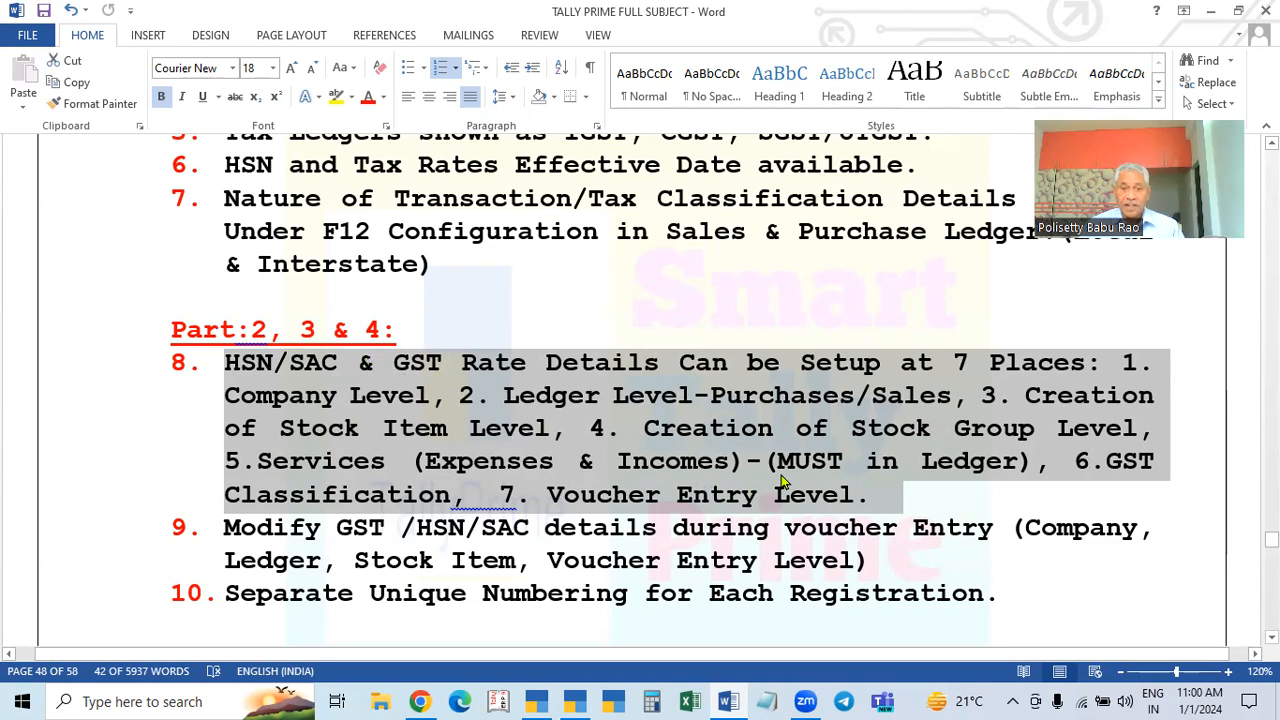
Switch to TallyPrime and examine the existing GST classifications available for alteration
{"action": "left_click", "coordinate": [1036, 465]}
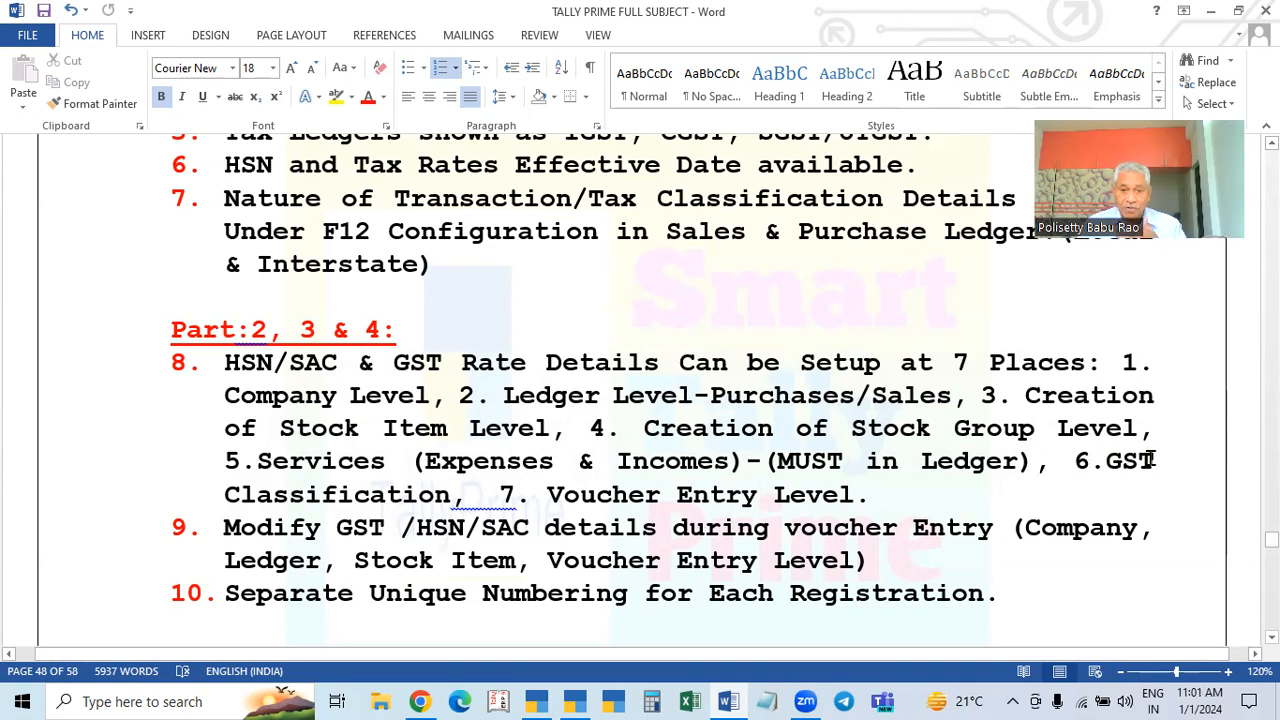
{"action": "left_click", "coordinate": [575, 701]}
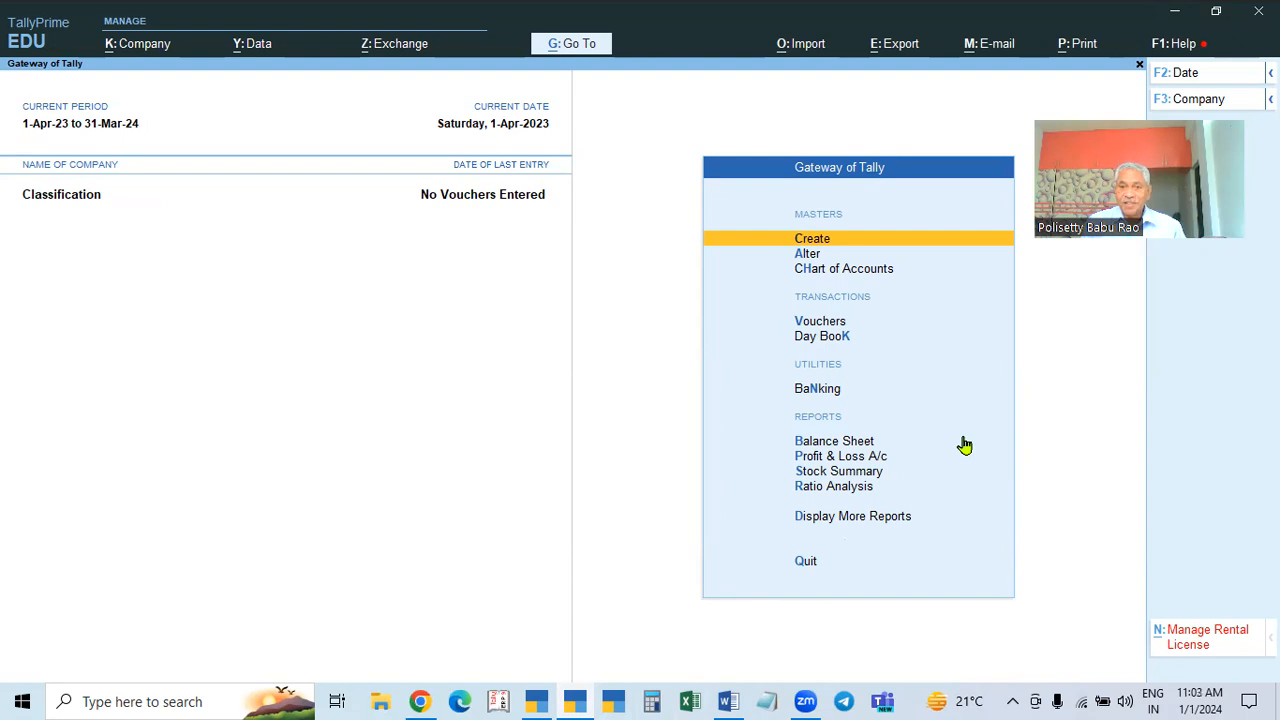
{"action": "key", "text": "Down"}
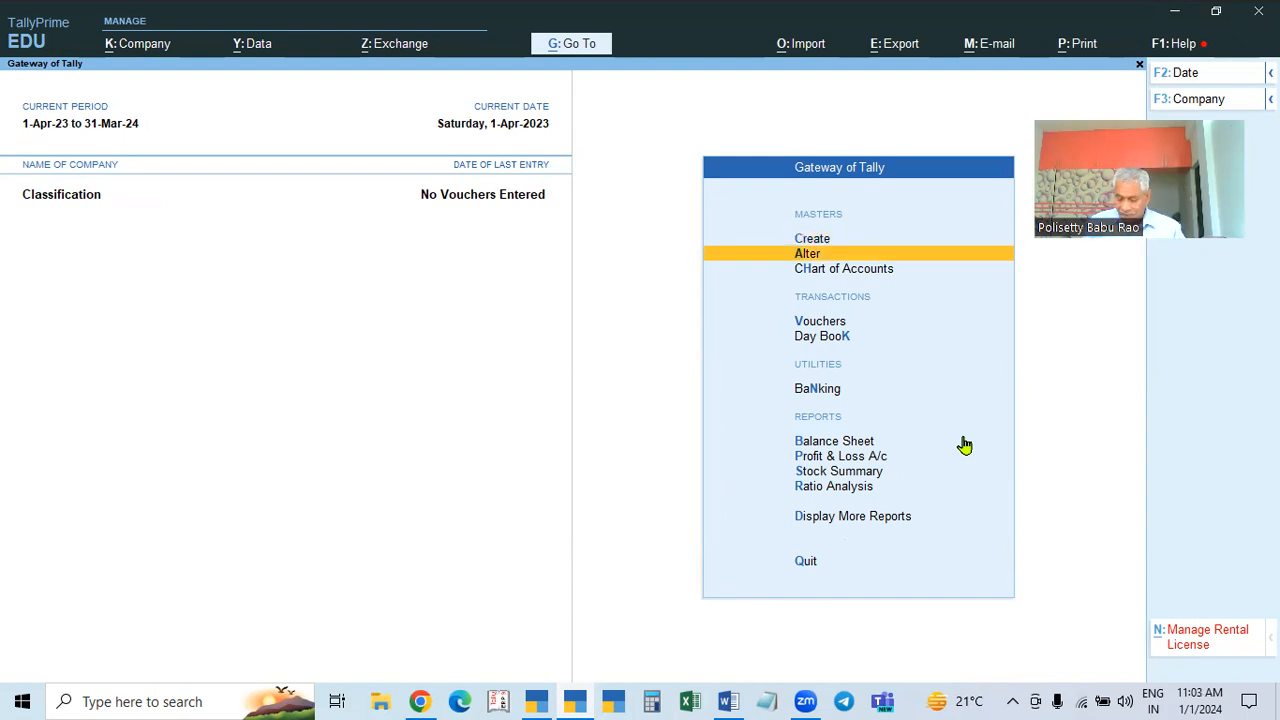
{"action": "key", "text": "Return"}
{"action": "key", "text": "Down"}
{"action": "key", "text": "Down"}
{"action": "key", "text": "Down"}
{"action": "key", "text": "Down"}
{"action": "key", "text": "Down"}
{"action": "key", "text": "Down"}
{"action": "key", "text": "Down"}
{"action": "key", "text": "Down"}
{"action": "key", "text": "Down"}
{"action": "key", "text": "Down"}
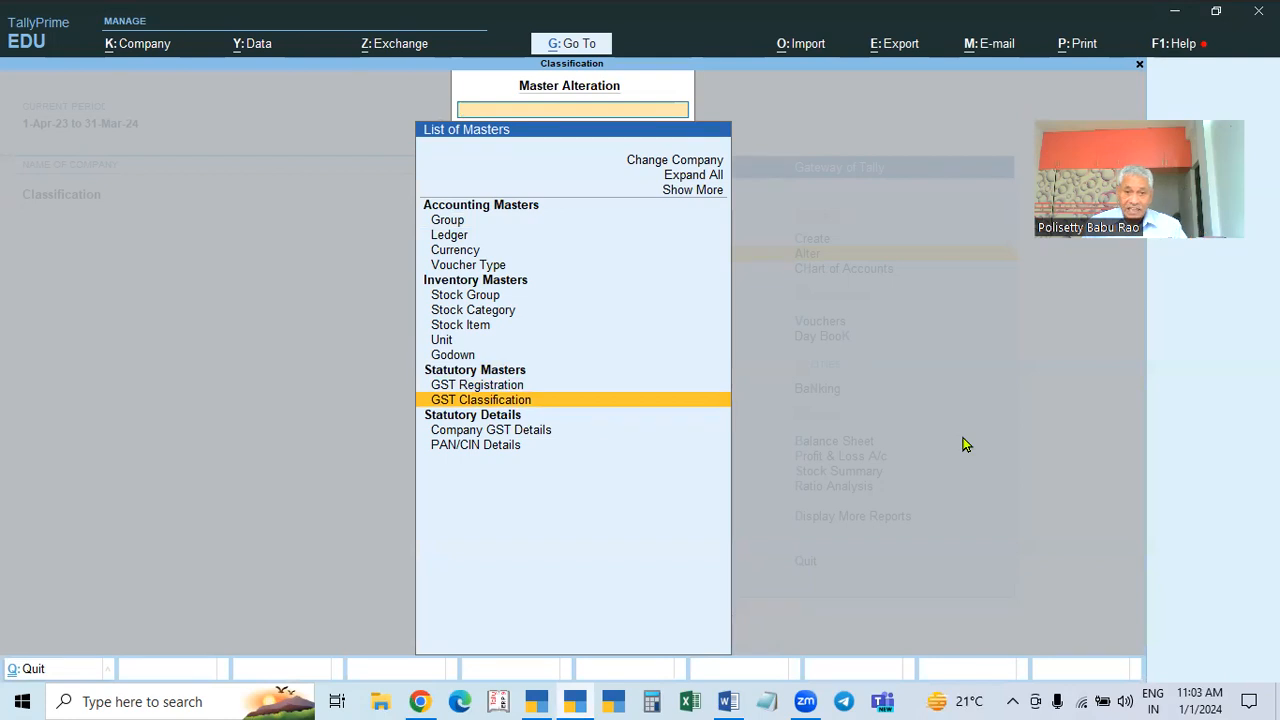
{"action": "key", "text": "Return"}
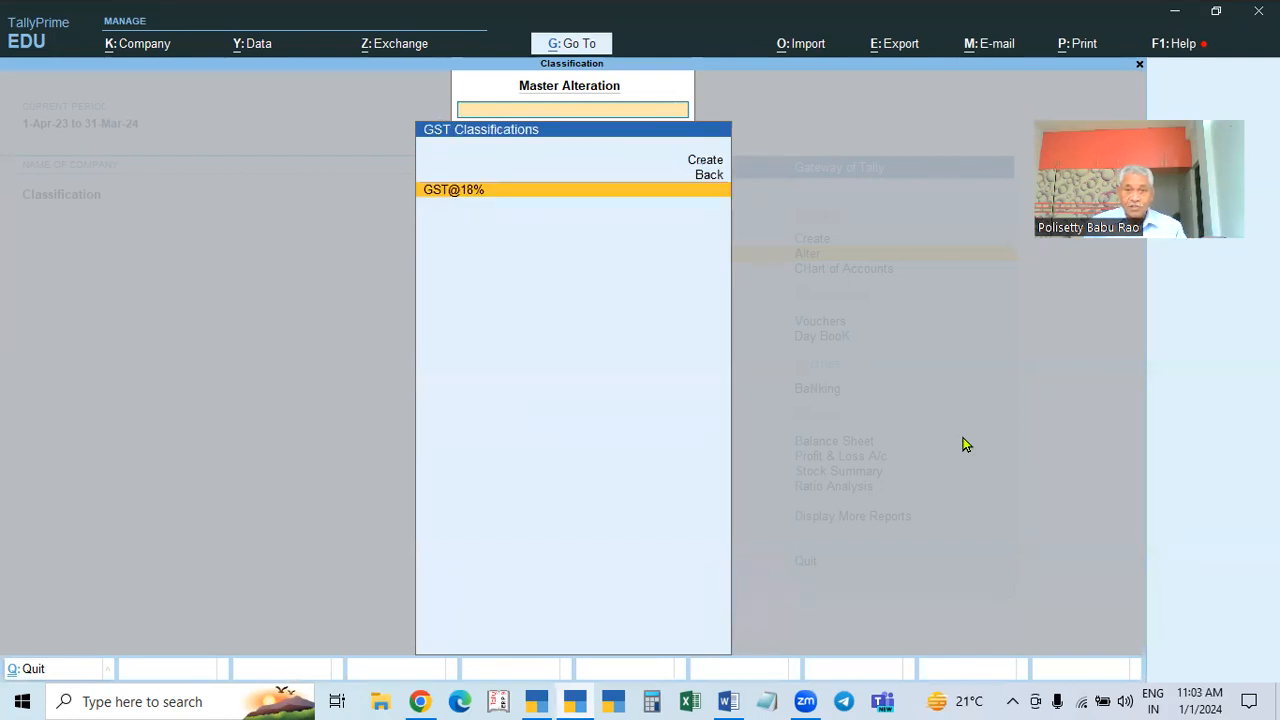
{"action": "key", "text": "Up"}
{"action": "key", "text": "Up"}
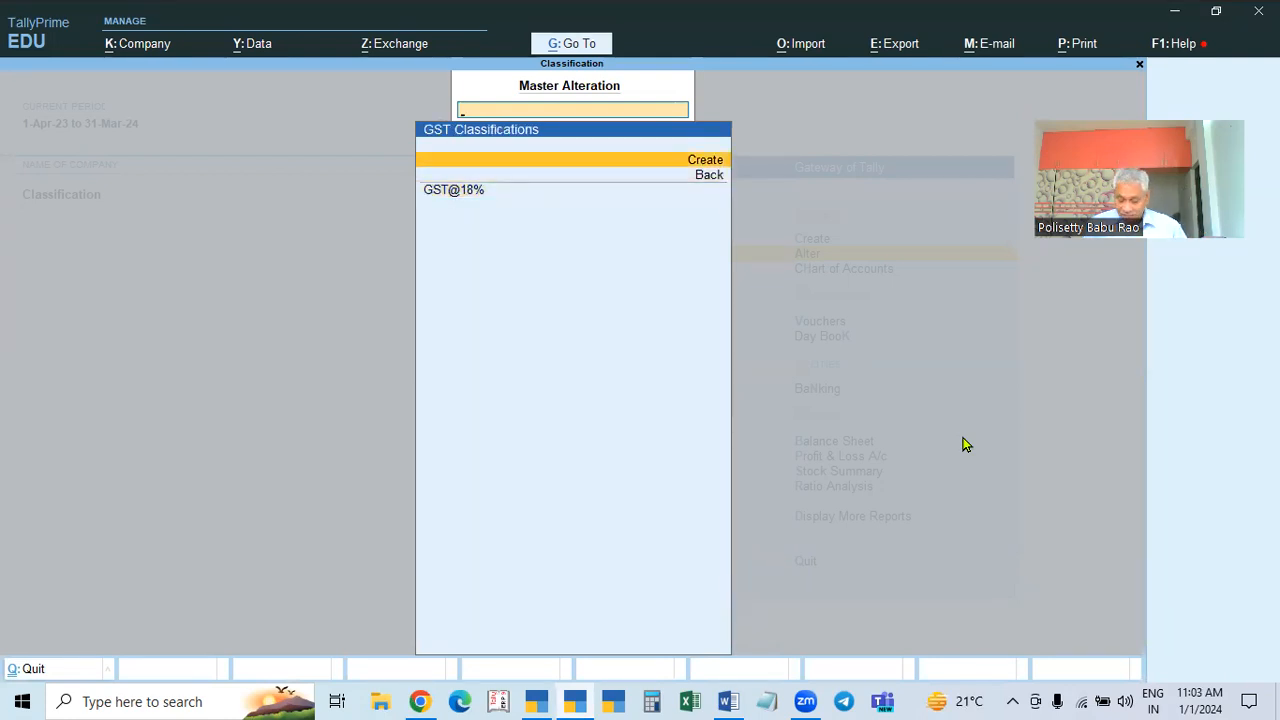
{"action": "key", "text": "Escape"}
{"action": "key", "text": "Escape"}
{"action": "key", "text": "Up"}
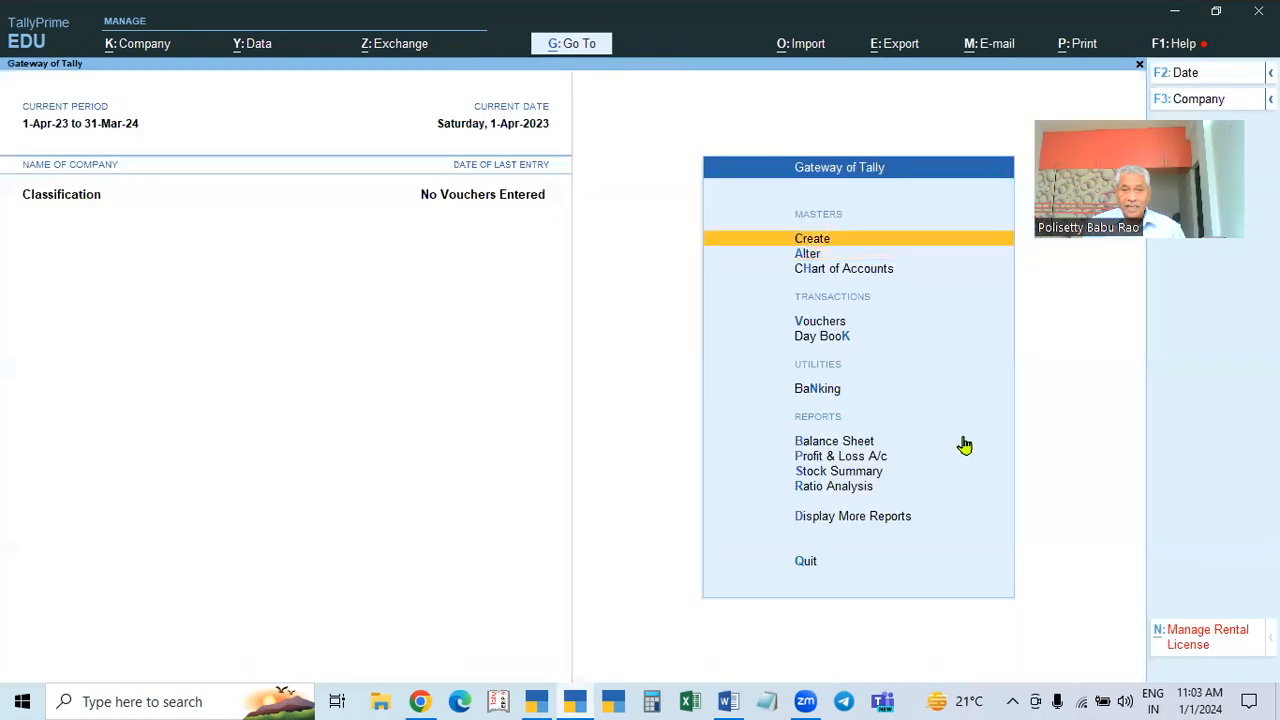
View the blank GST Classification form through master creation and leave it without entering anything
{"action": "key", "text": "Return"}
{"action": "key", "text": "Down"}
{"action": "key", "text": "Down"}
{"action": "key", "text": "Down"}
{"action": "key", "text": "Down"}
{"action": "key", "text": "Down"}
{"action": "key", "text": "Down"}
{"action": "key", "text": "Down"}
{"action": "key", "text": "Down"}
{"action": "key", "text": "Down"}
{"action": "key", "text": "Down"}
{"action": "key", "text": "Down"}
{"action": "key", "text": "Down"}
{"action": "key", "text": "Return"}
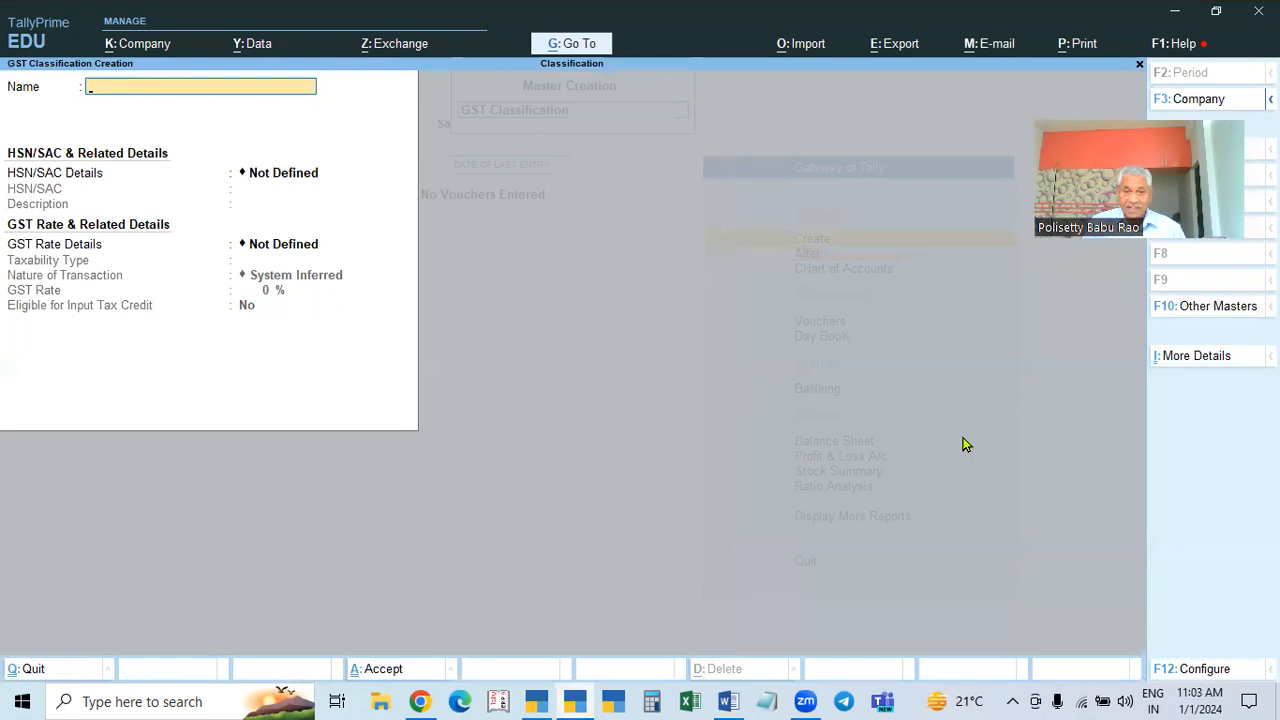
{"action": "key", "text": "Escape"}
{"action": "key", "text": "Escape"}
{"action": "key", "text": "Down"}
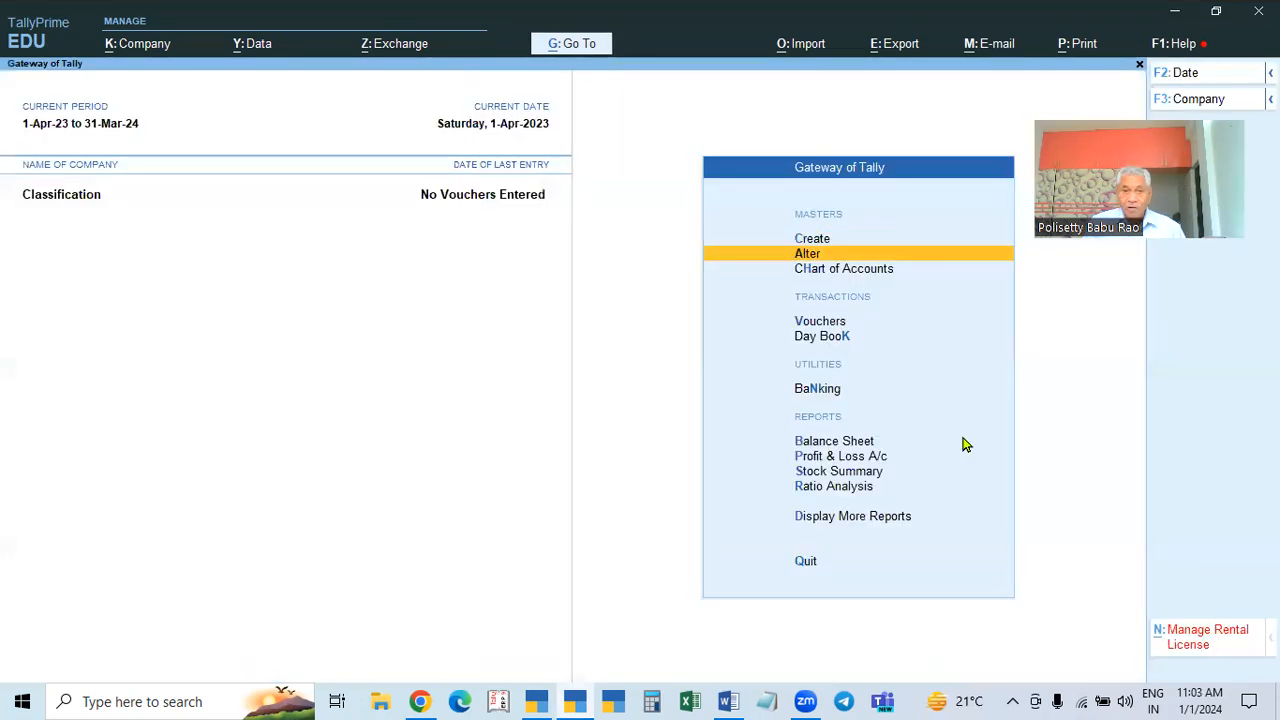
{"action": "key", "text": "Return"}
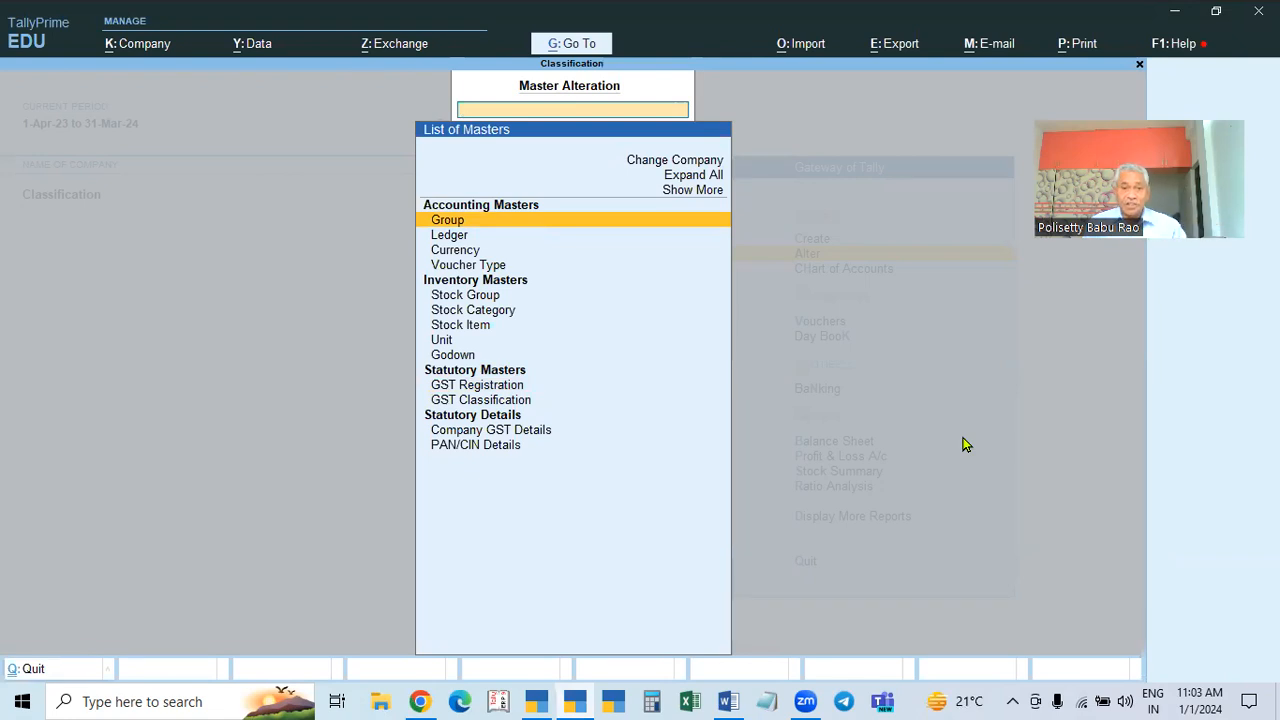
{"action": "key", "text": "Down"}
{"action": "key", "text": "Down"}
{"action": "key", "text": "Down"}
{"action": "key", "text": "Down"}
{"action": "key", "text": "Down"}
{"action": "key", "text": "Down"}
{"action": "key", "text": "Down"}
{"action": "key", "text": "Down"}
{"action": "key", "text": "Down"}
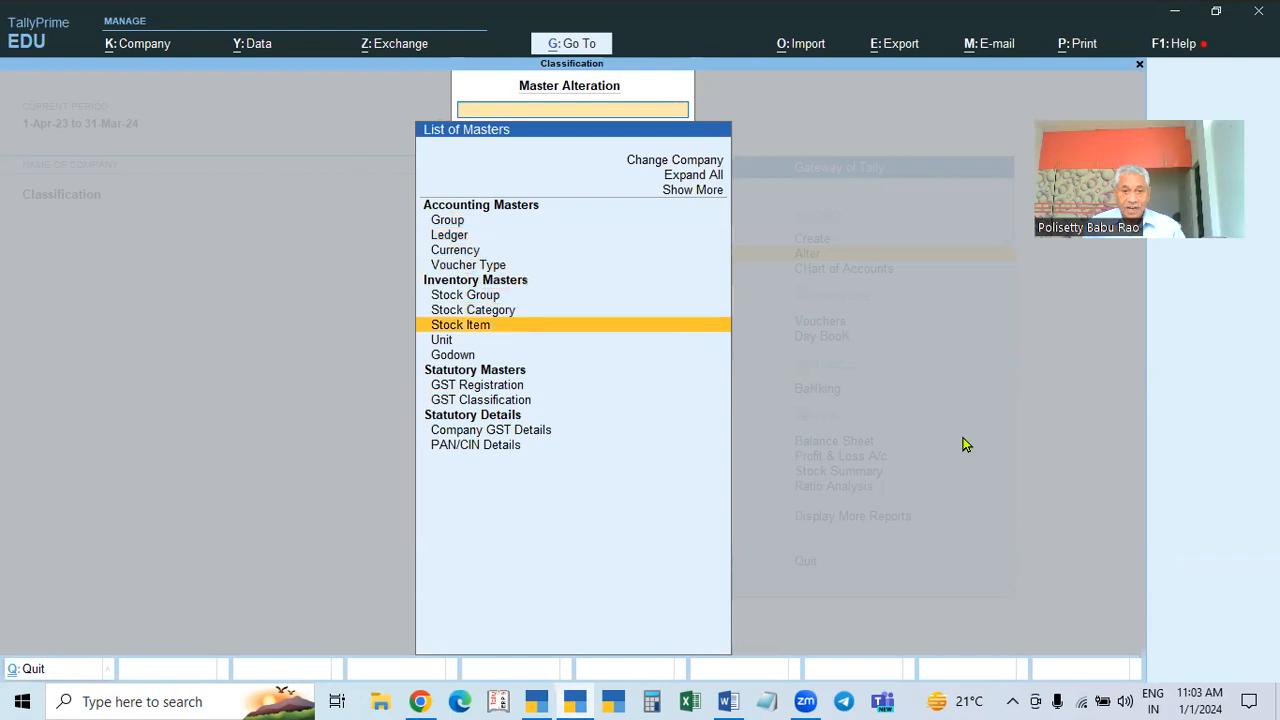
{"action": "key", "text": "Down"}
{"action": "key", "text": "Return"}
{"action": "key", "text": "Up"}
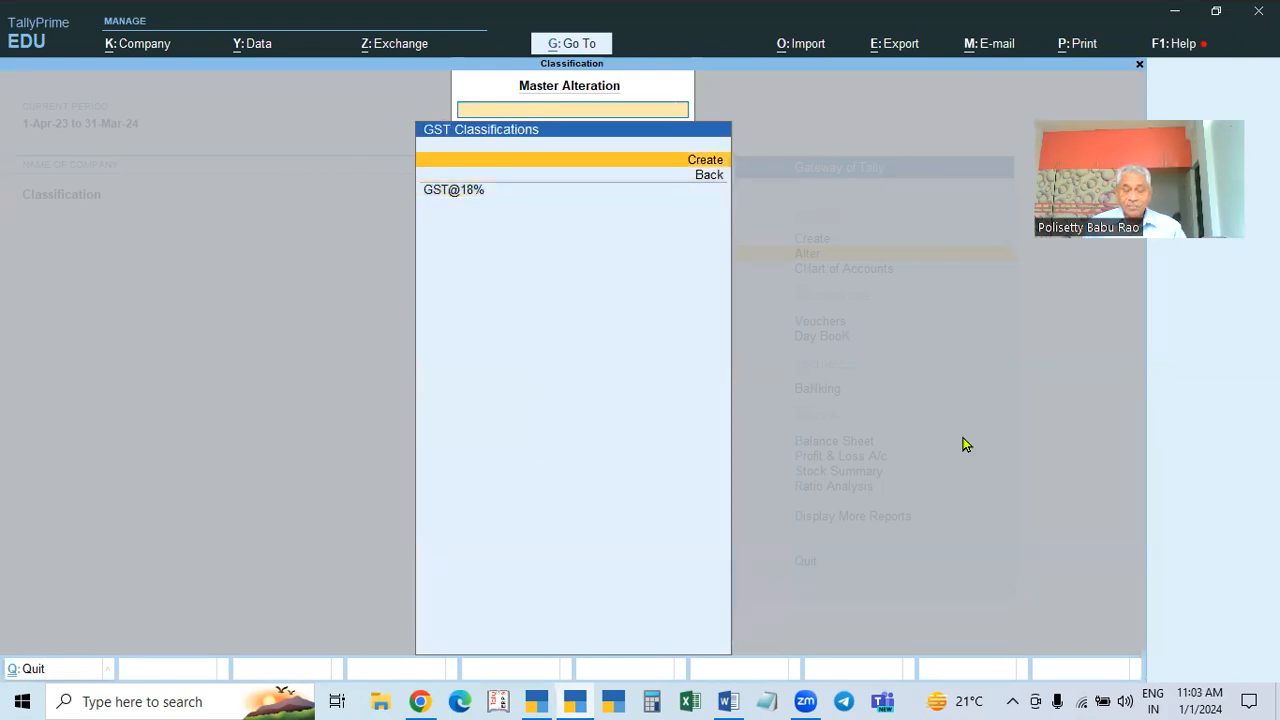
{"action": "key", "text": "Return"}
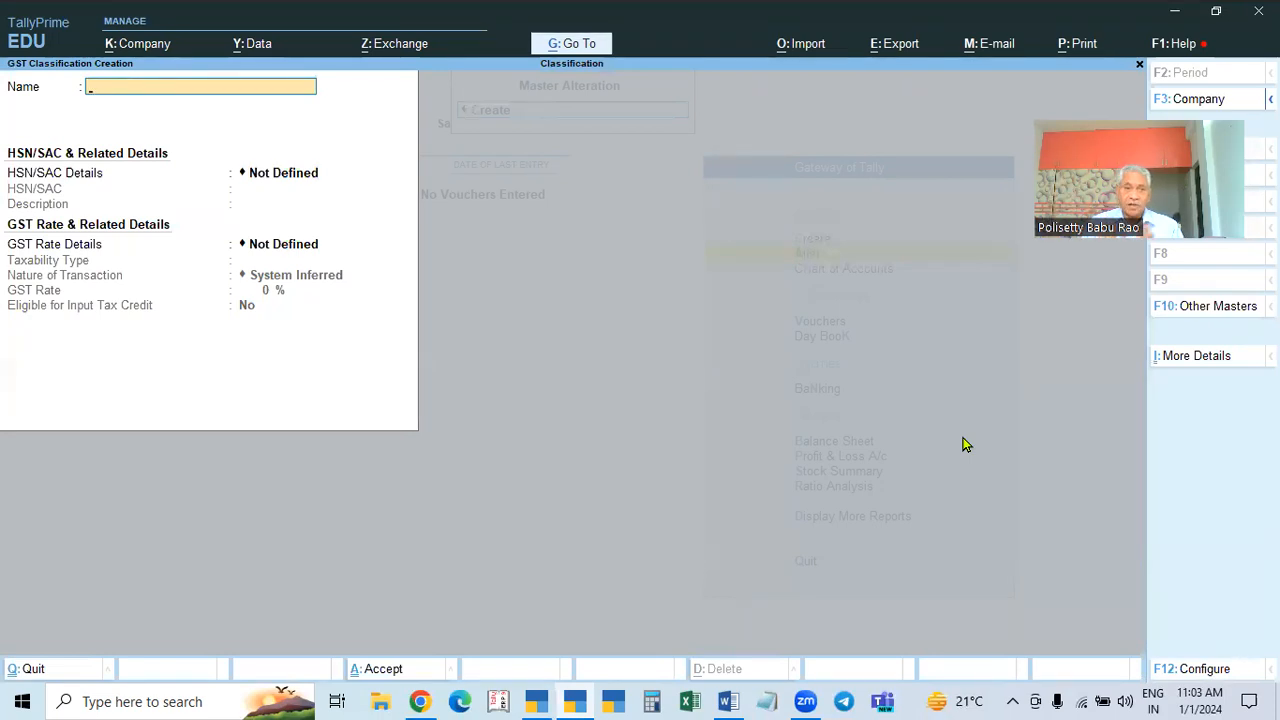
{"action": "type", "text": "GST @"}
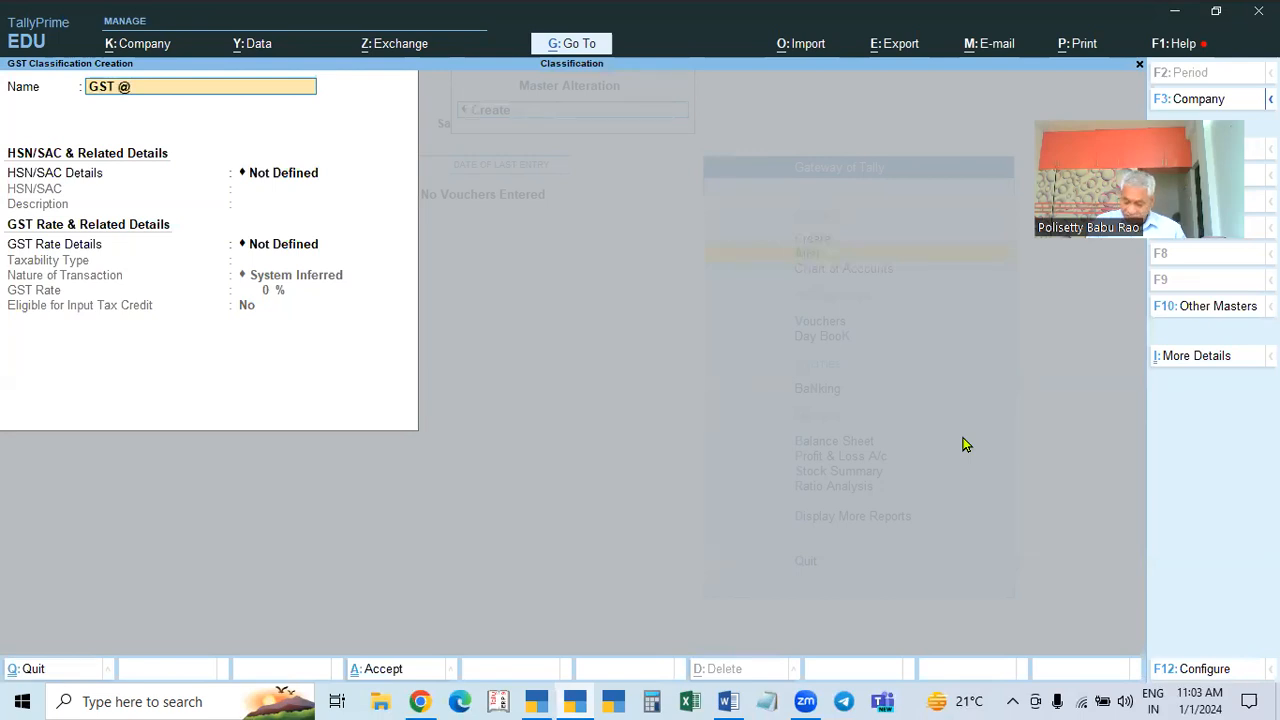
{"action": "type", "text": "05%"}
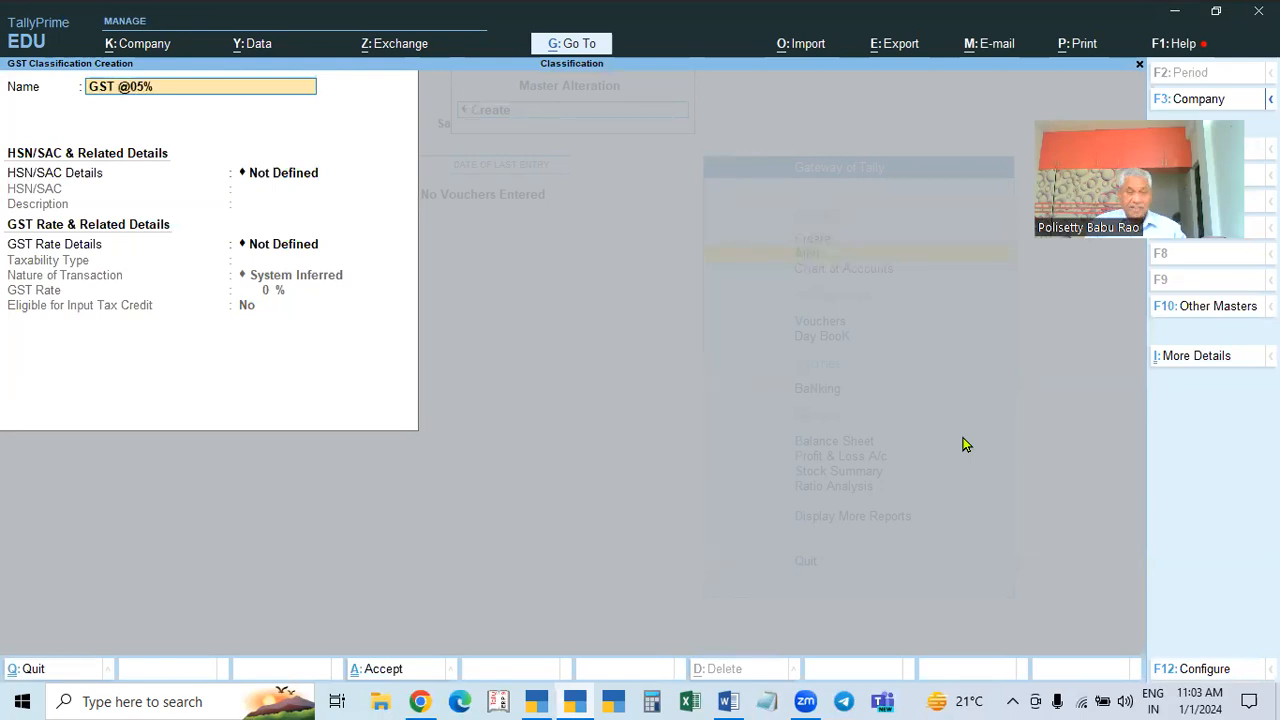
{"action": "key", "text": "Return"}
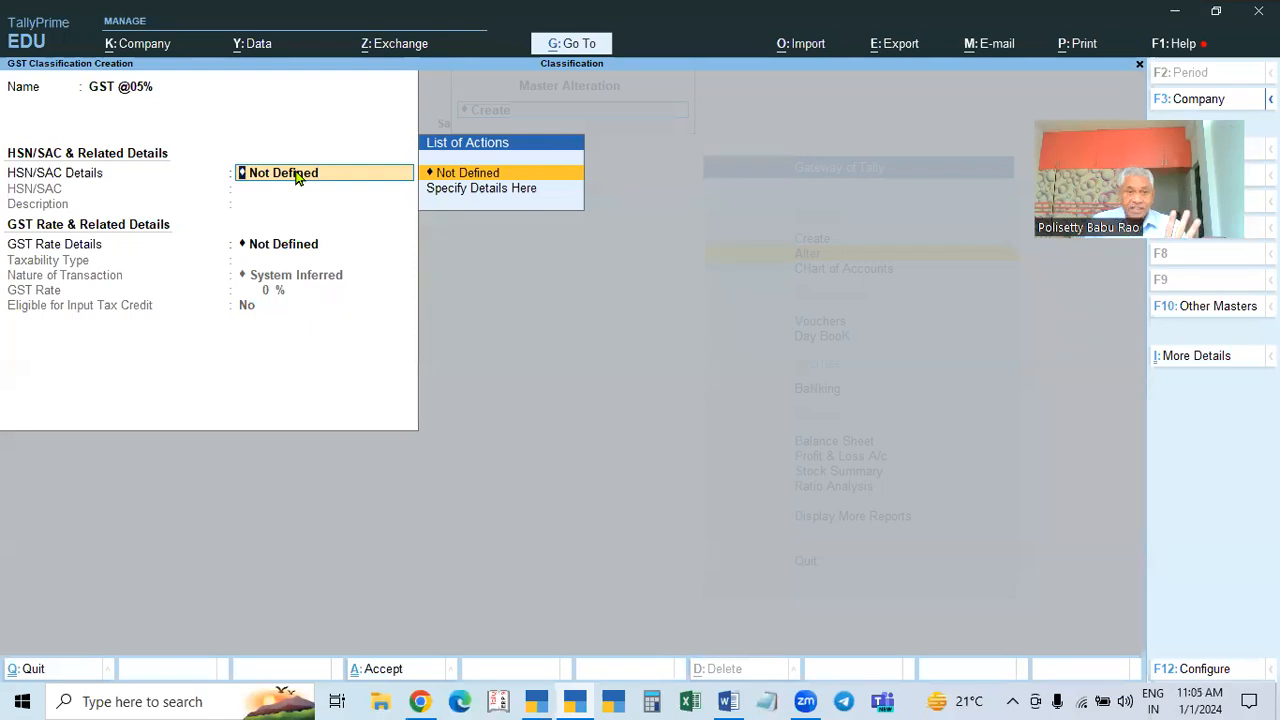
Leave HSN/SAC details not defined, specify a taxable, system-inferred GST rate of 5%, and save the classification
{"action": "key", "text": "Return"}
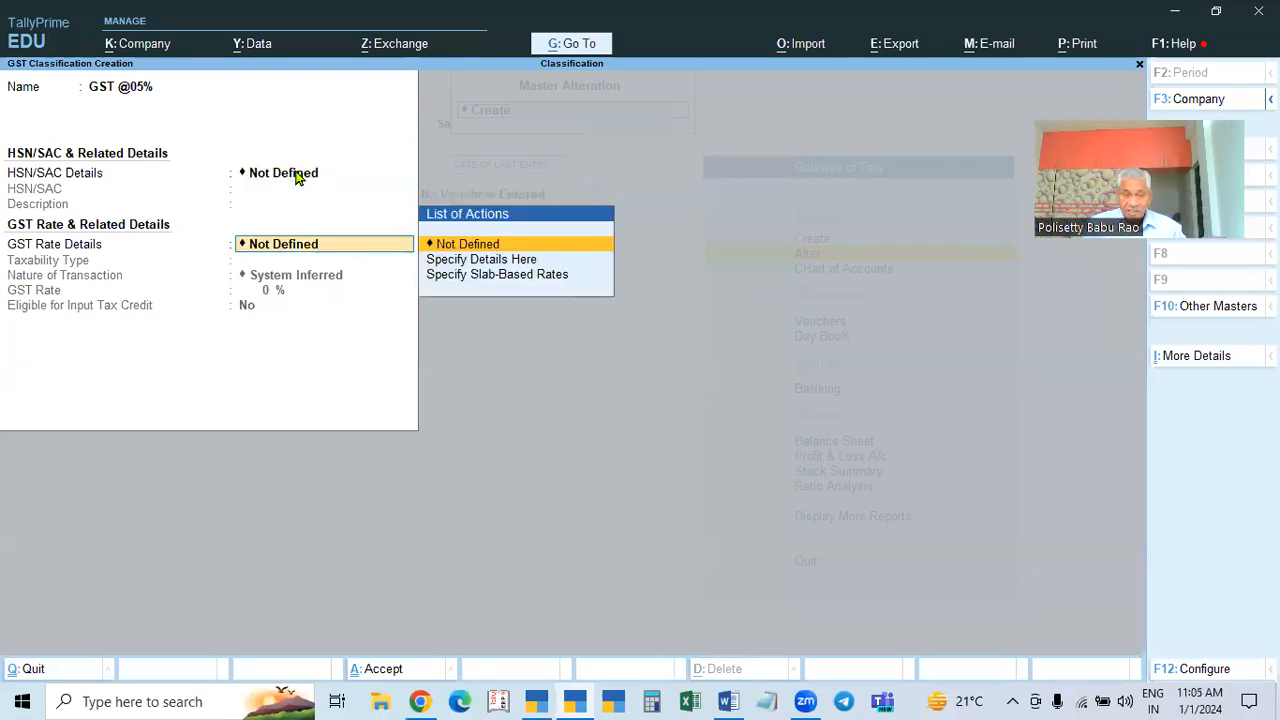
{"action": "key", "text": "Down"}
{"action": "key", "text": "Return"}
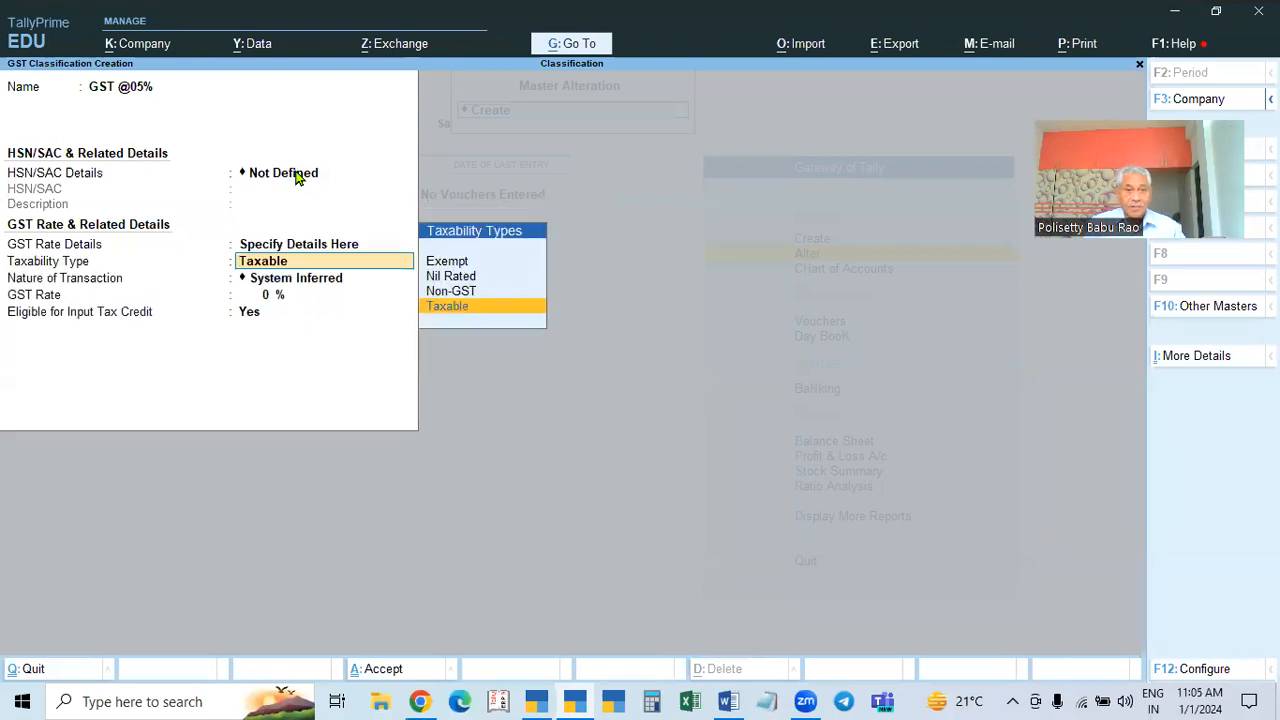
{"action": "key", "text": "Return"}
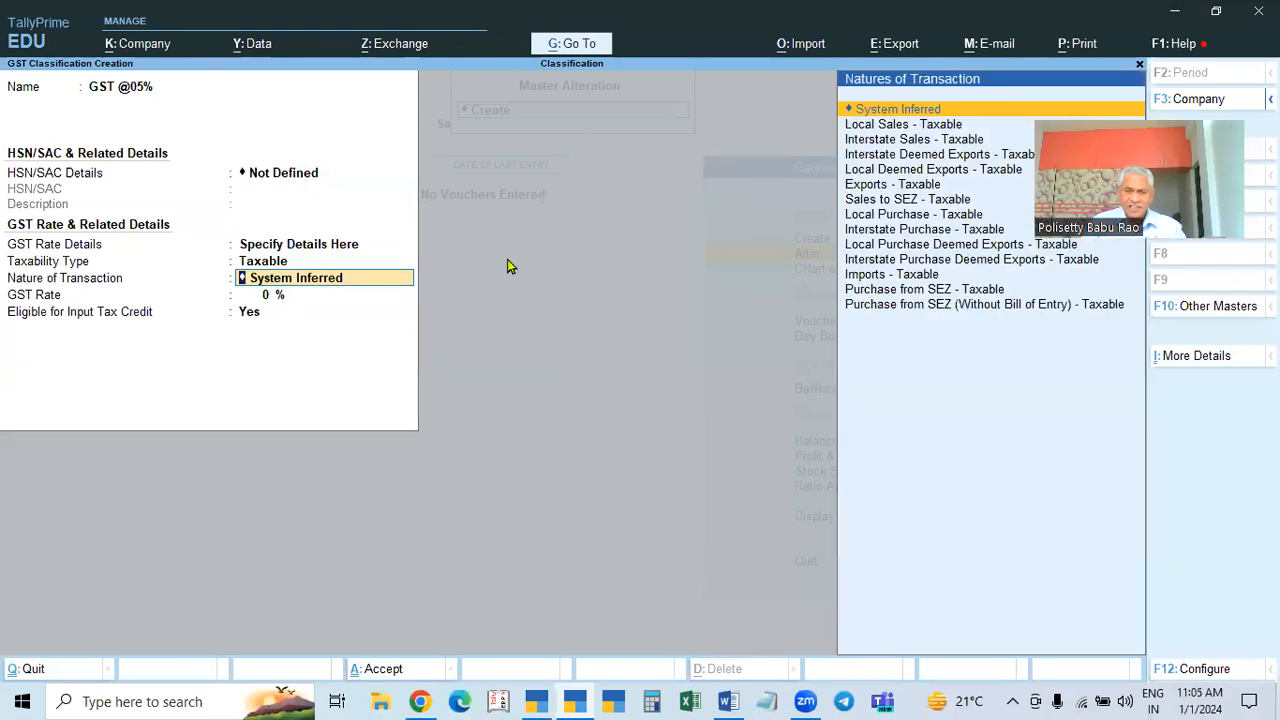
{"action": "key", "text": "Return"}
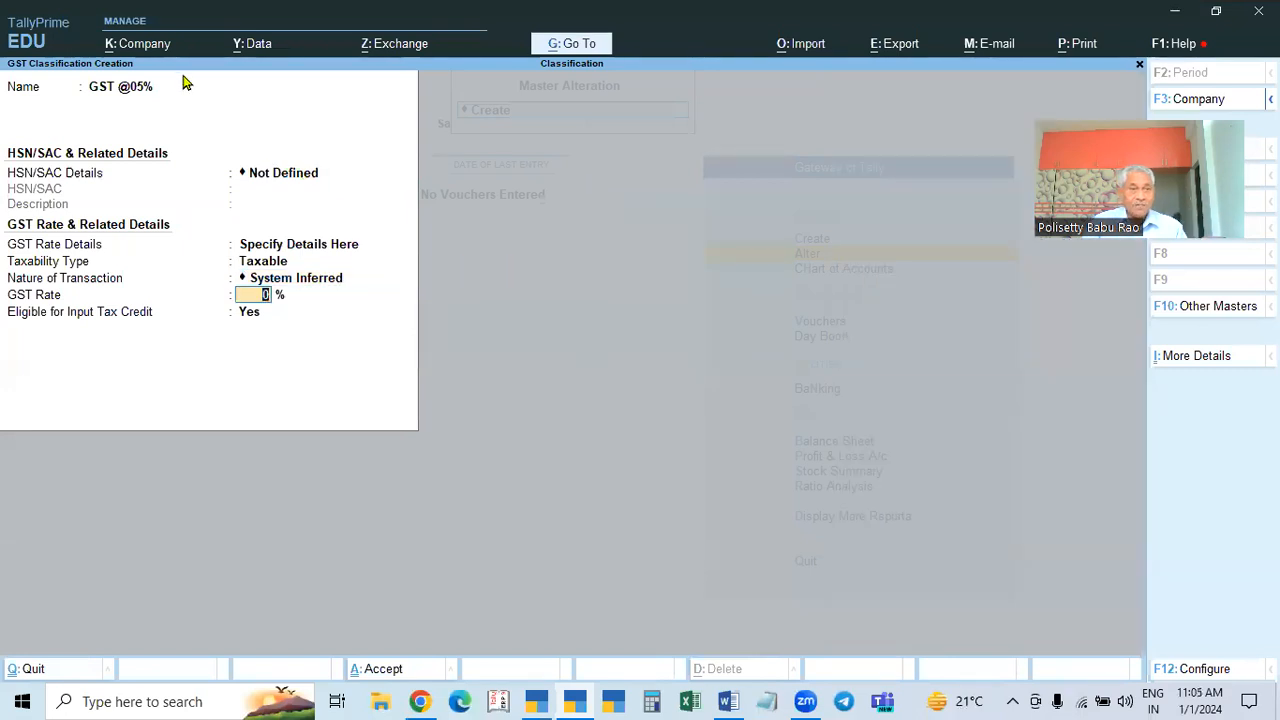
{"action": "type", "text": "5"}
{"action": "key", "text": "Return"}
{"action": "key", "text": "Return"}
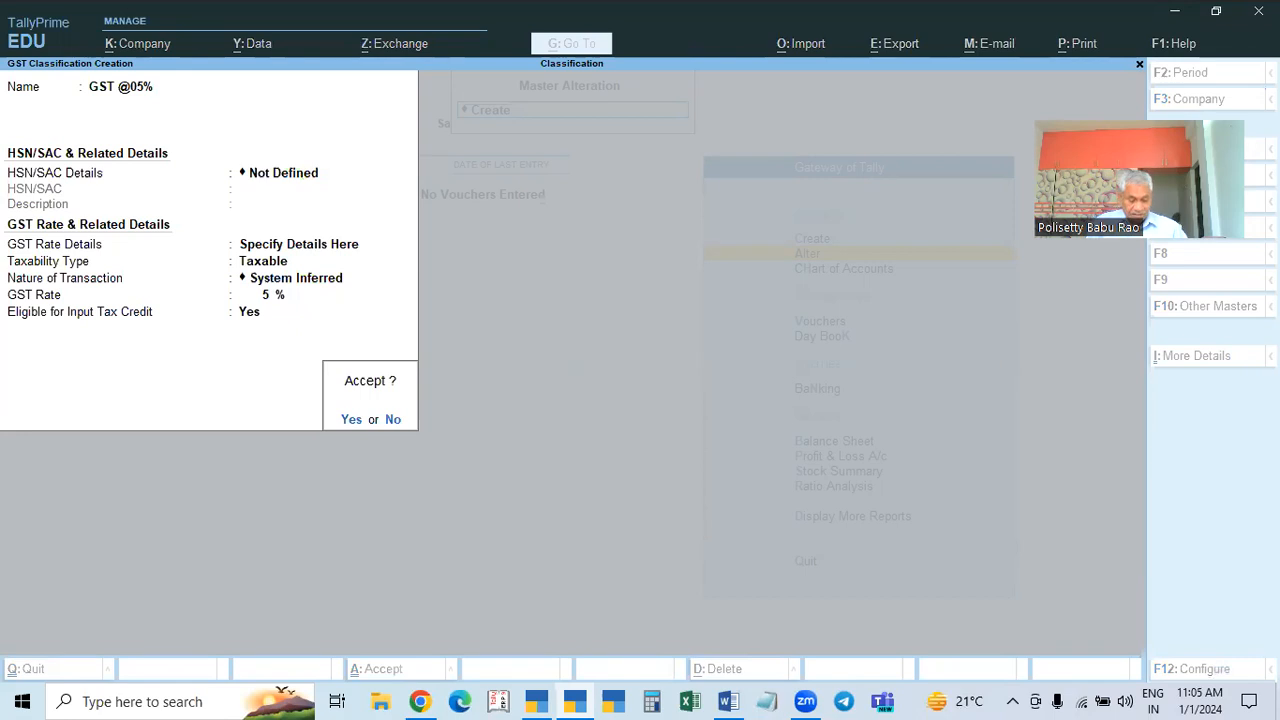
{"action": "key", "text": "Return"}
{"action": "type", "text": "GST"}
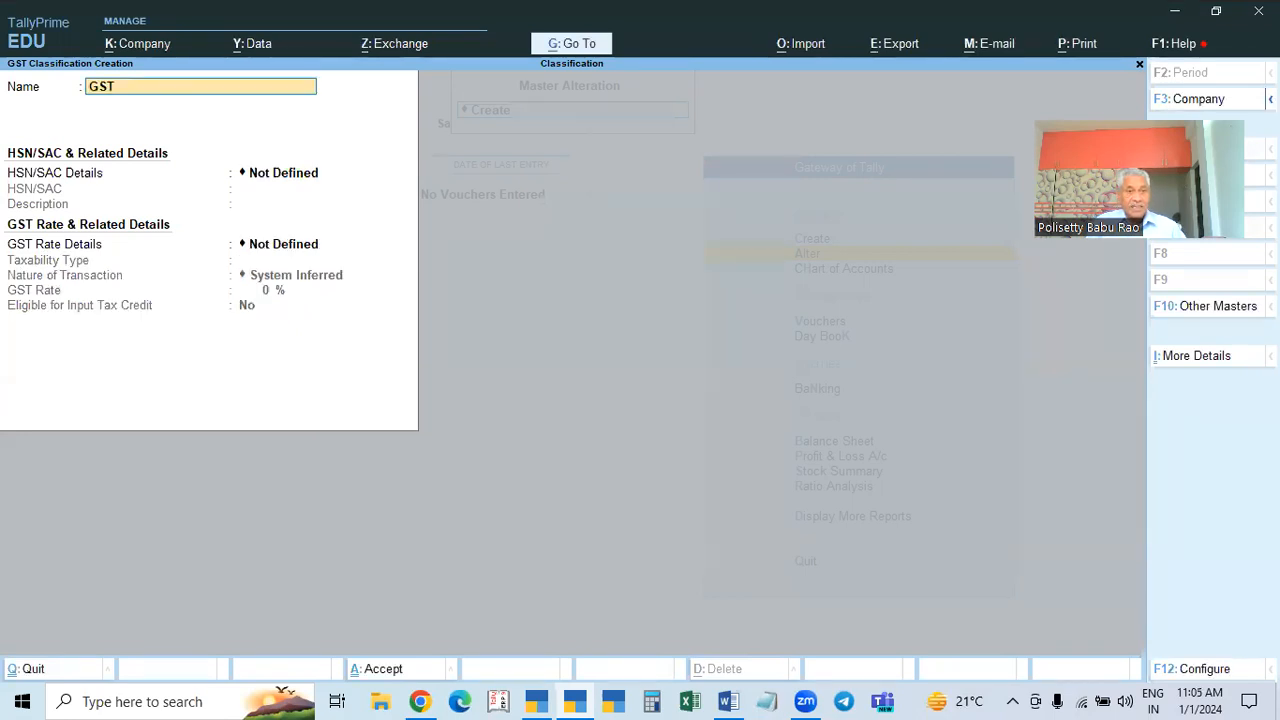
{"action": "type", "text": " @15%"}
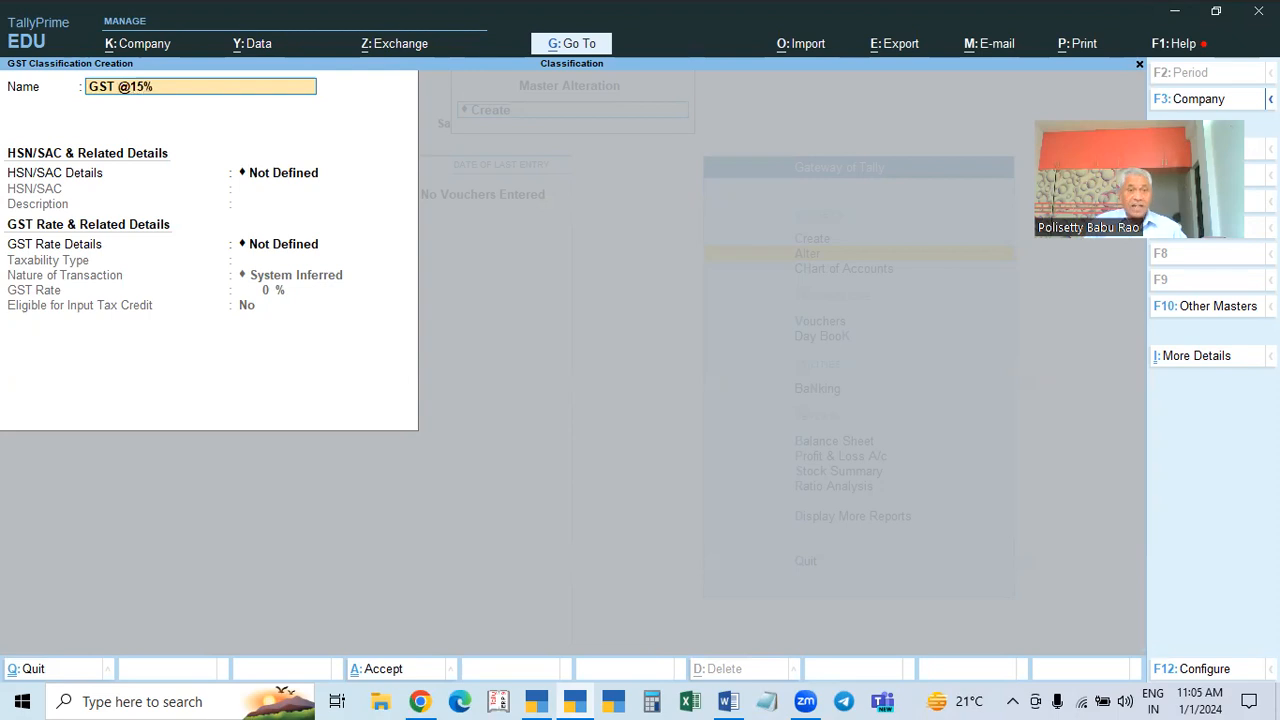
{"action": "key", "text": "Return"}
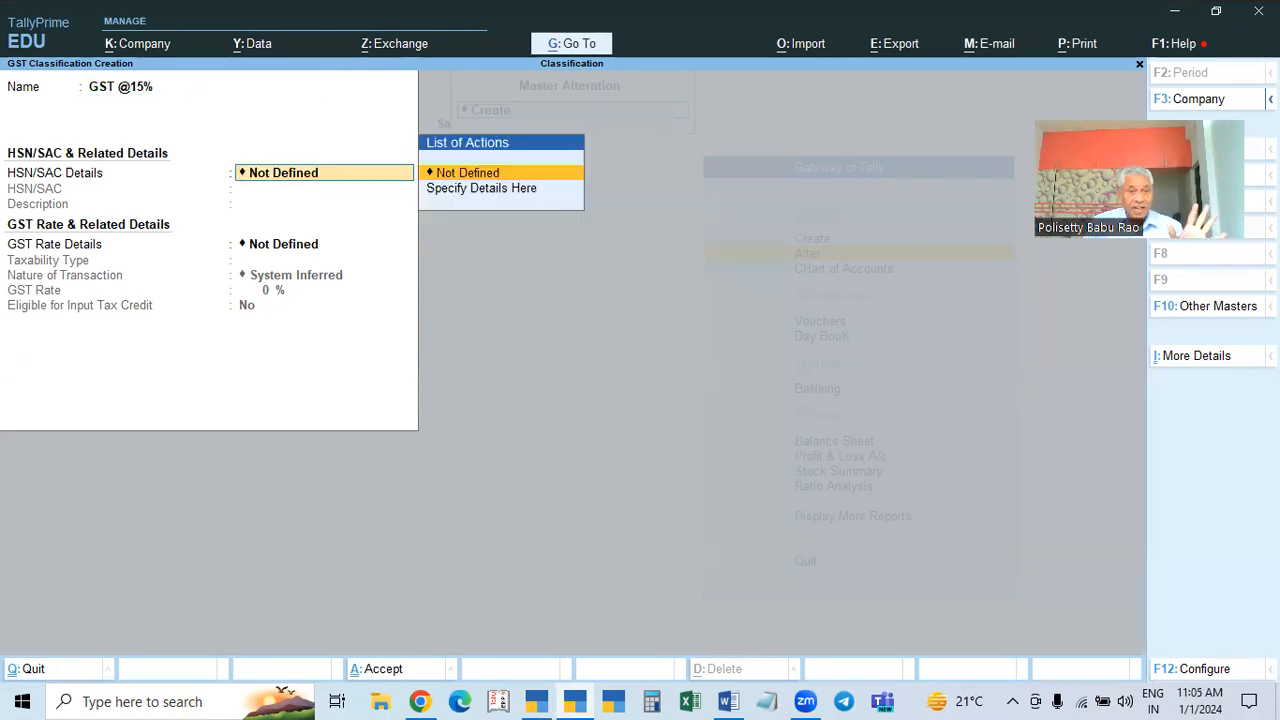
{"action": "key", "text": "Return"}
{"action": "key", "text": "Down"}
{"action": "key", "text": "Return"}
{"action": "key", "text": "Return"}
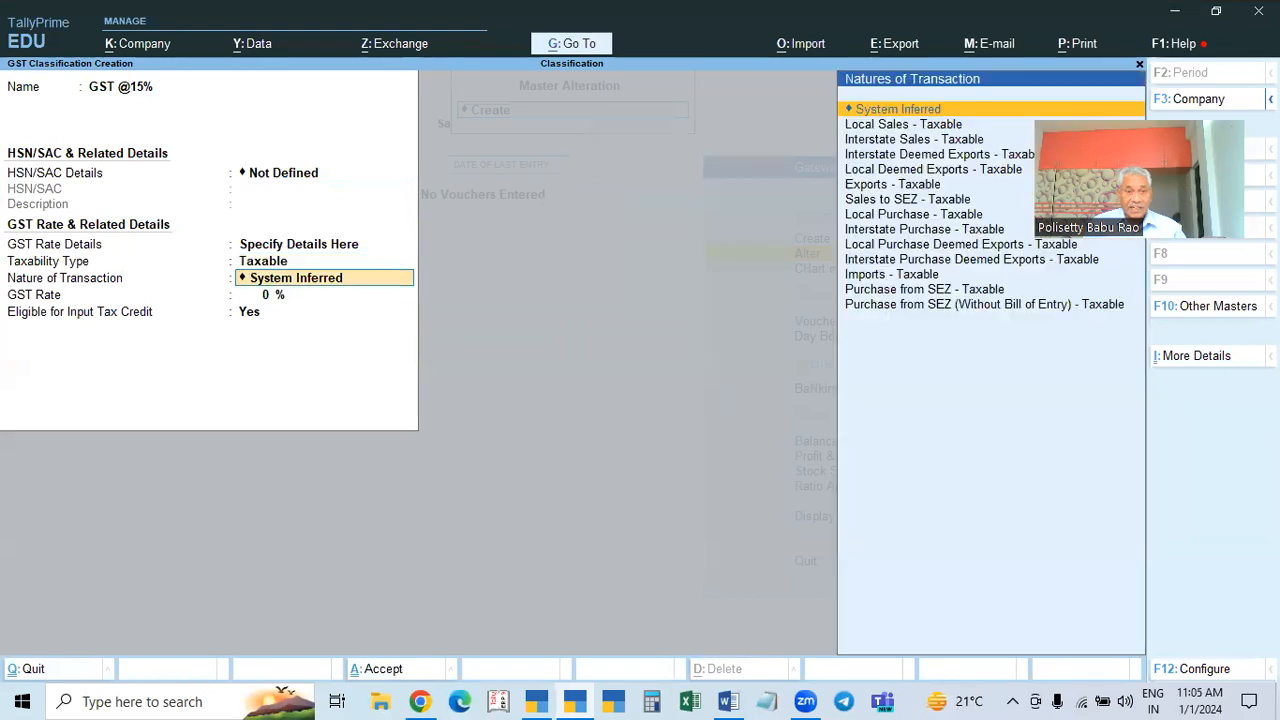
{"action": "key", "text": "Return"}
{"action": "type", "text": "12"}
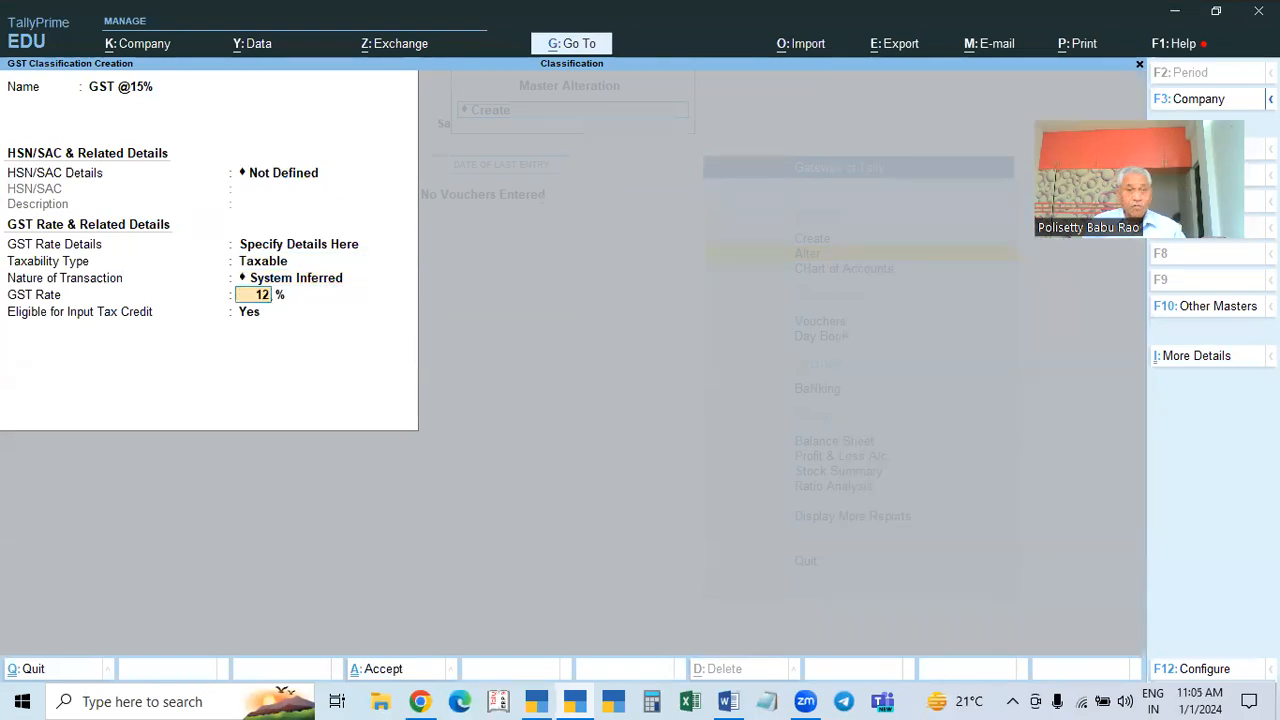
{"action": "key", "text": "BackSpace"}
{"action": "key", "text": "BackSpace"}
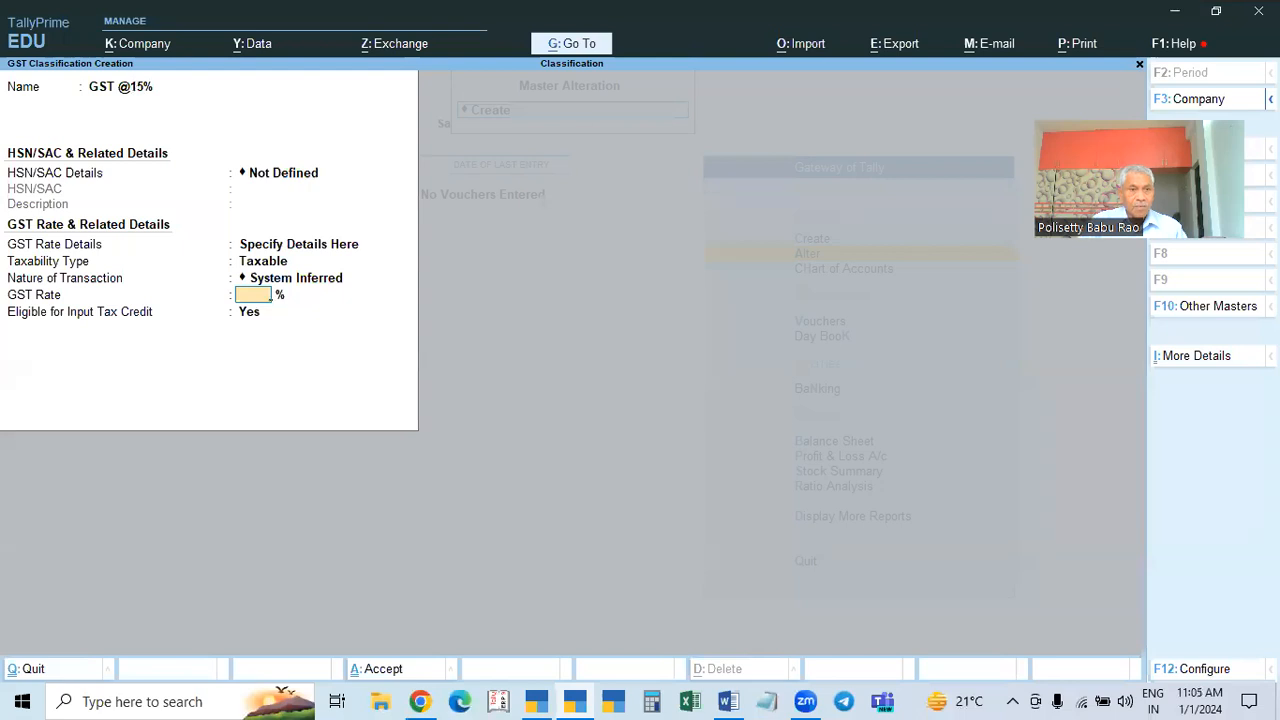
{"action": "left_click", "coordinate": [145, 92]}
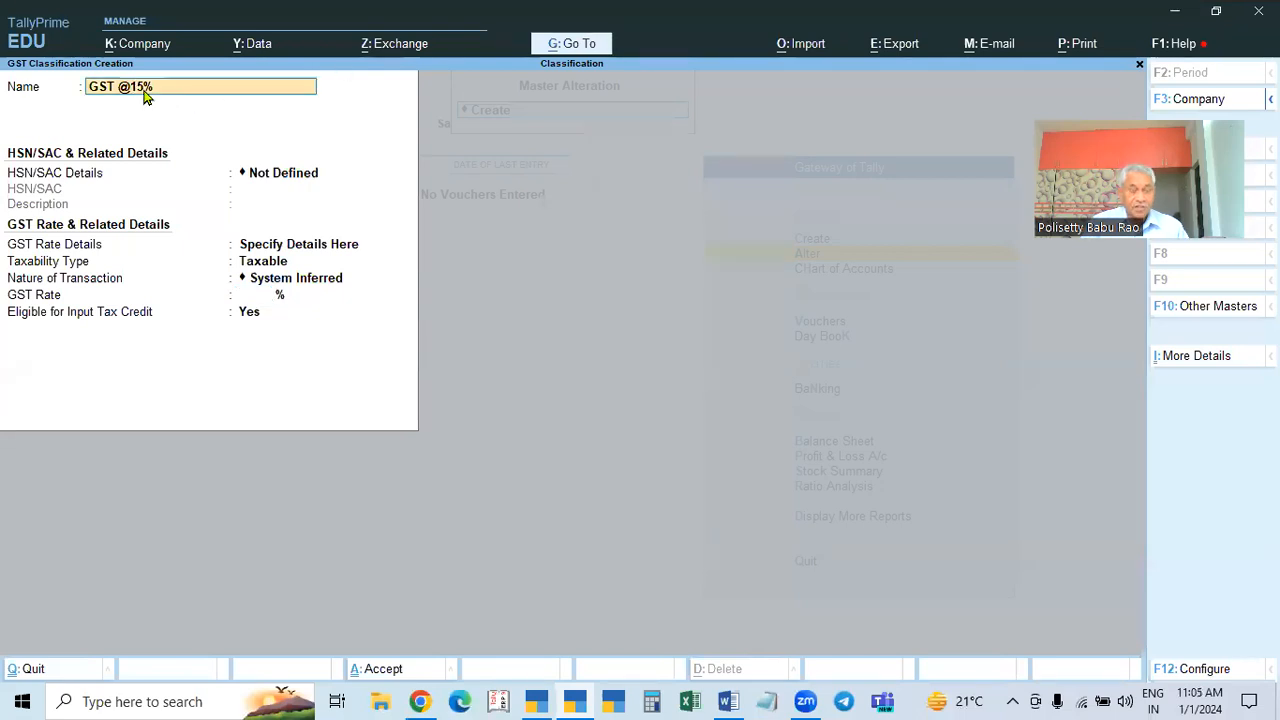
{"action": "key", "text": "BackSpace"}
{"action": "key", "text": "BackSpace"}
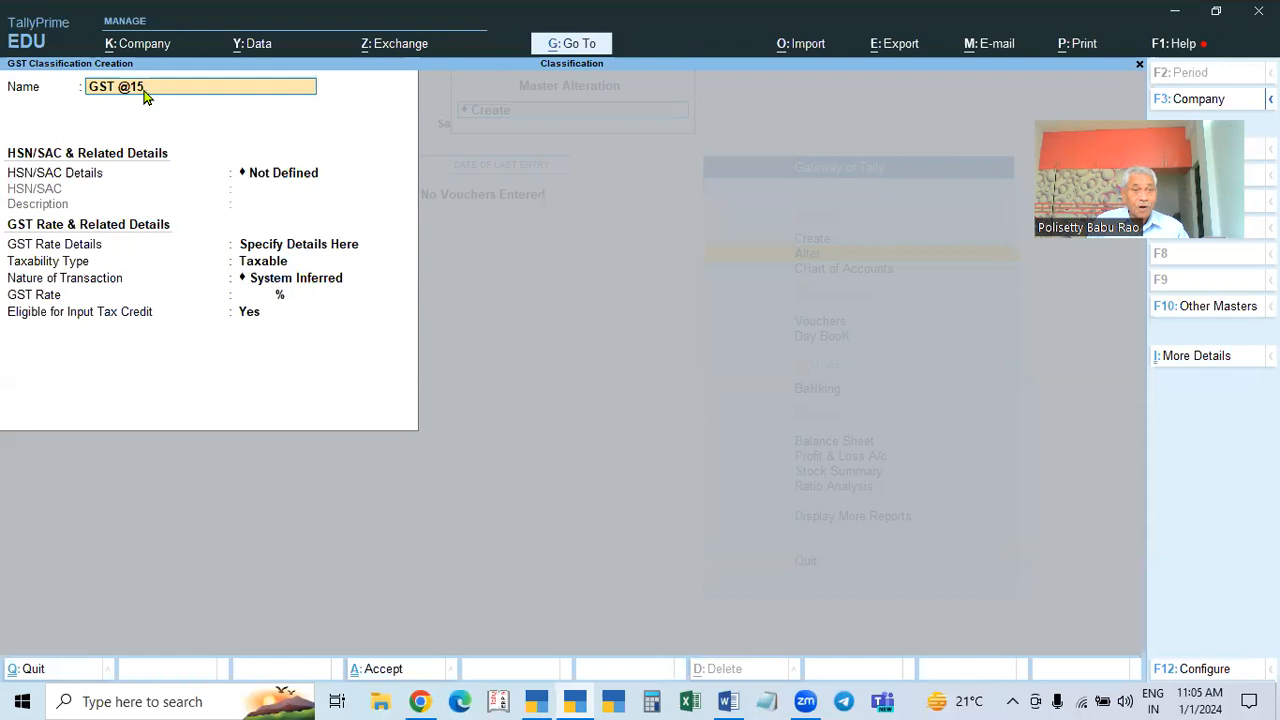
{"action": "type", "text": "2"}
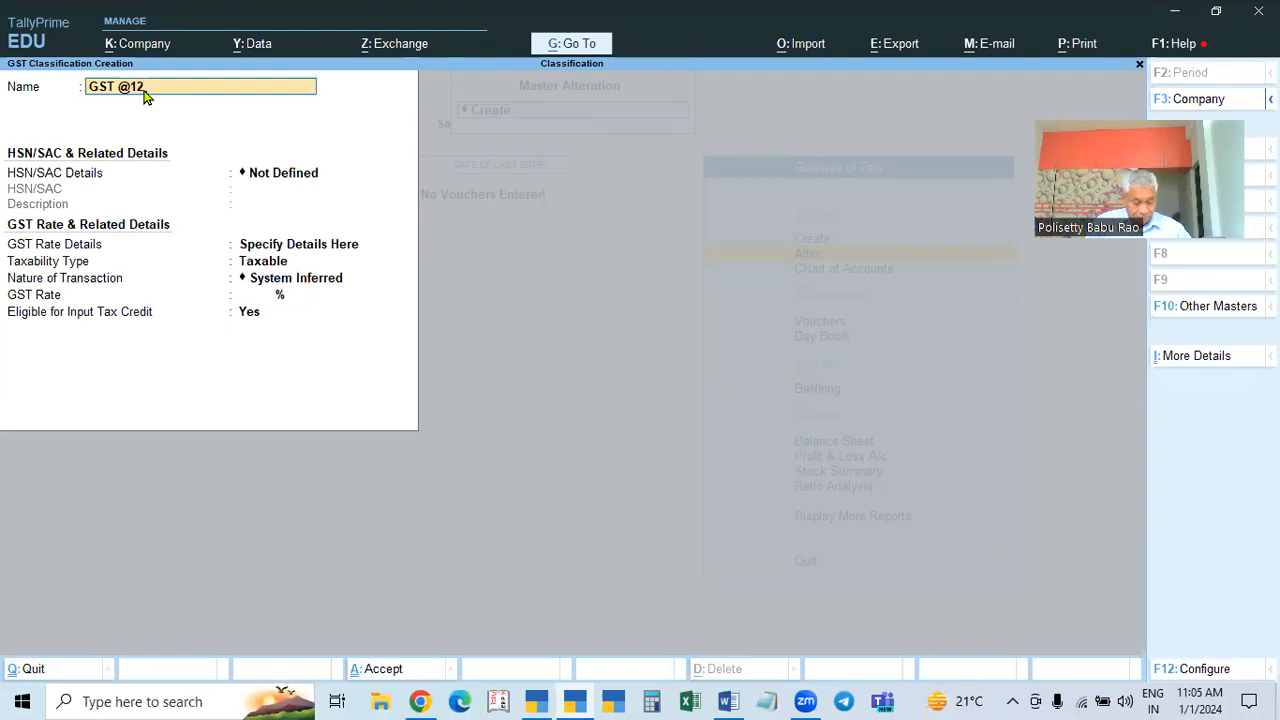
{"action": "type", "text": "%"}
{"action": "key", "text": "Return"}
{"action": "key", "text": "Return"}
{"action": "key", "text": "Return"}
{"action": "key", "text": "Return"}
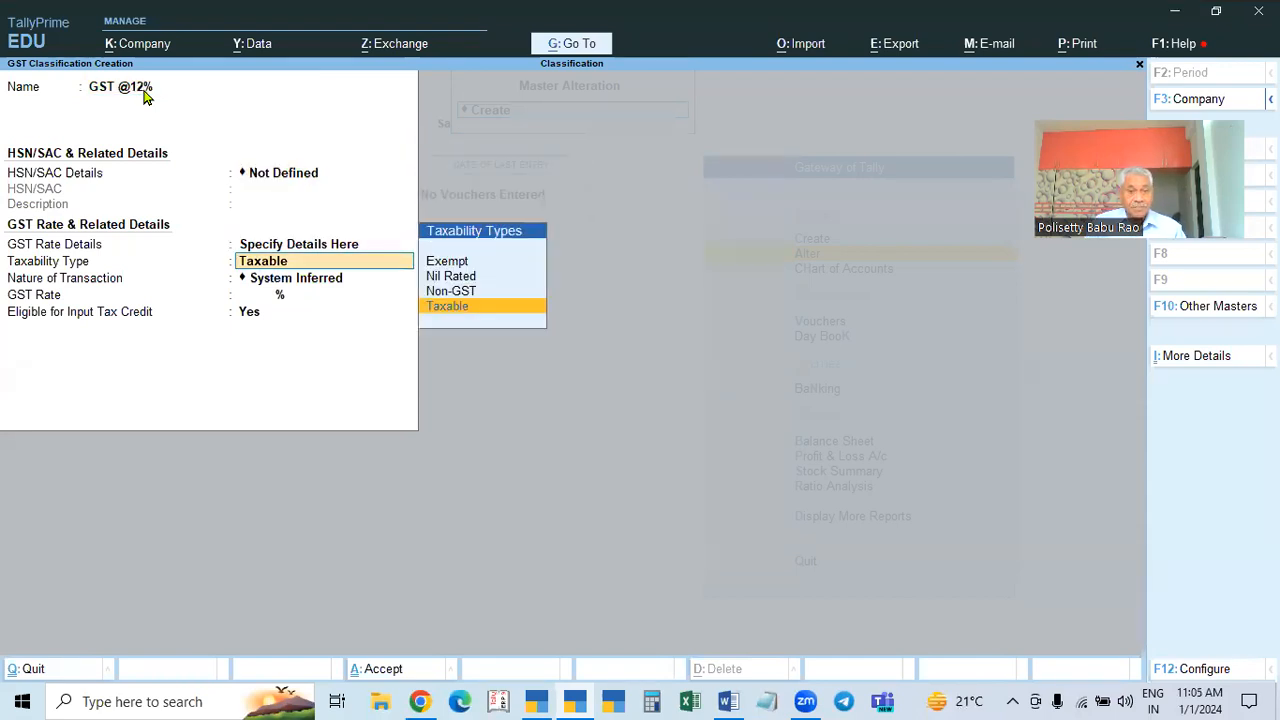
{"action": "key", "text": "Return"}
{"action": "type", "text": "15"}
{"action": "key", "text": "Return"}
{"action": "key", "text": "Return"}
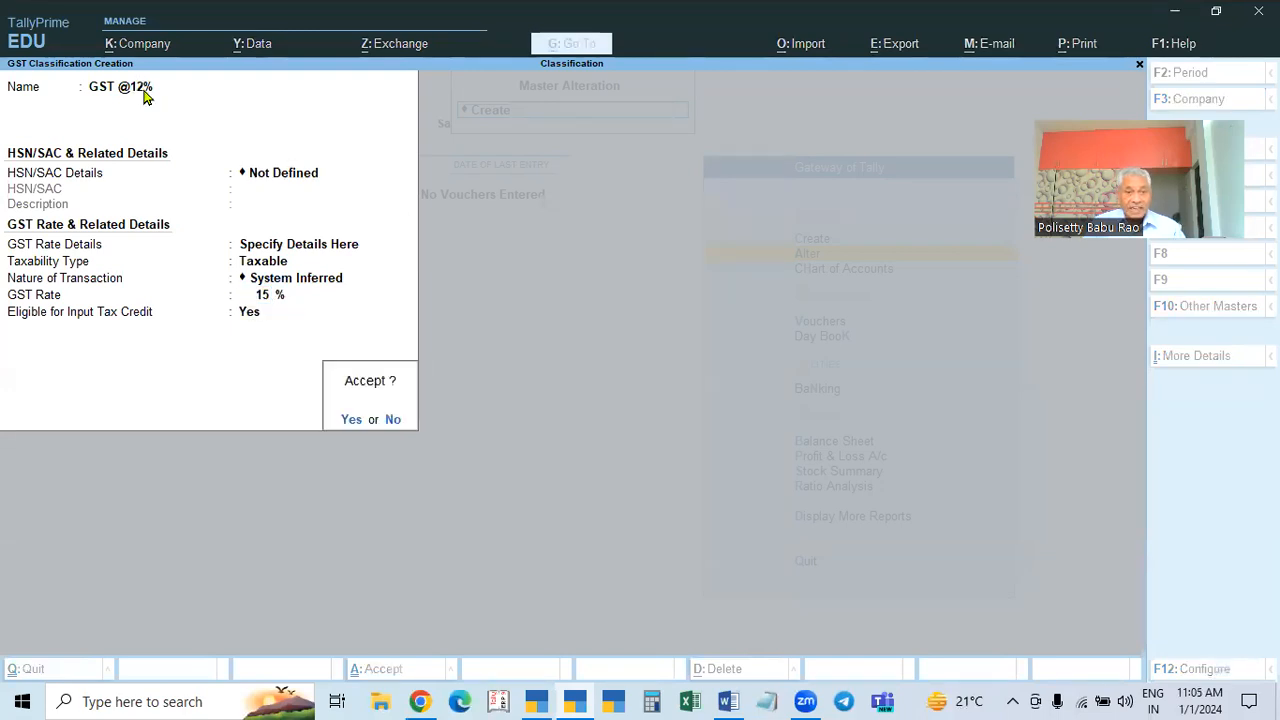
{"action": "key", "text": "Return"}
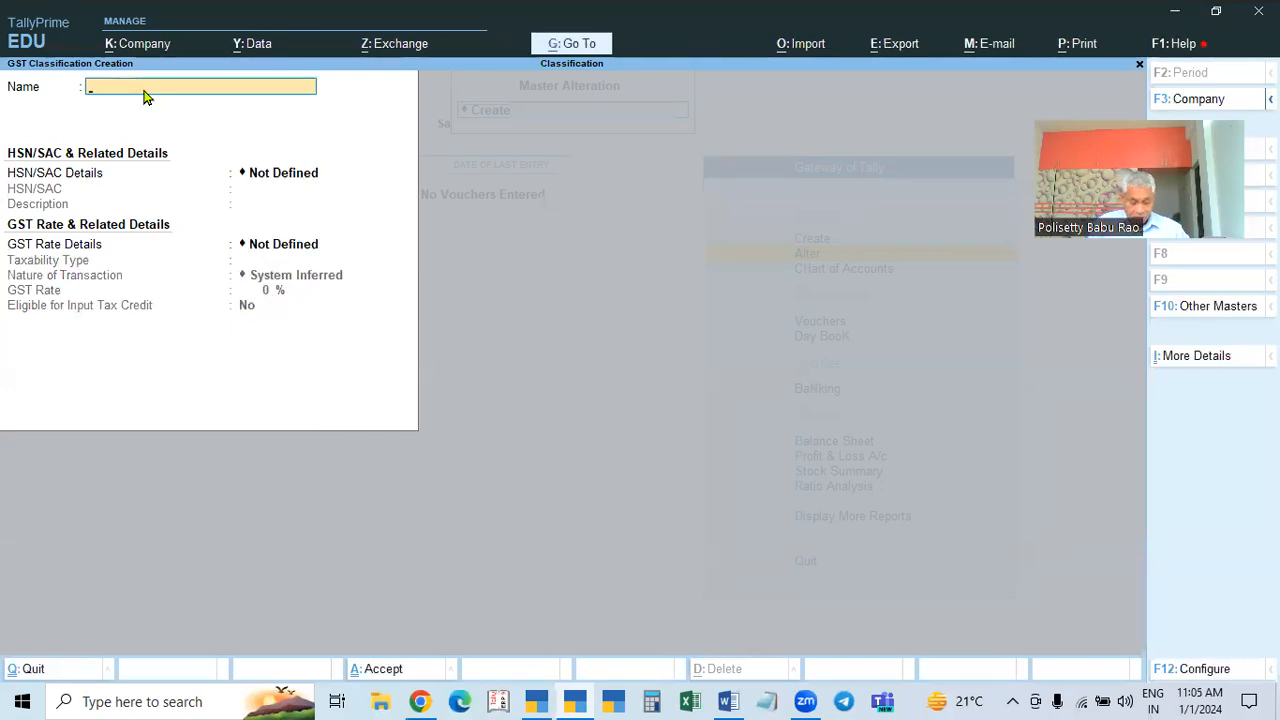
{"action": "type", "text": "GST @28"}
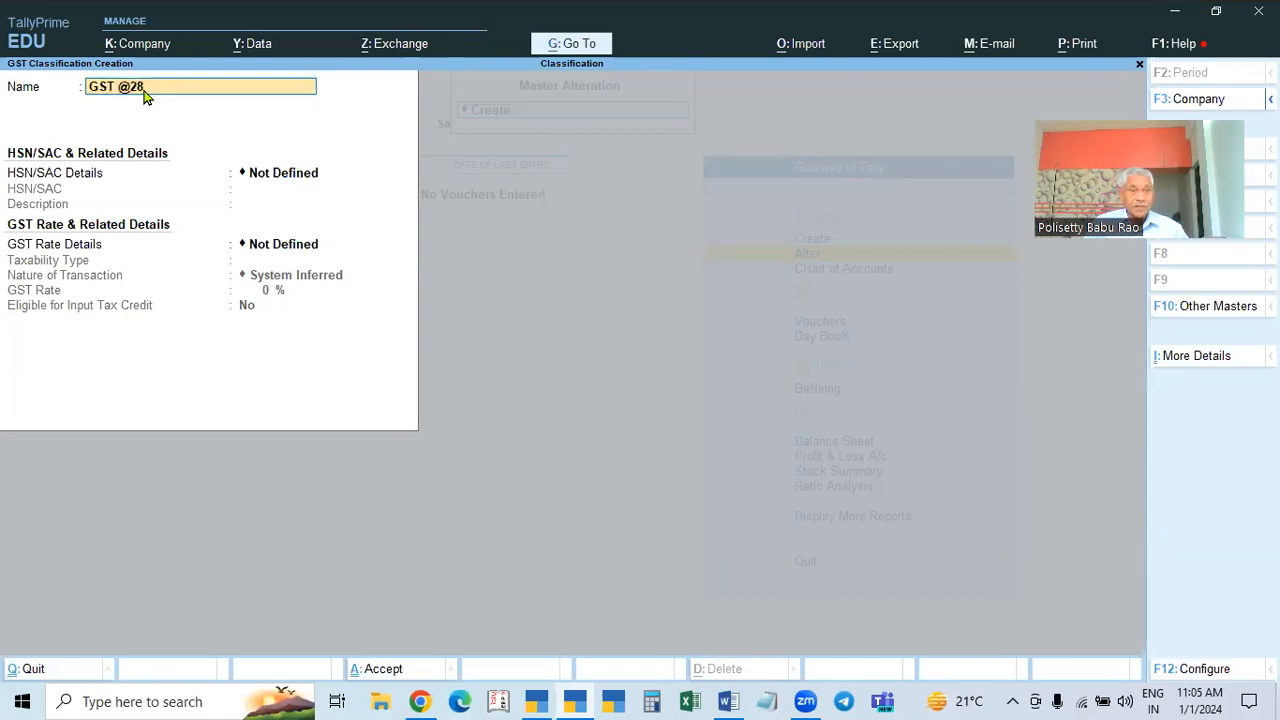
{"action": "type", "text": "%"}
{"action": "key", "text": "Return"}
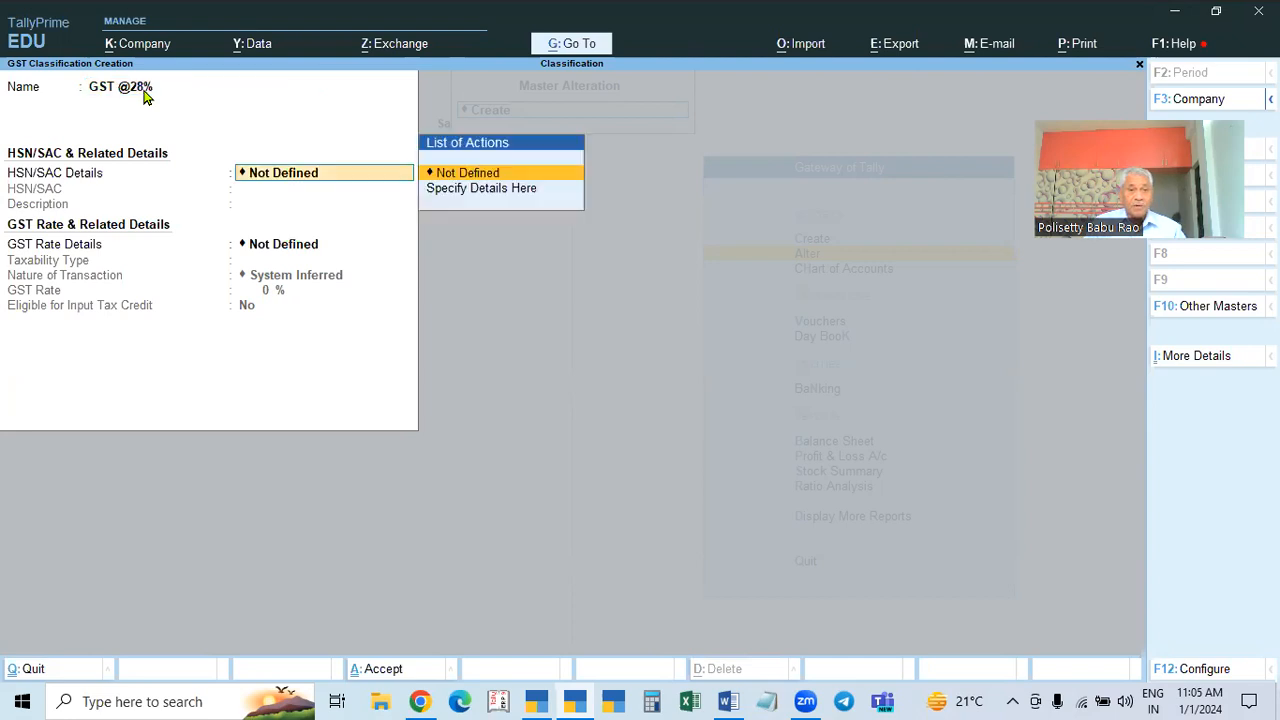
{"action": "key", "text": "Return"}
{"action": "key", "text": "Down"}
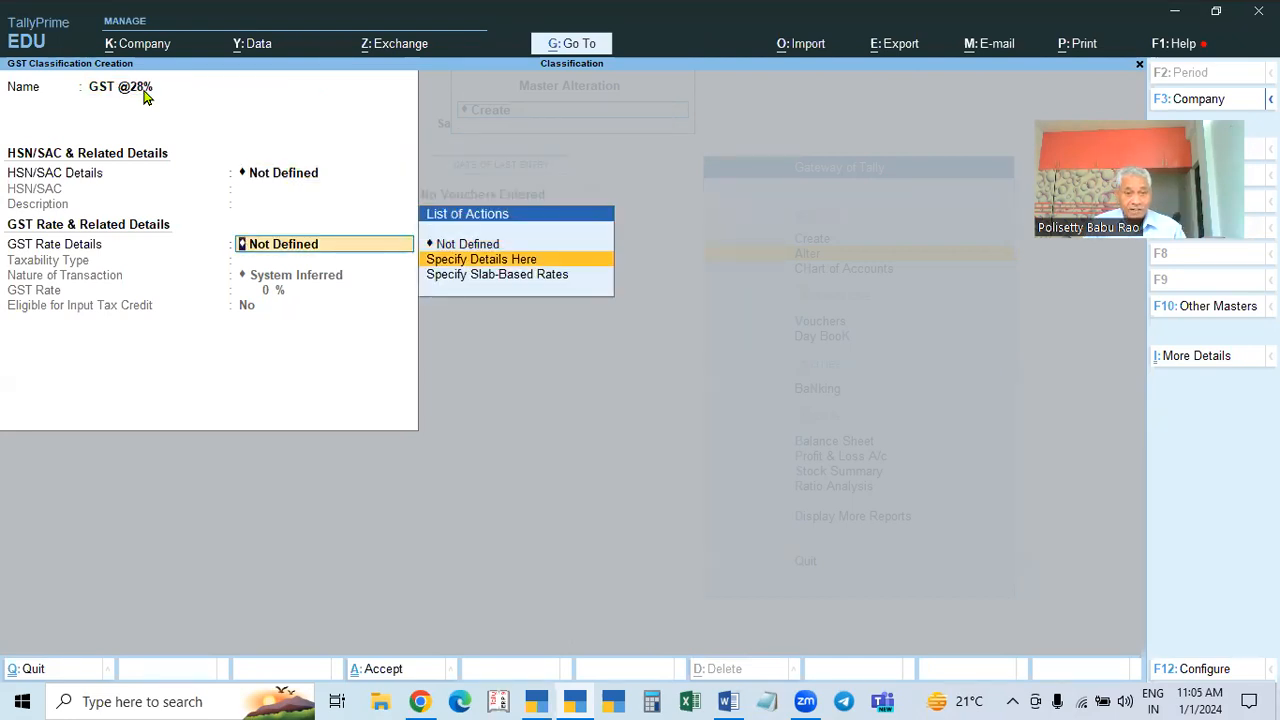
{"action": "key", "text": "Return"}
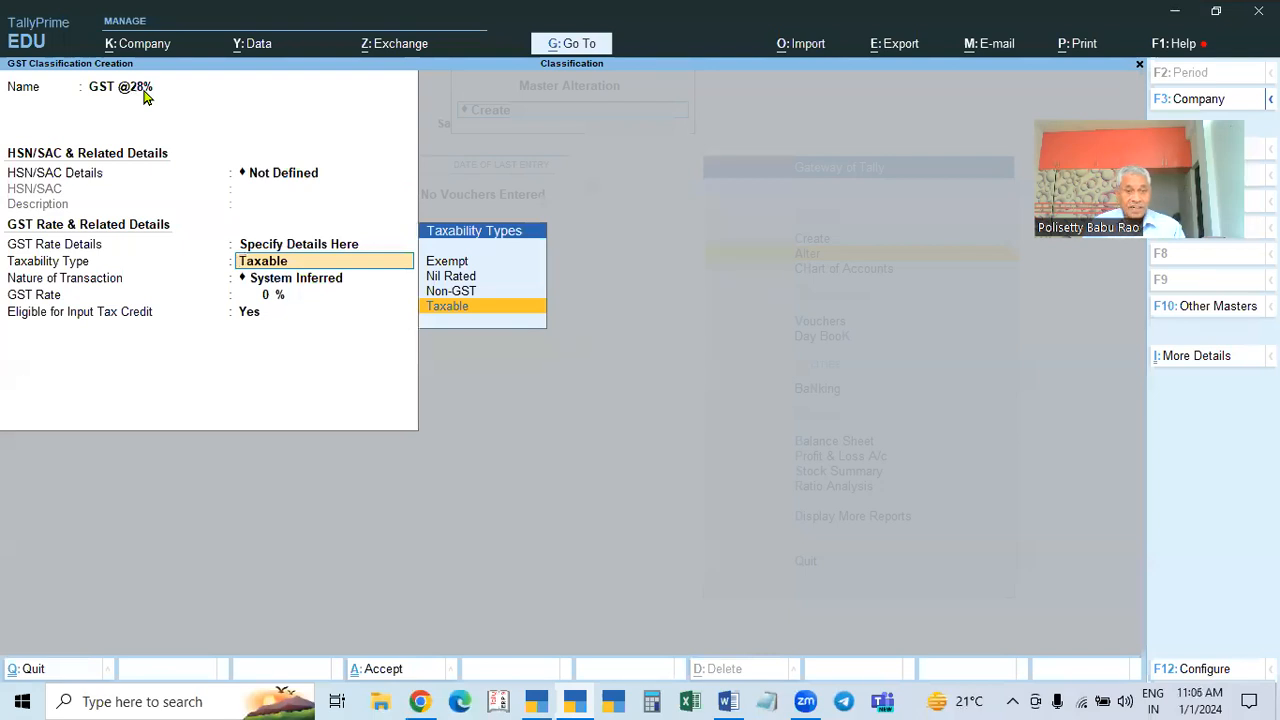
Keep the classification Taxable and System Inferred, set its GST rate to 28%, and save it
{"action": "key", "text": "Return"}
{"action": "key", "text": "Return"}
{"action": "type", "text": "28"}
{"action": "key", "text": "Return"}
{"action": "key", "text": "Return"}
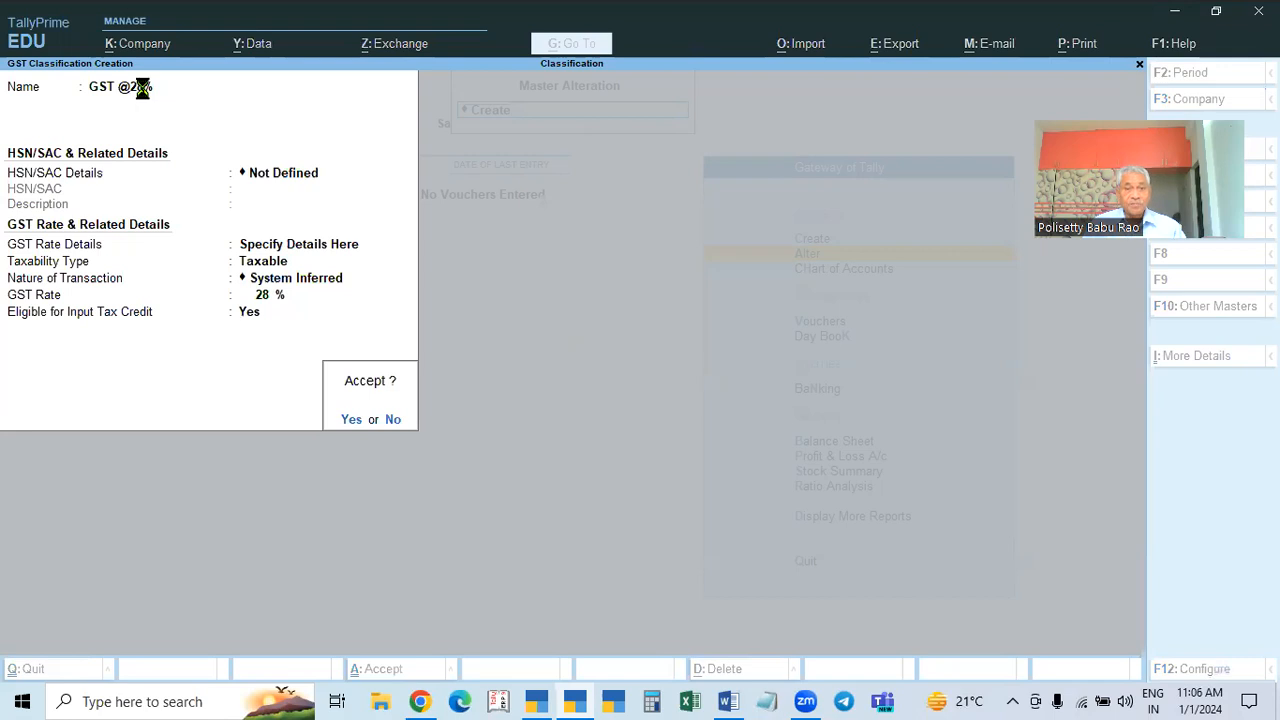
{"action": "key", "text": "Return"}
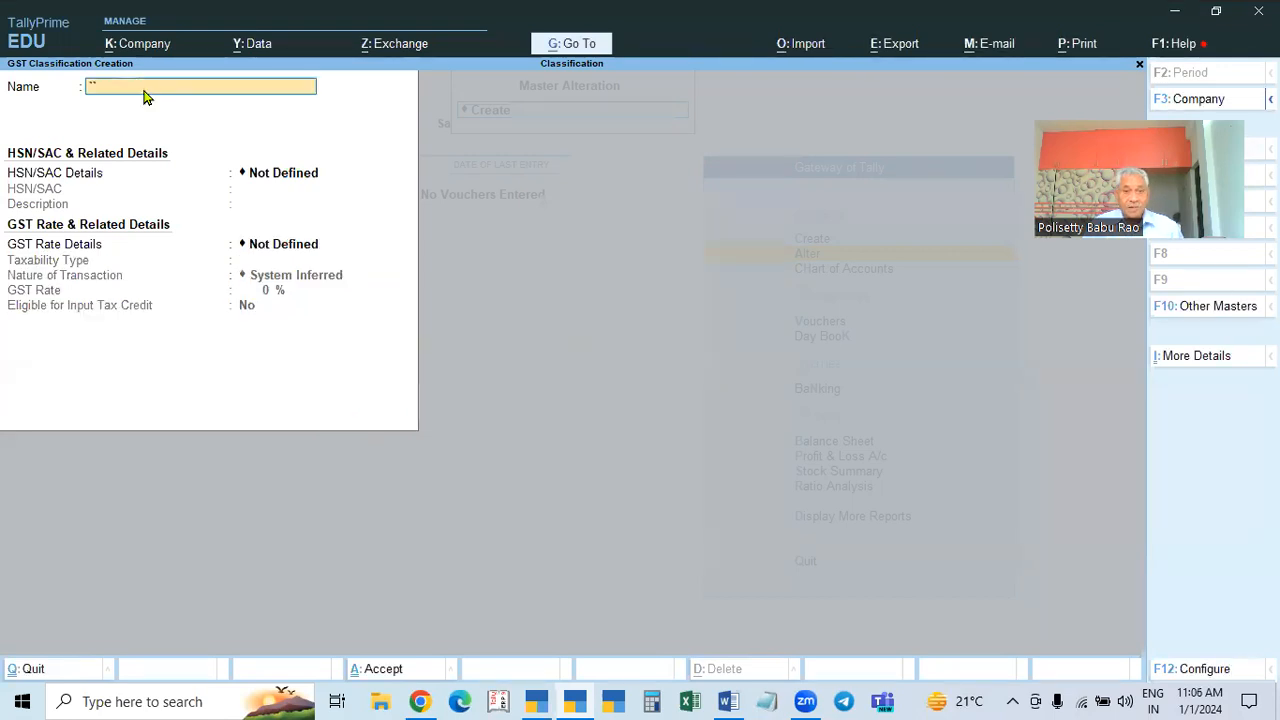
Review the list of GST classifications and return to the Gateway of Tally
{"action": "key", "text": "Escape"}
{"action": "key", "text": "Return"}
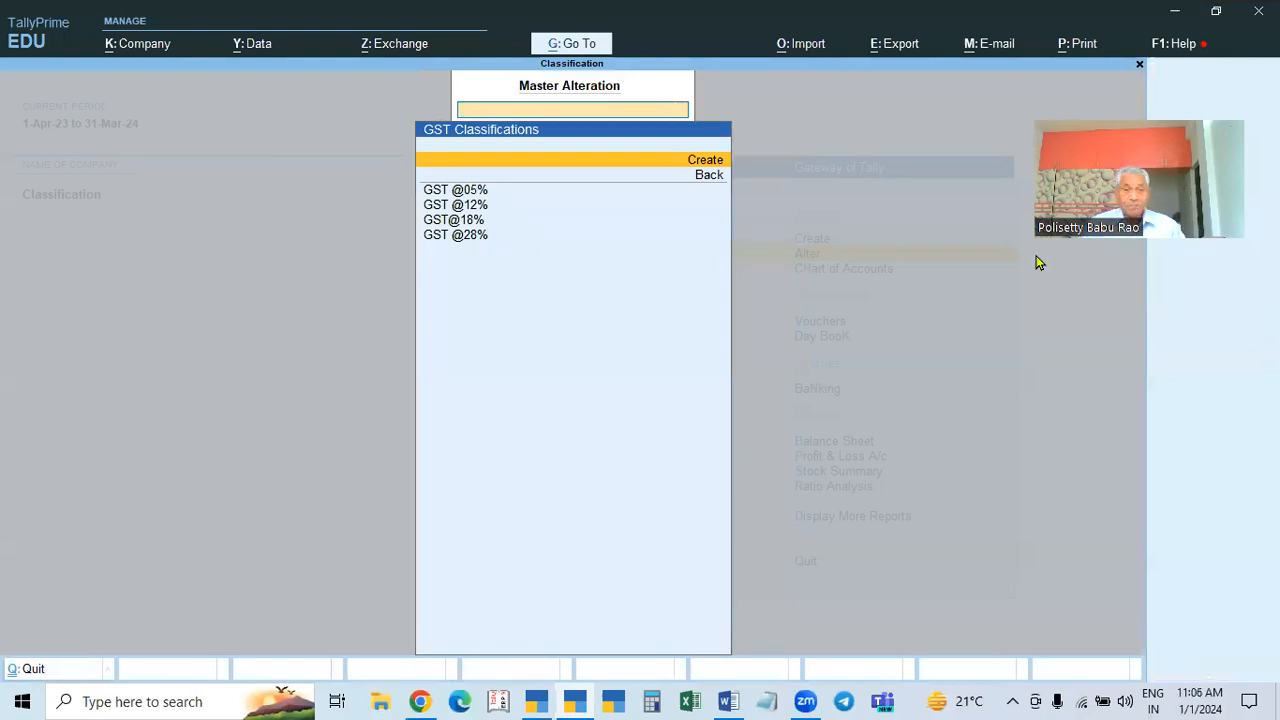
{"action": "key", "text": "Escape"}
{"action": "key", "text": "Escape"}
{"action": "key", "text": "Escape"}
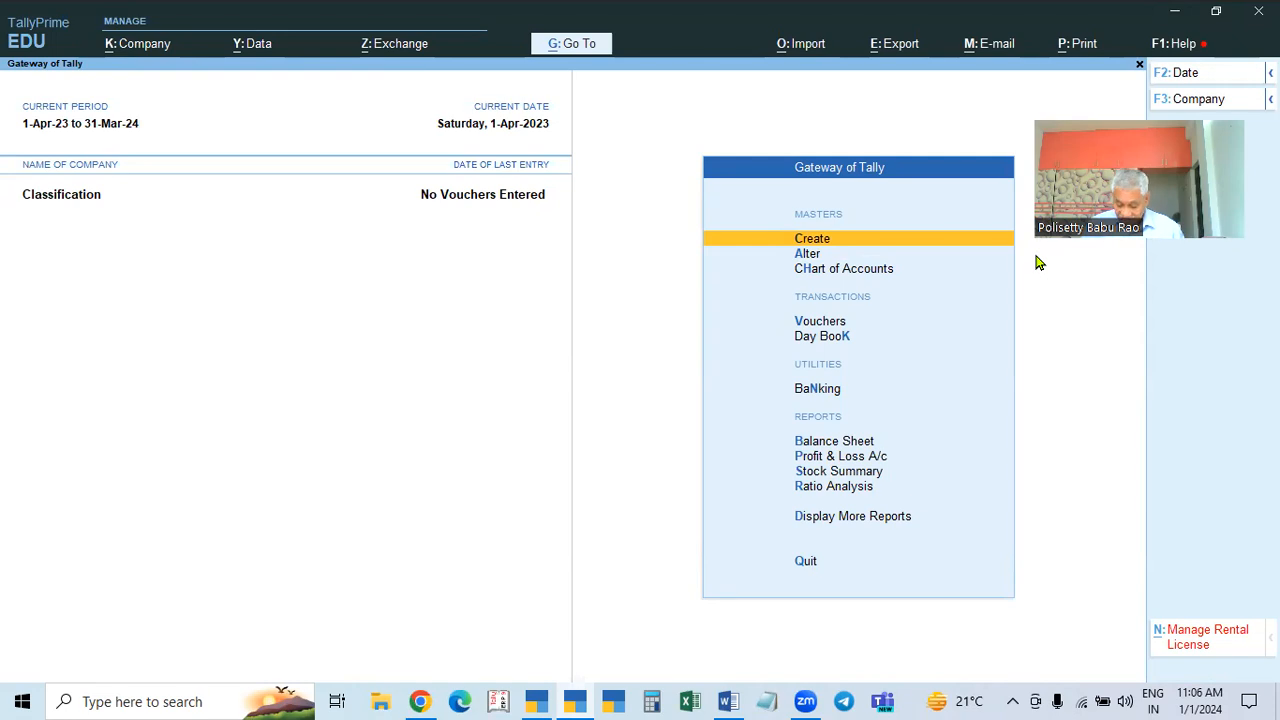
Open a new purchase voucher and change its mode to Item Invoice
{"action": "key", "text": "Down"}
{"action": "key", "text": "Down"}
{"action": "key", "text": "Down"}
{"action": "key", "text": "Return"}
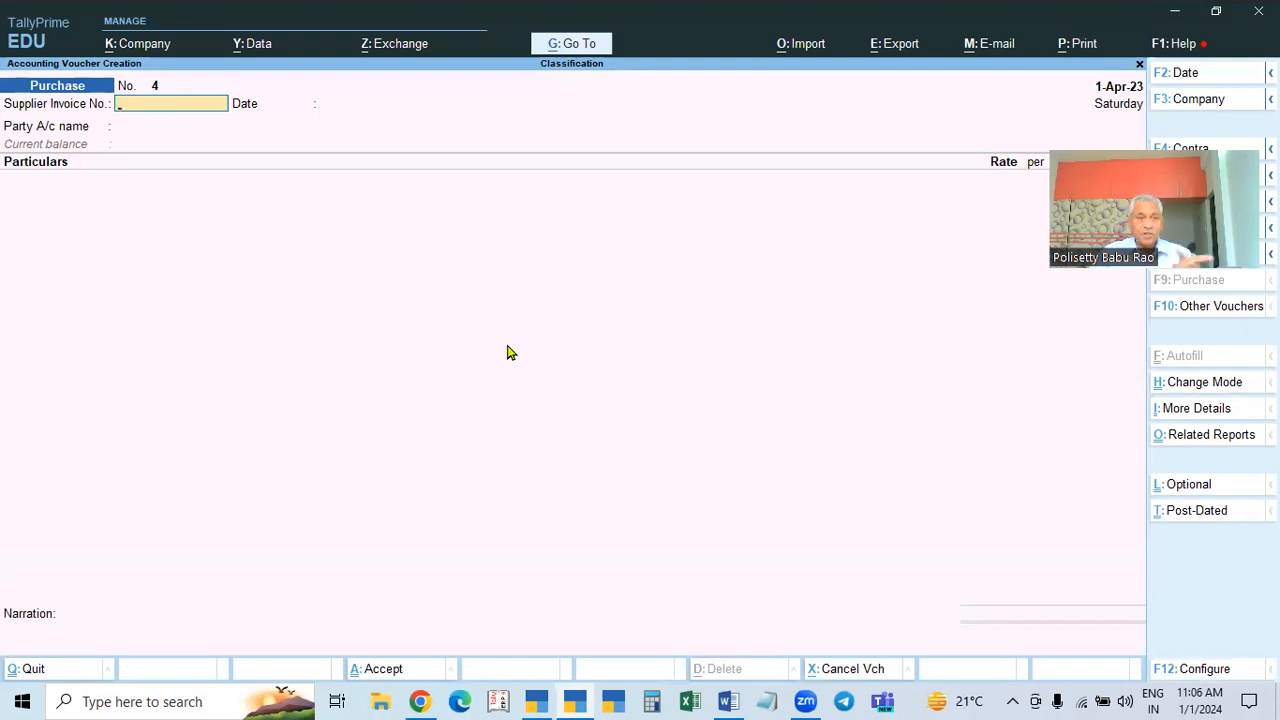
{"action": "left_click", "coordinate": [1201, 385]}
{"action": "key", "text": "Up"}
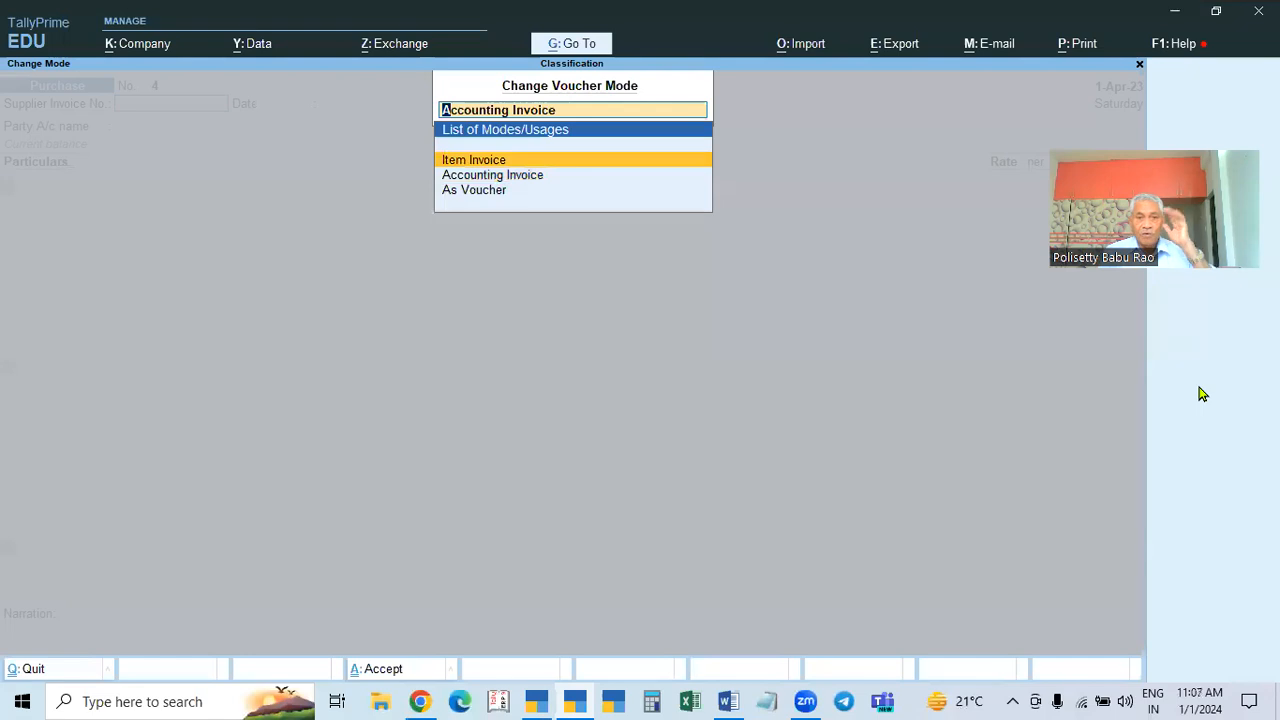
{"action": "key", "text": "Return"}
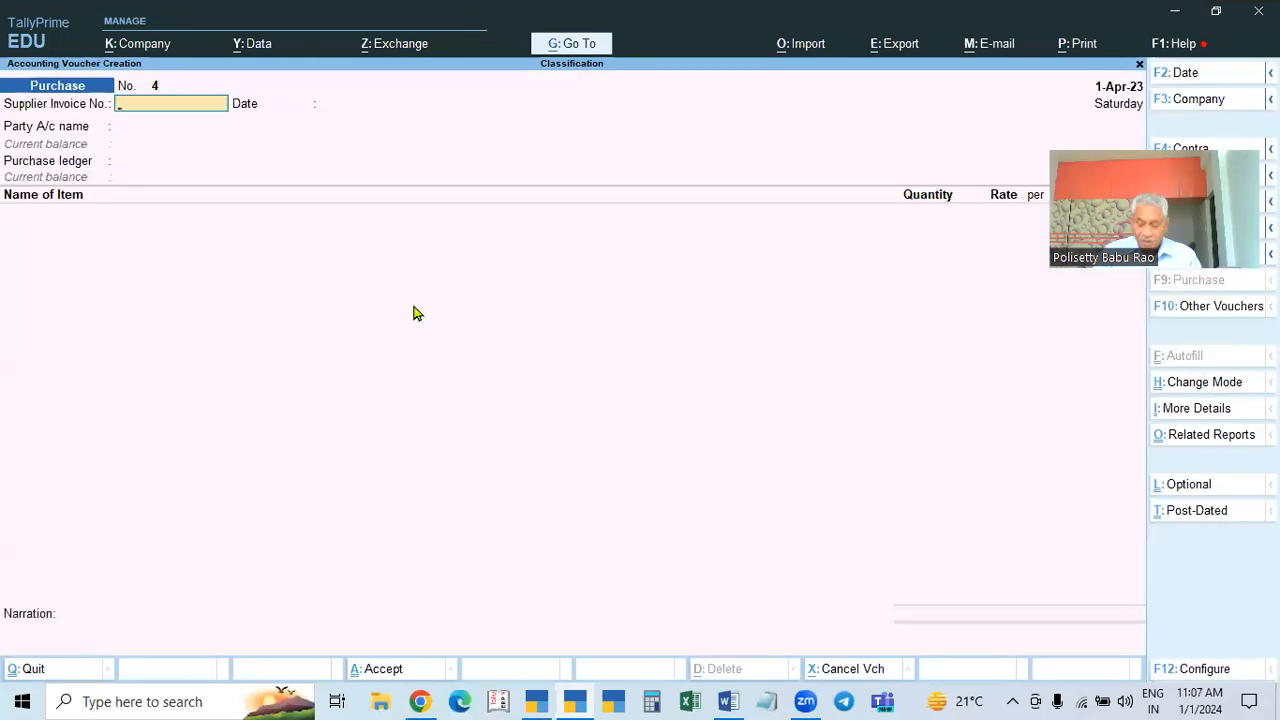
Enter 036 as the supplier invoice number and keep the date 1-Apr-23
{"action": "type", "text": "036"}
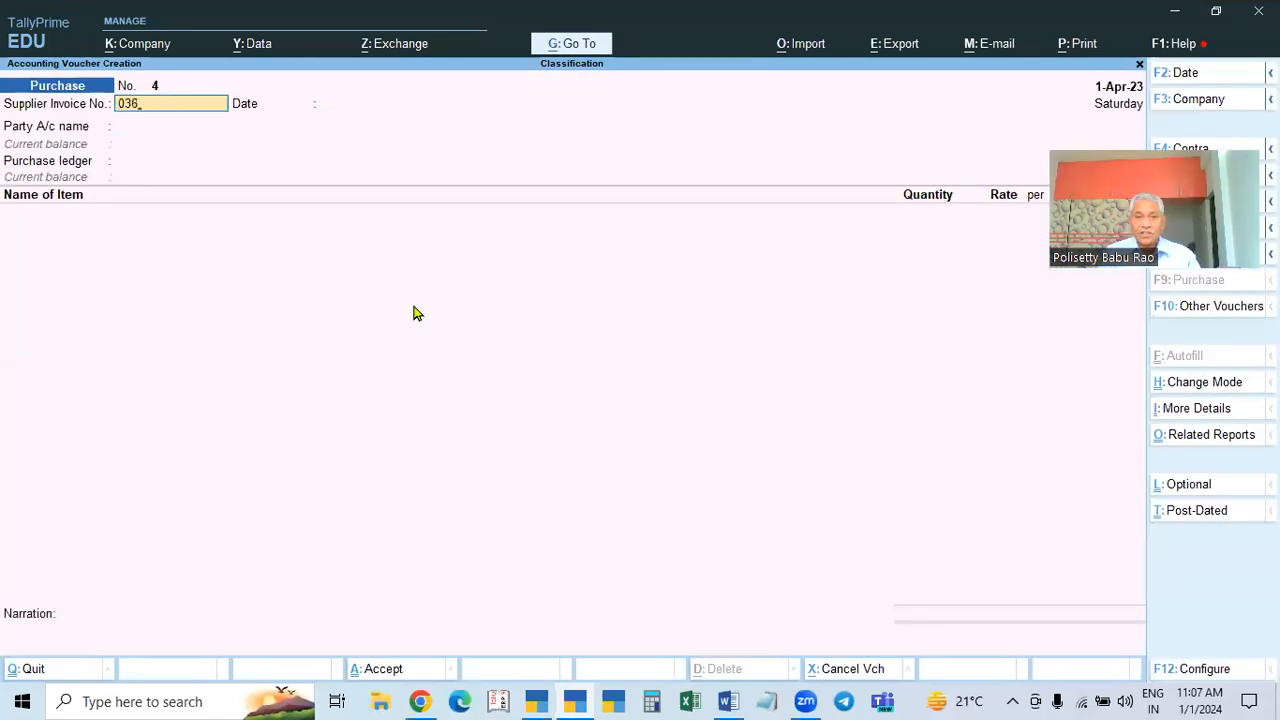
{"action": "key", "text": "Return"}
{"action": "key", "text": "Return"}
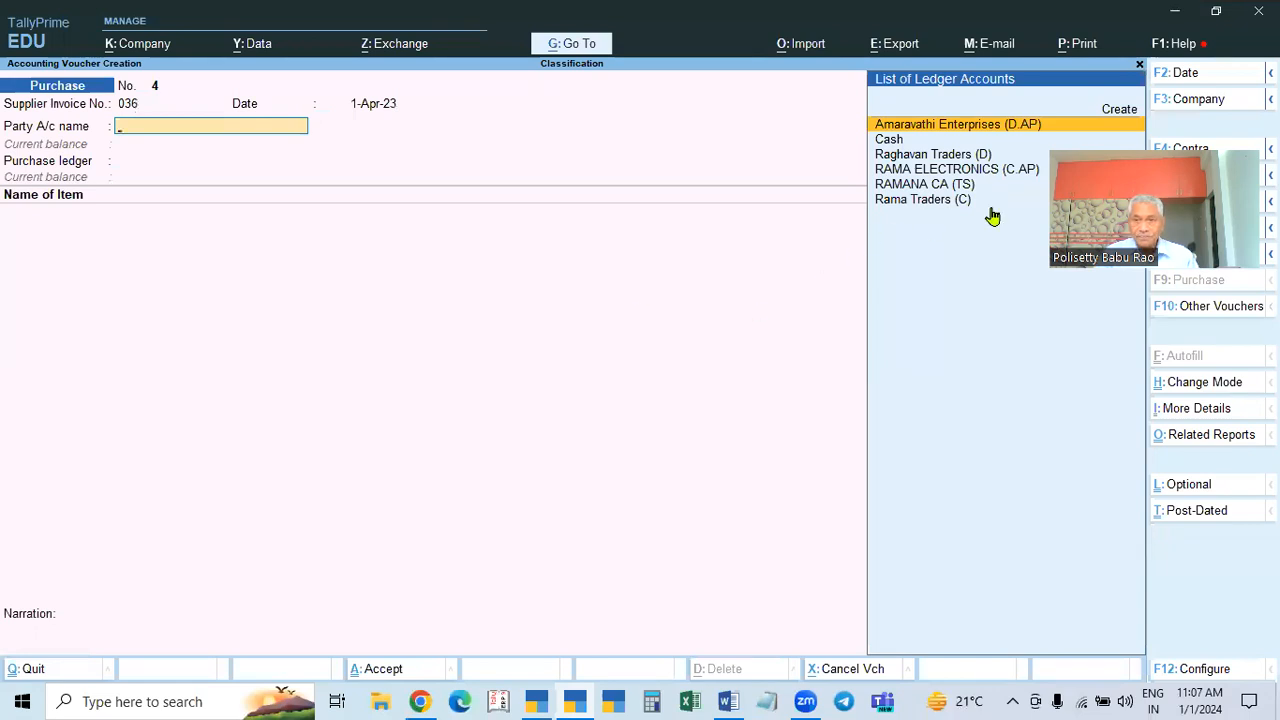
Select Rama Traders (C) as the party account and accept the receipt and party details unchanged
{"action": "key", "text": "alt+c"}
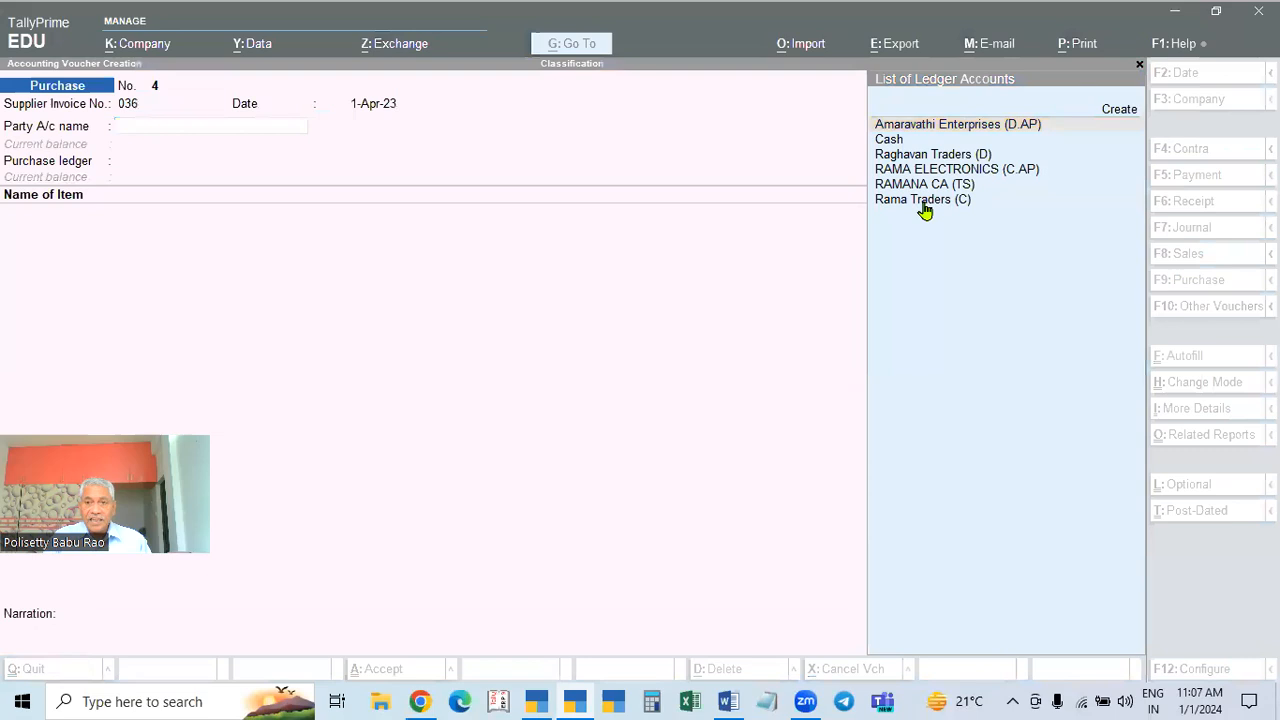
{"action": "left_click", "coordinate": [505, 125]}
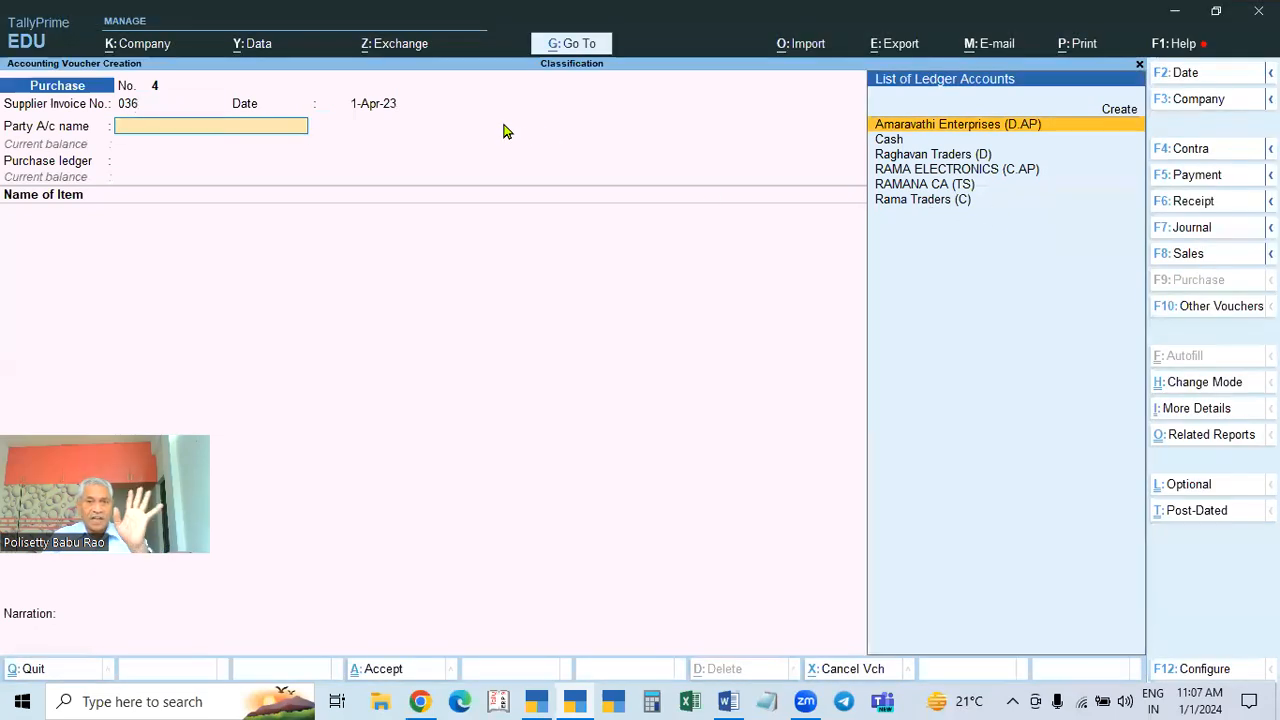
{"action": "left_click", "coordinate": [908, 201]}
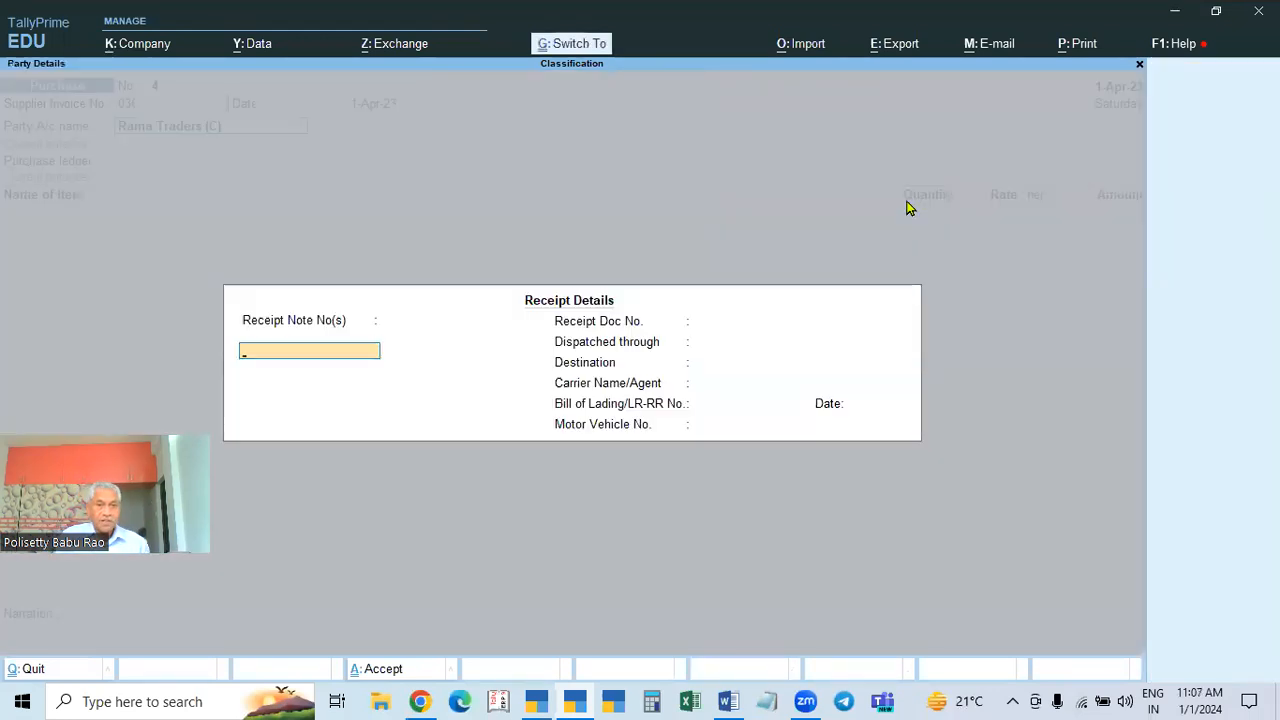
{"action": "key", "text": "ctrl+a"}
{"action": "key", "text": "ctrl+a"}
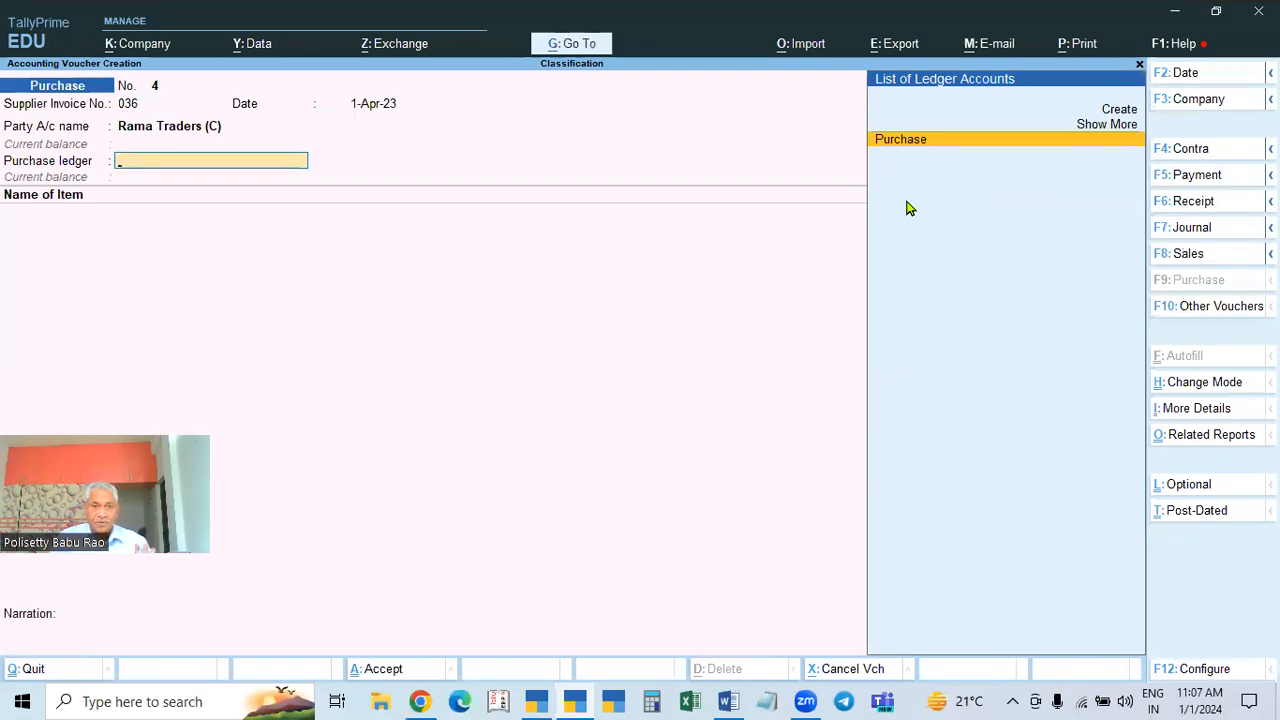
Select Purchase as the purchase ledger, check the GST settings in its ledger master, and accept the master
{"action": "key", "text": "ctrl"}
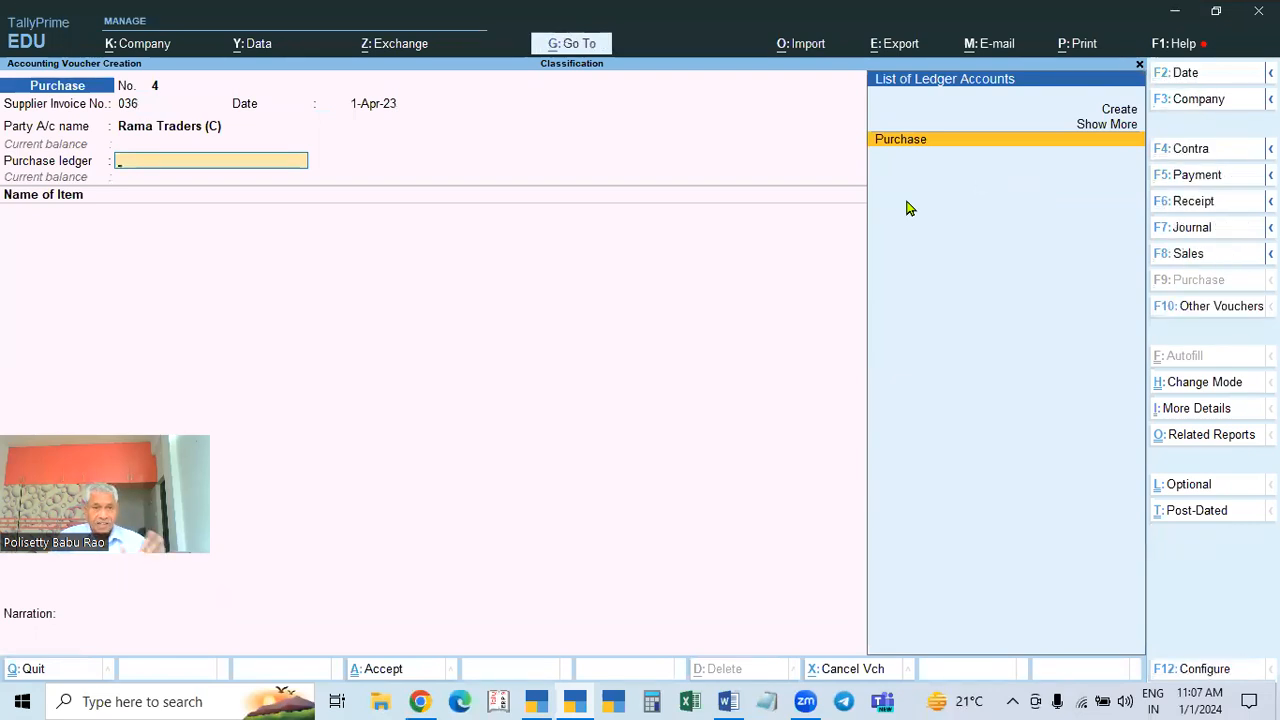
{"action": "key", "text": "ctrl"}
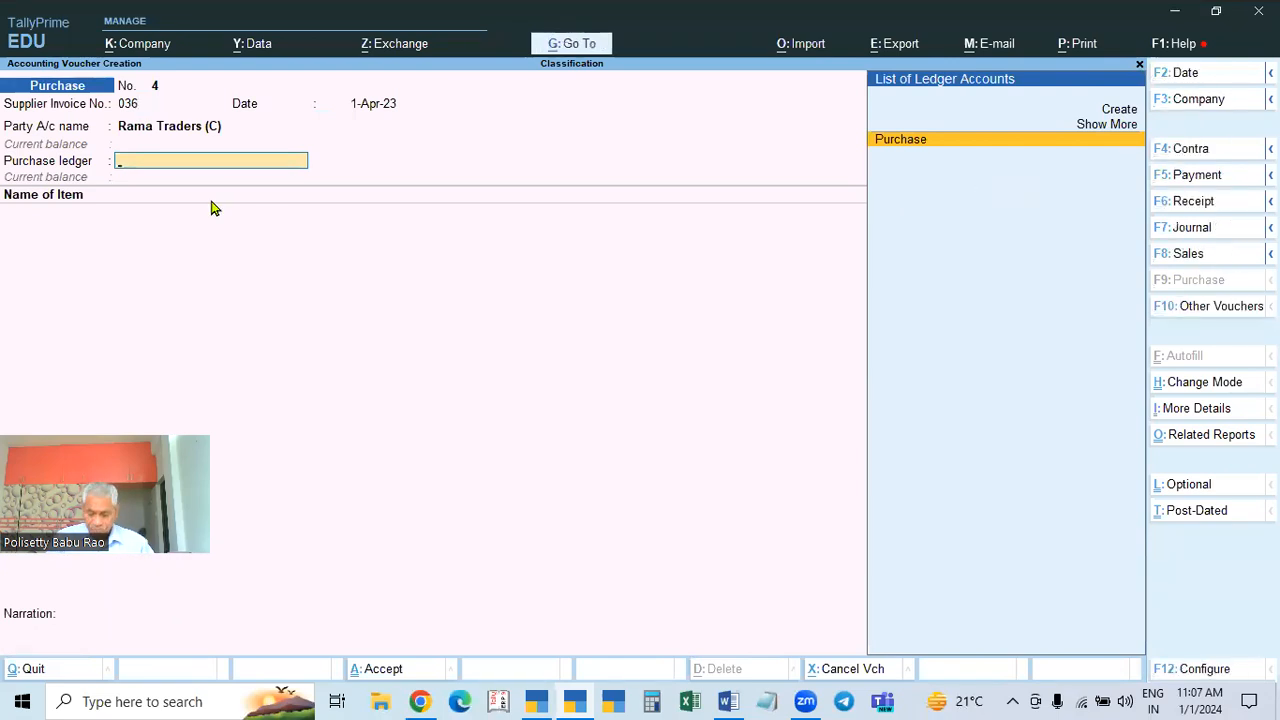
{"action": "key", "text": "Return"}
{"action": "key", "text": "BackSpace"}
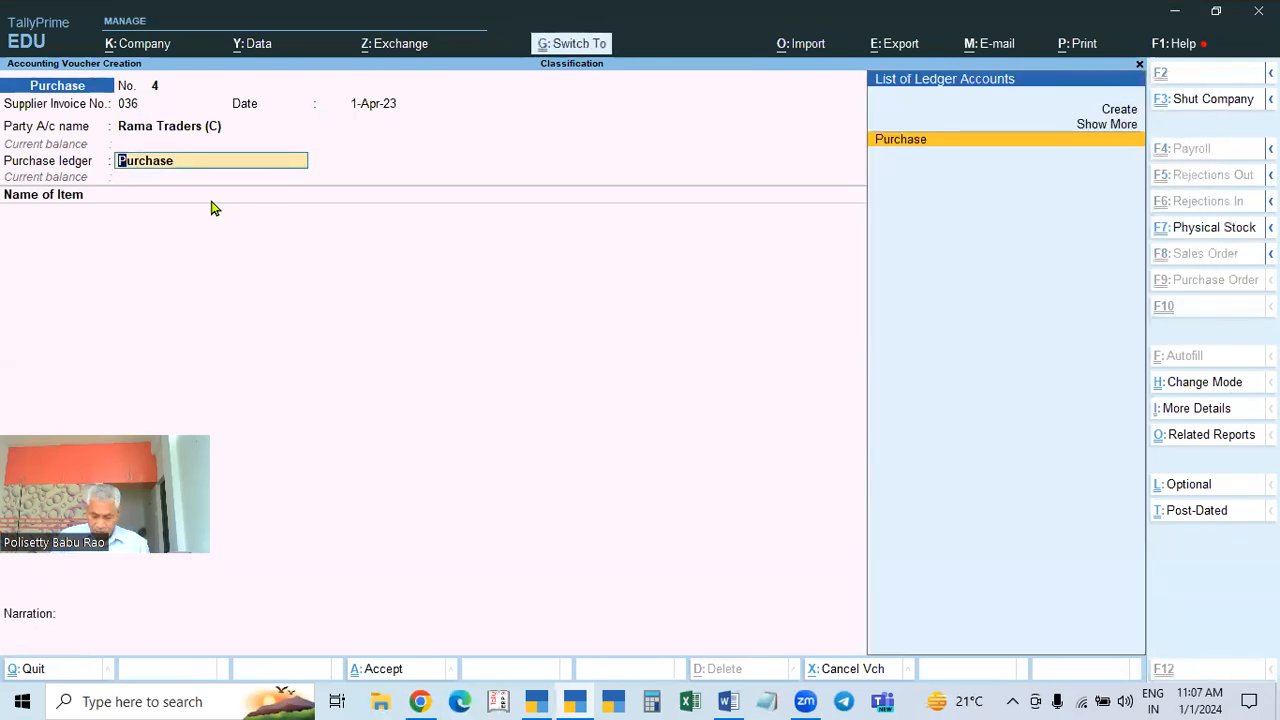
{"action": "key", "text": "ctrl+Return"}
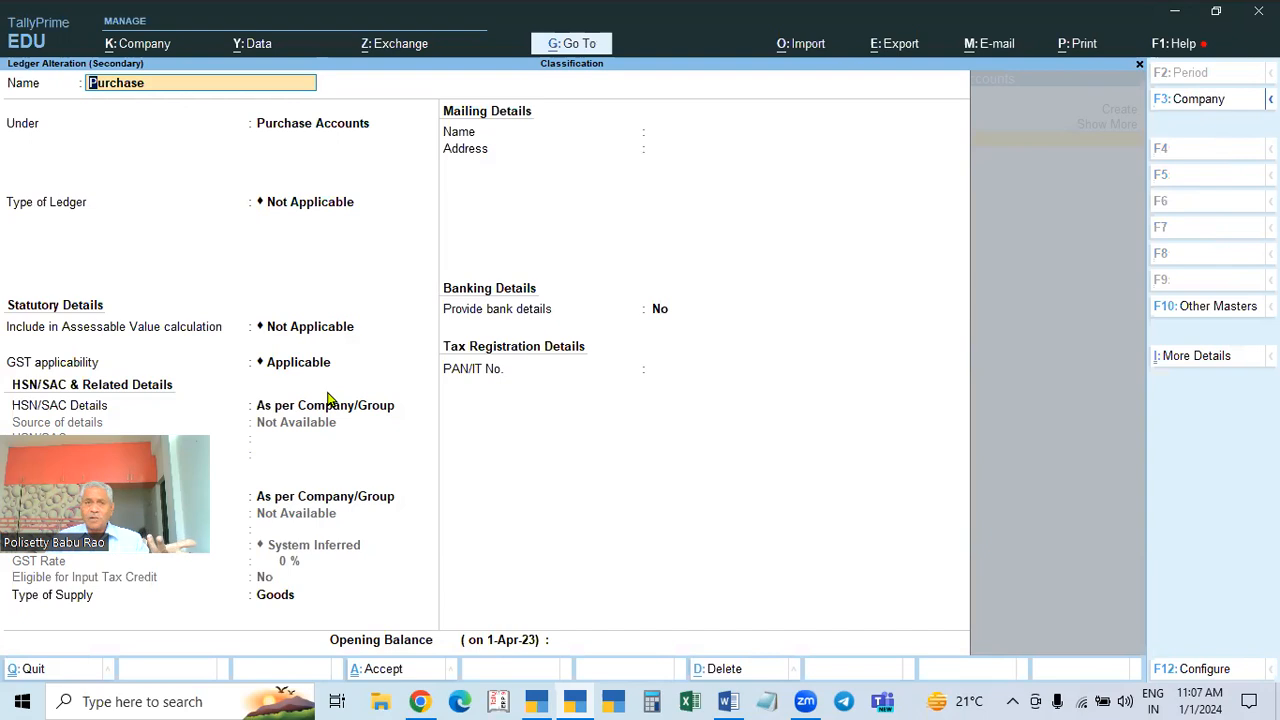
{"action": "key", "text": "ctrl+a"}
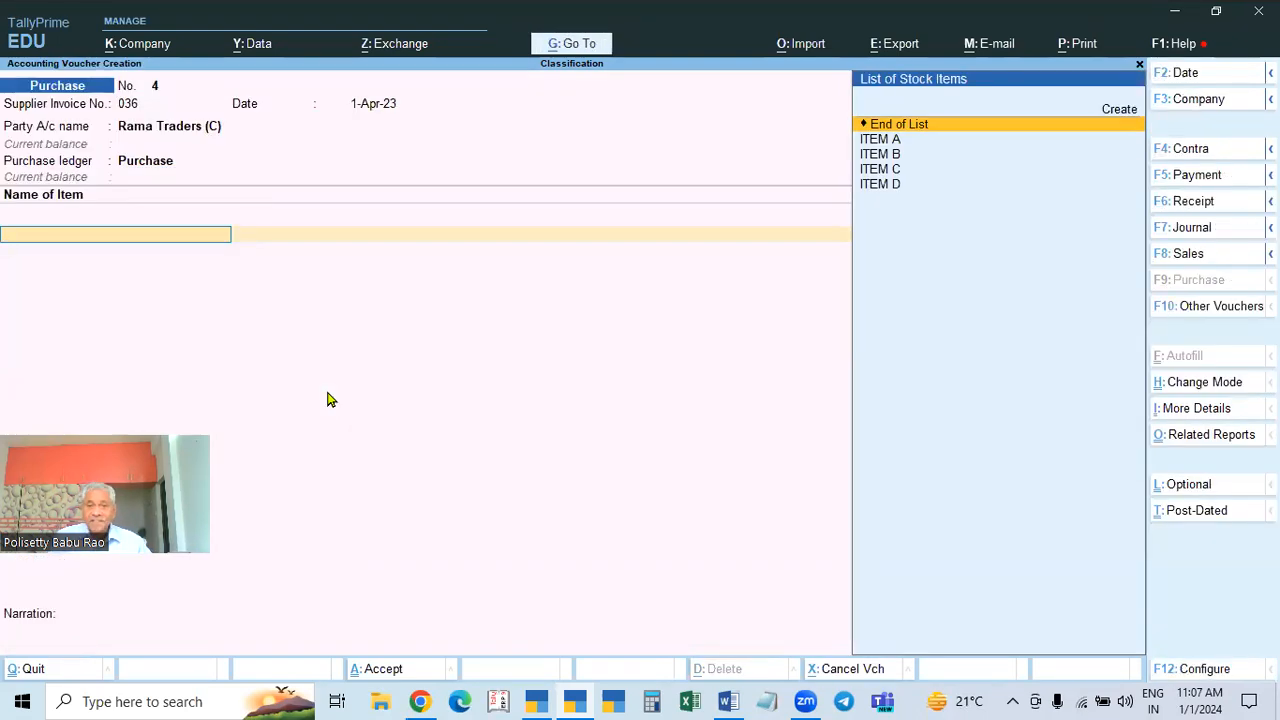
Choose ITEM A as the stock item in the purchase invoice and open its master for alteration
{"action": "key", "text": "Down"}
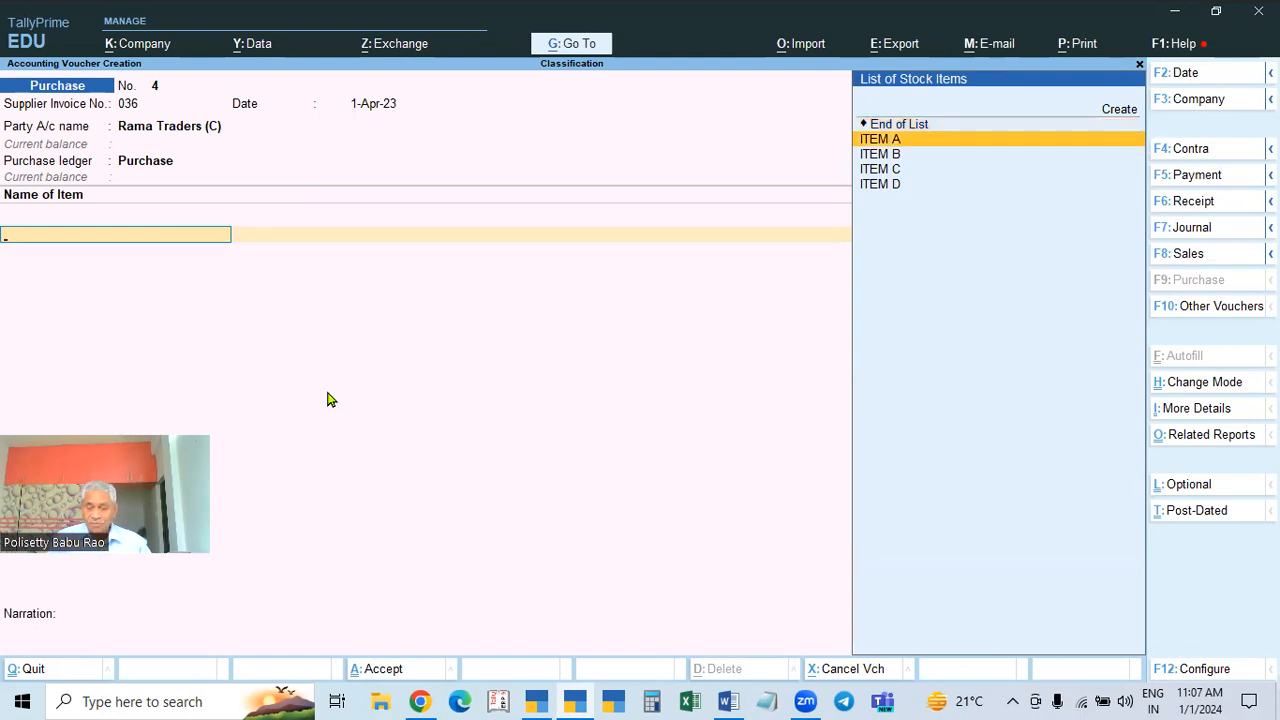
{"action": "key", "text": "Return"}
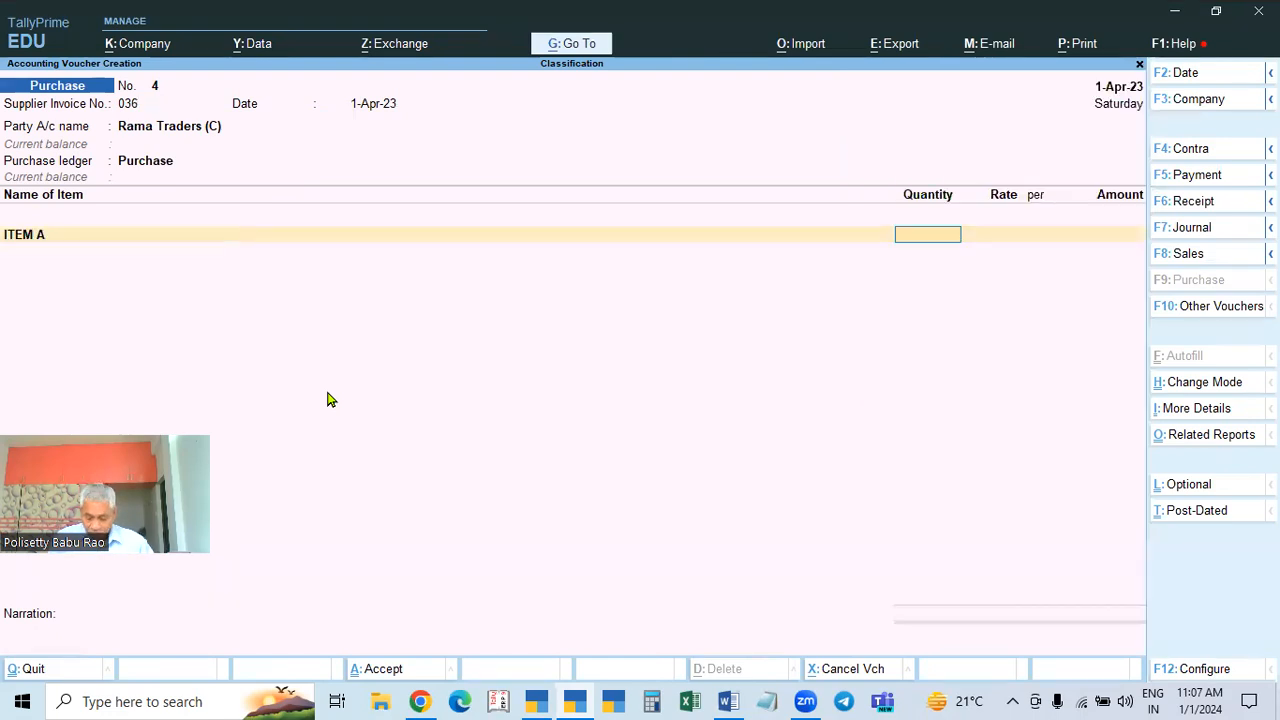
{"action": "key", "text": "BackSpace"}
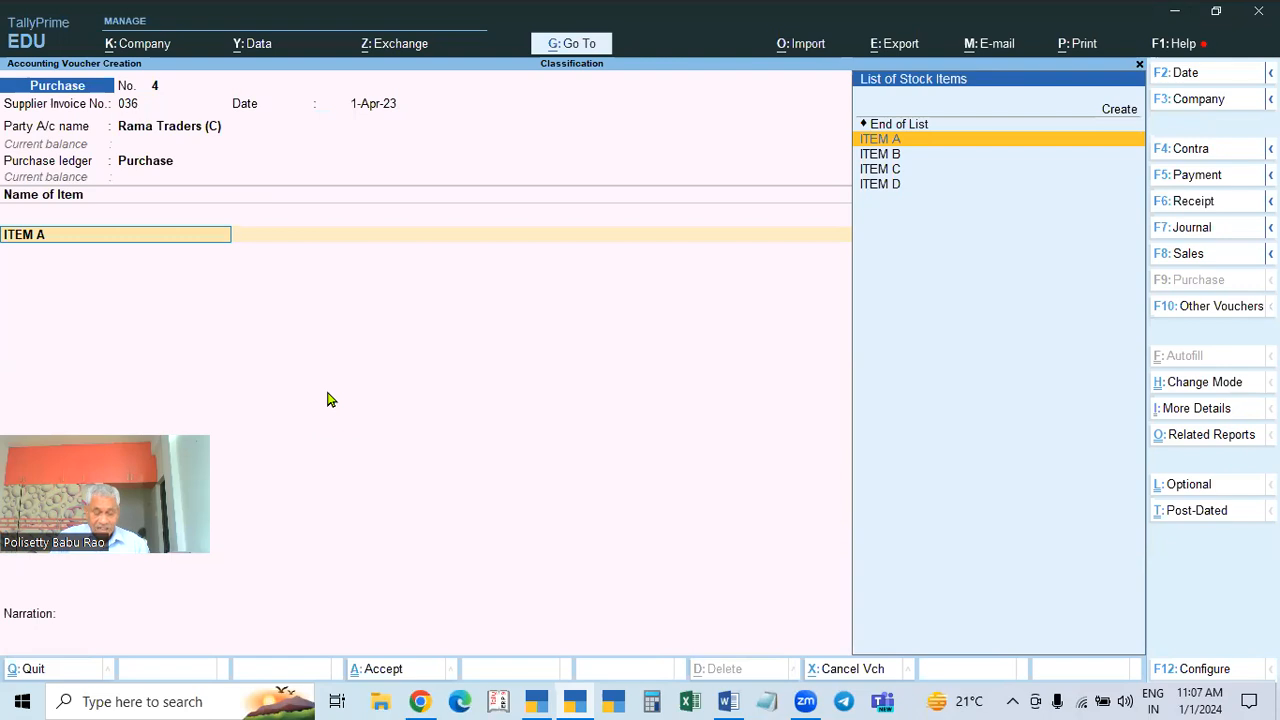
{"action": "key", "text": "ctrl+Return"}
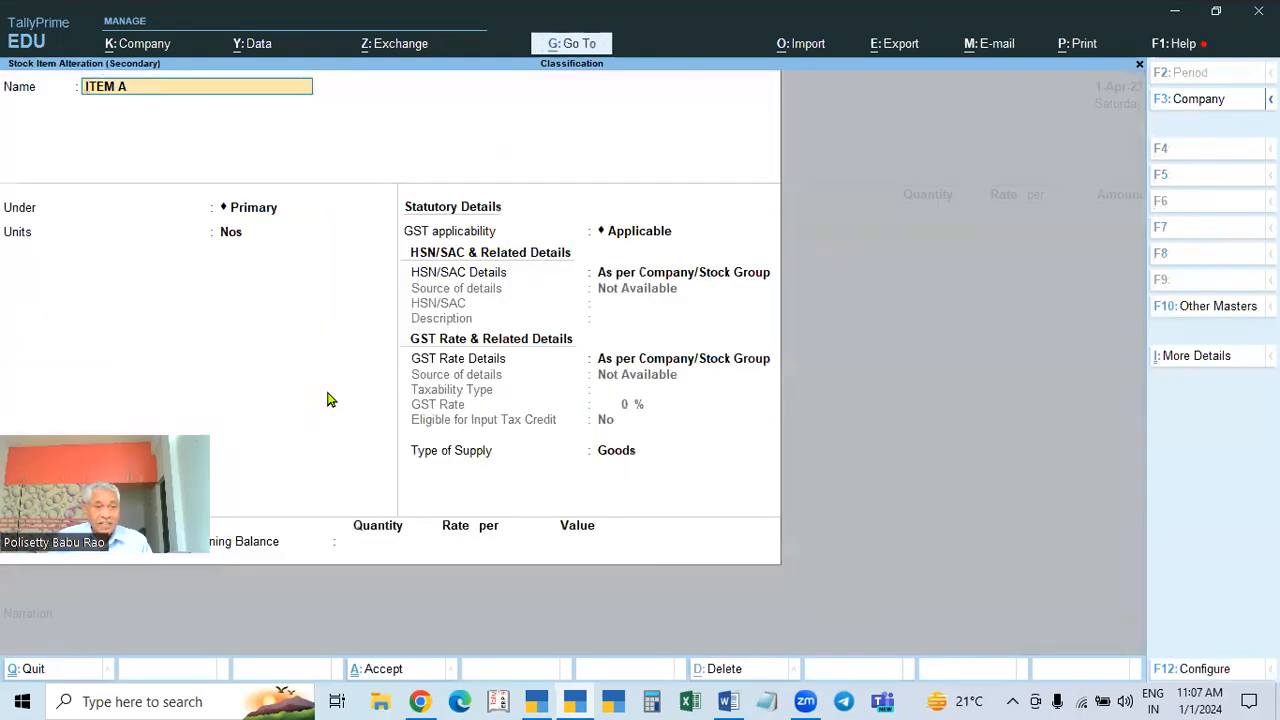
Set ITEM A's HSN/SAC details to Specify Details Here with code 1111, leave the description blank, and make them effective from 1-Apr-23
{"action": "key", "text": "Return"}
{"action": "key", "text": "Return"}
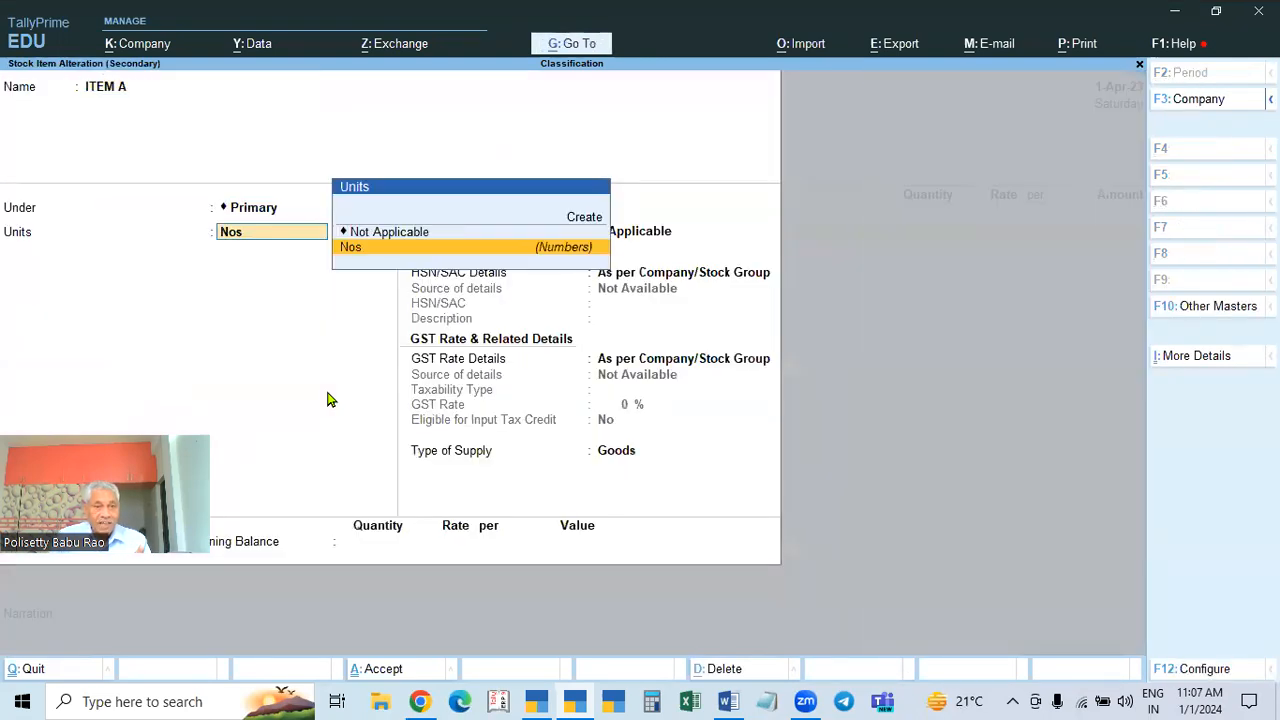
{"action": "key", "text": "Return"}
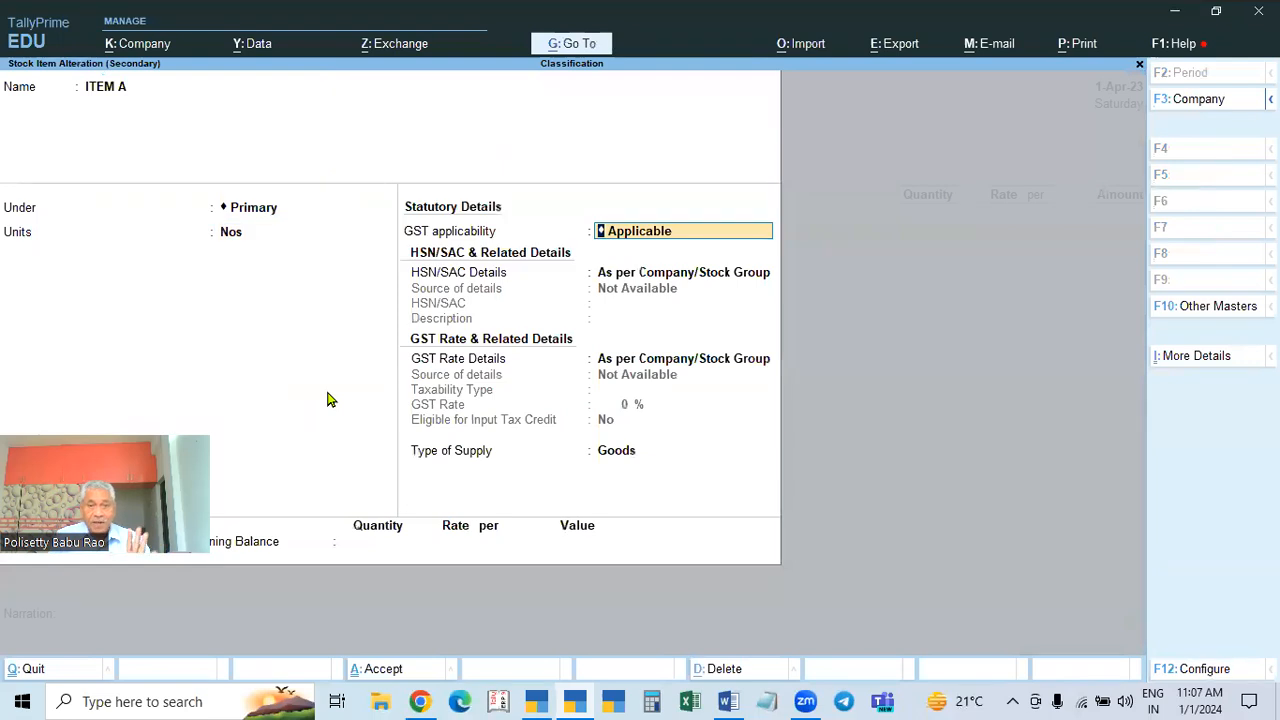
{"action": "key", "text": "Return"}
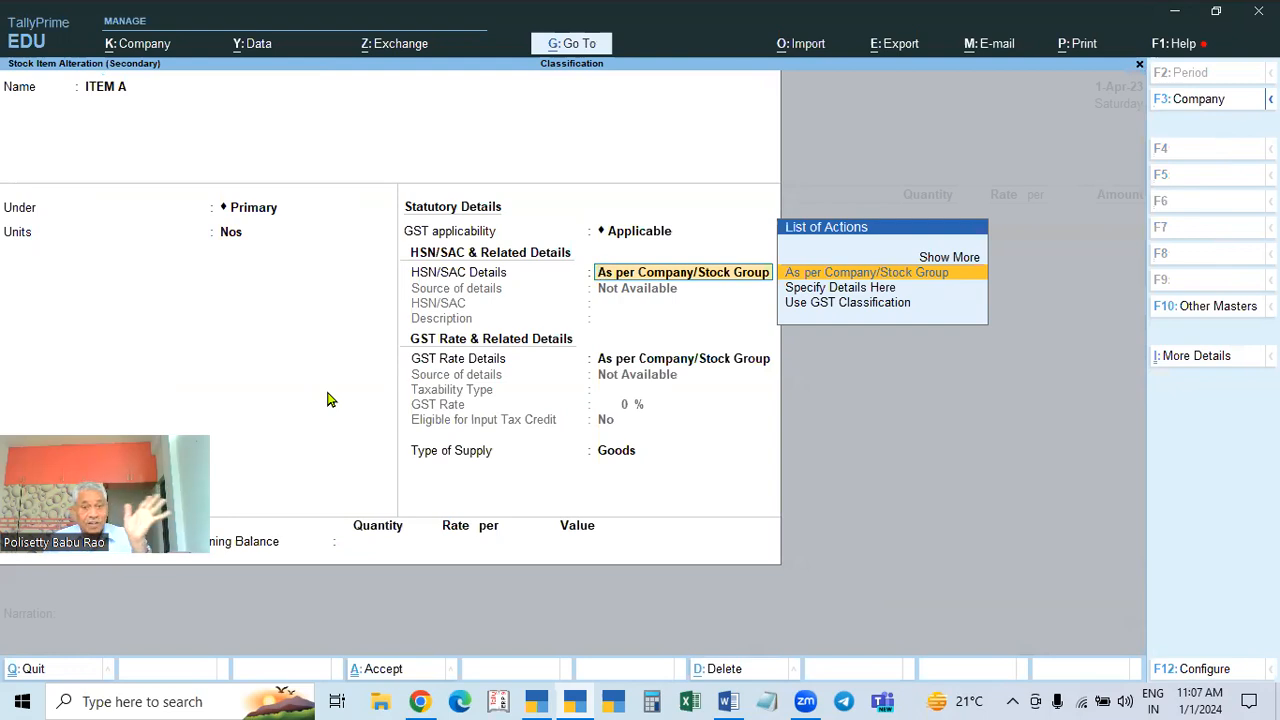
{"action": "key", "text": "Down"}
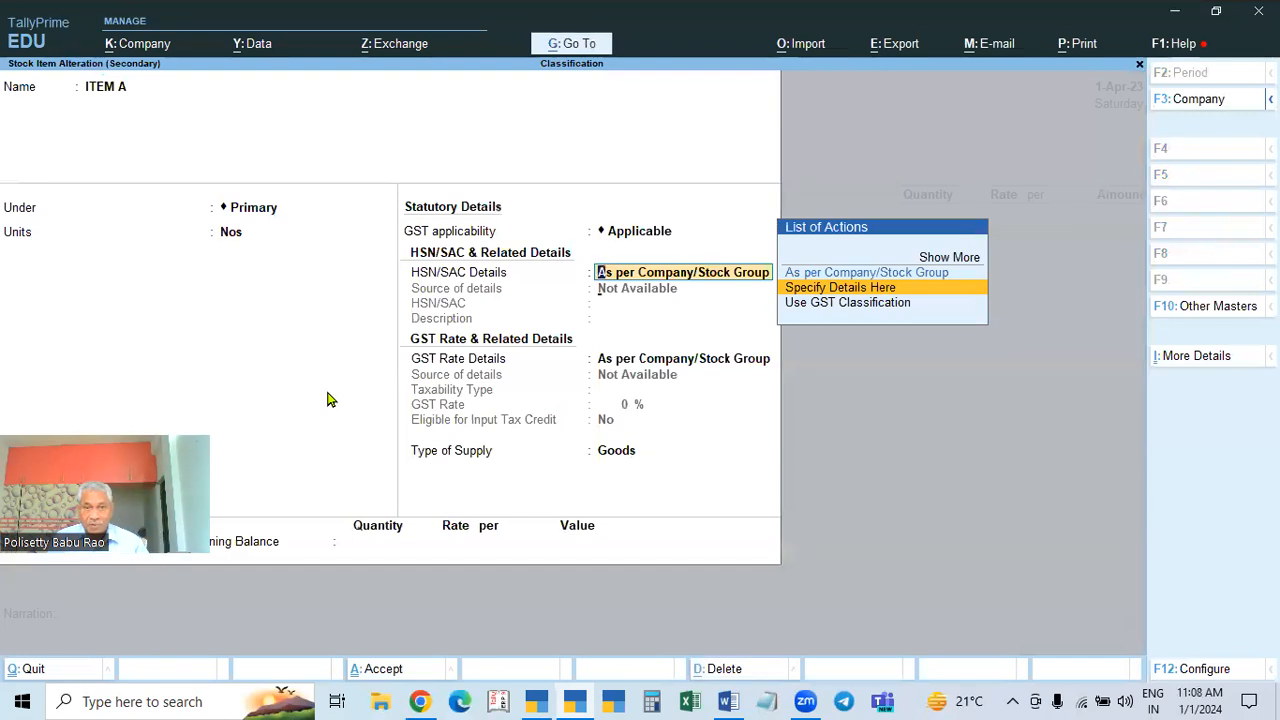
{"action": "key", "text": "Return"}
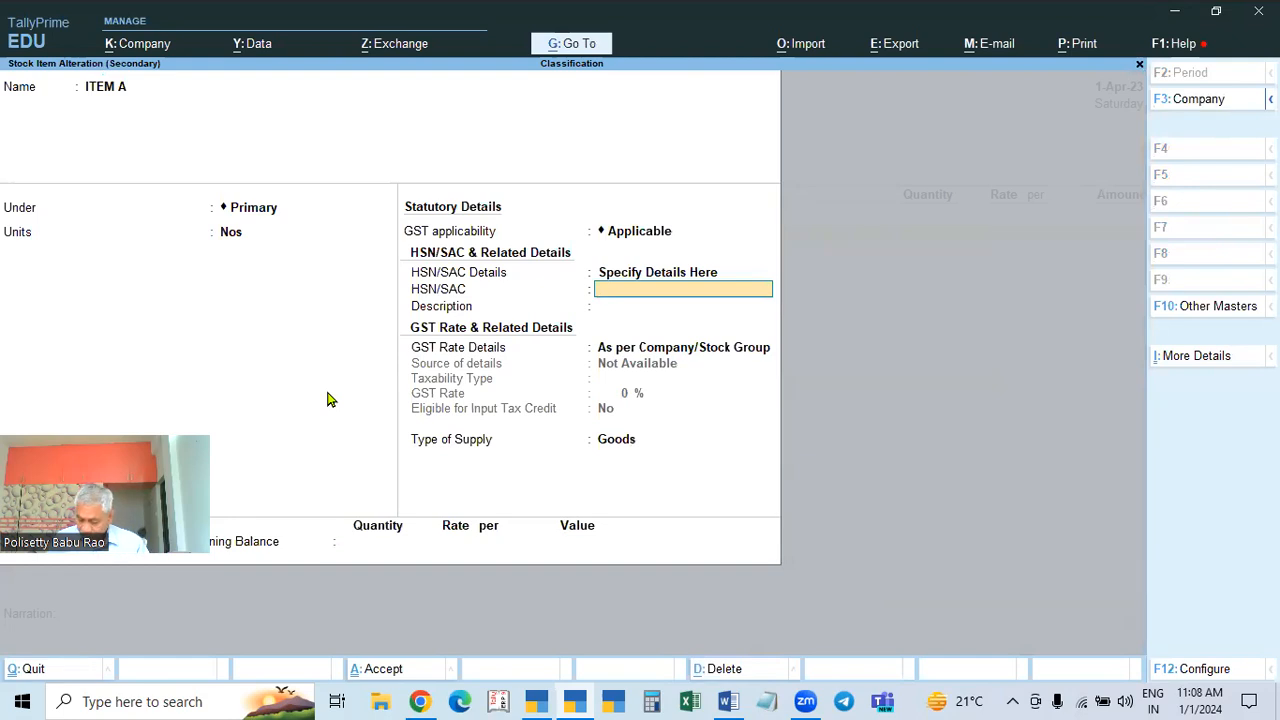
{"action": "type", "text": "1111"}
{"action": "key", "text": "Return"}
{"action": "key", "text": "Return"}
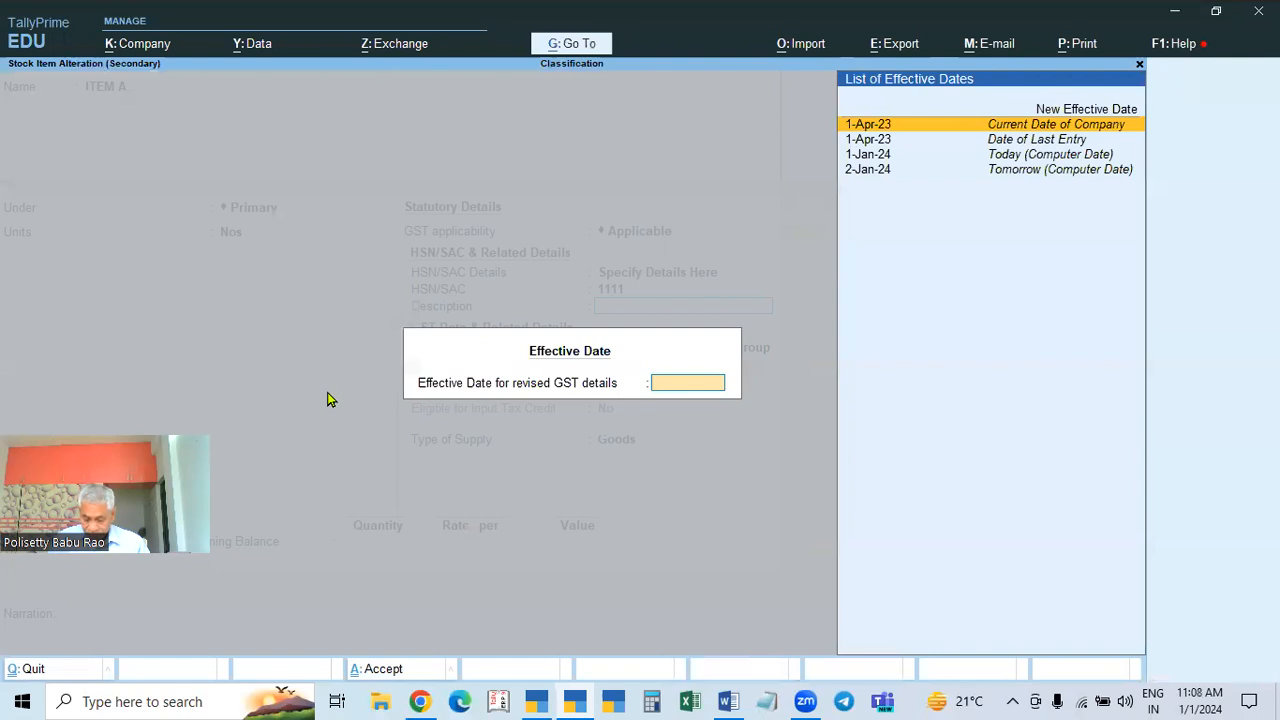
{"action": "key", "text": "Escape"}
{"action": "key", "text": "Return"}
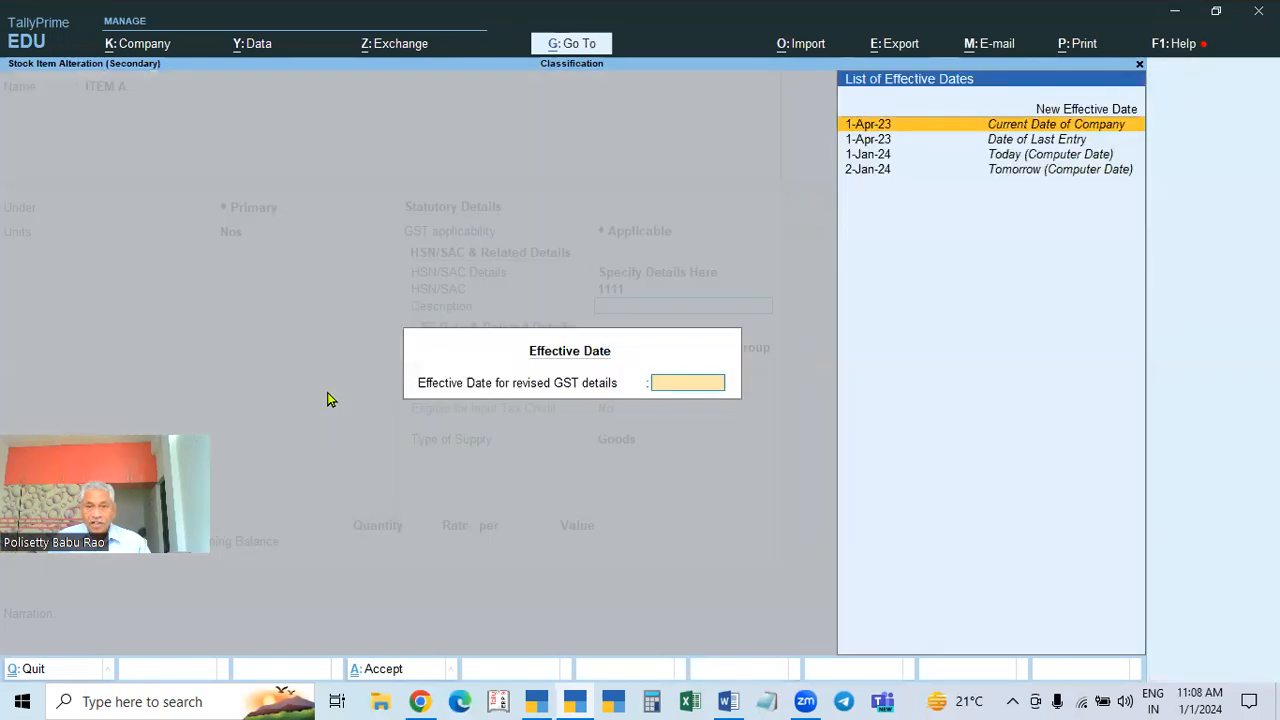
{"action": "key", "text": "Return"}
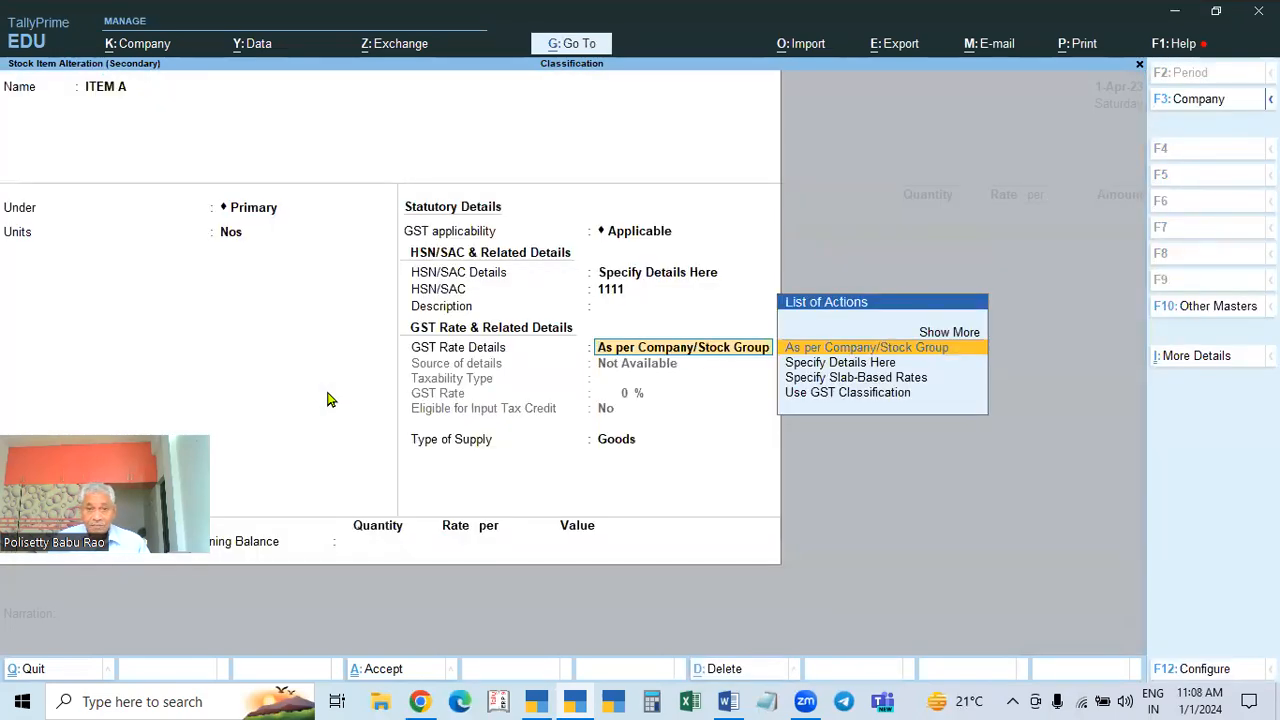
{"action": "key", "text": "Down"}
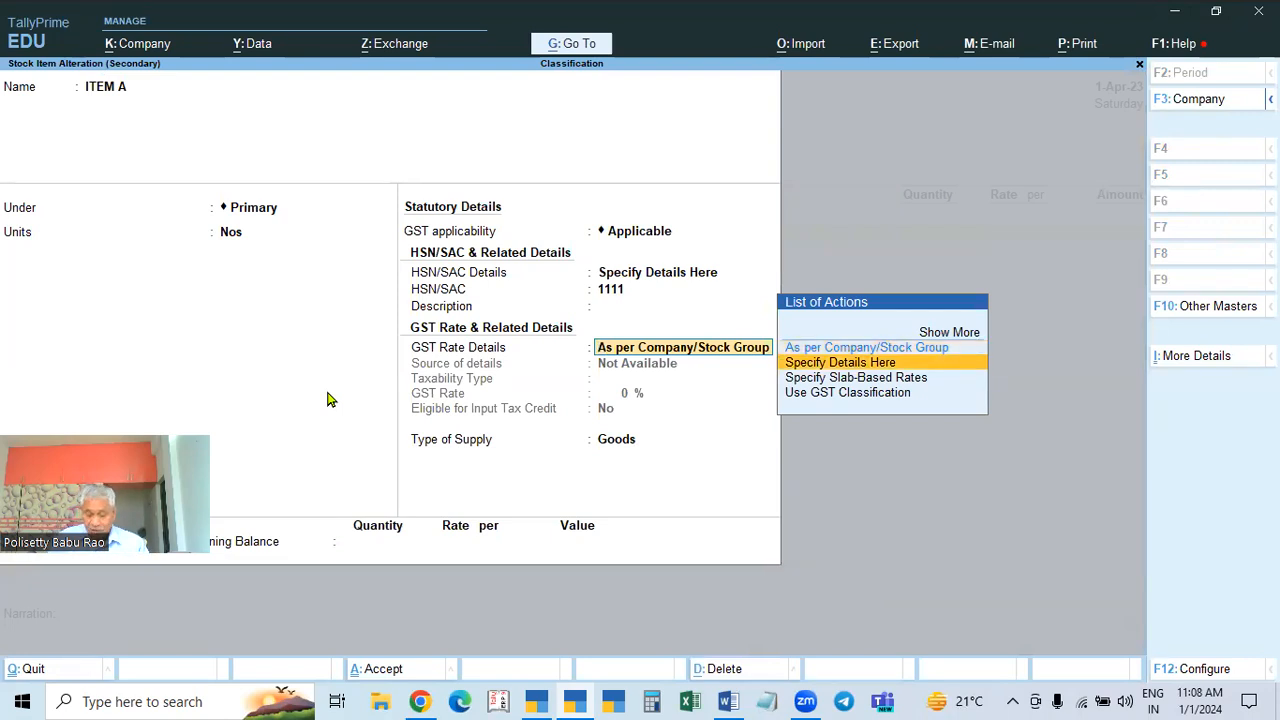
{"action": "key", "text": "Up"}
{"action": "key", "text": "Down"}
{"action": "key", "text": "Down"}
{"action": "key", "text": "Down"}
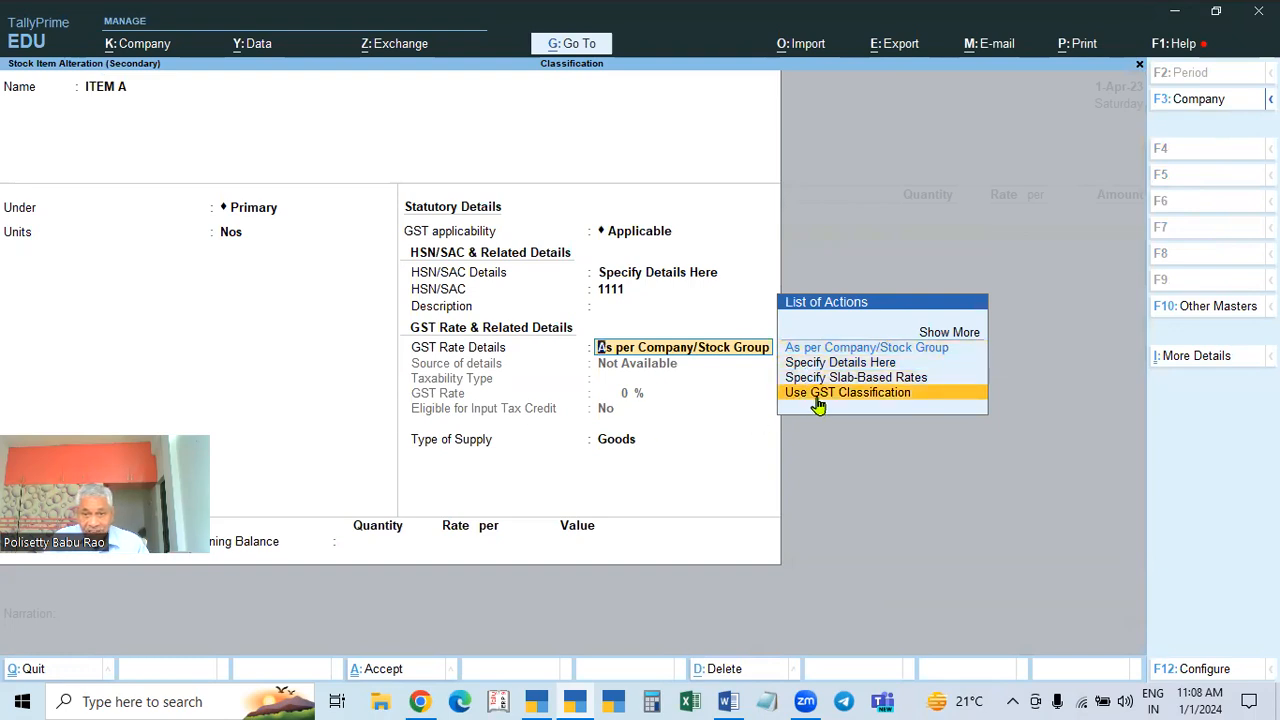
{"action": "left_click", "coordinate": [951, 398]}
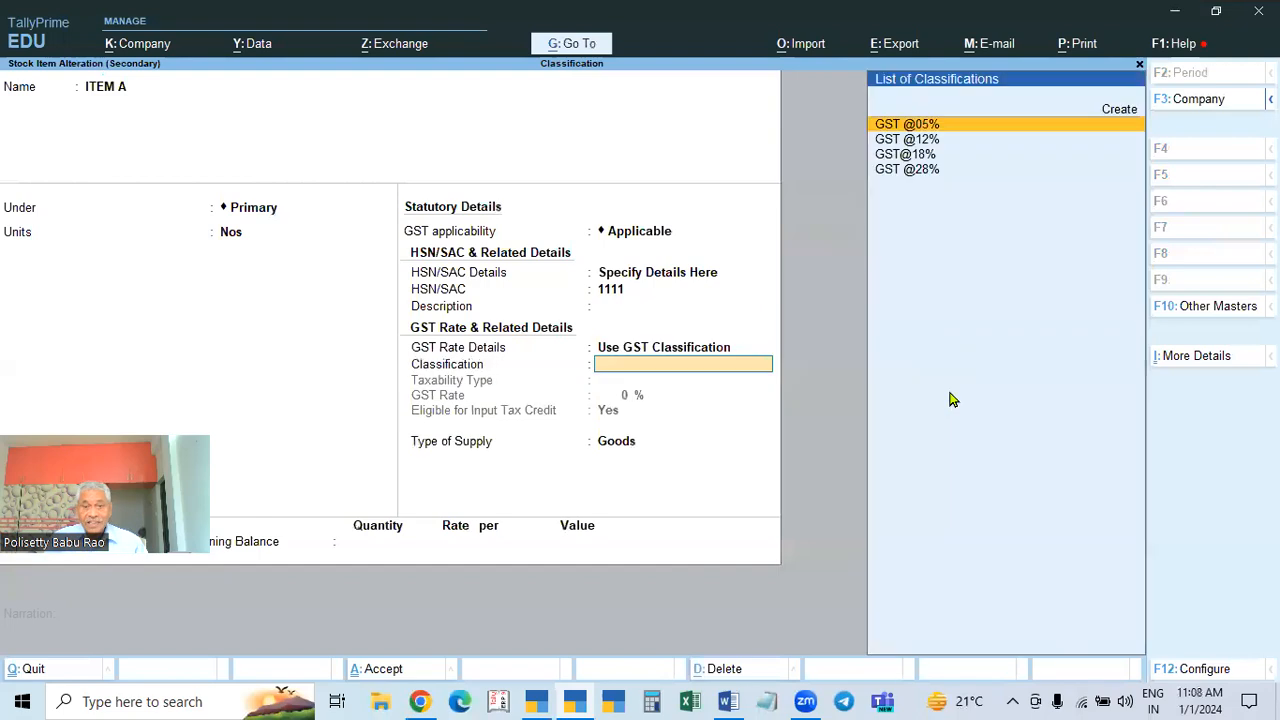
{"action": "left_click", "coordinate": [932, 133]}
{"action": "left_click", "coordinate": [930, 128]}
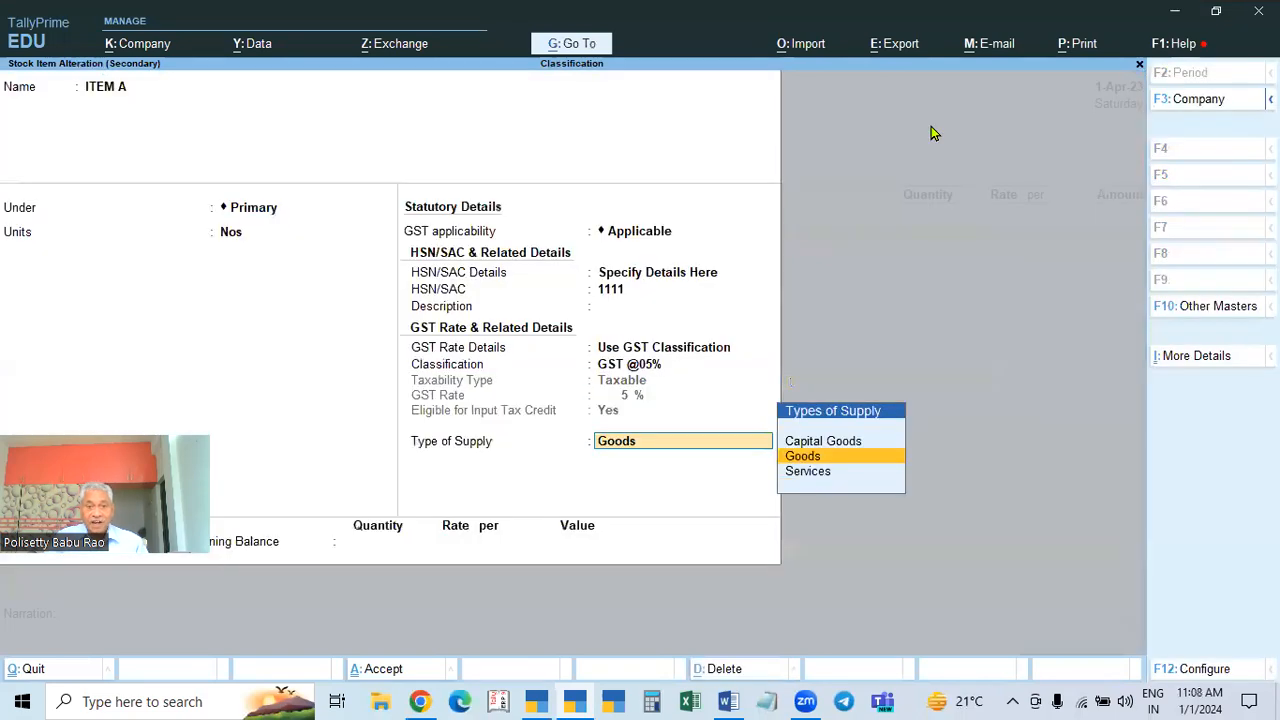
{"action": "key", "text": "Return"}
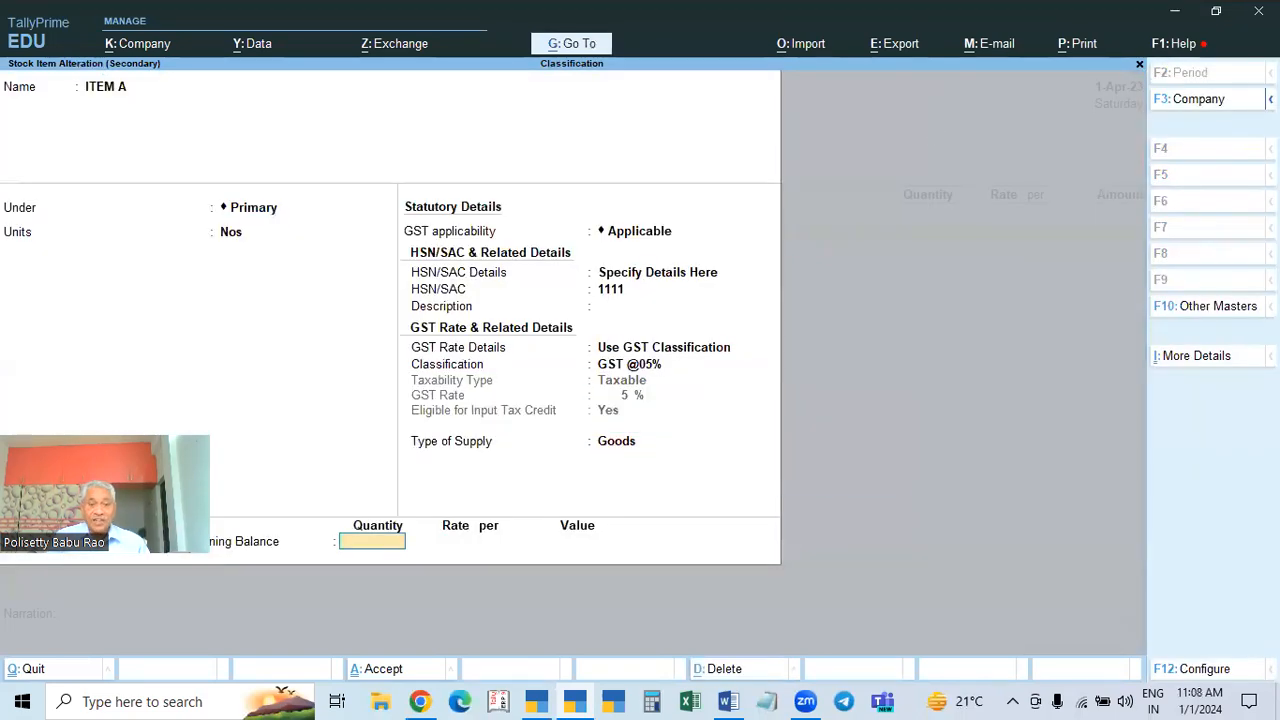
{"action": "key", "text": "Return"}
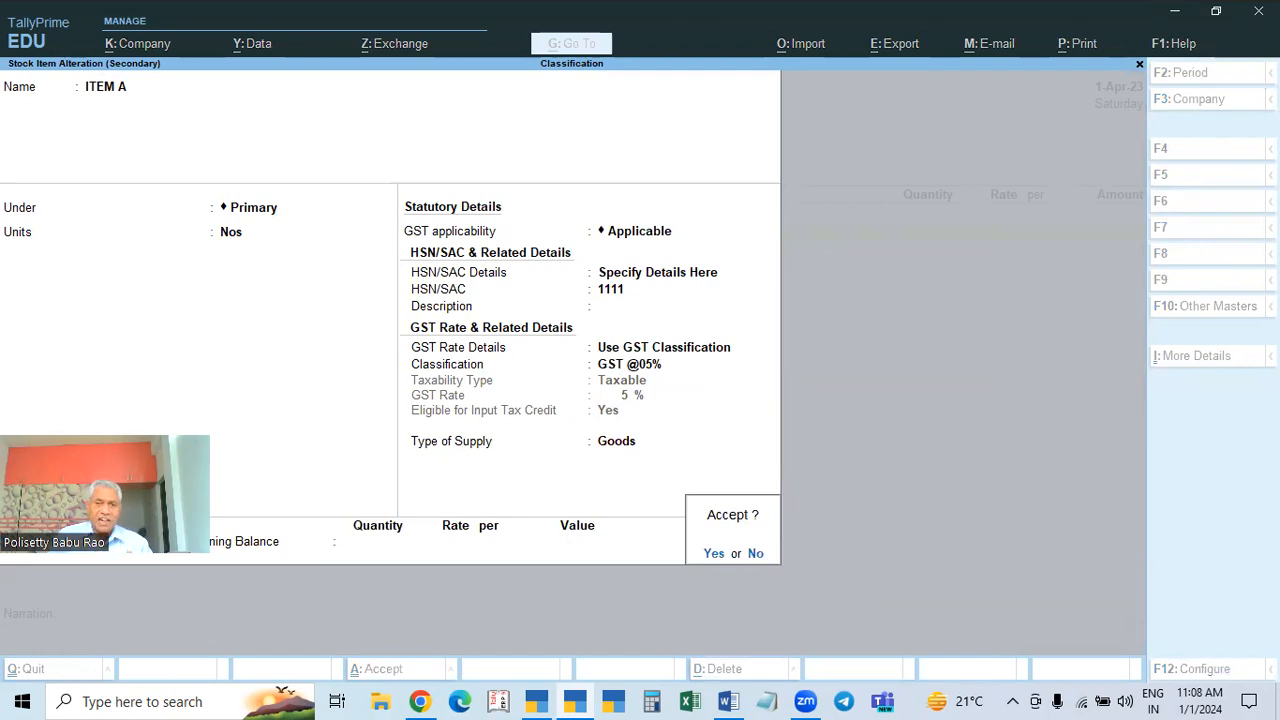
{"action": "key", "text": "Return"}
Enter quantity 2 and rate 2000 for ITEM A and accept its GST rate, HSN/SAC and supply details unchanged
{"action": "type", "text": "2"}
{"action": "key", "text": "Return"}
{"action": "type", "text": "2000"}
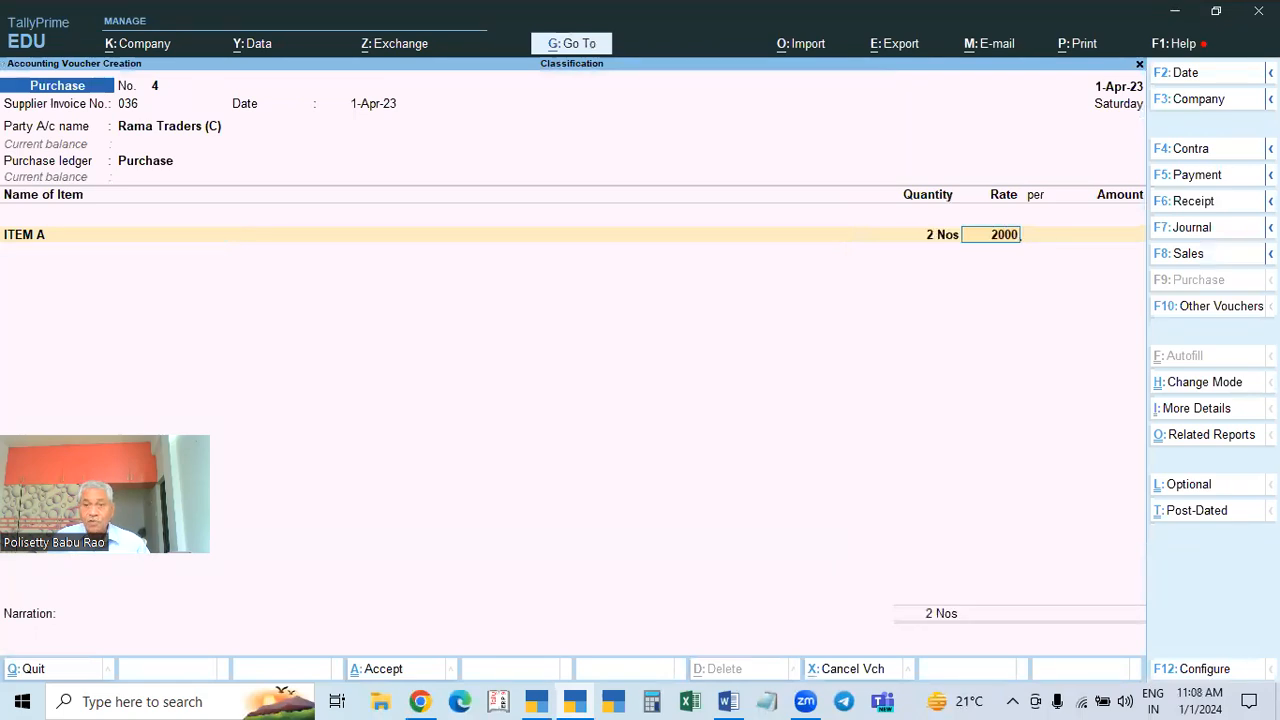
{"action": "key", "text": "Return"}
{"action": "key", "text": "Return"}
{"action": "key", "text": "Return"}
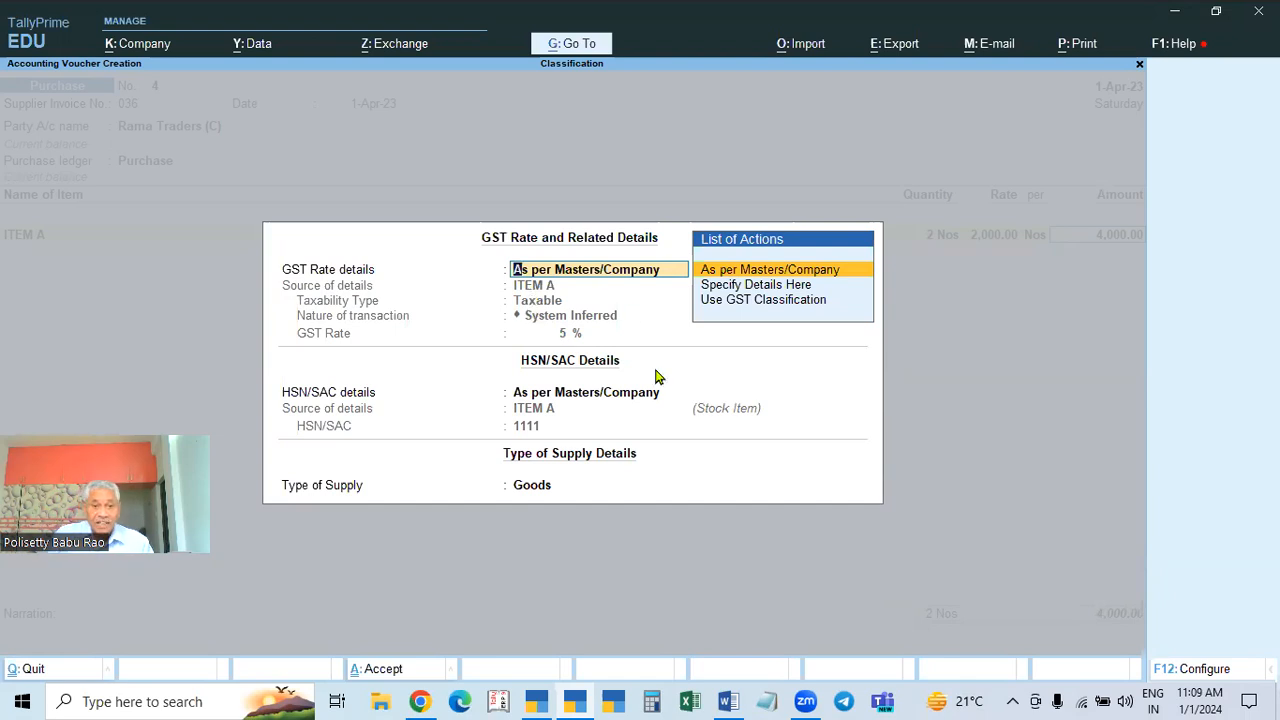
{"action": "key", "text": "Return"}
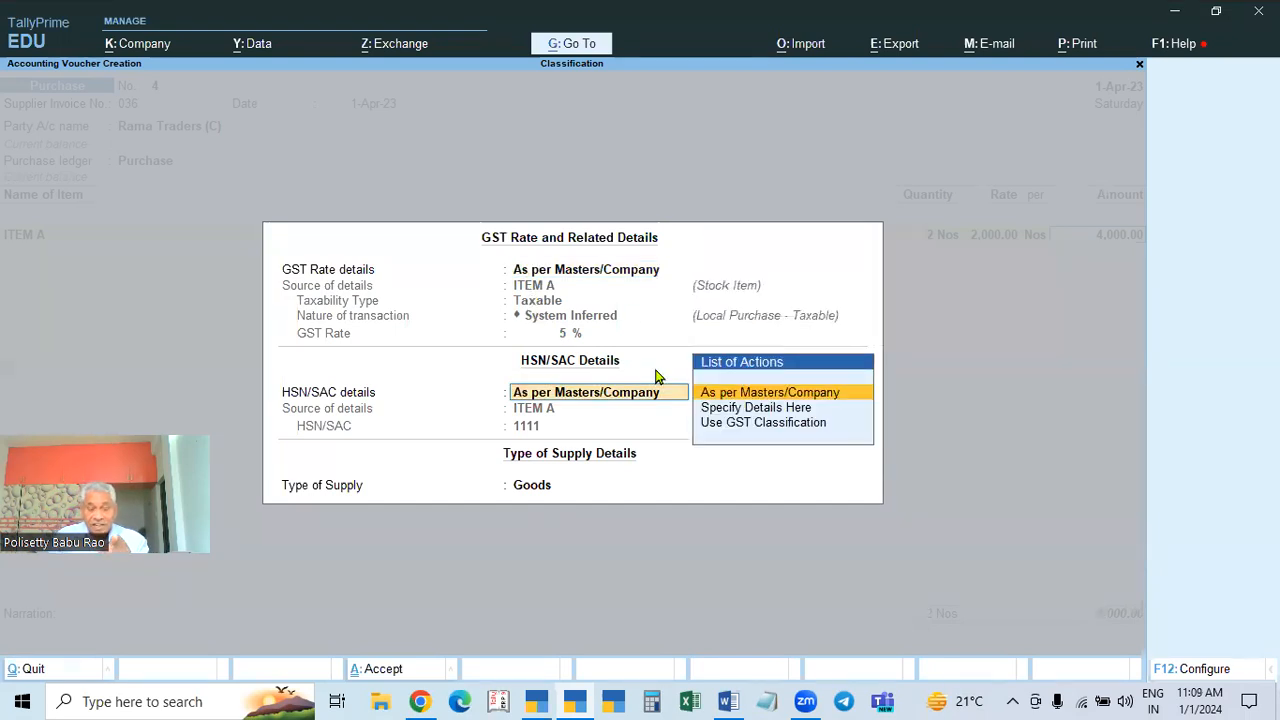
{"action": "key", "text": "Return"}
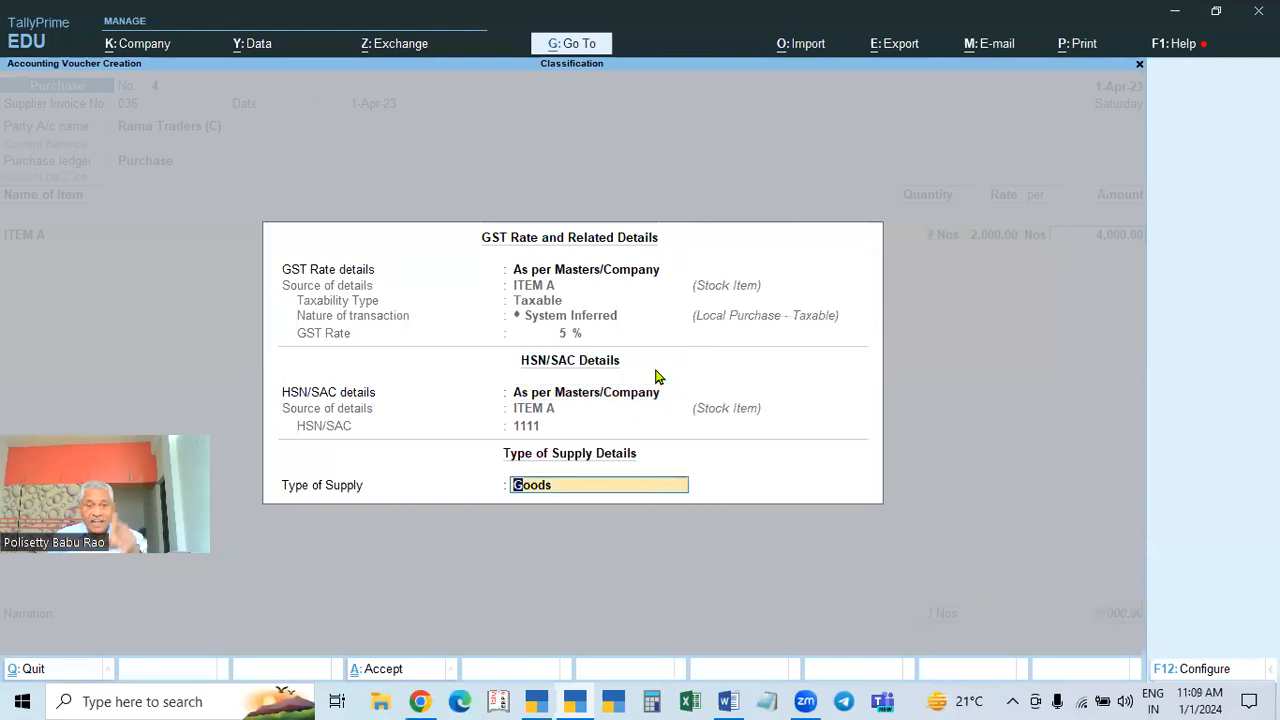
{"action": "key", "text": "Return"}
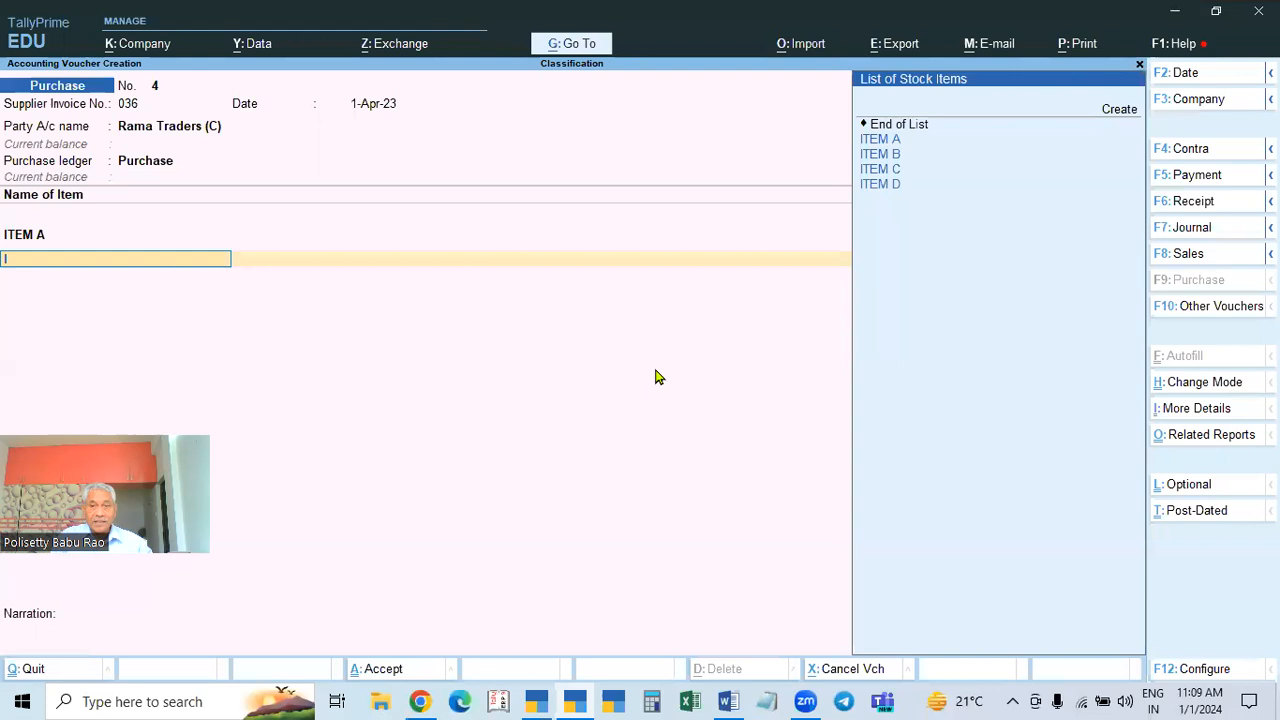
Choose ITEM B as the second stock item in the purchase invoice and open its master for alteration
{"action": "key", "text": "Return"}
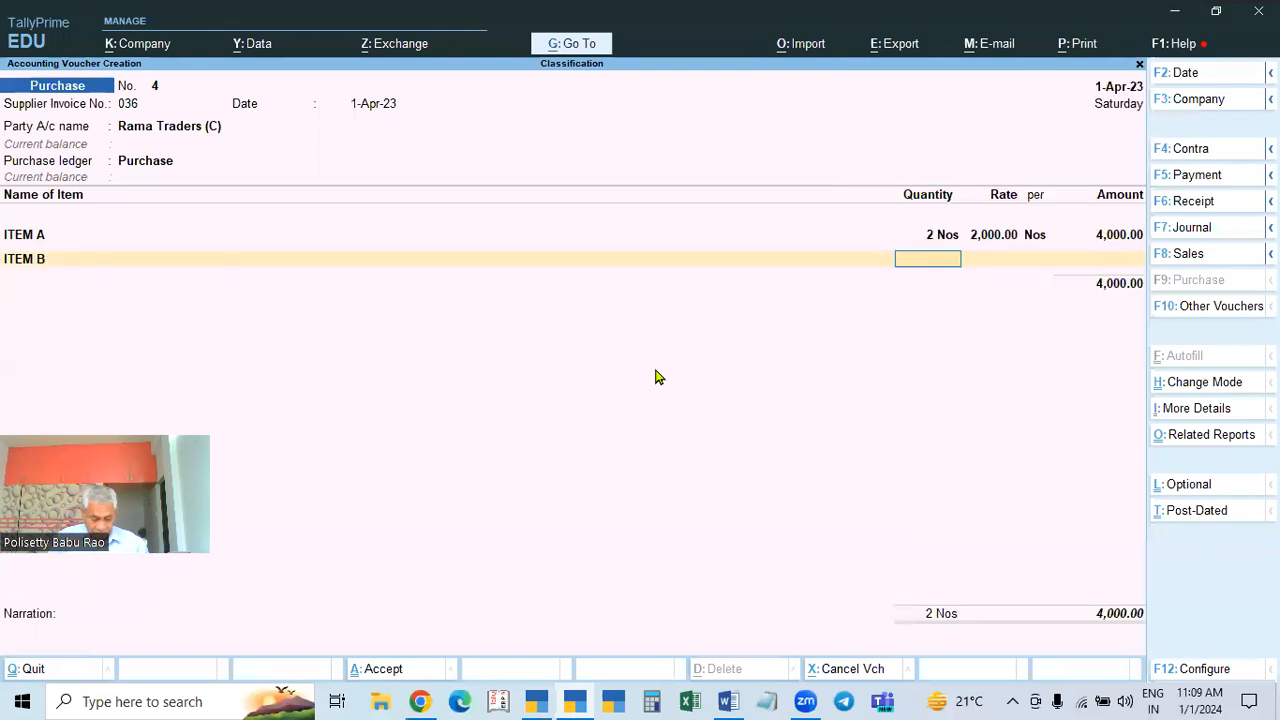
{"action": "key", "text": "BackSpace"}
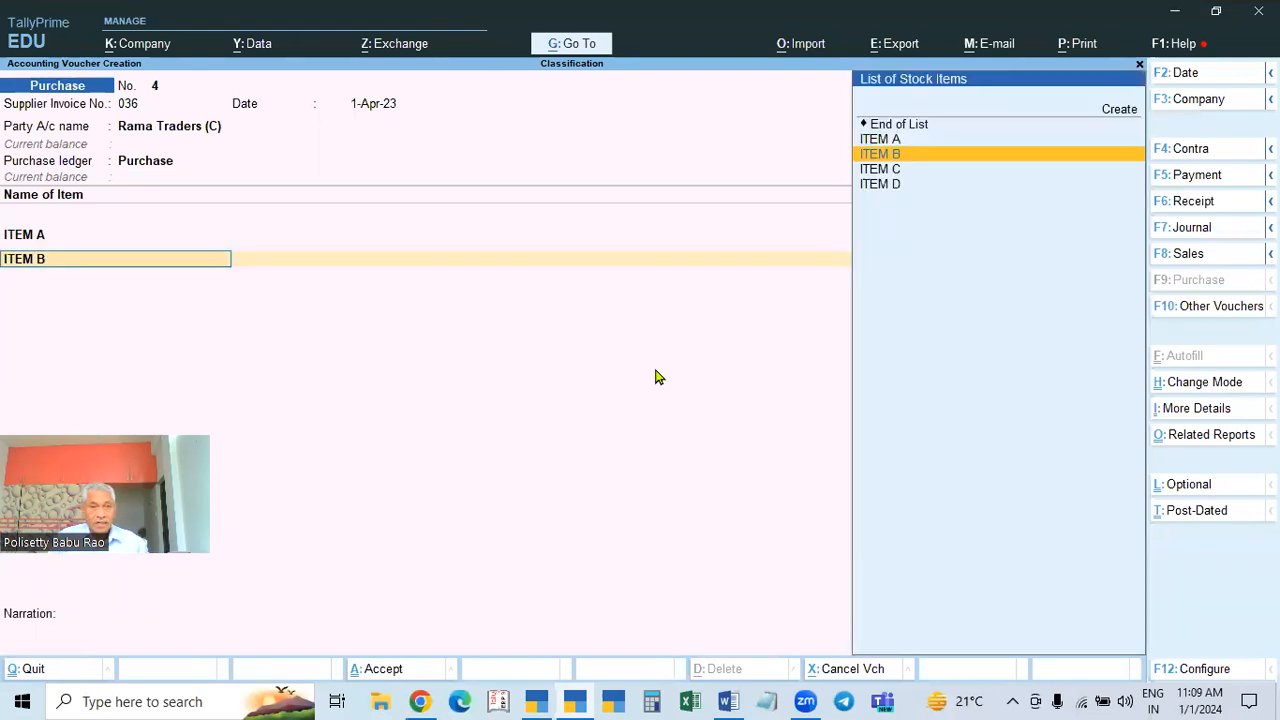
{"action": "key", "text": "ctrl+Return"}
{"action": "key", "text": "Return"}
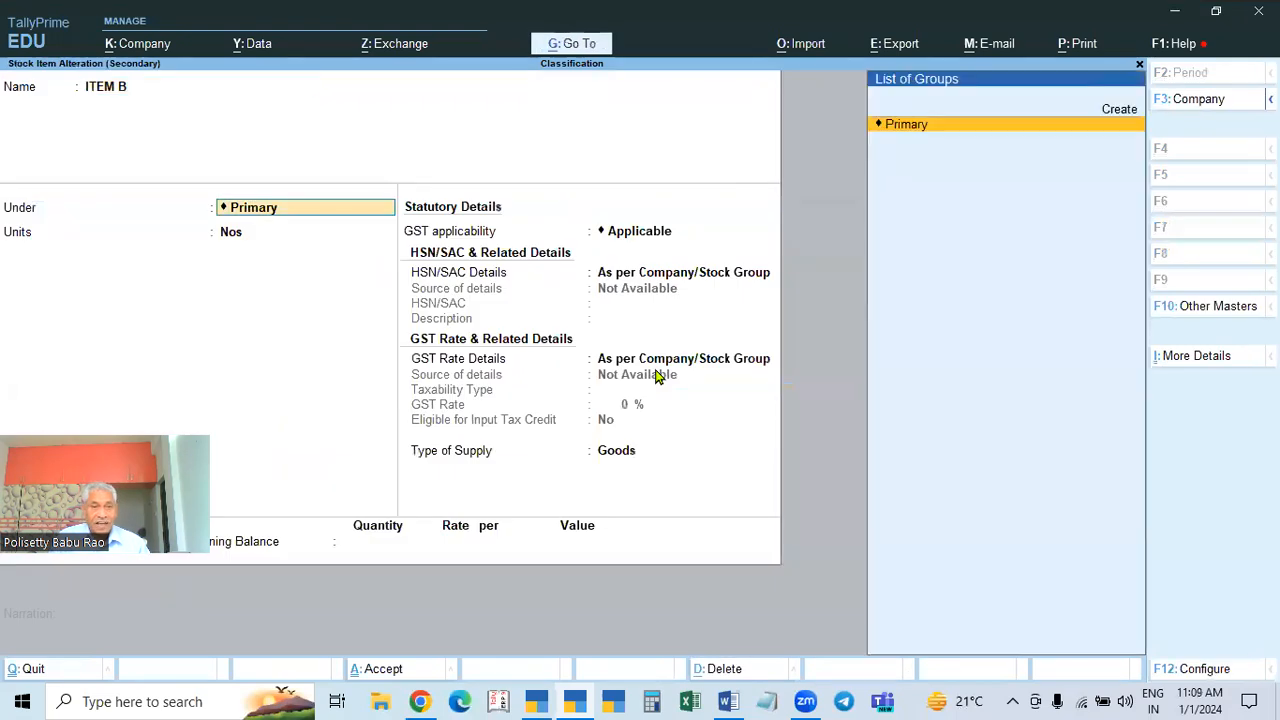
Set ITEM B's HSN/SAC details to Specify Details Here with code 2222, leave the description blank, and make them effective from 1-Apr-23
{"action": "key", "text": "Return"}
{"action": "key", "text": "Return"}
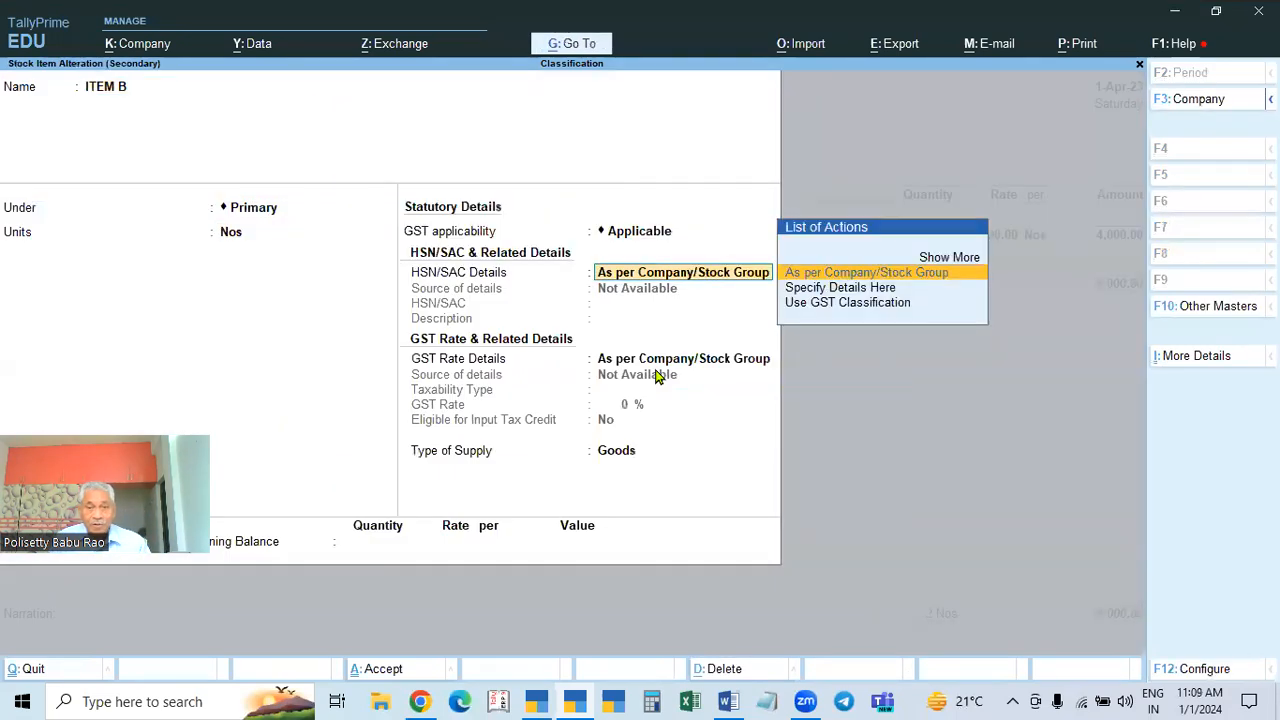
{"action": "key", "text": "Down"}
{"action": "key", "text": "Return"}
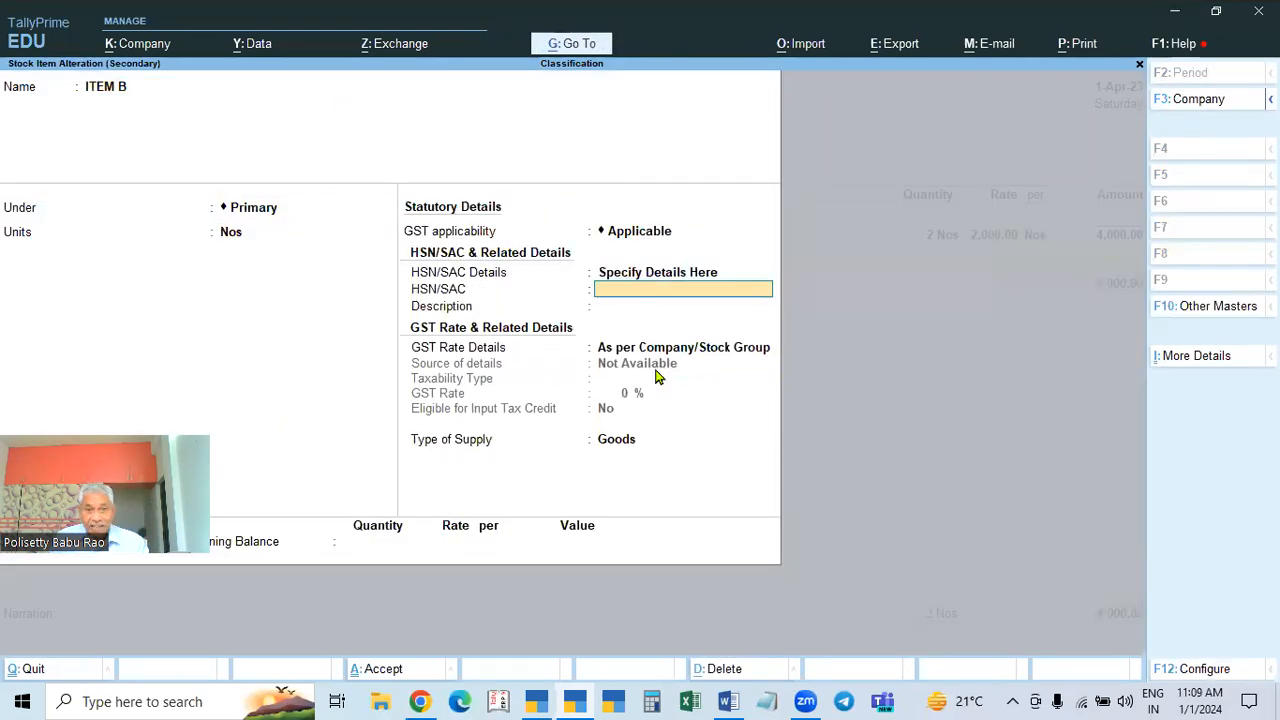
{"action": "type", "text": "2222"}
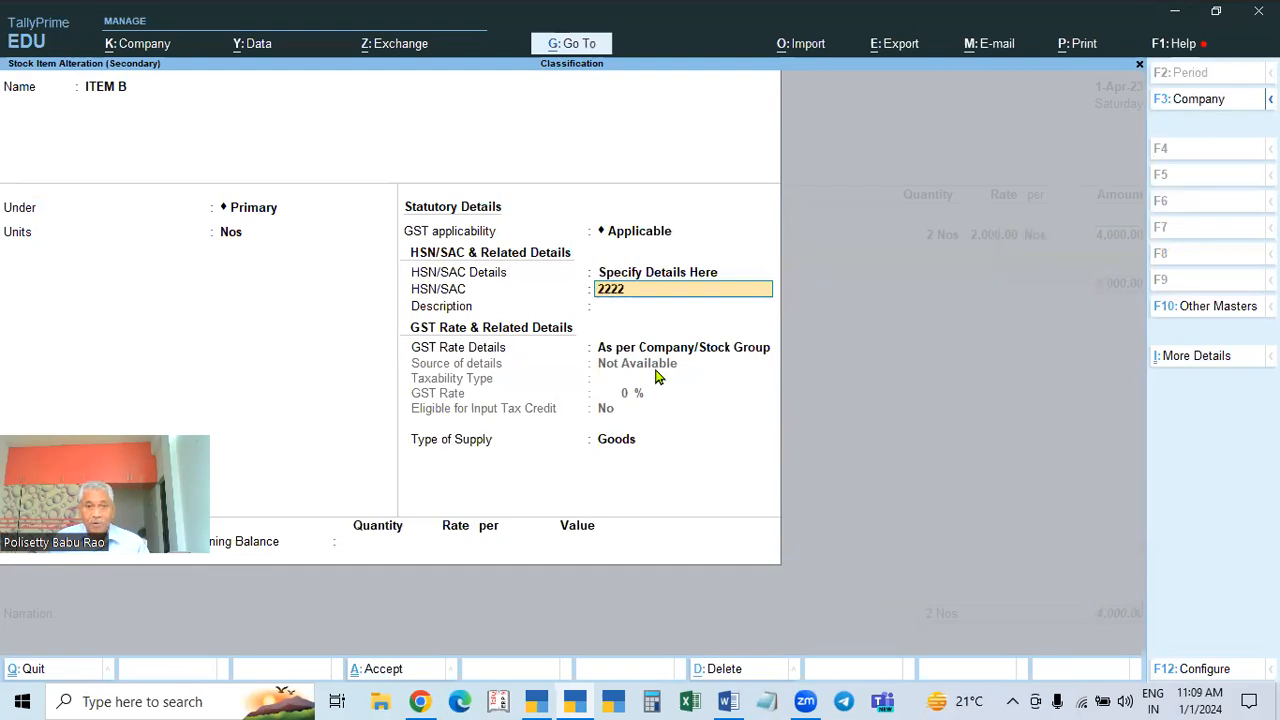
{"action": "key", "text": "Return"}
{"action": "key", "text": "Return"}
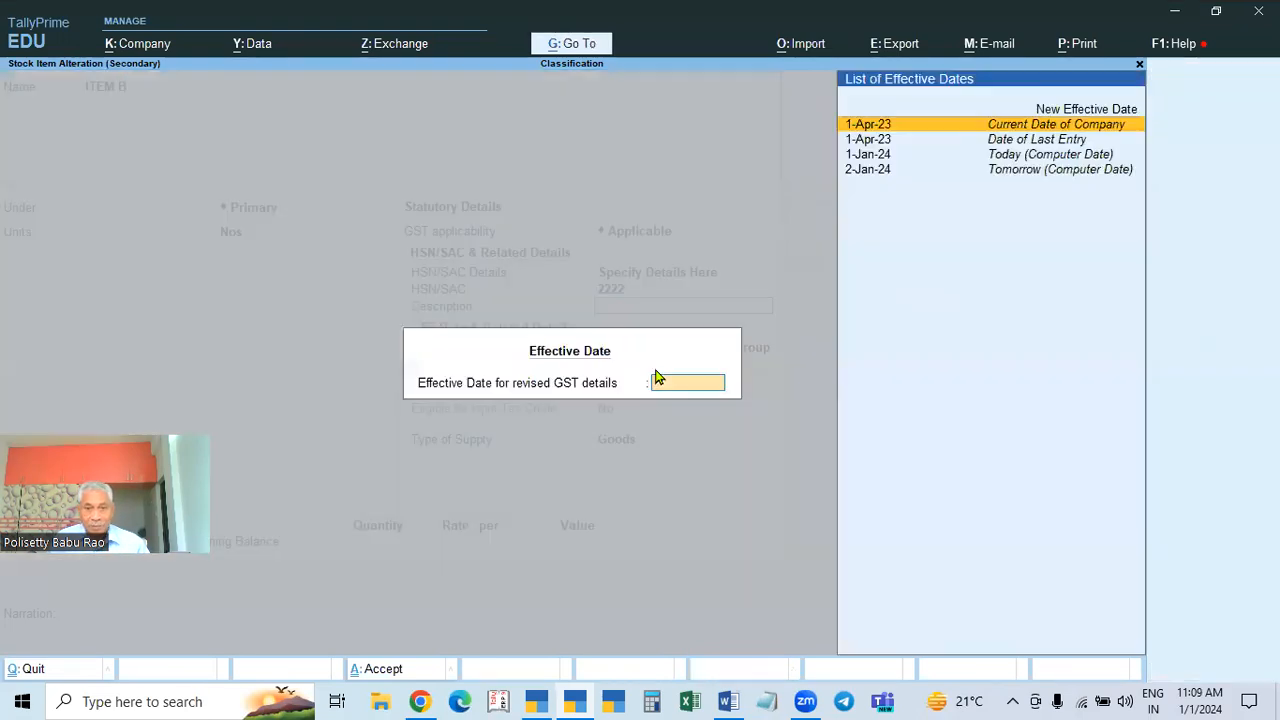
{"action": "key", "text": "Return"}
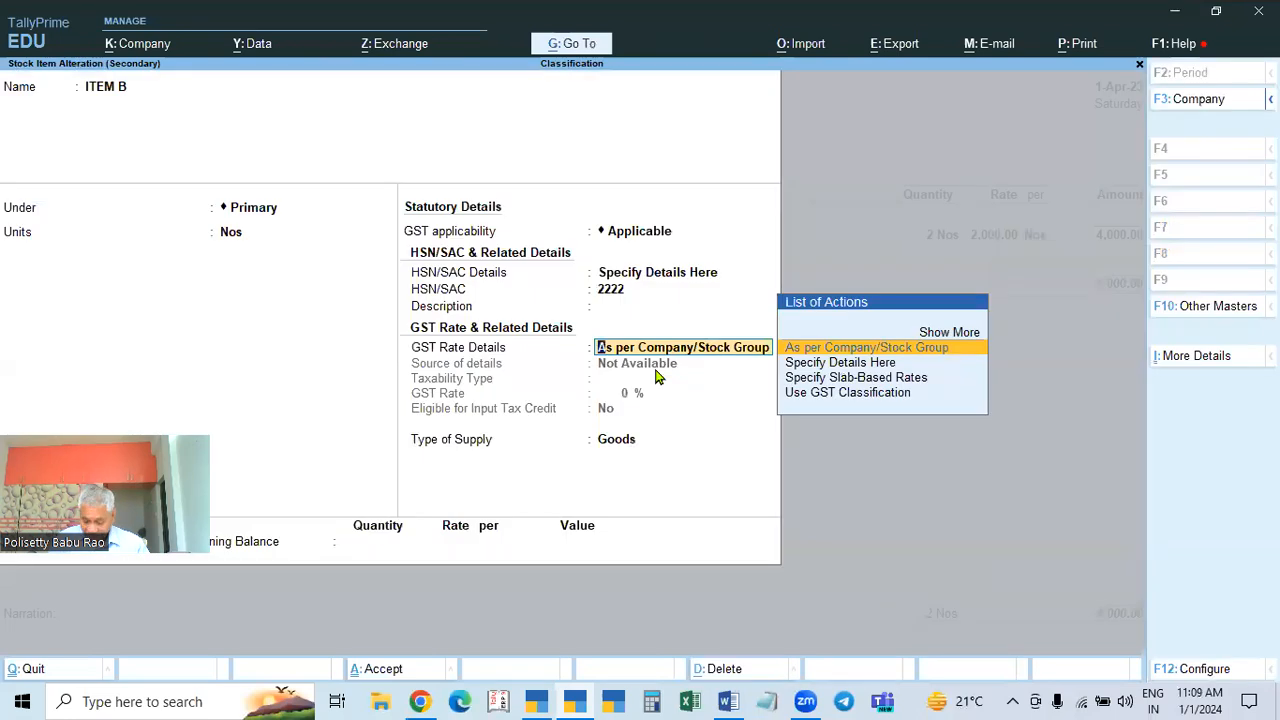
{"action": "key", "text": "Down"}
{"action": "key", "text": "Down"}
{"action": "key", "text": "Up"}
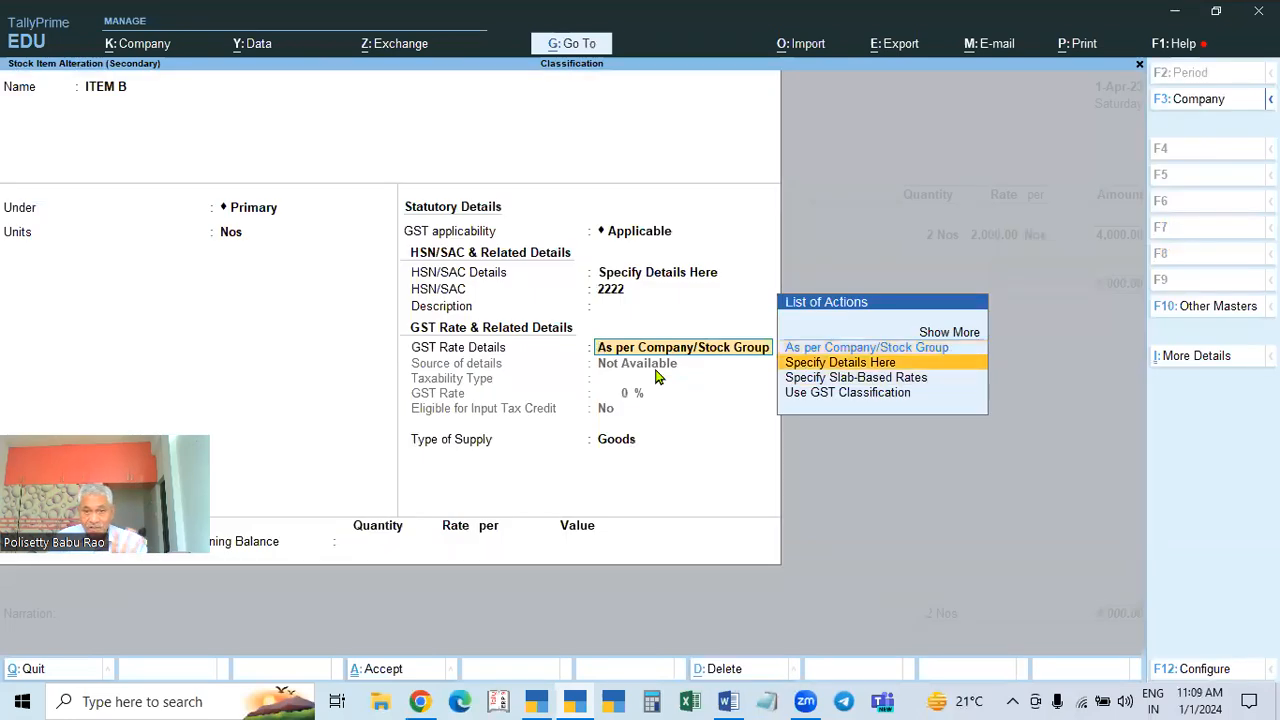
{"action": "key", "text": "Down"}
{"action": "key", "text": "Down"}
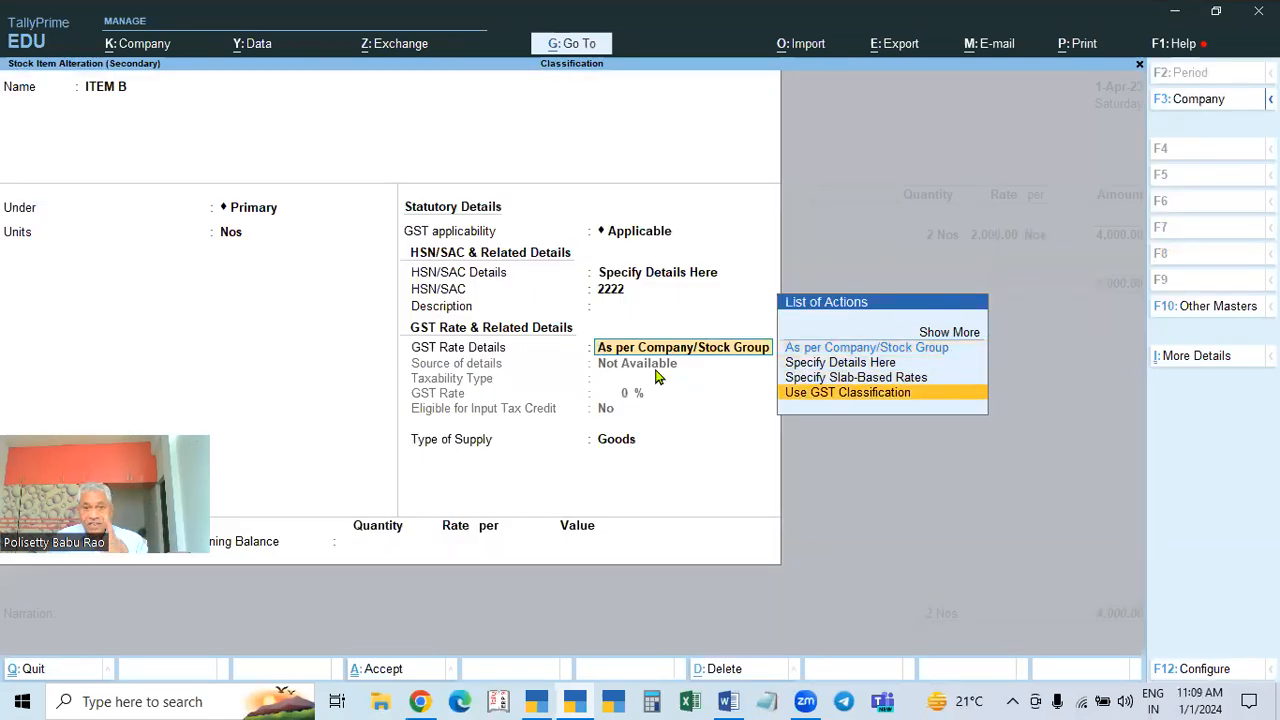
{"action": "key", "text": "Return"}
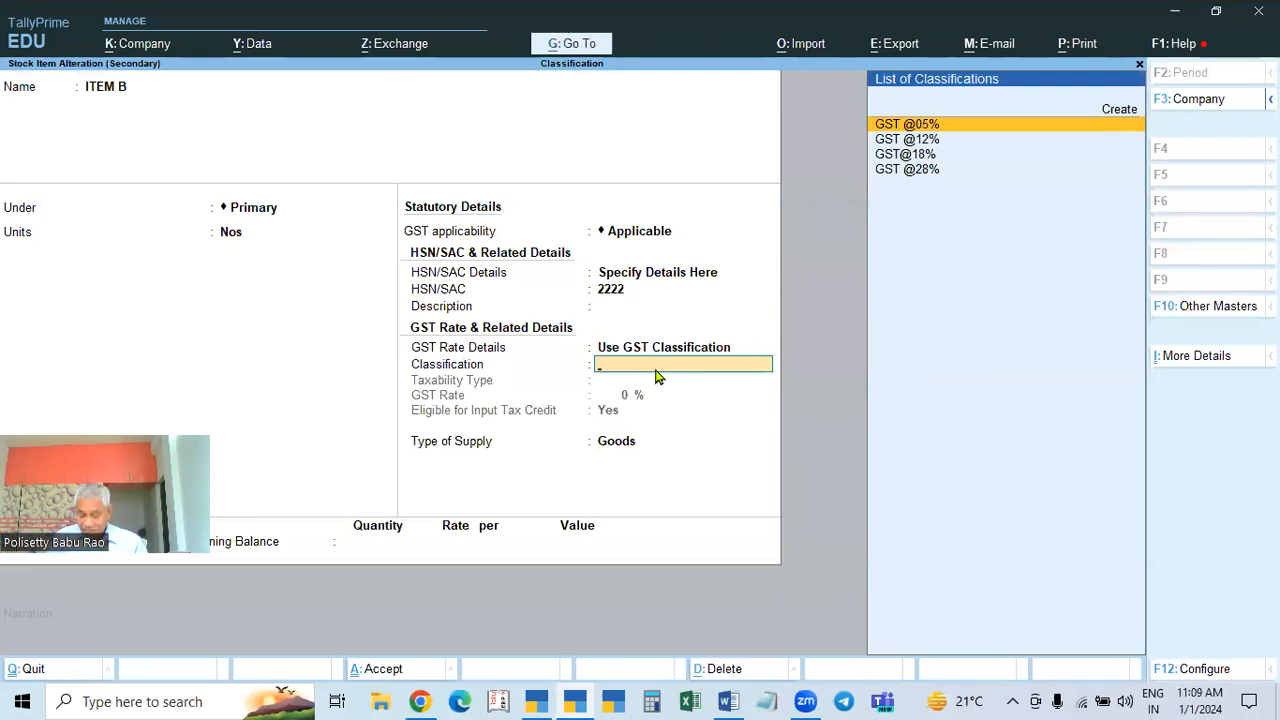
{"action": "key", "text": "Down"}
{"action": "key", "text": "Return"}
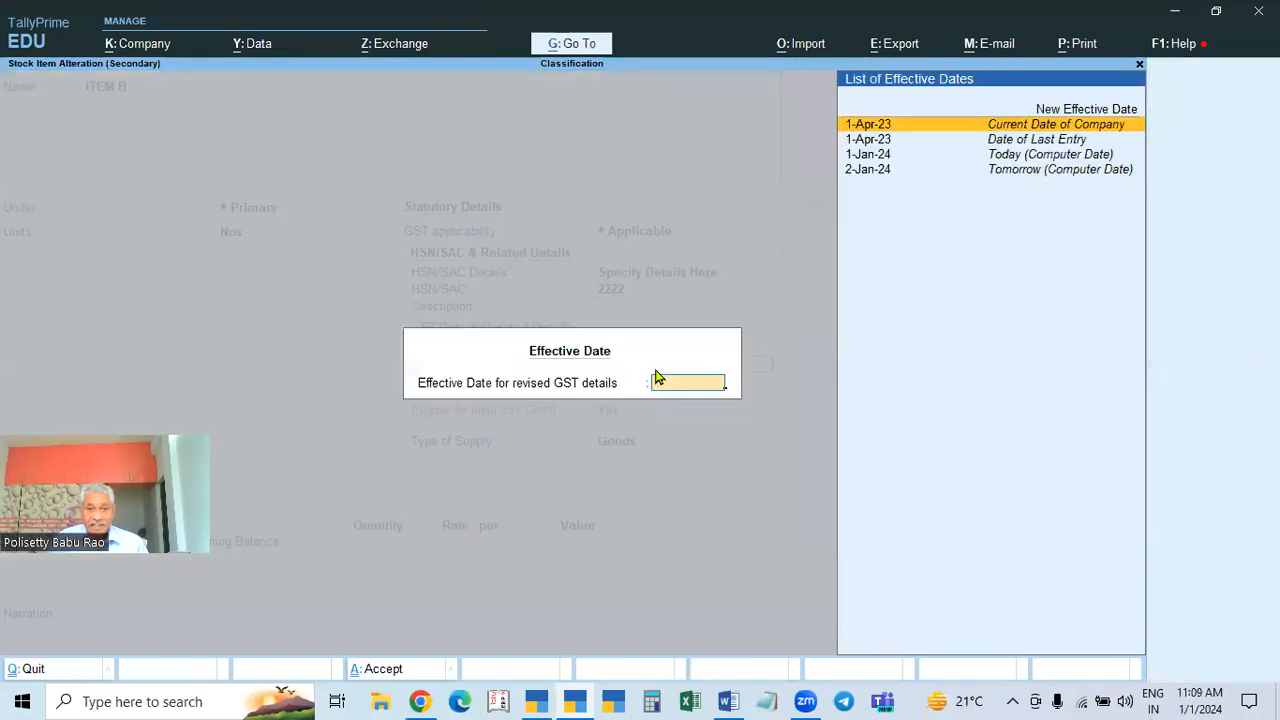
{"action": "key", "text": "Return"}
{"action": "key", "text": "Return"}
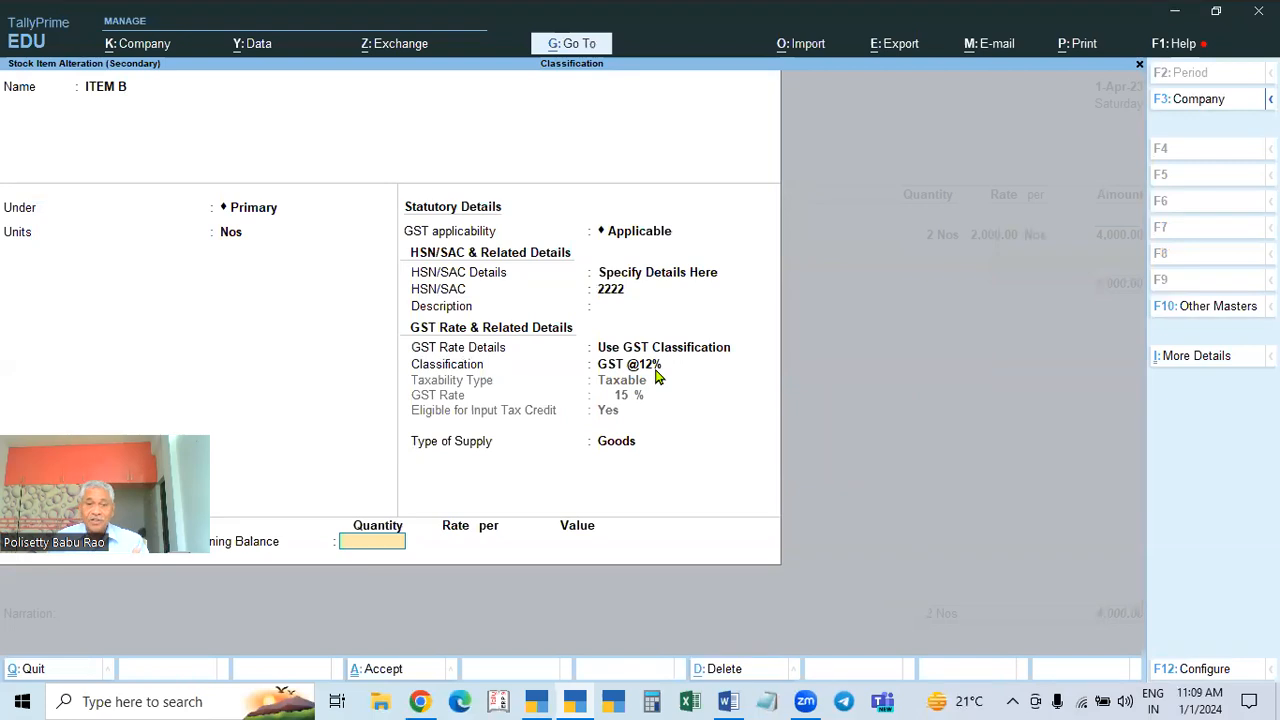
{"action": "key", "text": "Return"}
{"action": "key", "text": "Return"}
Enter quantity 2 and rate 2,000 for ITEM B and accept its GST rate, HSN/SAC and supply details unchanged
{"action": "type", "text": "2"}
{"action": "key", "text": "Return"}
{"action": "type", "text": "2,000"}
{"action": "key", "text": "Return"}
{"action": "key", "text": "Return"}
{"action": "key", "text": "Return"}
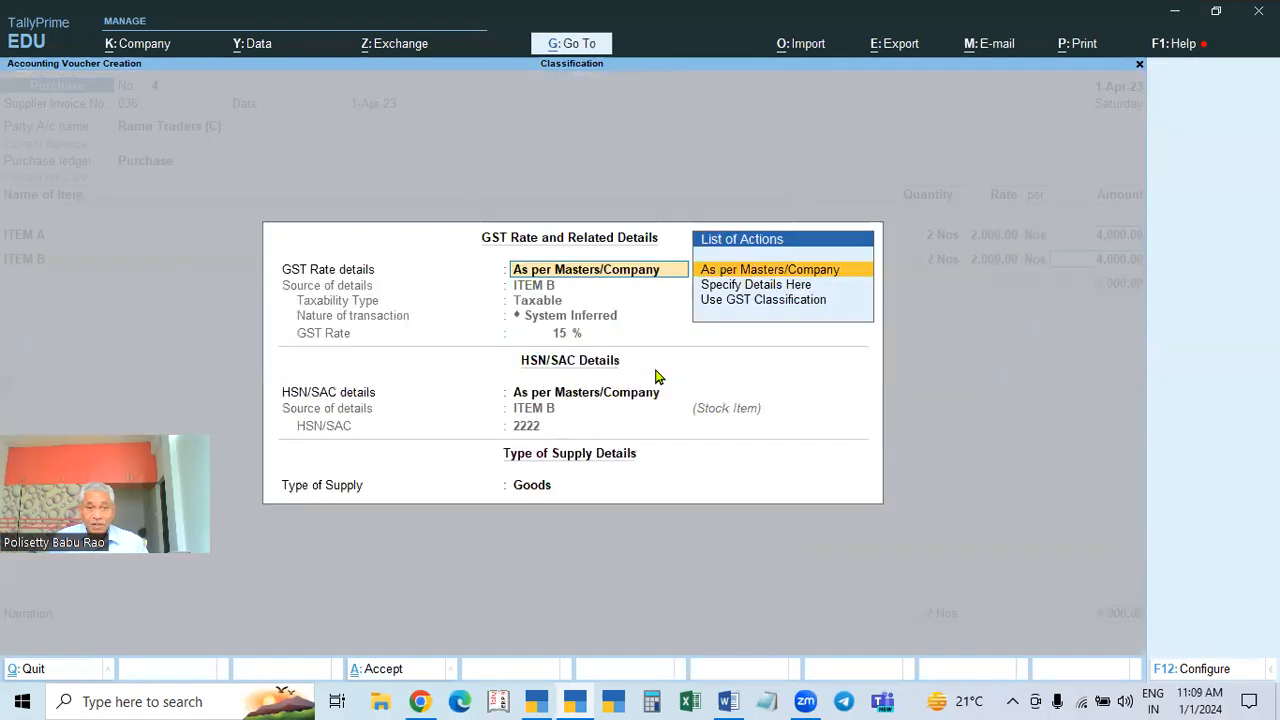
{"action": "key", "text": "Return"}
{"action": "key", "text": "Return"}
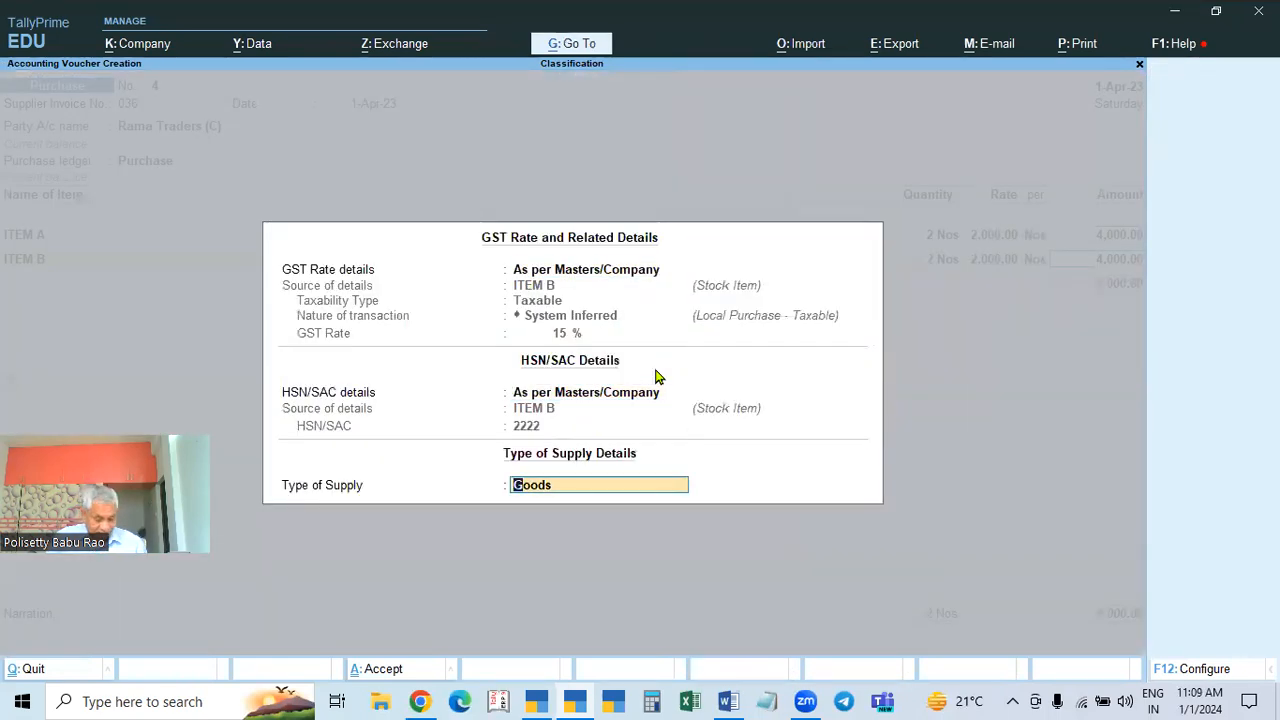
{"action": "key", "text": "Return"}
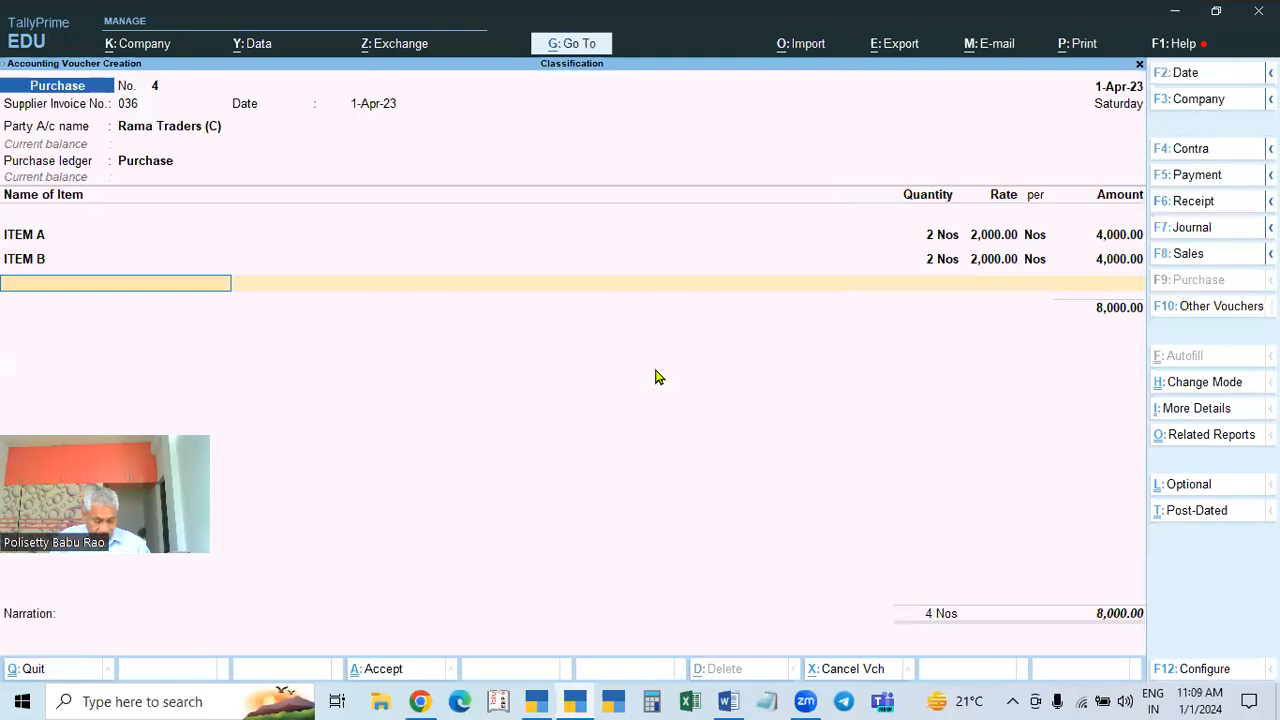
Choose ITEM C as the third stock item in the purchase invoice and open its master for alteration
{"action": "key", "text": "alt+c"}
{"action": "key", "text": "Escape"}
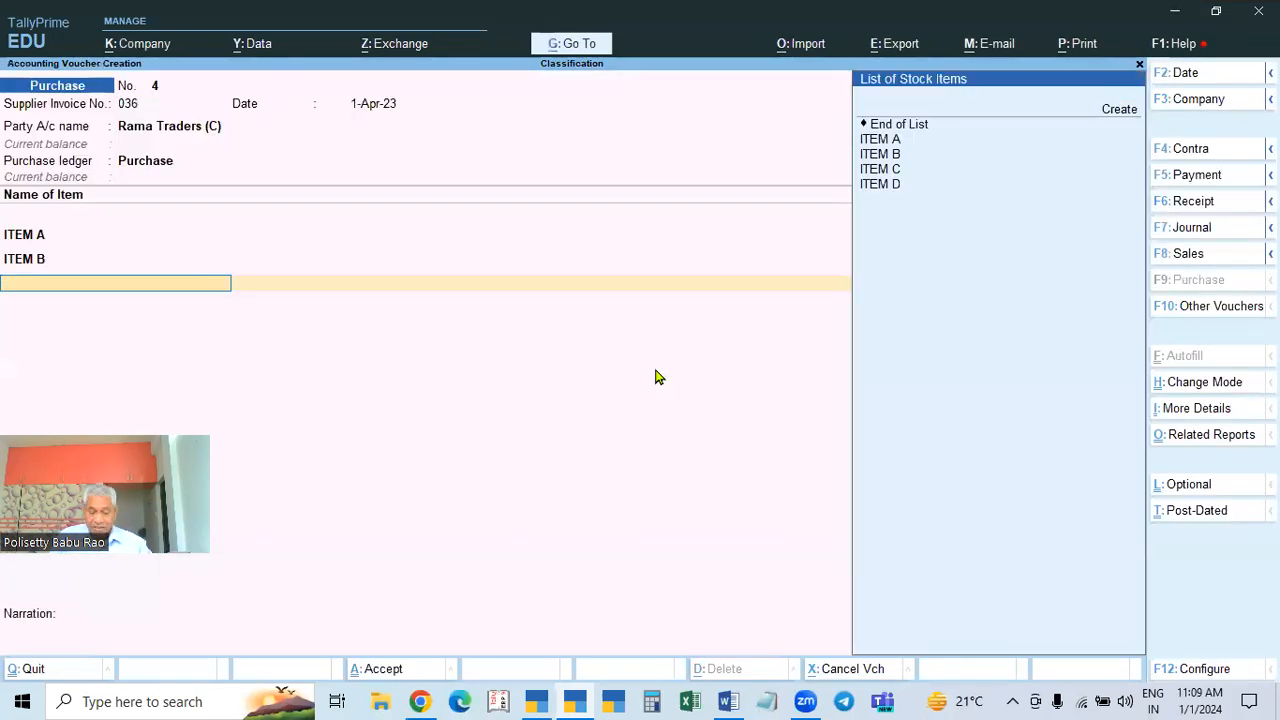
{"action": "key", "text": "Down"}
{"action": "key", "text": "Down"}
{"action": "key", "text": "Down"}
{"action": "key", "text": "Return"}
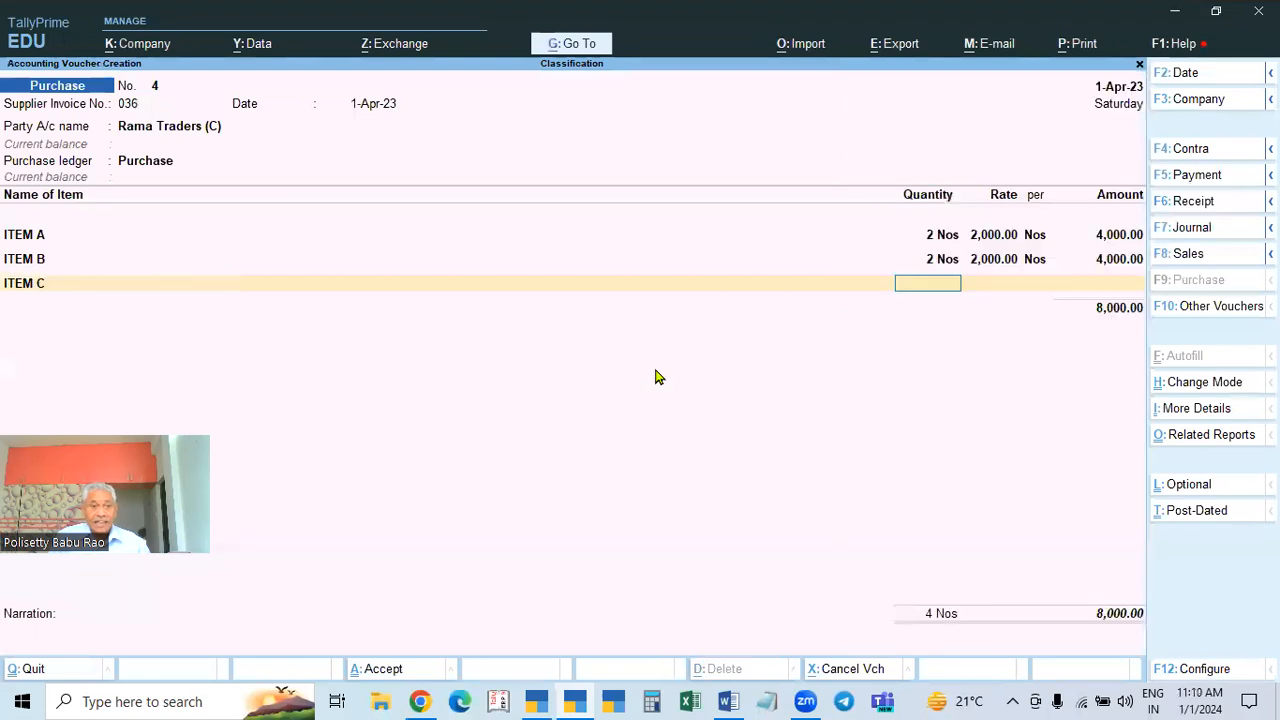
{"action": "key", "text": "BackSpace"}
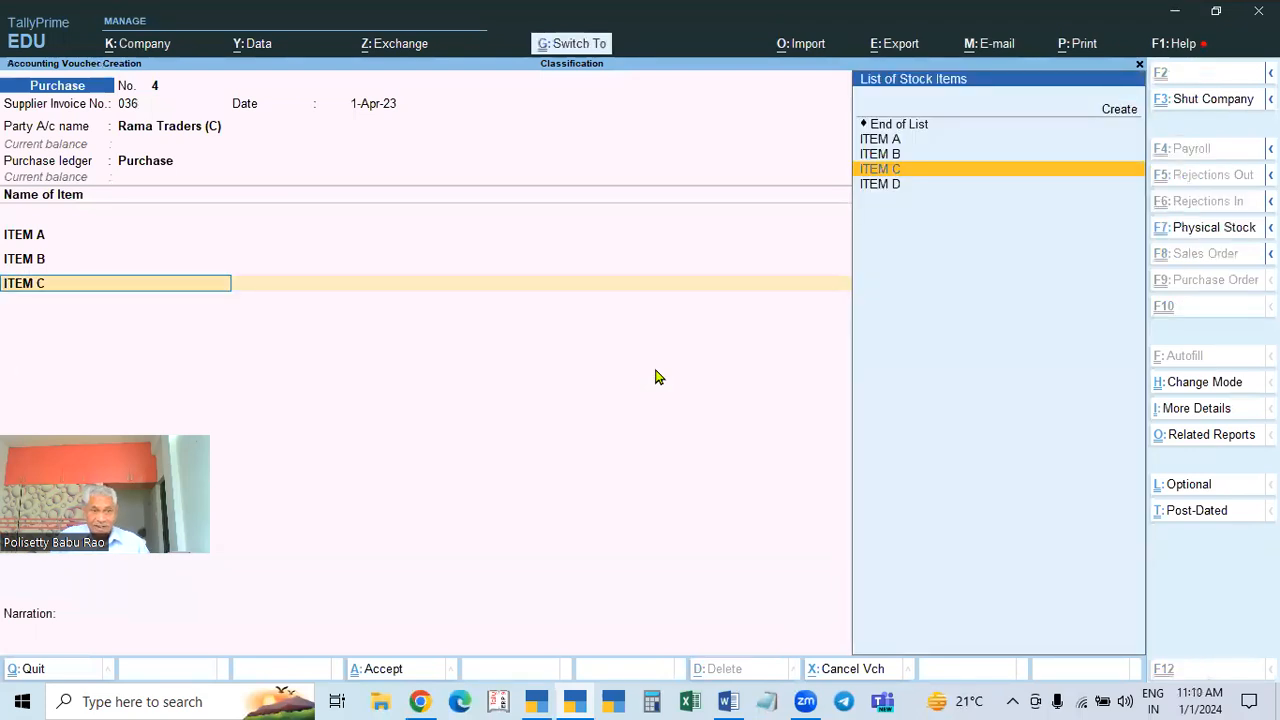
{"action": "key", "text": "ctrl+Return"}
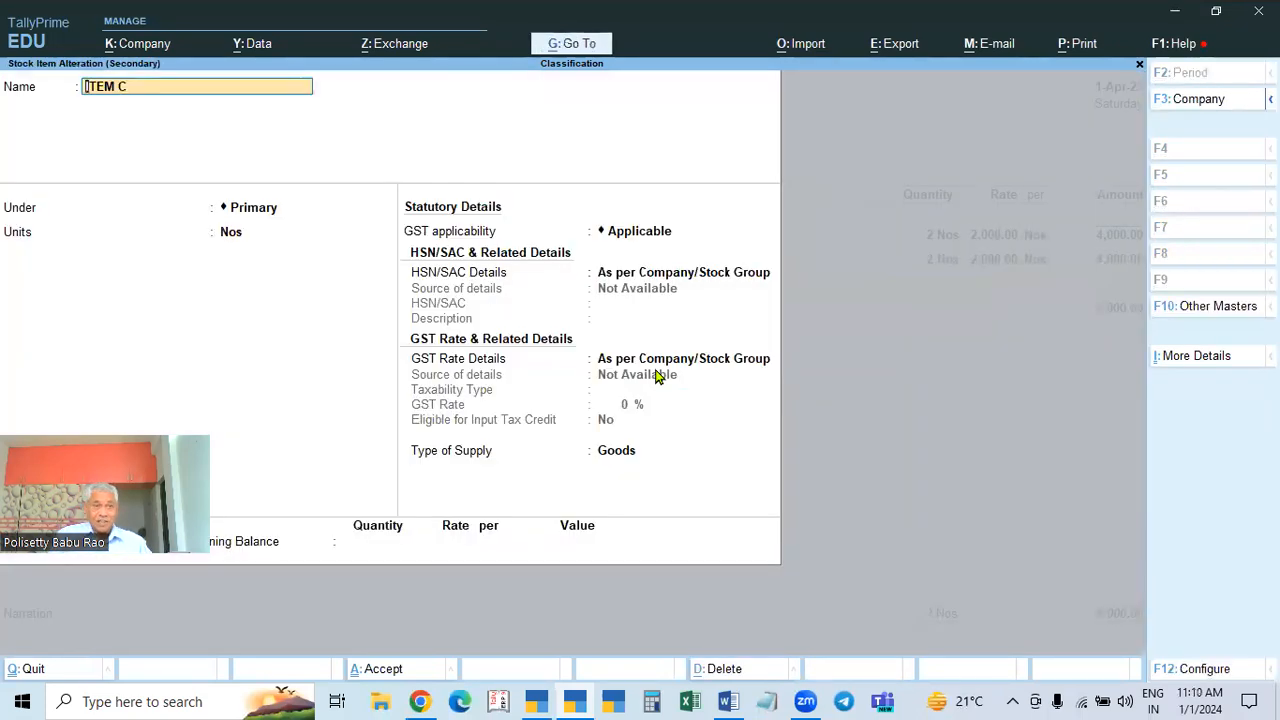
Set ITEM C's HSN/SAC details to Specify Details Here with code 3333 and leave the description blank
{"action": "key", "text": "Return"}
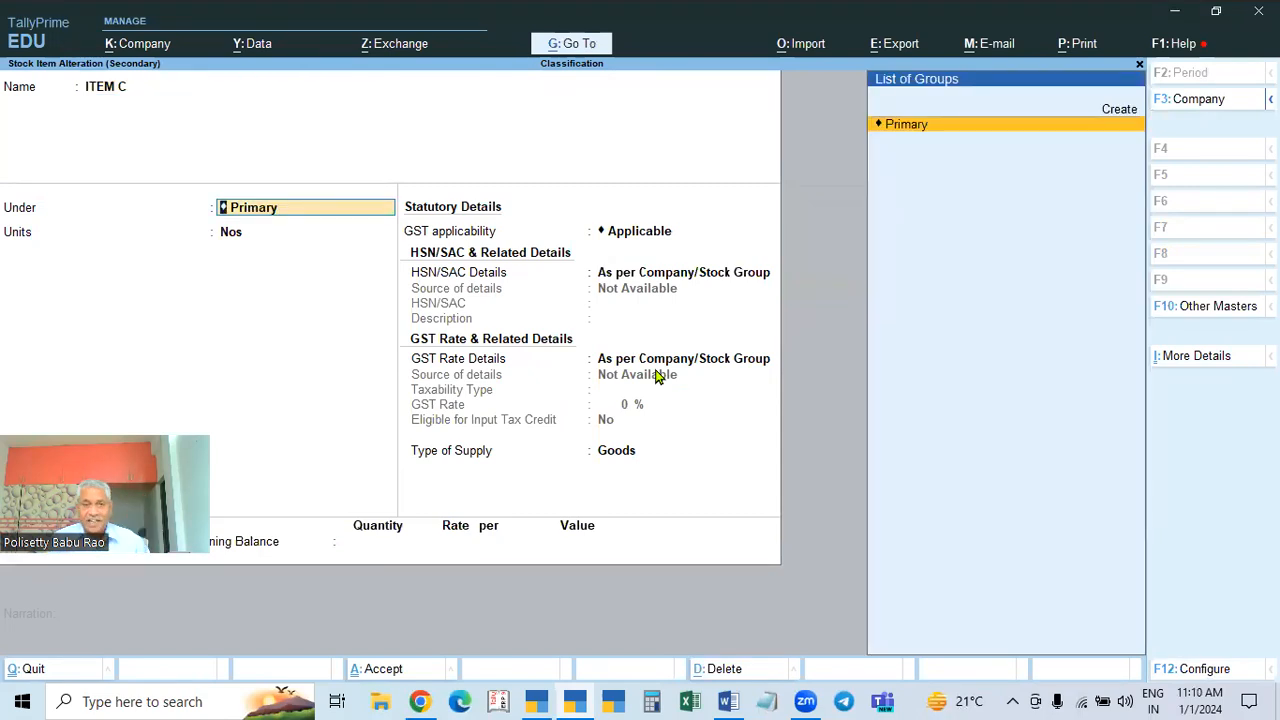
{"action": "key", "text": "Return"}
{"action": "key", "text": "Return"}
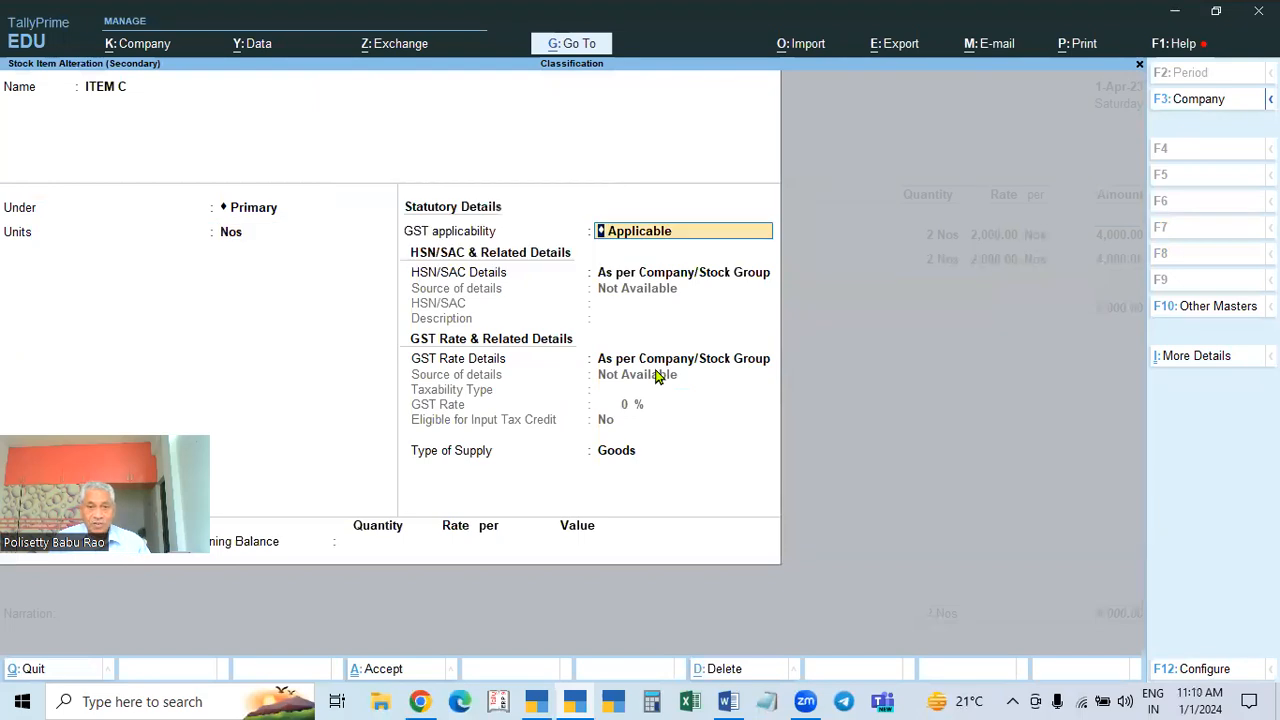
{"action": "key", "text": "Return"}
{"action": "key", "text": "Down"}
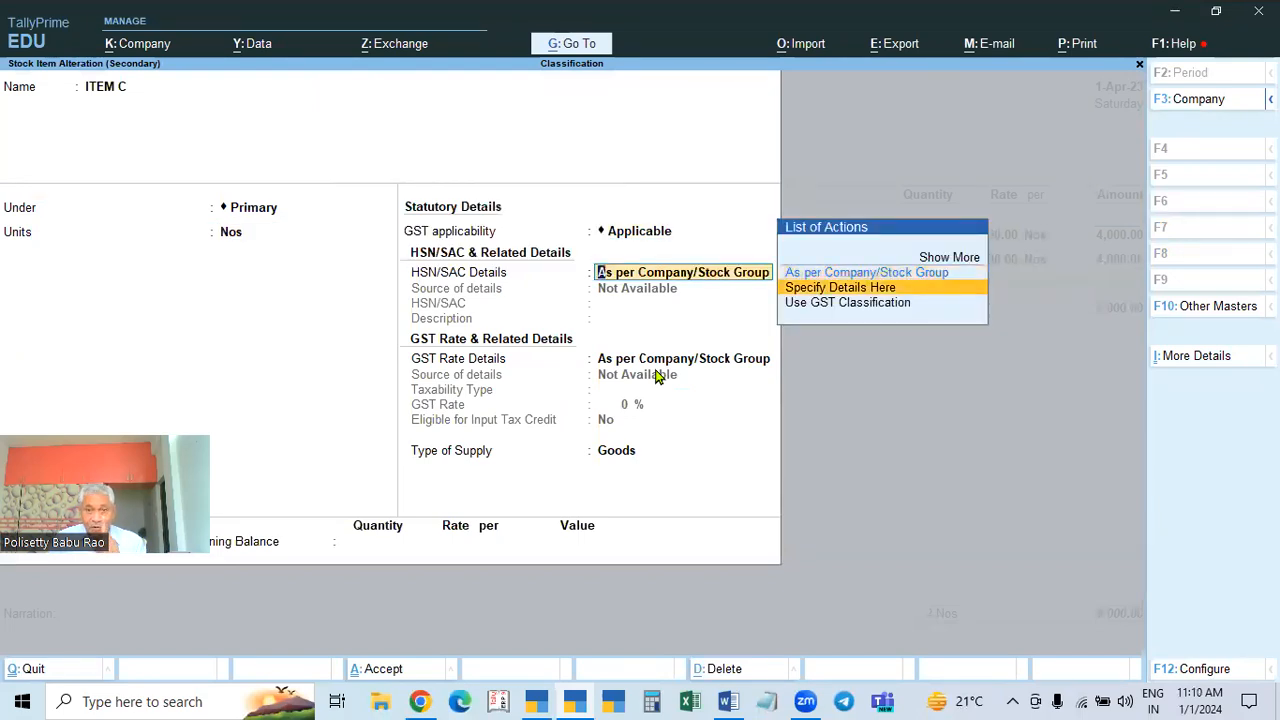
{"action": "key", "text": "Return"}
{"action": "type", "text": "3333"}
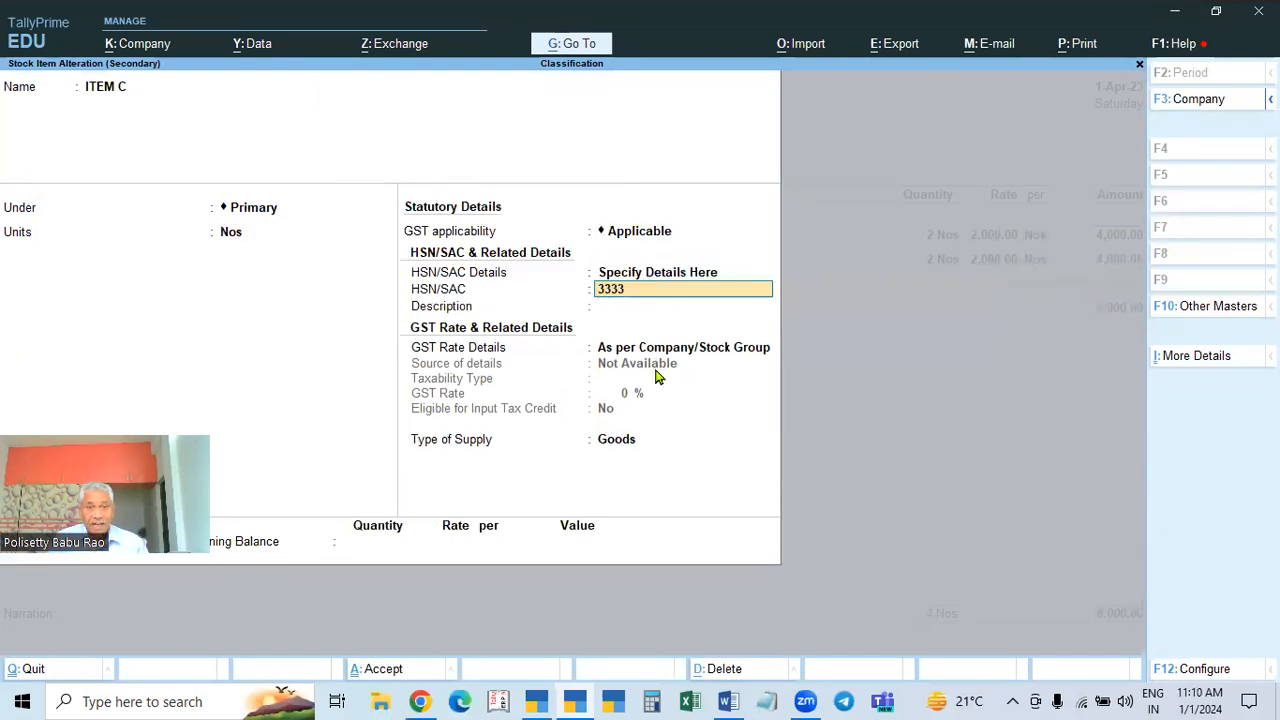
{"action": "key", "text": "Return"}
{"action": "key", "text": "Return"}
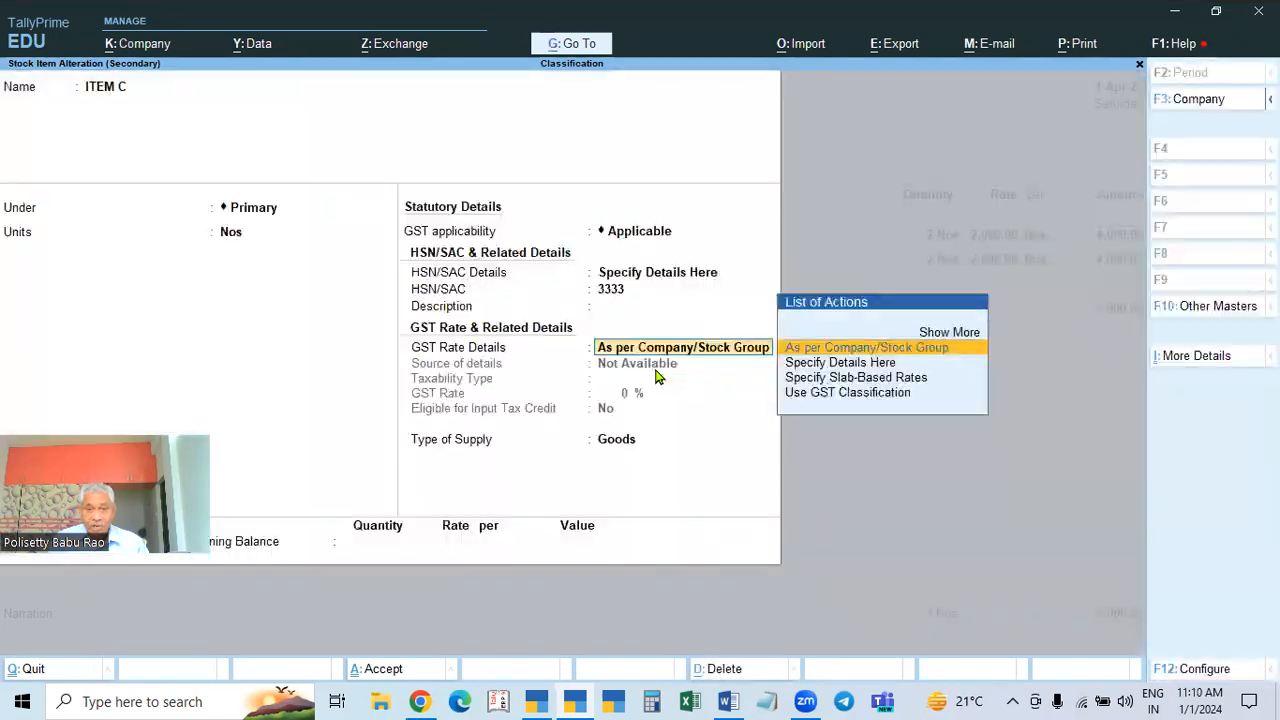
Set ITEM C's GST rate details to Use GST Classification with GST@18%, effective from 1-Apr-23, keep Goods, and accept the master
{"action": "key", "text": "Down"}
{"action": "key", "text": "Down"}
{"action": "key", "text": "Down"}
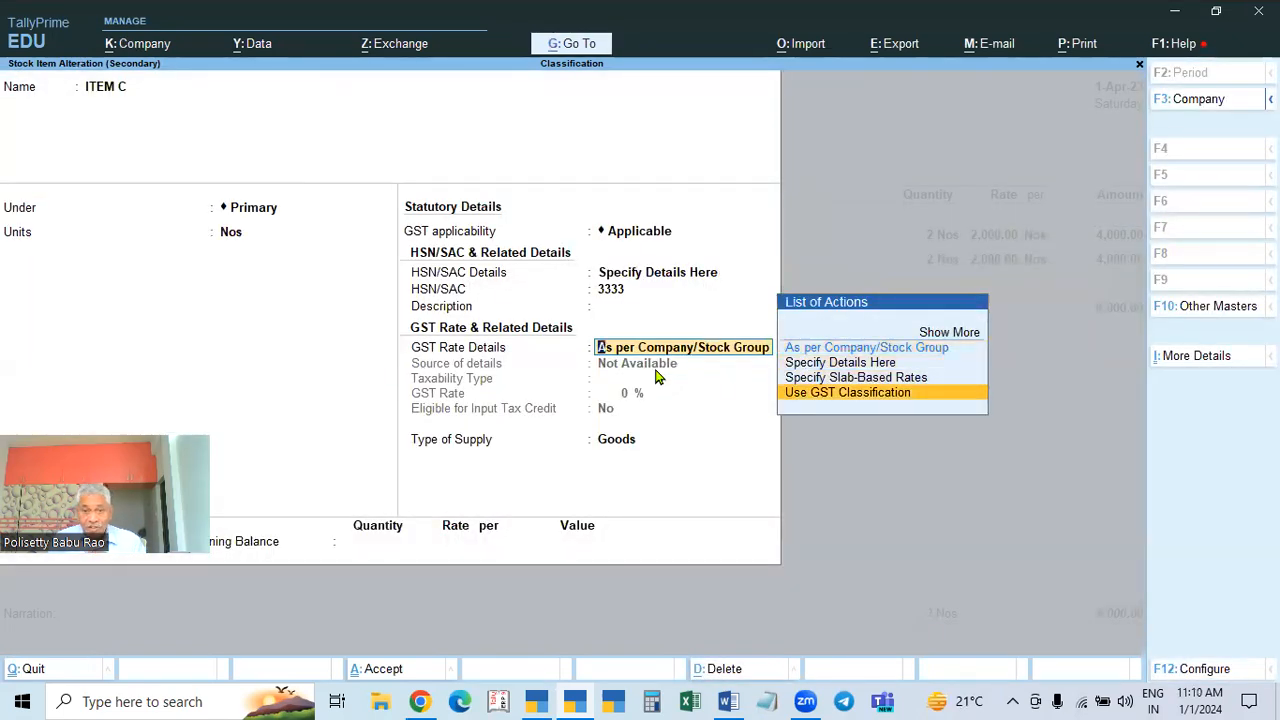
{"action": "key", "text": "Return"}
{"action": "key", "text": "Down"}
{"action": "key", "text": "Down"}
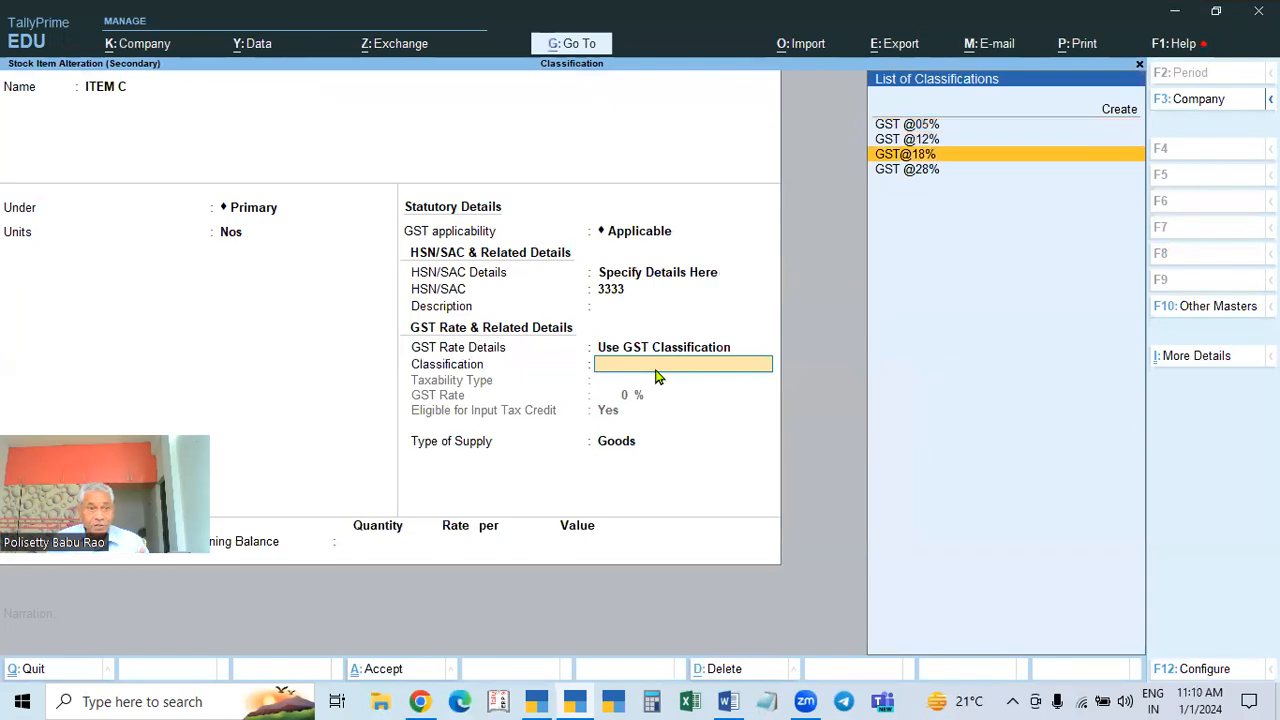
{"action": "key", "text": "Return"}
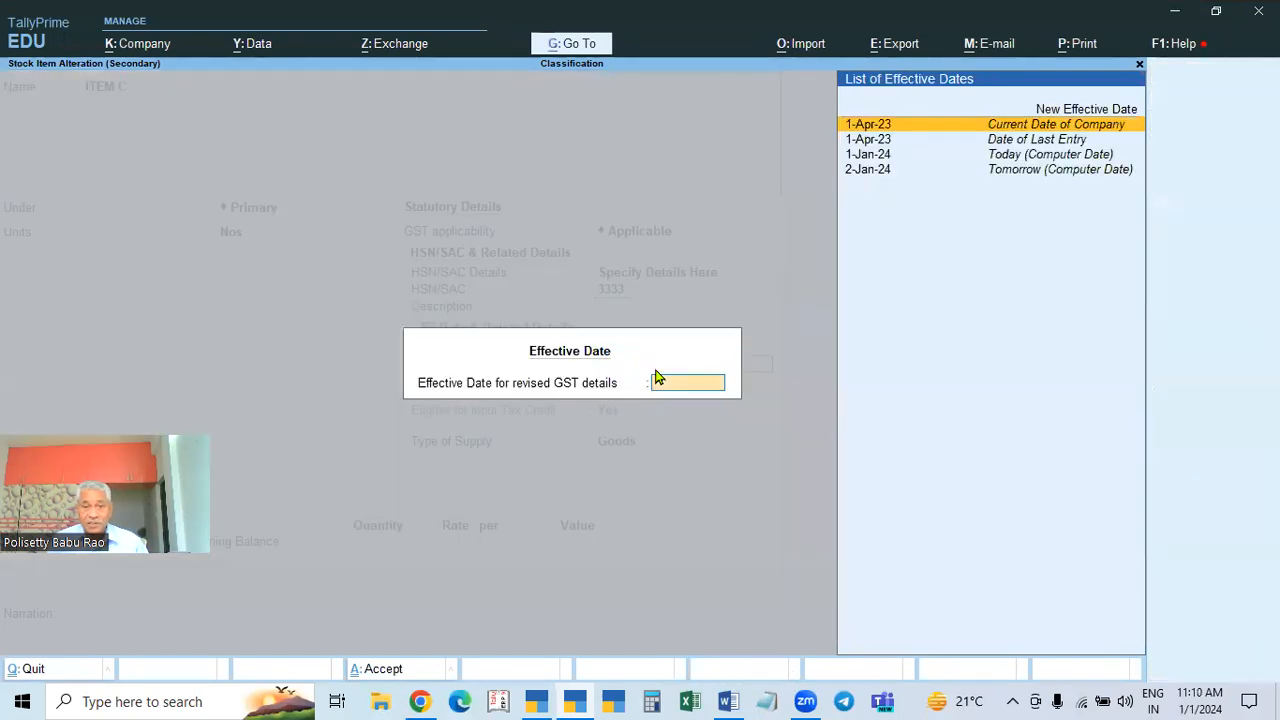
{"action": "key", "text": "Return"}
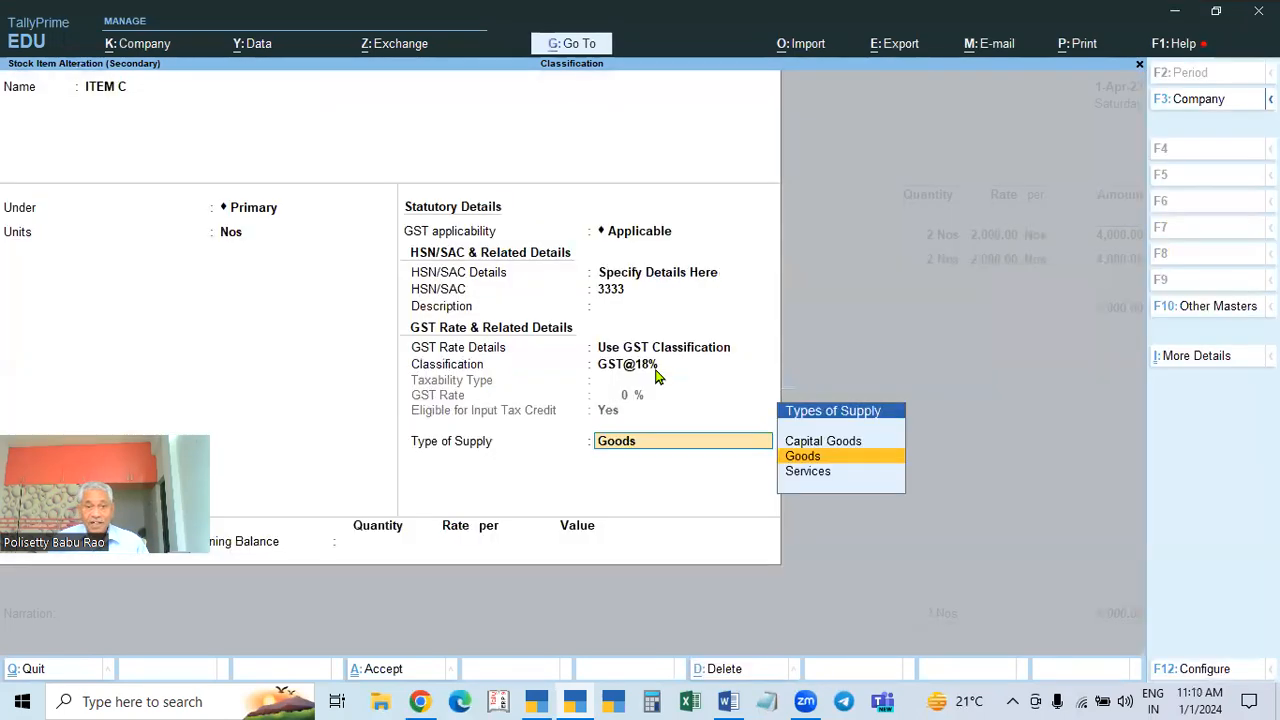
{"action": "key", "text": "Return"}
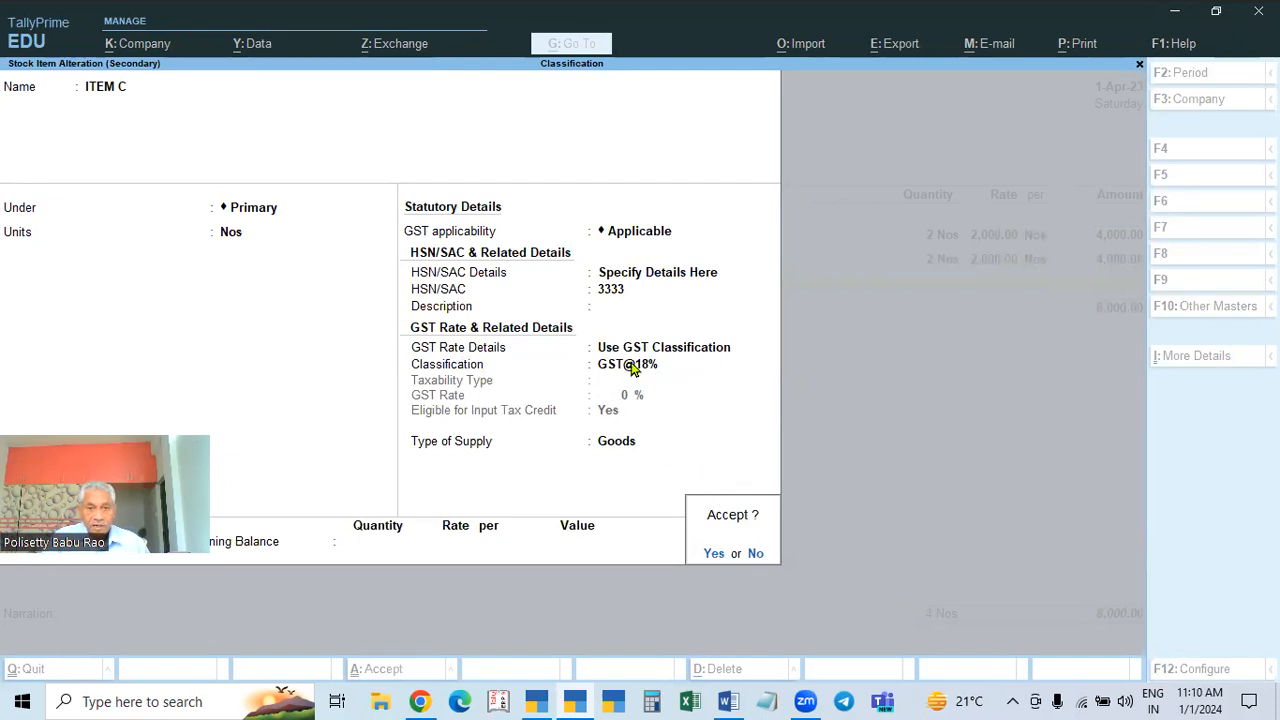
{"action": "key", "text": "y"}
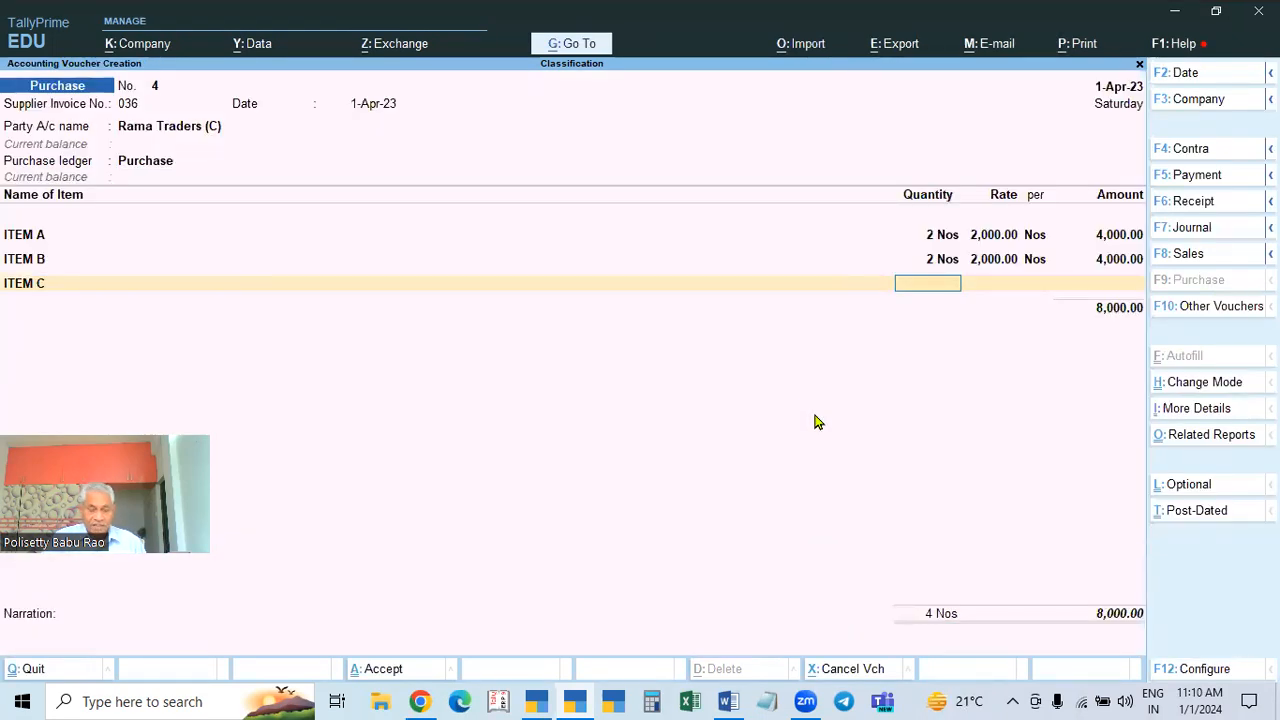
Reopen ITEM C's master from the purchase invoice and open its GST@18% classification for alteration
{"action": "left_click", "coordinate": [17, 287]}
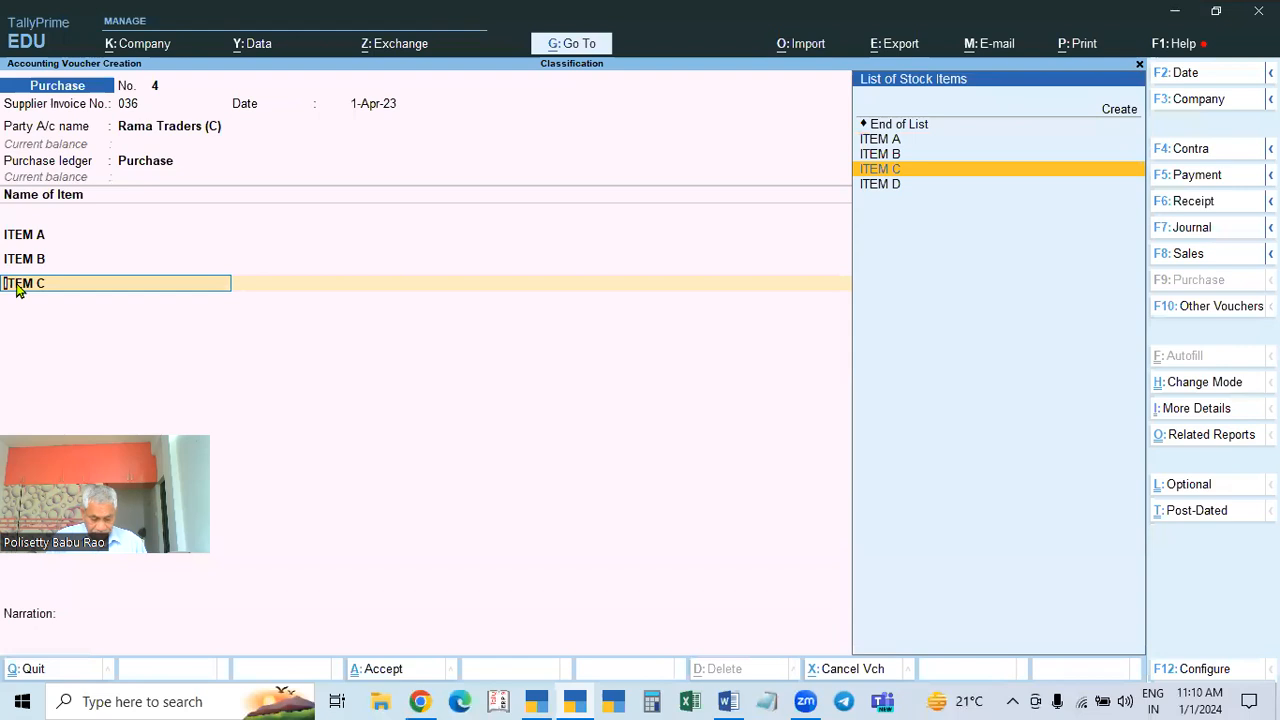
{"action": "key", "text": "ctrl+Return"}
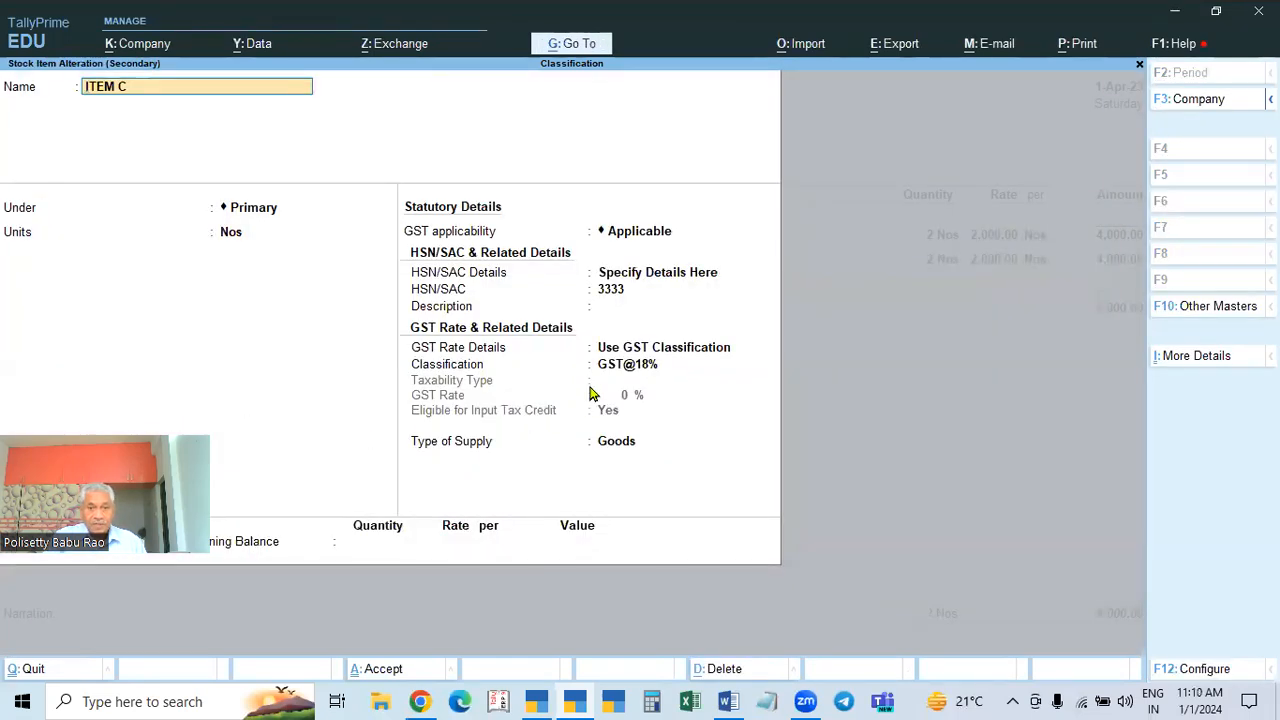
{"action": "left_click", "coordinate": [631, 370]}
{"action": "key", "text": "ctrl+Return"}
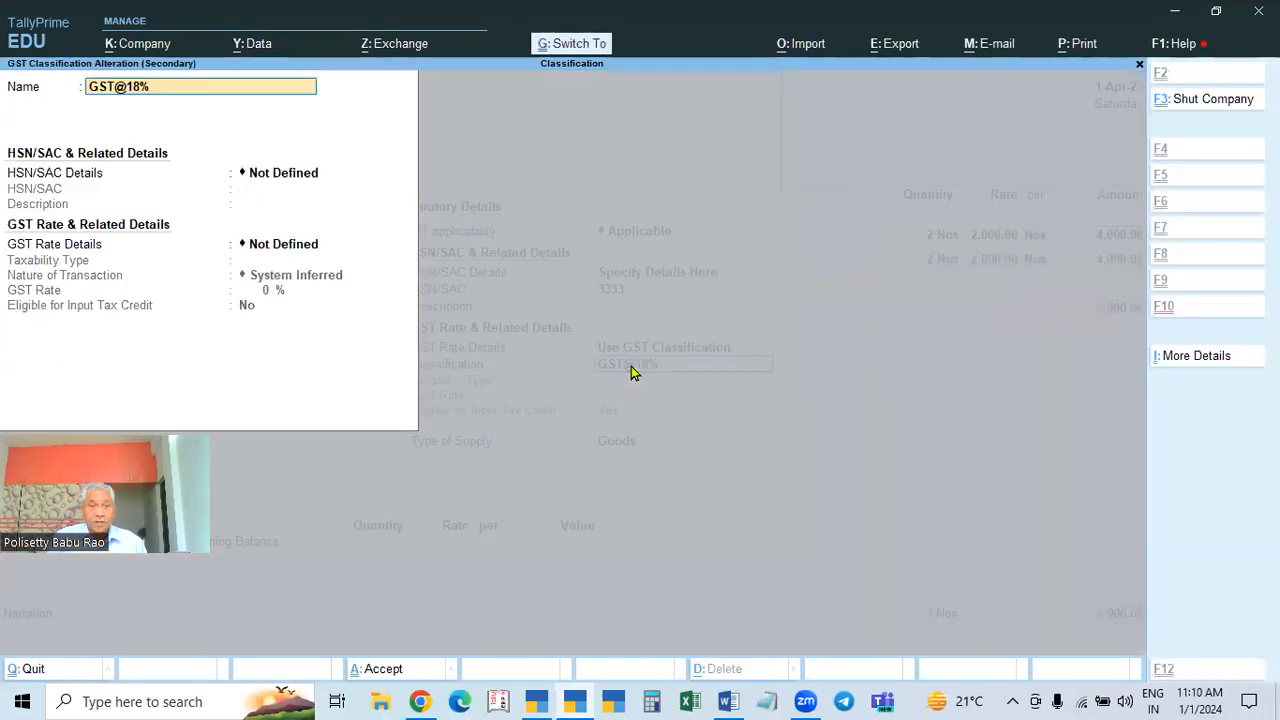
Set the GST@18% classification's rate details to Specify Details Here, Taxable, System Inferred, 18 %, eligible for input tax credit, and accept it
{"action": "key", "text": "Return"}
{"action": "key", "text": "Return"}
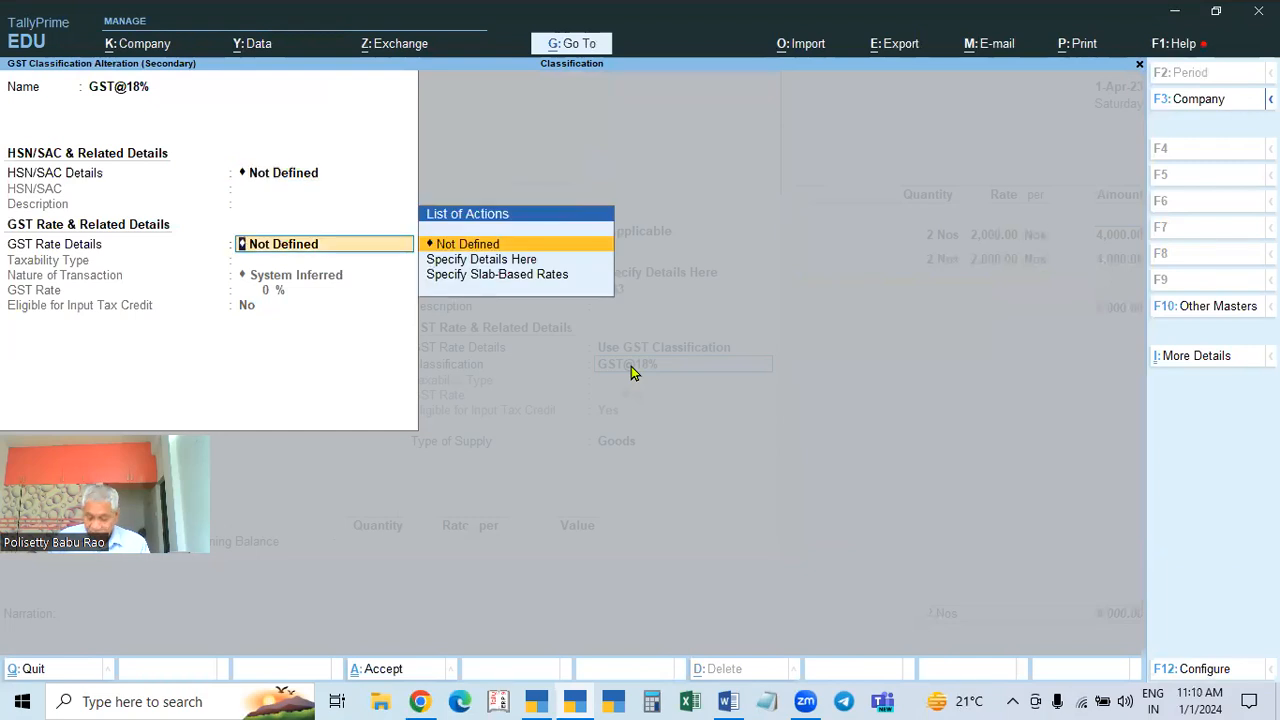
{"action": "key", "text": "Down"}
{"action": "key", "text": "Up"}
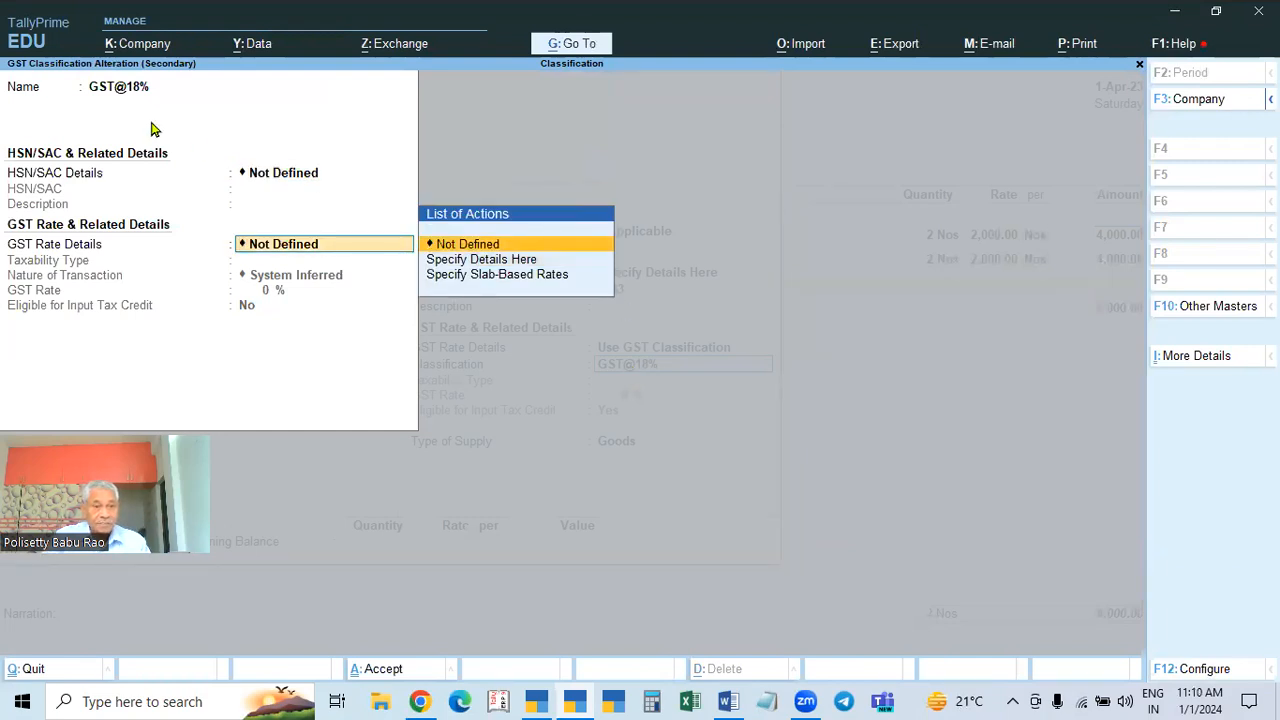
{"action": "key", "text": "Down"}
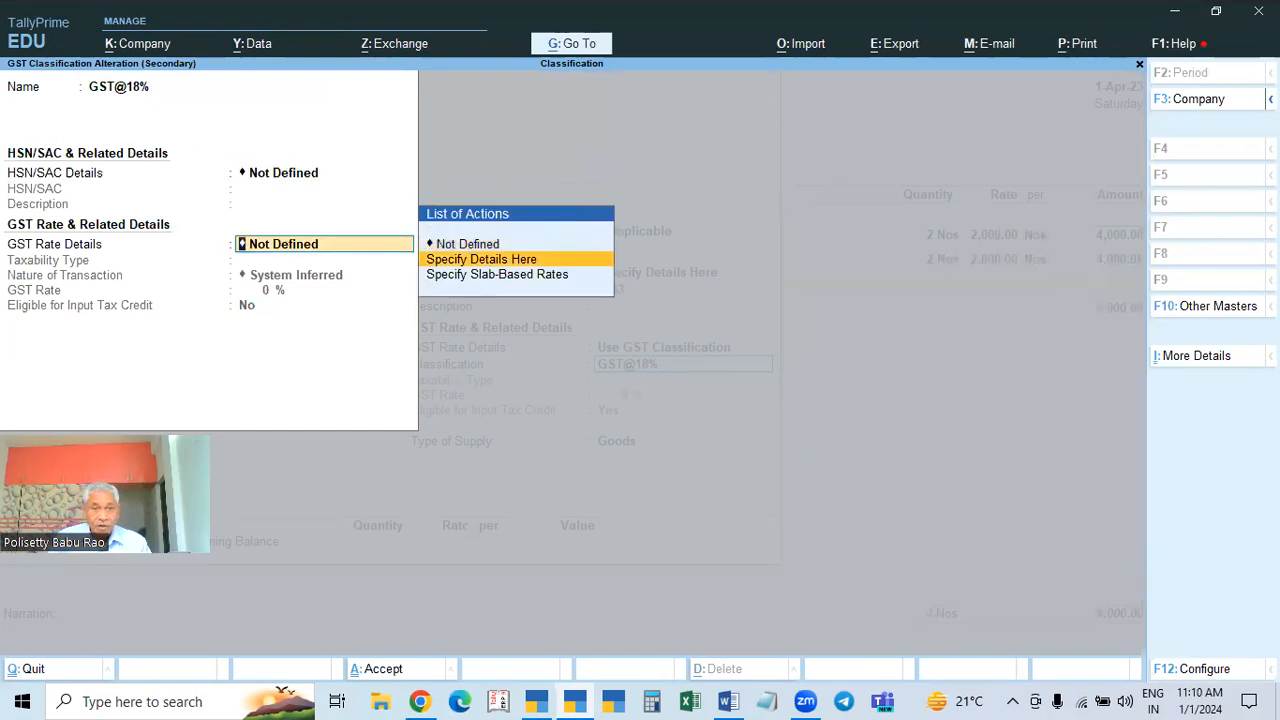
{"action": "key", "text": "Return"}
{"action": "key", "text": "Return"}
{"action": "key", "text": "Return"}
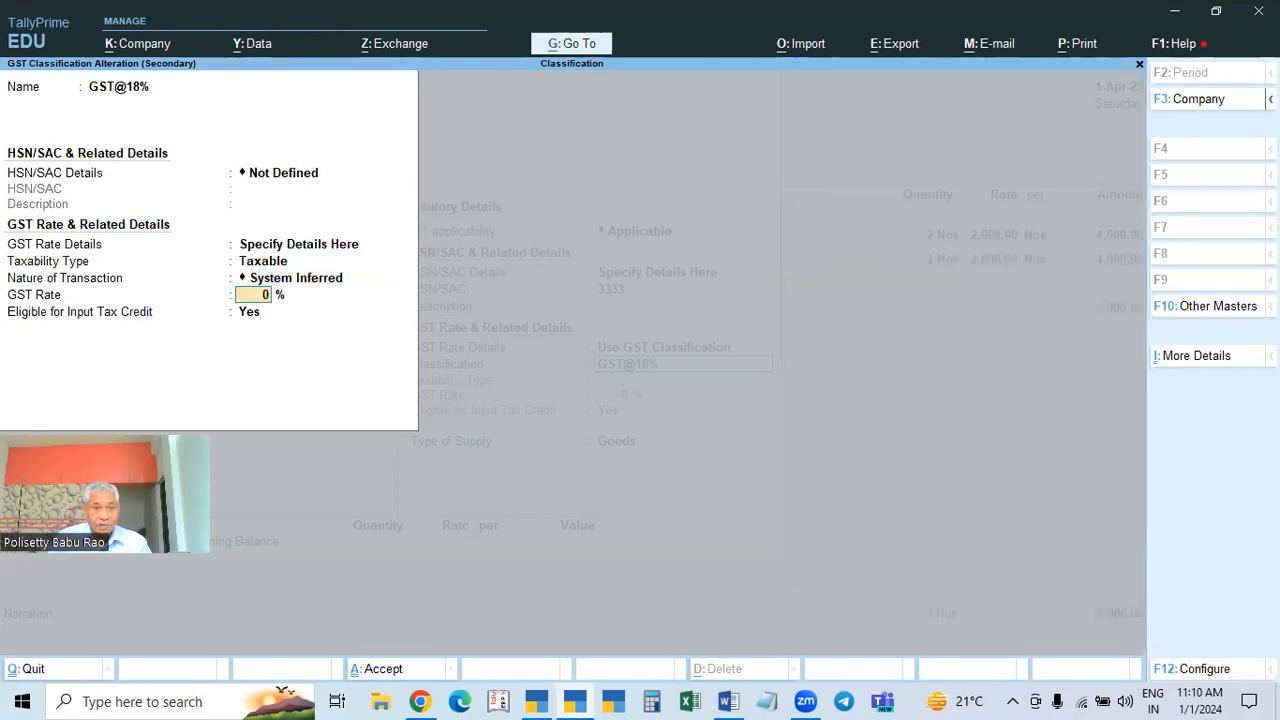
{"action": "type", "text": "18"}
{"action": "key", "text": "Return"}
{"action": "key", "text": "Return"}
{"action": "key", "text": "Return"}
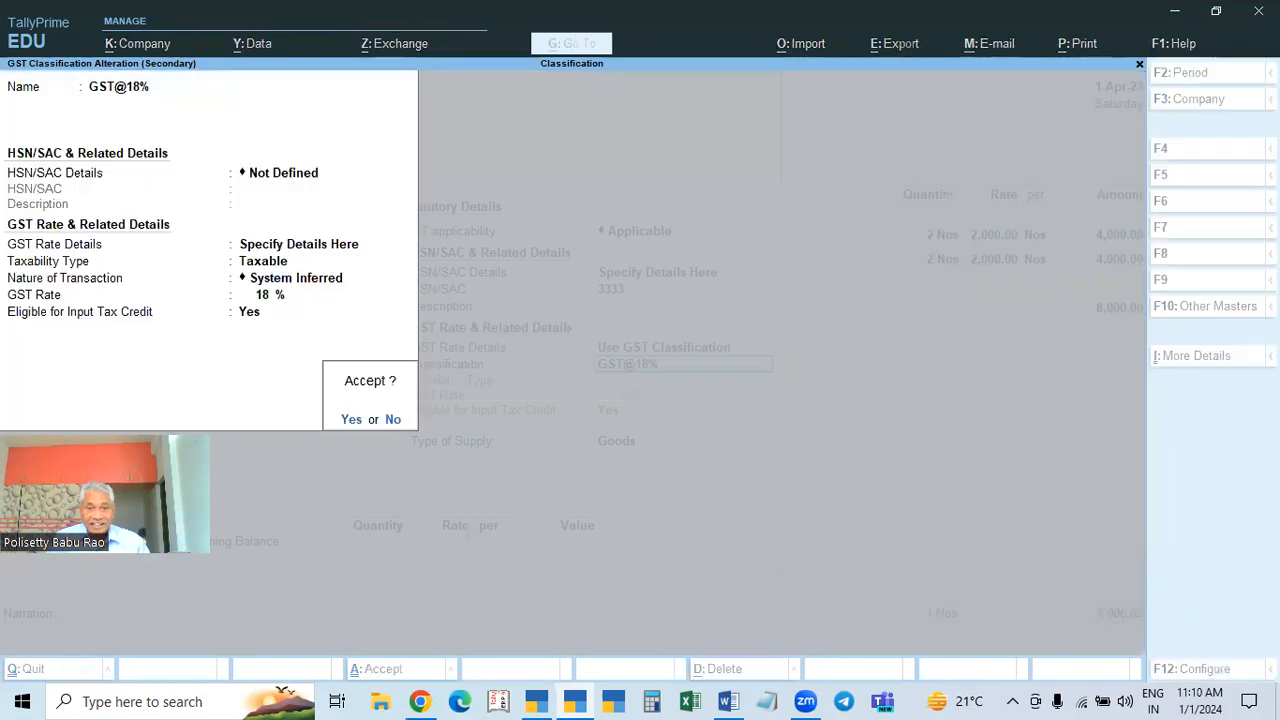
{"action": "key", "text": "Return"}
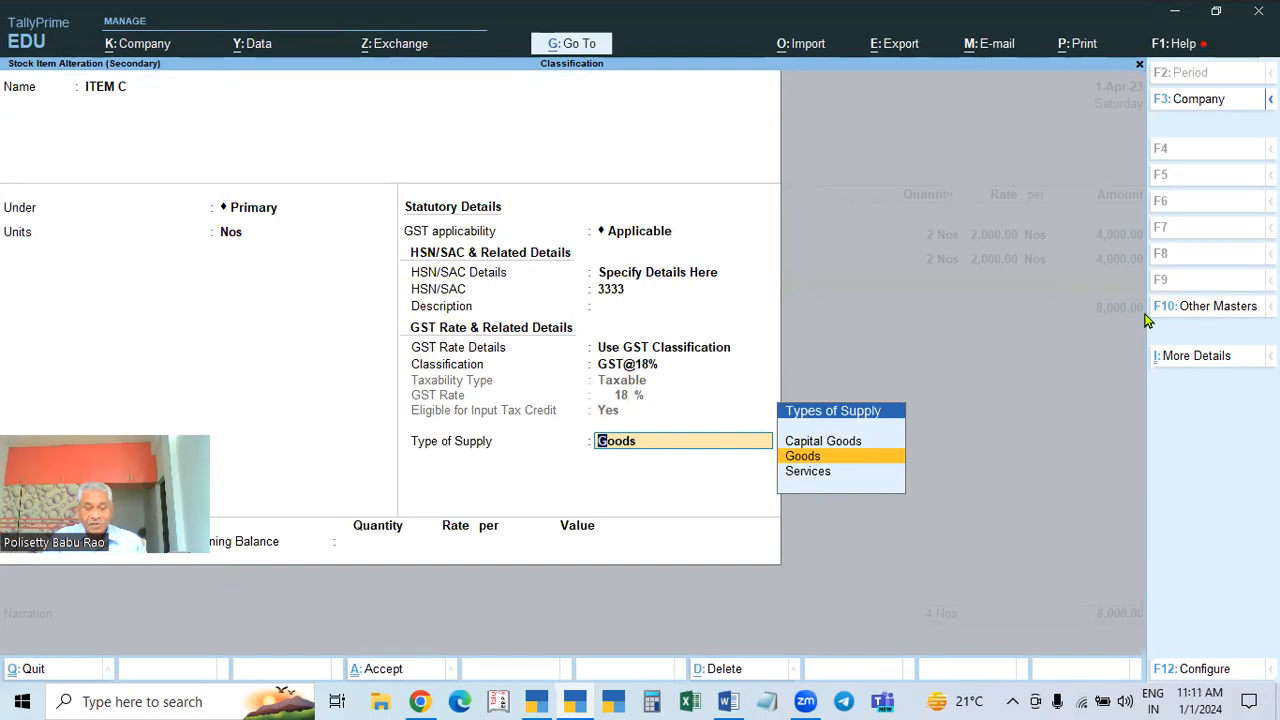
Keep Goods as ITEM C's type of supply and accept the stock item master
{"action": "key", "text": "Return"}
{"action": "key", "text": "Return"}
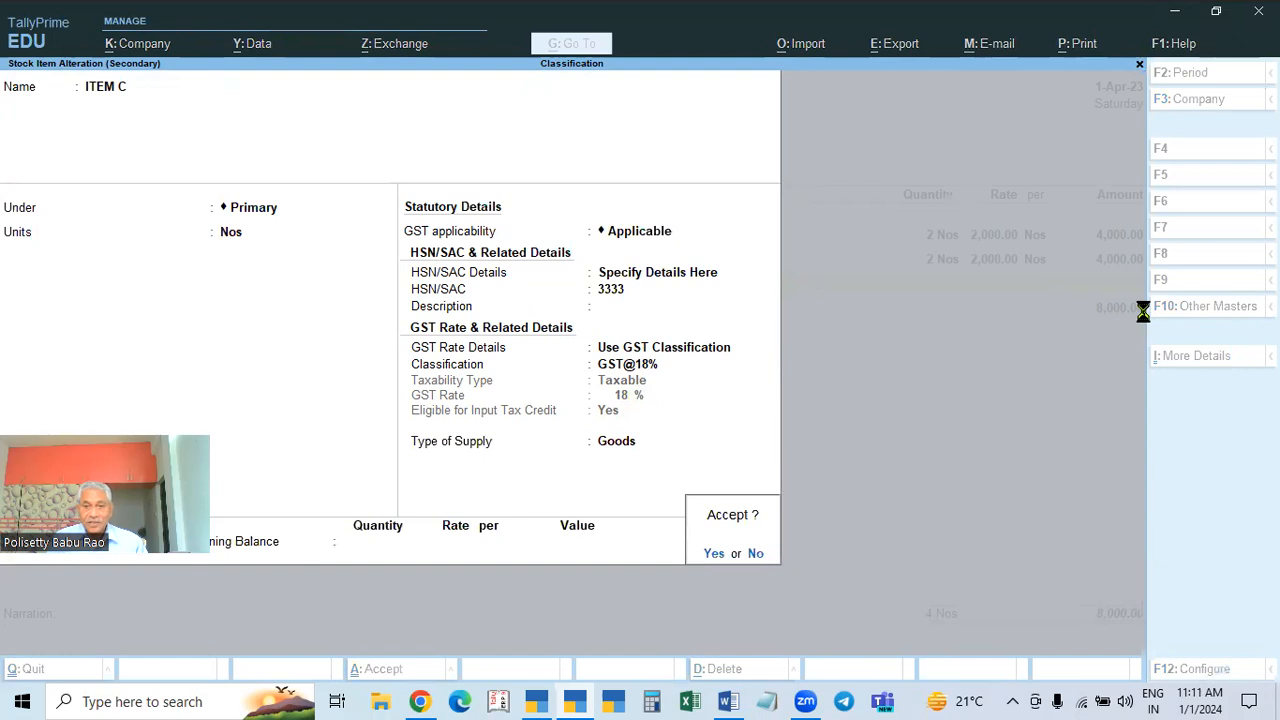
{"action": "key", "text": "Return"}
Enter quantity 2 and rate 2,000 for ITEM C and accept its GST rate, HSN/SAC and supply details unchanged
{"action": "type", "text": "2"}
{"action": "key", "text": "Return"}
{"action": "type", "text": "2000"}
{"action": "key", "text": "Return"}
{"action": "key", "text": "Return"}
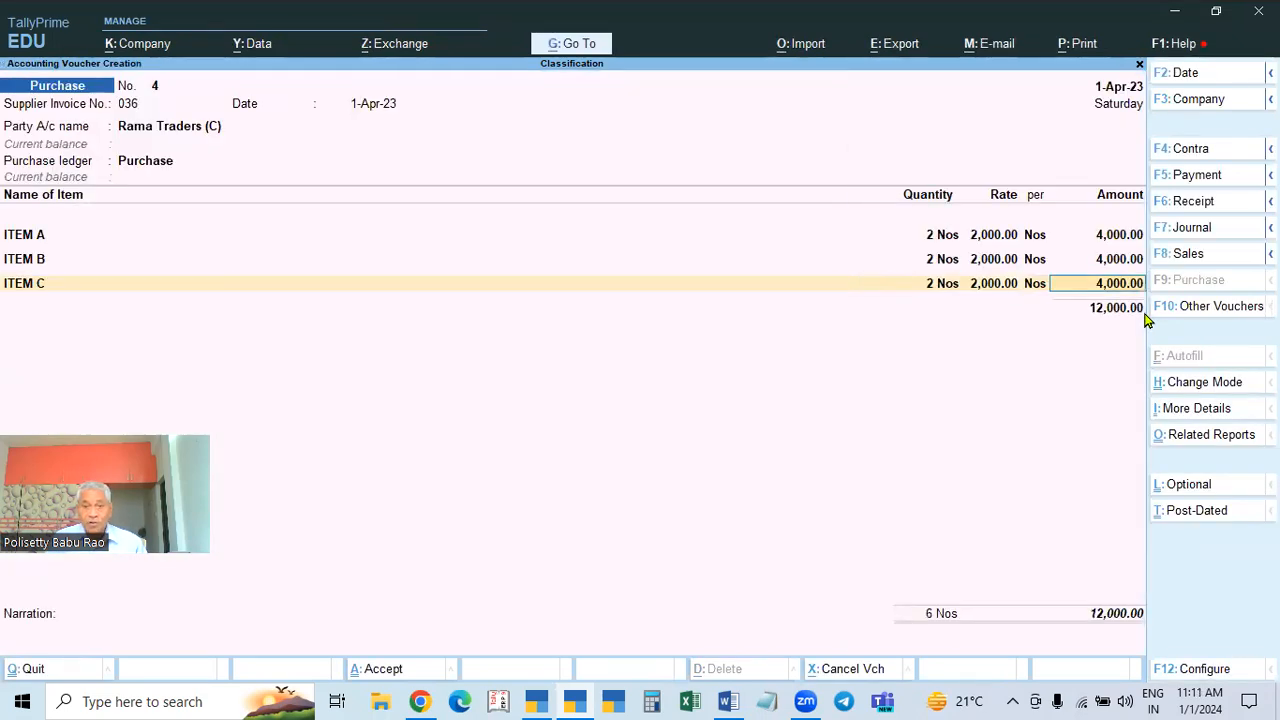
{"action": "key", "text": "Return"}
{"action": "key", "text": "Return"}
{"action": "key", "text": "Return"}
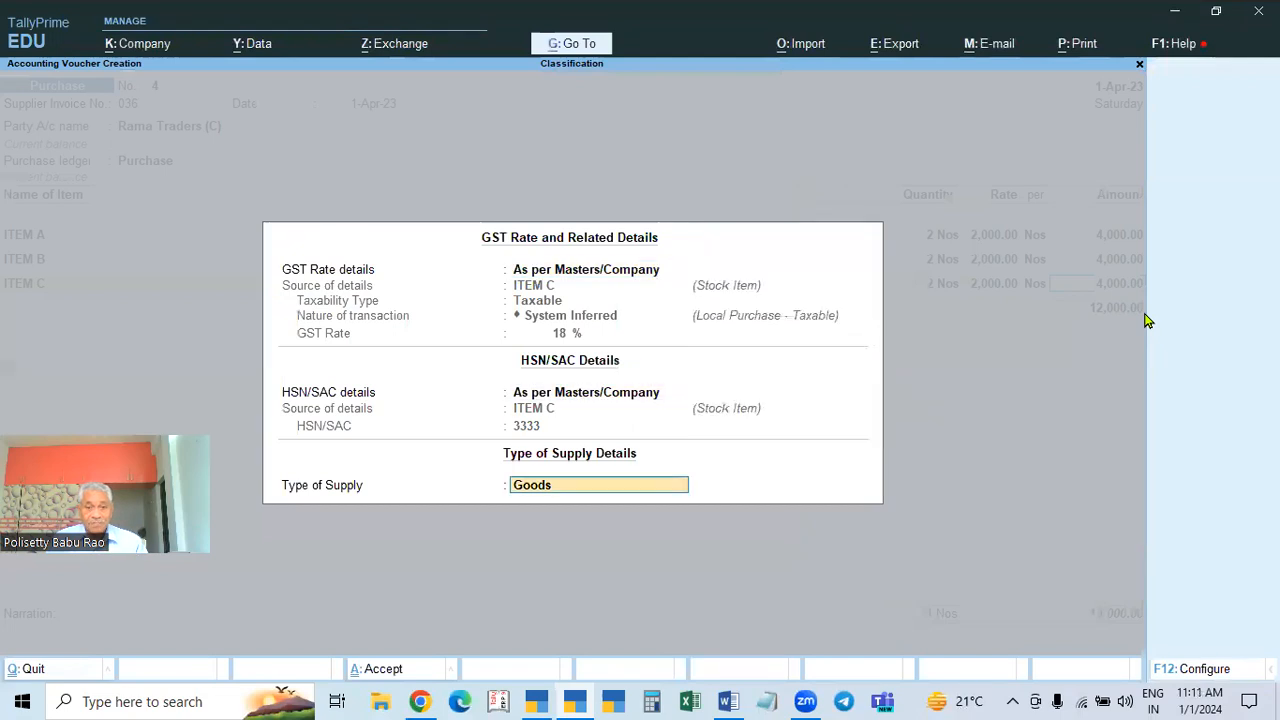
{"action": "key", "text": "Return"}
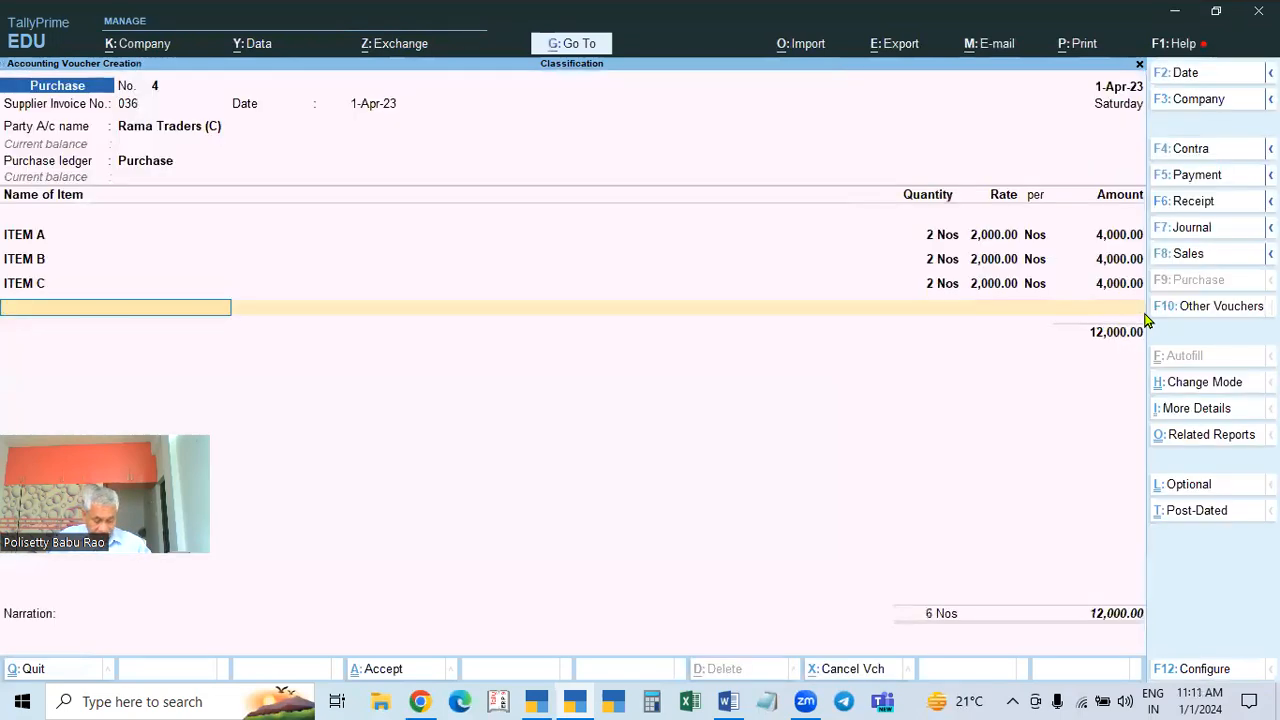
Choose ITEM D as the fourth stock item in the purchase invoice and open its master for alteration
{"action": "key", "text": "Down"}
{"action": "key", "text": "Down"}
{"action": "key", "text": "Down"}
{"action": "key", "text": "Down"}
{"action": "key", "text": "Down"}
{"action": "key", "text": "Return"}
{"action": "key", "text": "BackSpace"}
{"action": "key", "text": "ctrl+Return"}
Set ITEM D's HSN/SAC details to Specify Details Here with code 4444 and leave the description blank
{"action": "key", "text": "Return"}
{"action": "key", "text": "Return"}
{"action": "key", "text": "Return"}
{"action": "key", "text": "Return"}
{"action": "key", "text": "Down"}
{"action": "key", "text": "Down"}
{"action": "key", "text": "Up"}
{"action": "key", "text": "Return"}
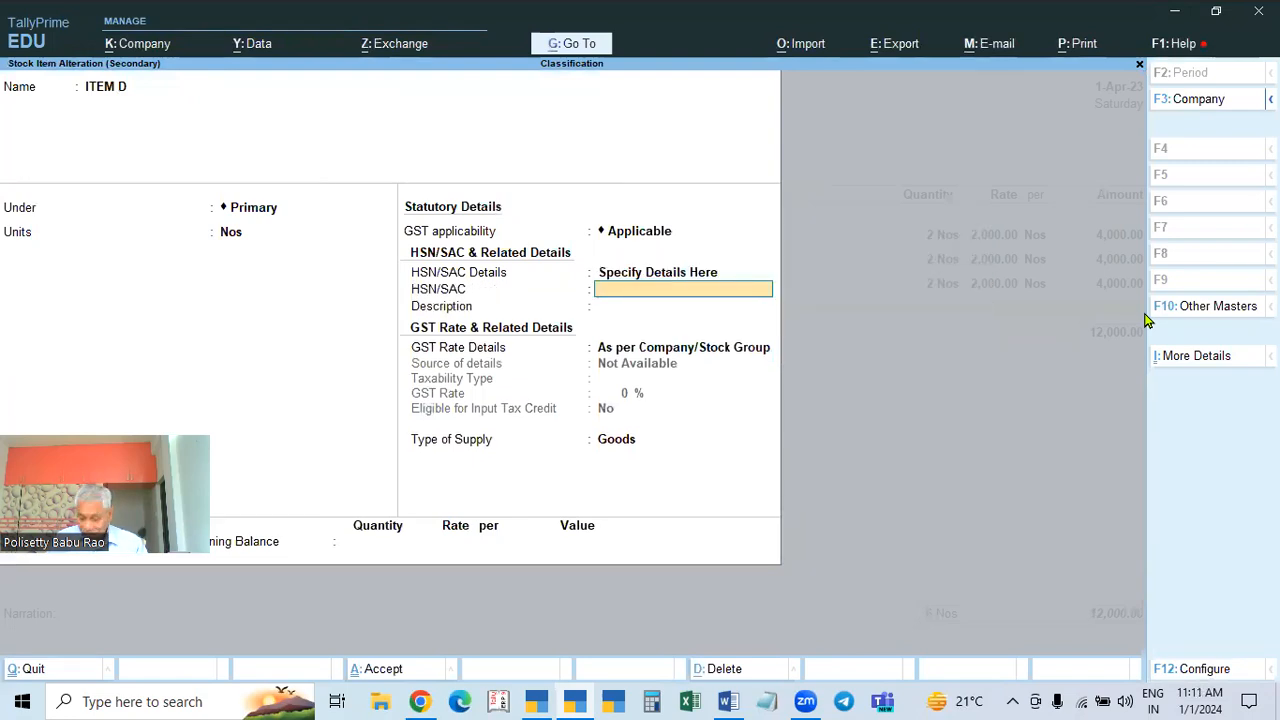
{"action": "type", "text": "4444"}
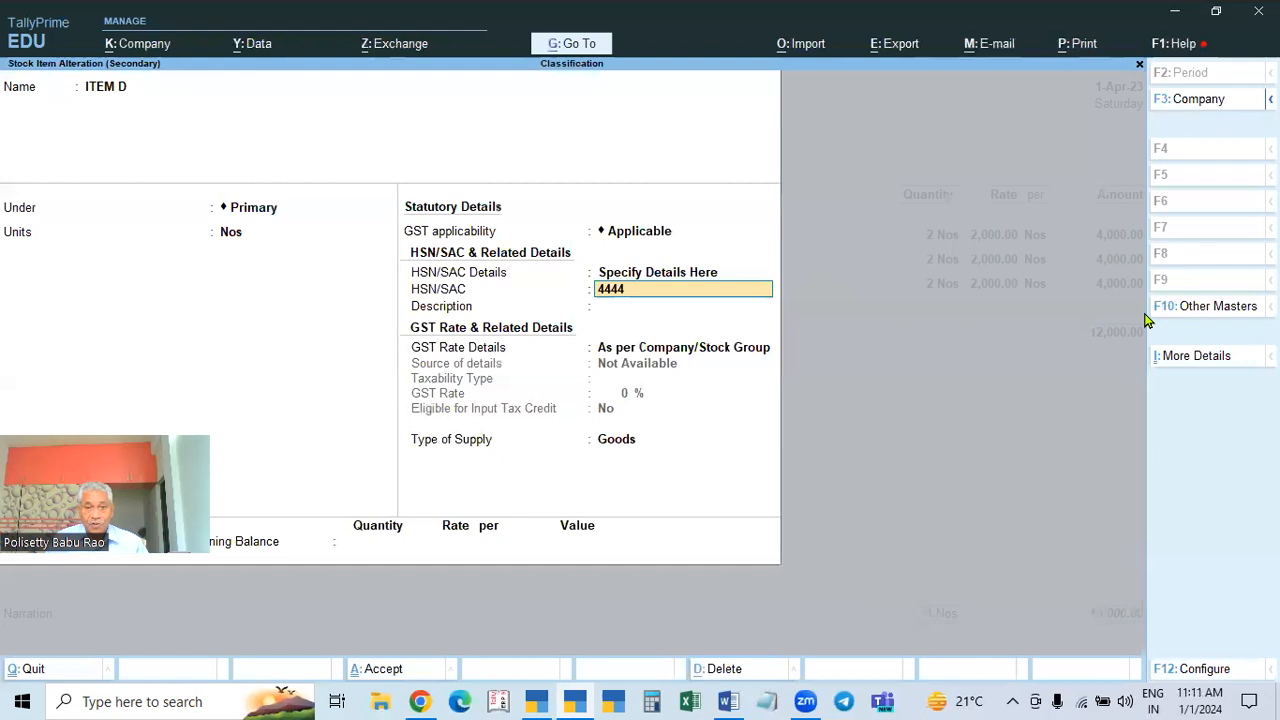
{"action": "key", "text": "Return"}
{"action": "key", "text": "Return"}
{"action": "key", "text": "Return"}
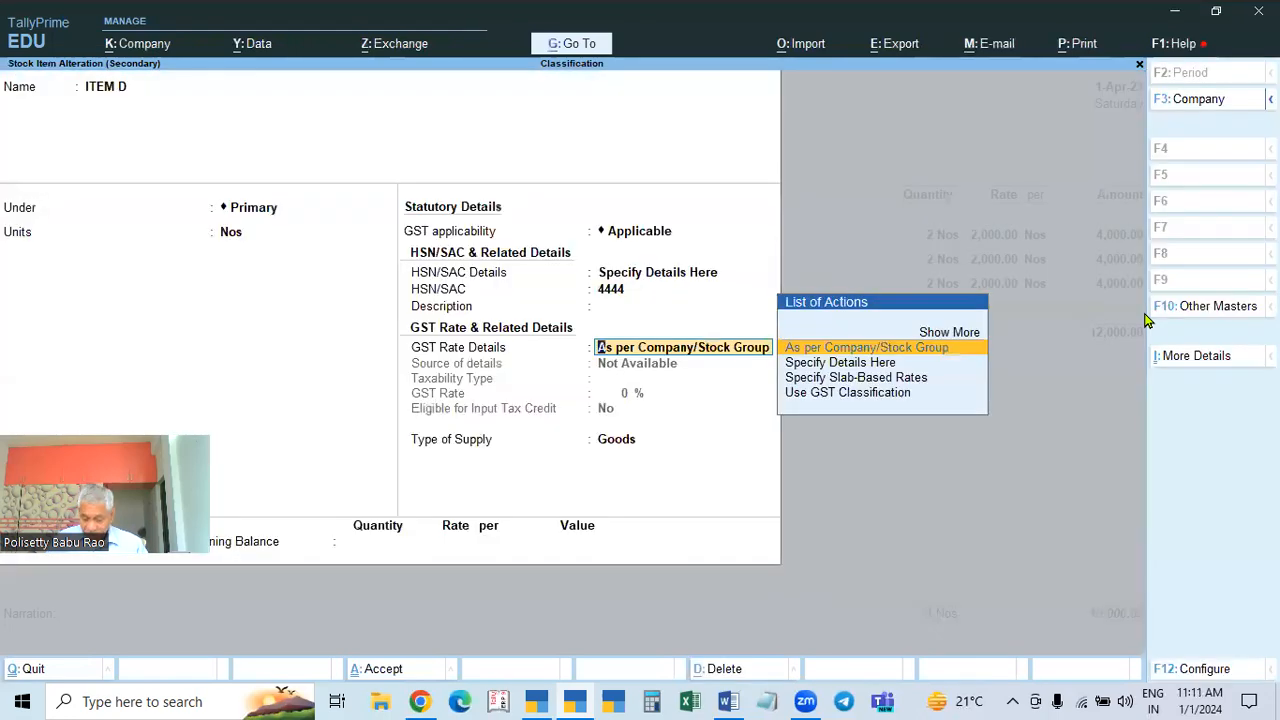
{"action": "key", "text": "Down"}
{"action": "key", "text": "Down"}
{"action": "key", "text": "Down"}
{"action": "key", "text": "Return"}
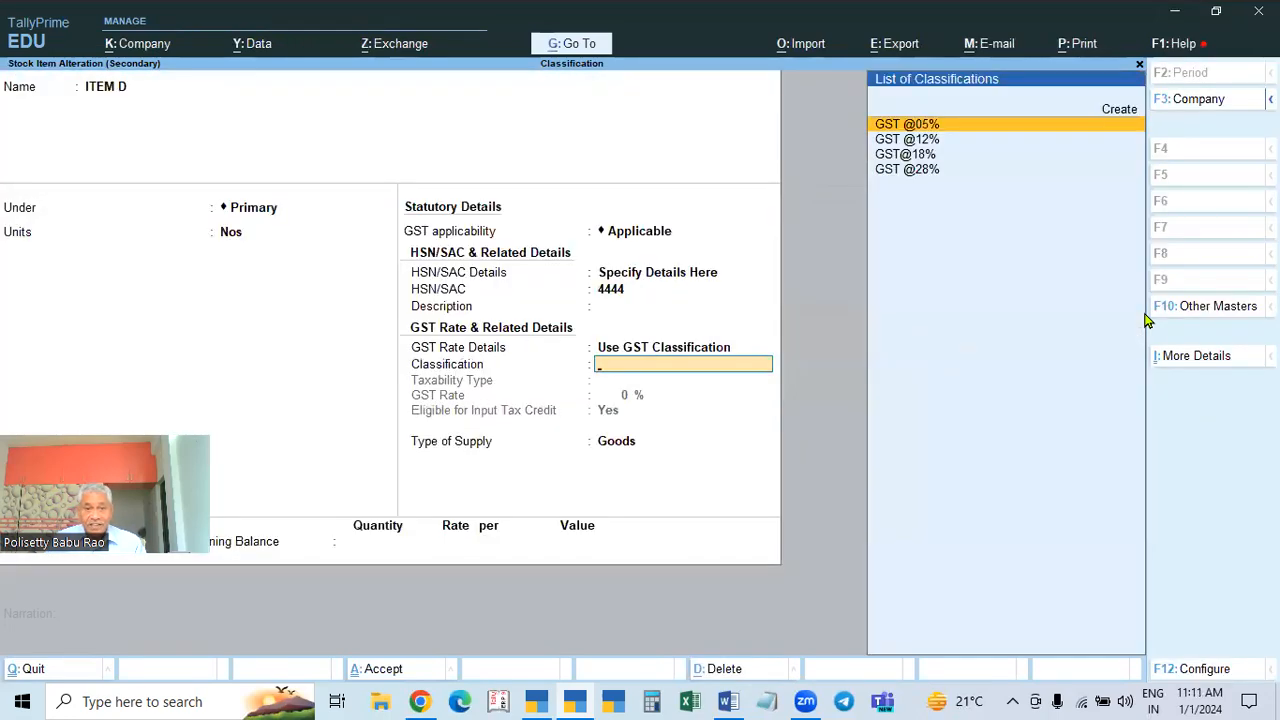
{"action": "key", "text": "Down"}
{"action": "key", "text": "Down"}
{"action": "key", "text": "Down"}
{"action": "key", "text": "Return"}
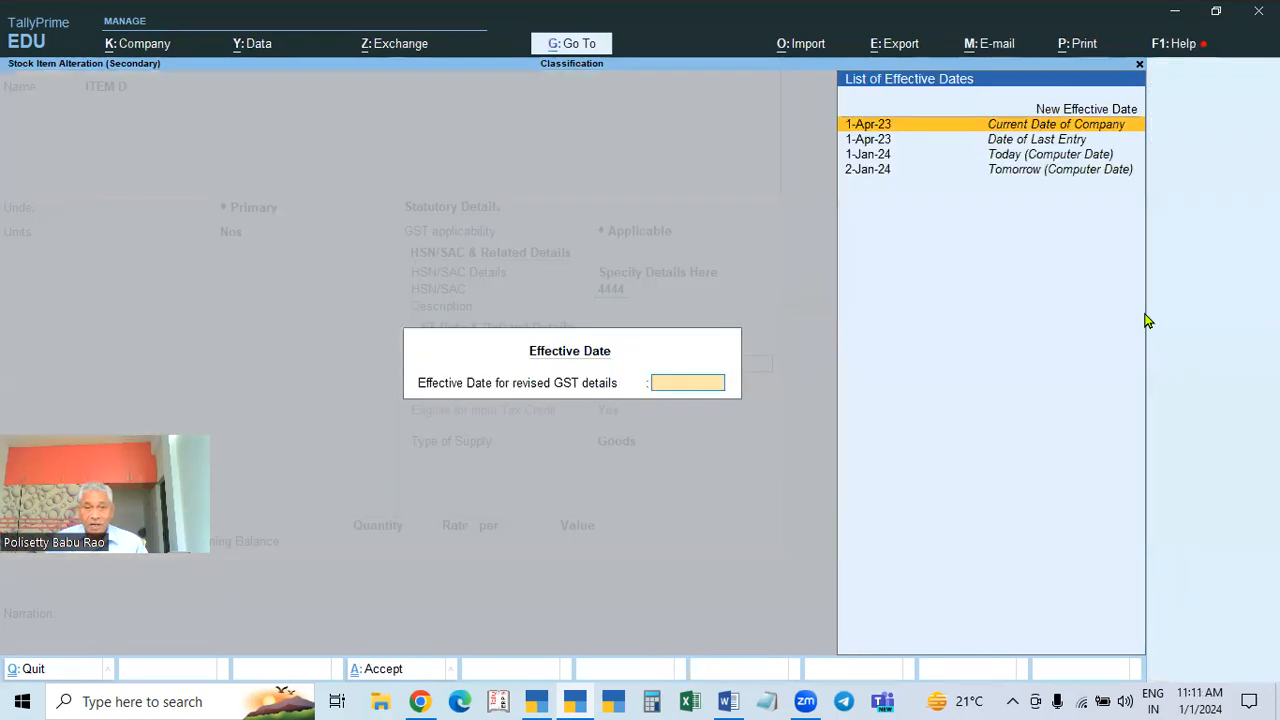
{"action": "key", "text": "Return"}
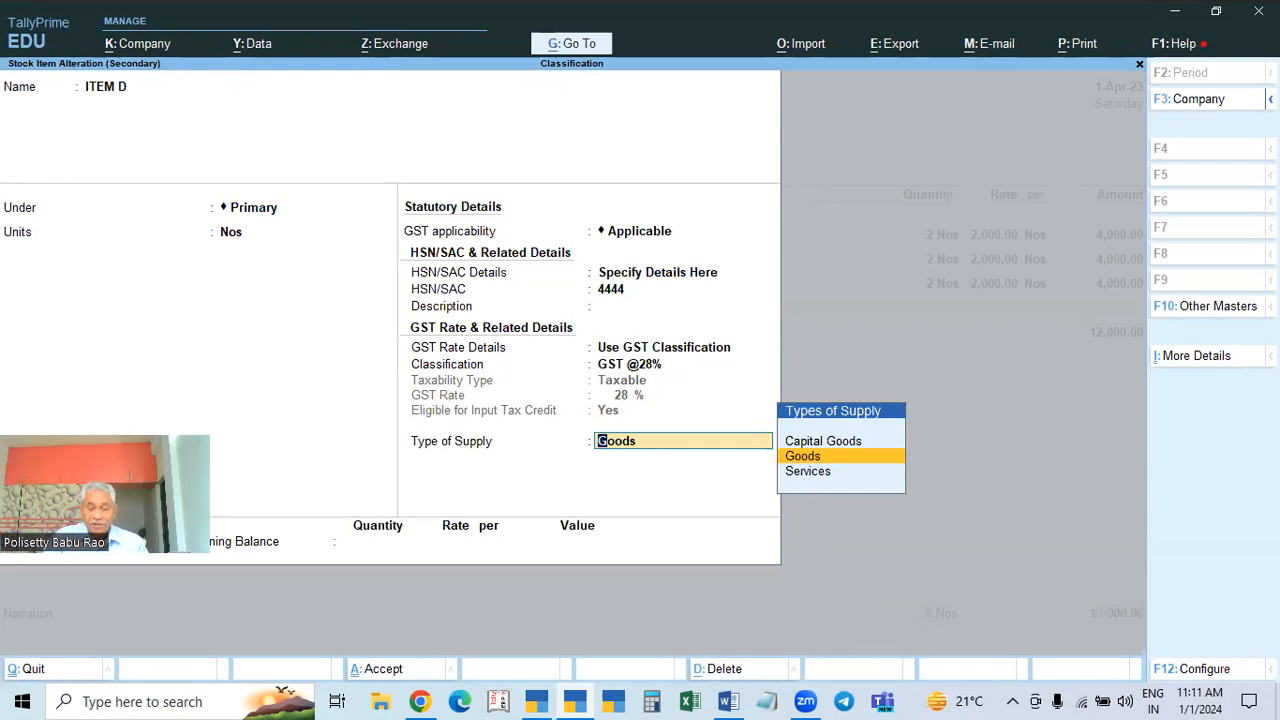
{"action": "key", "text": "Return"}
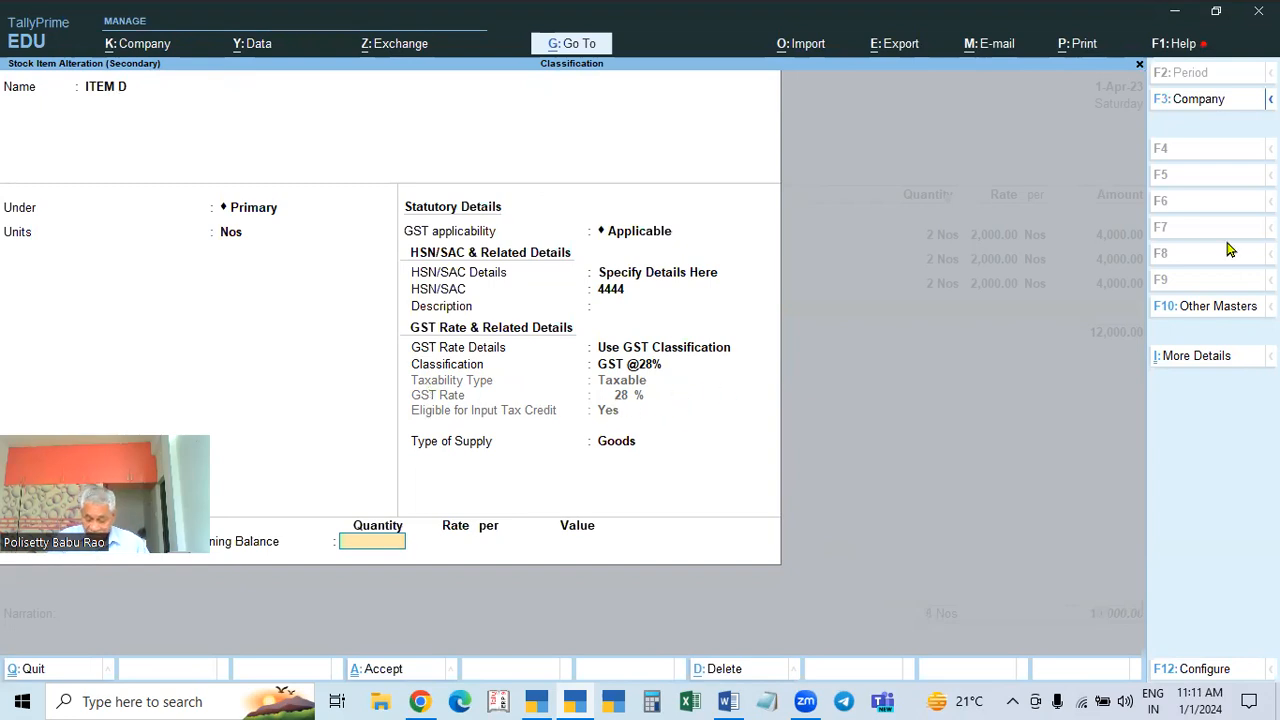
{"action": "key", "text": "F12"}
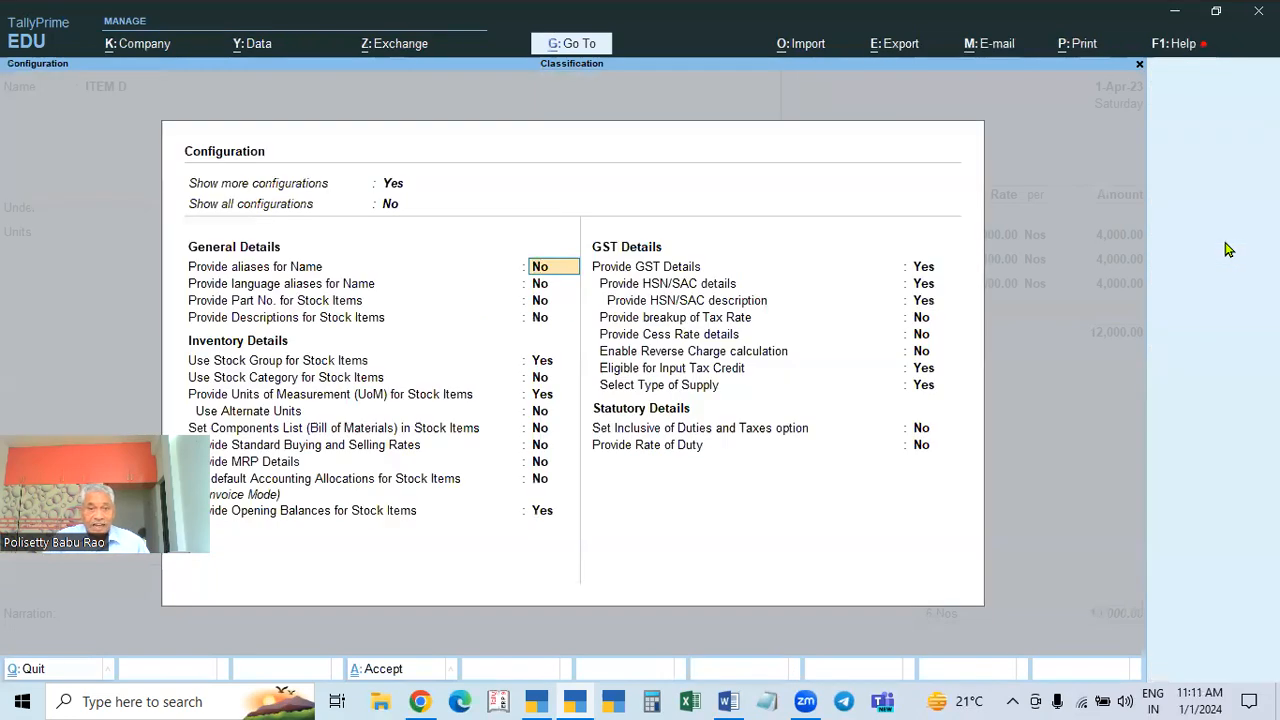
{"action": "key", "text": "Escape"}
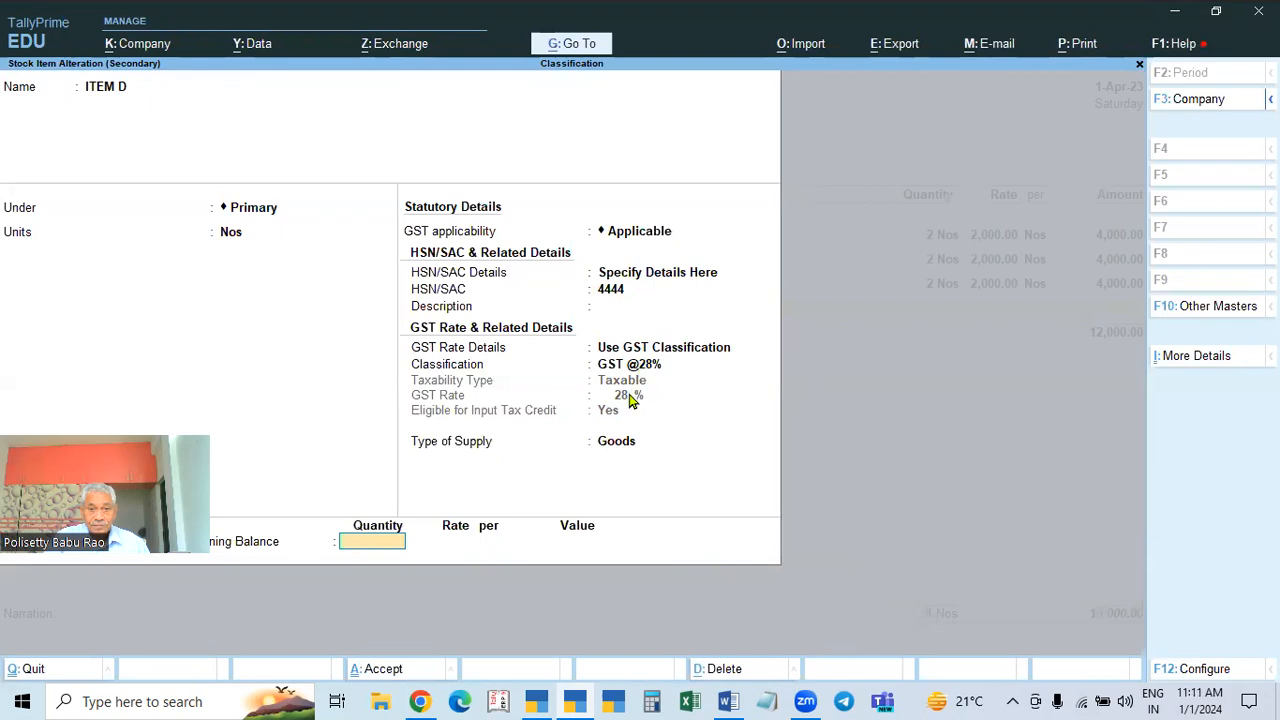
{"action": "key", "text": "BackSpace"}
{"action": "left_click", "coordinate": [650, 370]}
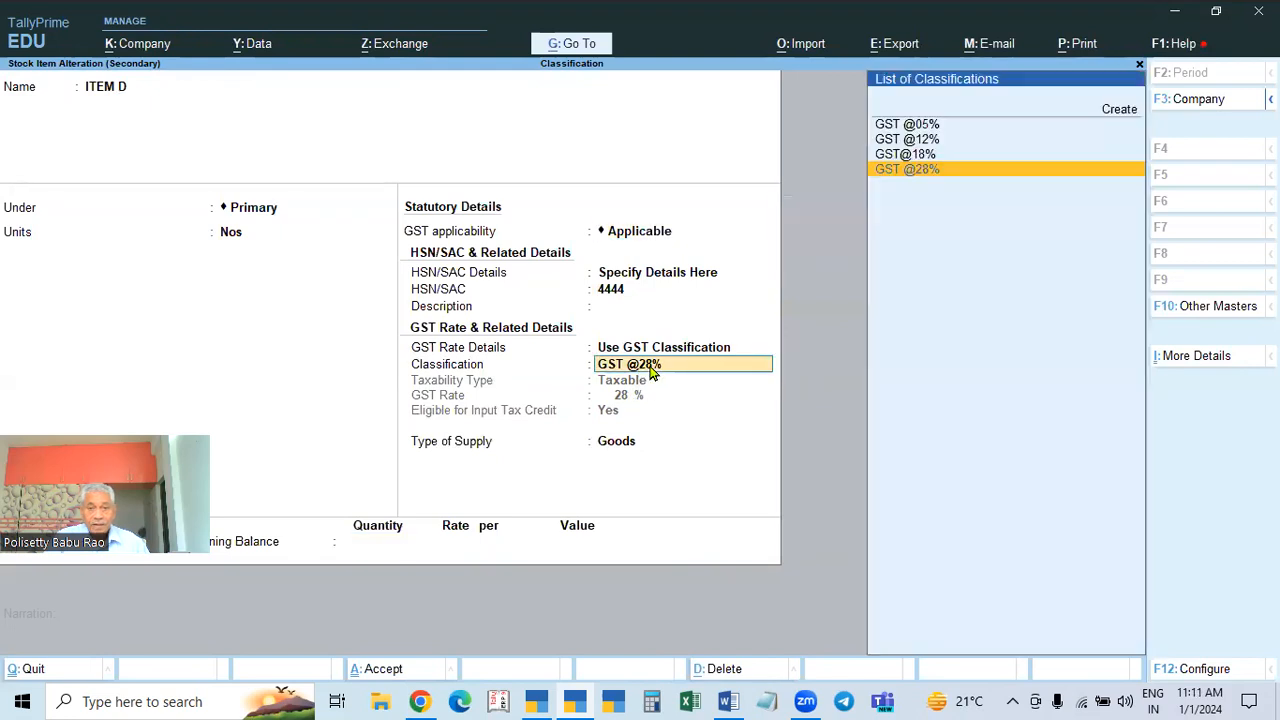
{"action": "key", "text": "ctrl+Return"}
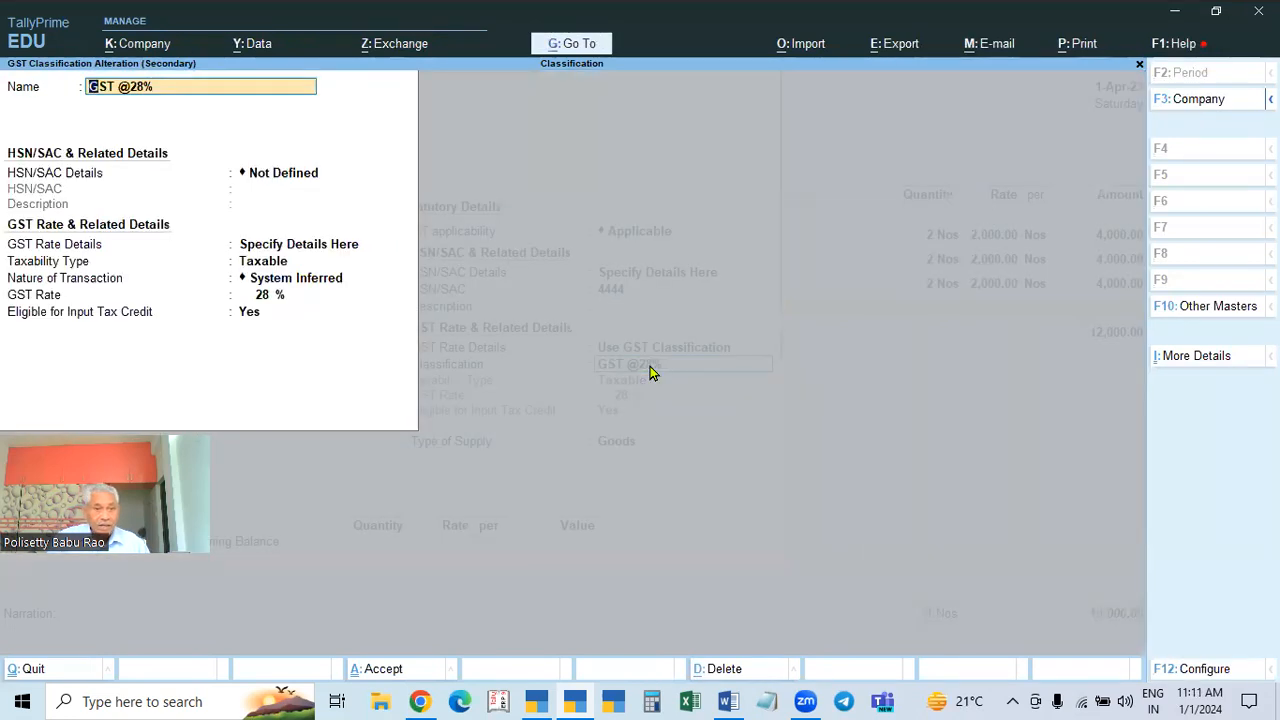
{"action": "key", "text": "Return"}
{"action": "key", "text": "Return"}
{"action": "key", "text": "Return"}
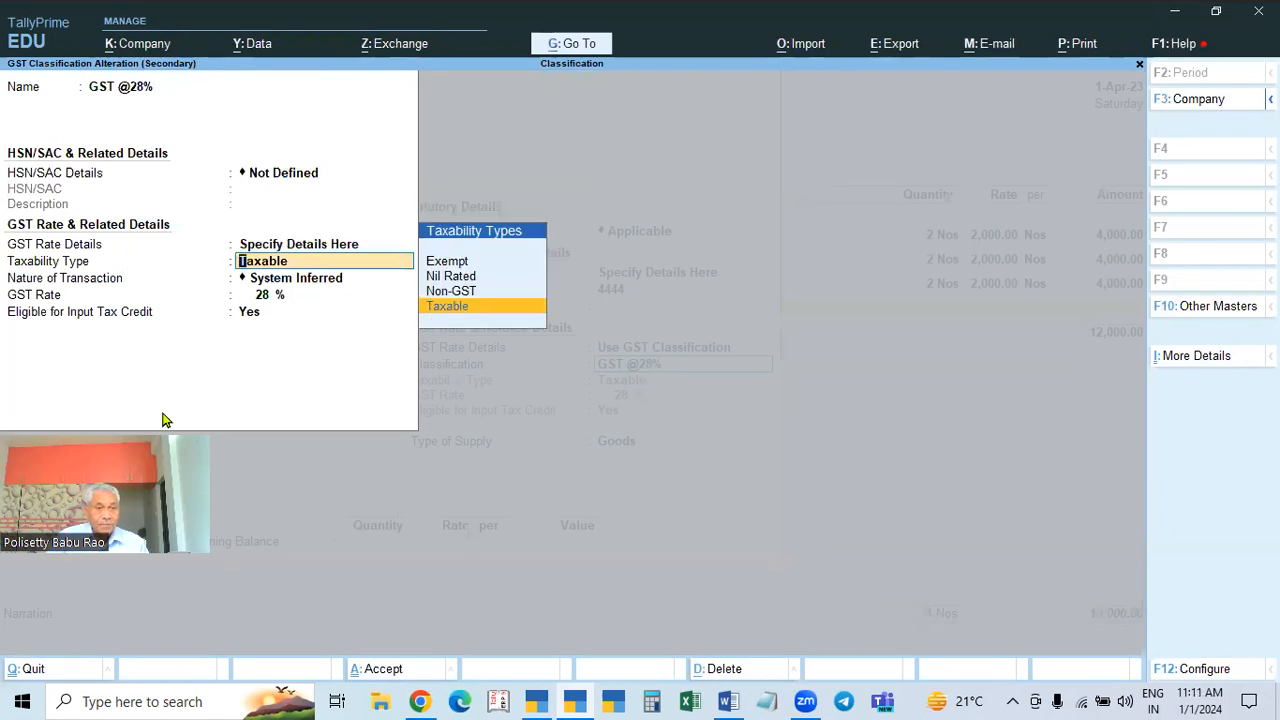
{"action": "key", "text": "F12"}
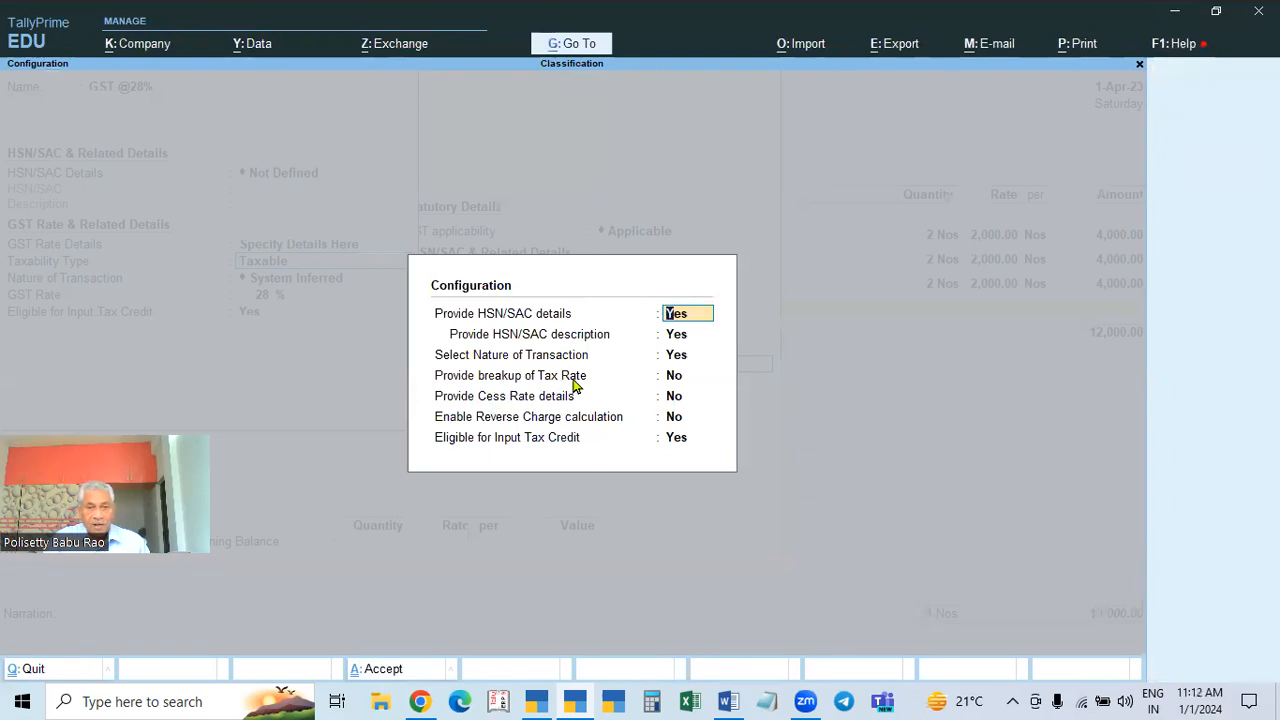
{"action": "left_click", "coordinate": [674, 379]}
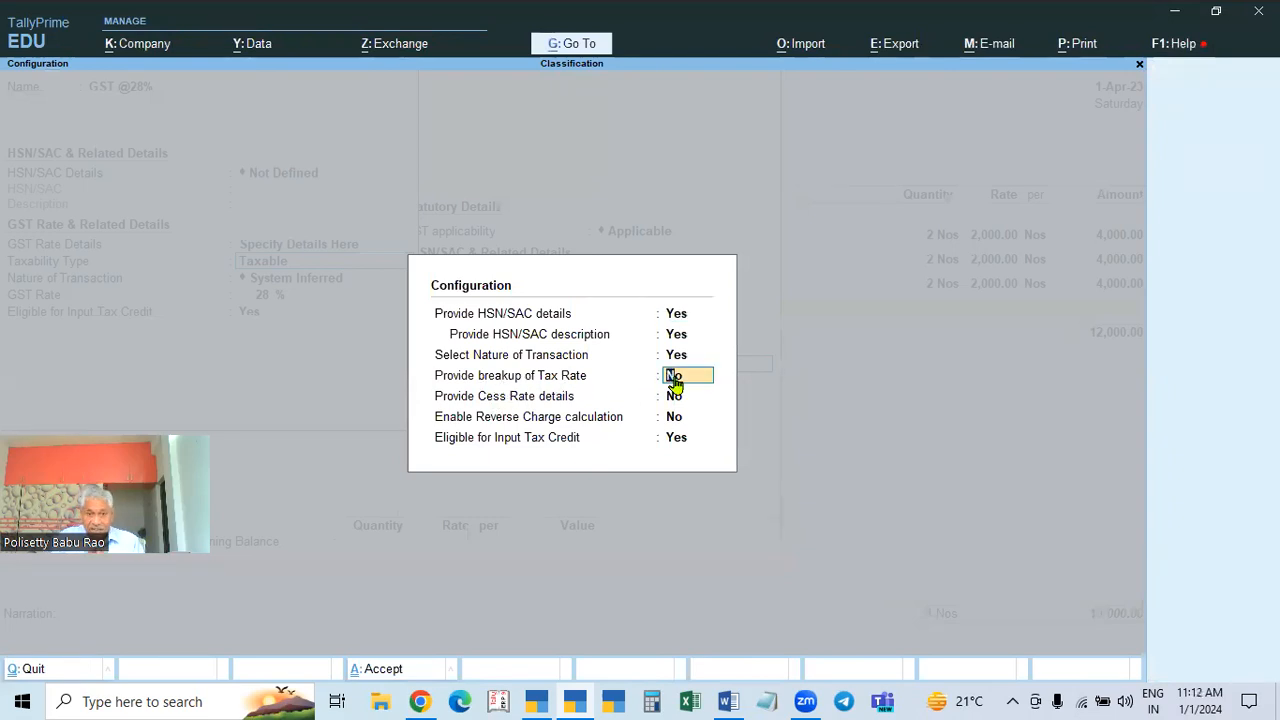
{"action": "type", "text": "y"}
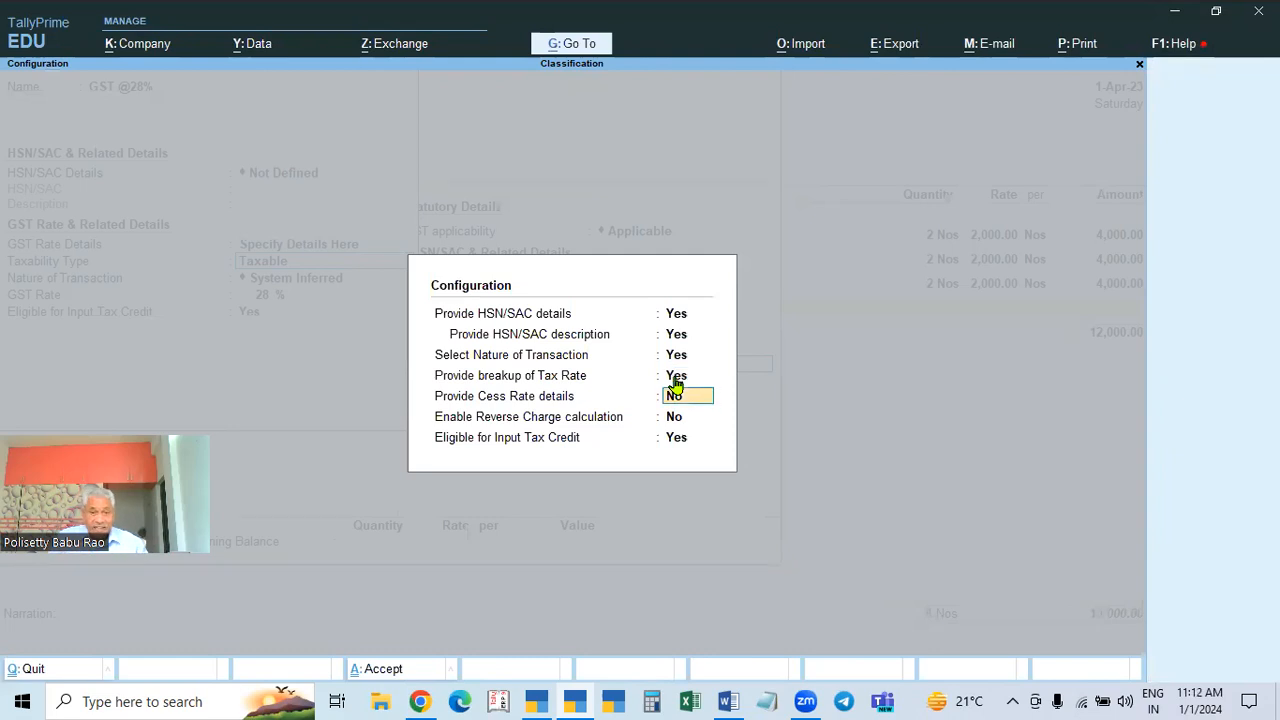
{"action": "key", "text": "ctrl+a"}
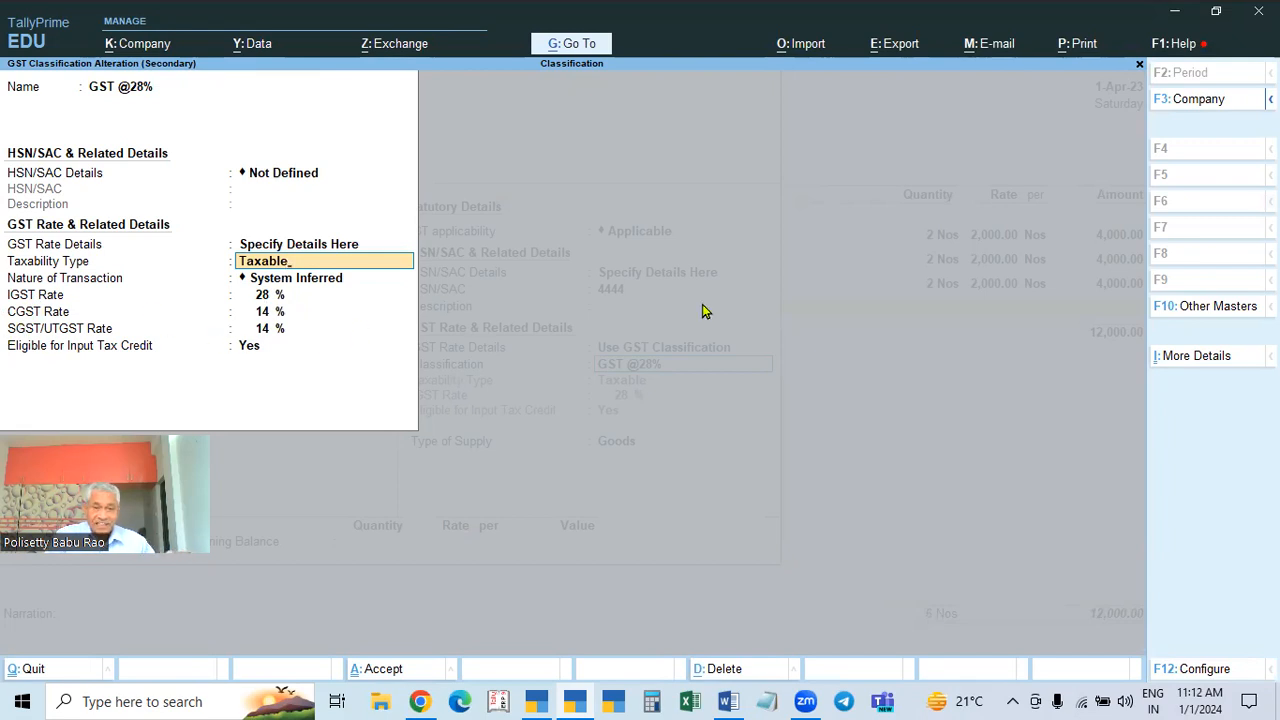
{"action": "key", "text": "Return"}
{"action": "key", "text": "Return"}
{"action": "key", "text": "Return"}
{"action": "key", "text": "Return"}
{"action": "key", "text": "Return"}
{"action": "key", "text": "Return"}
{"action": "key", "text": "Return"}
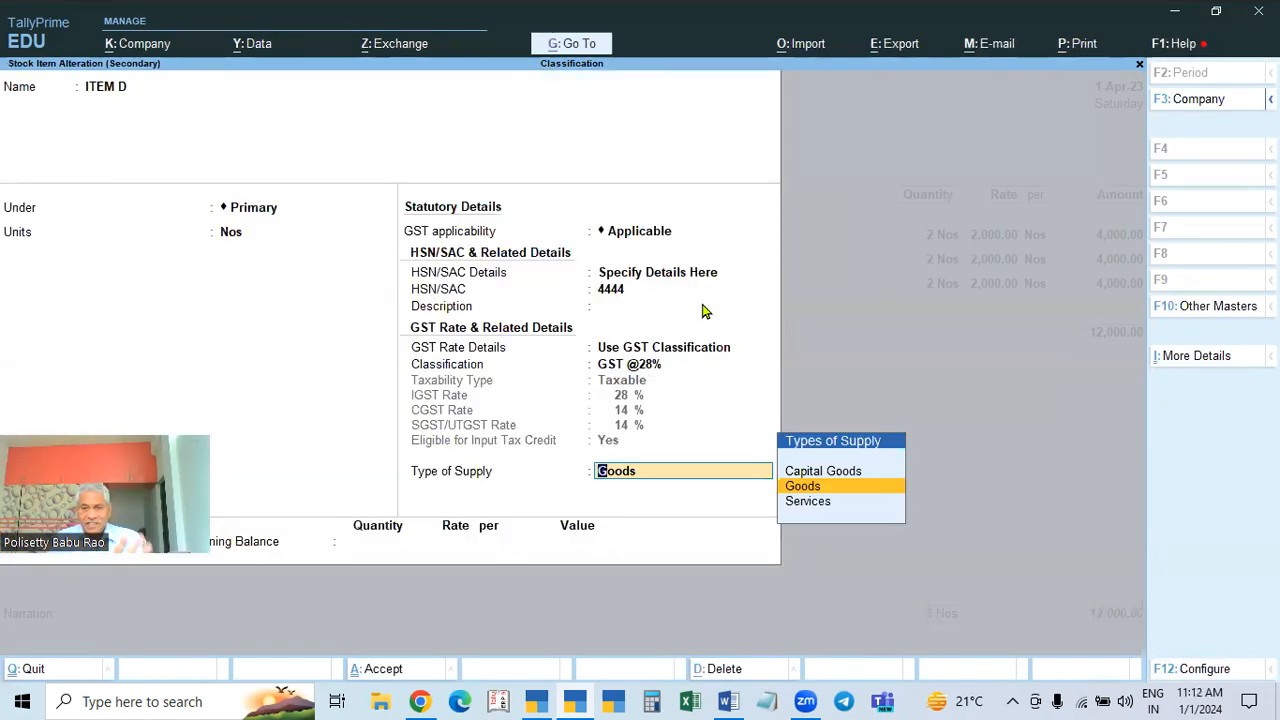
{"action": "key", "text": "Return"}
{"action": "key", "text": "Return"}
{"action": "key", "text": "Return"}
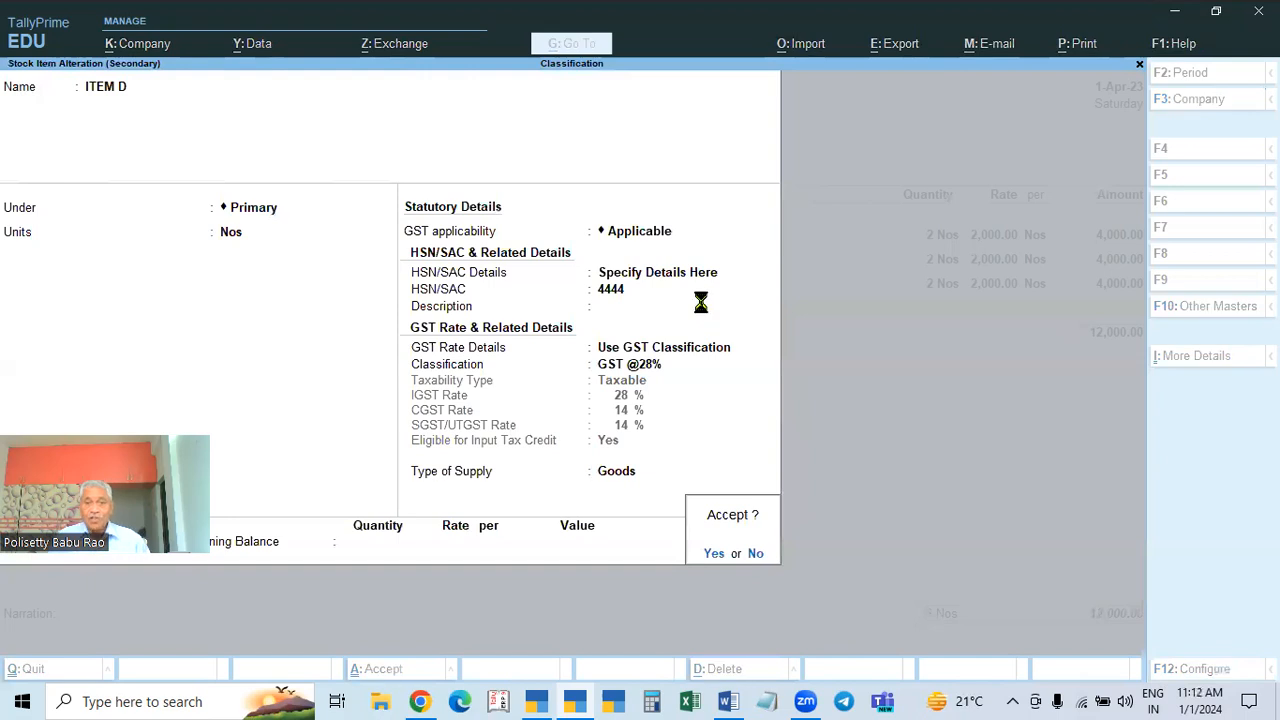
Enter 2 Nos at a rate of 2,000 for ITEM D and accept its GST and HSN/SAC details as per Masters/Company
{"action": "type", "text": "2"}
{"action": "key", "text": "Return"}
{"action": "type", "text": "2000"}
{"action": "key", "text": "Return"}
{"action": "key", "text": "Return"}
{"action": "key", "text": "Return"}
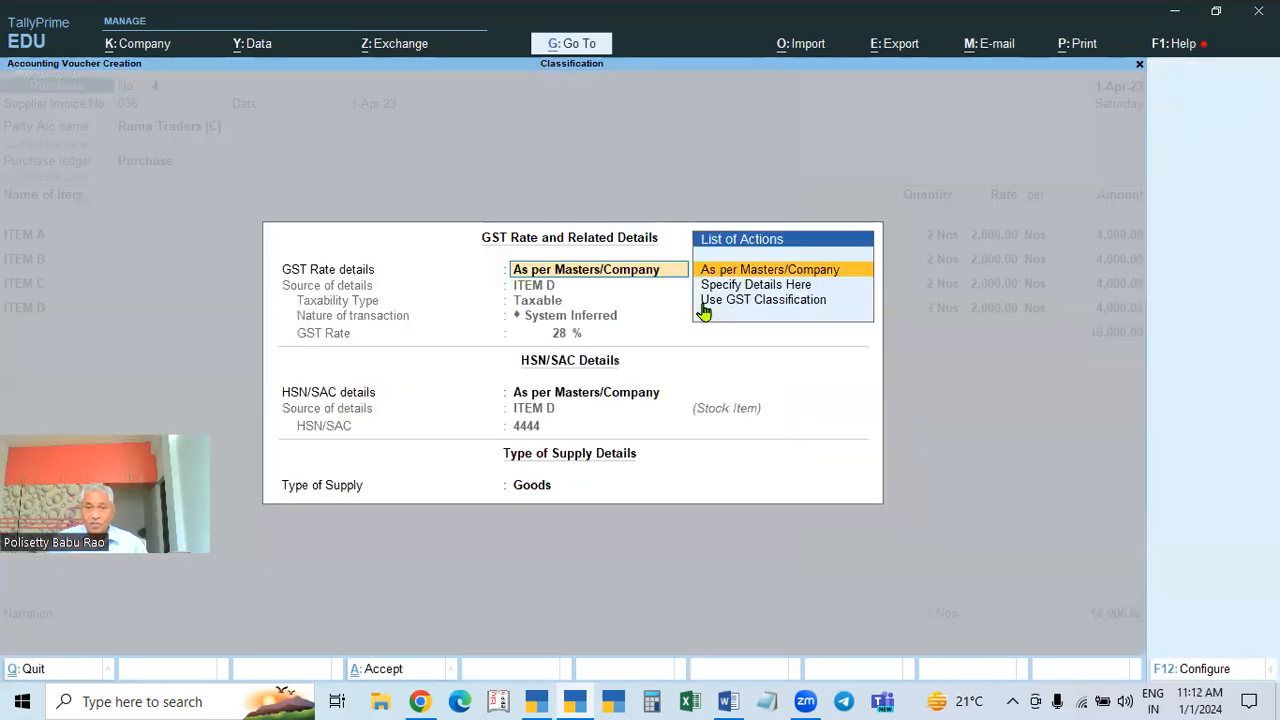
{"action": "key", "text": "Return"}
{"action": "key", "text": "Return"}
{"action": "key", "text": "Return"}
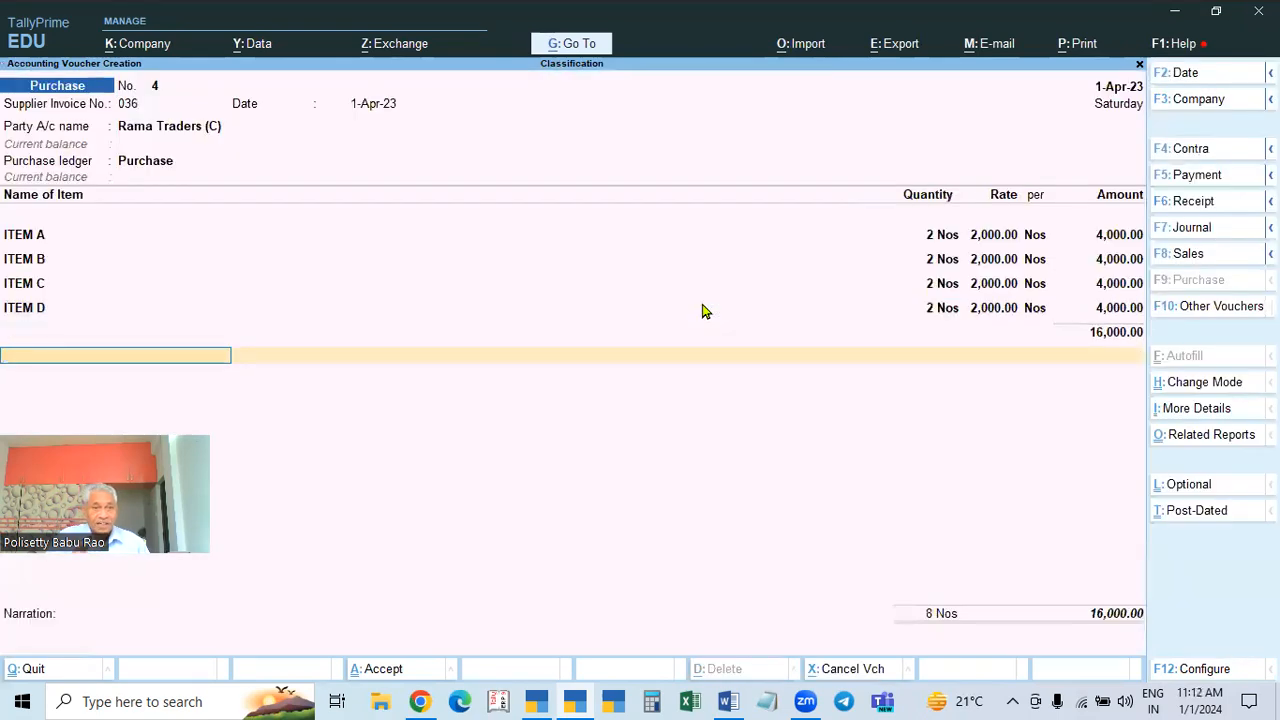
Check the master of the party ledger Rama Traders (C), and return to the line below ITEM D with its entries kept
{"action": "left_click", "coordinate": [172, 130]}
{"action": "key", "text": "ctrl+Return"}
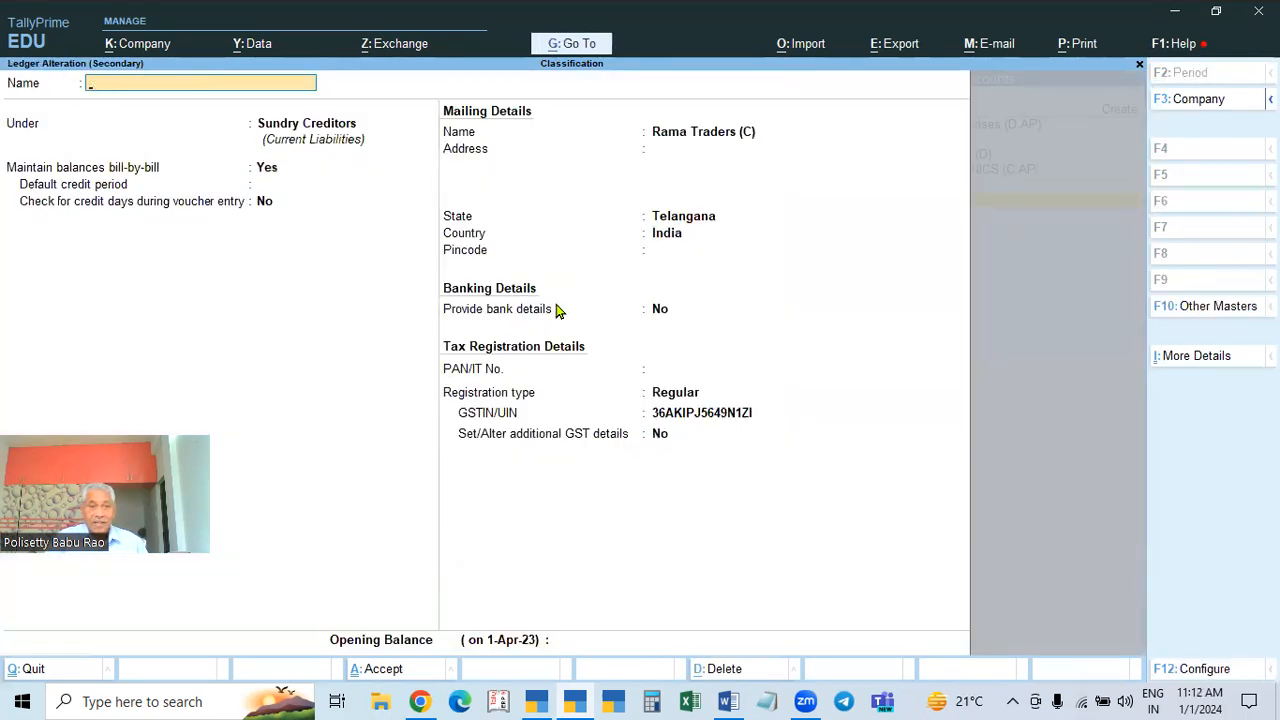
{"action": "key", "text": "Escape"}
{"action": "left_click", "coordinate": [36, 321]}
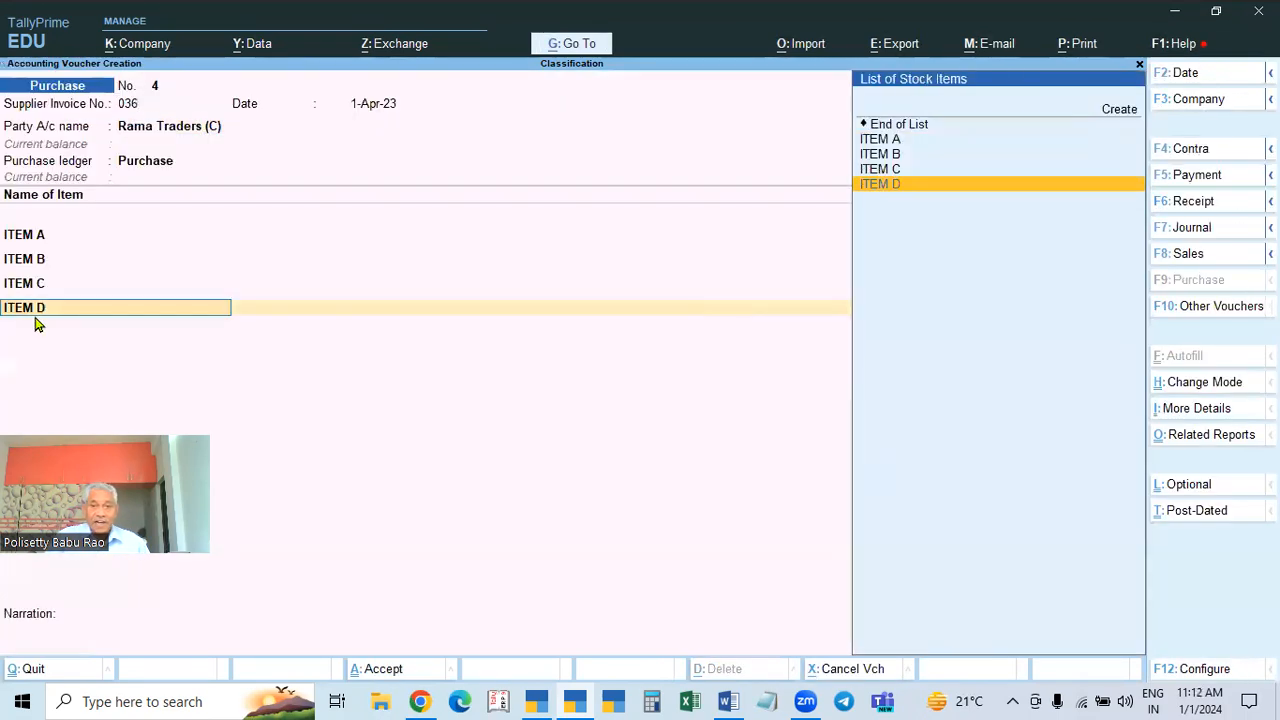
{"action": "key", "text": "Return"}
{"action": "key", "text": "Return"}
{"action": "key", "text": "Return"}
{"action": "key", "text": "Return"}
{"action": "key", "text": "Return"}
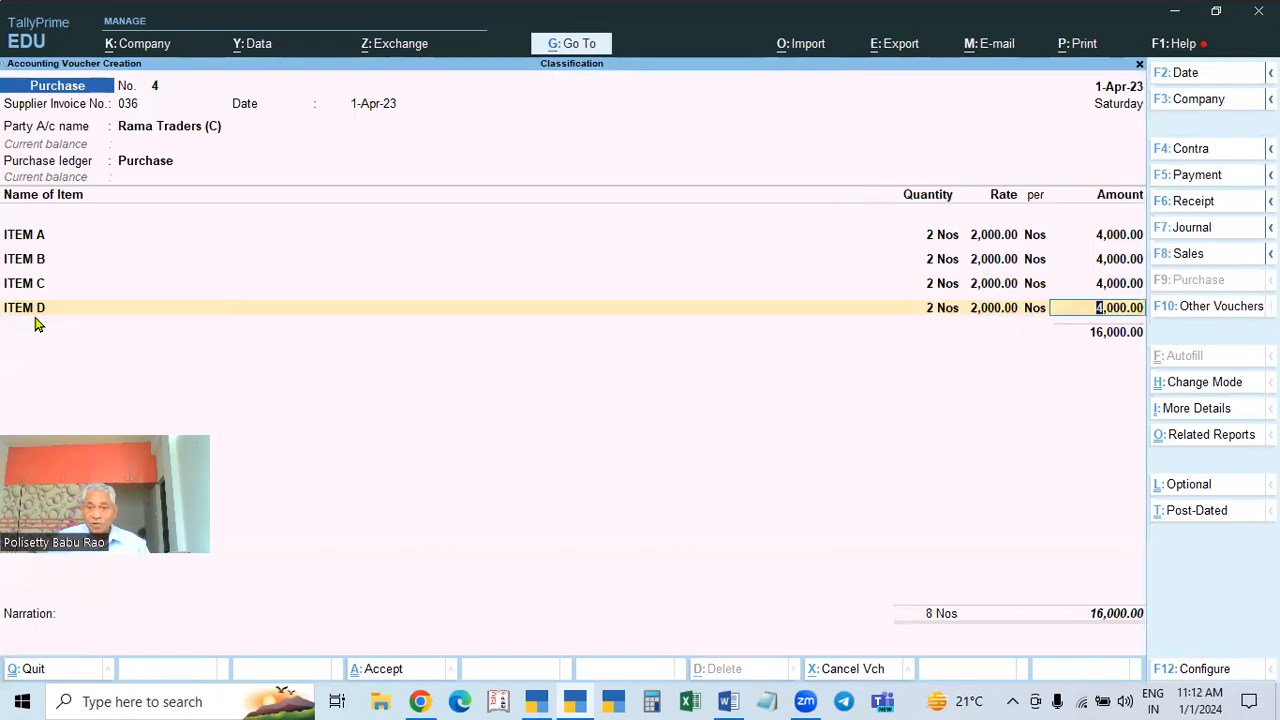
{"action": "key", "text": "Return"}
{"action": "key", "text": "Return"}
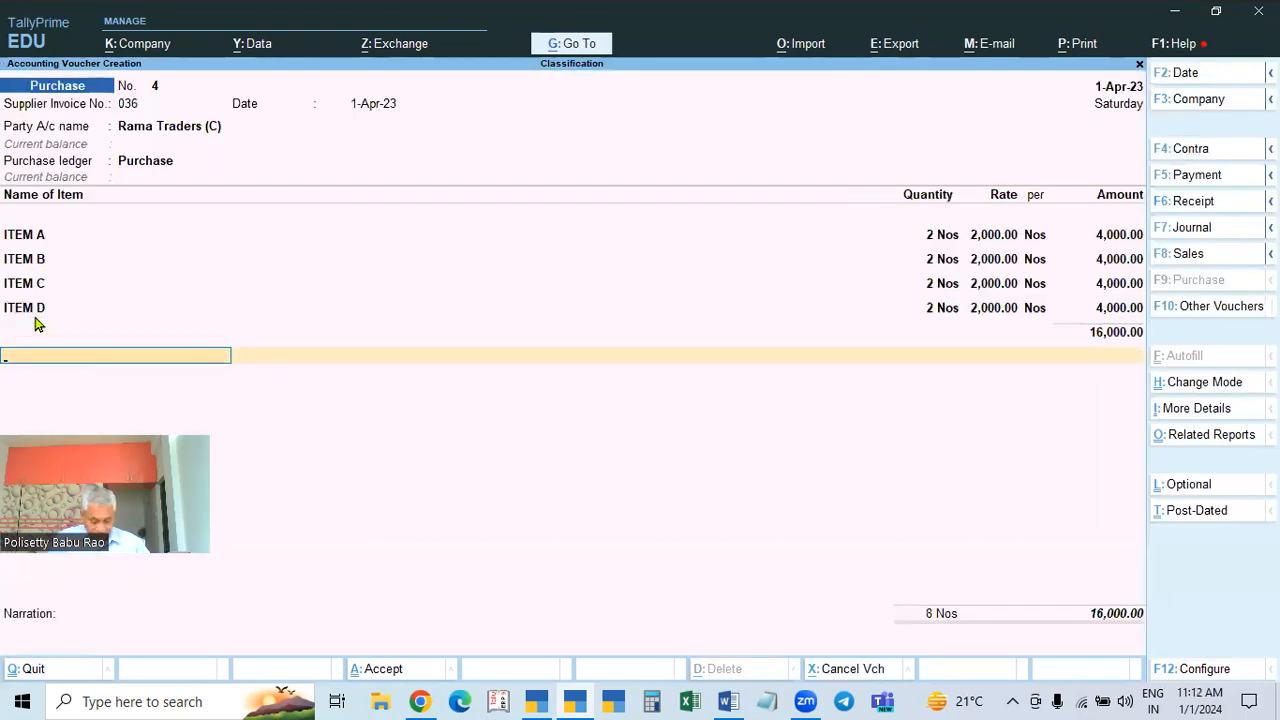
Add the CGST and SGST ledgers below the stock items in the purchase invoice
{"action": "type", "text": "CGS"}
{"action": "key", "text": "Return"}
{"action": "key", "text": "Return"}
{"action": "type", "text": "SGST"}
{"action": "key", "text": "Return"}
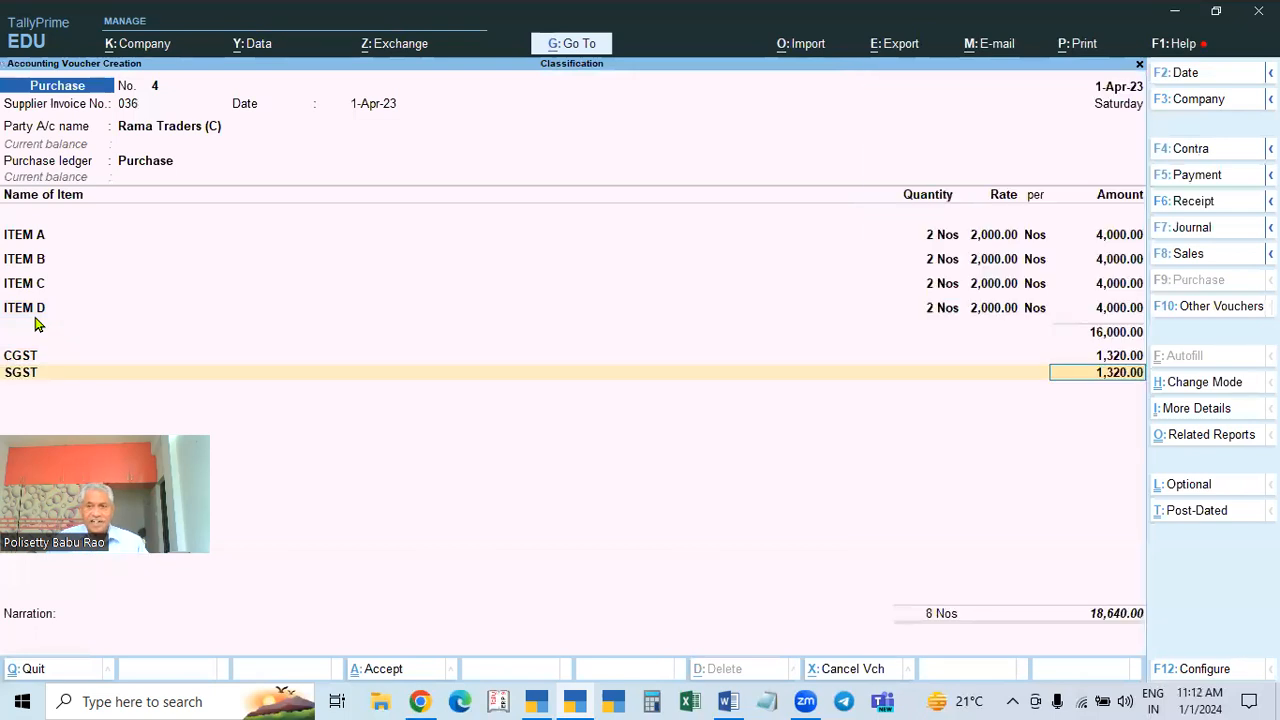
Leave the narration blank and save the purchase invoice
{"action": "key", "text": "Return"}
{"action": "key", "text": "Return"}
{"action": "key", "text": "Return"}
{"action": "key", "text": "Return"}
{"action": "key", "text": "Return"}
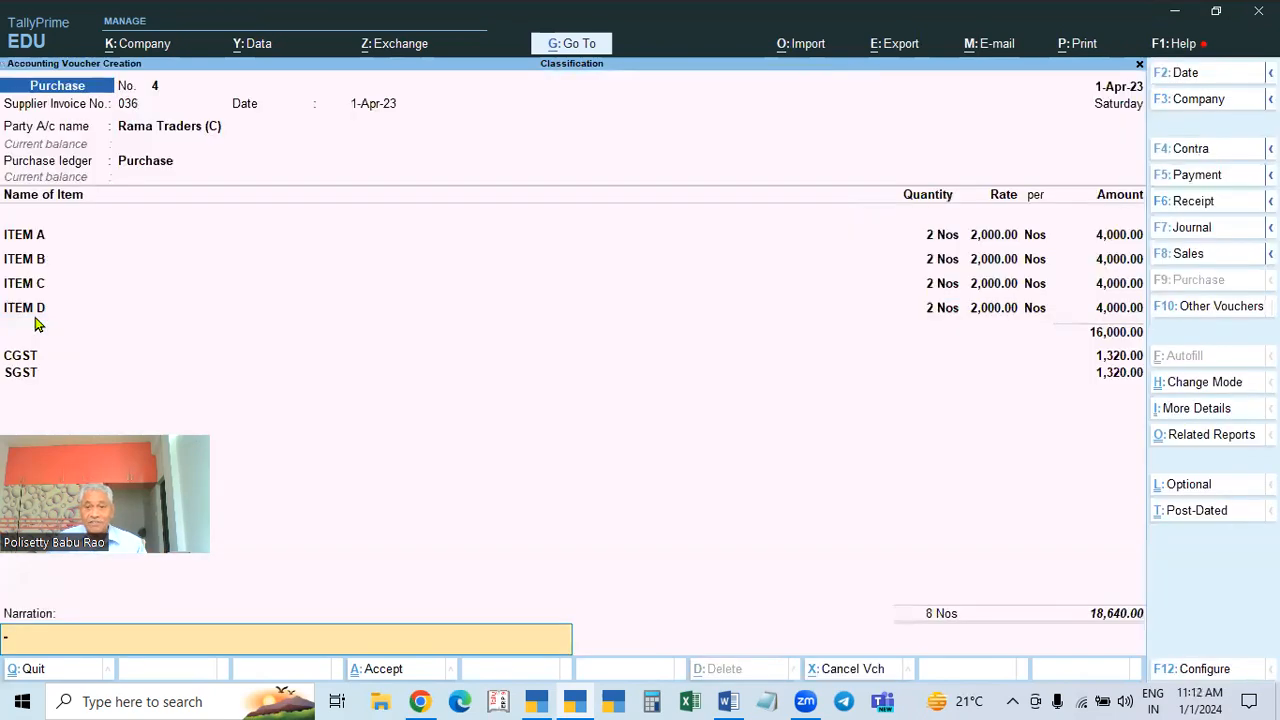
{"action": "key", "text": "Return"}
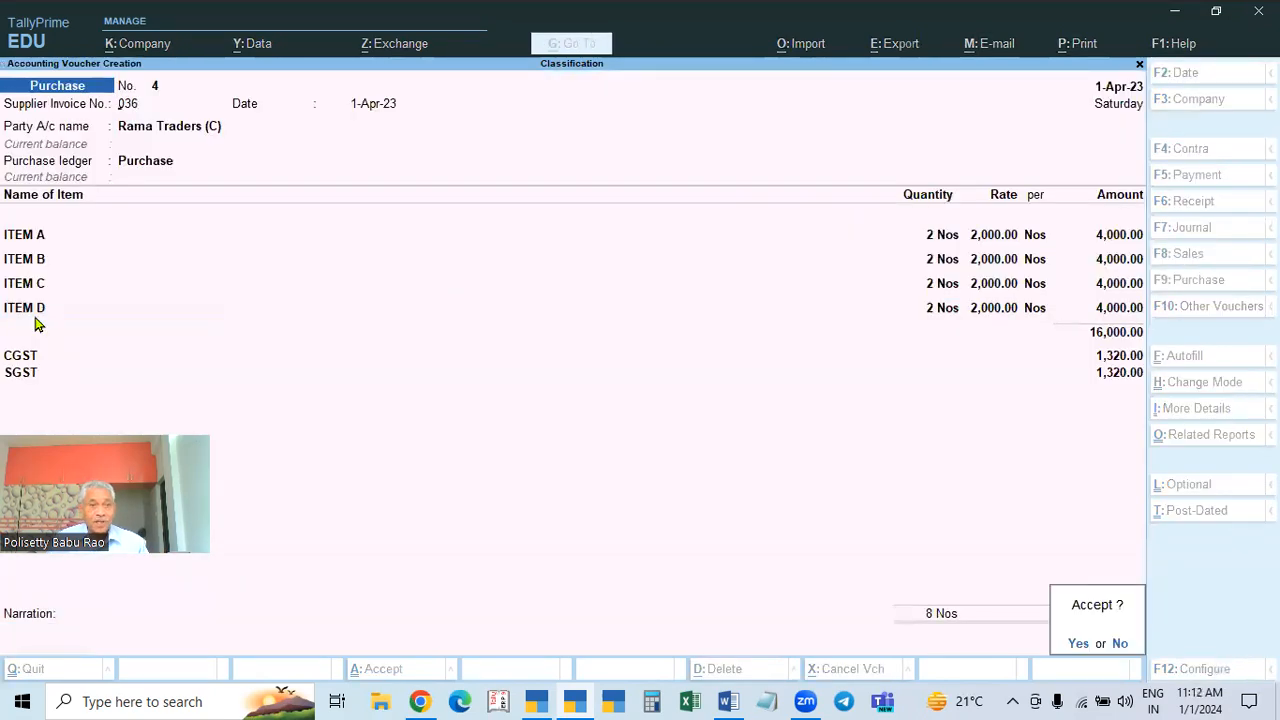
{"action": "key", "text": "Return"}
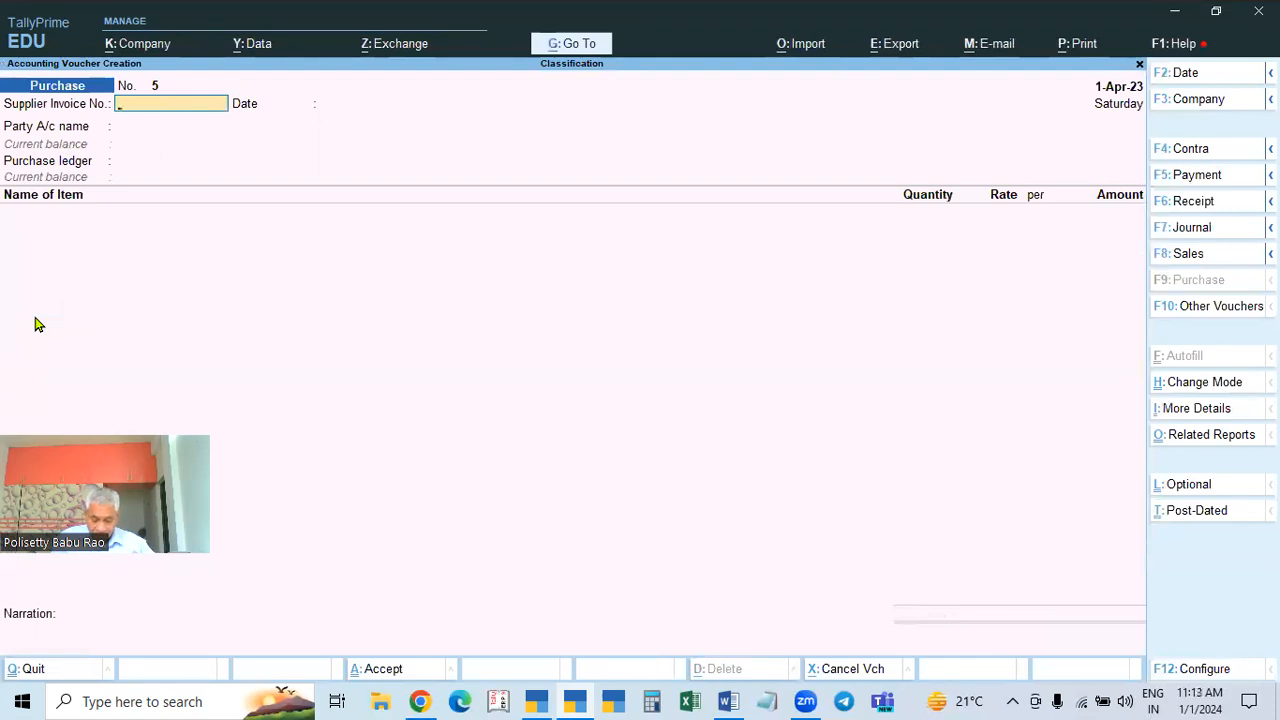
Start a sales voucher for Raghavan Traders (D), leave the dispatch details blank, and choose Sales as the sales ledger
{"action": "key", "text": "F8"}
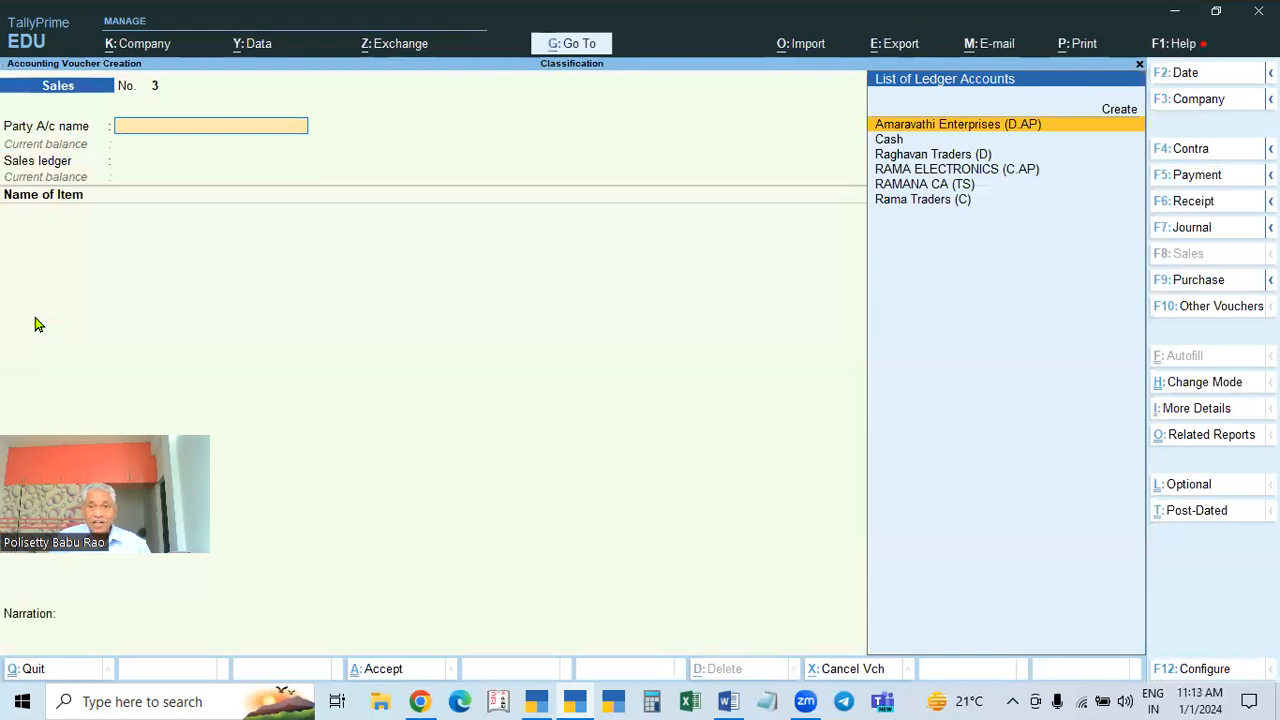
{"action": "left_click", "coordinate": [952, 158]}
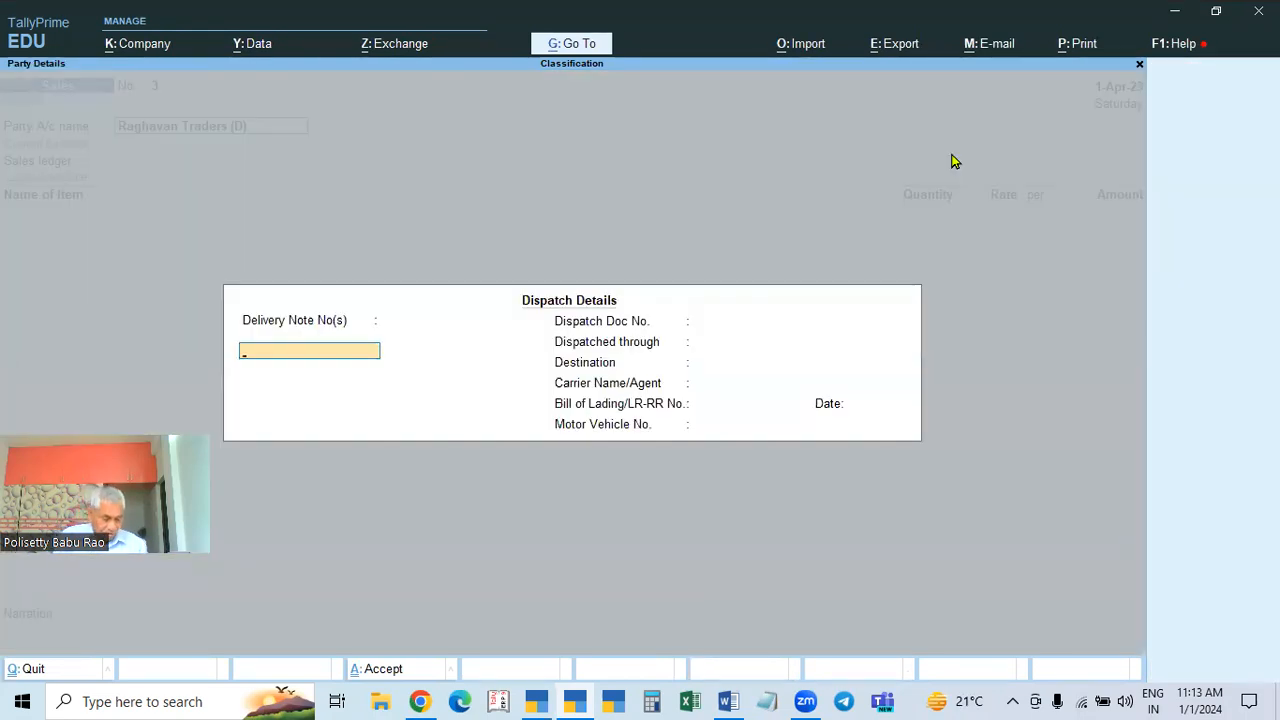
{"action": "key", "text": "ctrl+a"}
{"action": "key", "text": "ctrl+a"}
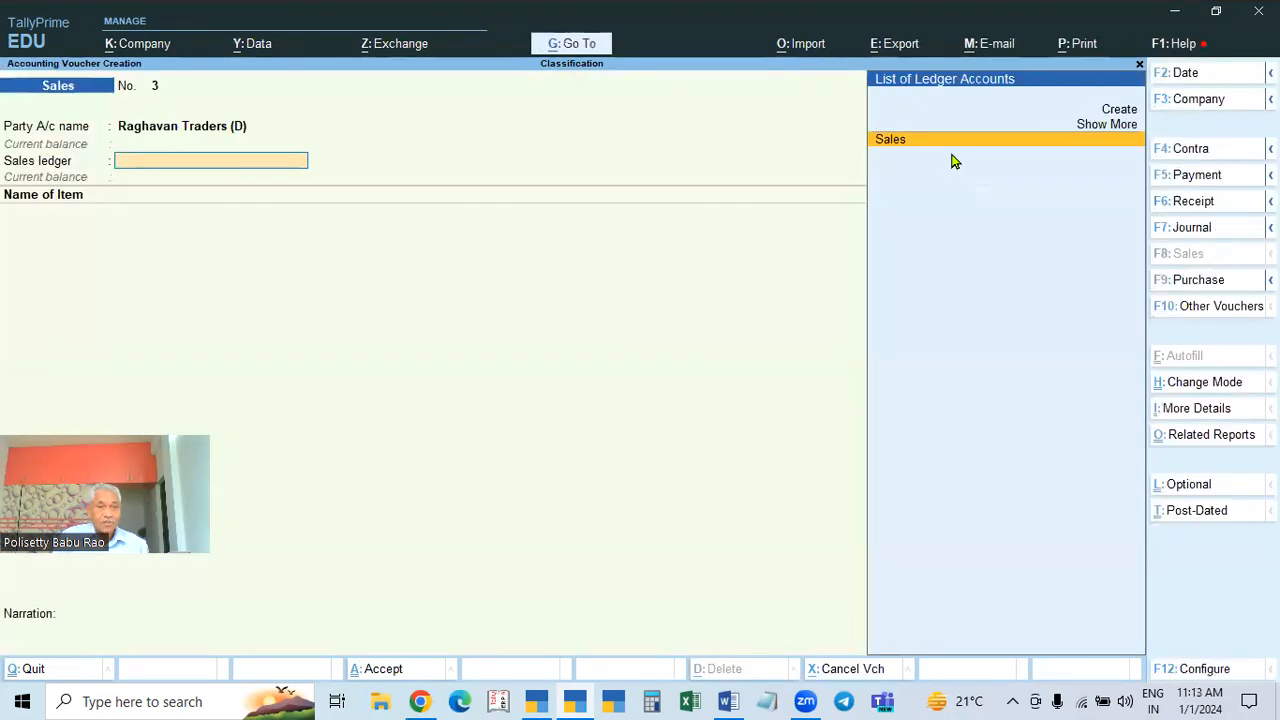
{"action": "key", "text": "Return"}
Check the Sales ledger's master for its HSN/SAC and GST rate settings, and leave it without changes
{"action": "key", "text": "BackSpace"}
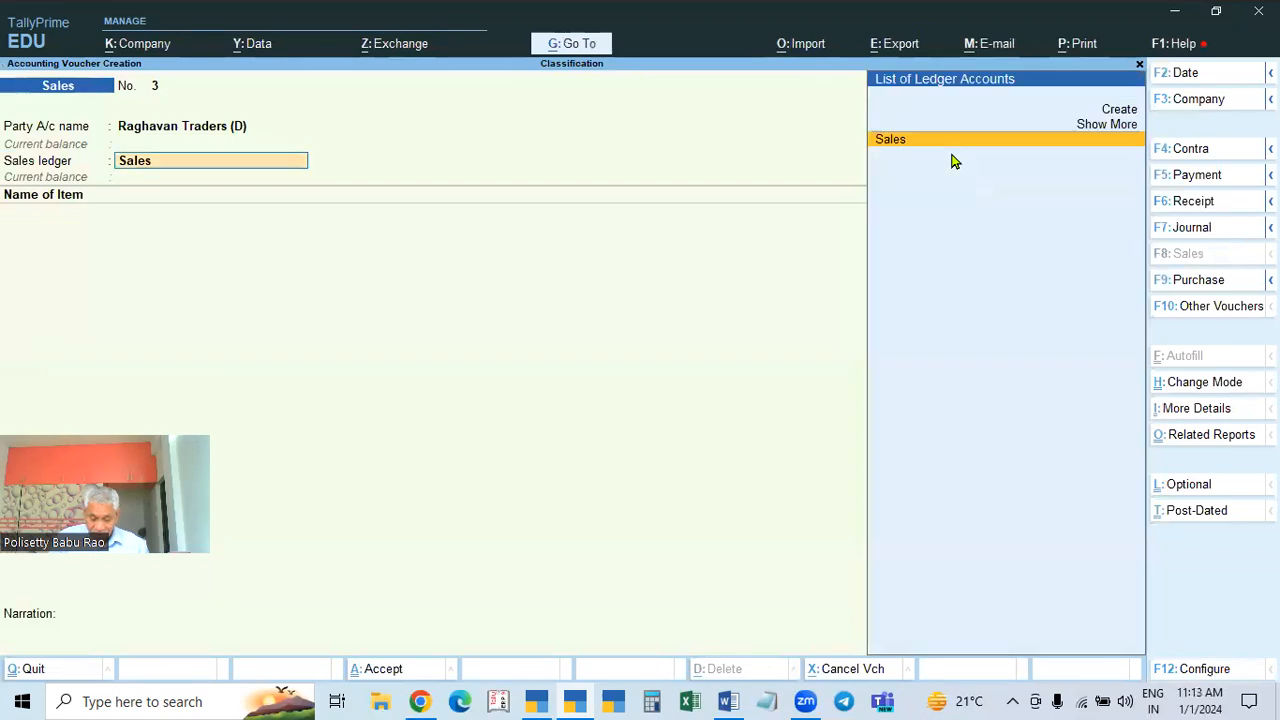
{"action": "key", "text": "ctrl+Return"}
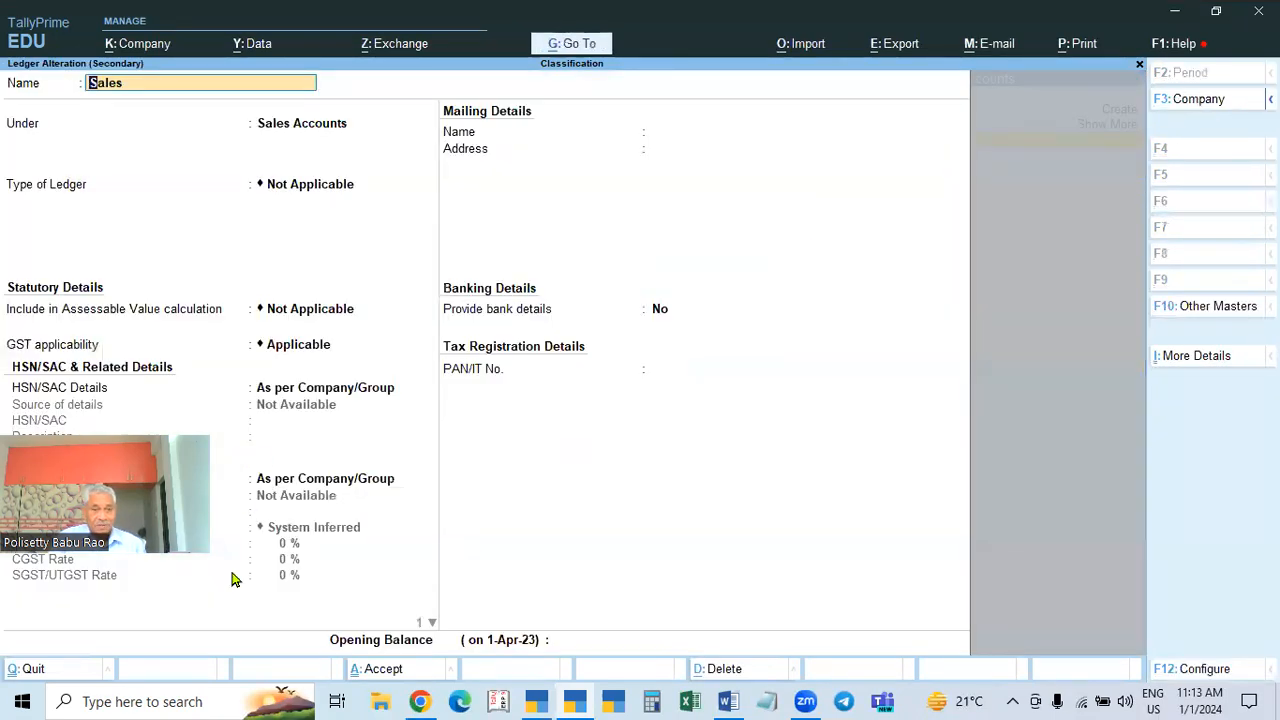
{"action": "key", "text": "Escape"}
{"action": "key", "text": "Escape"}
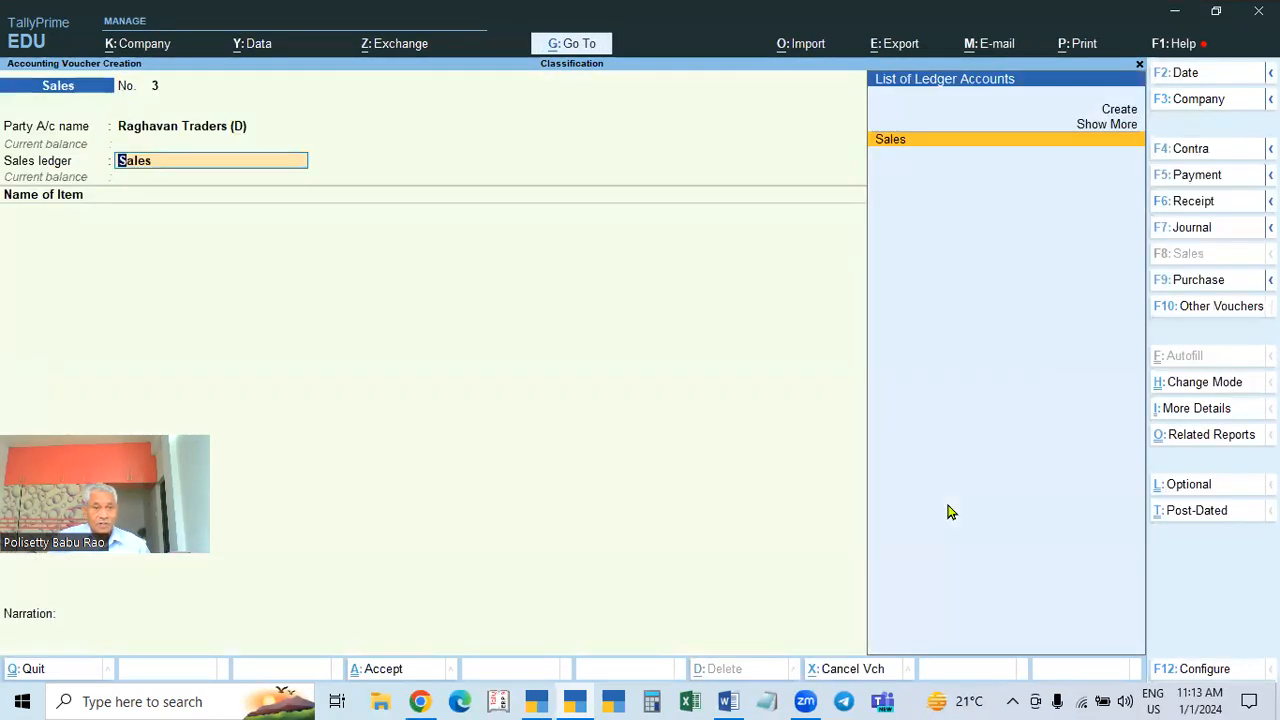
Add ITEM A to the sales voucher with 1 Nos at 2,500, accepting its GST details as per Masters/Company
{"action": "key", "text": "Return"}
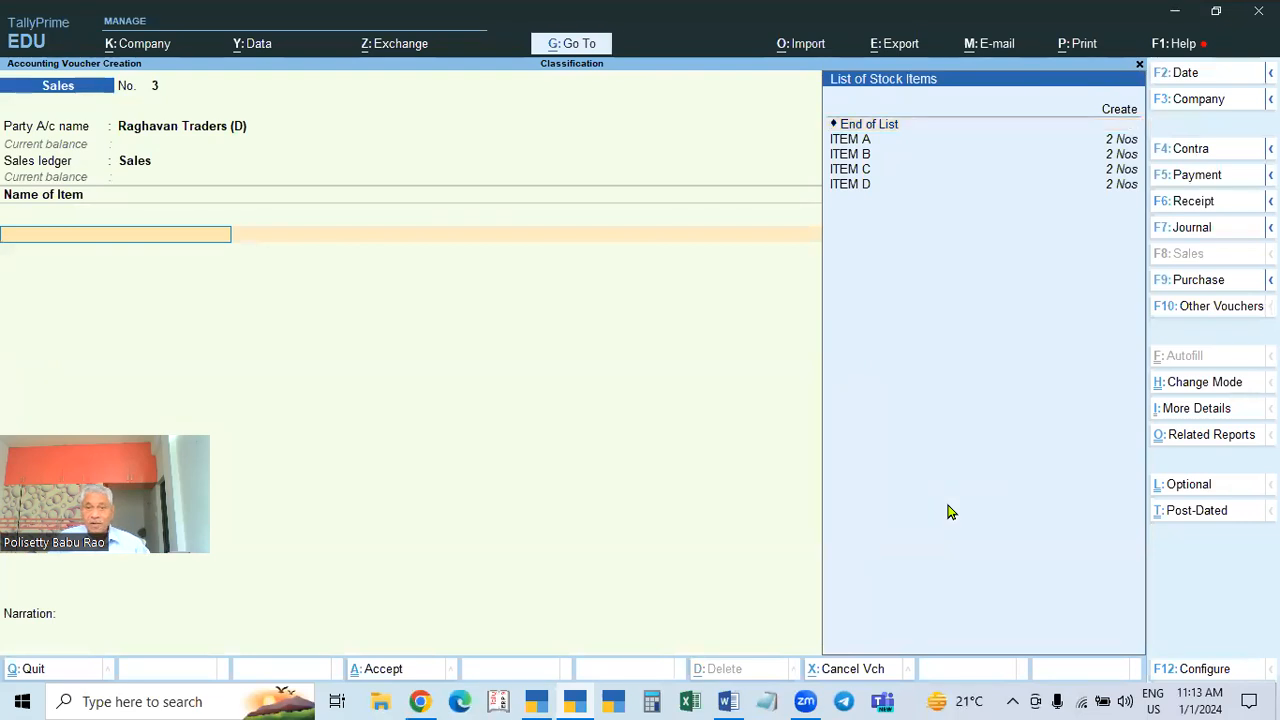
{"action": "key", "text": "Down"}
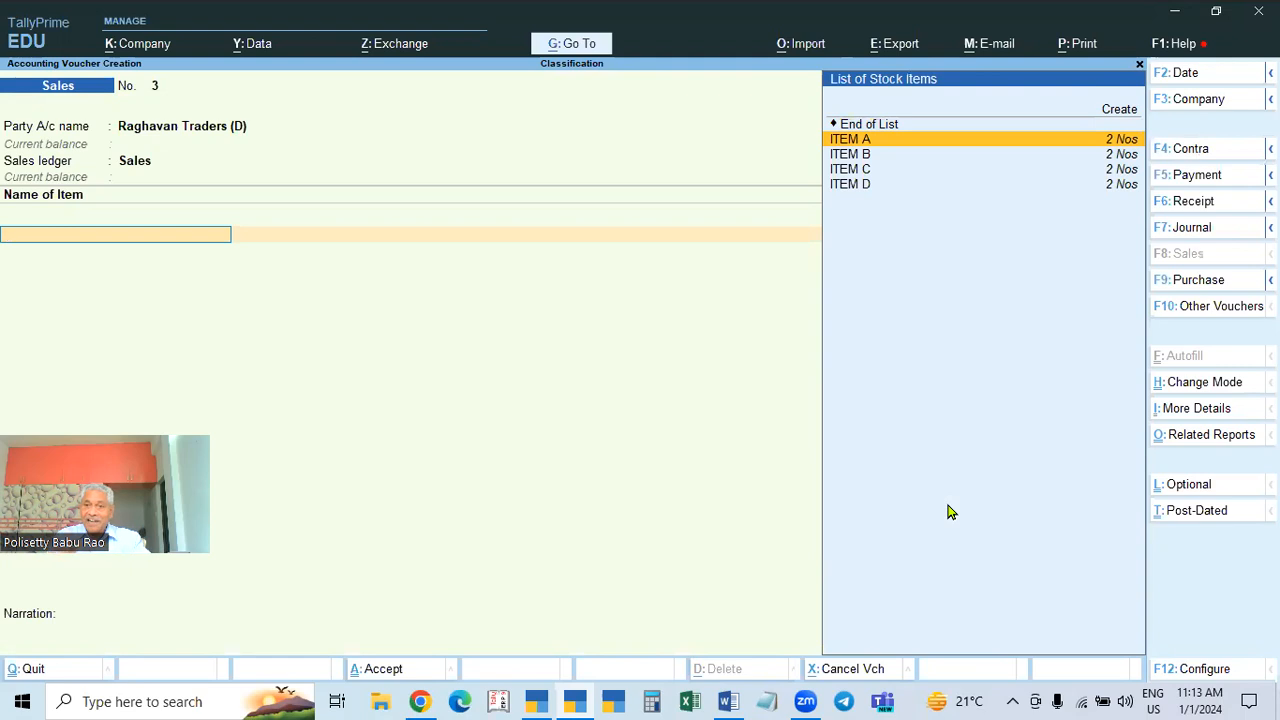
{"action": "key", "text": "Return"}
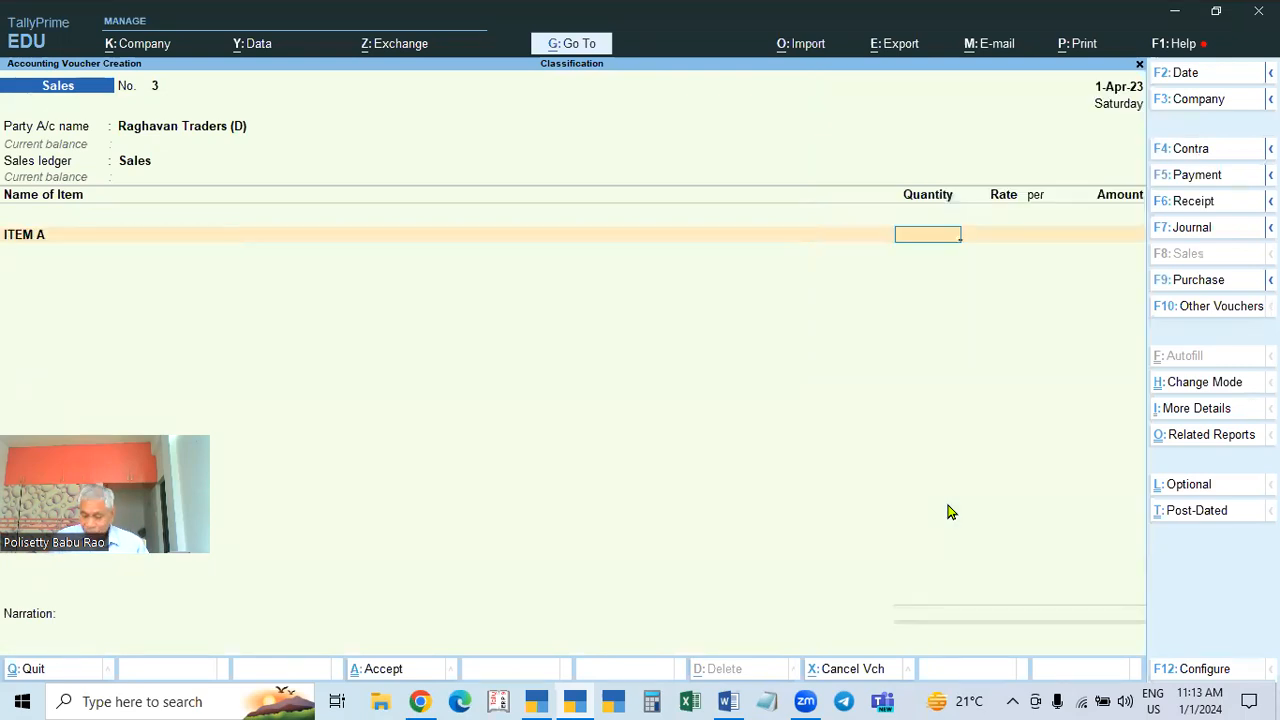
{"action": "type", "text": "1"}
{"action": "key", "text": "Return"}
{"action": "type", "text": "2,500"}
{"action": "key", "text": "Return"}
{"action": "key", "text": "Return"}
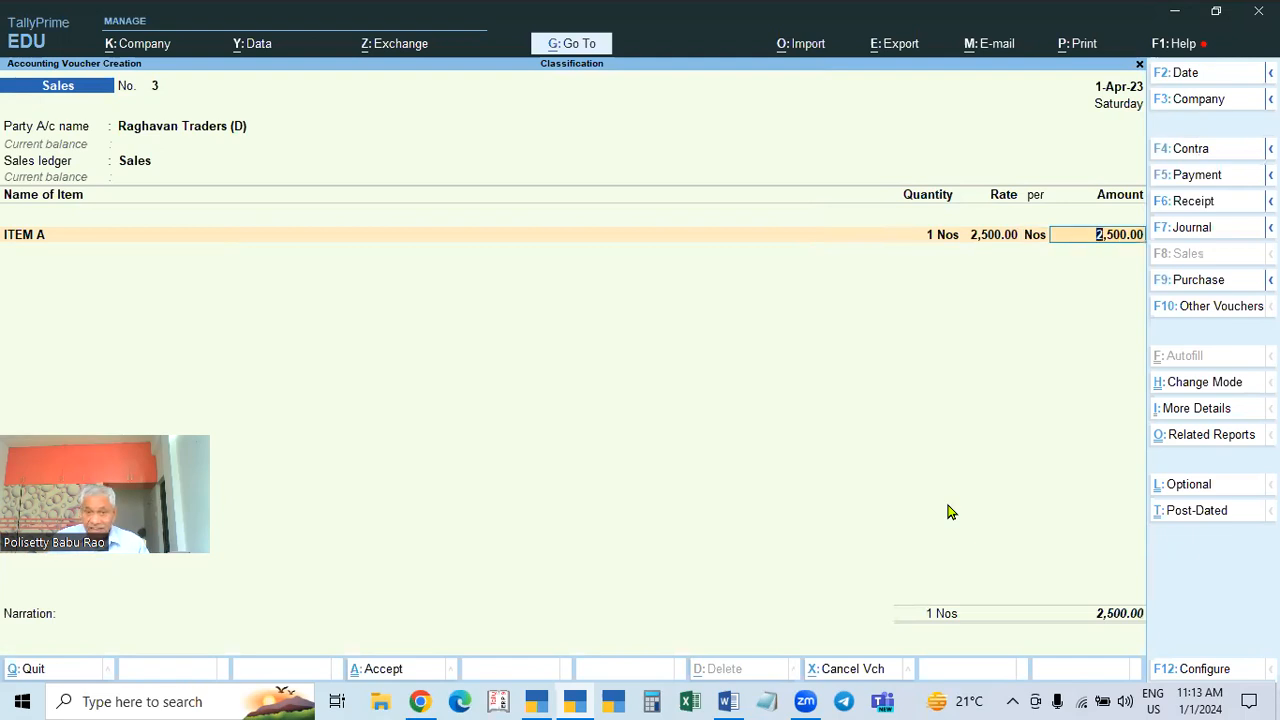
{"action": "key", "text": "Return"}
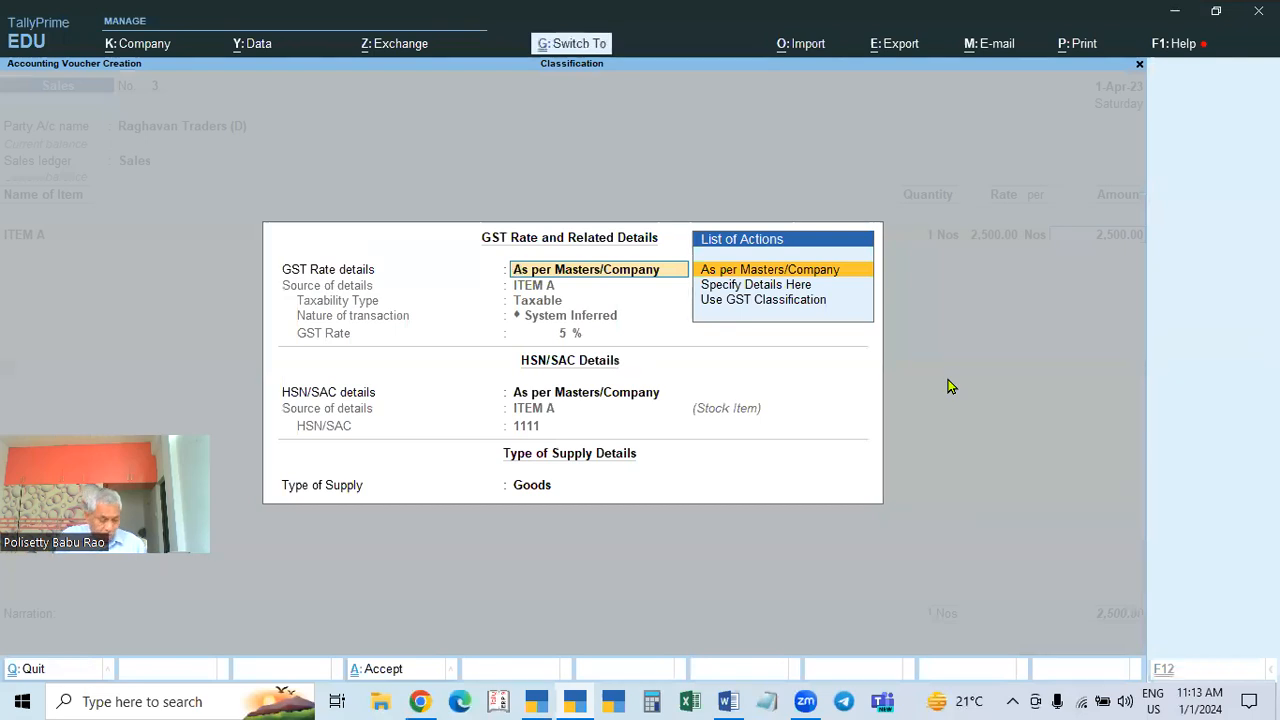
{"action": "key", "text": "Return"}
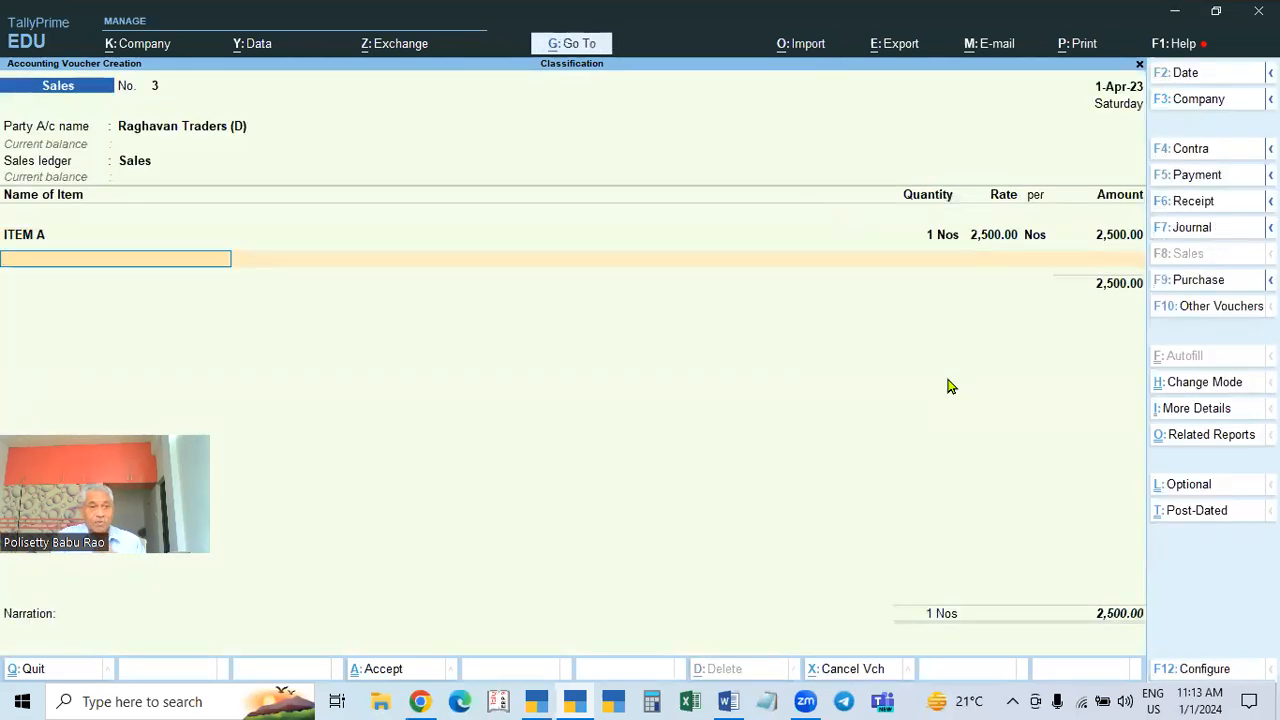
Add ITEM B to the sales voucher with 1 Nos at 2,600, accepting its GST details as per Masters/Company
{"action": "key", "text": "Down"}
{"action": "key", "text": "Down"}
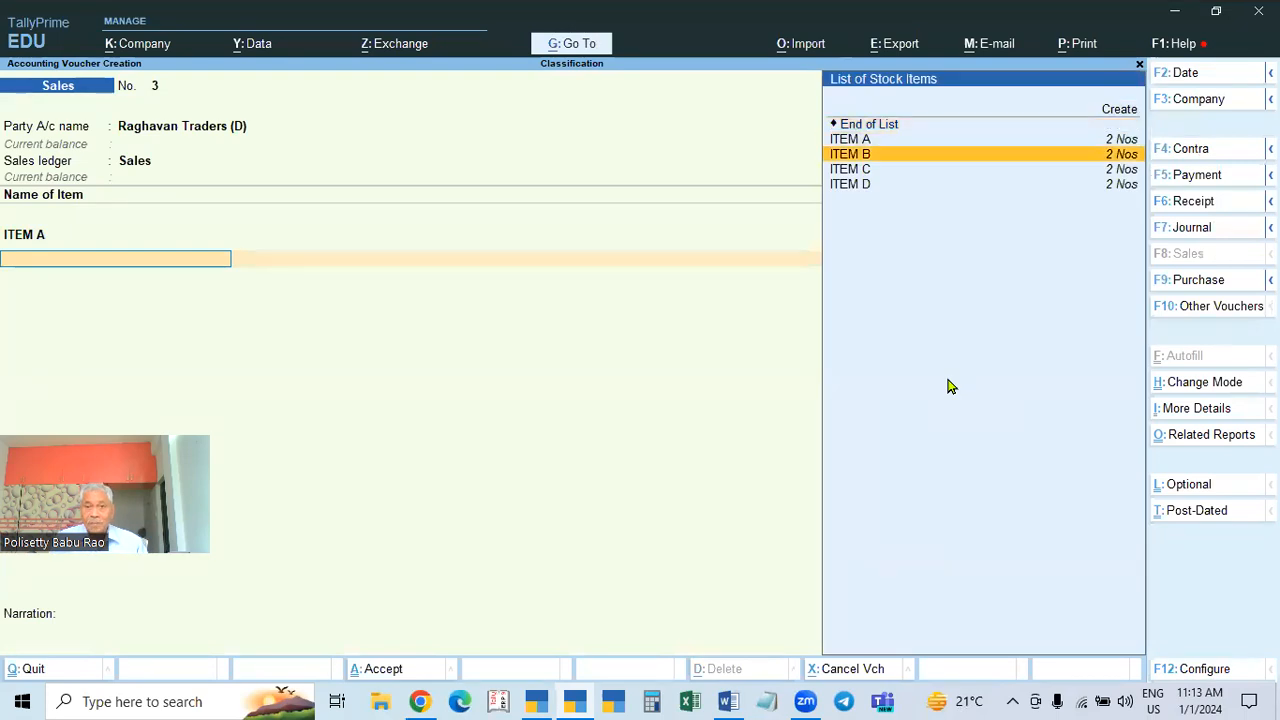
{"action": "key", "text": "Return"}
{"action": "type", "text": "1"}
{"action": "key", "text": "Return"}
{"action": "type", "text": "2,600"}
{"action": "key", "text": "Return"}
{"action": "key", "text": "Return"}
{"action": "key", "text": "Return"}
{"action": "key", "text": "Return"}
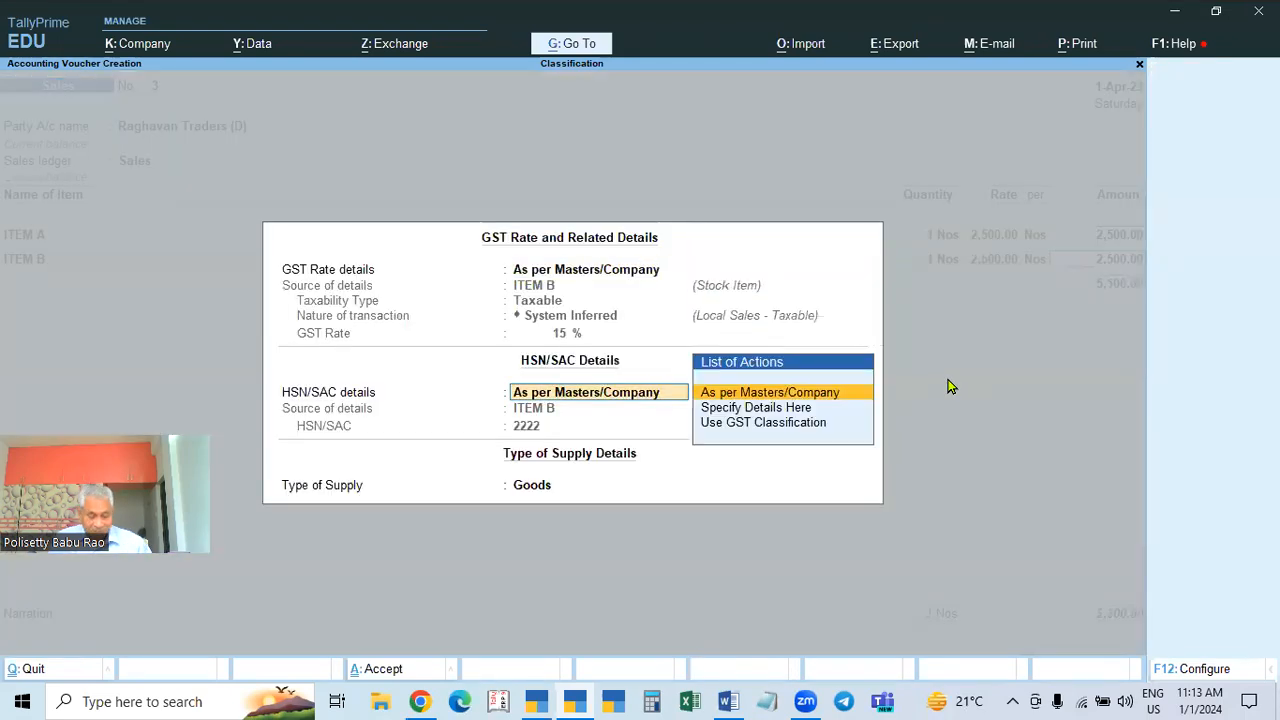
{"action": "key", "text": "ctrl+a"}
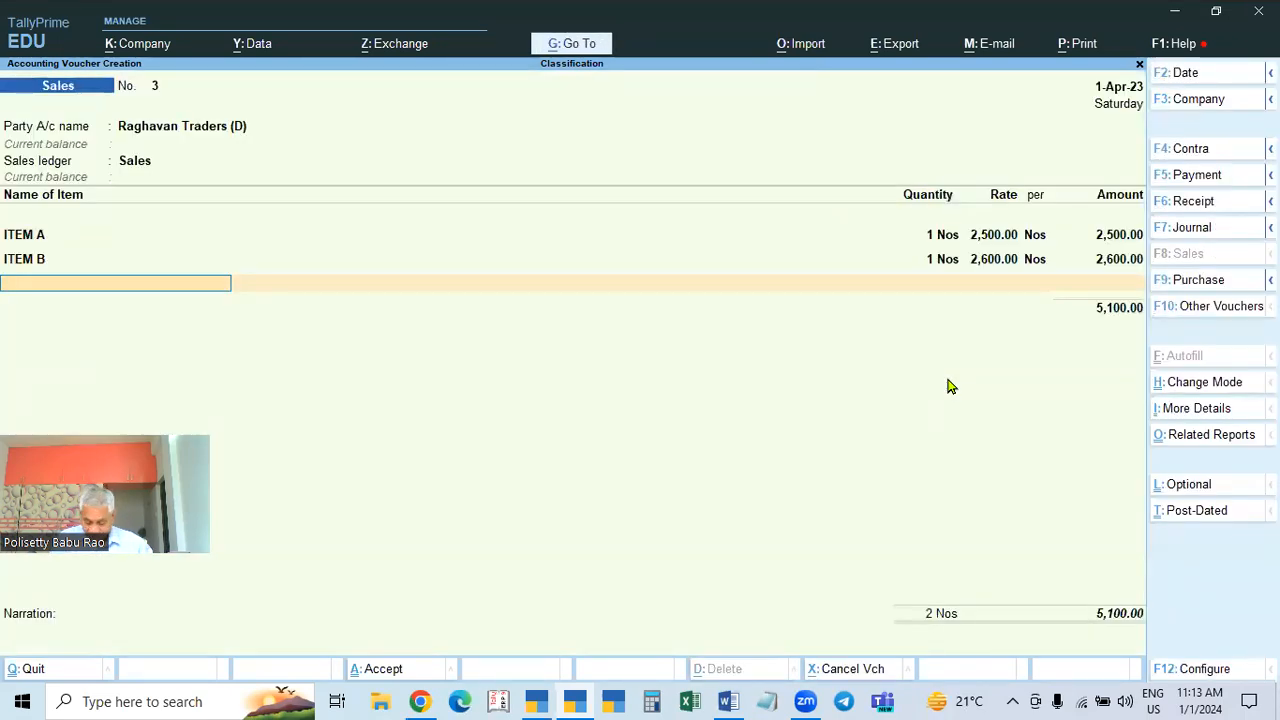
Add ITEM C to the sales voucher with 1 Nos at 2,800, accepting its GST details as per Masters/Company
{"action": "key", "text": "Down"}
{"action": "key", "text": "Down"}
{"action": "key", "text": "Down"}
{"action": "key", "text": "Down"}
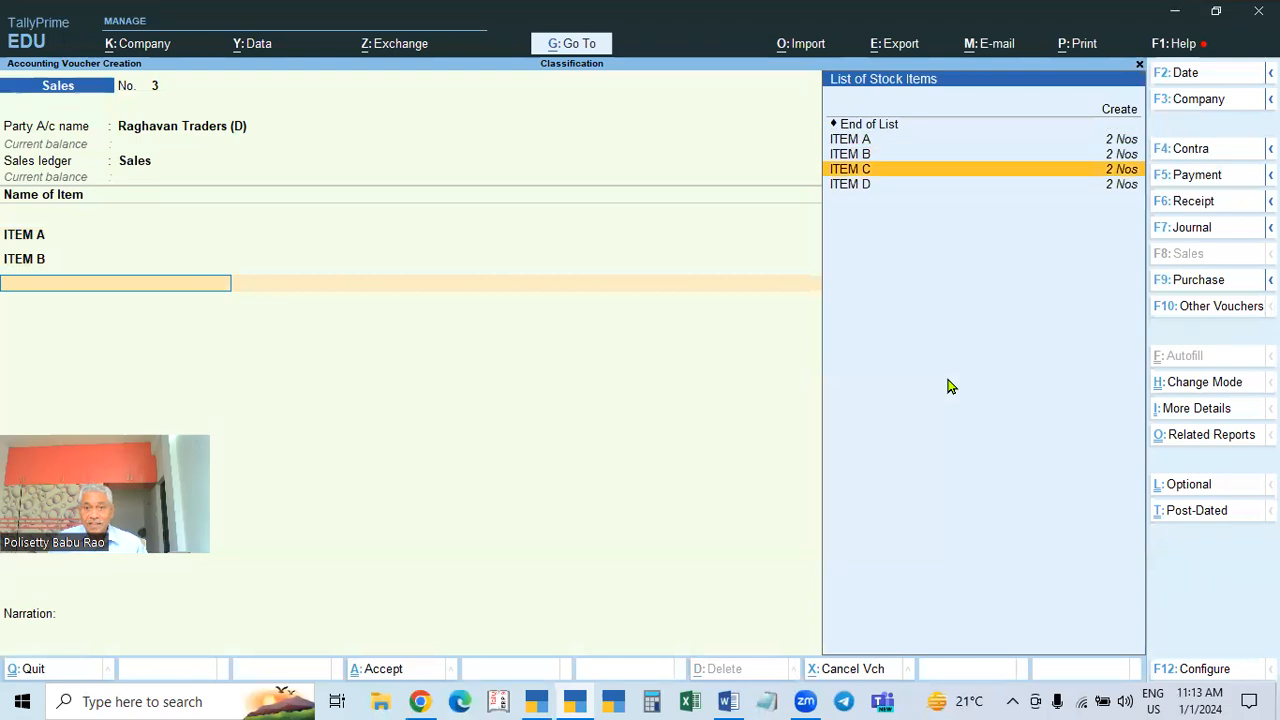
{"action": "key", "text": "Return"}
{"action": "type", "text": "1 Nos"}
{"action": "key", "text": "Return"}
{"action": "type", "text": "2,800"}
{"action": "key", "text": "Return"}
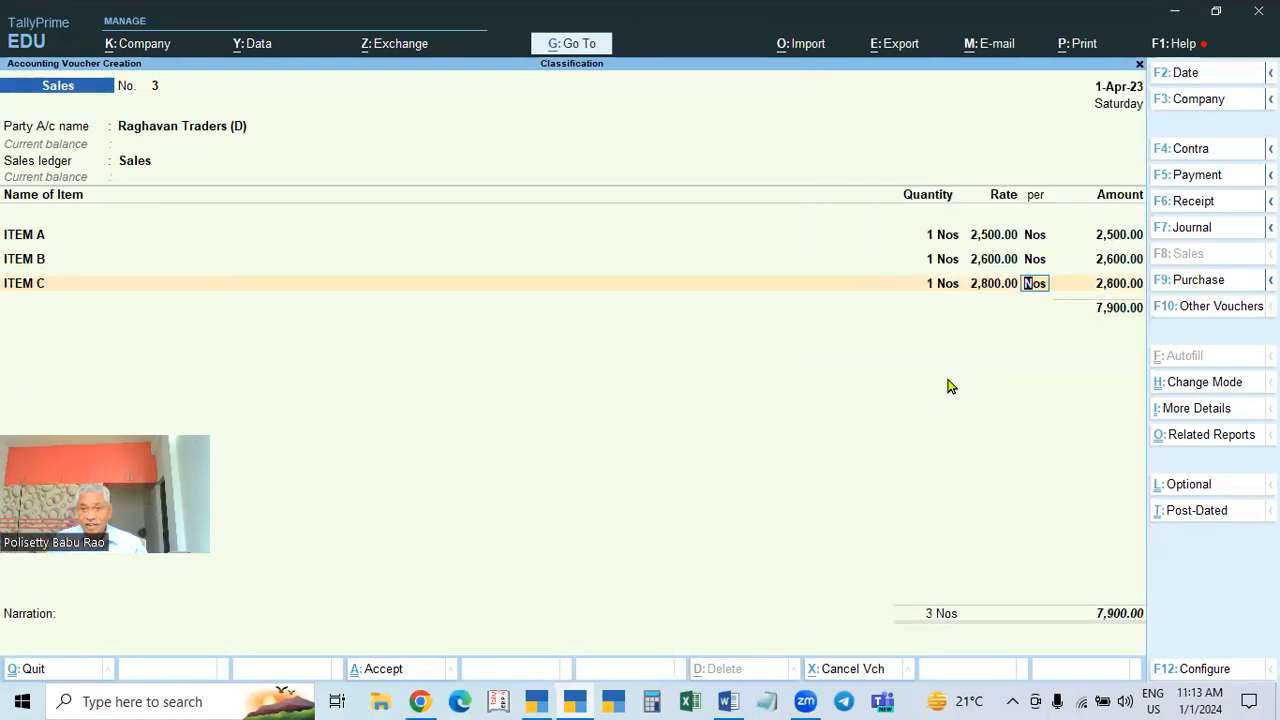
{"action": "key", "text": "Return"}
{"action": "key", "text": "Return"}
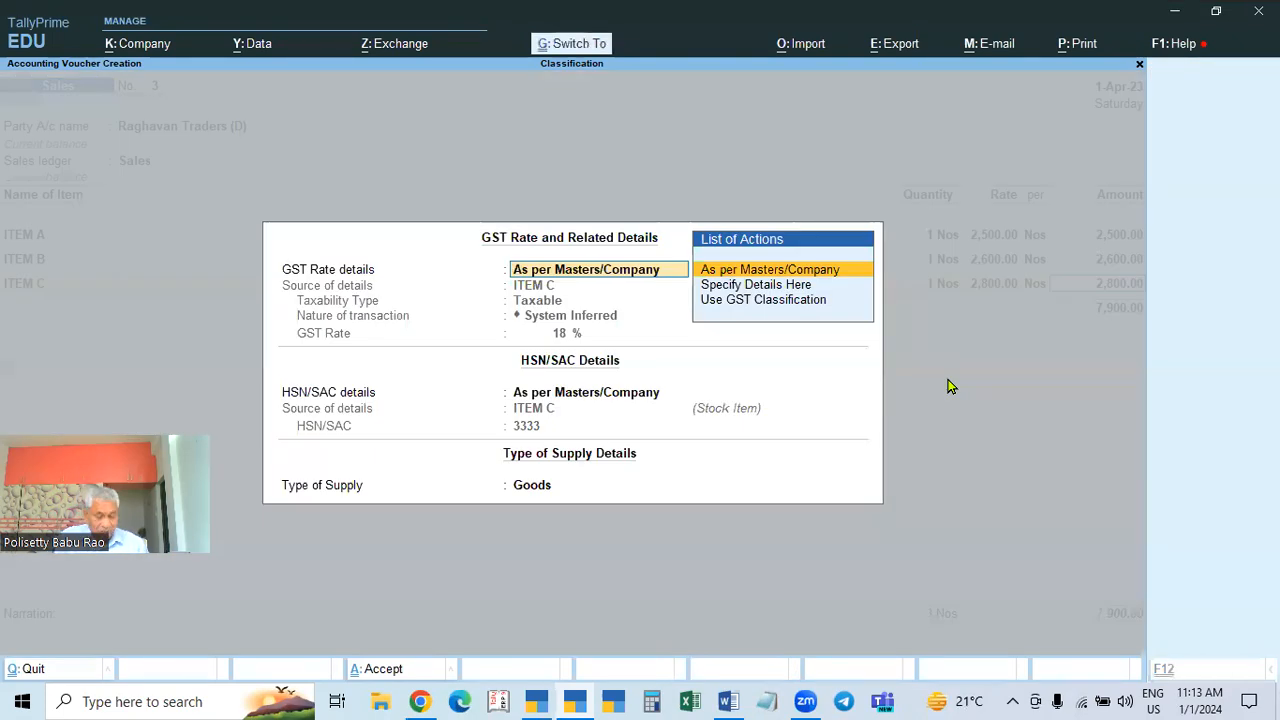
{"action": "key", "text": "ctrl+a"}
Add ITEM D to the sales voucher with 1 Nos at 2,900, accepting its GST details as per Masters/Company
{"action": "key", "text": "Down"}
{"action": "key", "text": "Down"}
{"action": "key", "text": "Down"}
{"action": "key", "text": "Down"}
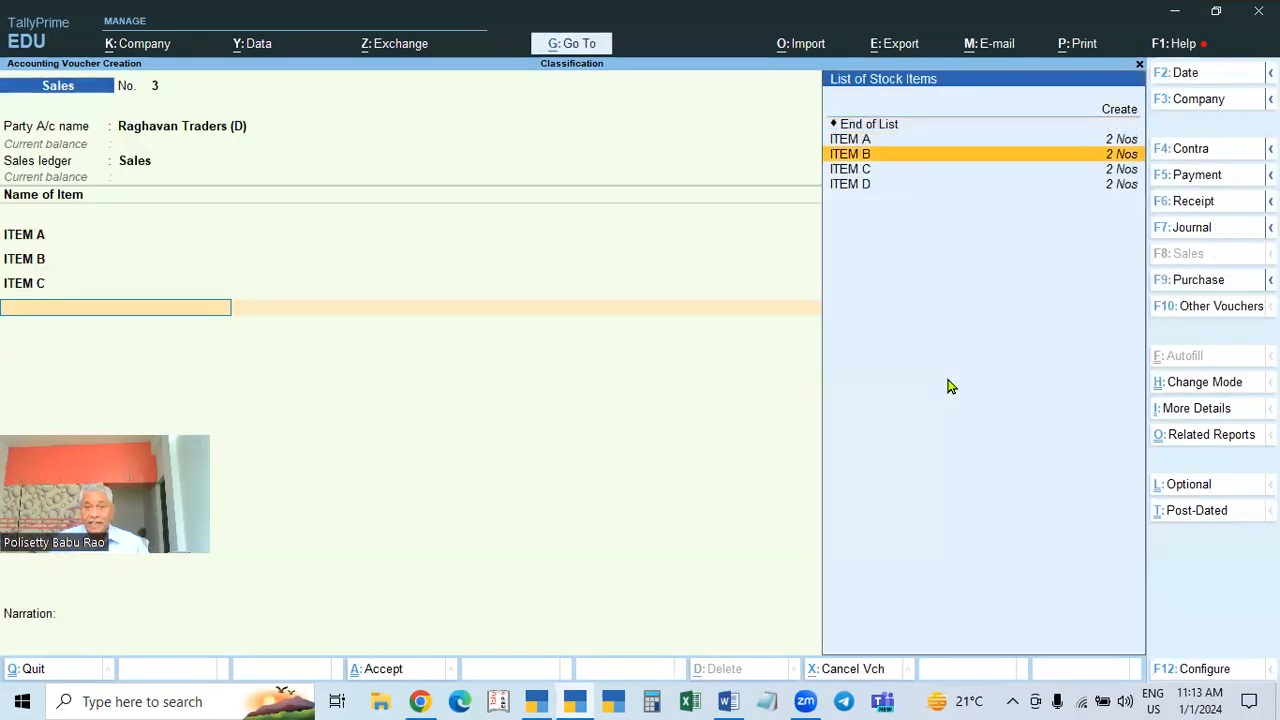
{"action": "key", "text": "Return"}
{"action": "type", "text": "1"}
{"action": "key", "text": "Return"}
{"action": "type", "text": "2900"}
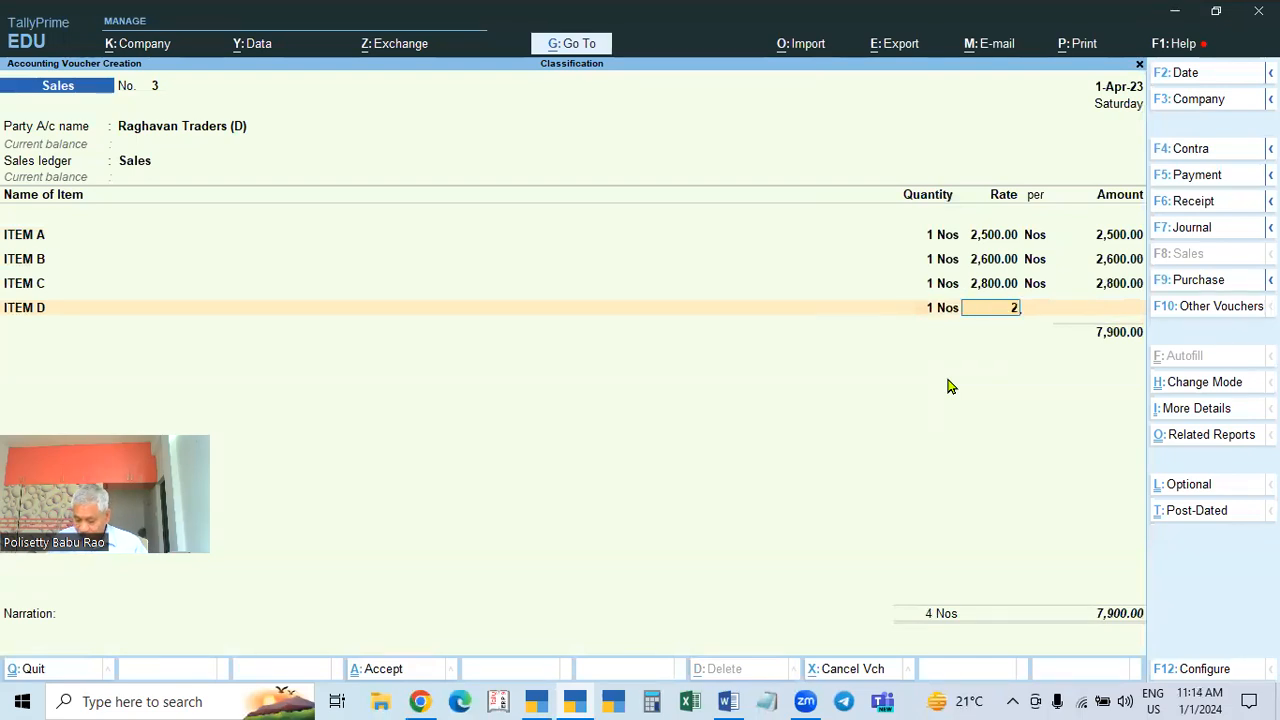
{"action": "key", "text": "Return"}
{"action": "key", "text": "Return"}
{"action": "key", "text": "Return"}
{"action": "key", "text": "Return"}
{"action": "key", "text": "Return"}
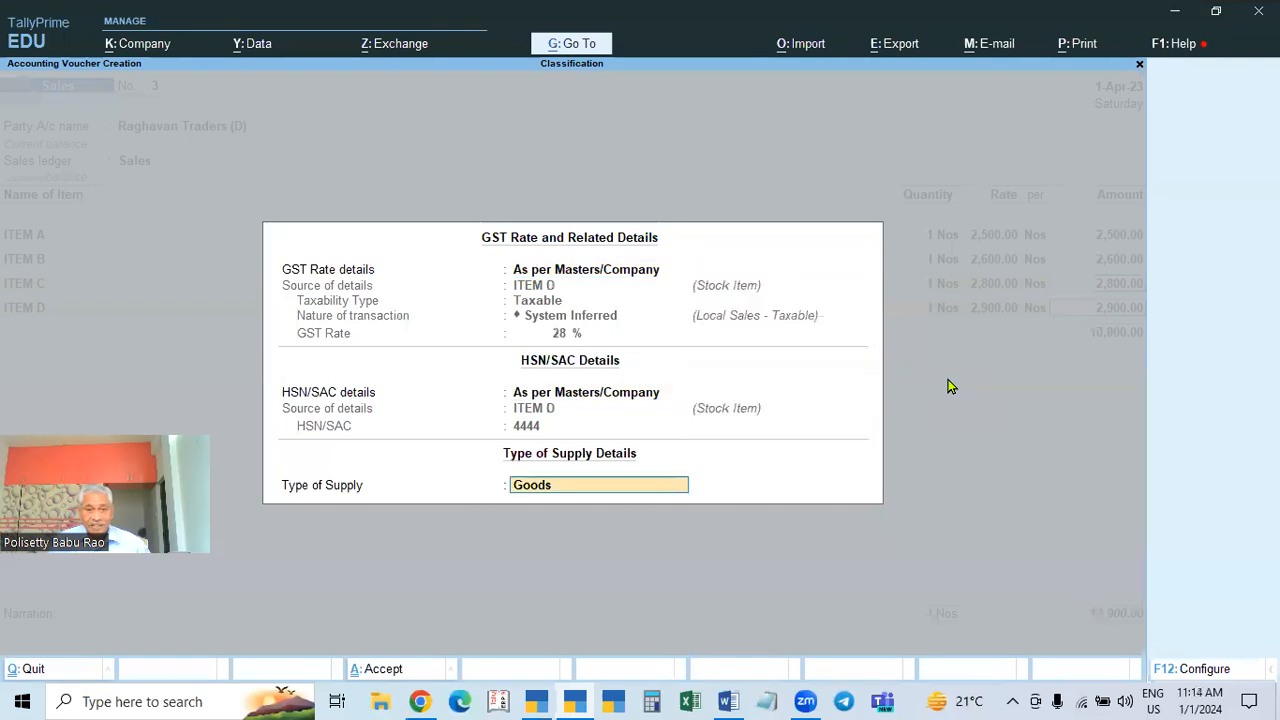
{"action": "key", "text": "Return"}
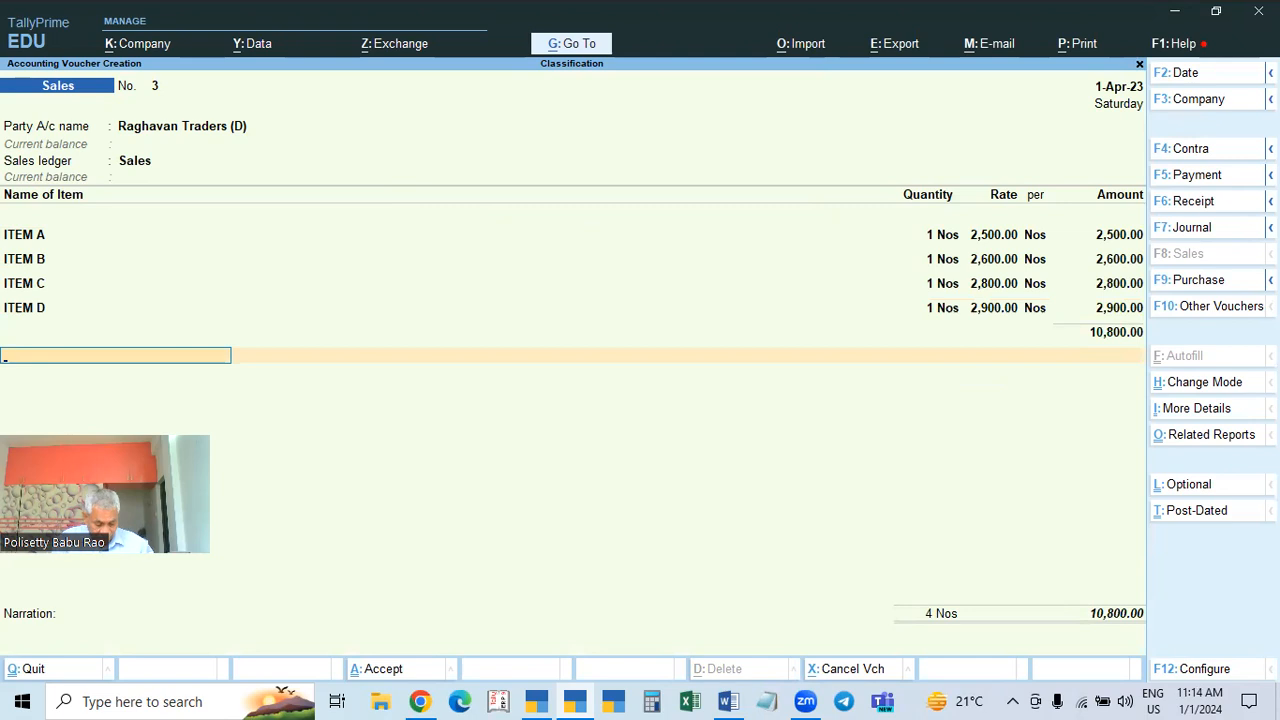
Add the CGST and SGST tax ledgers below the sales items with their calculated amounts
{"action": "type", "text": "cgst"}
{"action": "key", "text": "Return"}
{"action": "key", "text": "Return"}
{"action": "type", "text": "sgst"}
{"action": "key", "text": "Return"}
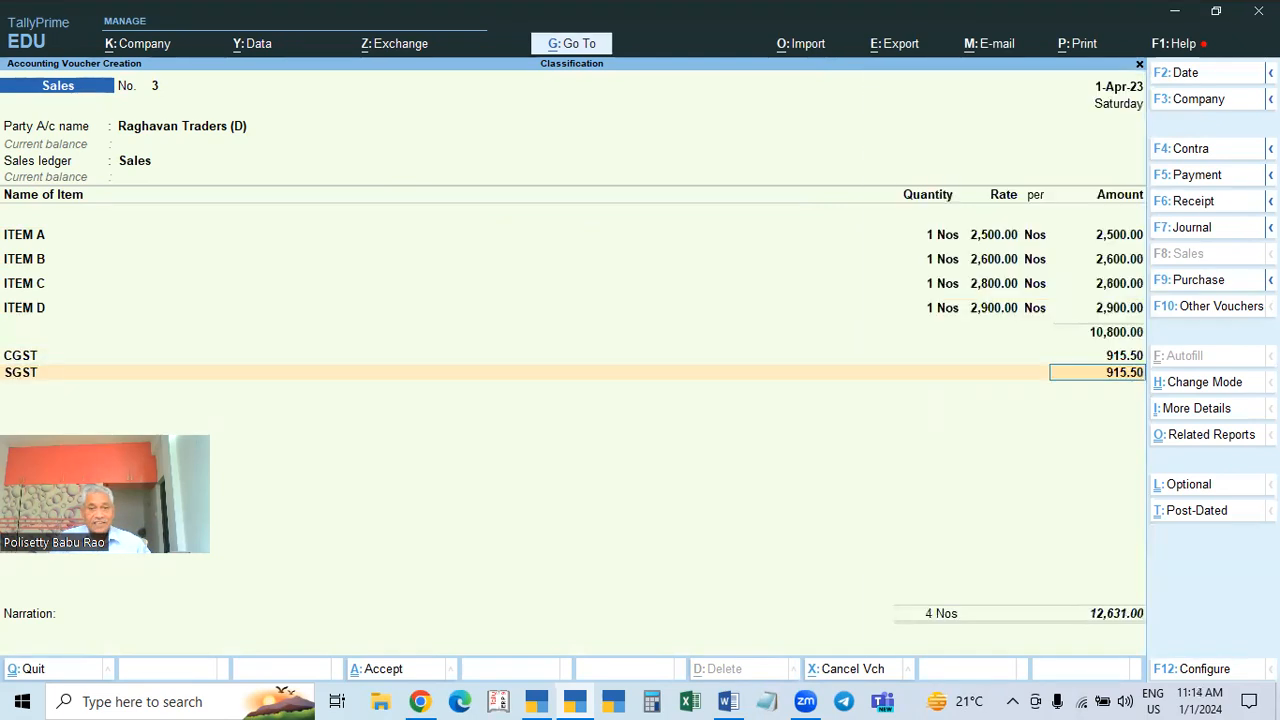
{"action": "key", "text": "Return"}
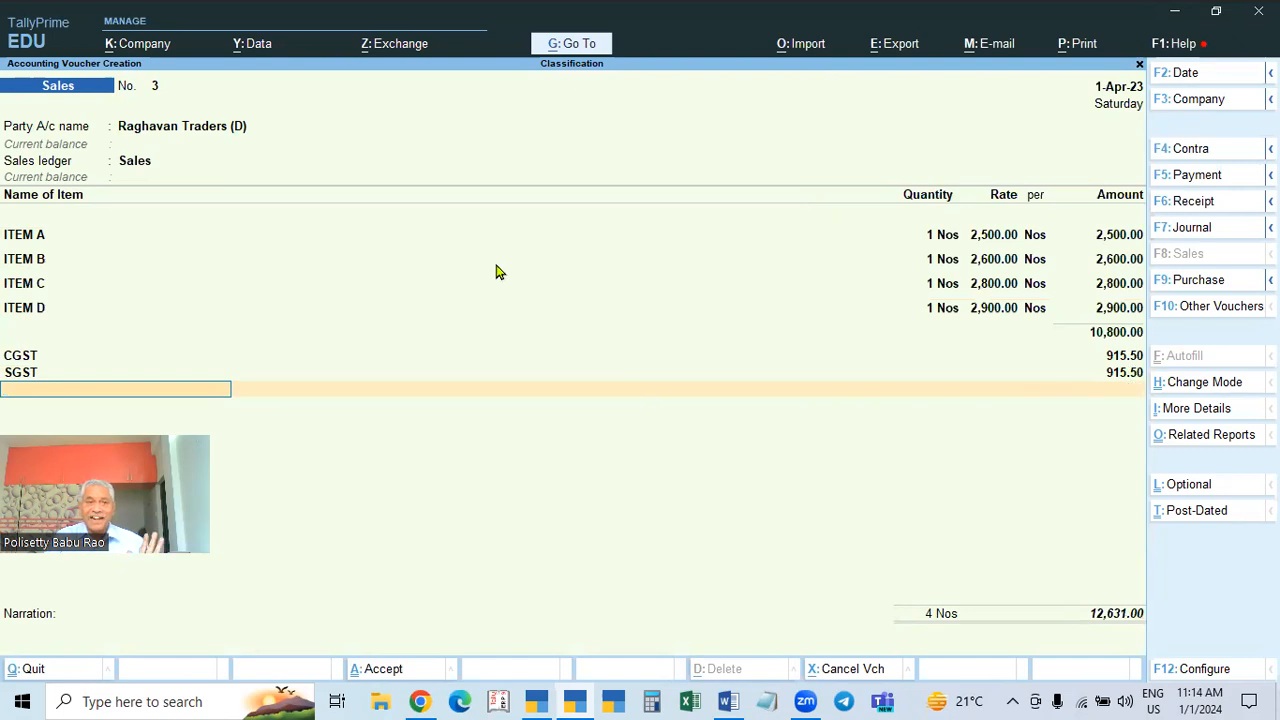
Save the sales voucher with a blank narration and return to the Gateway of Tally
{"action": "key", "text": "Return"}
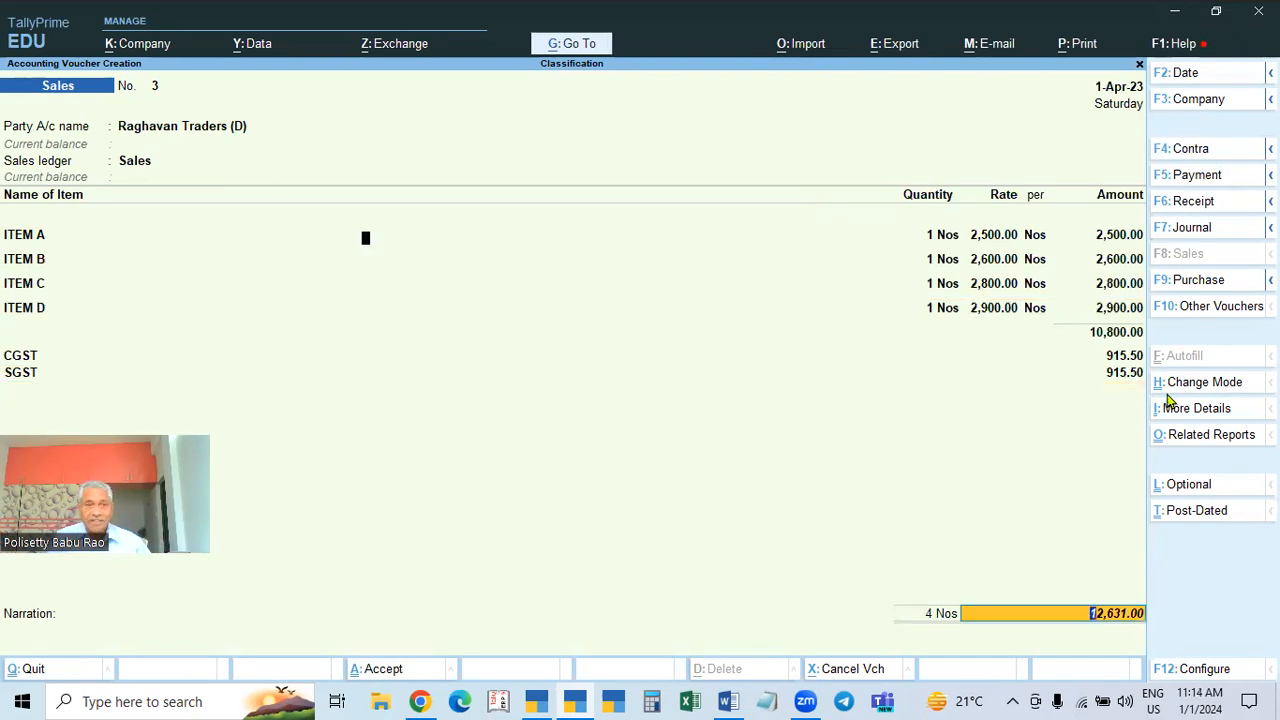
{"action": "key", "text": "Return"}
{"action": "key", "text": "Return"}
{"action": "key", "text": "Return"}
{"action": "key", "text": "Return"}
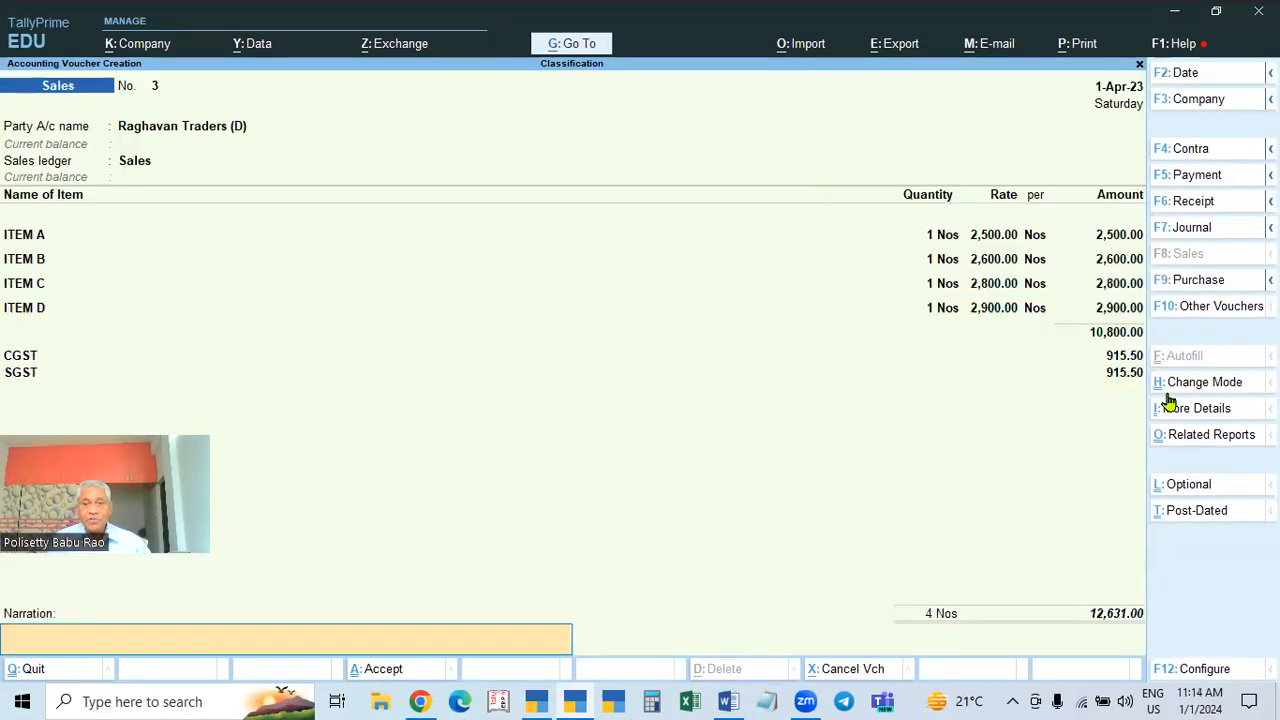
{"action": "key", "text": "Return"}
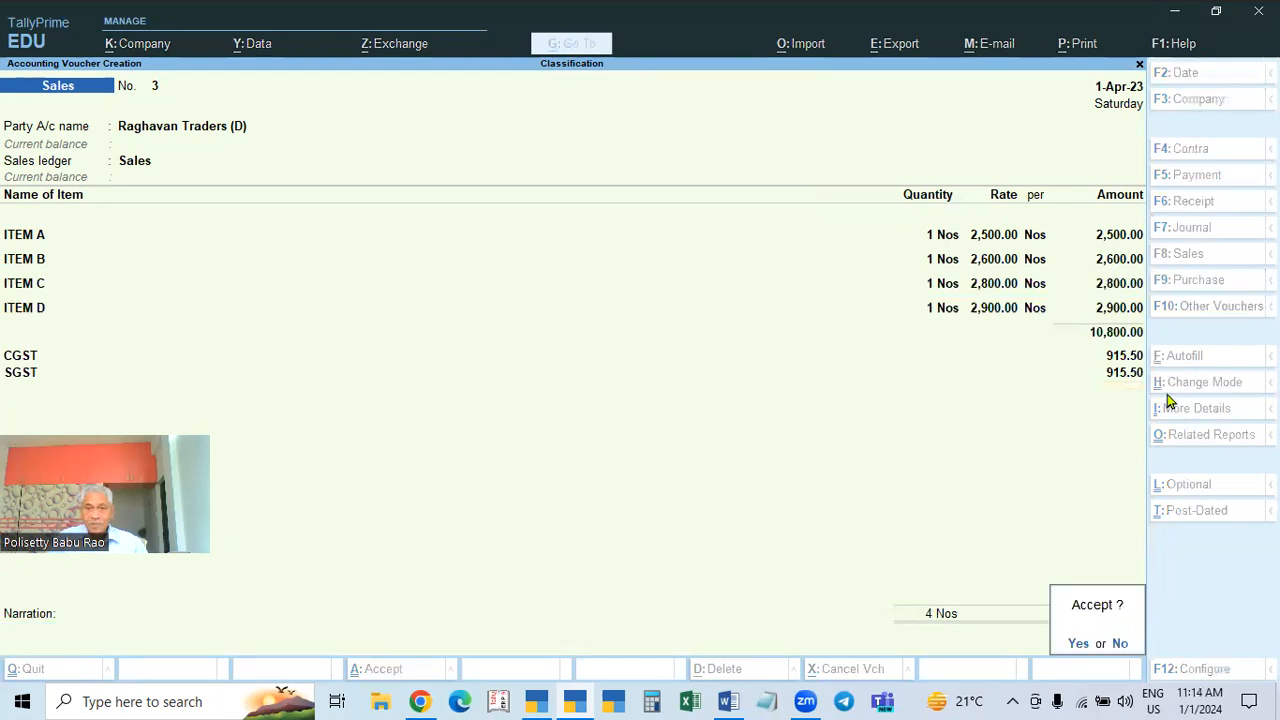
{"action": "key", "text": "Return"}
{"action": "key", "text": "Escape"}
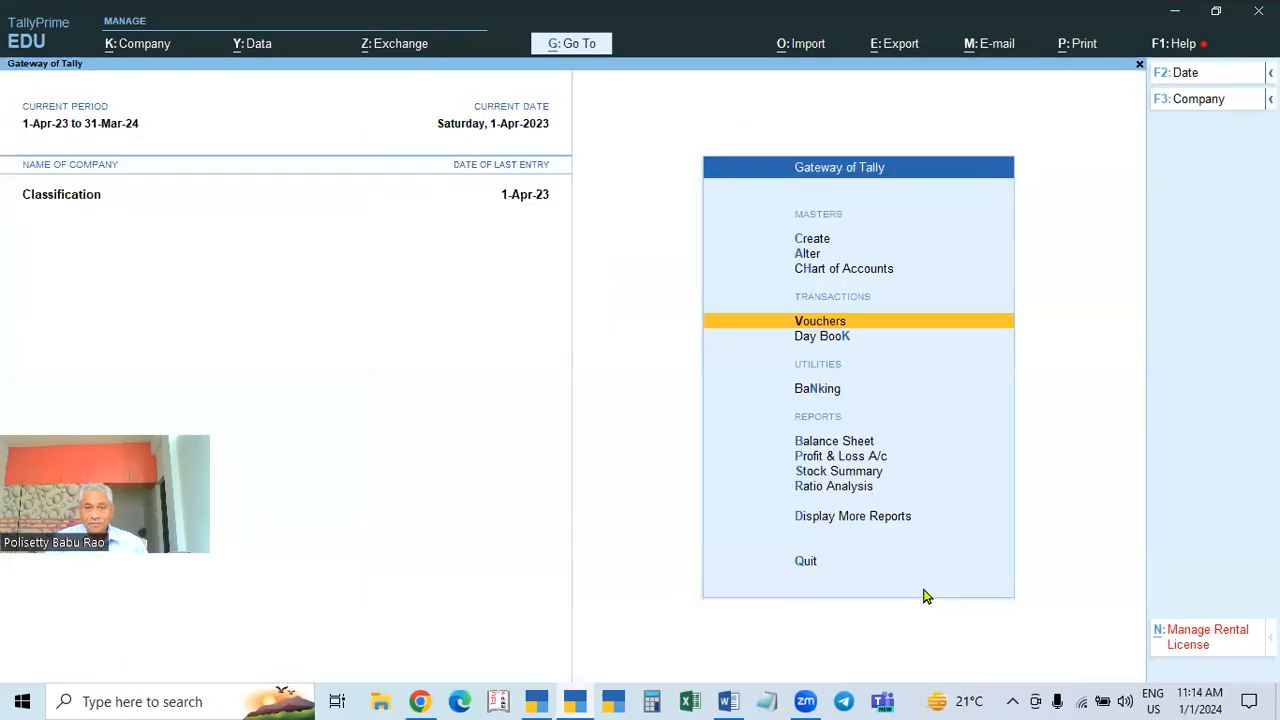
Review the Profit & Loss A/c in detailed format, and return to the Gateway of Tally
{"action": "left_click", "coordinate": [840, 458]}
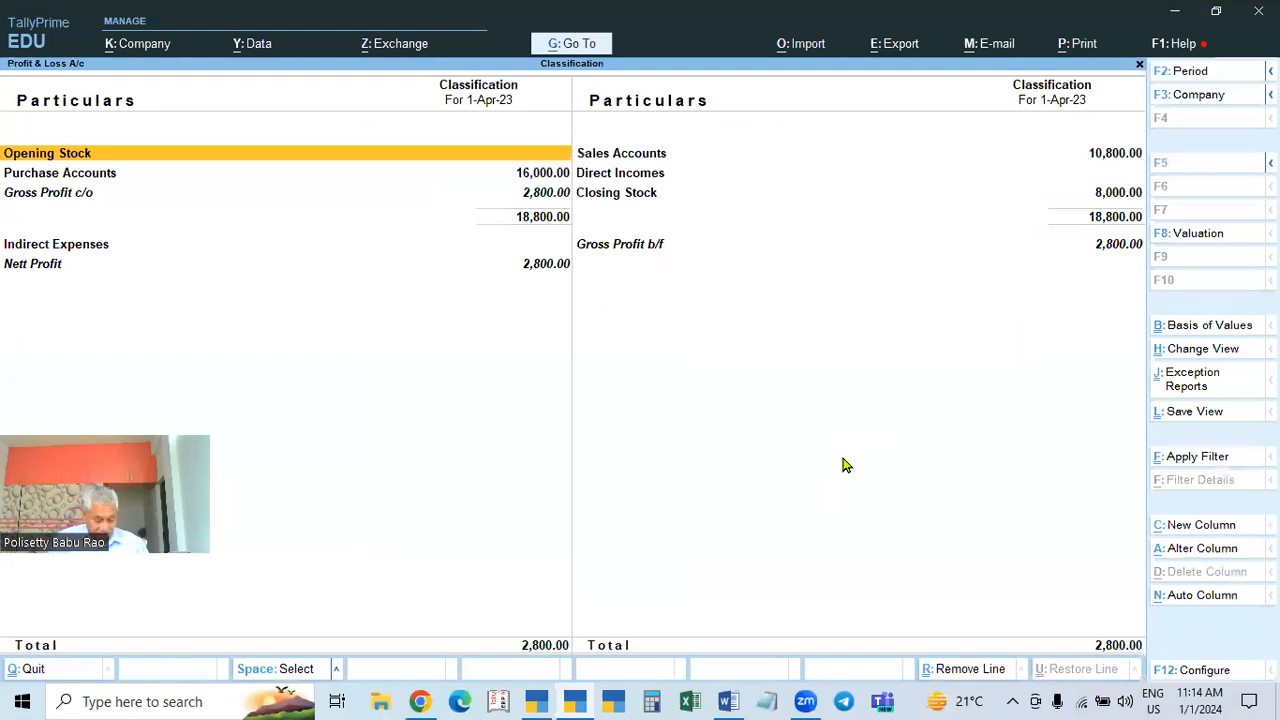
{"action": "key", "text": "alt+F5"}
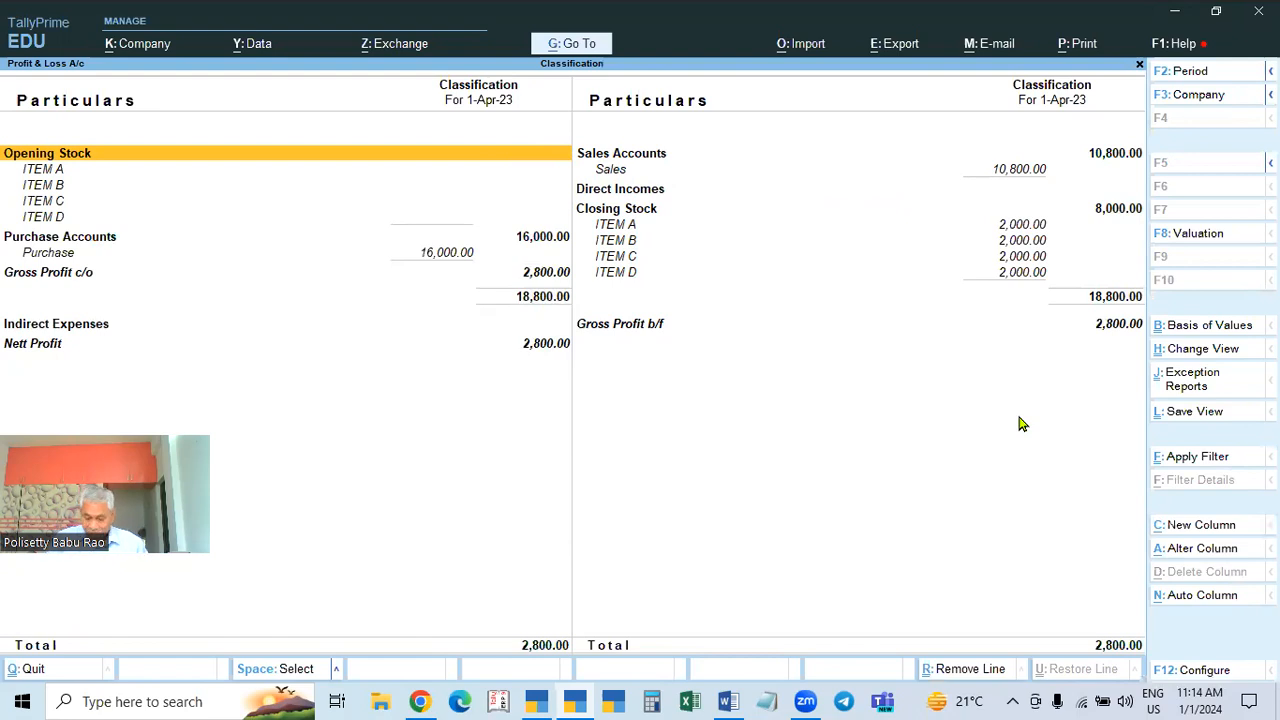
{"action": "key", "text": "Escape"}
{"action": "key", "text": "Escape"}
{"action": "key", "text": "Escape"}
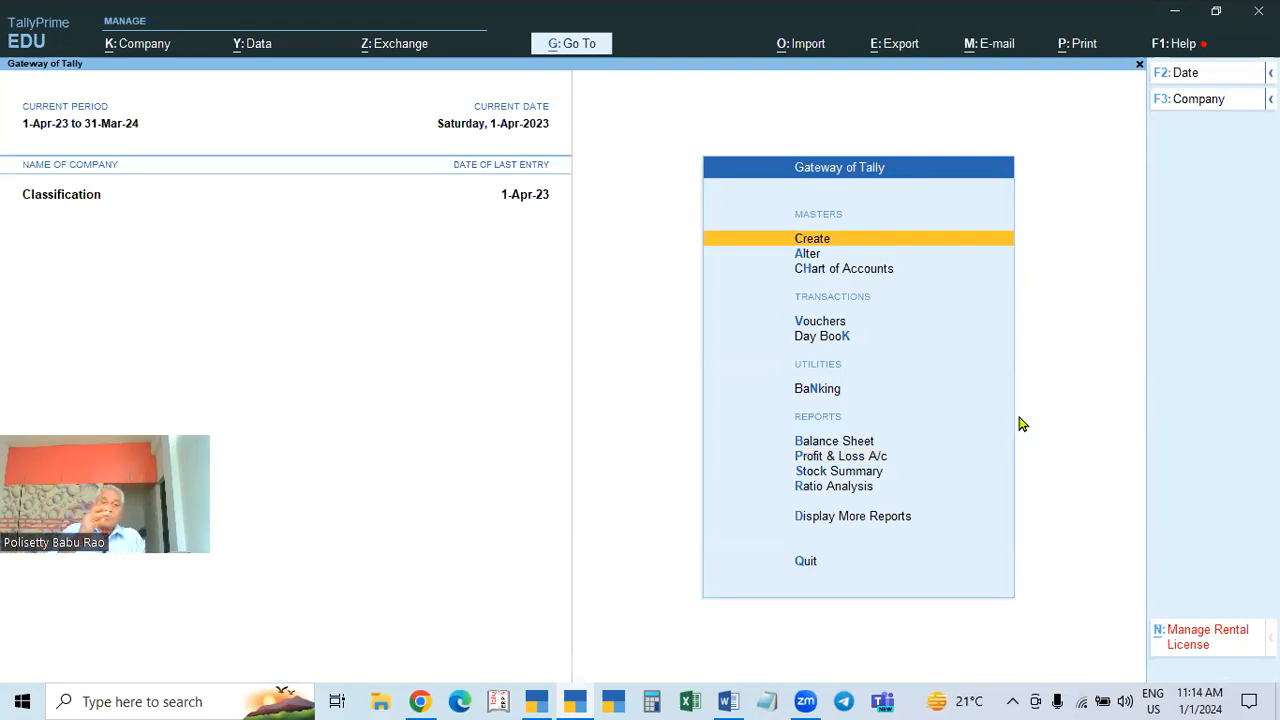
Open a new sales voucher and change its voucher mode to Accounting Invoice
{"action": "key", "text": "Down"}
{"action": "key", "text": "Down"}
{"action": "key", "text": "Down"}
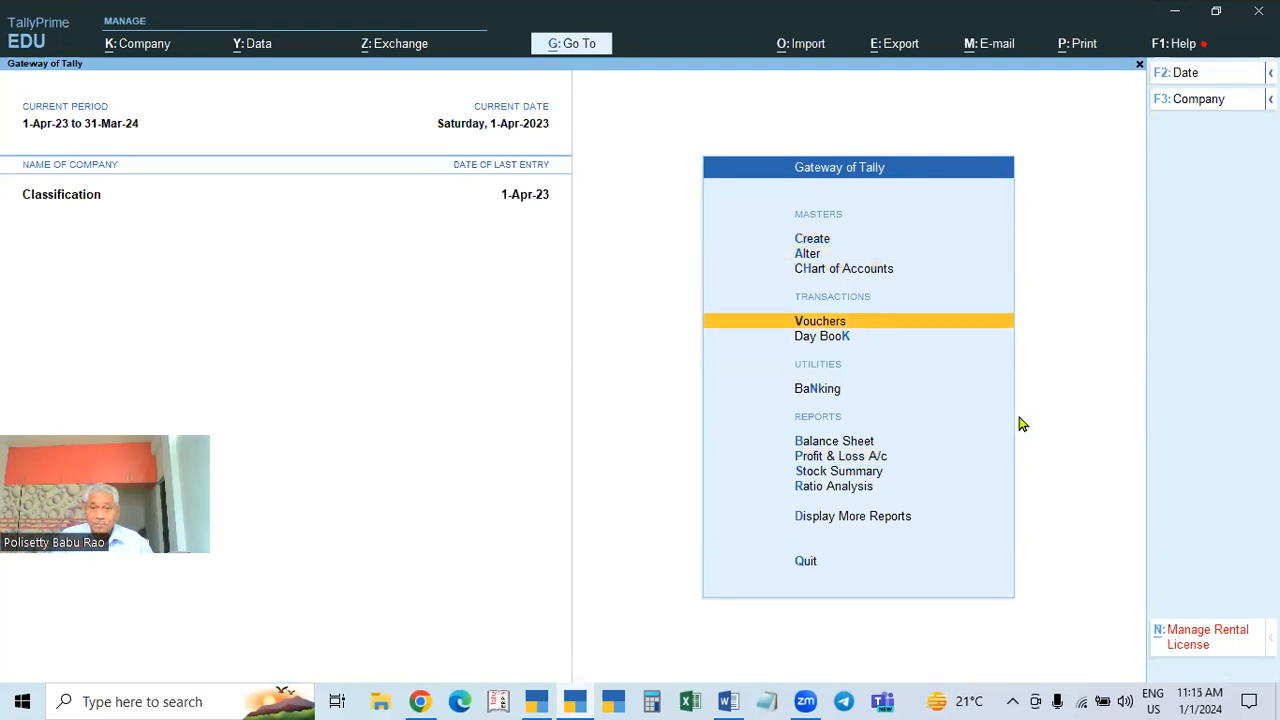
{"action": "key", "text": "Return"}
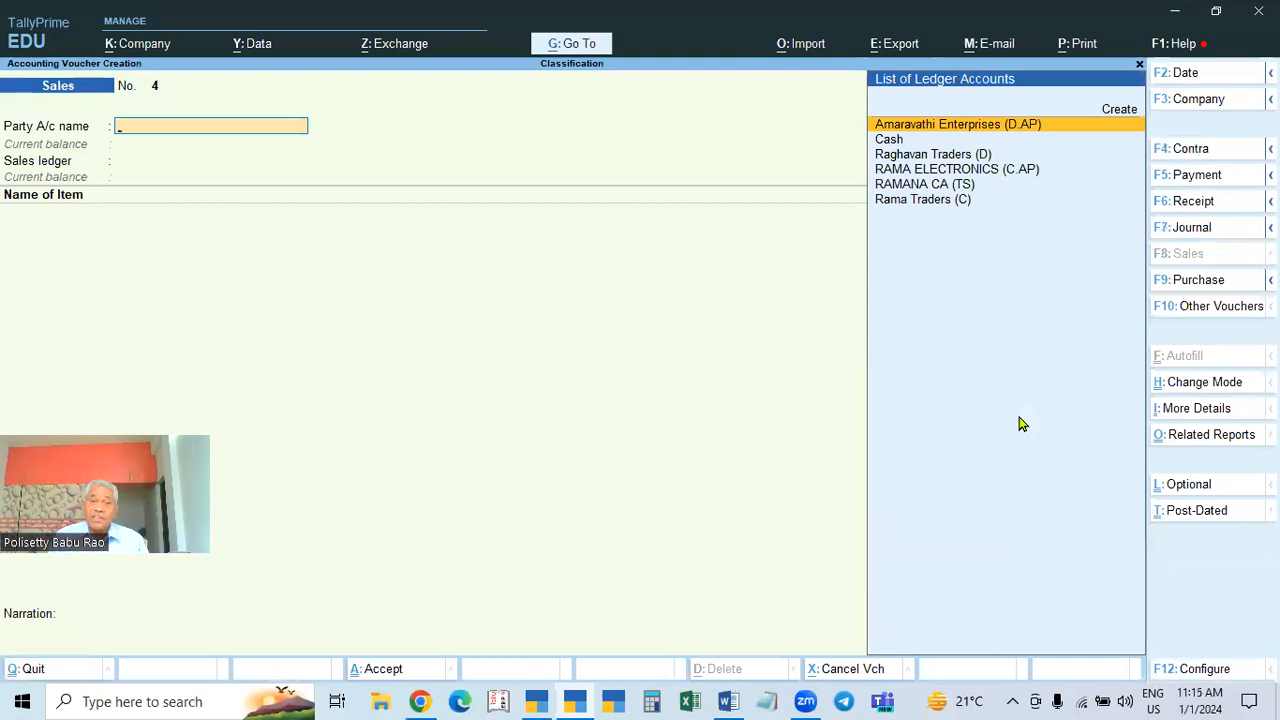
{"action": "left_click", "coordinate": [1198, 385]}
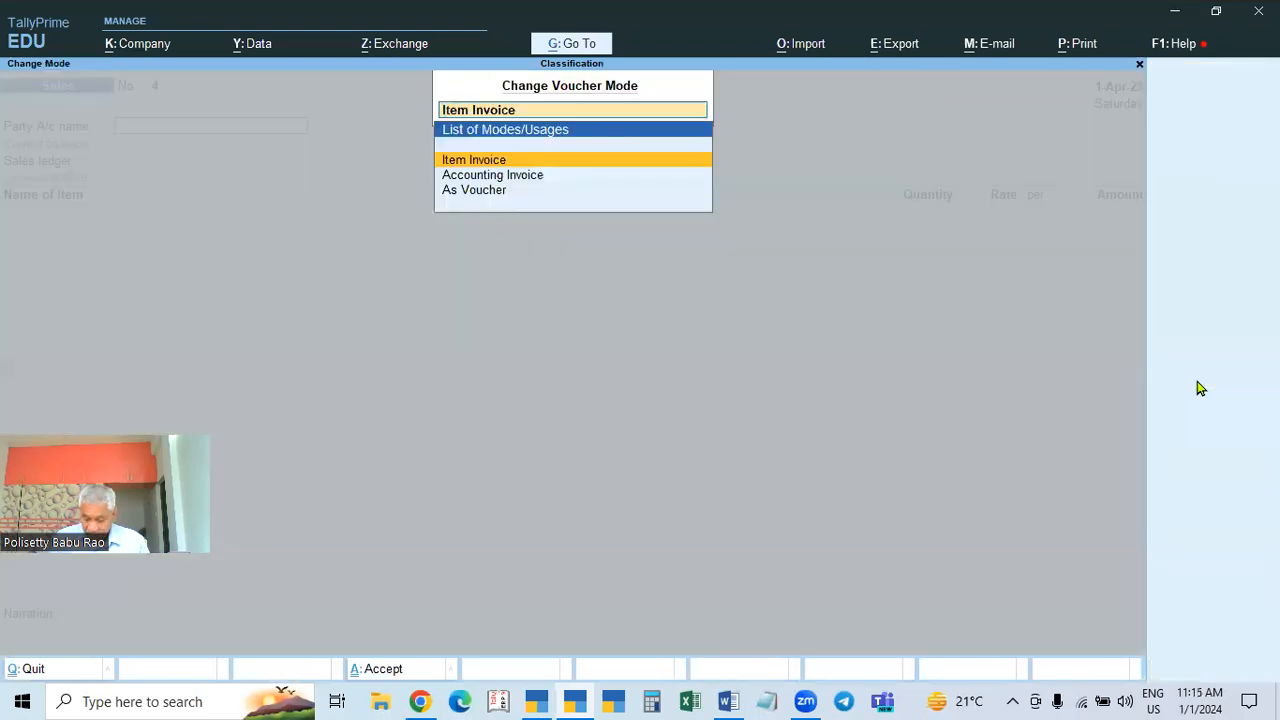
{"action": "key", "text": "Down"}
{"action": "key", "text": "Return"}
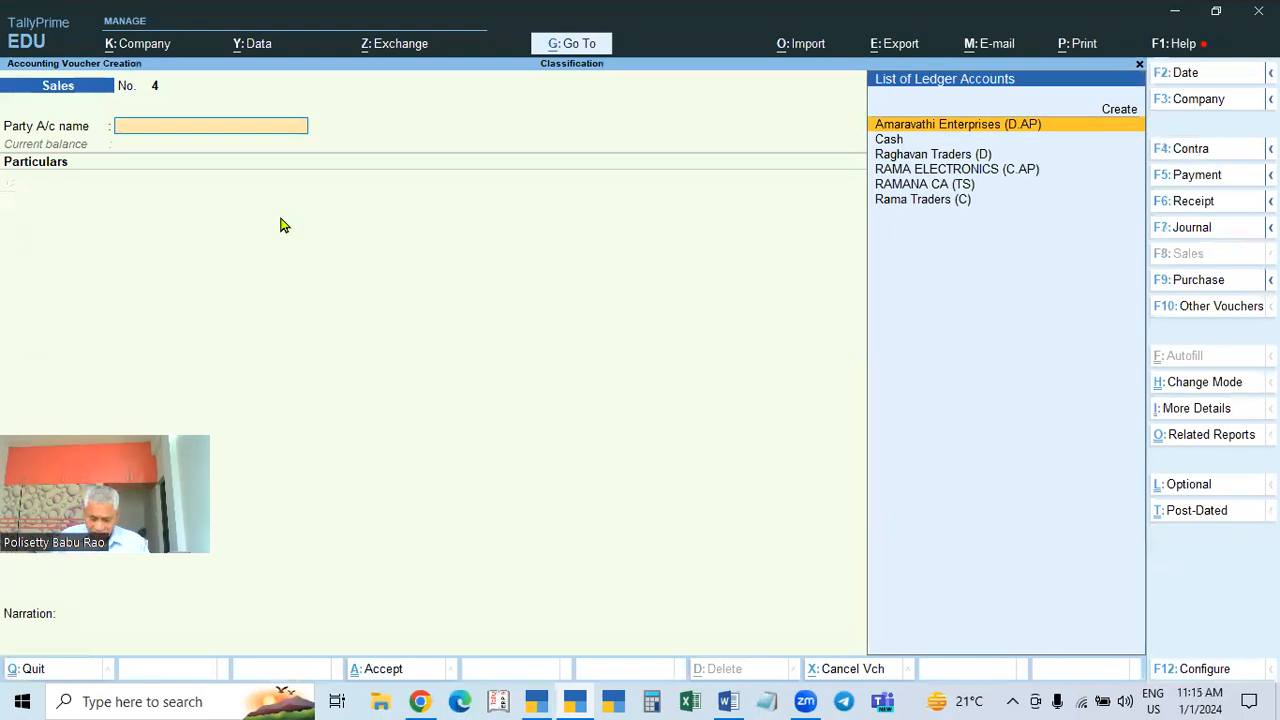
{"action": "type", "text": "."}
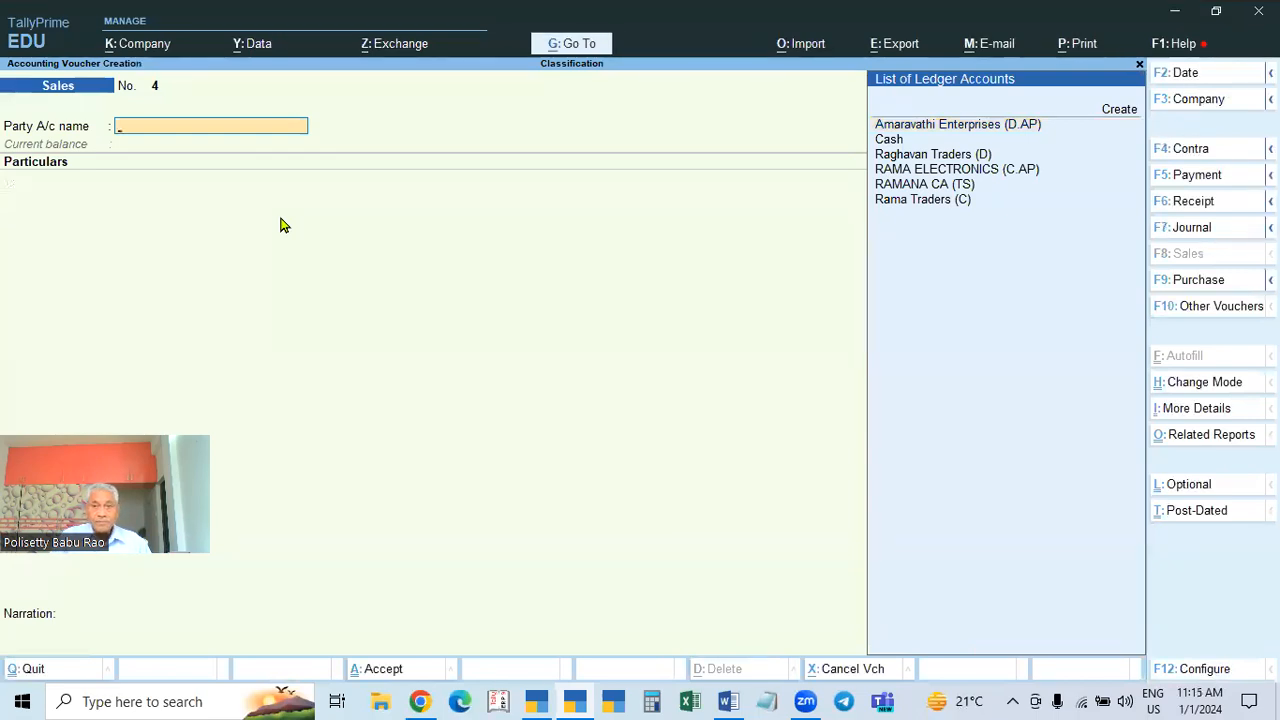
Start a purchase voucher with supplier invoice number 336 dated 1-Apr-23
{"action": "left_click", "coordinate": [1198, 279]}
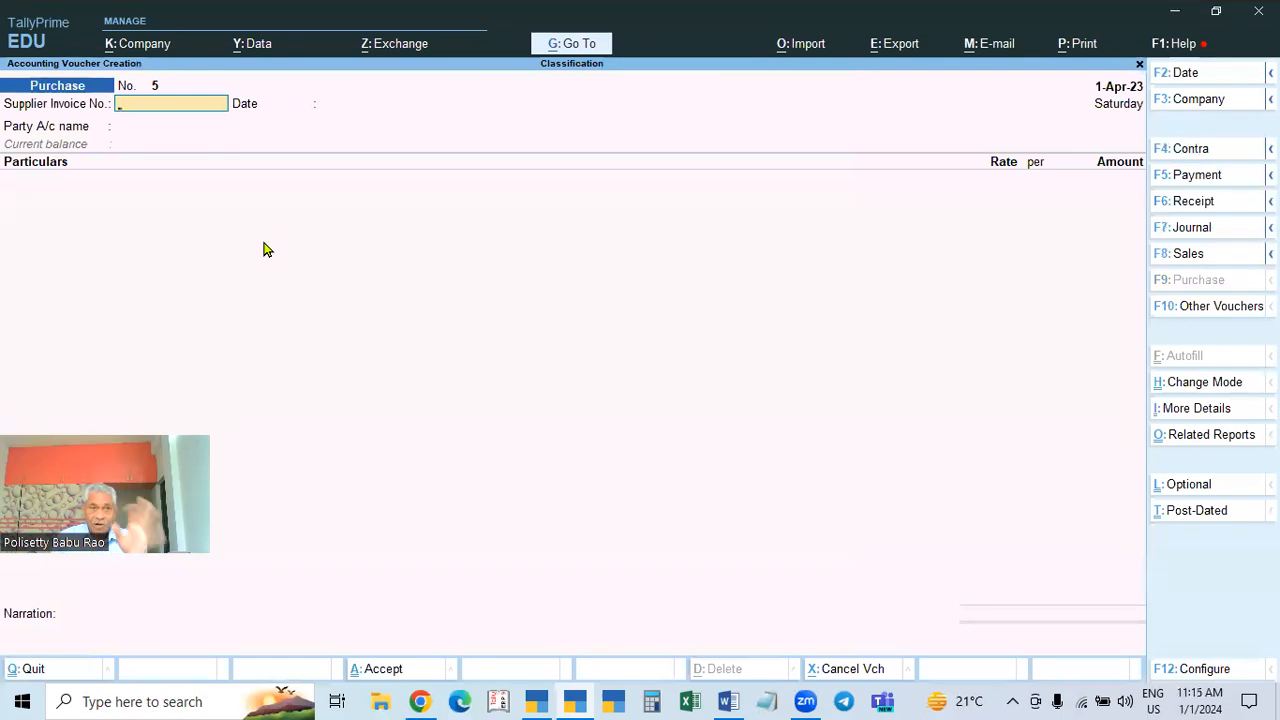
{"action": "key", "text": "Return"}
{"action": "key", "text": "Return"}
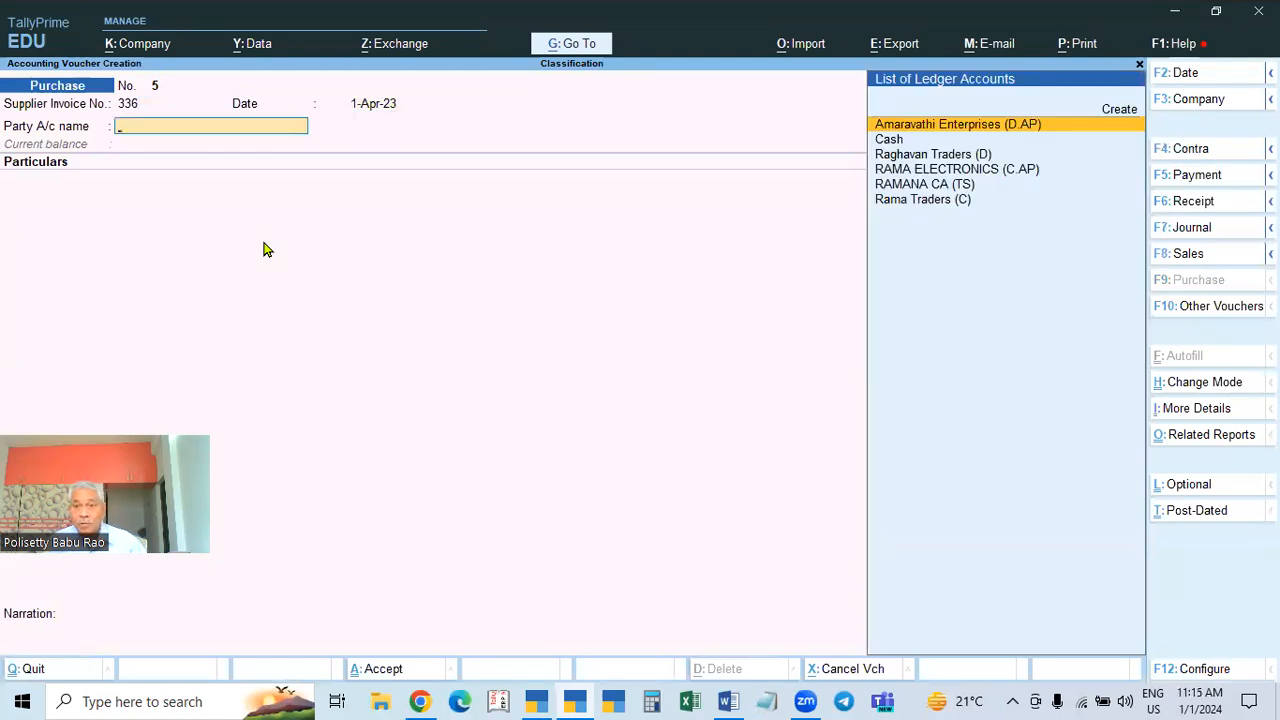
{"action": "key", "text": "Down"}
{"action": "key", "text": "Down"}
{"action": "key", "text": "Down"}
{"action": "key", "text": "Down"}
{"action": "key", "text": "Down"}
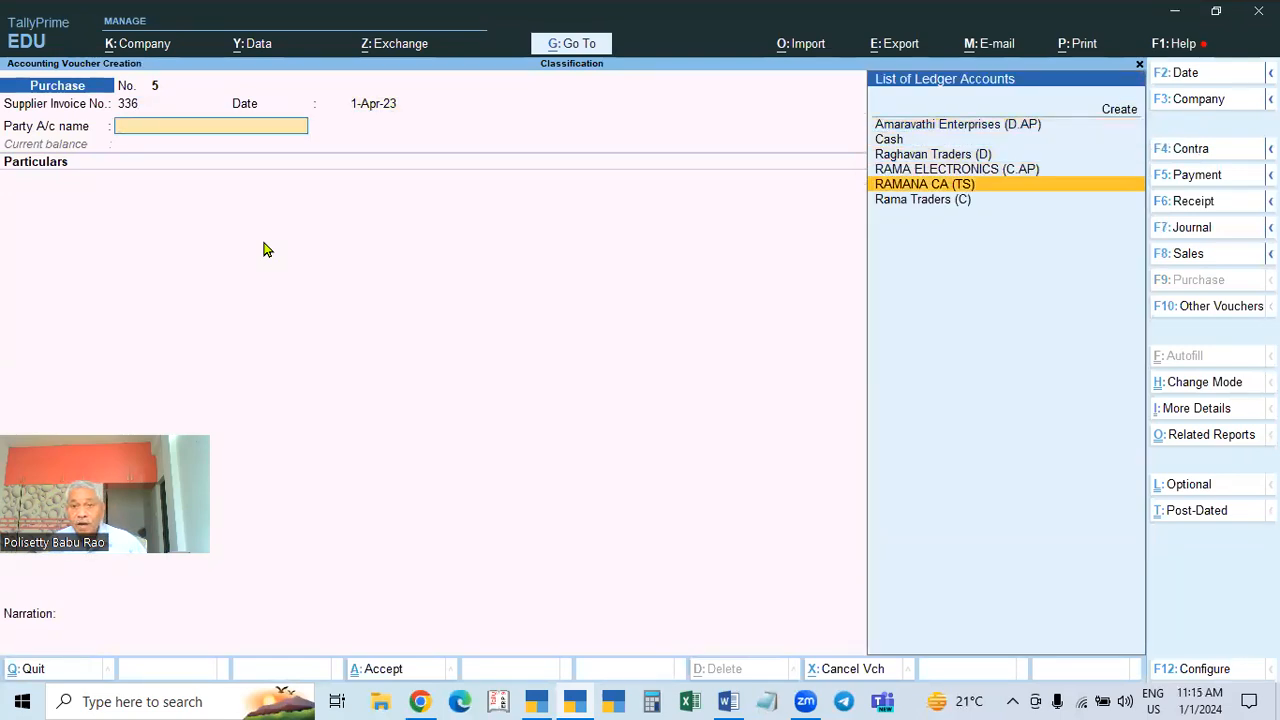
{"action": "key", "text": "Up"}
{"action": "key", "text": "Up"}
{"action": "key", "text": "Up"}
{"action": "key", "text": "Up"}
{"action": "key", "text": "Up"}
{"action": "key", "text": "Up"}
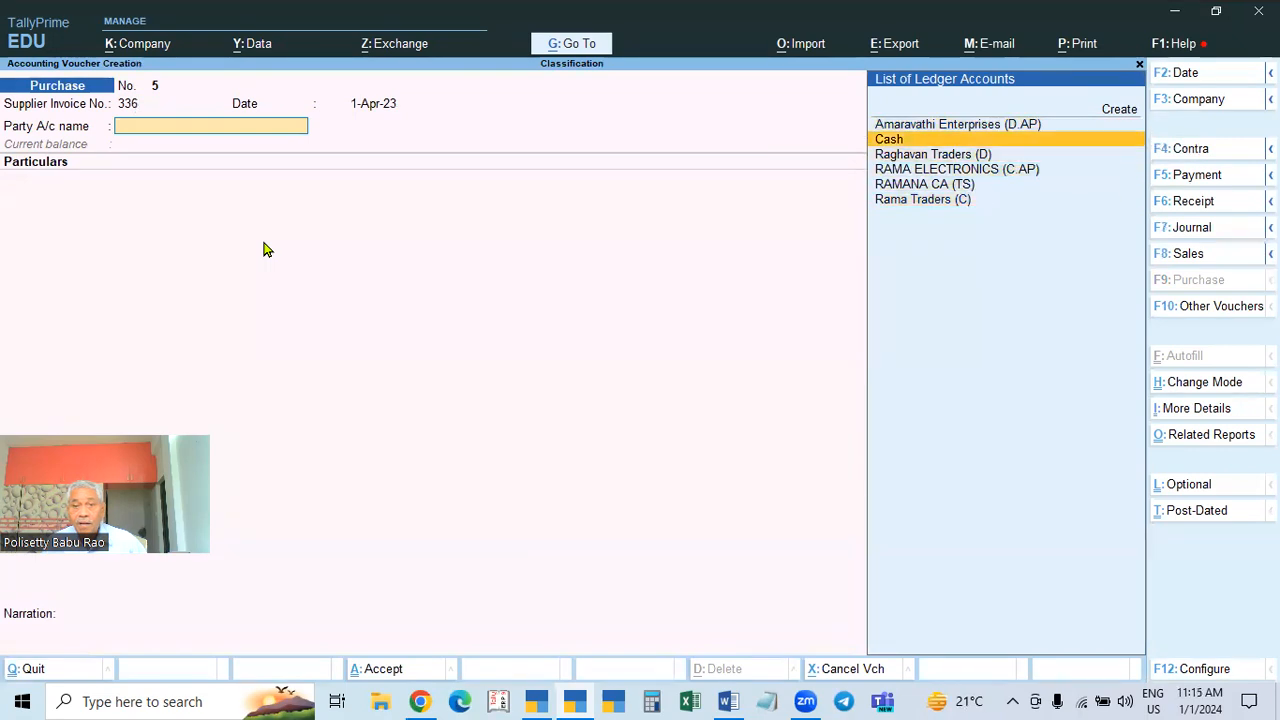
{"action": "key", "text": "Return"}
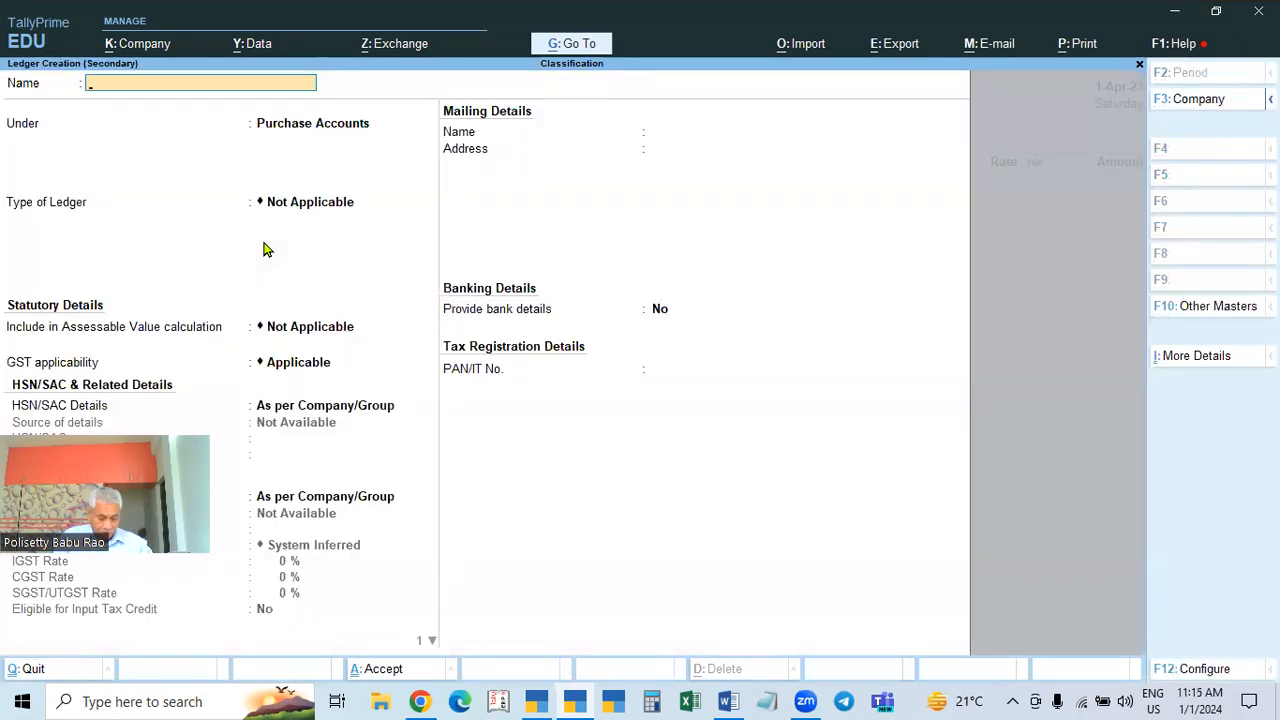
{"action": "type", "text": "RAMAN (CA"}
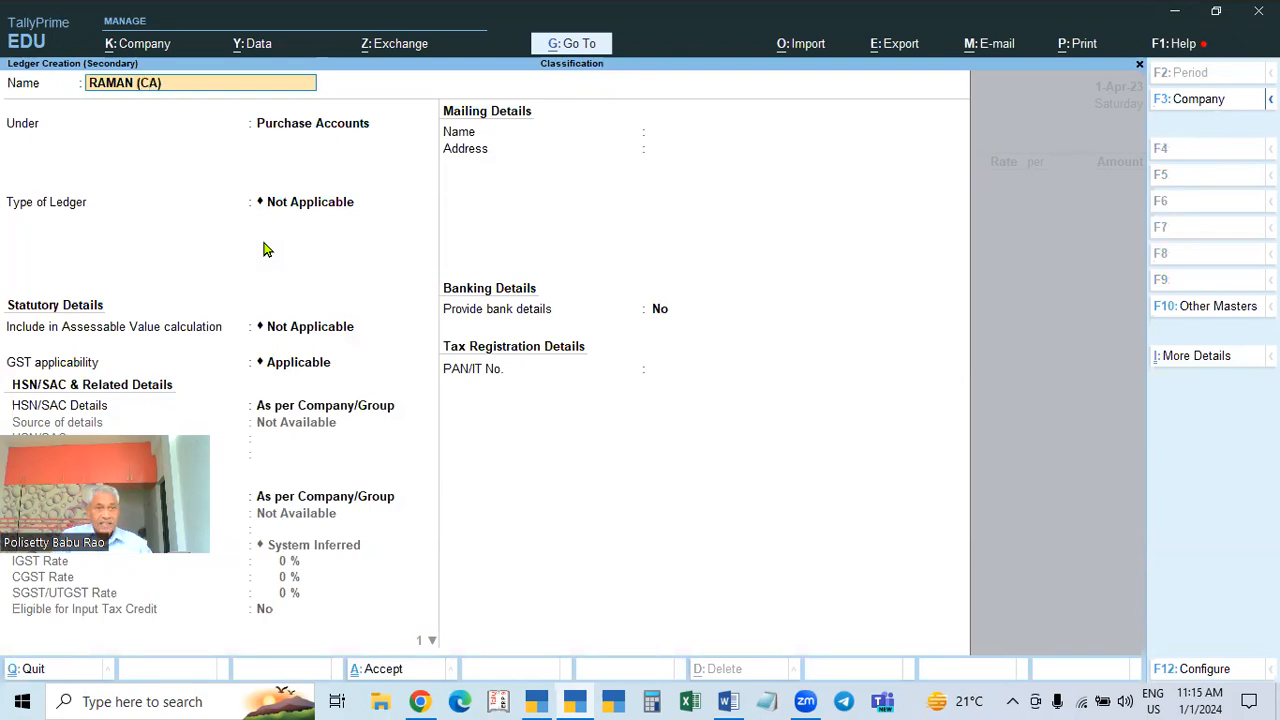
{"action": "key", "text": "Return"}
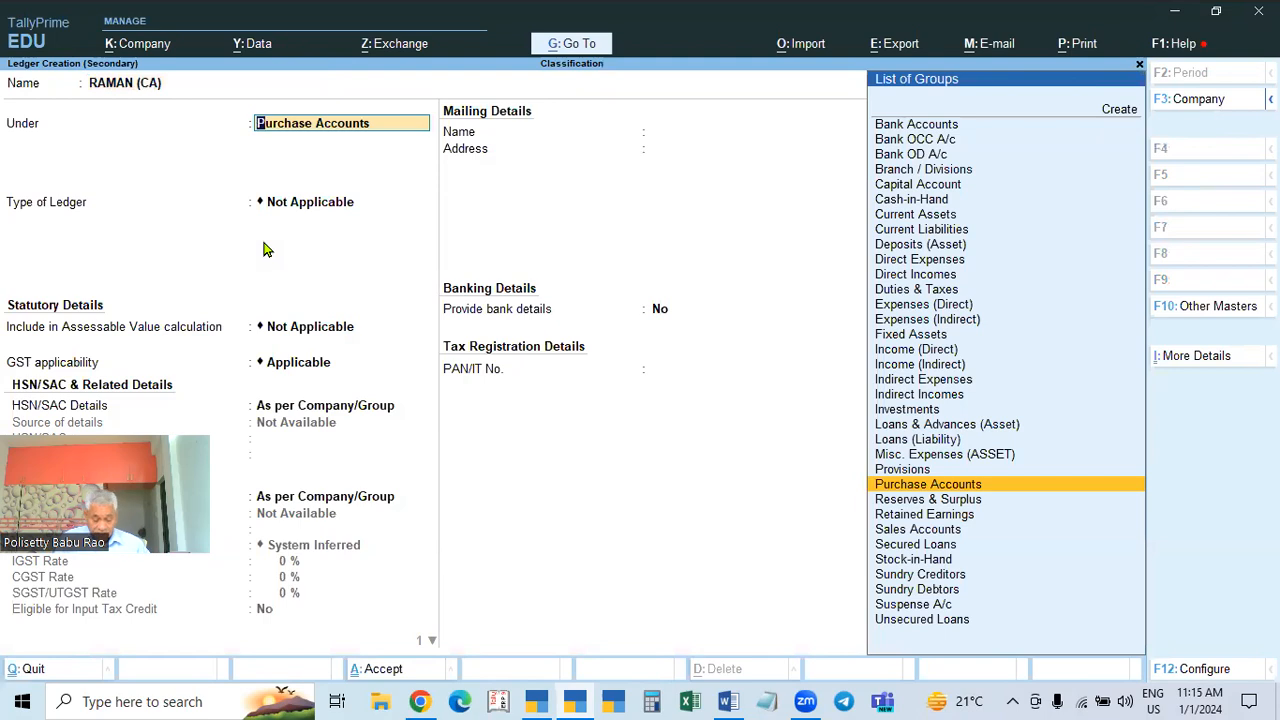
{"action": "type", "text": "SUN"}
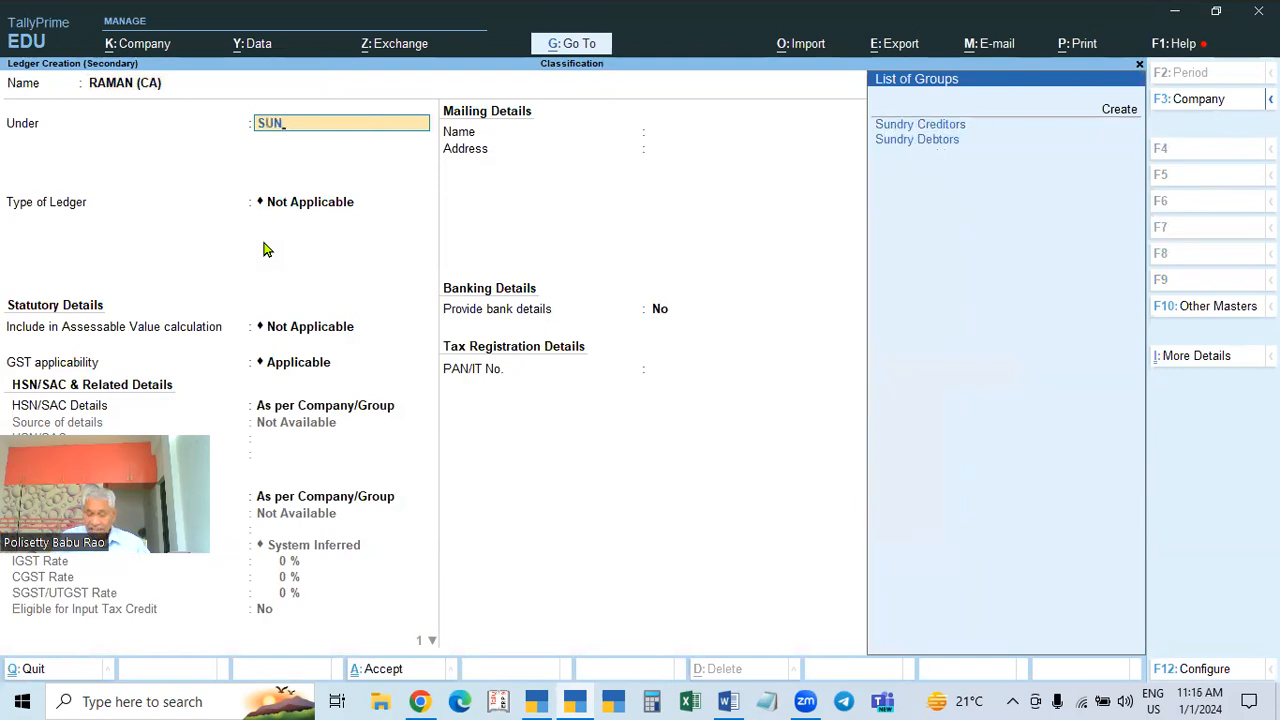
{"action": "key", "text": "Return"}
{"action": "key", "text": "Return"}
{"action": "key", "text": "Return"}
{"action": "key", "text": "Return"}
{"action": "key", "text": "Return"}
{"action": "key", "text": "Return"}
{"action": "key", "text": "Return"}
{"action": "key", "text": "Return"}
{"action": "key", "text": "Return"}
{"action": "key", "text": "Return"}
{"action": "key", "text": "Return"}
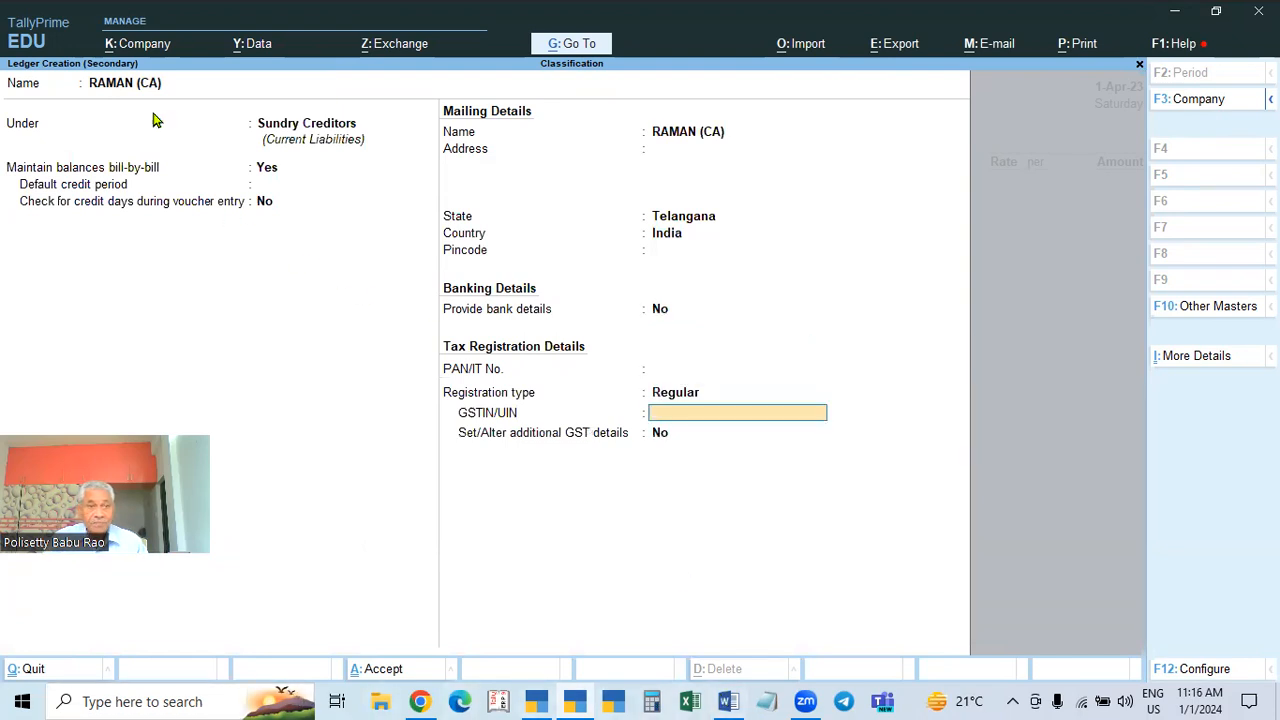
{"action": "key", "text": "BackSpace"}
{"action": "key", "text": "BackSpace"}
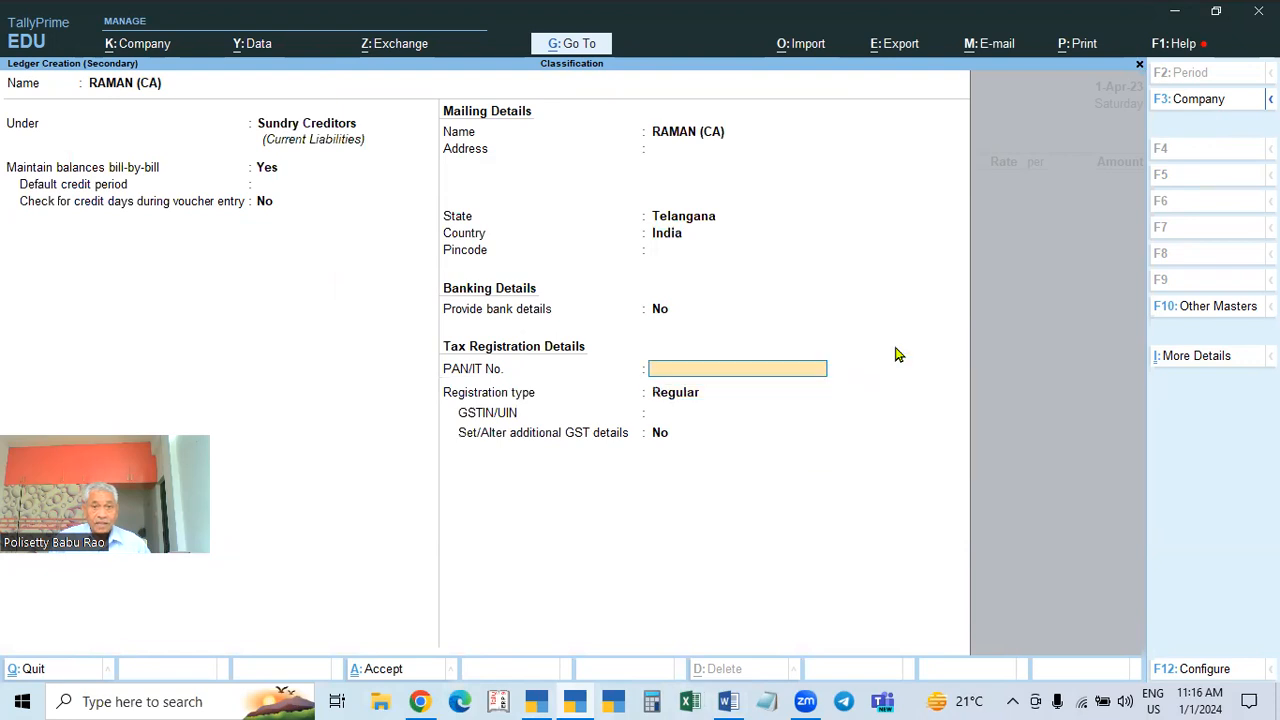
{"action": "key", "text": "Escape"}
{"action": "key", "text": "Escape"}
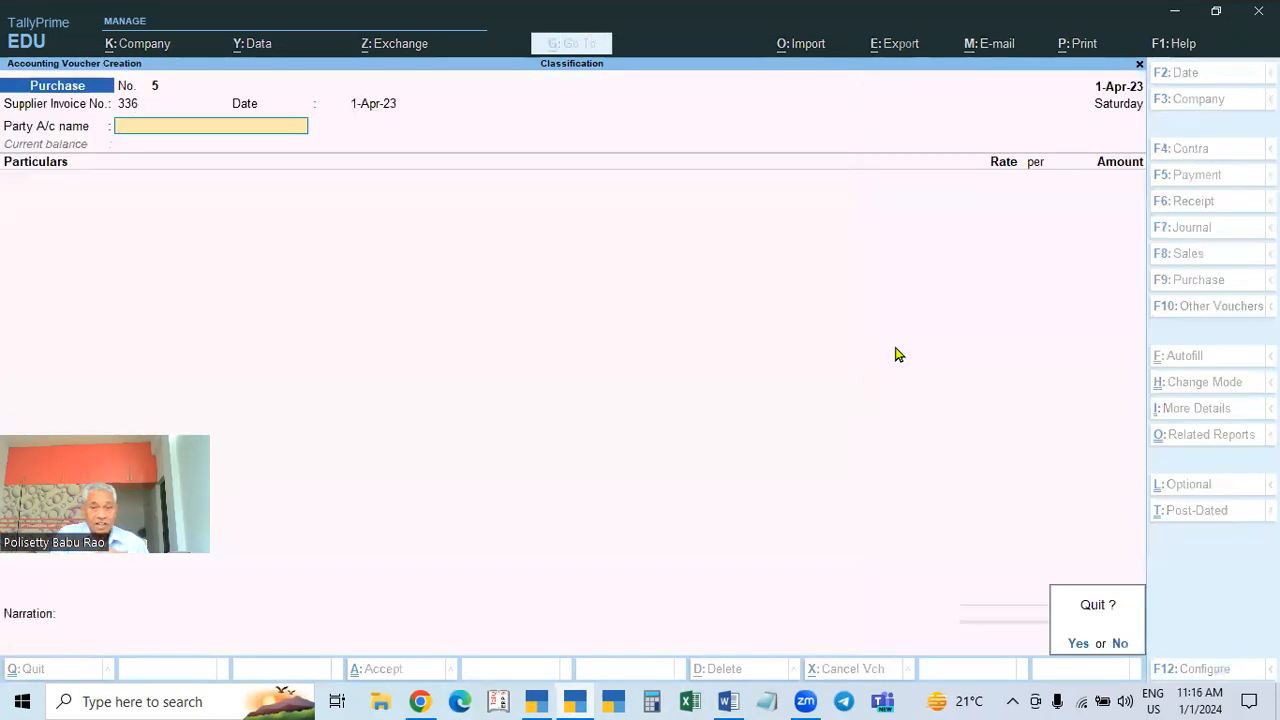
{"action": "key", "text": "n"}
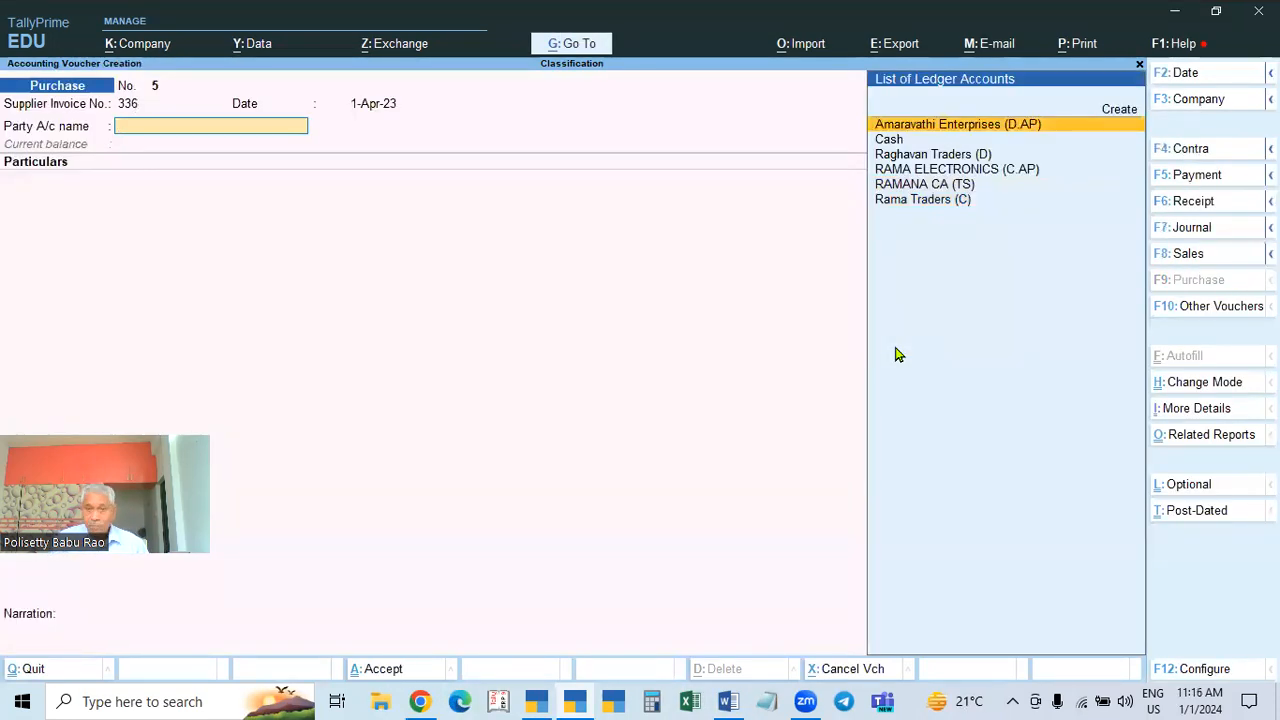
Create a party ledger from the purchase voucher, entering the supplier's name and placing it under Sundry Creditors
{"action": "key", "text": "Down"}
{"action": "key", "text": "Down"}
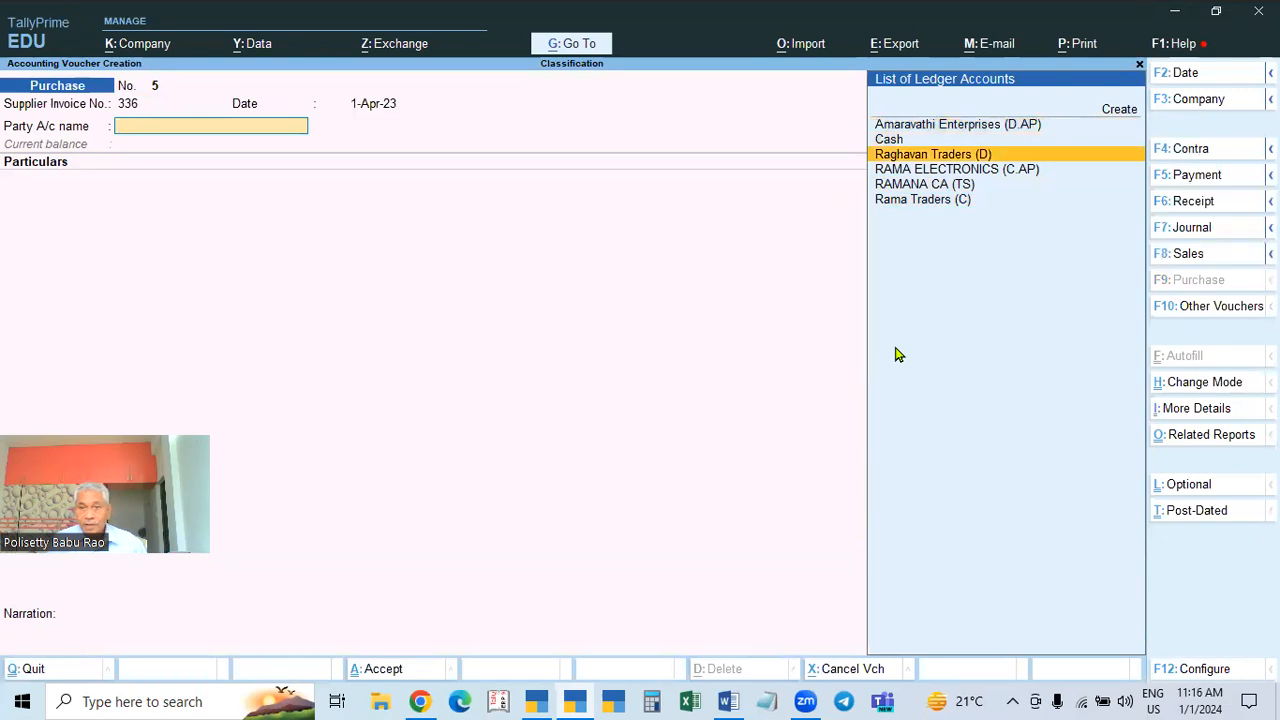
{"action": "key", "text": "Down"}
{"action": "key", "text": "Down"}
{"action": "key", "text": "Down"}
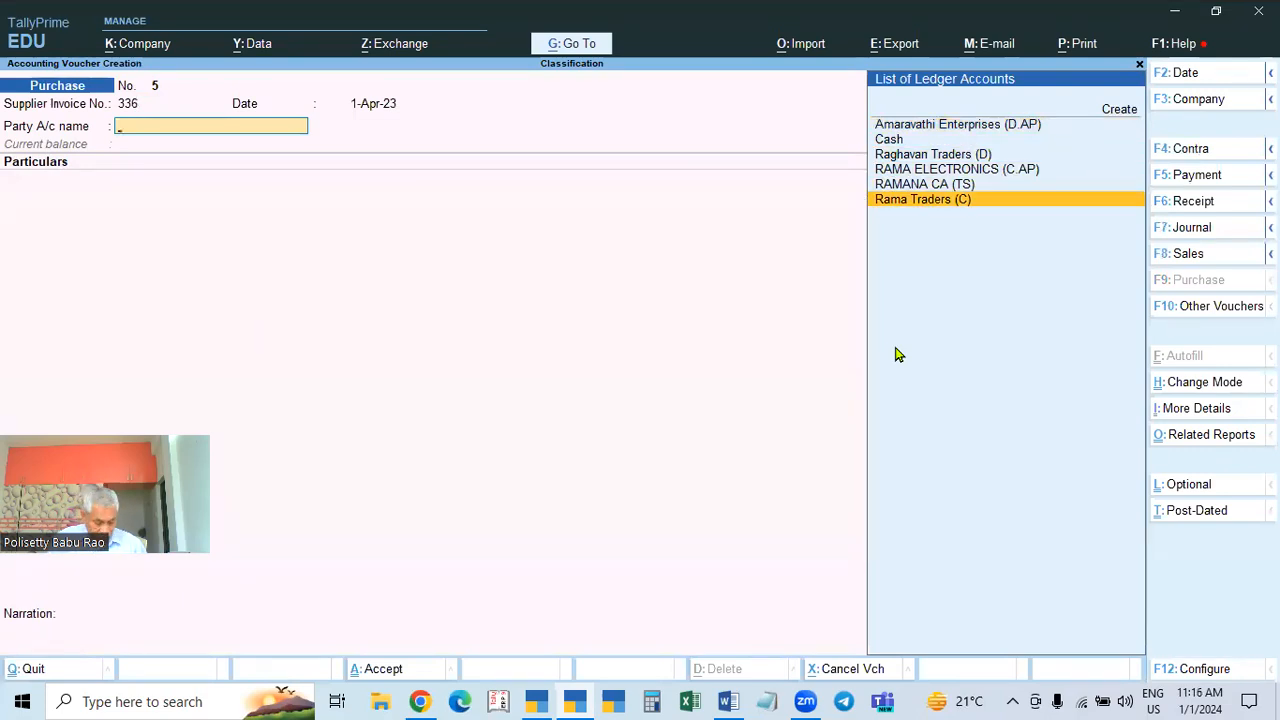
{"action": "key", "text": "alt+c"}
{"action": "type", "text": "RAMAN"}
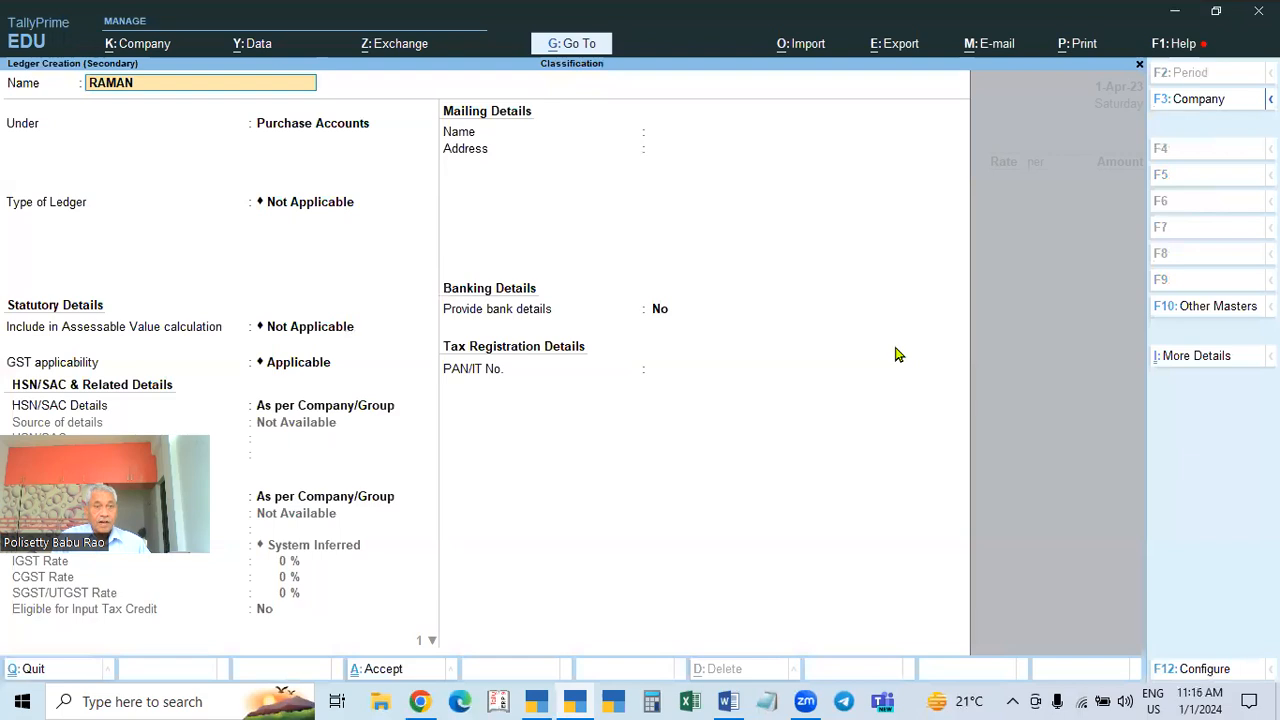
{"action": "type", "text": " (CA)"}
{"action": "key", "text": "Return"}
{"action": "type", "text": "SUN"}
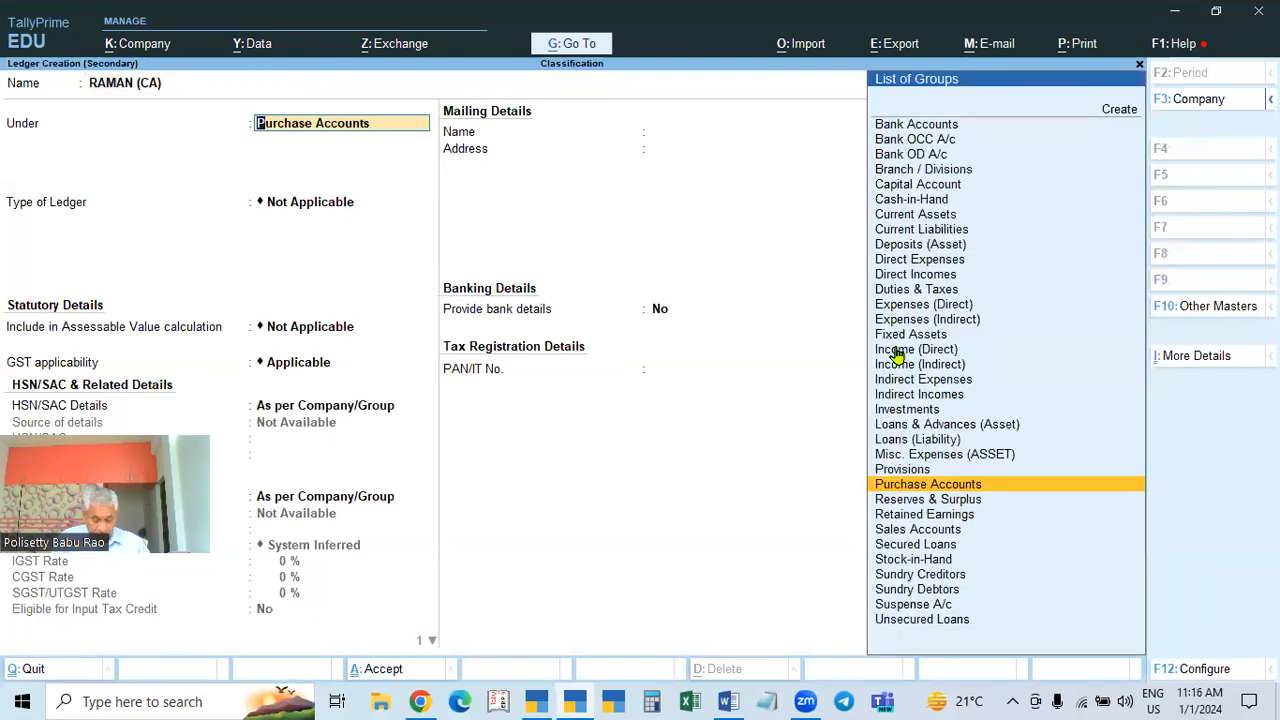
{"action": "key", "text": "Return"}
Keep bill-by-bill balances on and retain Telangana, India and no bank details for the supplier ledger
{"action": "key", "text": "Return"}
{"action": "key", "text": "Return"}
{"action": "key", "text": "Return"}
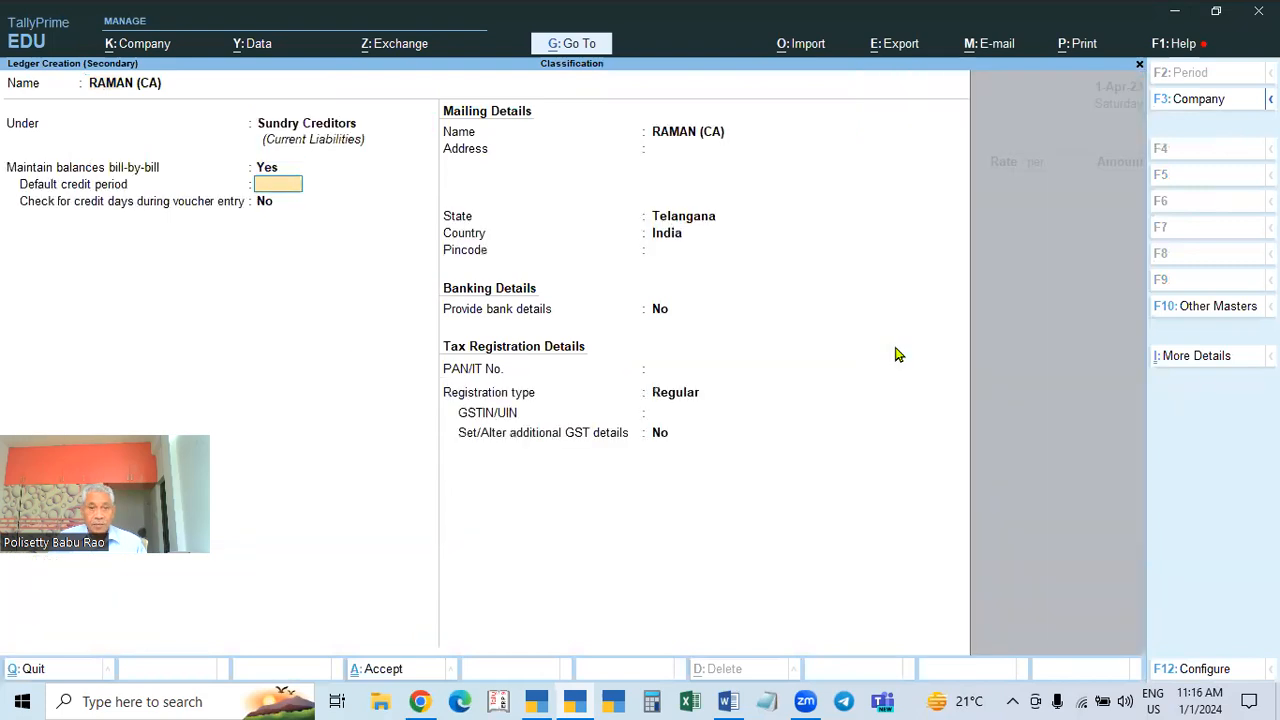
{"action": "key", "text": "Return"}
{"action": "key", "text": "Return"}
{"action": "key", "text": "Return"}
{"action": "key", "text": "Return"}
{"action": "key", "text": "Return"}
{"action": "key", "text": "Return"}
{"action": "key", "text": "Return"}
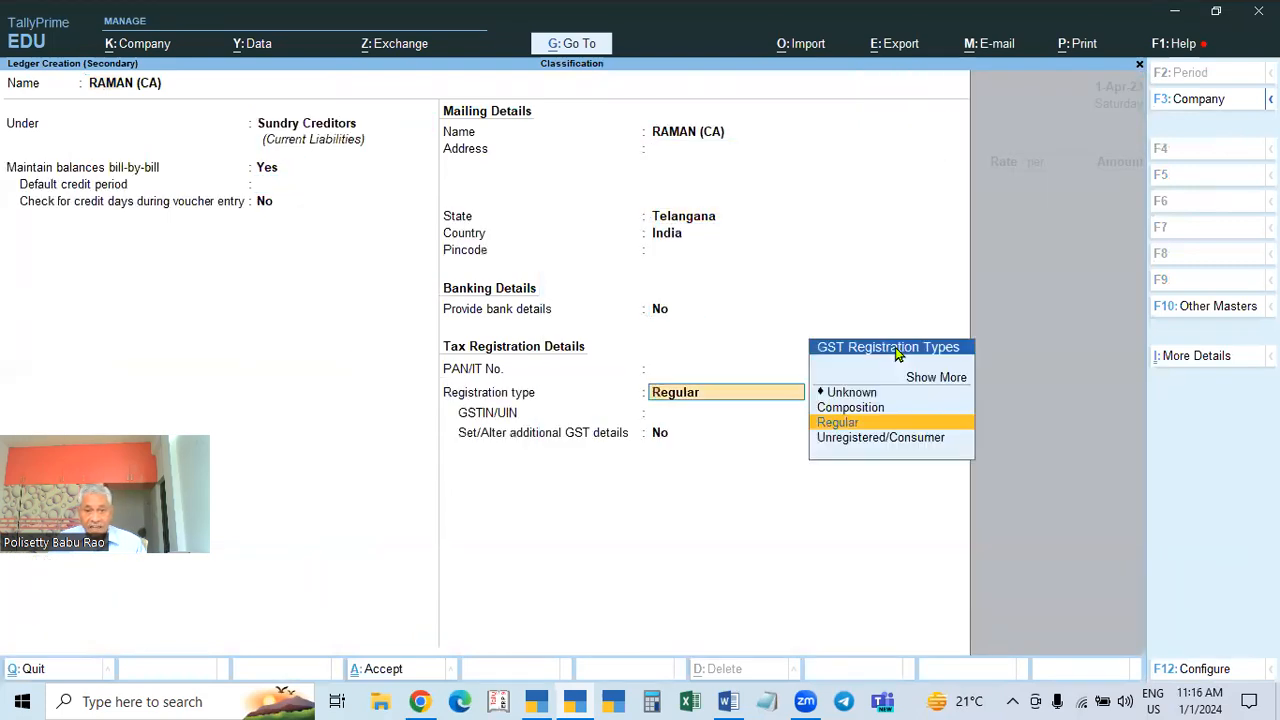
Switch to Notepad and open the GSTIN text file from the Desktop
{"action": "left_click", "coordinate": [765, 700]}
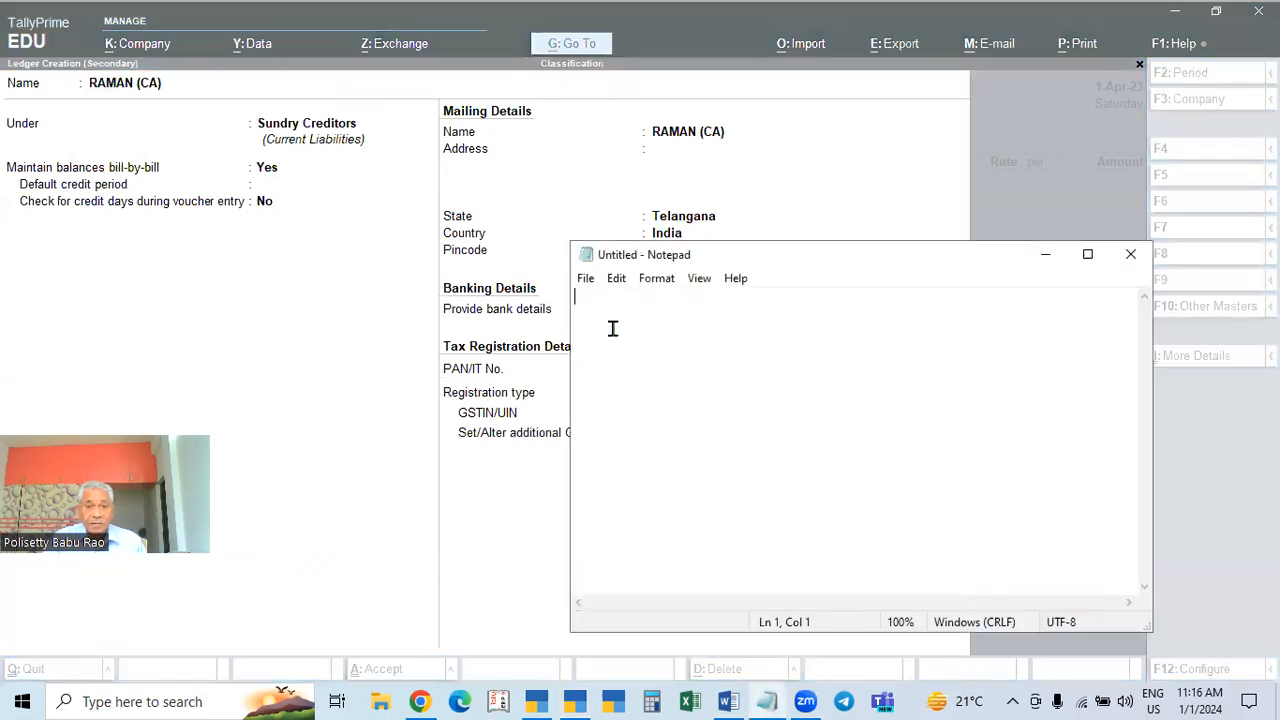
{"action": "left_click", "coordinate": [586, 280]}
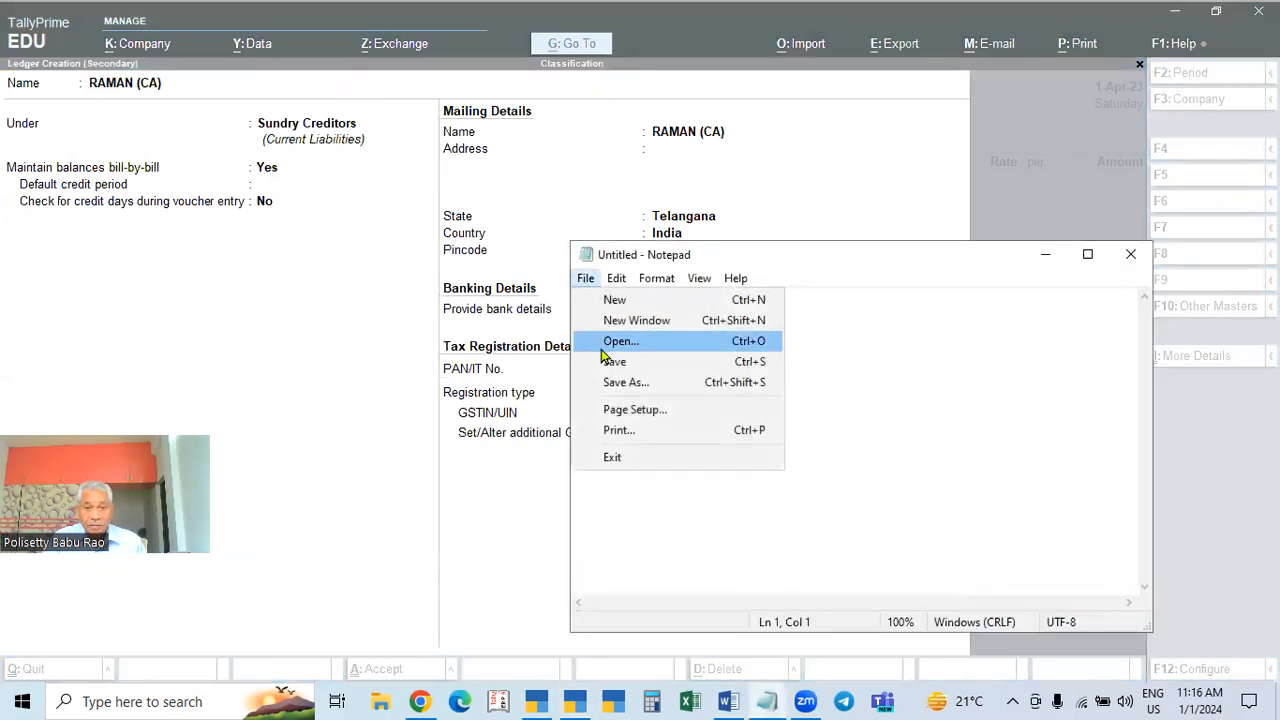
{"action": "left_click", "coordinate": [603, 349]}
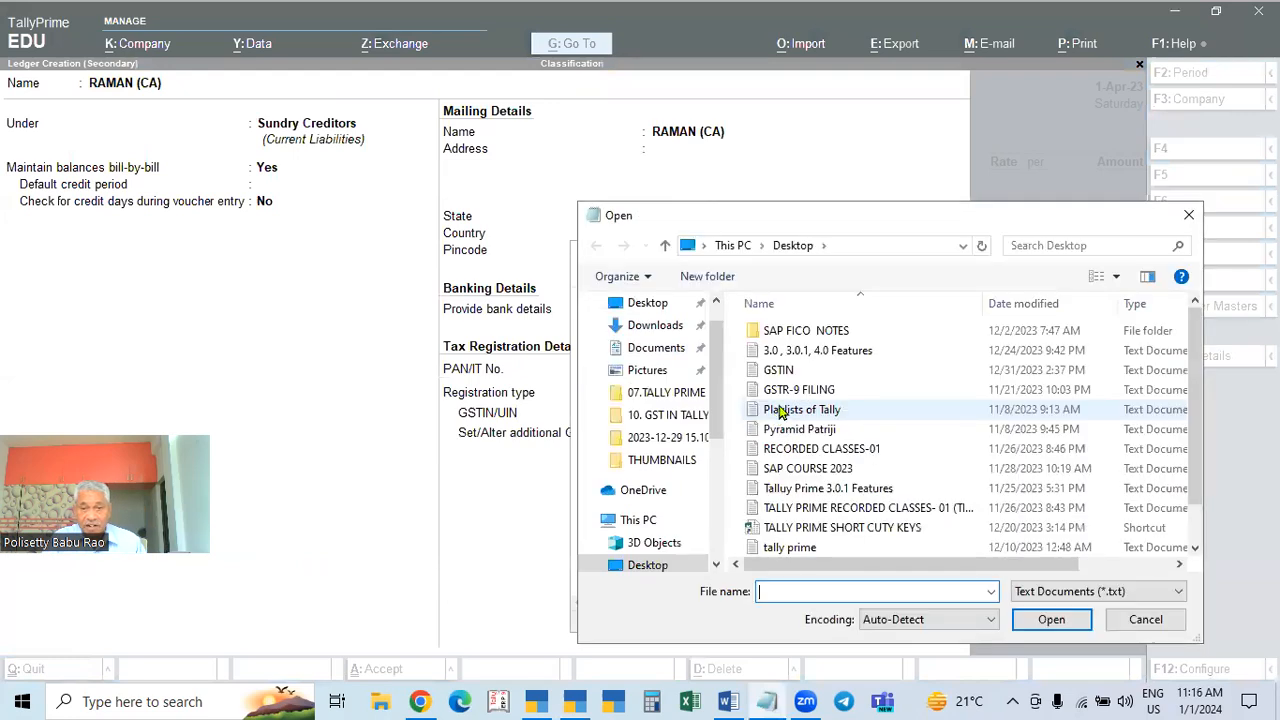
{"action": "left_click", "coordinate": [778, 370]}
{"action": "left_click", "coordinate": [1051, 619]}
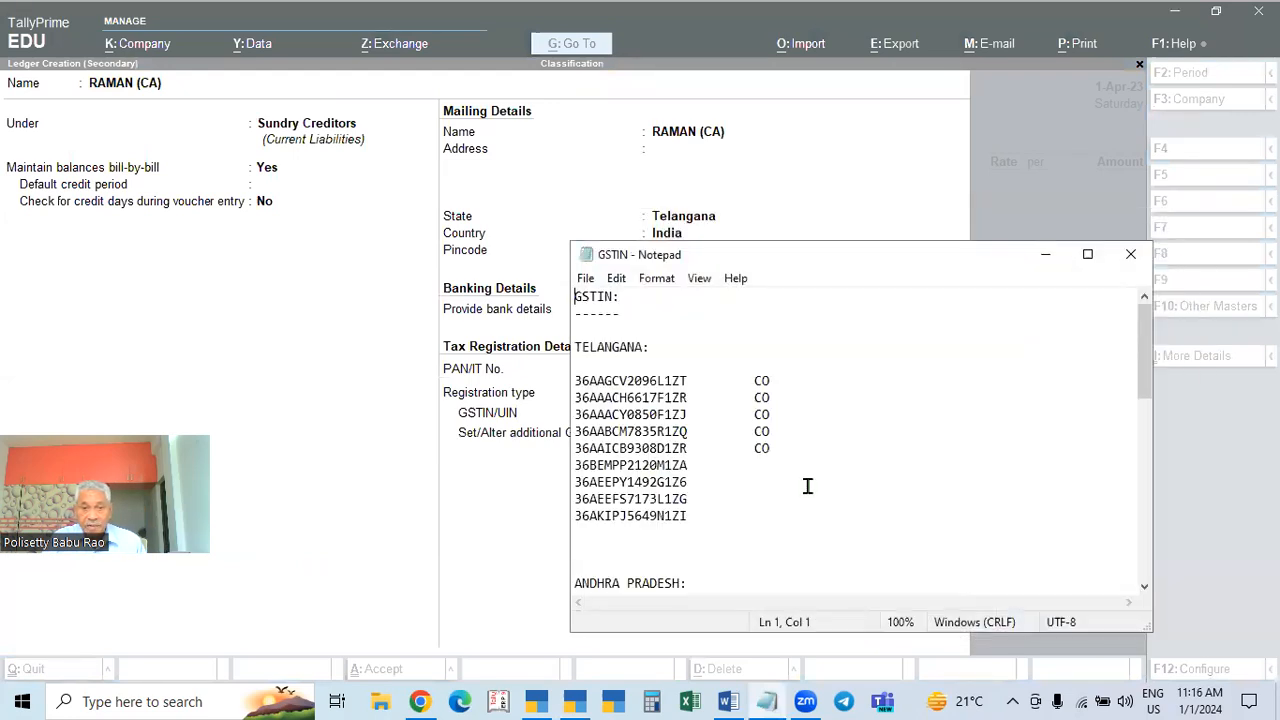
Copy the last Telangana GSTIN into the supplier ledger's GSTIN/UIN field in TallyPrime, keeping registration type Regular, and save the ledger
{"action": "double_click", "coordinate": [656, 514]}
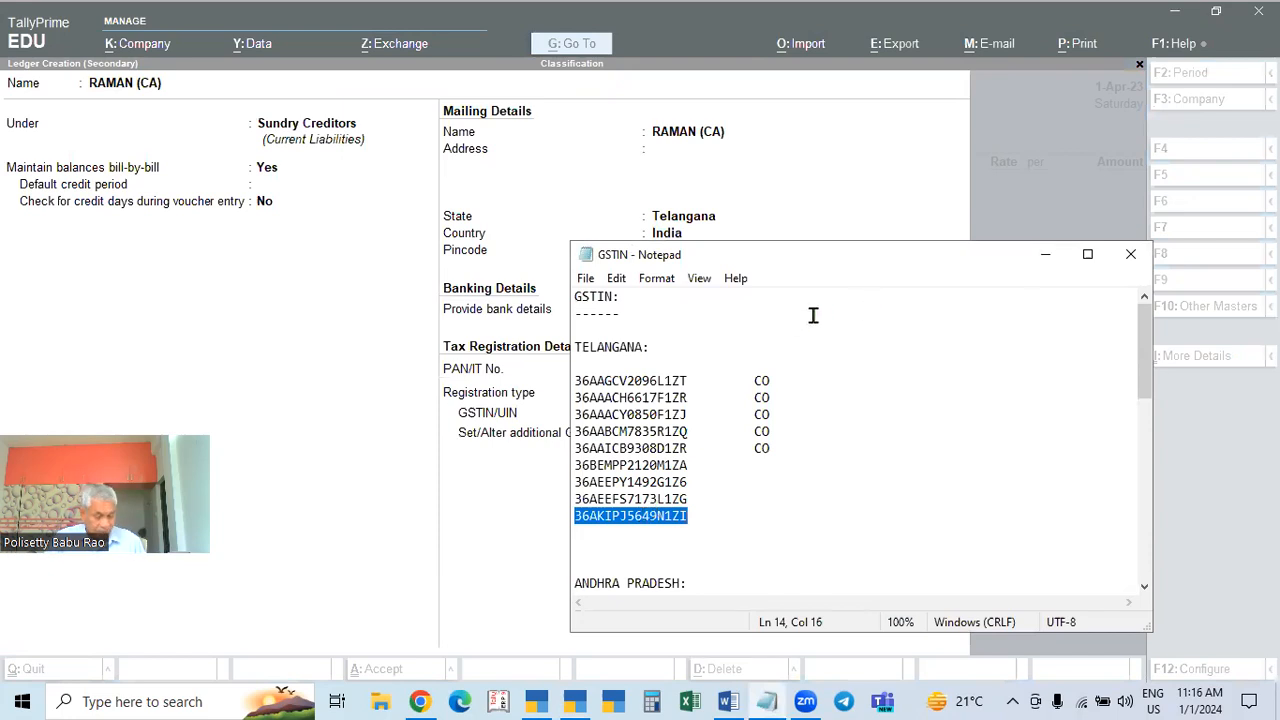
{"action": "key", "text": "ctrl+c"}
{"action": "key", "text": "alt+Tab"}
{"action": "key", "text": "ctrl+alt+v"}
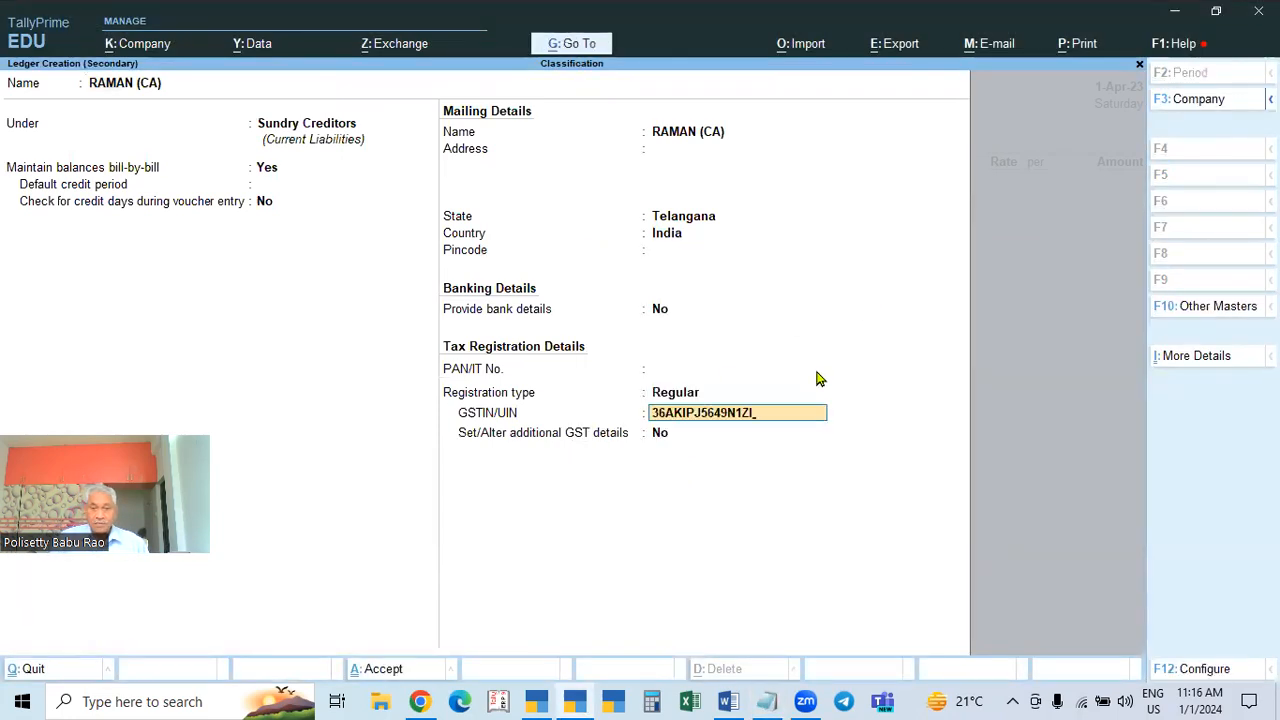
{"action": "key", "text": "Return"}
{"action": "key", "text": "Return"}
{"action": "key", "text": "Return"}
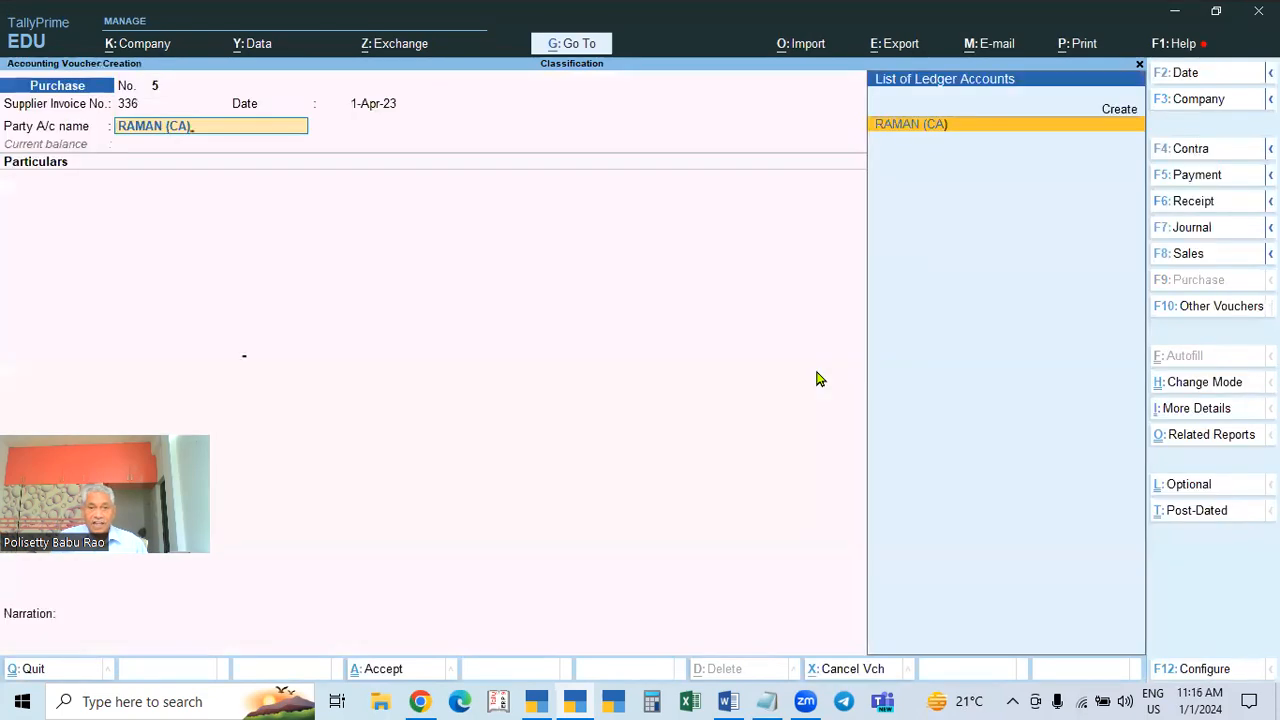
Use the new supplier ledger as the purchase voucher's party and accept its party details
{"action": "key", "text": "Return"}
{"action": "key", "text": "Escape"}
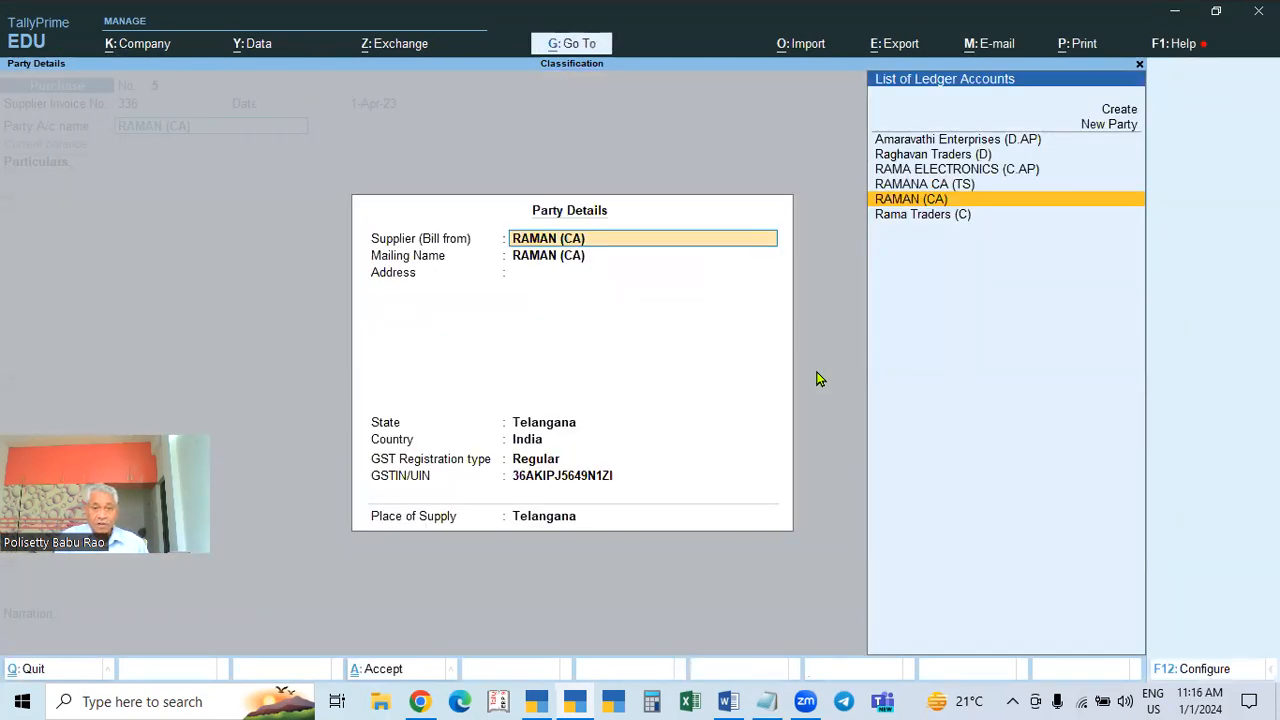
{"action": "key", "text": "ctrl+a"}
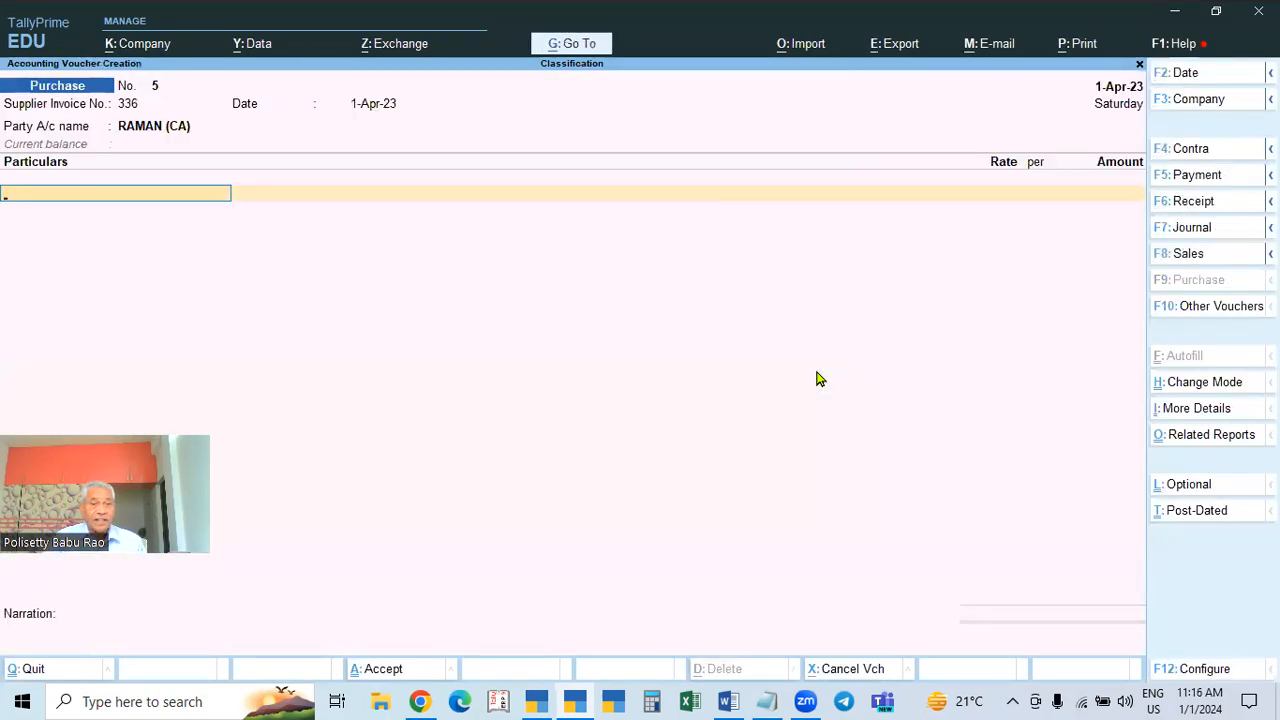
Set Provide Receipt, Order, and Import details to No in the purchase voucher configuration and accept the party details again
{"action": "left_click", "coordinate": [140, 131]}
{"action": "key", "text": "Return"}
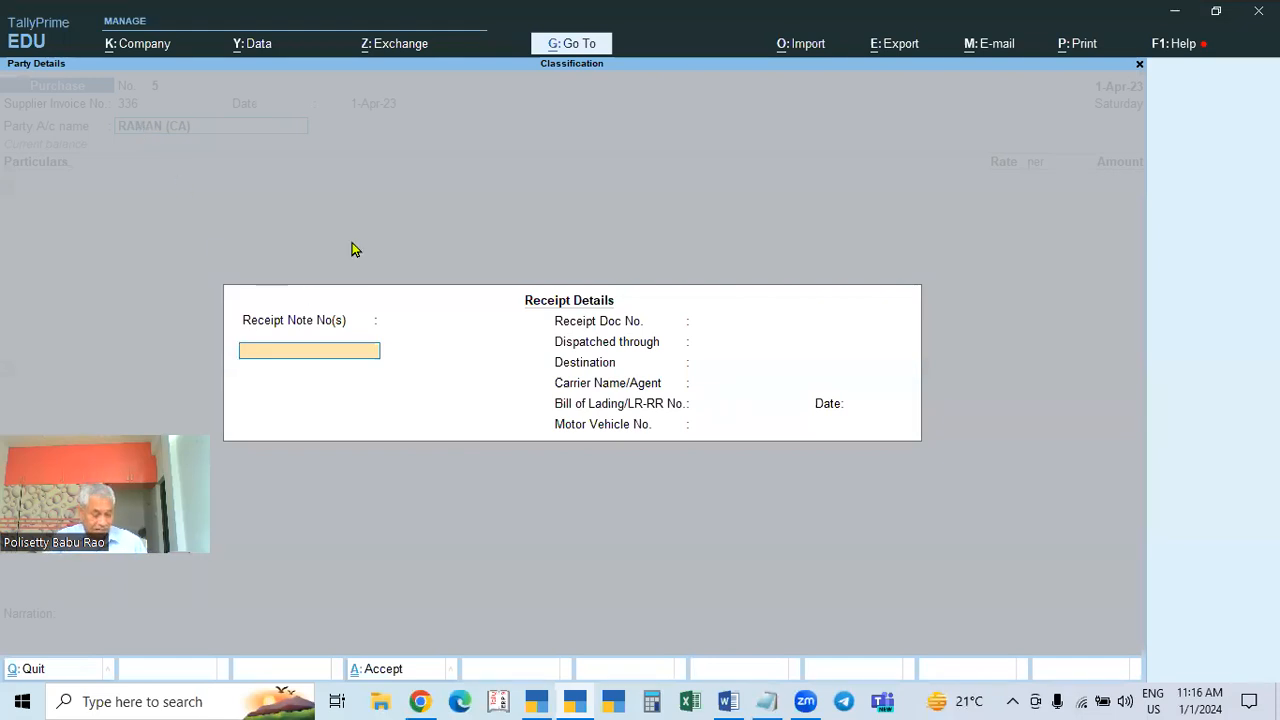
{"action": "key", "text": "Escape"}
{"action": "key", "text": "F12"}
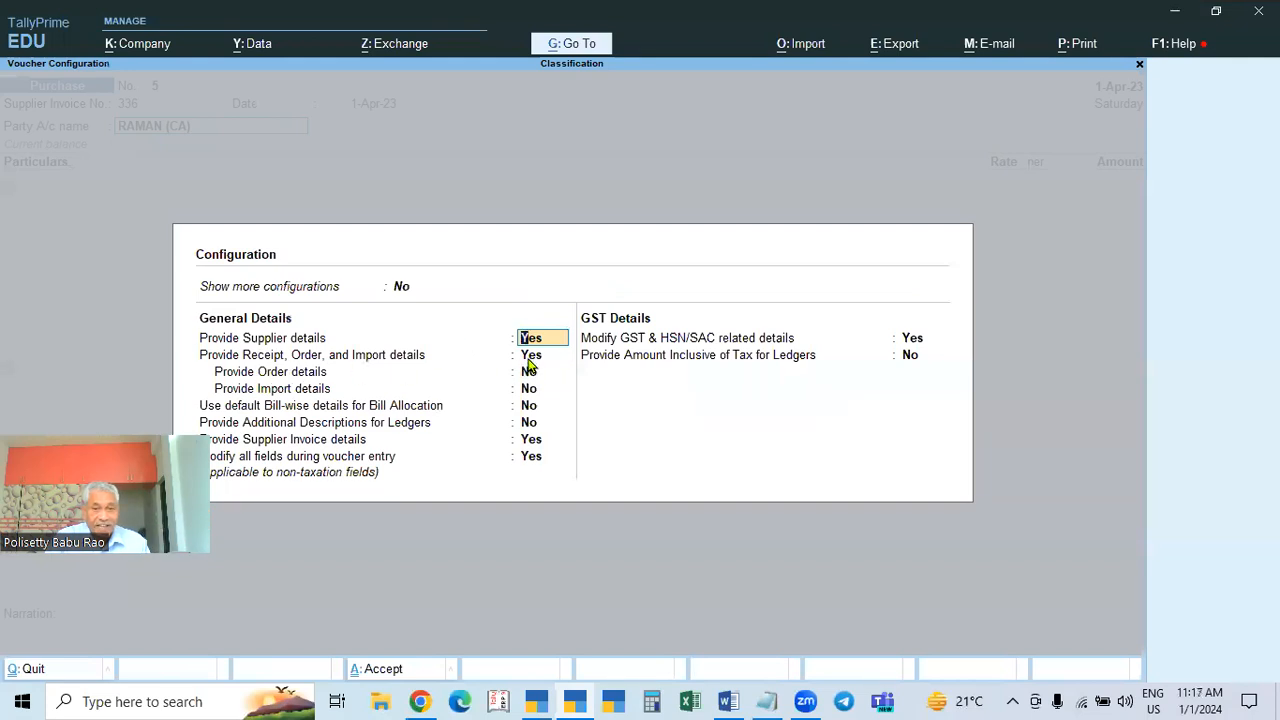
{"action": "key", "text": "Return"}
{"action": "key", "text": "n"}
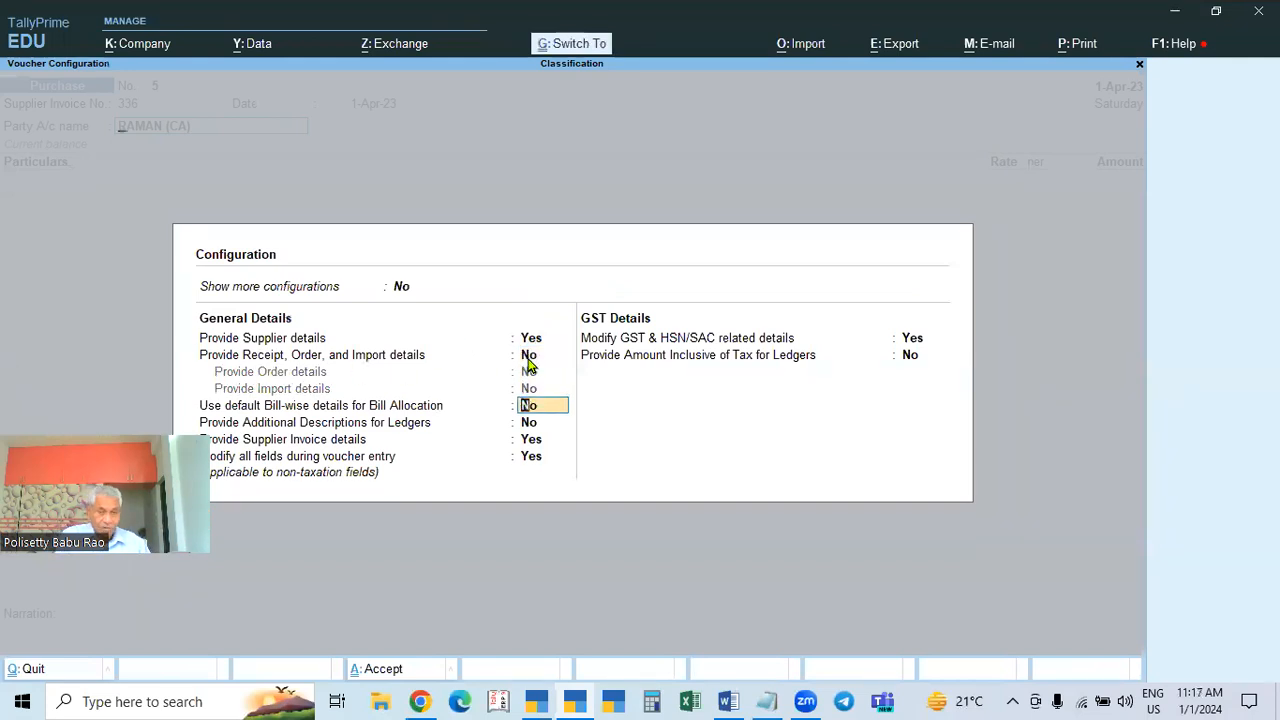
{"action": "key", "text": "ctrl+a"}
{"action": "key", "text": "Return"}
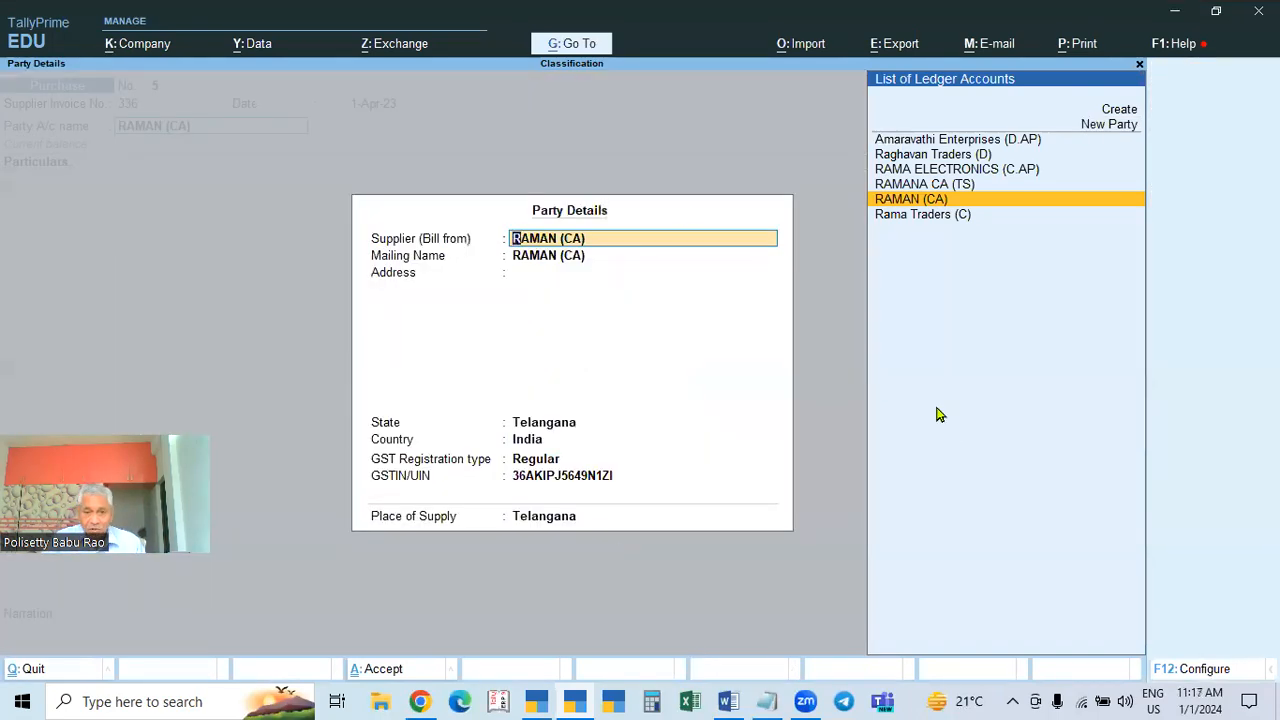
{"action": "key", "text": "ctrl+a"}
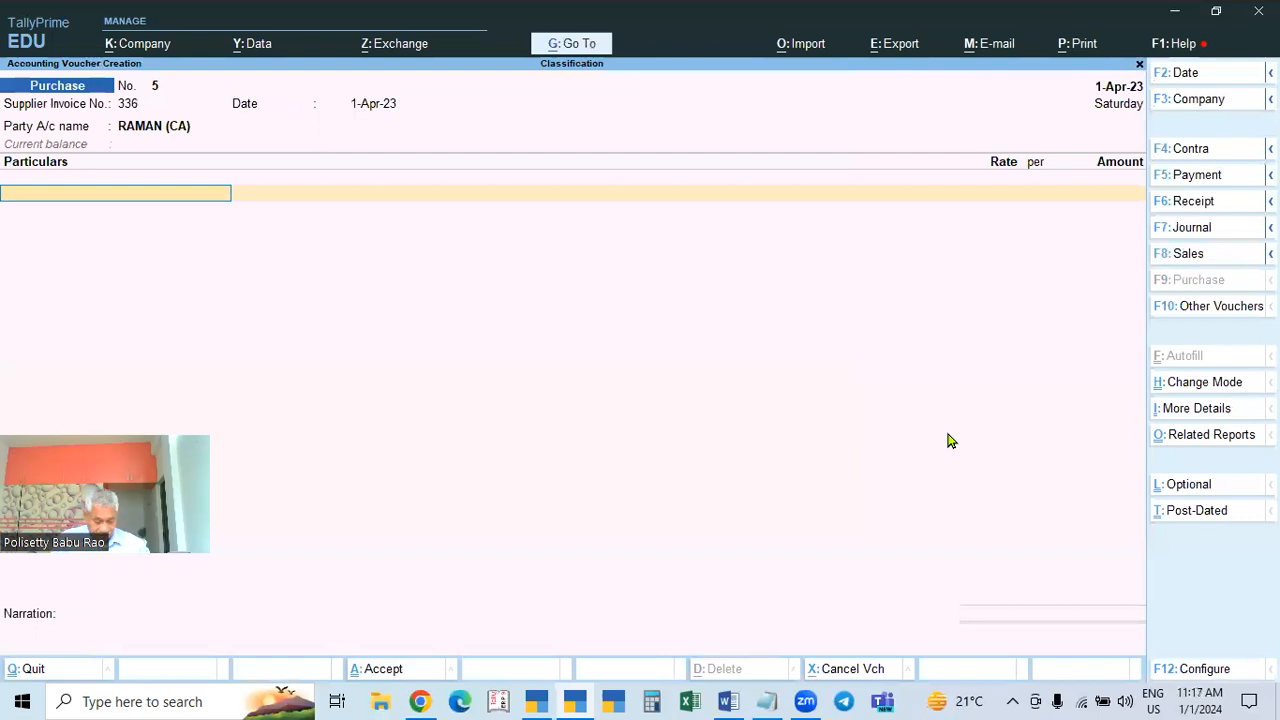
Create a ledger named ACCOUNTING CHARGES PAID under Indirect Expenses from the voucher's particulars
{"action": "key", "text": "alt+c"}
{"action": "type", "text": "ACCOUN"}
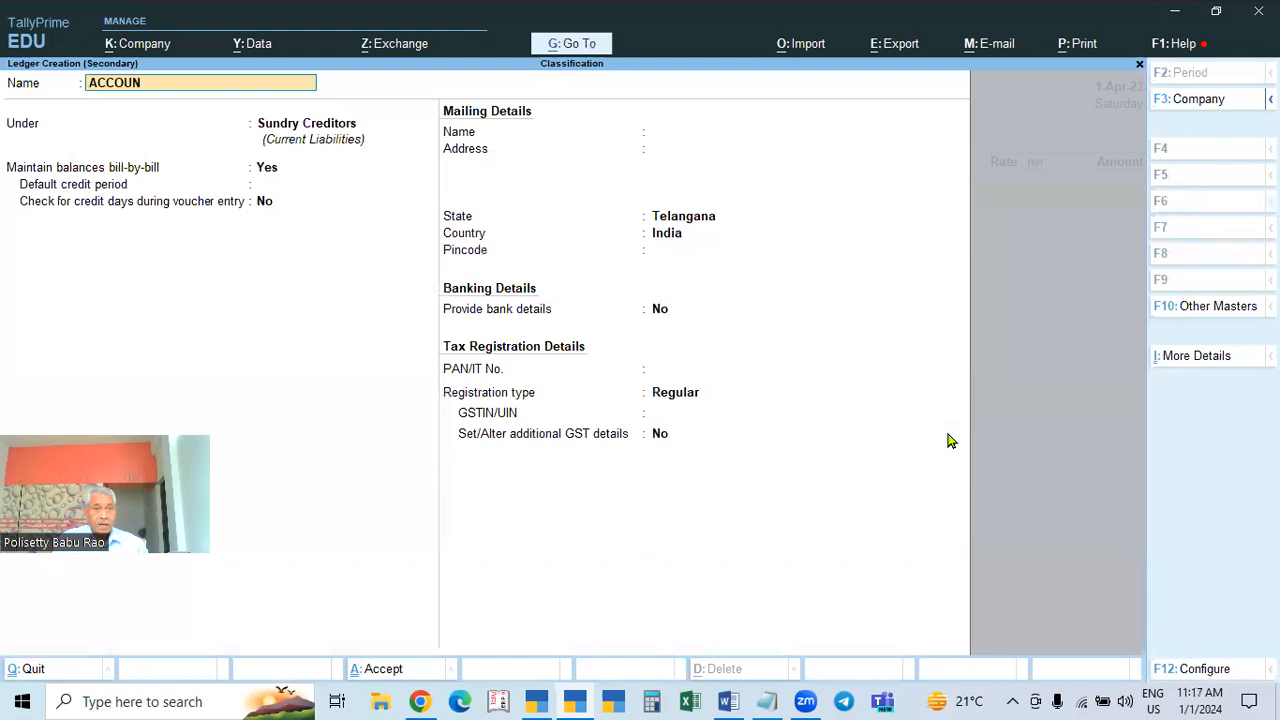
{"action": "type", "text": "TING"}
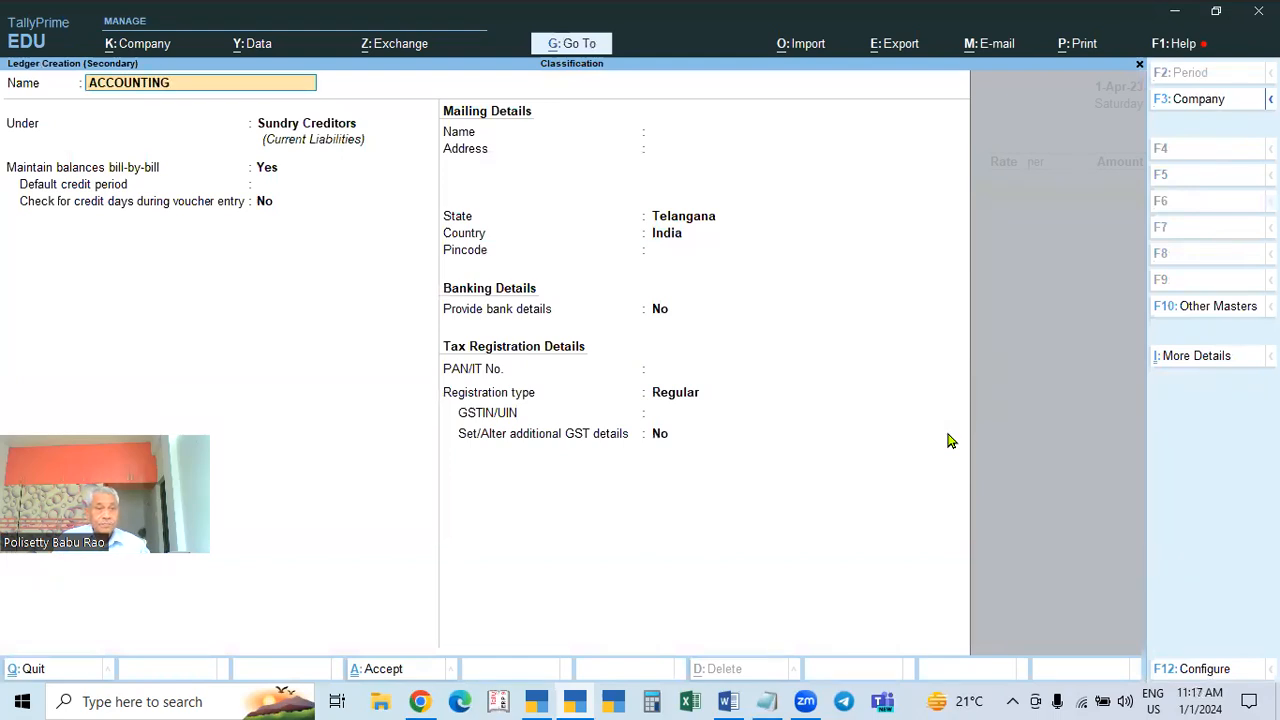
{"action": "type", "text": " CHARGES PAID"}
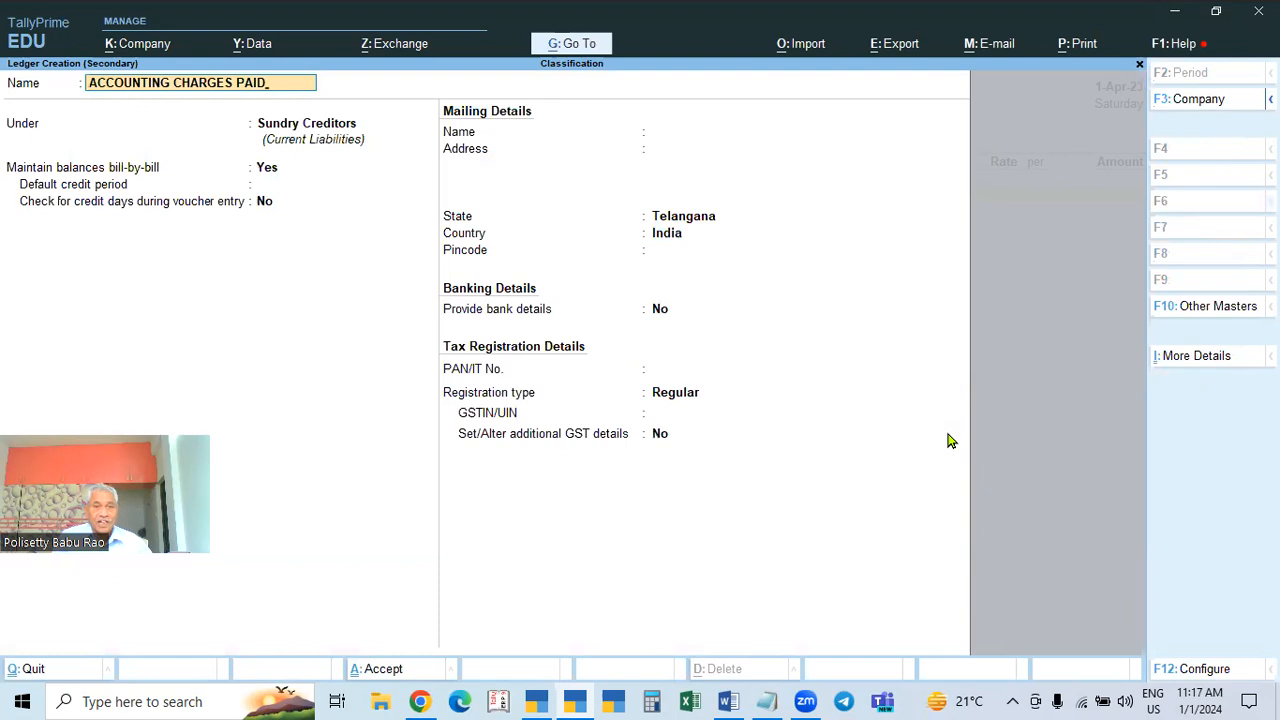
{"action": "key", "text": "Return"}
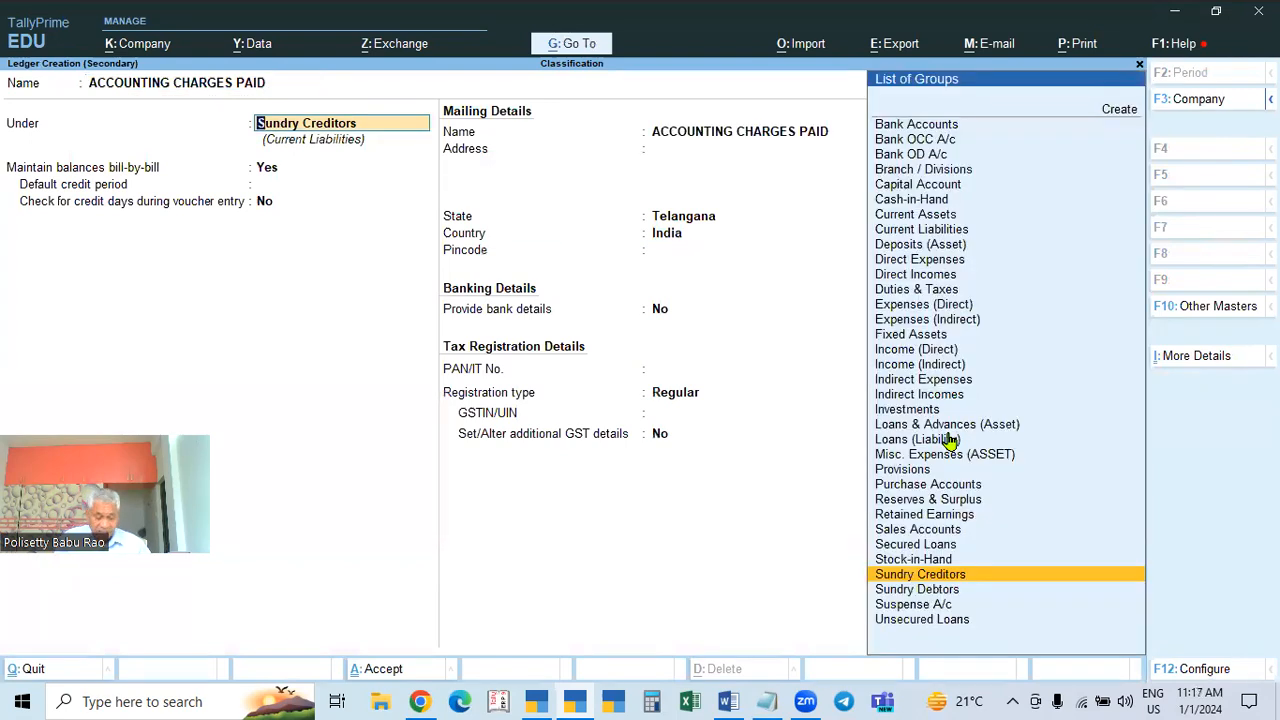
{"action": "type", "text": "IND"}
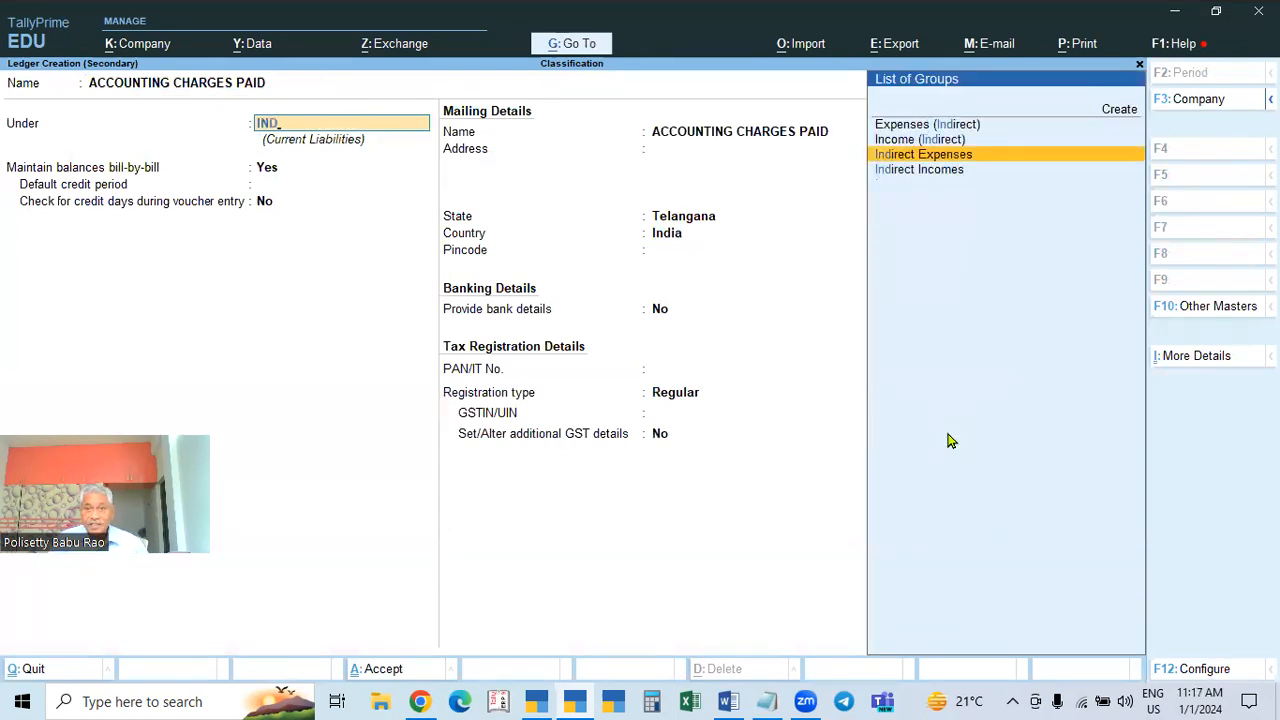
{"action": "key", "text": "Return"}
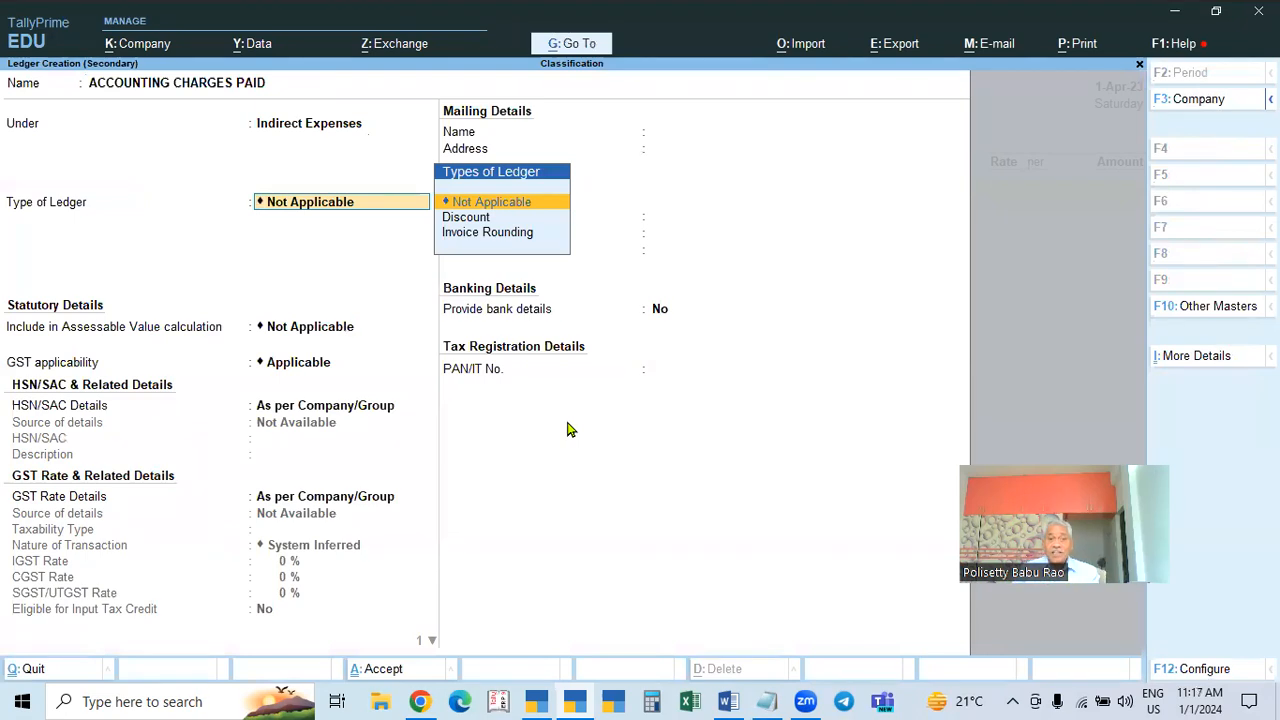
Keep GST applicability as Applicable for the accounting charges ledger and specify HSN/SAC 1234 with a blank description
{"action": "key", "text": "Return"}
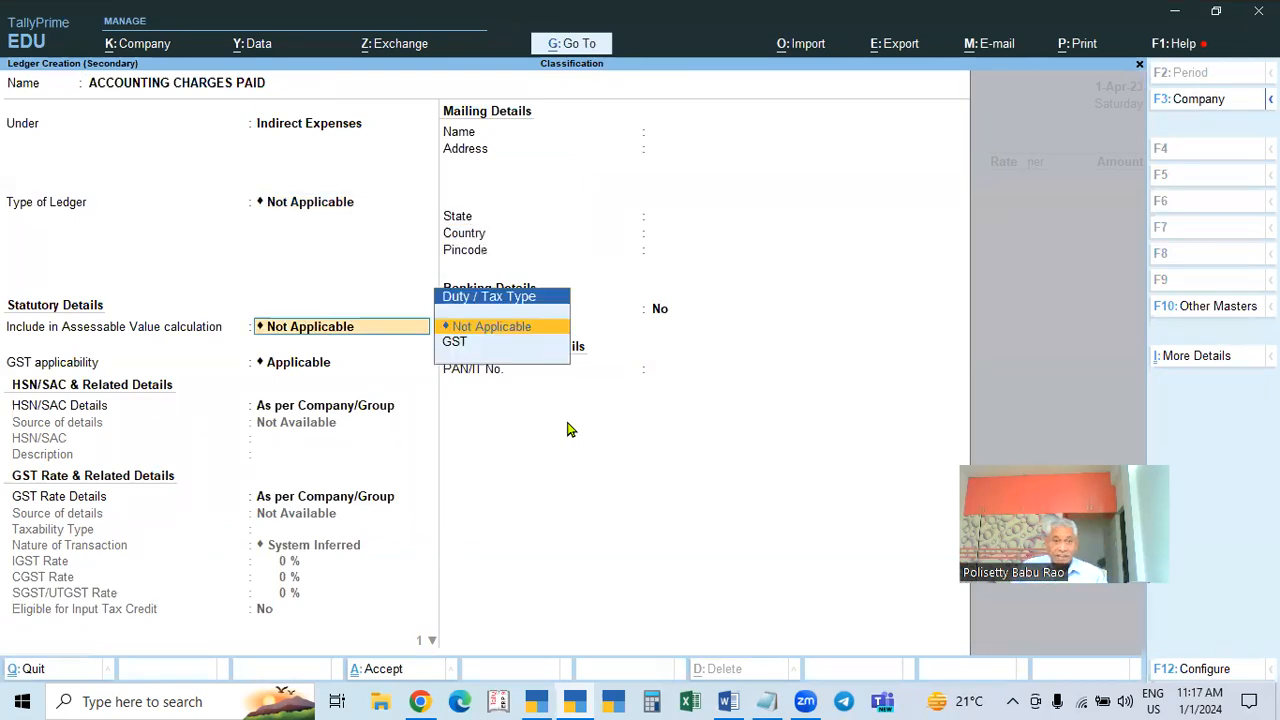
{"action": "key", "text": "Return"}
{"action": "key", "text": "Return"}
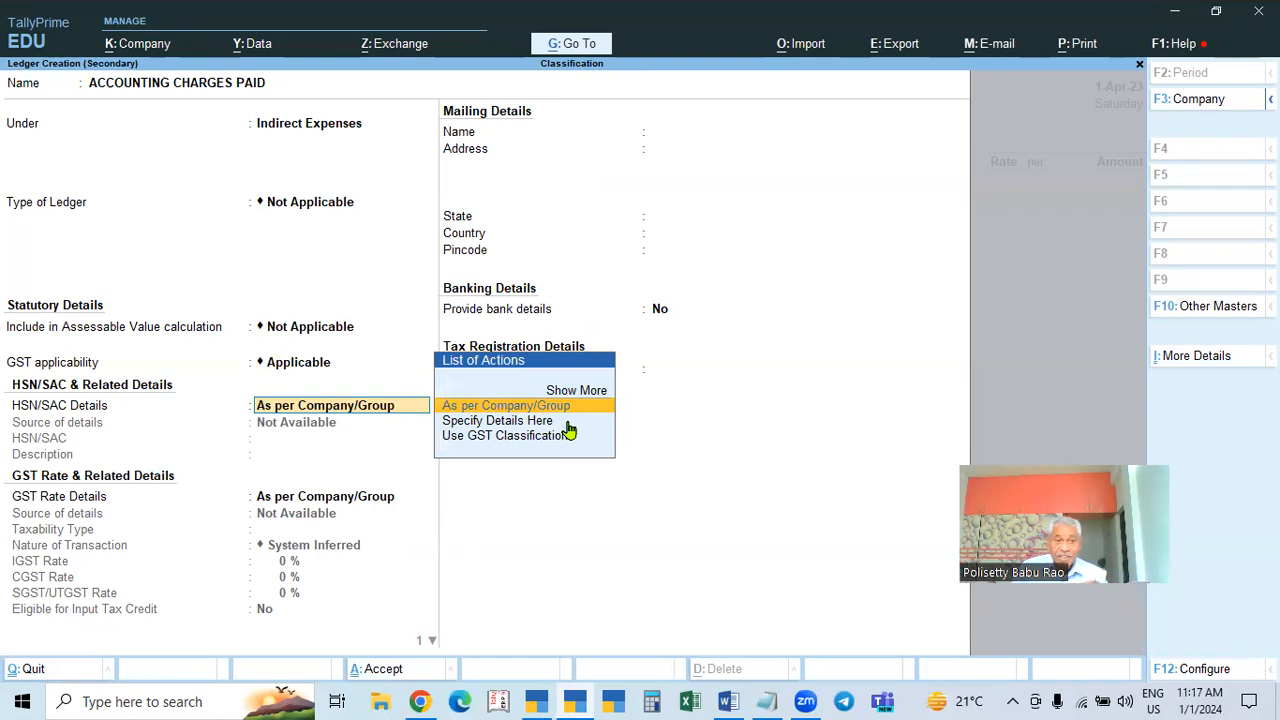
{"action": "key", "text": "Down"}
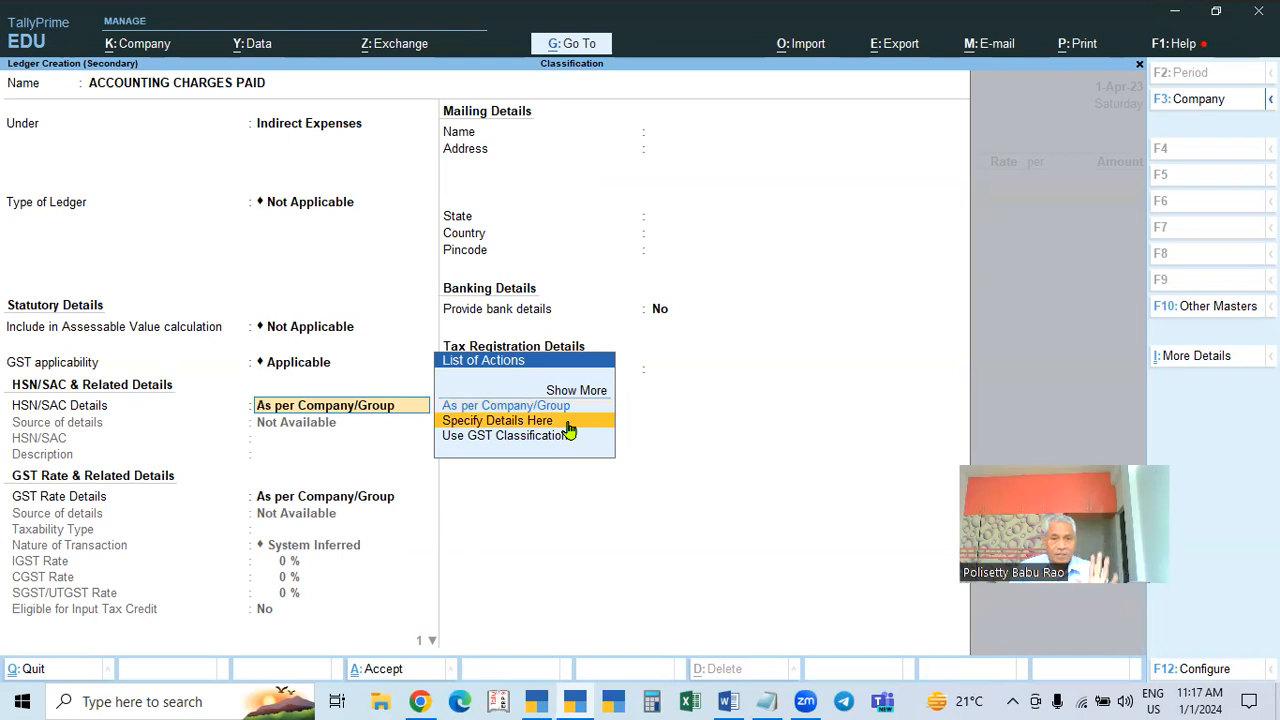
{"action": "left_click", "coordinate": [567, 423]}
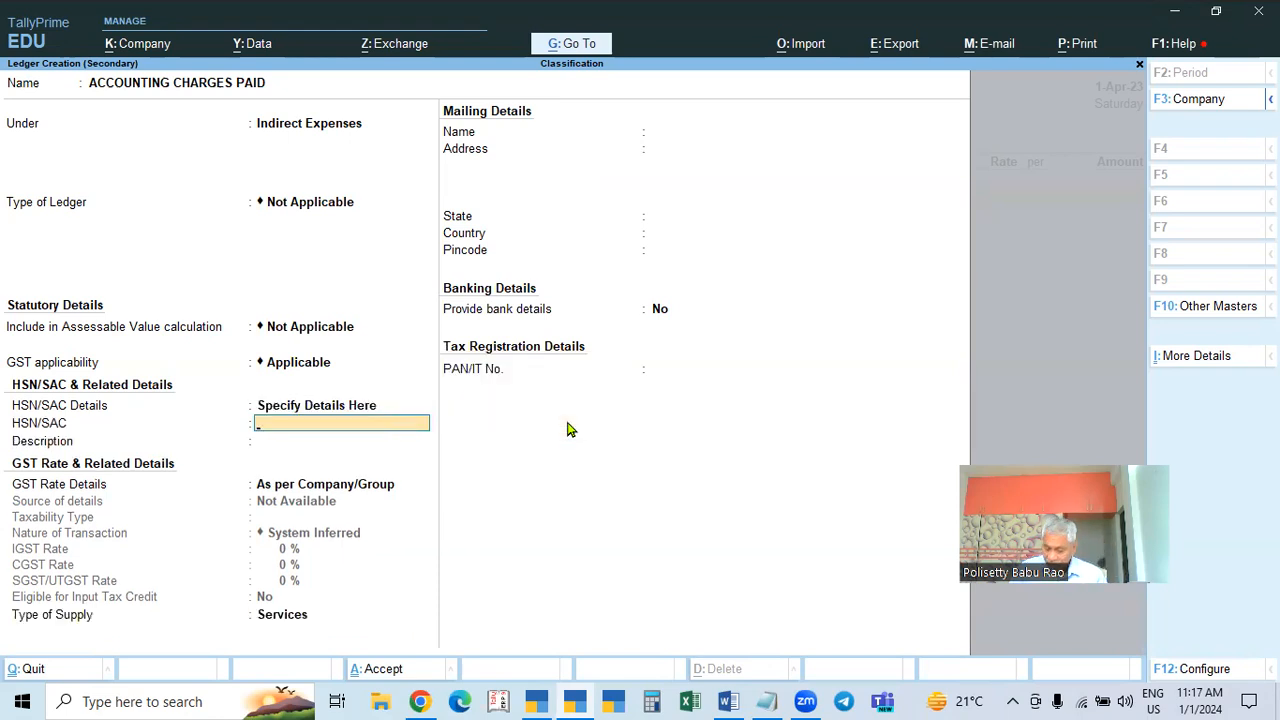
{"action": "type", "text": "1234"}
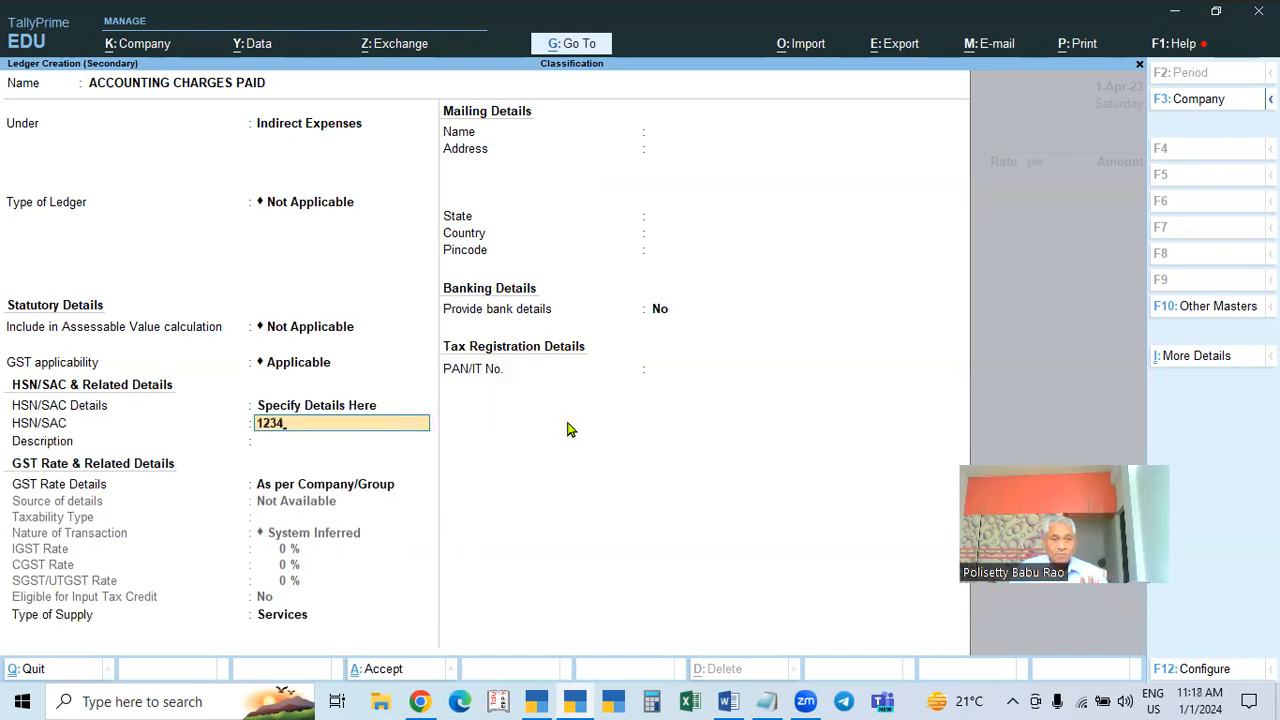
{"action": "key", "text": "Return"}
{"action": "key", "text": "Return"}
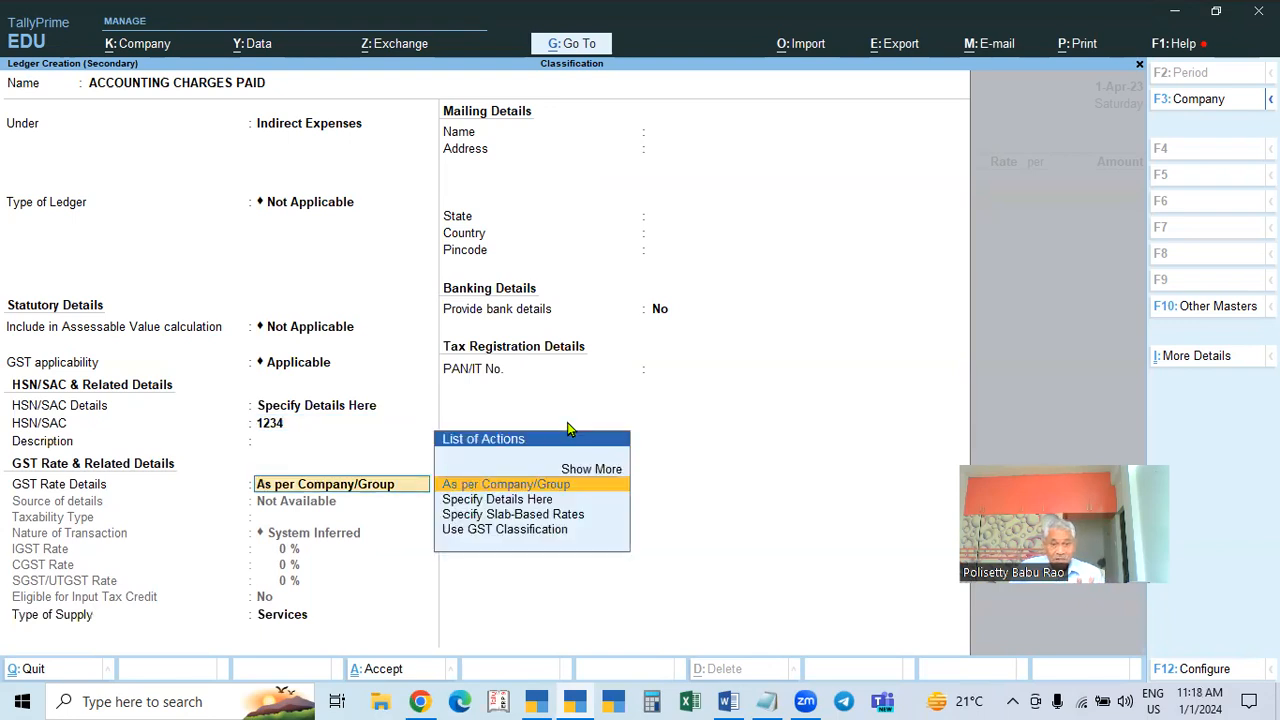
Use the GST@18% classification for the accounting charges ledger's GST rate, keep the supply type as Services, and save the ledger
{"action": "key", "text": "Down"}
{"action": "key", "text": "Down"}
{"action": "key", "text": "Down"}
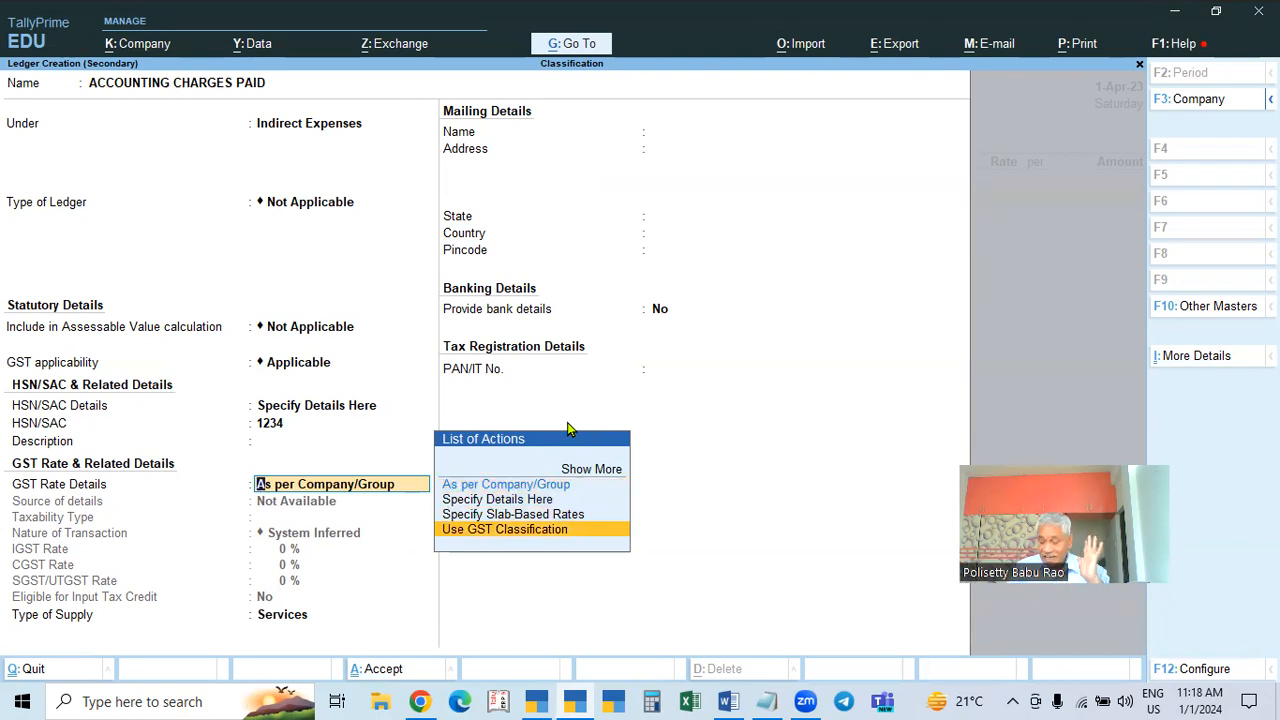
{"action": "key", "text": "Return"}
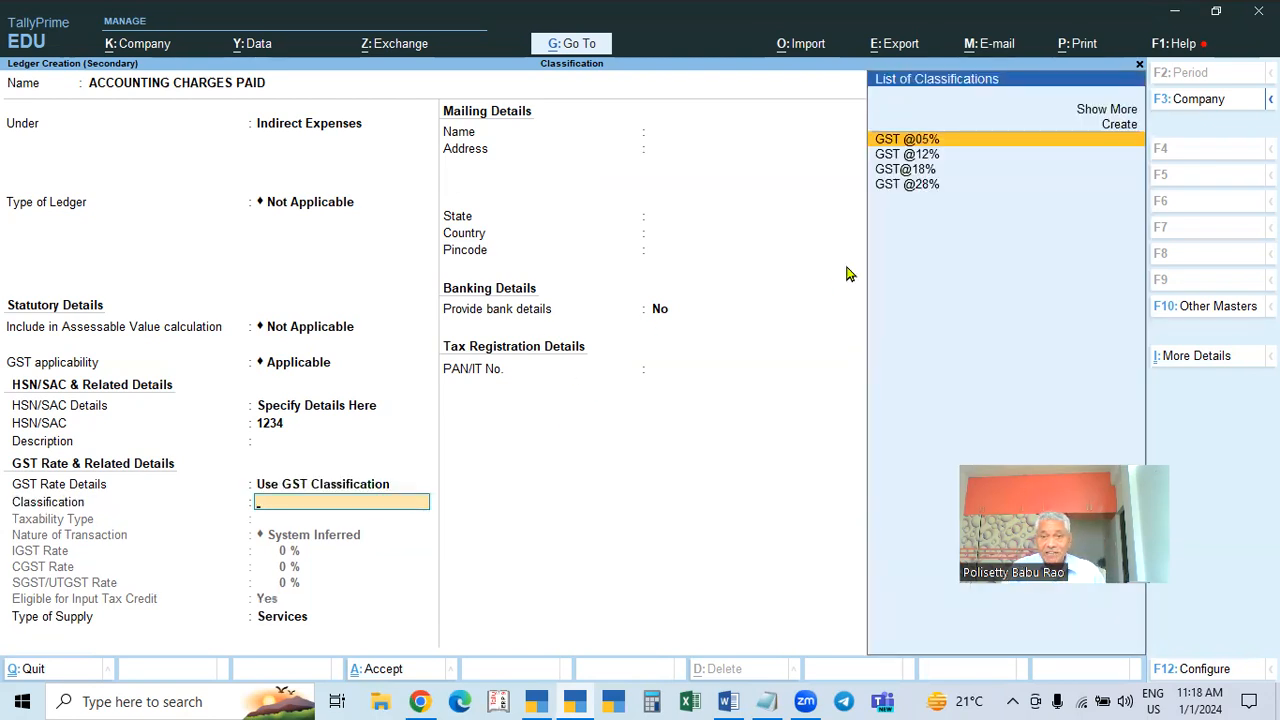
{"action": "left_click", "coordinate": [922, 170]}
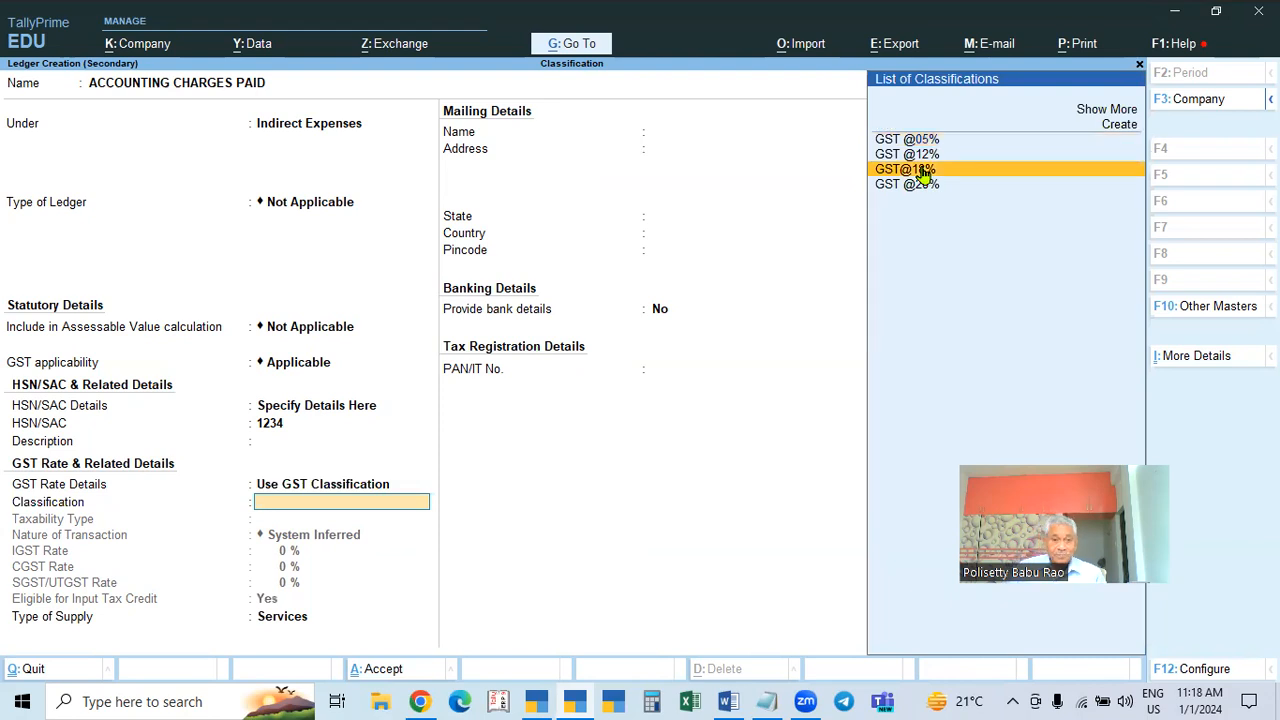
{"action": "left_click", "coordinate": [922, 170]}
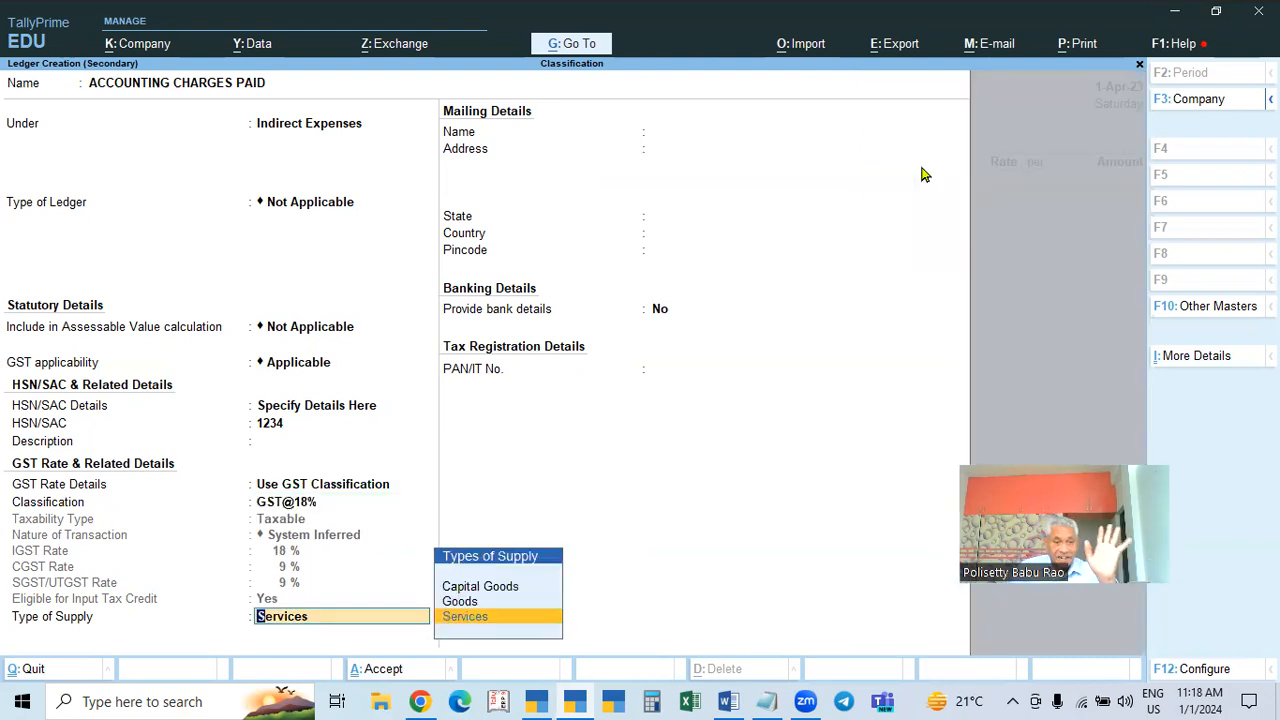
{"action": "key", "text": "Return"}
{"action": "key", "text": "Return"}
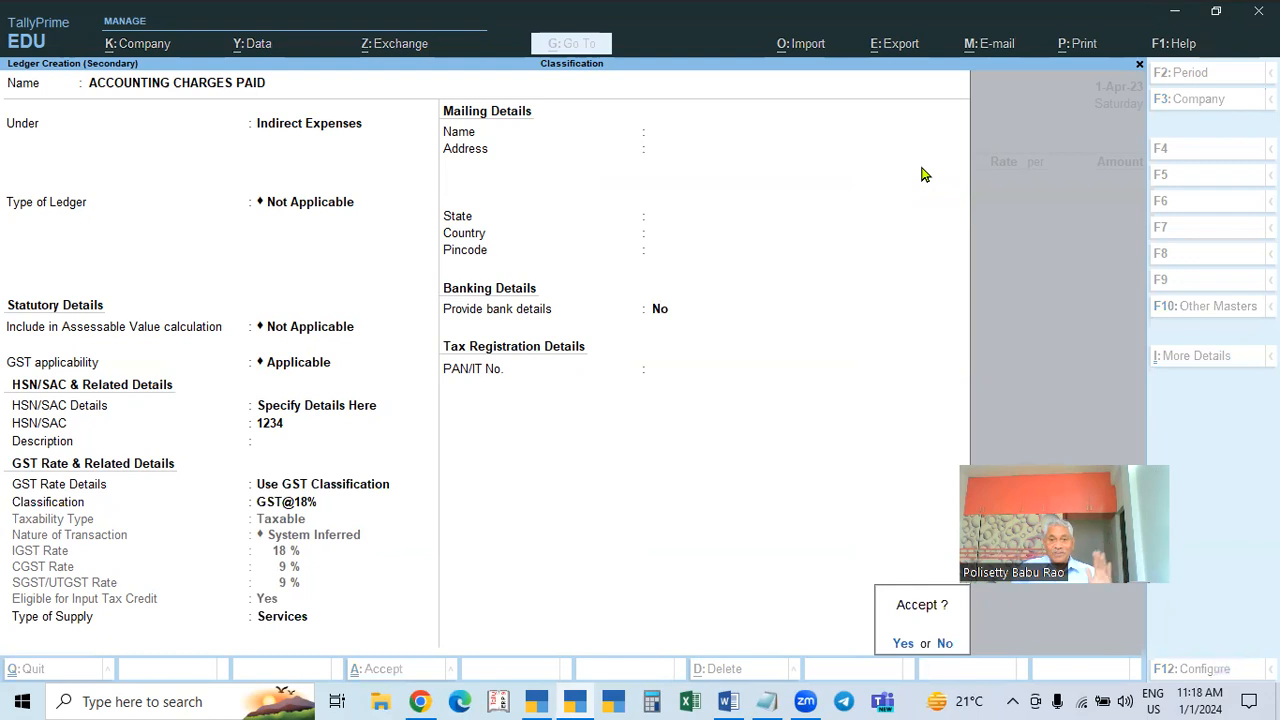
{"action": "key", "text": "Return"}
Enter 20000 as the accounting charges amount in the purchase voucher and accept the GST rate and HSN/SAC details as per masters
{"action": "type", "text": "5000"}
{"action": "key", "text": "BackSpace"}
{"action": "key", "text": "BackSpace"}
{"action": "key", "text": "BackSpace"}
{"action": "key", "text": "BackSpace"}
{"action": "type", "text": "20000"}
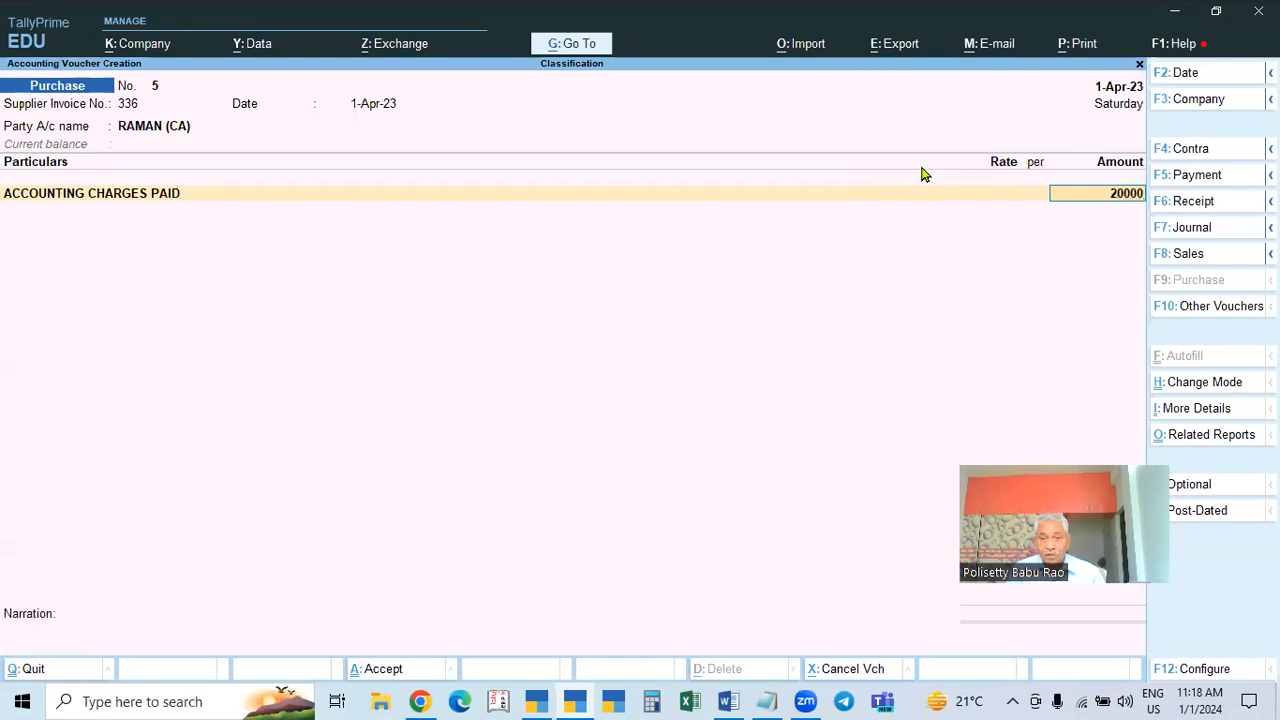
{"action": "key", "text": "Return"}
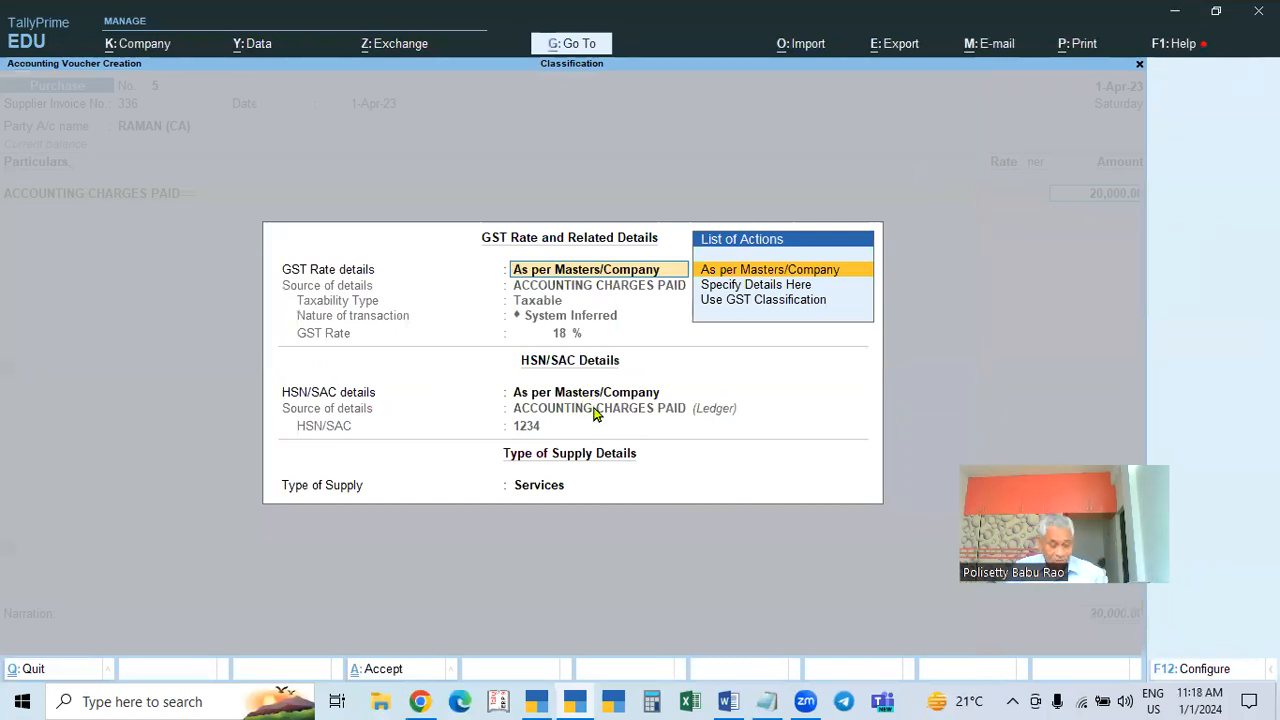
{"action": "key", "text": "ctrl+a"}
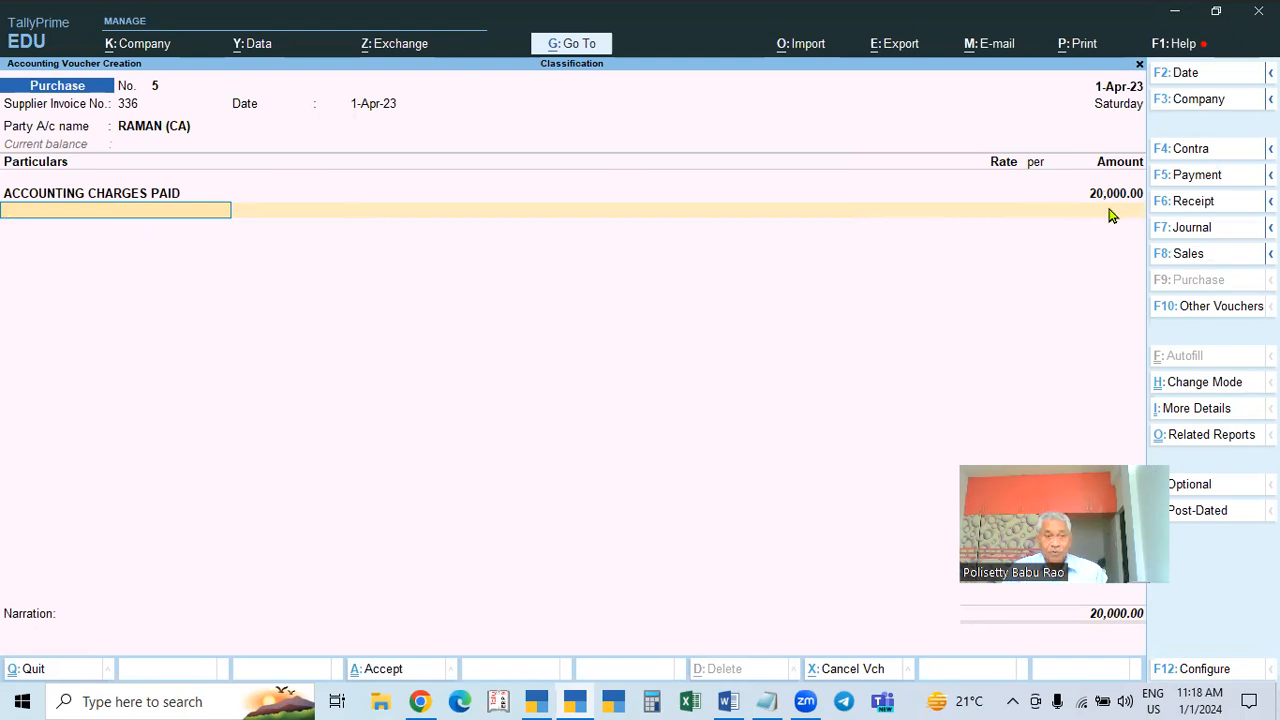
Add the CGST and SGST ledgers with their calculated amounts below the accounting charges line
{"action": "type", "text": "CGST"}
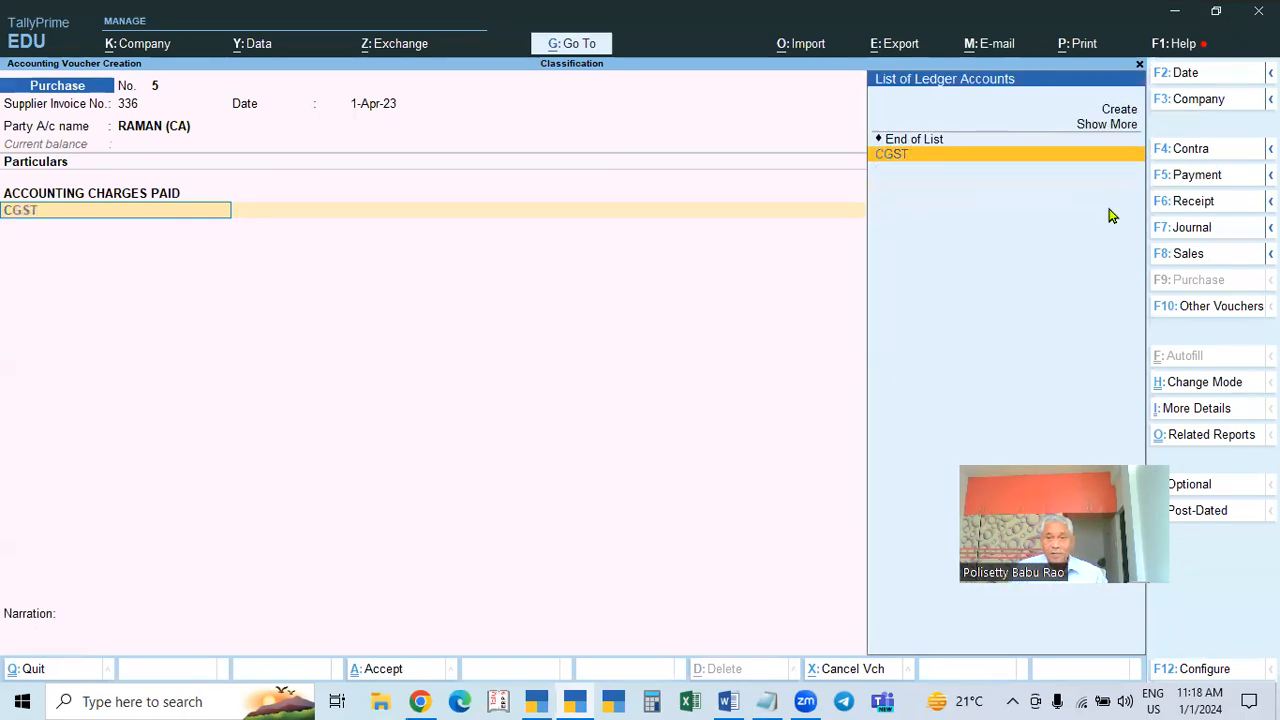
{"action": "key", "text": "Return"}
{"action": "key", "text": "Return"}
{"action": "type", "text": "SGST"}
{"action": "key", "text": "Return"}
{"action": "key", "text": "Return"}
{"action": "key", "text": "Return"}
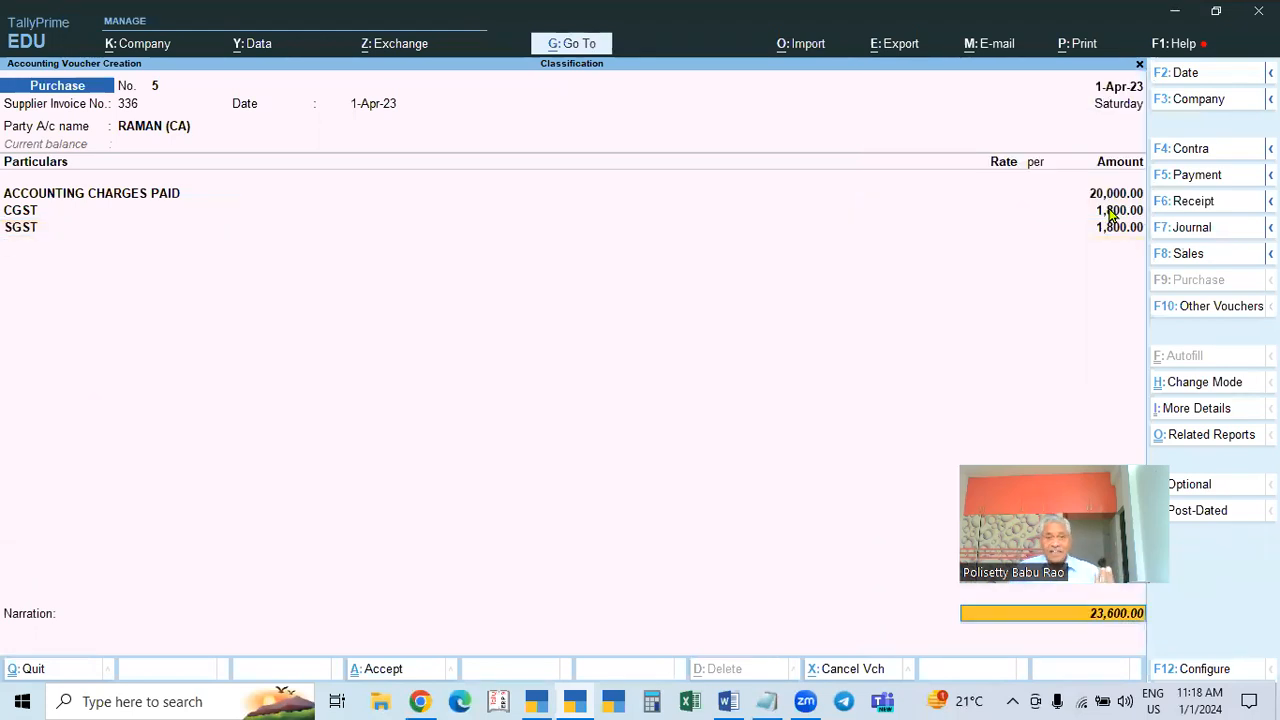
Leave the narration blank and save the accounting charges purchase voucher
{"action": "key", "text": "Return"}
{"action": "key", "text": "Return"}
{"action": "key", "text": "Return"}
{"action": "key", "text": "Return"}
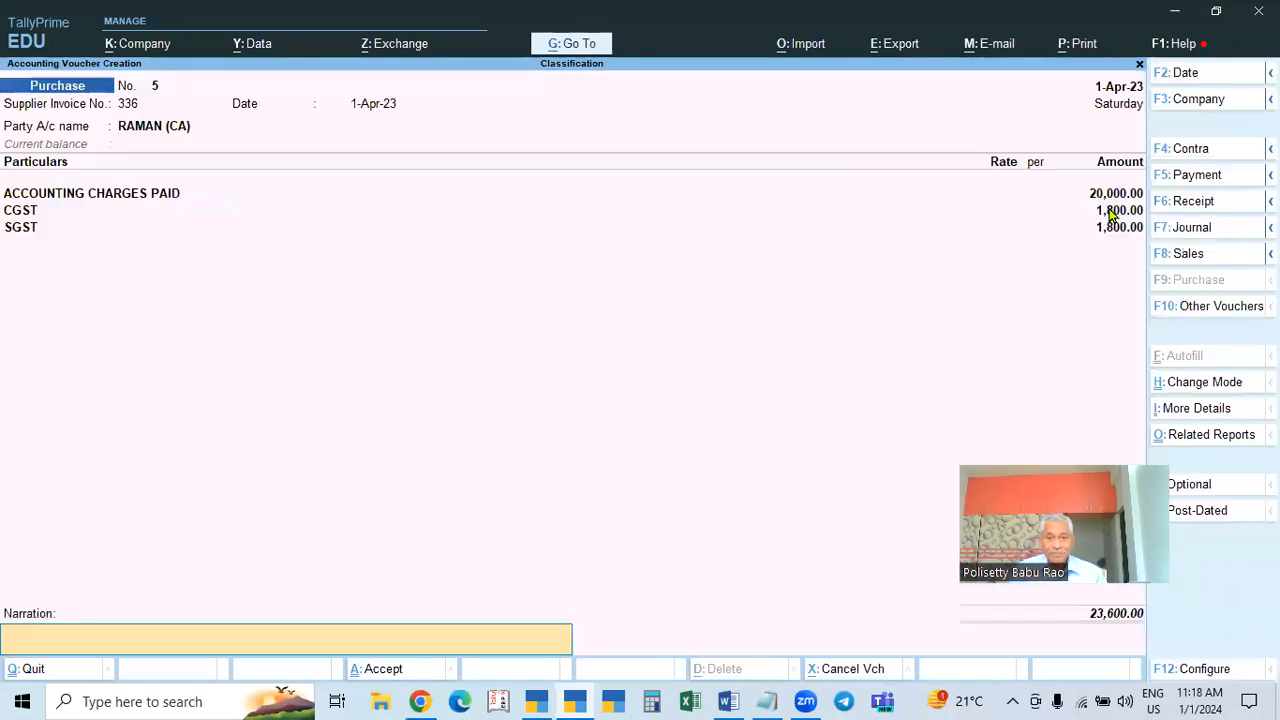
{"action": "key", "text": "Return"}
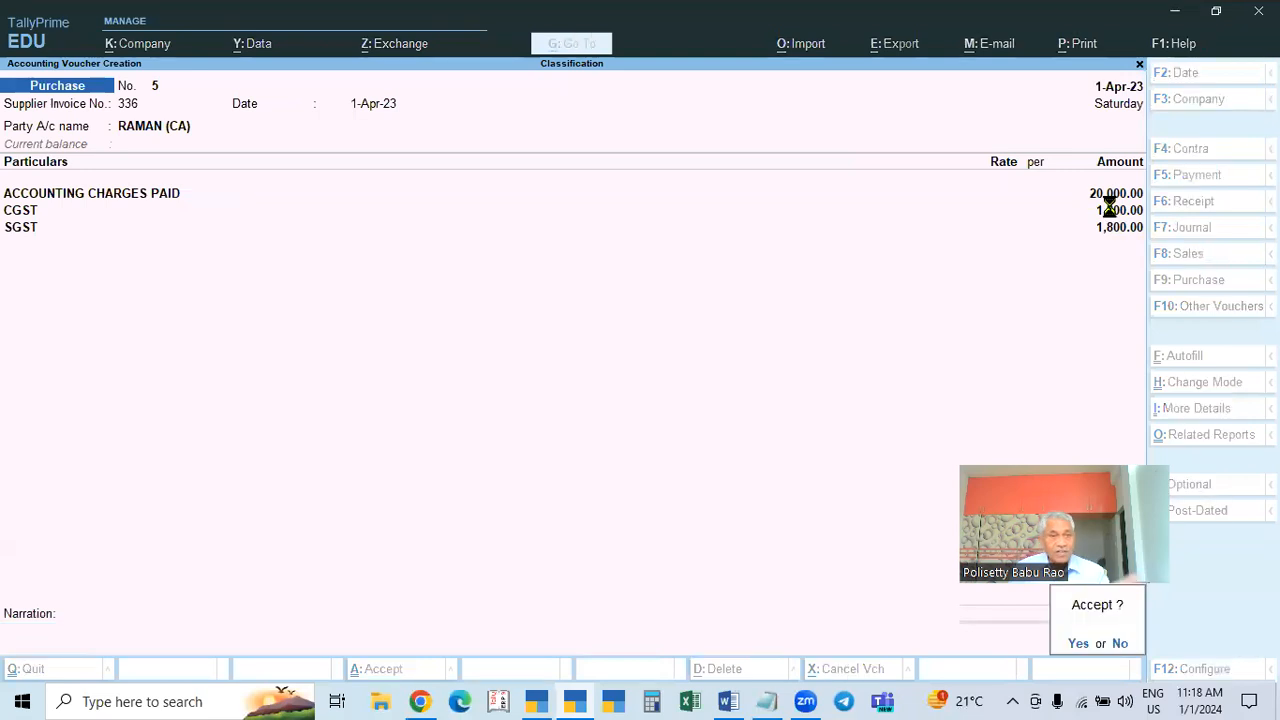
{"action": "key", "text": "Return"}
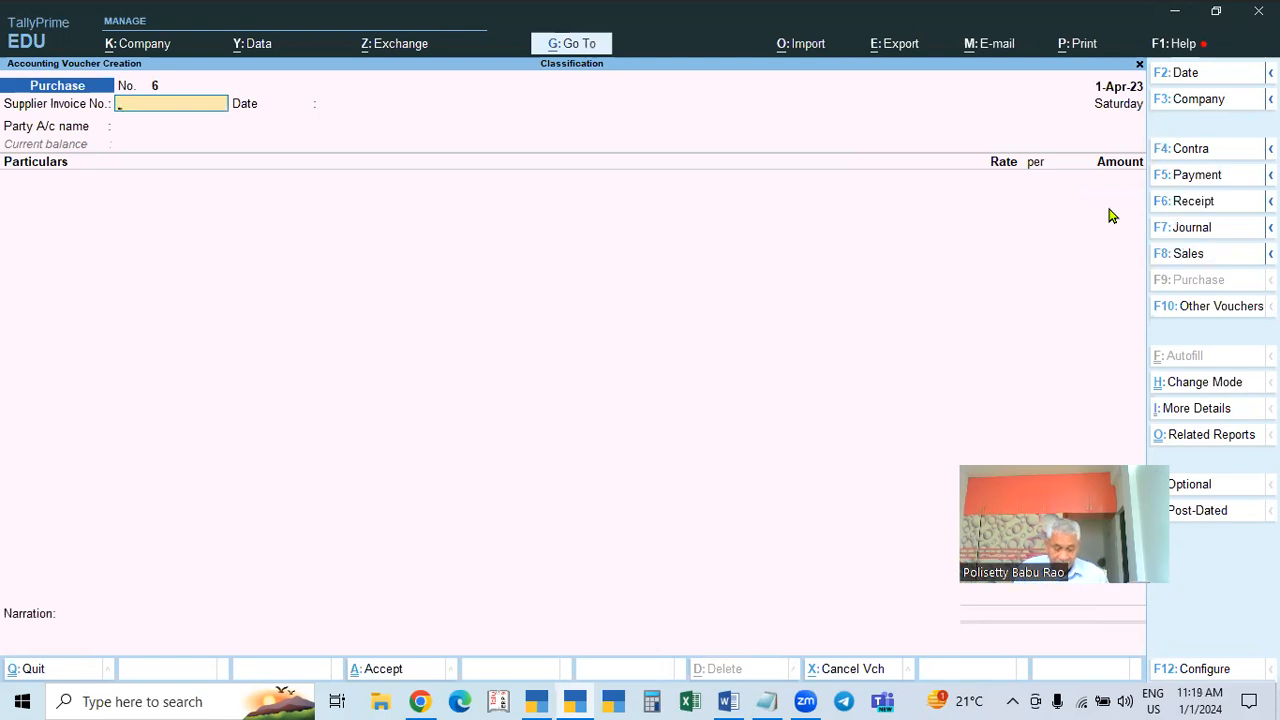
Start a sales voucher with the same CA ledger used in the purchase as its party, and accept the party details
{"action": "key", "text": "F8"}
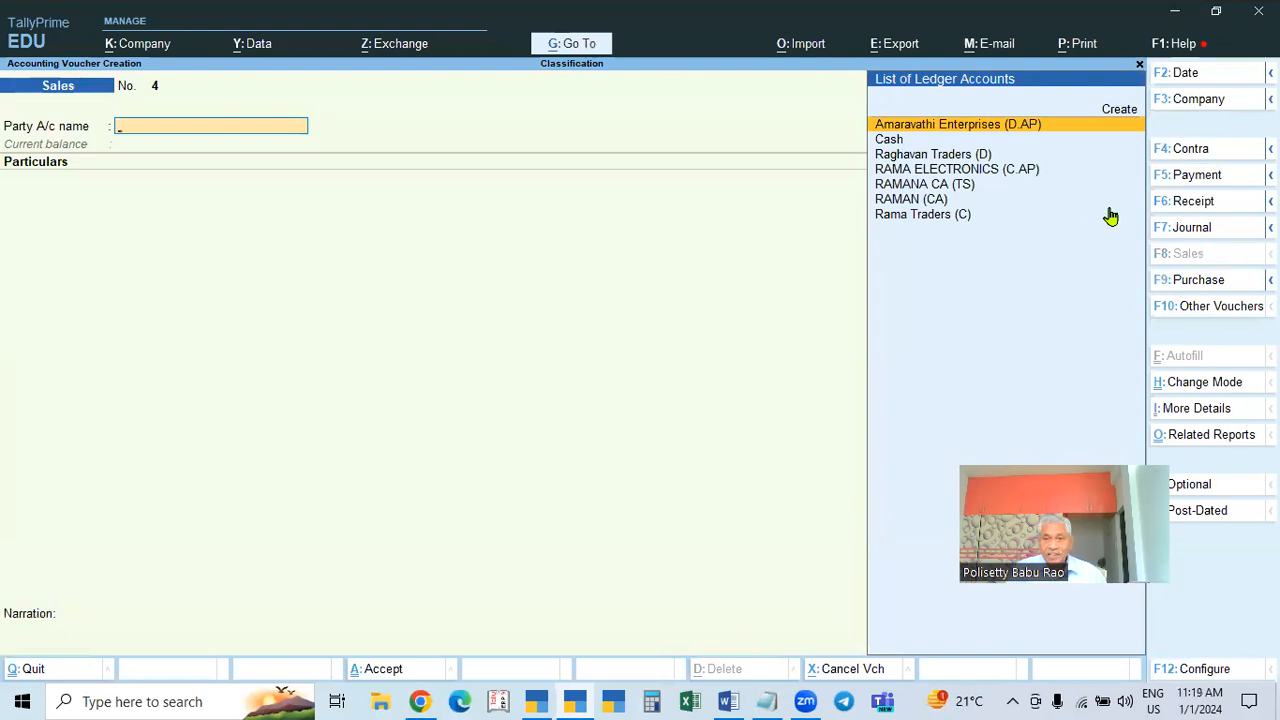
{"action": "key", "text": "Down"}
{"action": "key", "text": "Down"}
{"action": "key", "text": "Down"}
{"action": "key", "text": "Down"}
{"action": "key", "text": "Down"}
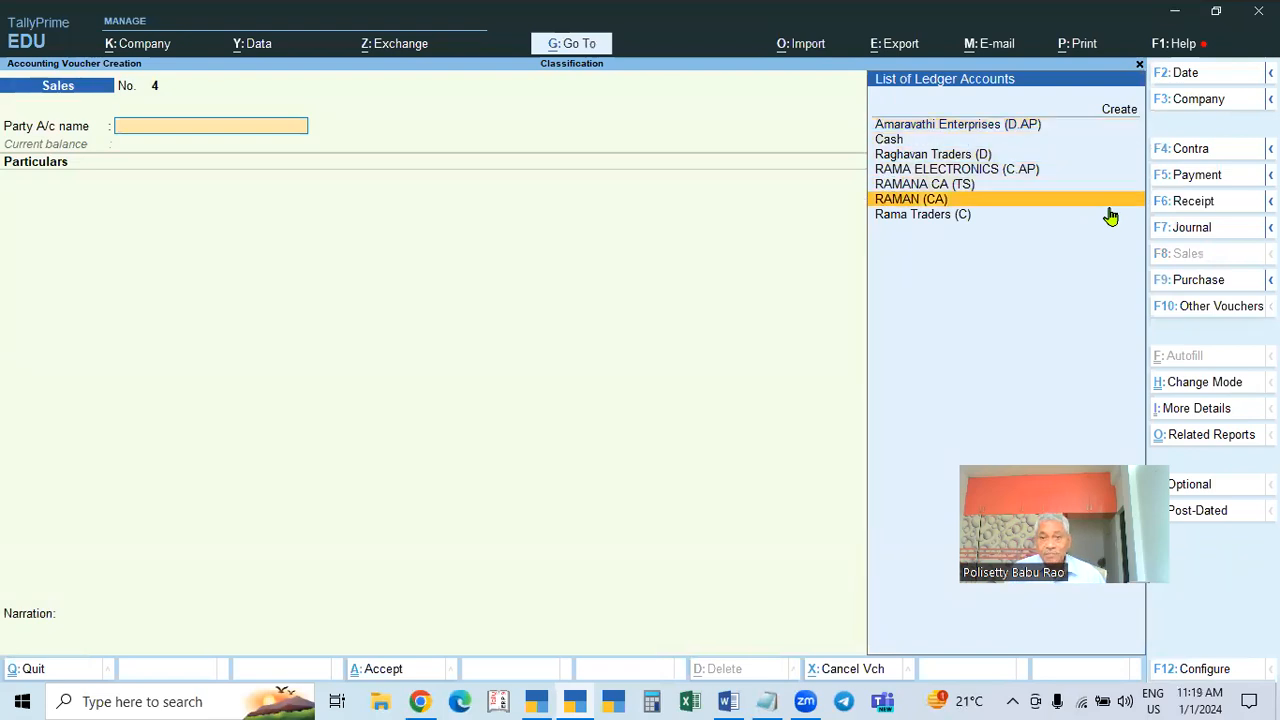
{"action": "key", "text": "Return"}
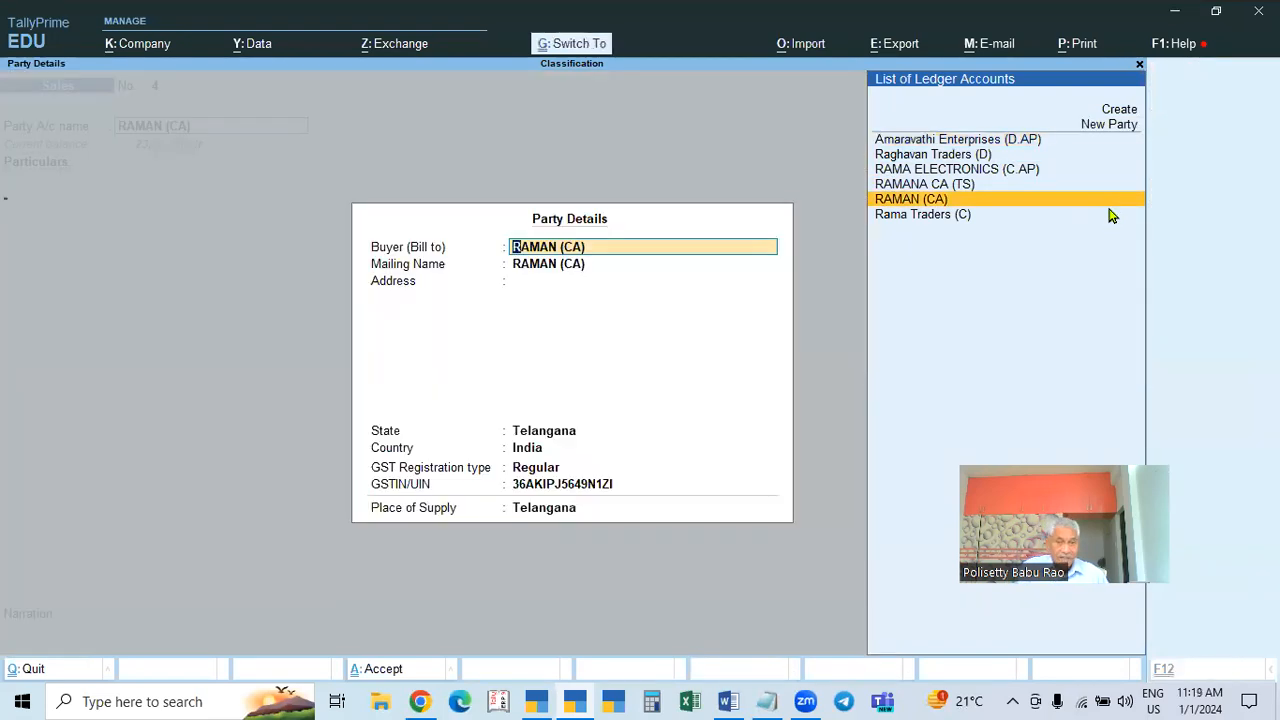
{"action": "key", "text": "ctrl+a"}
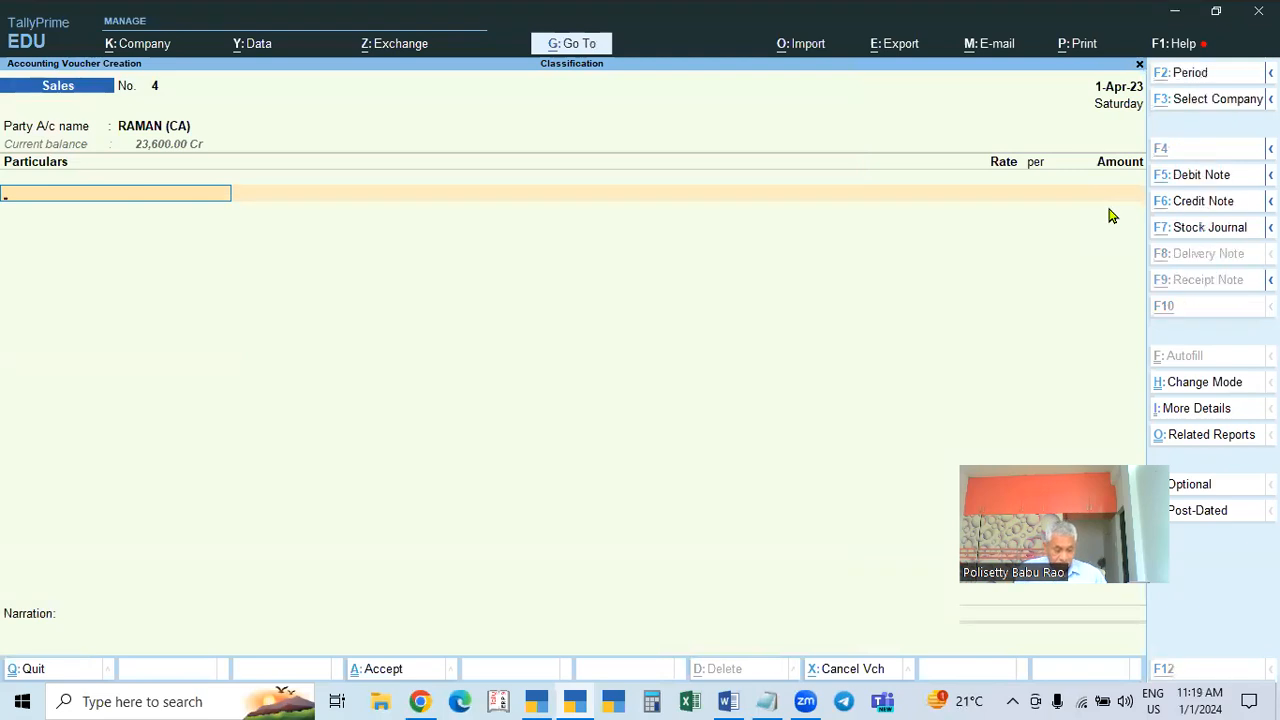
{"action": "key", "text": "alt+c"}
{"action": "type", "text": "PROF"}
{"action": "type", "text": " SER"}
{"action": "key", "text": "BackSpace"}
{"action": "key", "text": "BackSpace"}
{"action": "key", "text": "BackSpace"}
{"action": "key", "text": "BackSpace"}
{"action": "type", "text": "CHARGES"}
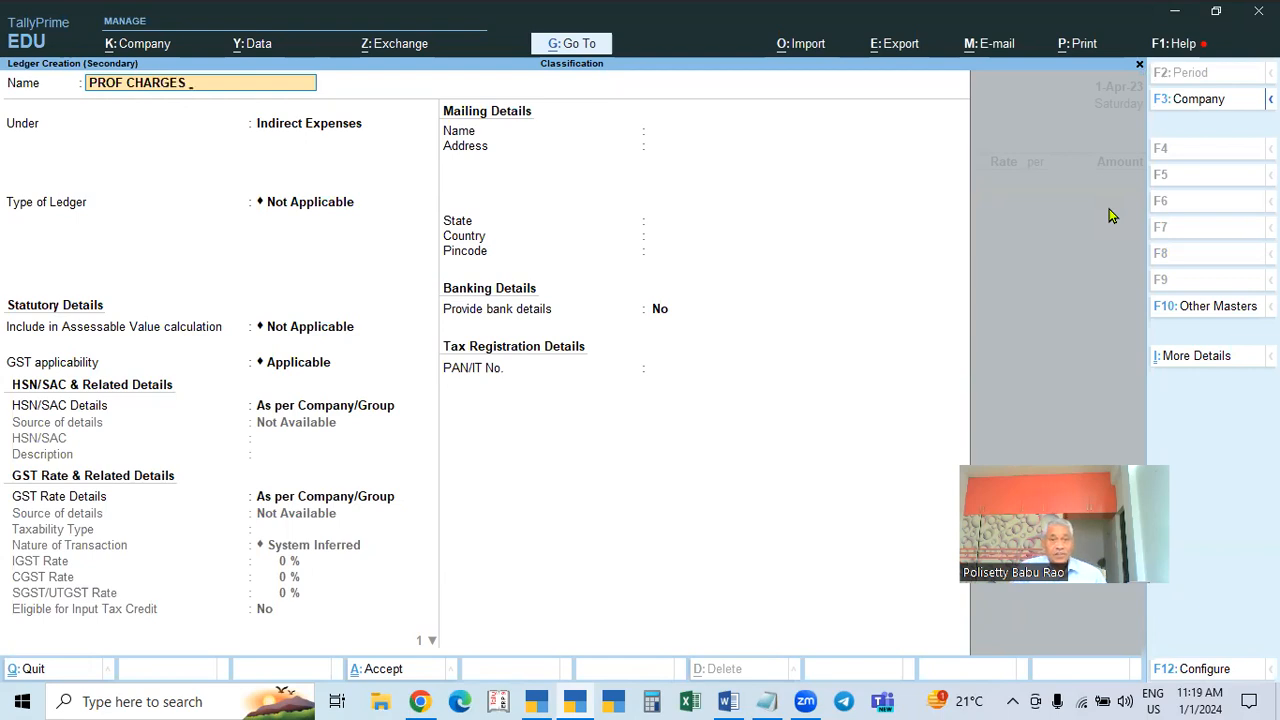
{"action": "key", "text": "Return"}
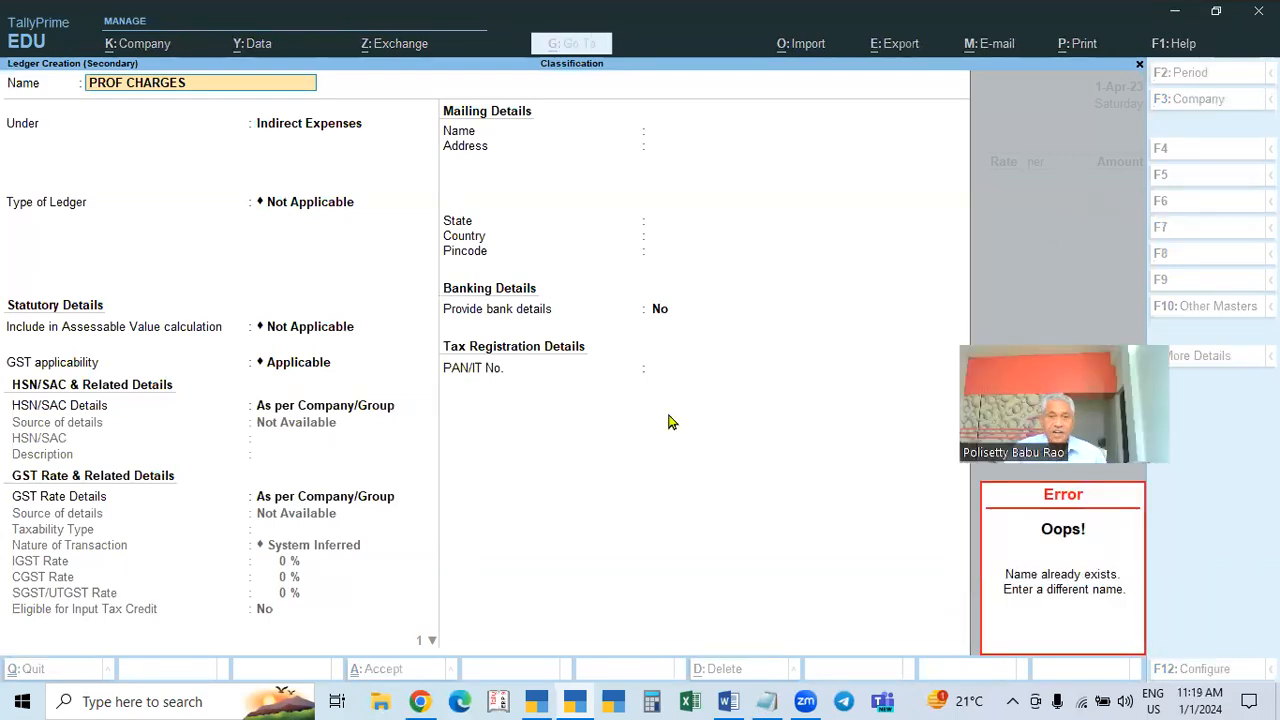
{"action": "key", "text": "Escape"}
{"action": "key", "text": "Escape"}
{"action": "key", "text": "Escape"}
{"action": "type", "text": "y"}
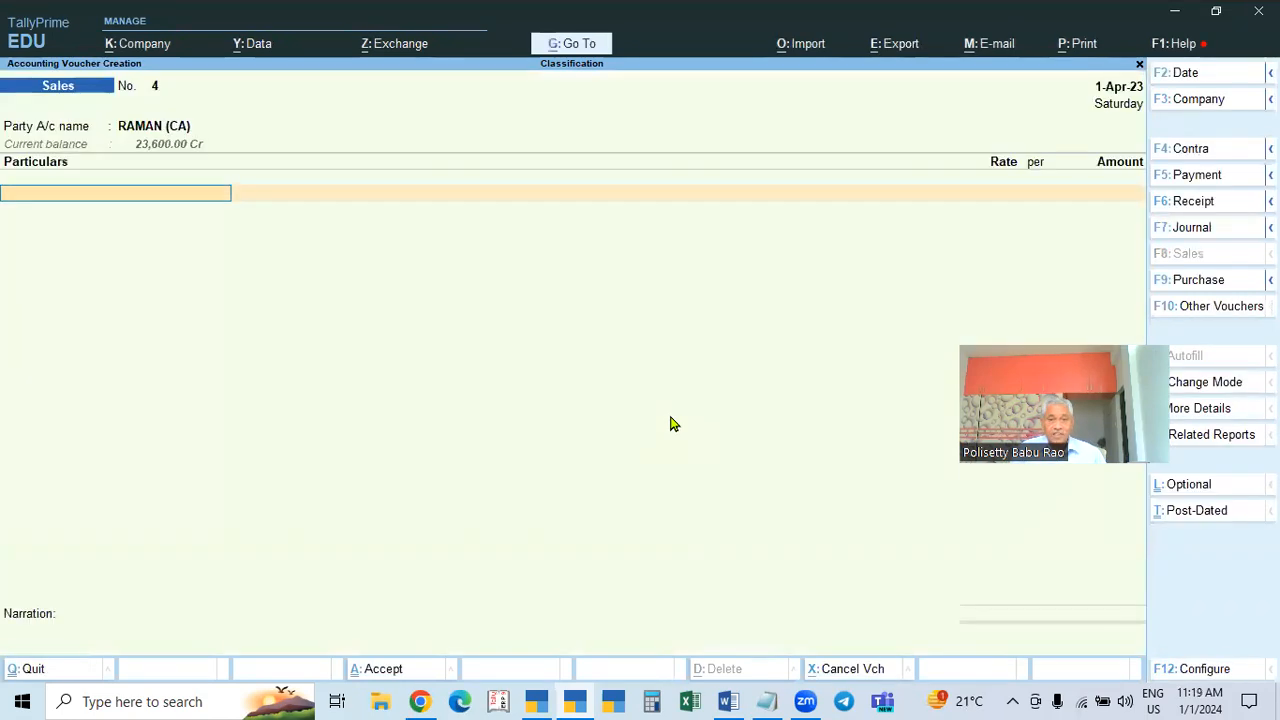
Select the existing PROF CHARGES ledger in the sales voucher's particulars and open it for alteration
{"action": "type", "text": "PR"}
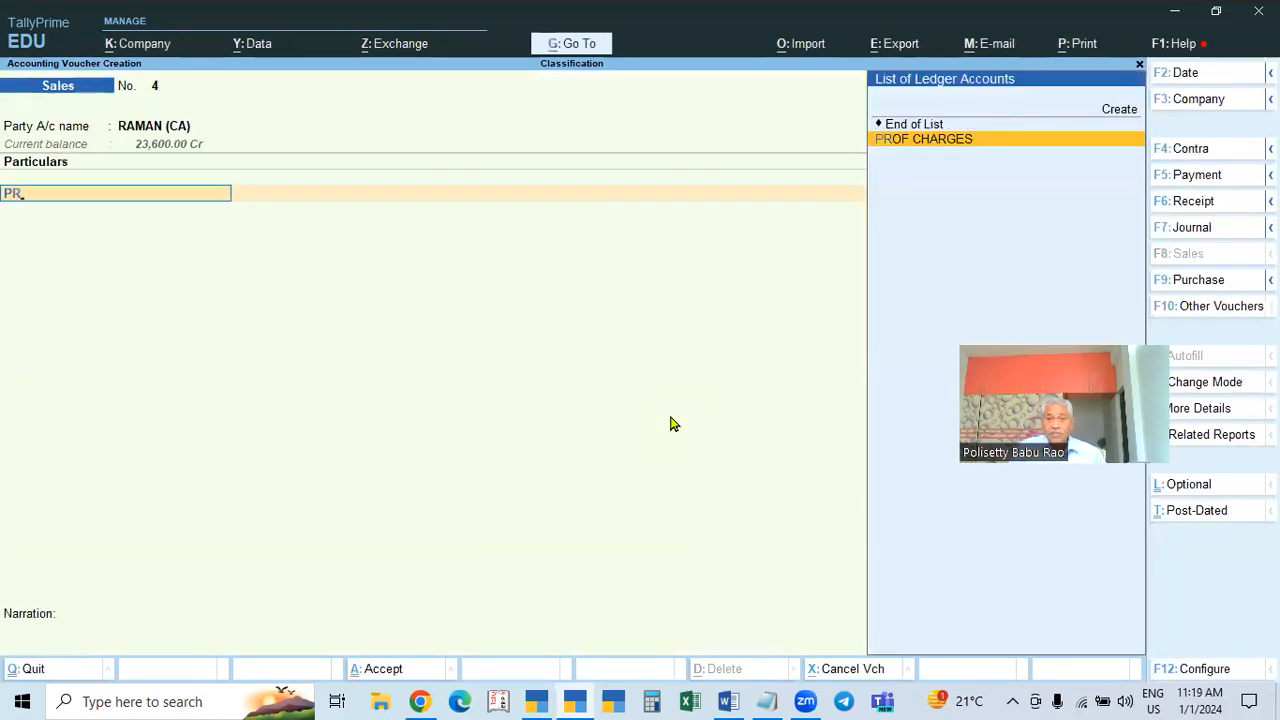
{"action": "key", "text": "Return"}
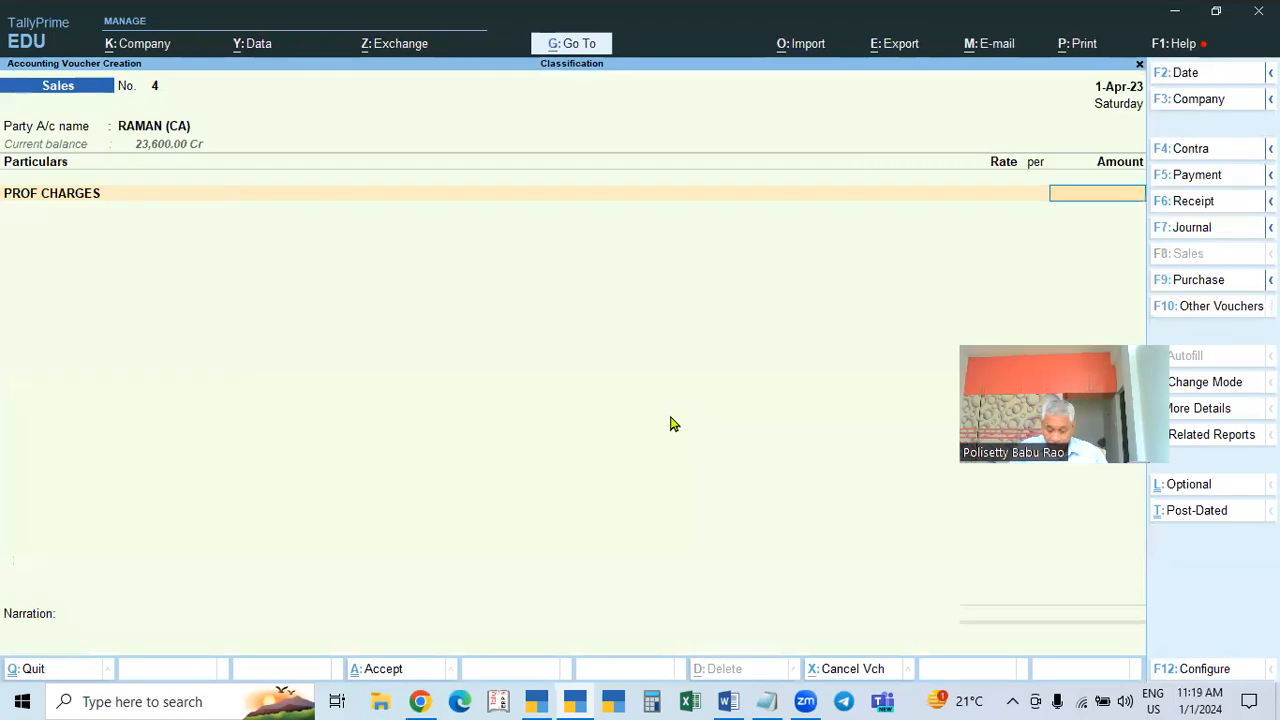
{"action": "key", "text": "BackSpace"}
{"action": "key", "text": "ctrl+Return"}
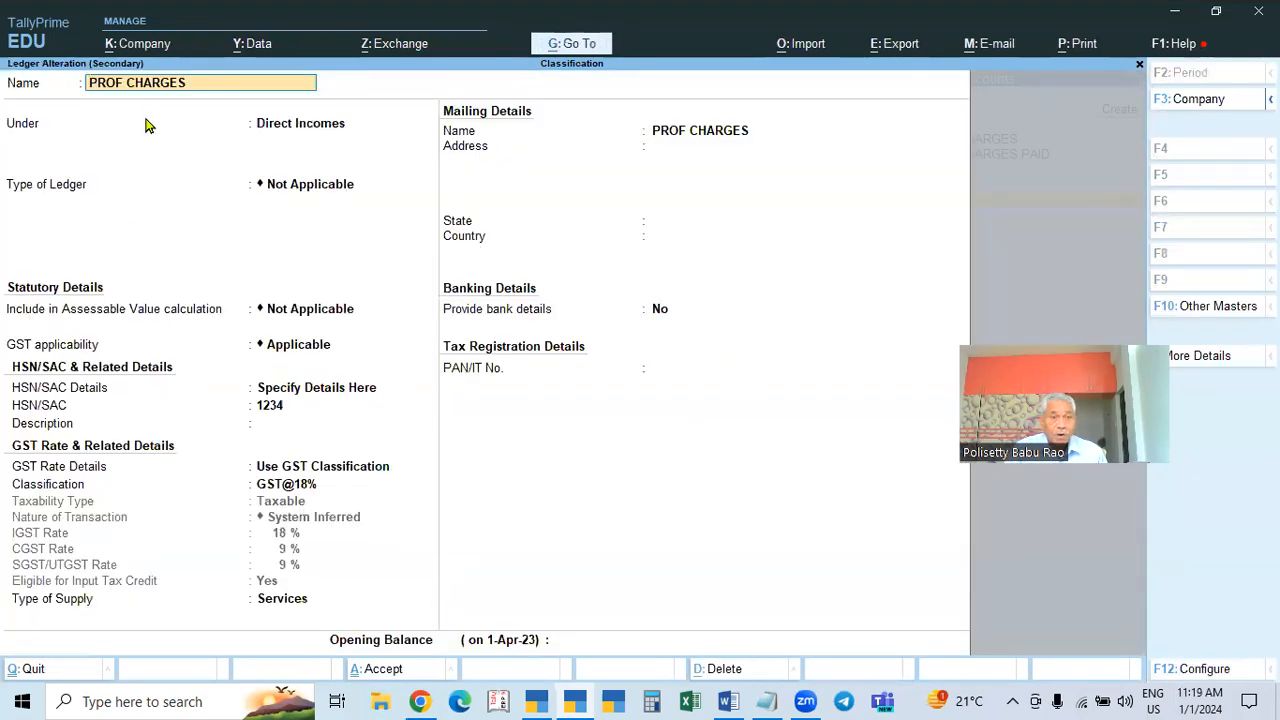
Review the PROF CHARGES ledger's group, HSN/SAC and GST classification settings, accept it, and keep it as the sales voucher's particulars
{"action": "left_click", "coordinate": [294, 126]}
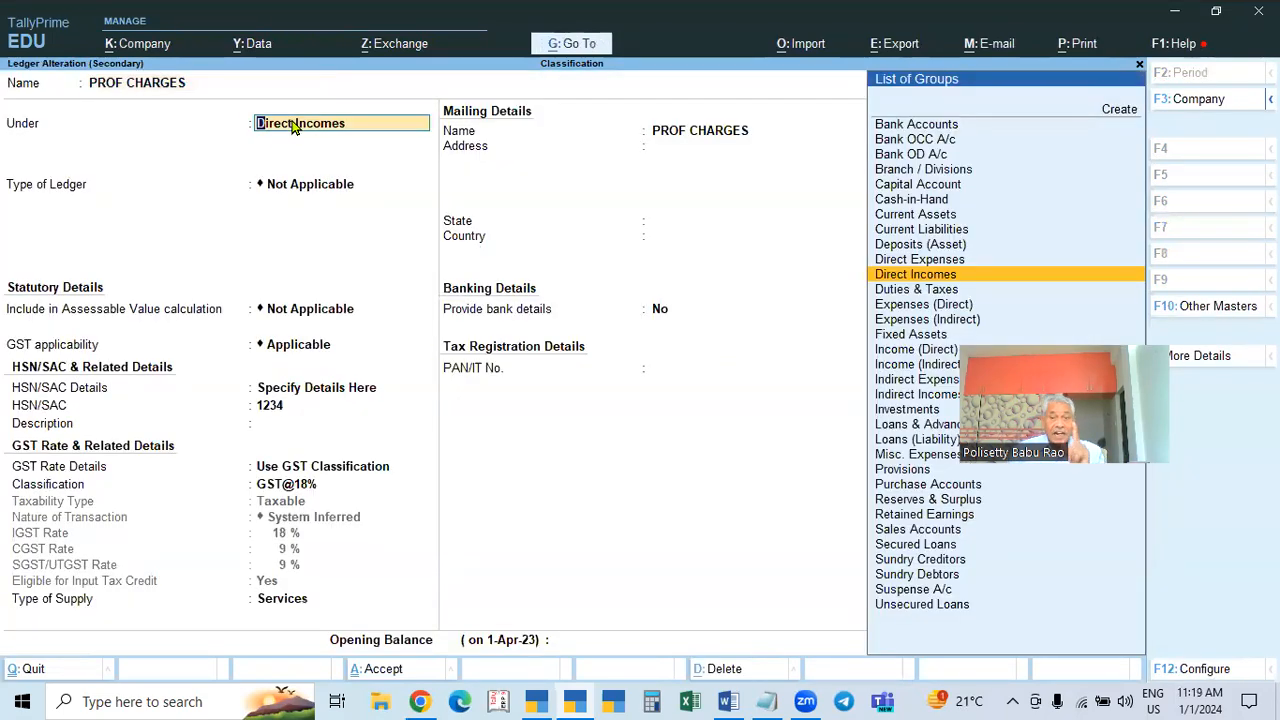
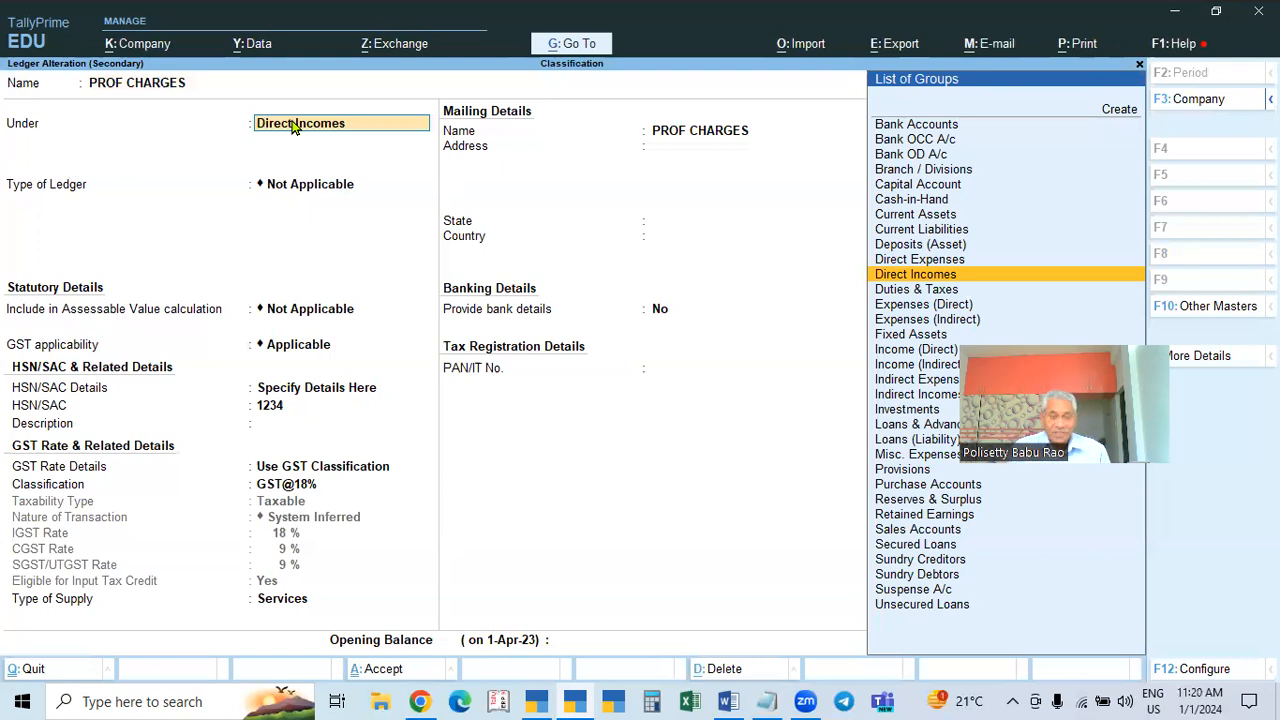
{"action": "key", "text": "Return"}
{"action": "key", "text": "Return"}
{"action": "key", "text": "Return"}
{"action": "key", "text": "Return"}
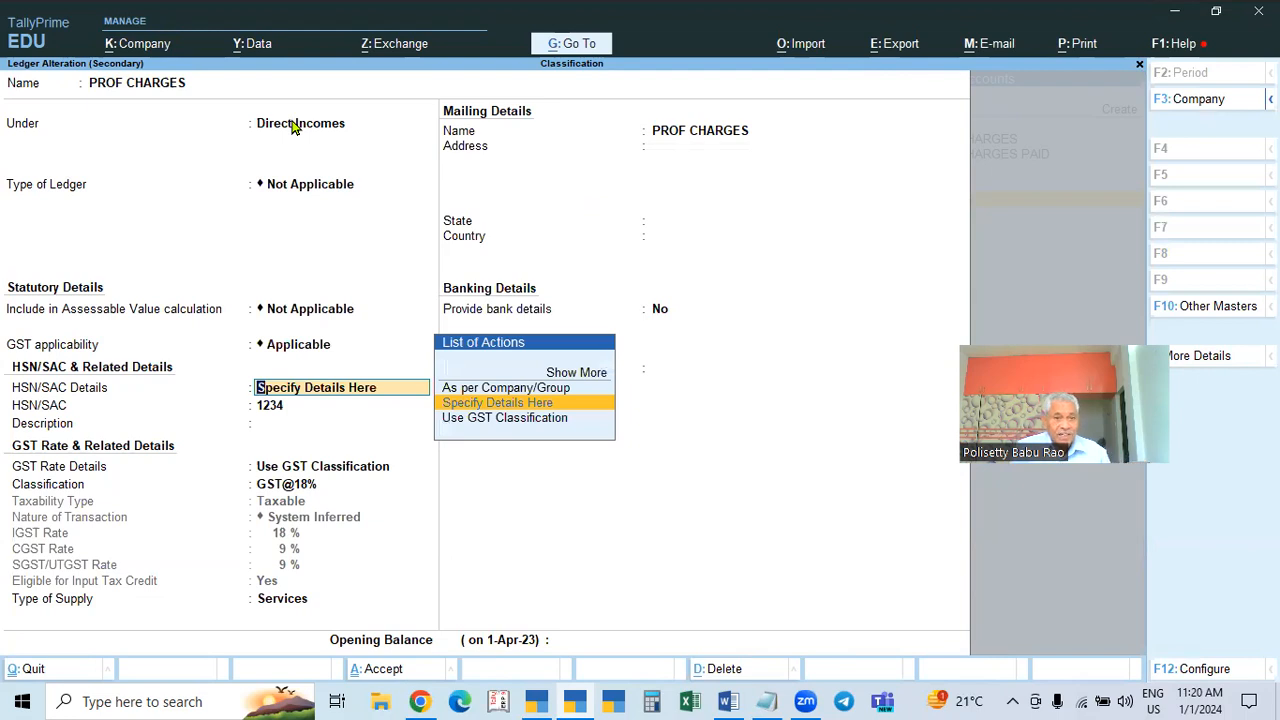
{"action": "key", "text": "Down"}
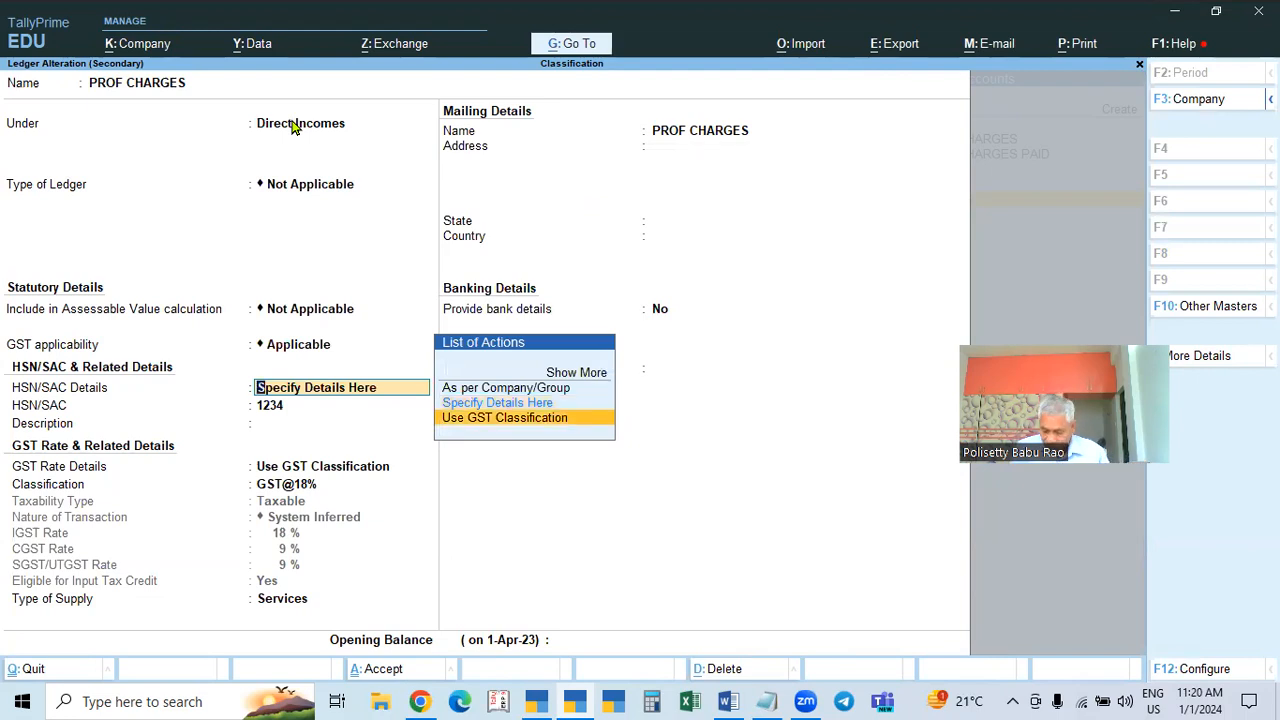
{"action": "key", "text": "Up"}
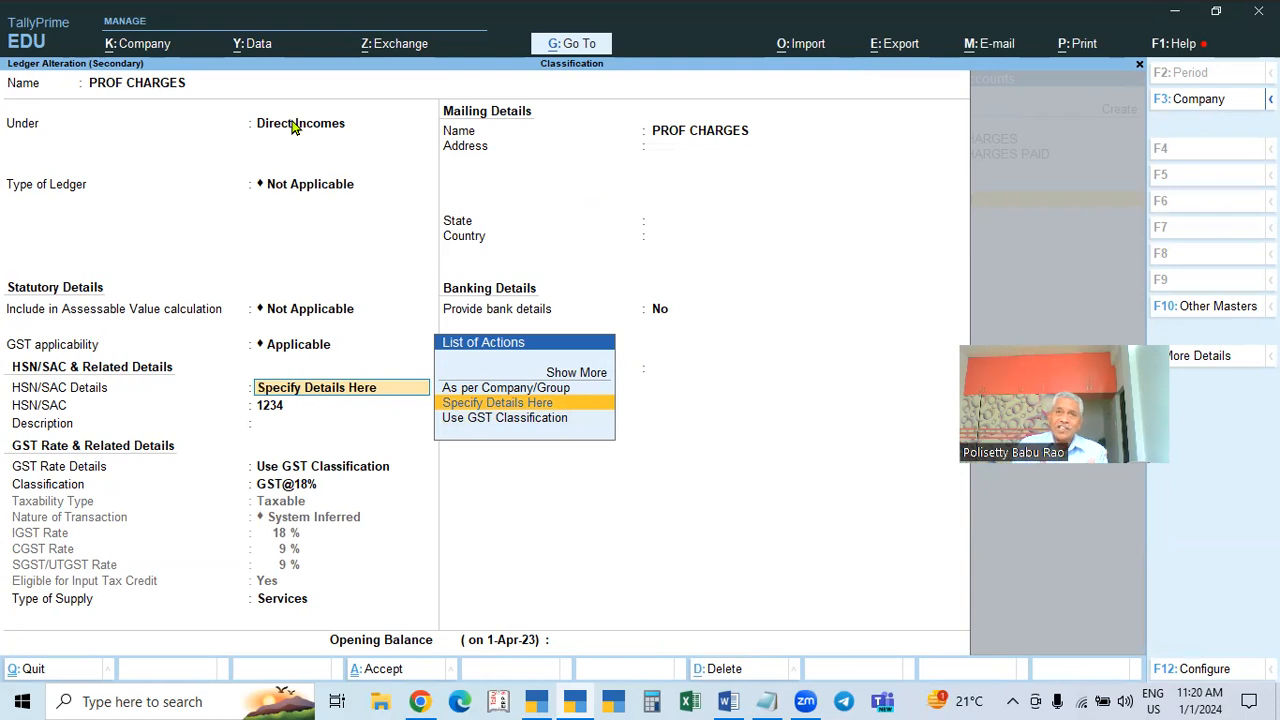
{"action": "key", "text": "Return"}
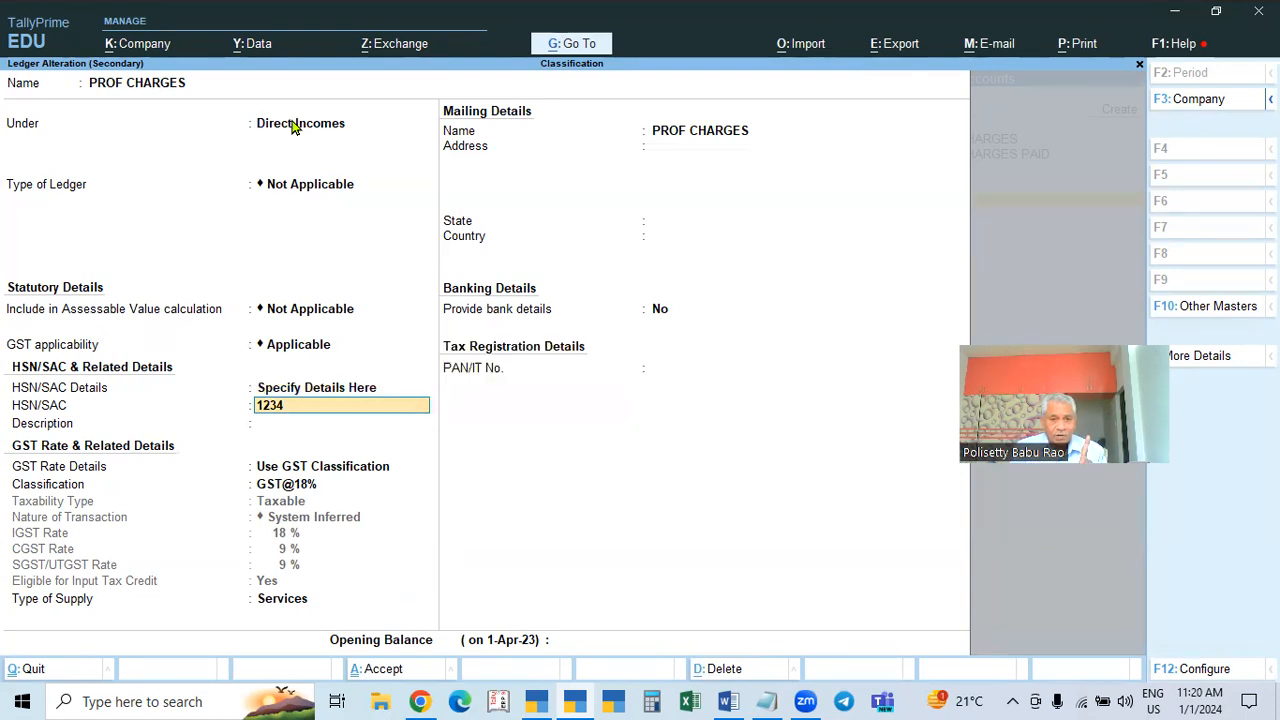
{"action": "key", "text": "Return"}
{"action": "key", "text": "Return"}
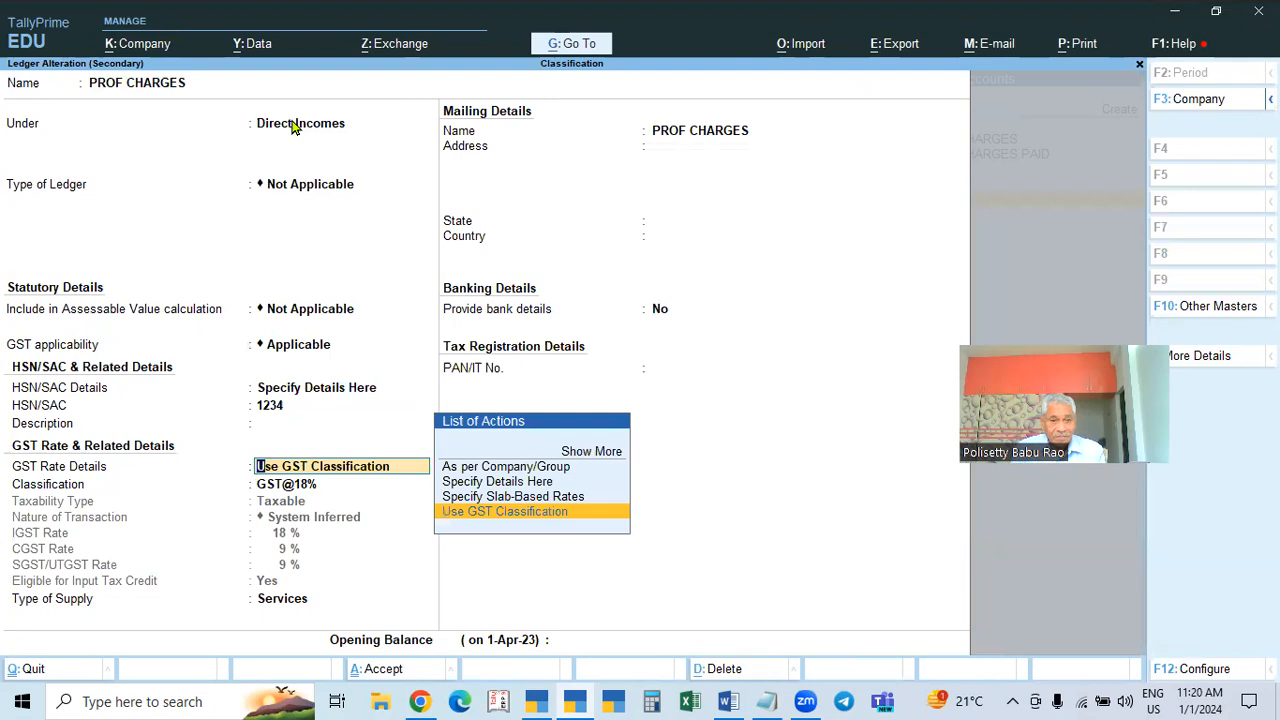
{"action": "key", "text": "Return"}
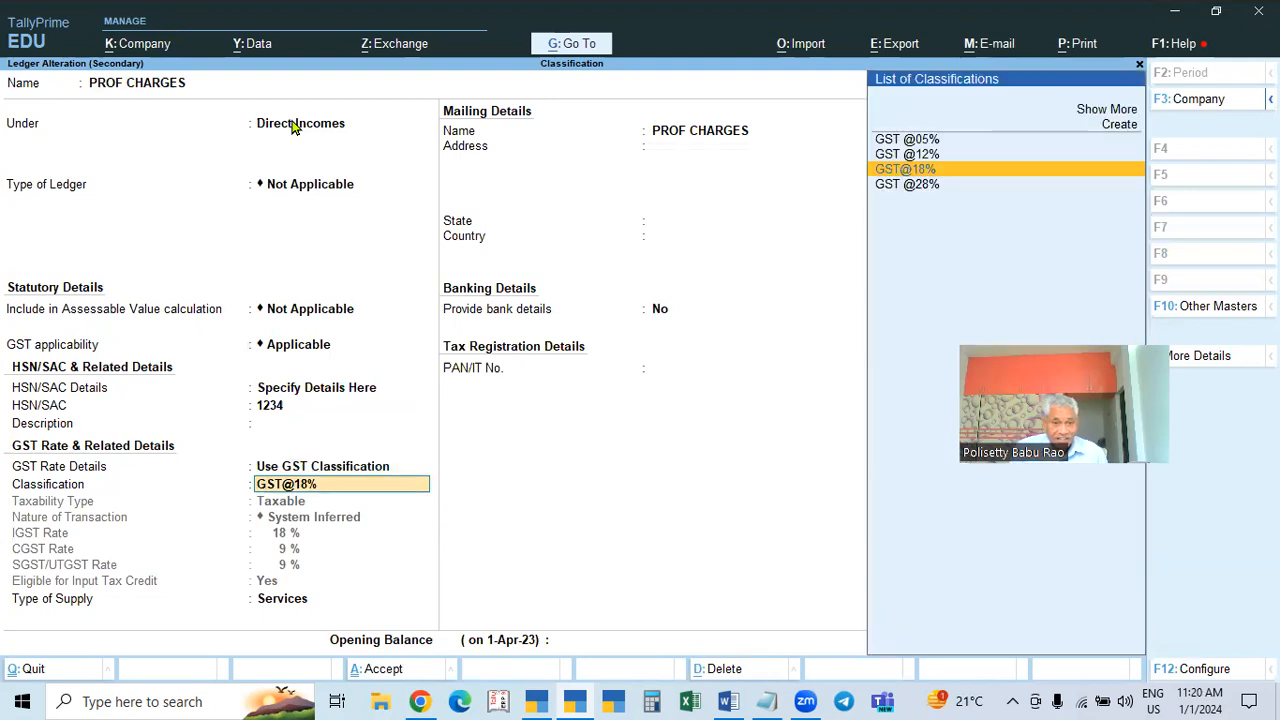
{"action": "key", "text": "Return"}
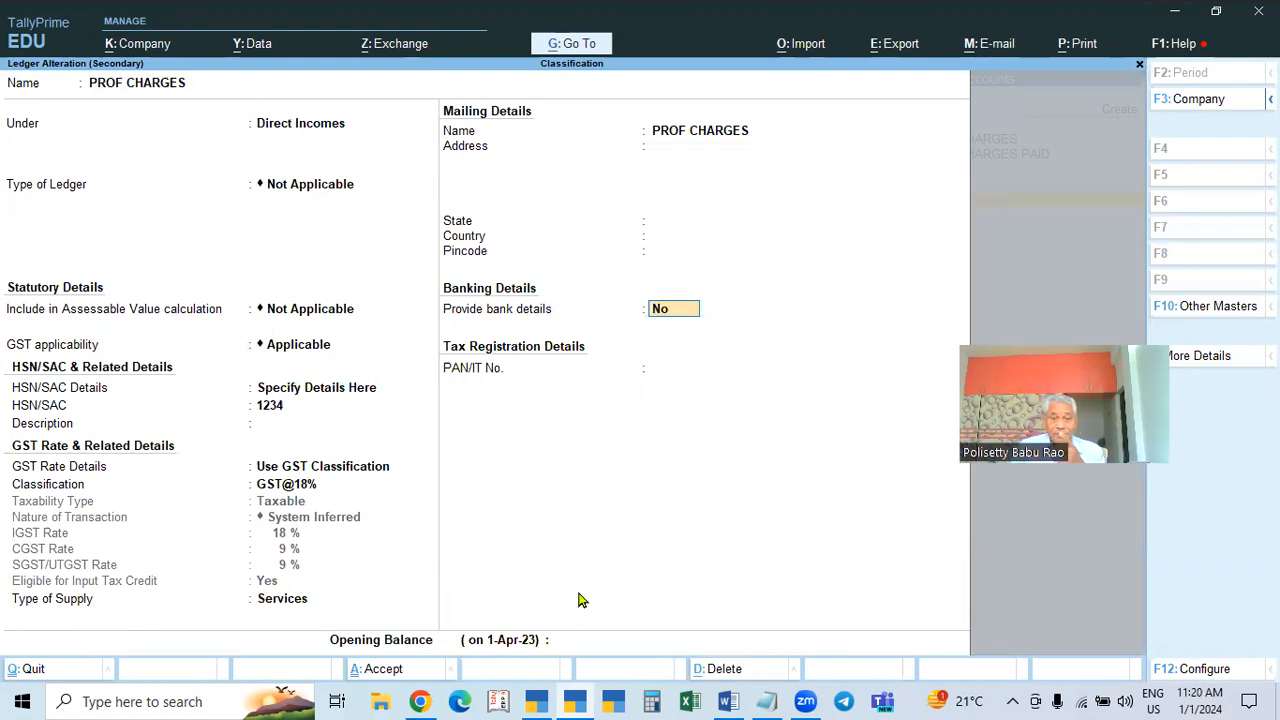
{"action": "key", "text": "Return"}
{"action": "key", "text": "Return"}
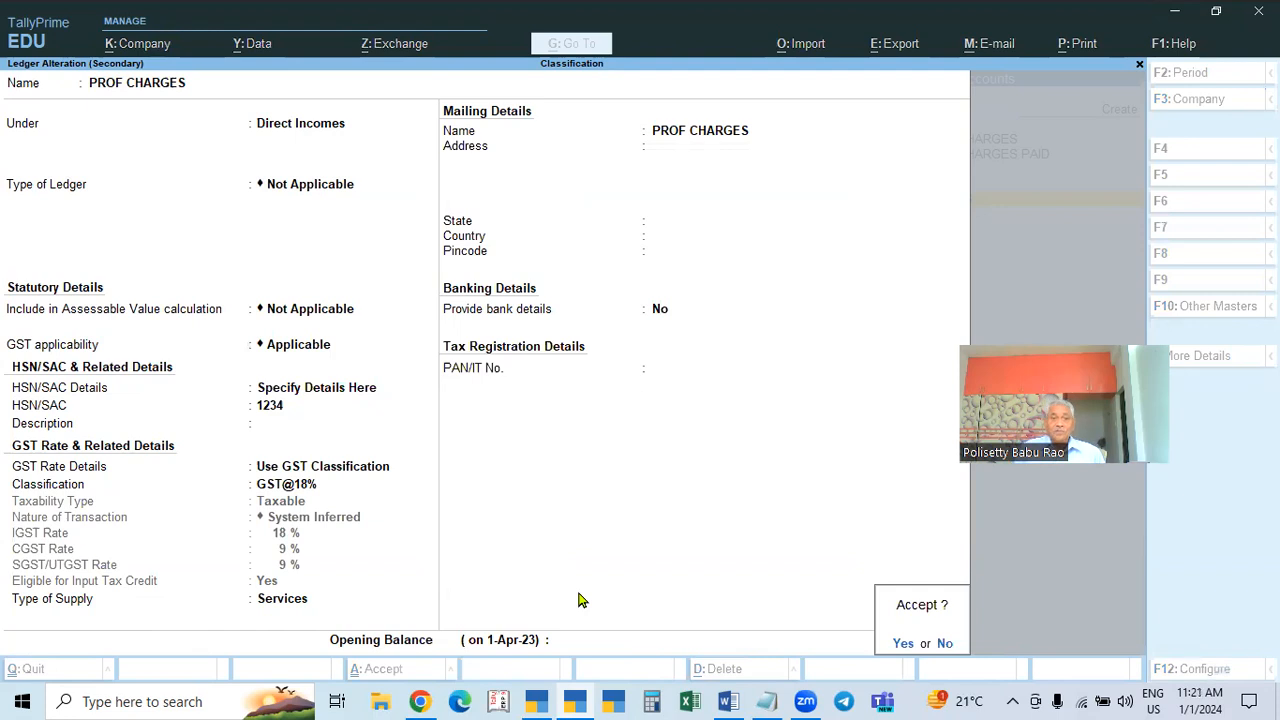
{"action": "key", "text": "Return"}
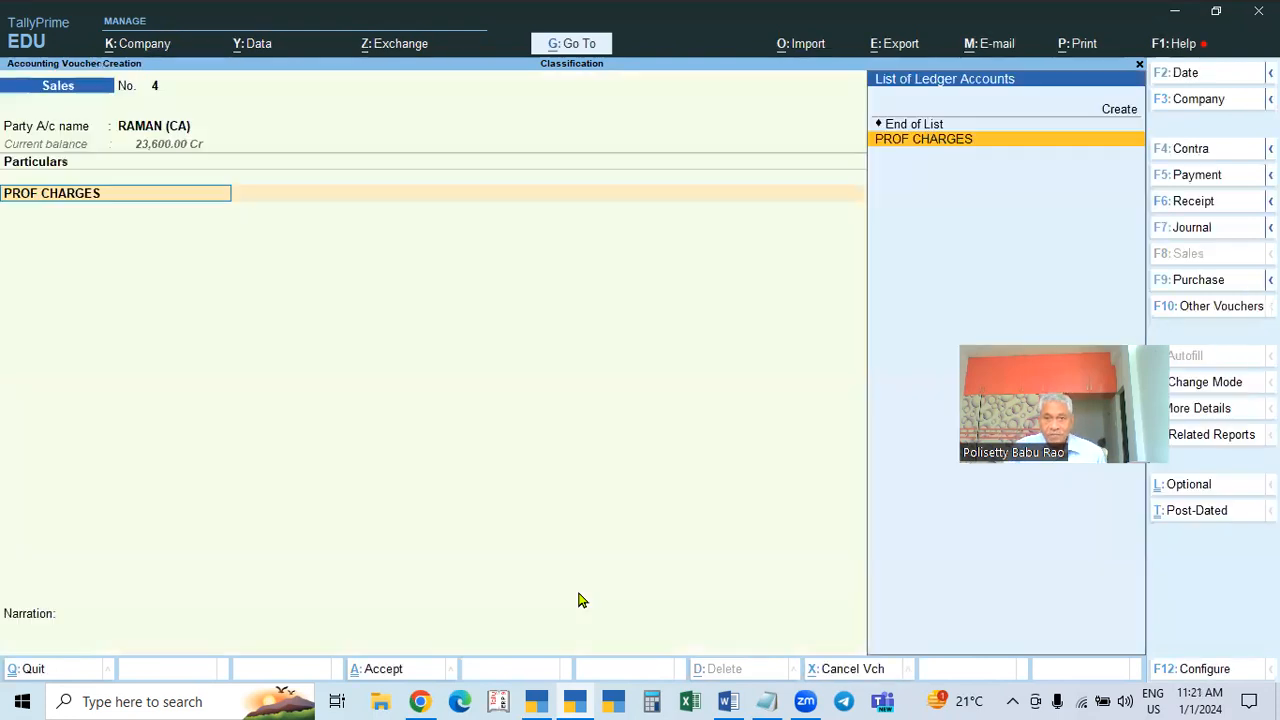
{"action": "key", "text": "Return"}
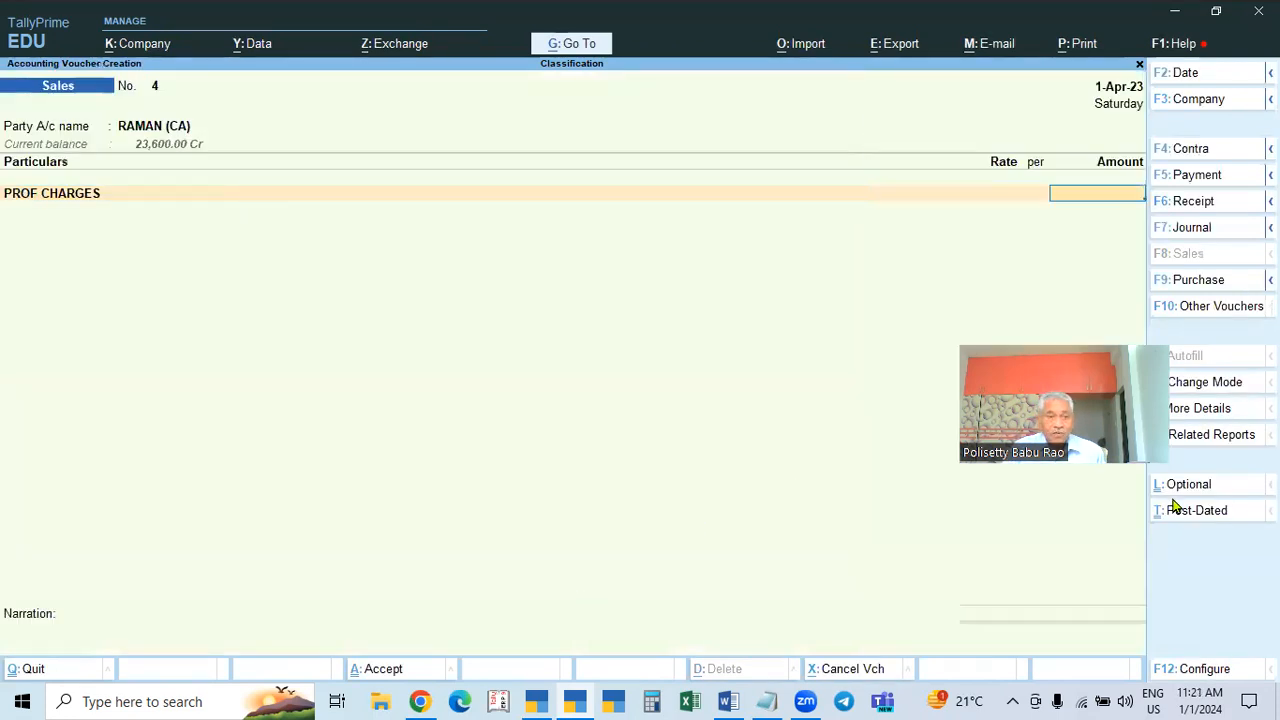
Set the PROF CHARGES amount to 25,000 and accept its GST rate and HSN/SAC details as per Masters/Company
{"action": "left_click", "coordinate": [864, 251]}
{"action": "type", "text": "25000"}
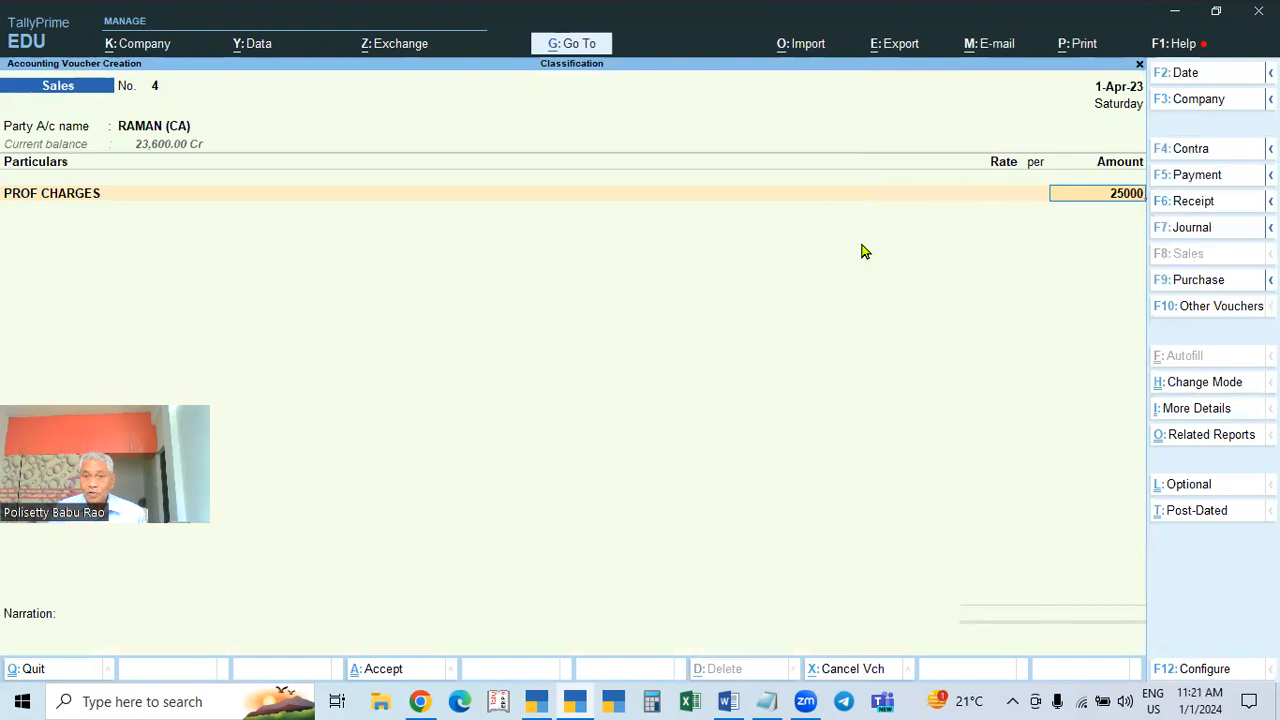
{"action": "key", "text": "Return"}
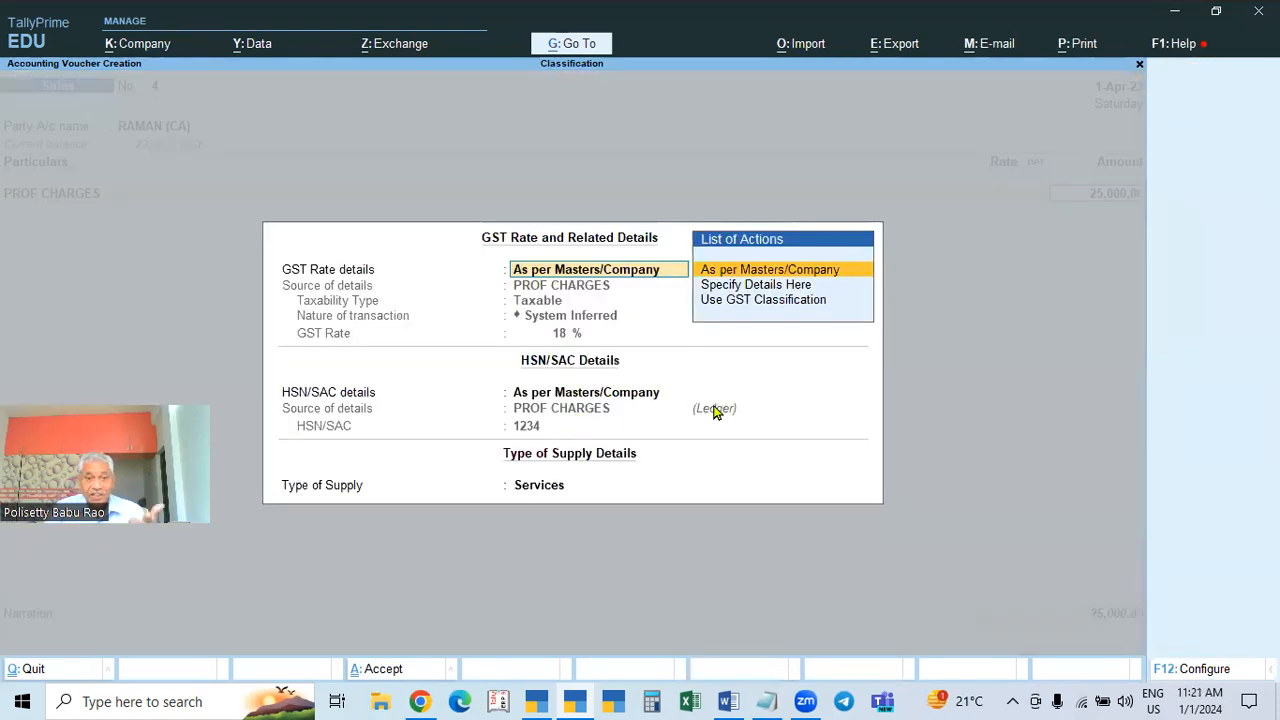
{"action": "key", "text": "Return"}
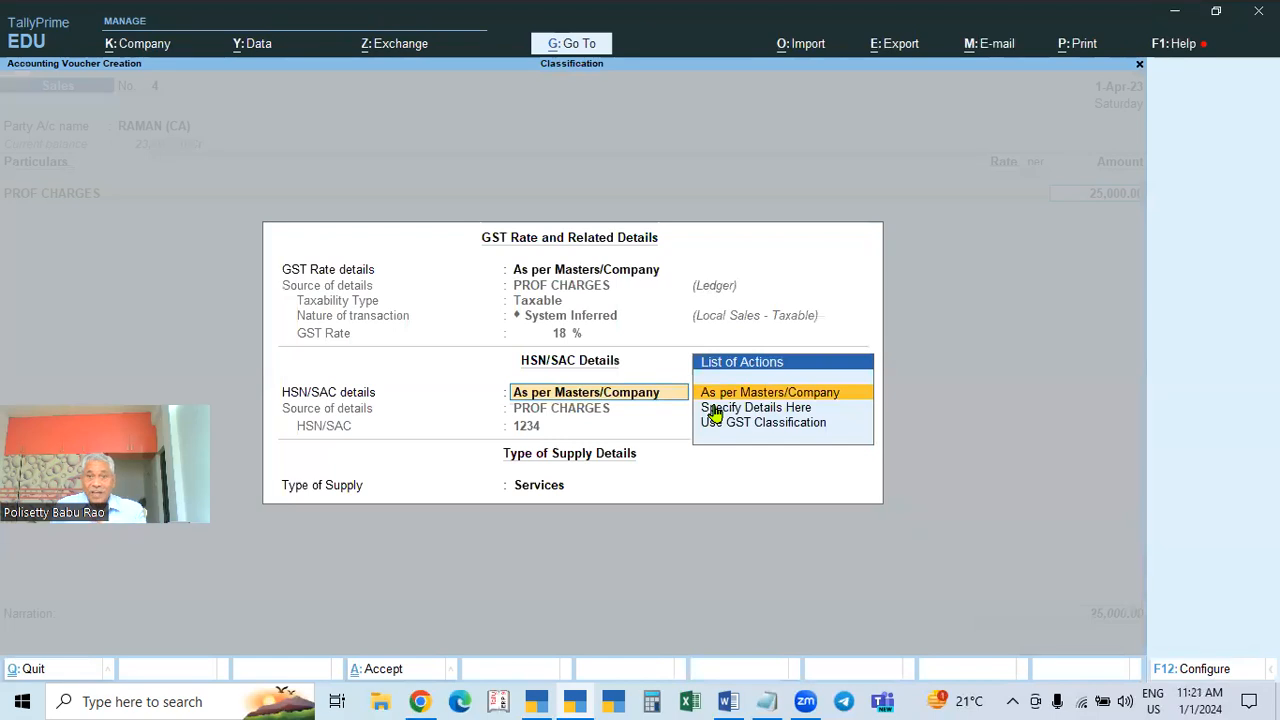
{"action": "key", "text": "Return"}
{"action": "key", "text": "Return"}
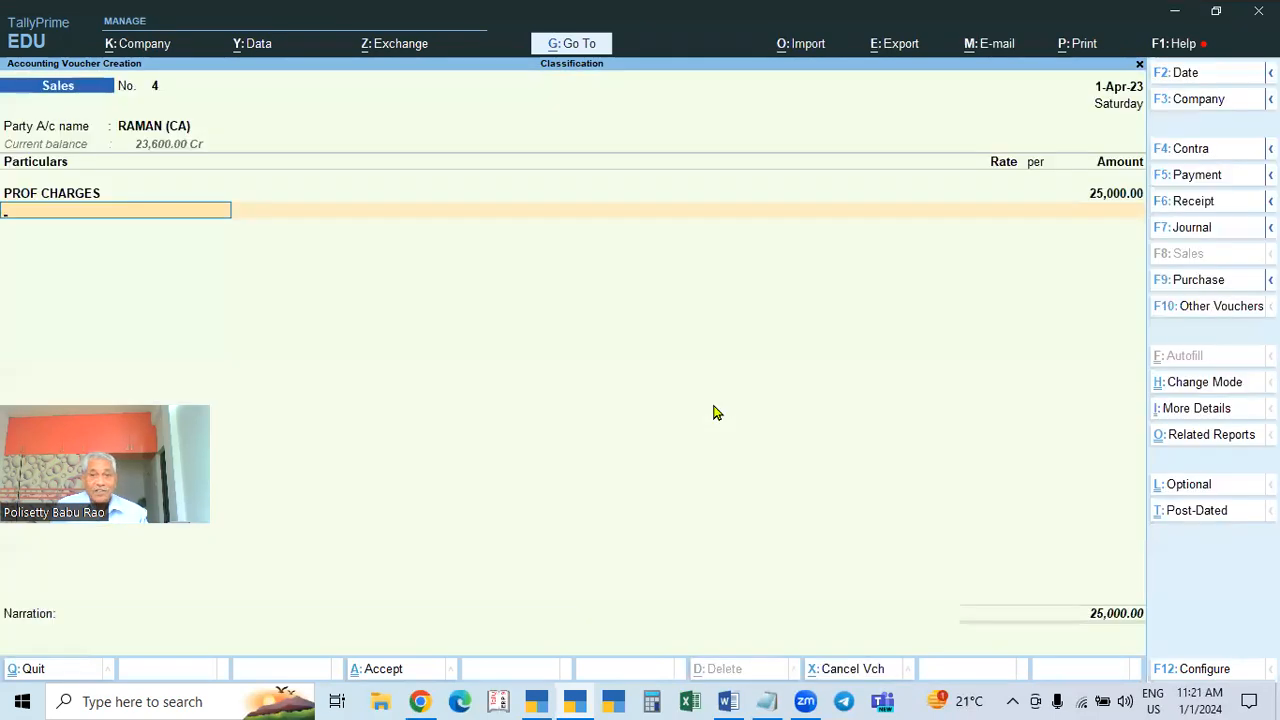
Add the CGST and SGST tax ledgers to the sales voucher with their automatically calculated amounts
{"action": "type", "text": "CGST"}
{"action": "key", "text": "Return"}
{"action": "key", "text": "Return"}
{"action": "type", "text": "SGST"}
{"action": "key", "text": "Return"}
{"action": "key", "text": "Return"}
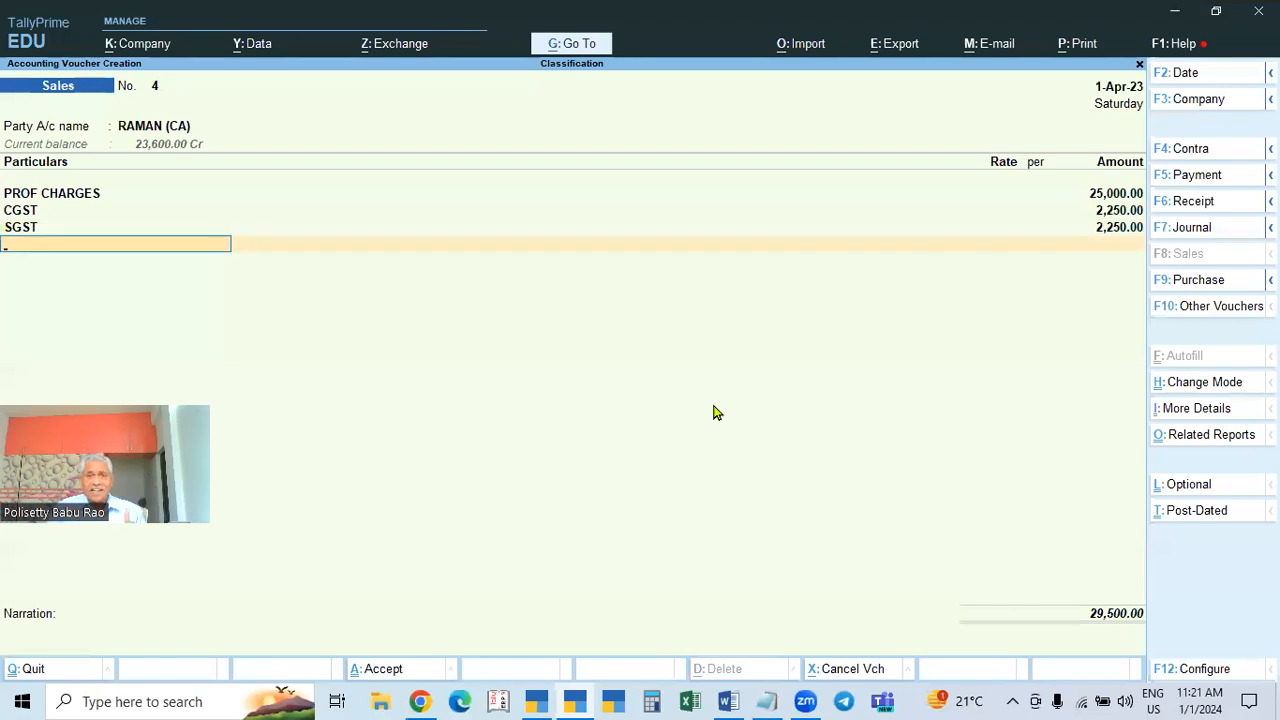
Accept the party's new bill reference 4, leave the narration blank, save the sales voucher and leave voucher creation
{"action": "key", "text": "Return"}
{"action": "key", "text": "Return"}
{"action": "key", "text": "Return"}
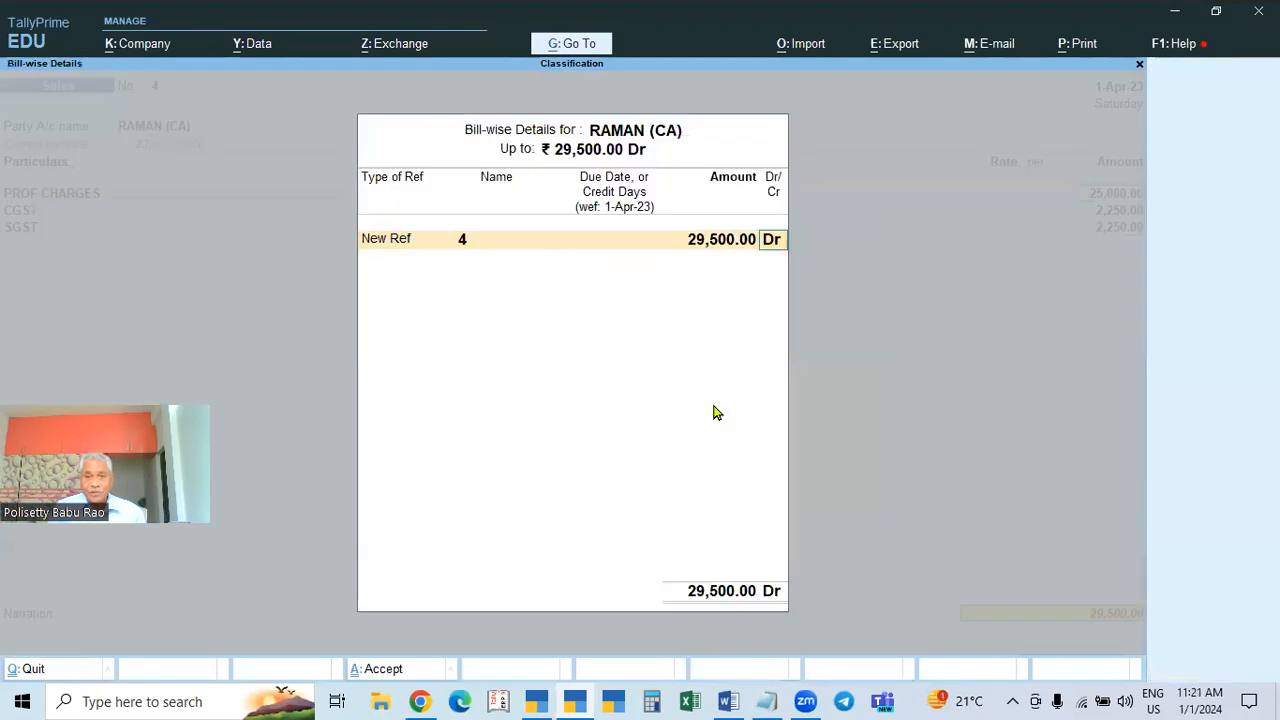
{"action": "key", "text": "Return"}
{"action": "key", "text": "Return"}
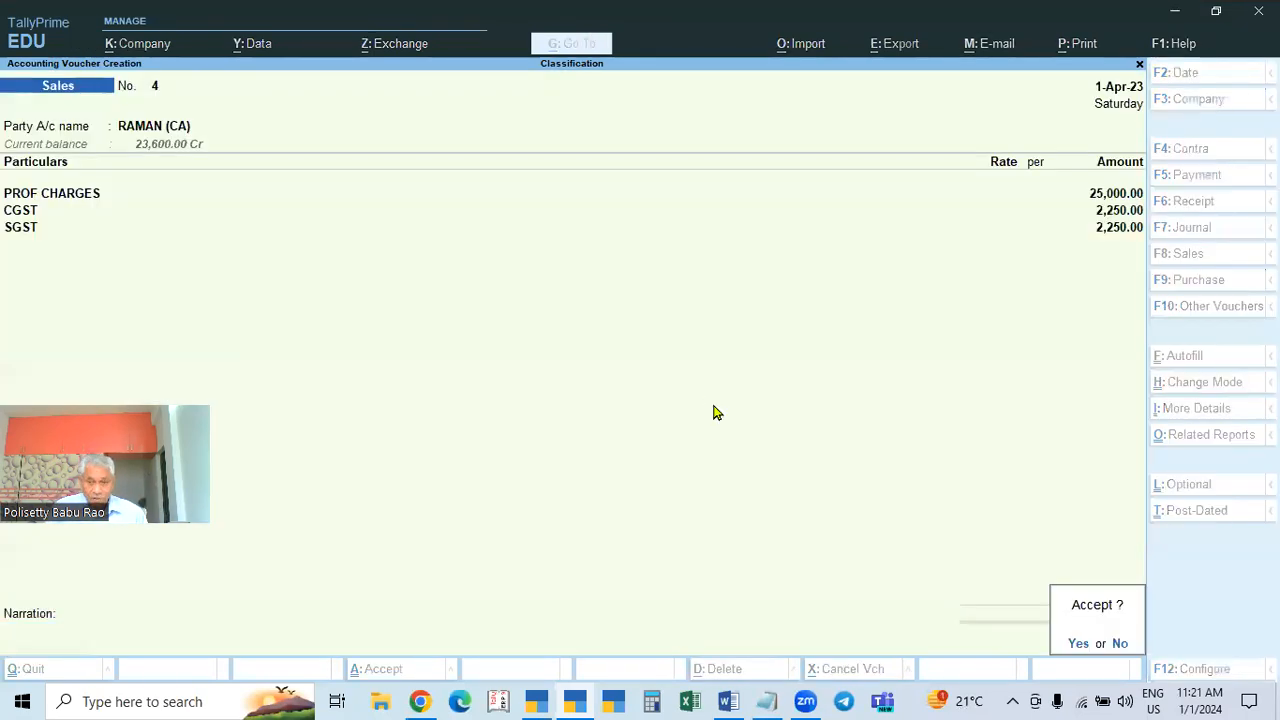
{"action": "key", "text": "Return"}
{"action": "key", "text": "Escape"}
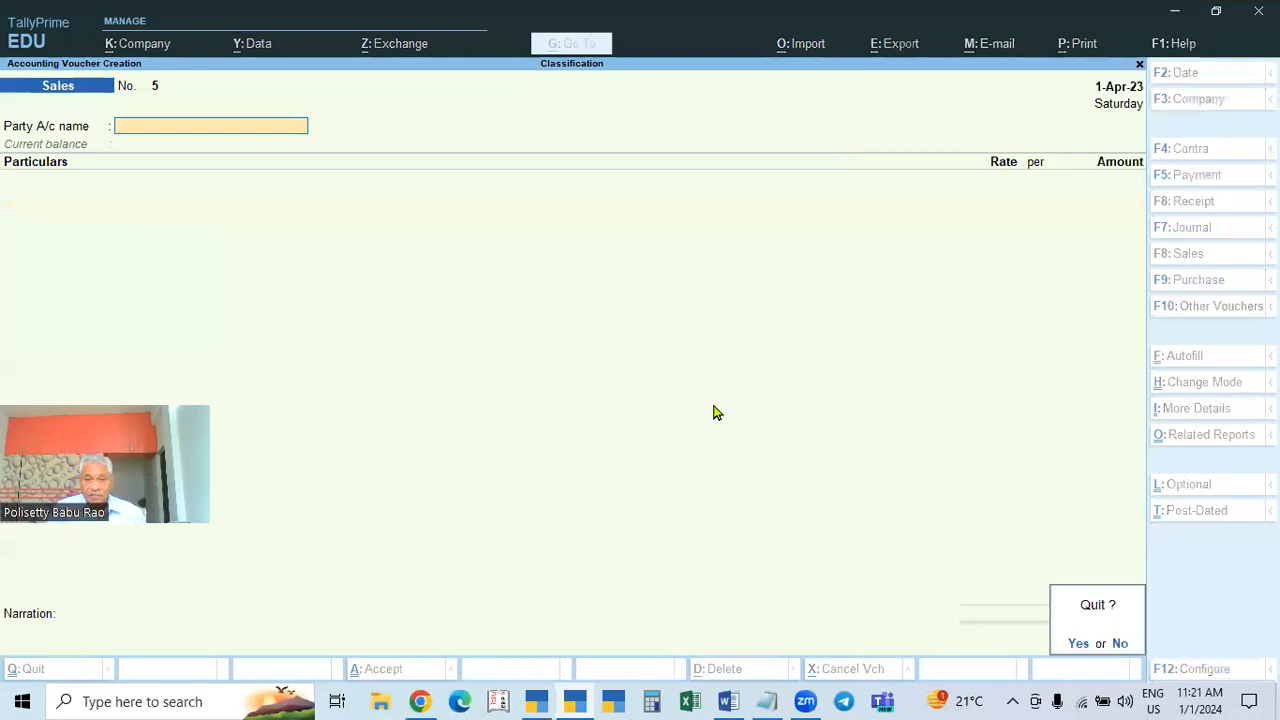
{"action": "key", "text": "Return"}
View the Profit & Loss A/c to check where the professional charges and accounting charges appear
{"action": "key", "text": "Down"}
{"action": "key", "text": "Down"}
{"action": "key", "text": "Down"}
{"action": "key", "text": "Down"}
{"action": "key", "text": "Return"}
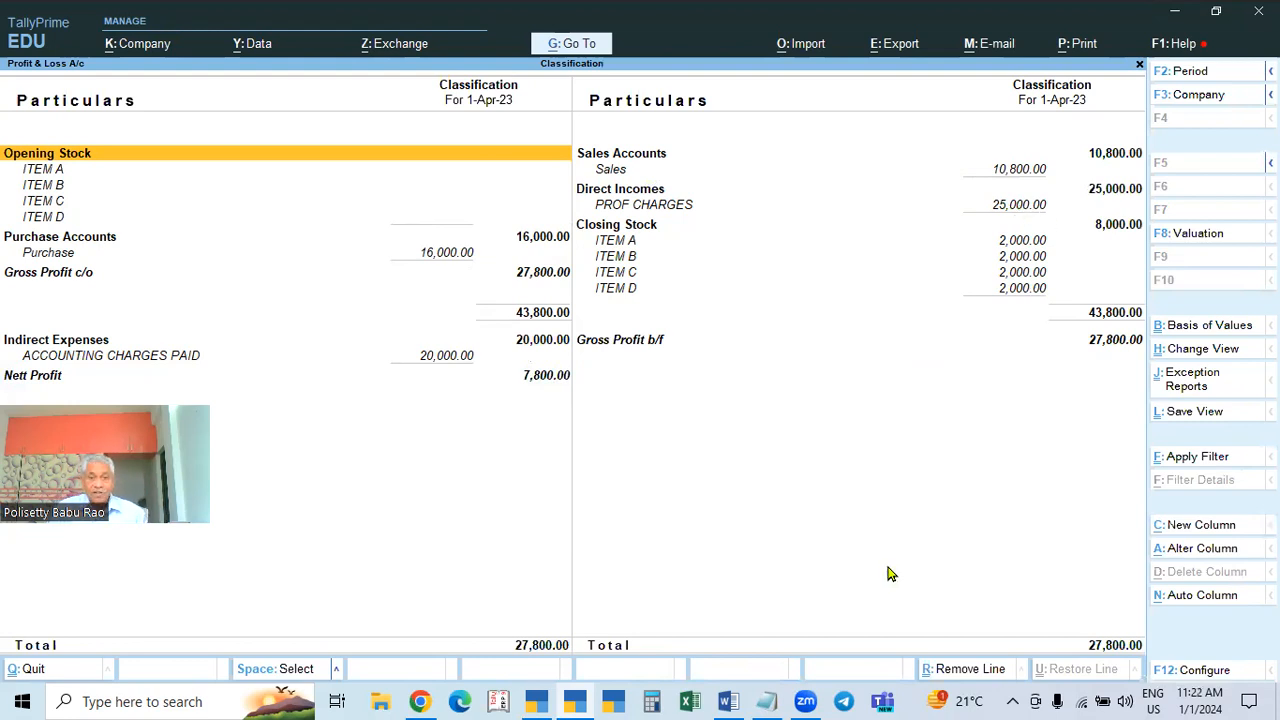
{"action": "key", "text": "Escape"}
Open the GSTR-1 report and check its voucher summary, including the vouchers not relevant for this return and uncertain transactions
{"action": "key", "text": "Home"}
{"action": "key", "text": "Down"}
{"action": "key", "text": "Down"}
{"action": "key", "text": "Down"}
{"action": "key", "text": "Down"}
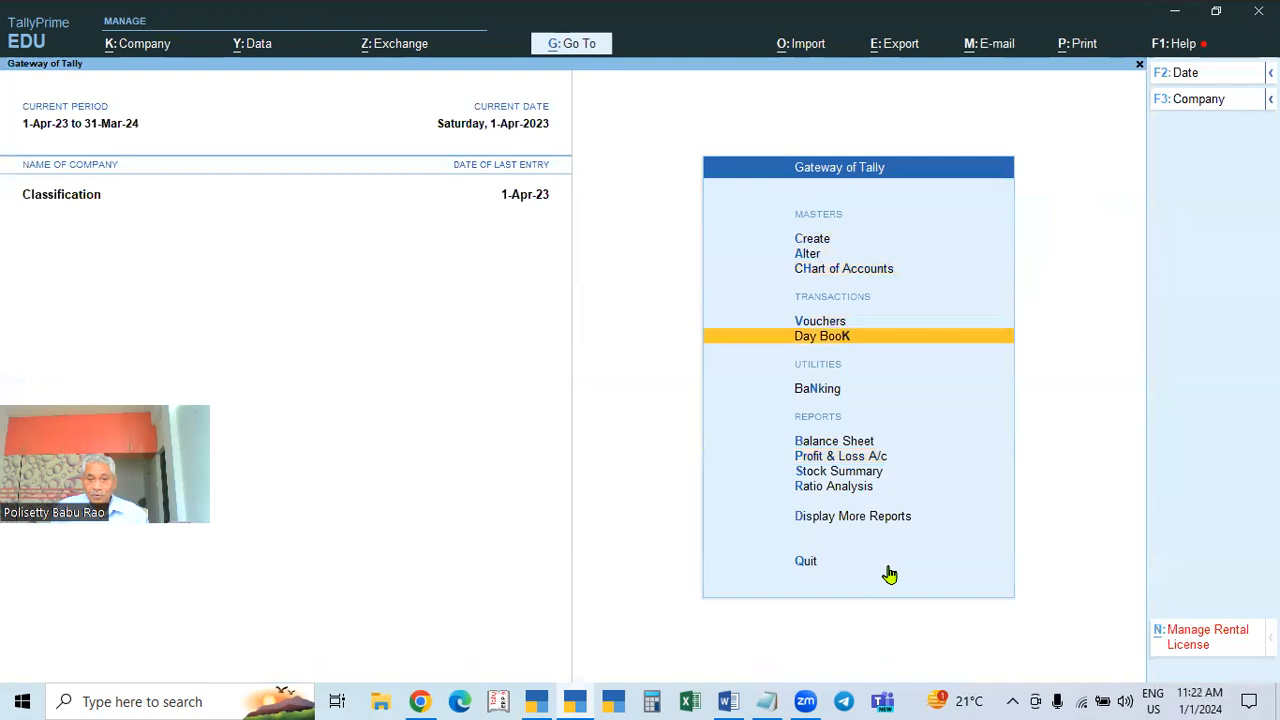
{"action": "key", "text": "d"}
{"action": "key", "text": "g"}
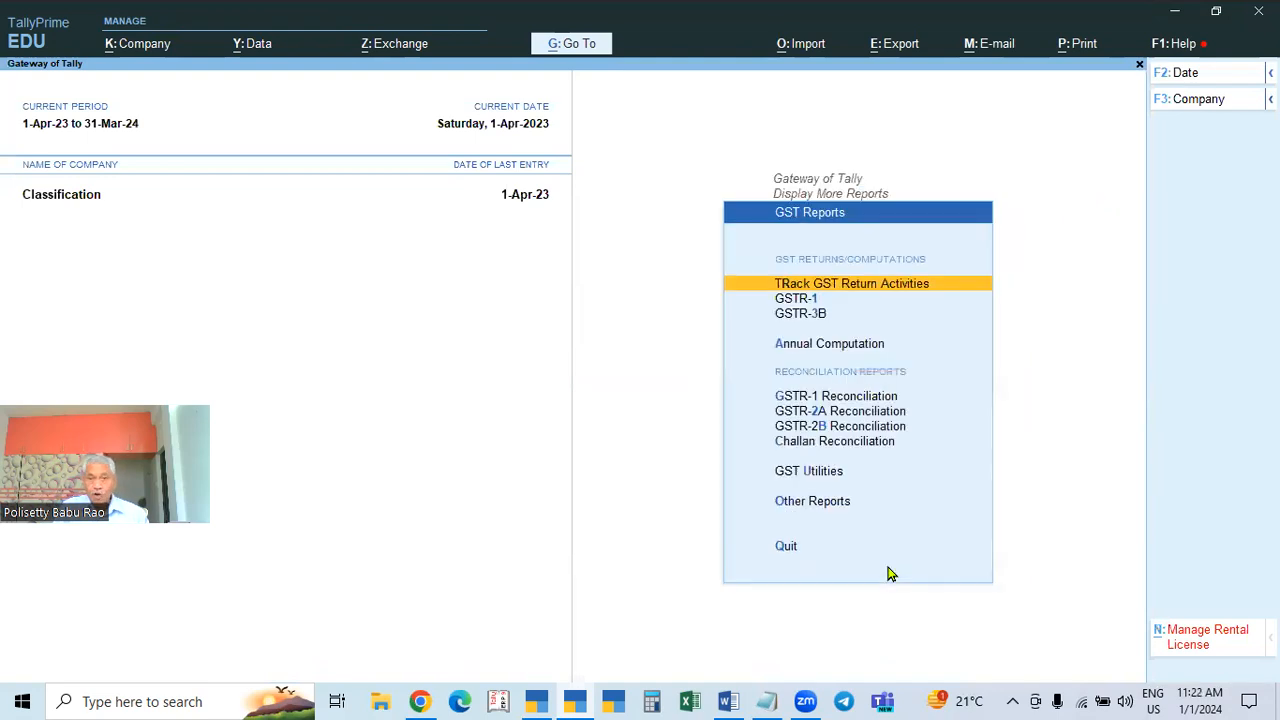
{"action": "key", "text": "Down"}
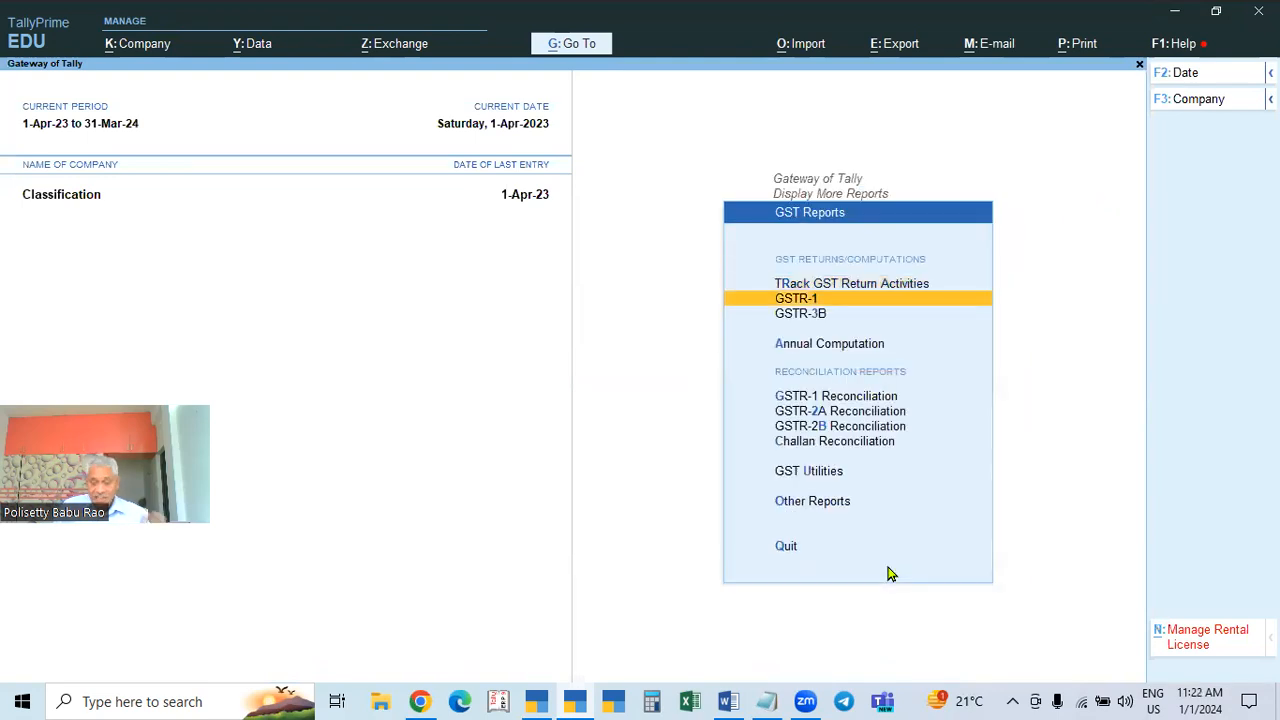
{"action": "key", "text": "Down"}
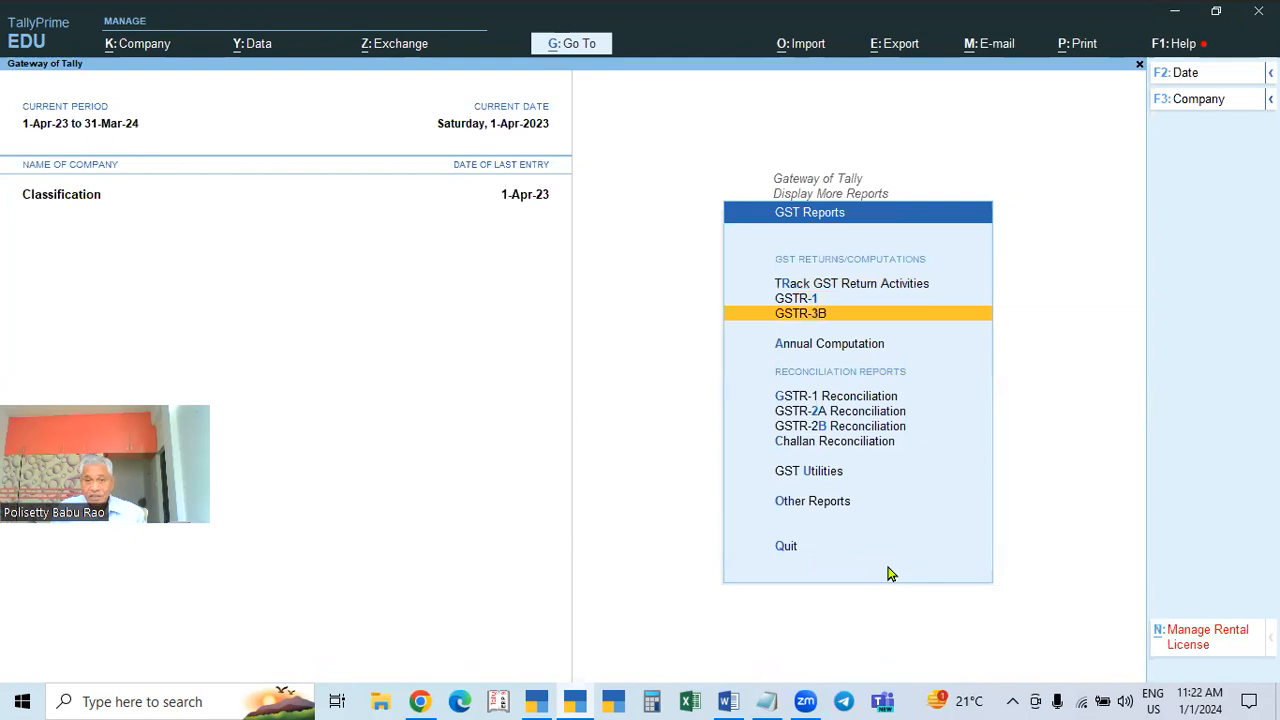
{"action": "key", "text": "Up"}
{"action": "key", "text": "Return"}
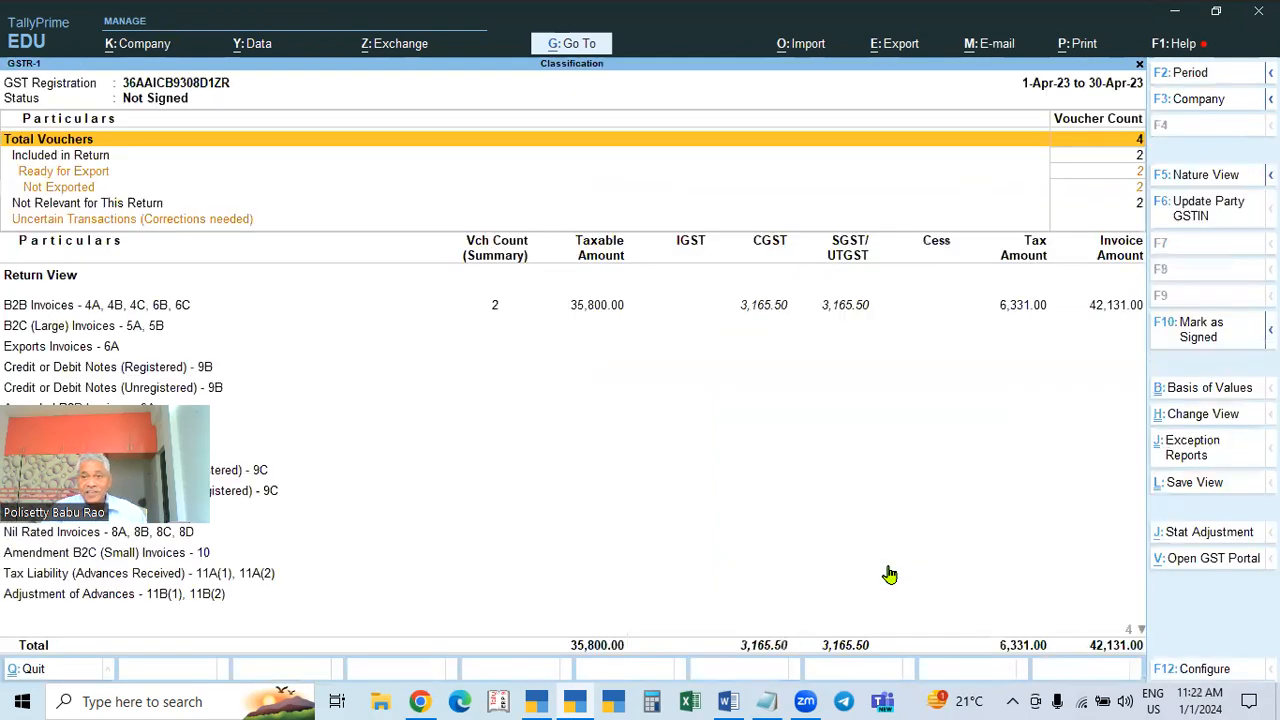
{"action": "left_click", "coordinate": [205, 204]}
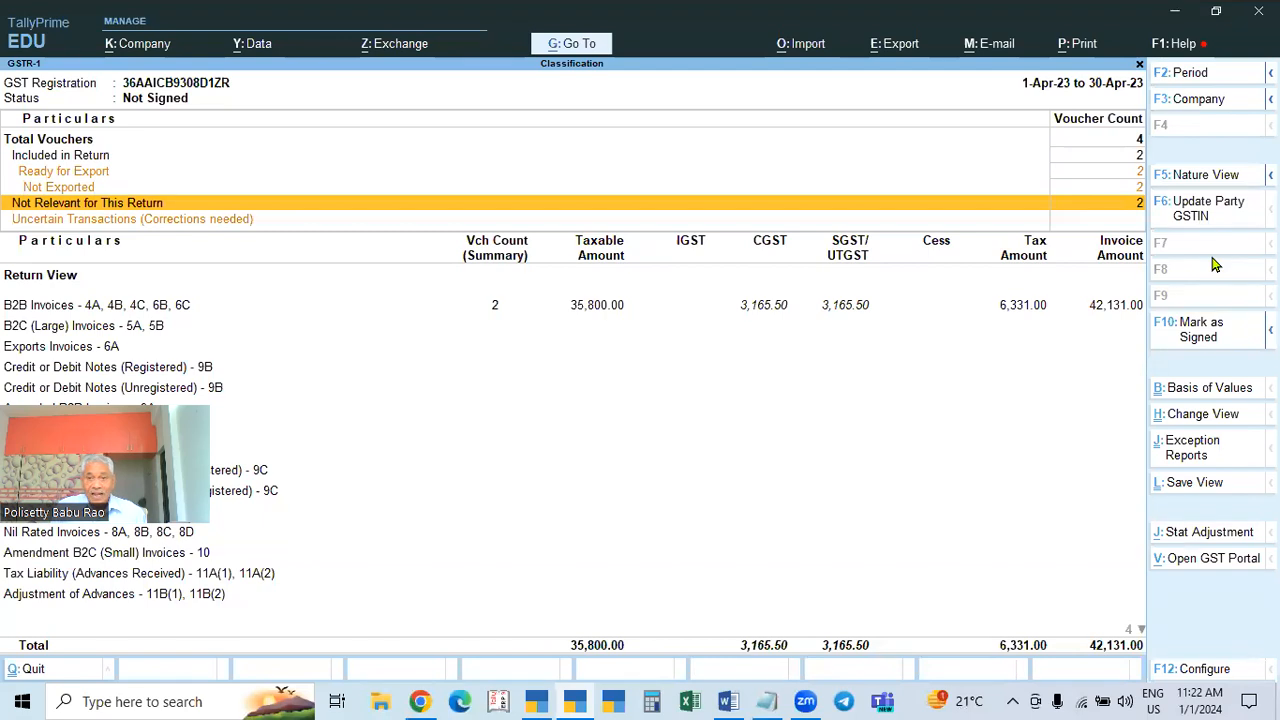
{"action": "key", "text": "Escape"}
Open the GSTR-2B Reconciliation report and check its input tax credit figures and uncertain transactions
{"action": "key", "text": "Down"}
{"action": "key", "text": "Down"}
{"action": "key", "text": "Down"}
{"action": "key", "text": "Down"}
{"action": "key", "text": "Down"}
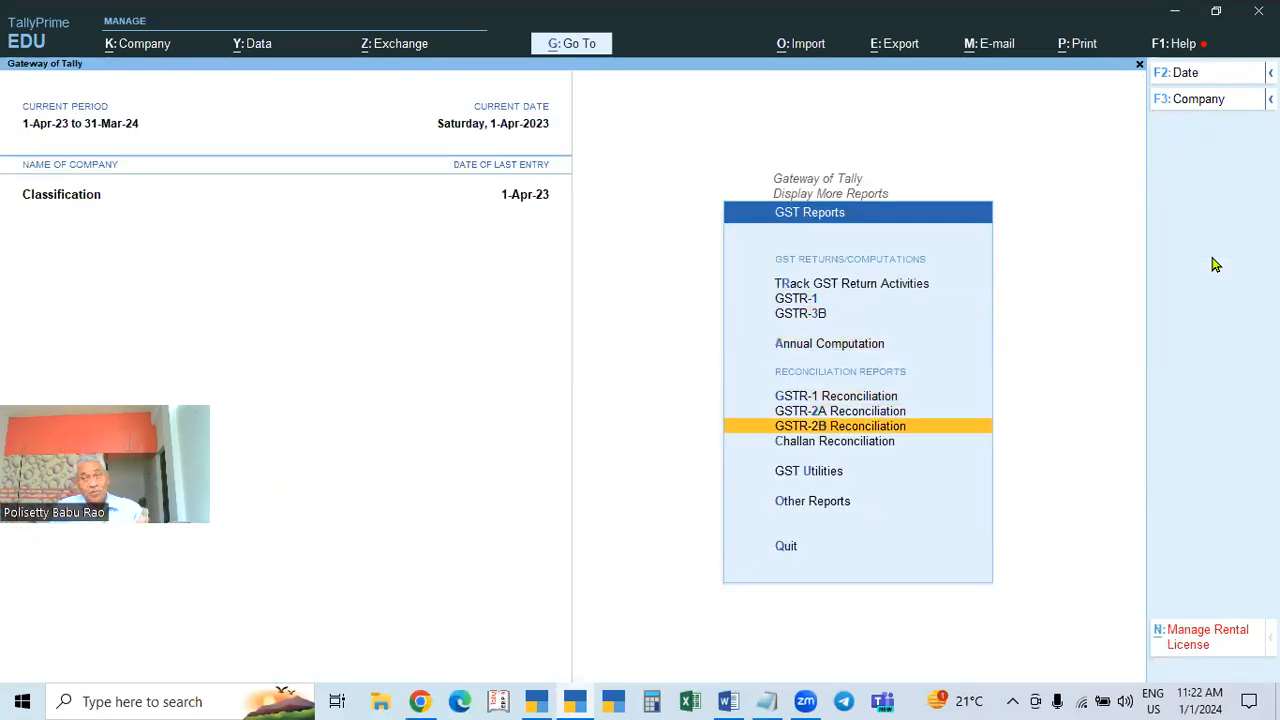
{"action": "key", "text": "Return"}
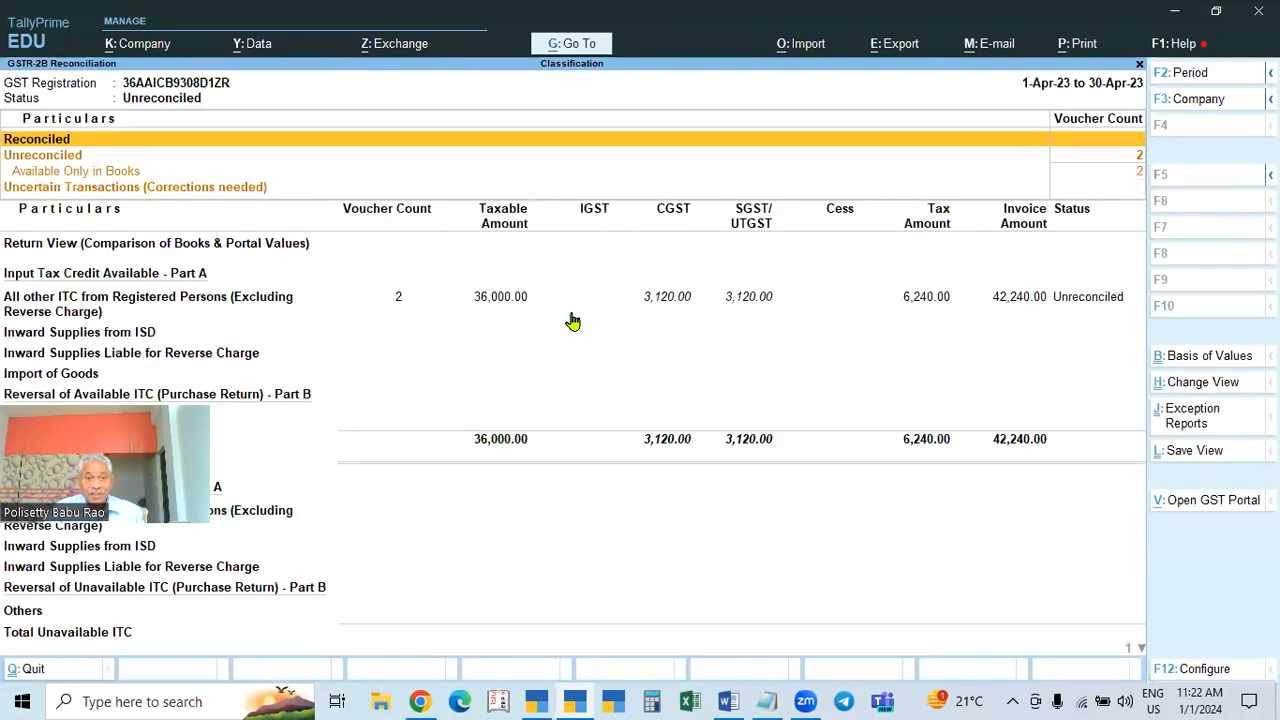
{"action": "left_click", "coordinate": [287, 189]}
{"action": "key", "text": "Escape"}
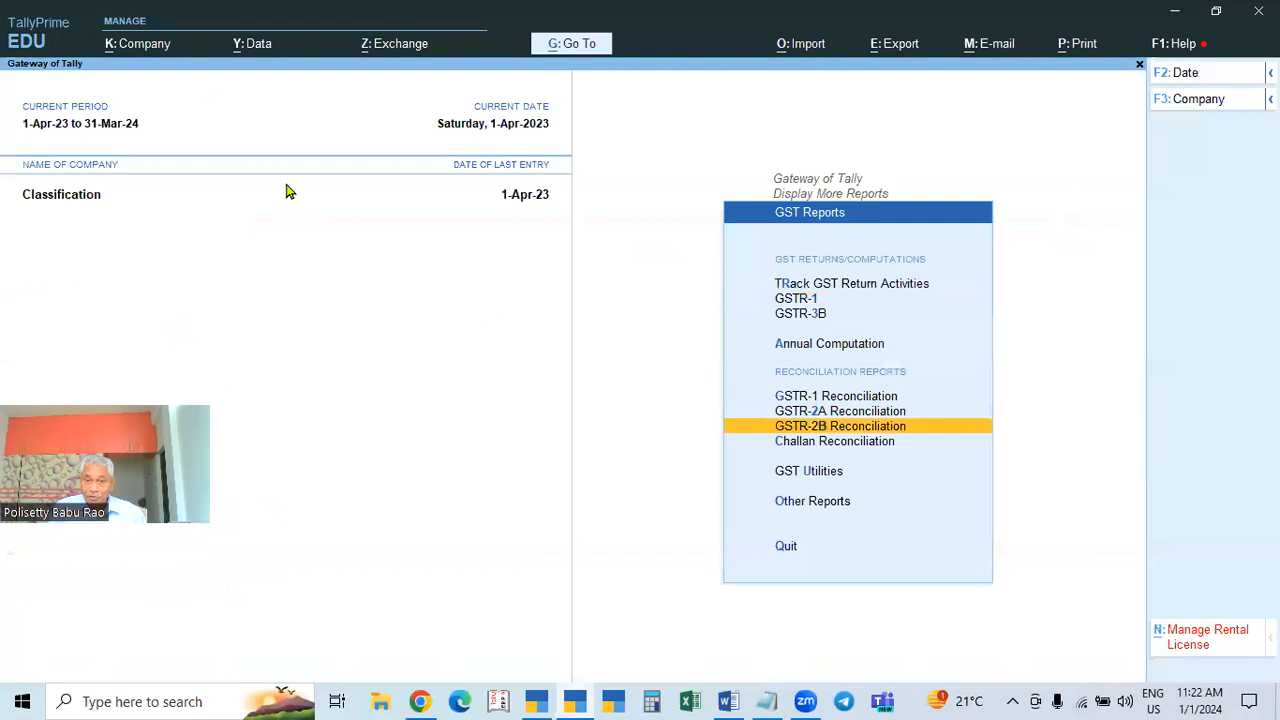
Open the GSTR-3B report and check its uncertain transactions, outward tax and eligible input tax credit
{"action": "key", "text": "Up"}
{"action": "key", "text": "Up"}
{"action": "key", "text": "Up"}
{"action": "key", "text": "Up"}
{"action": "key", "text": "Up"}
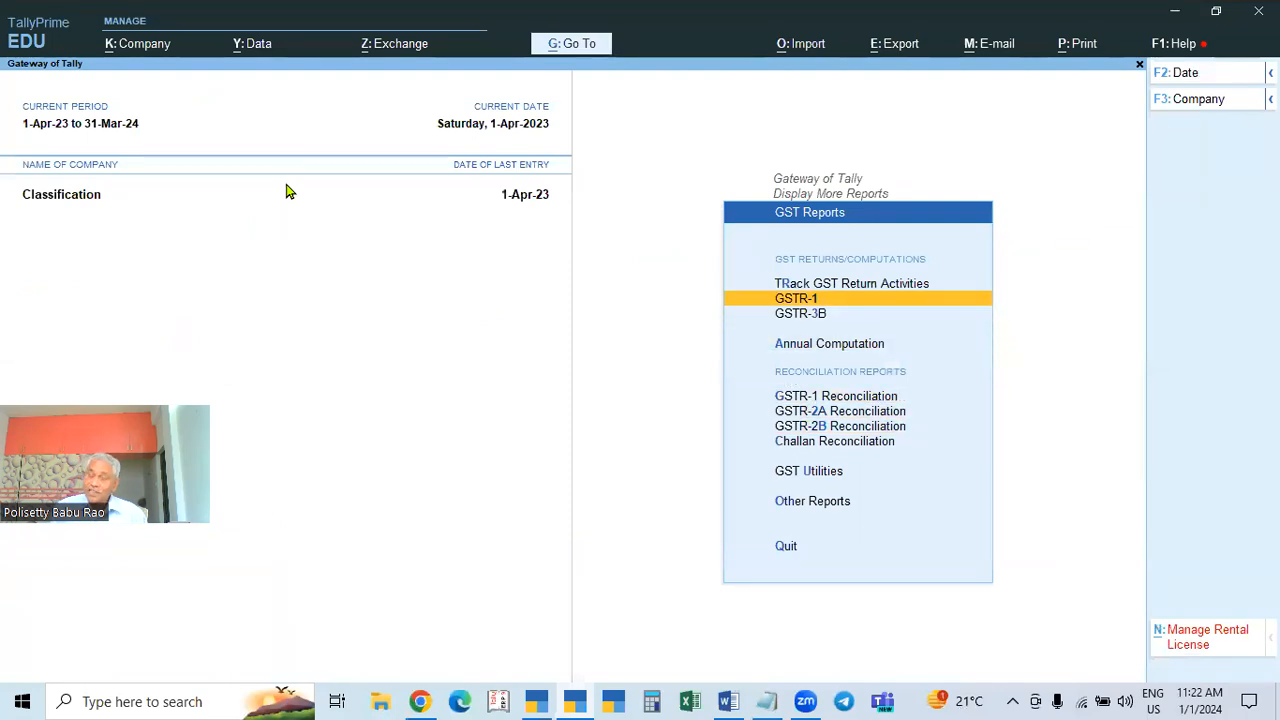
{"action": "key", "text": "Down"}
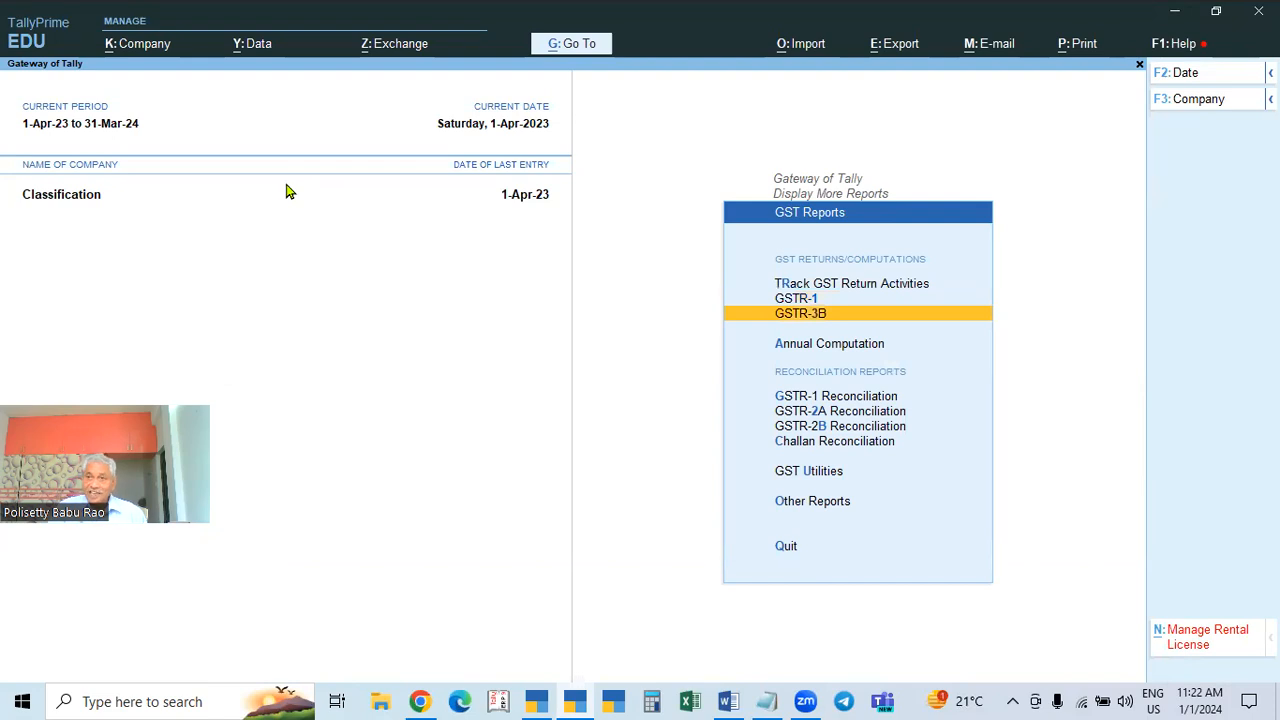
{"action": "key", "text": "Return"}
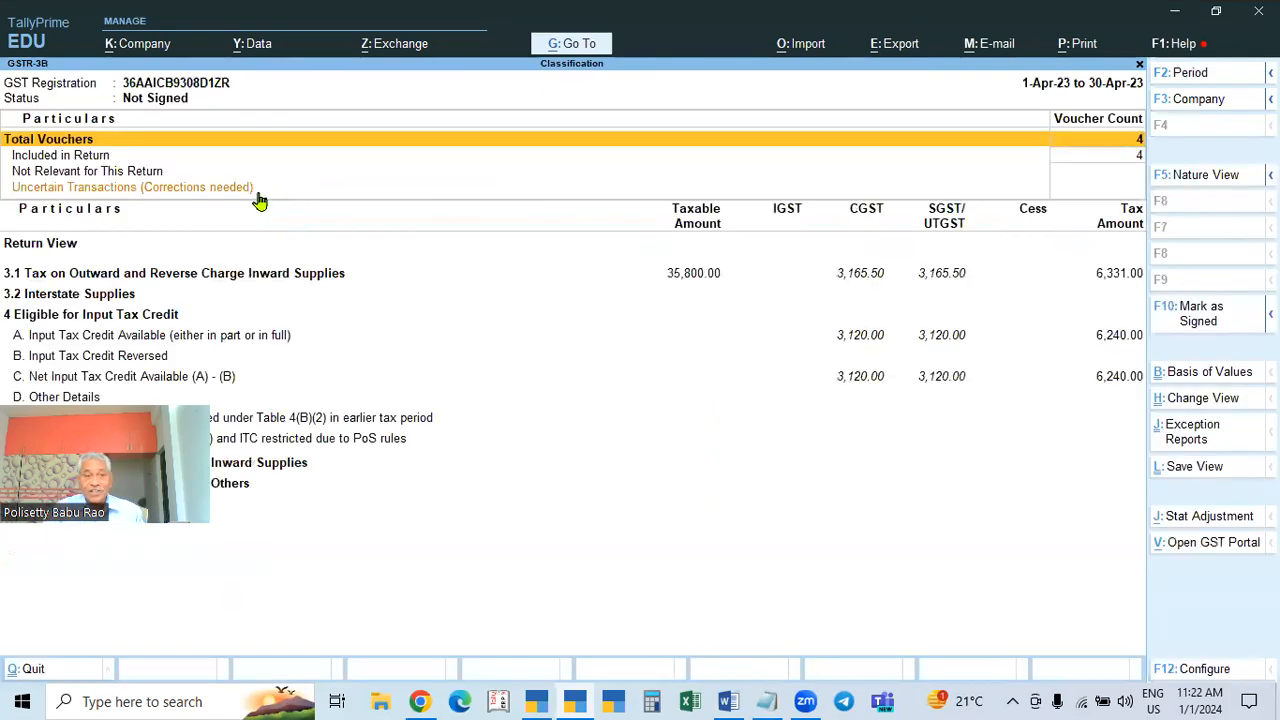
{"action": "left_click", "coordinate": [183, 193]}
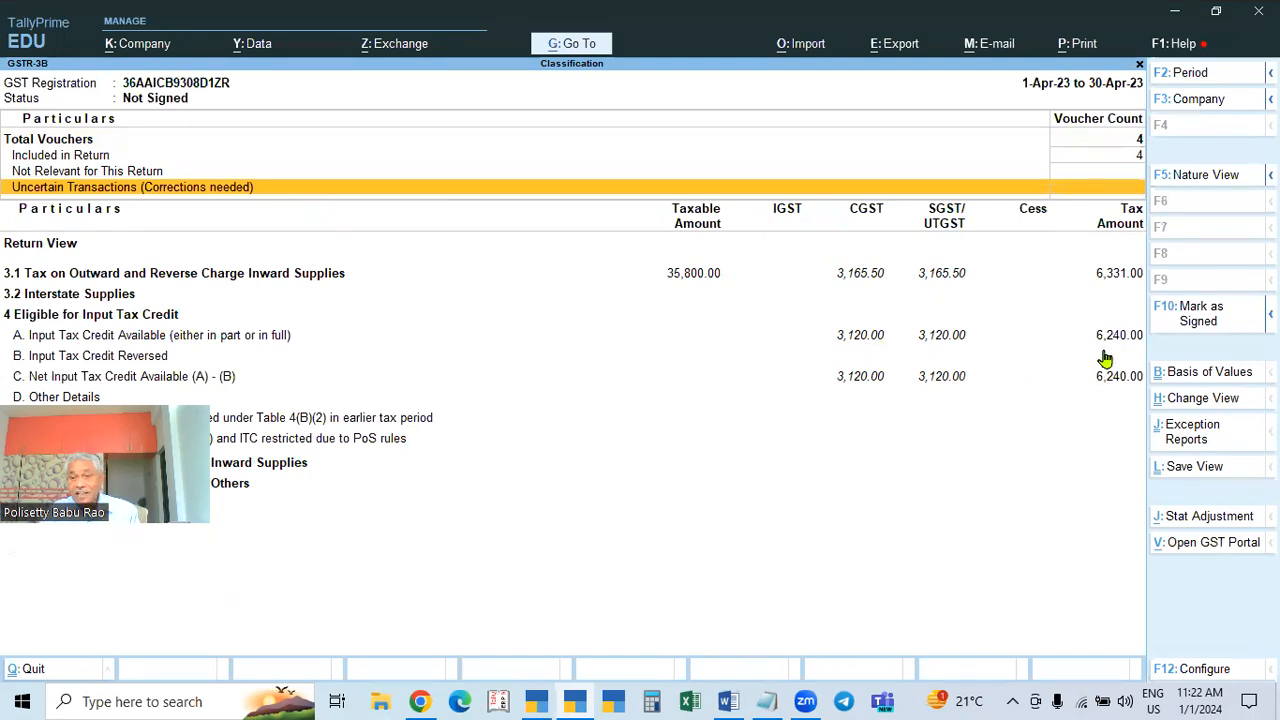
Switch to Calculator, compute 6240 - 6331 for the net GST, and close it
{"action": "left_click", "coordinate": [656, 701]}
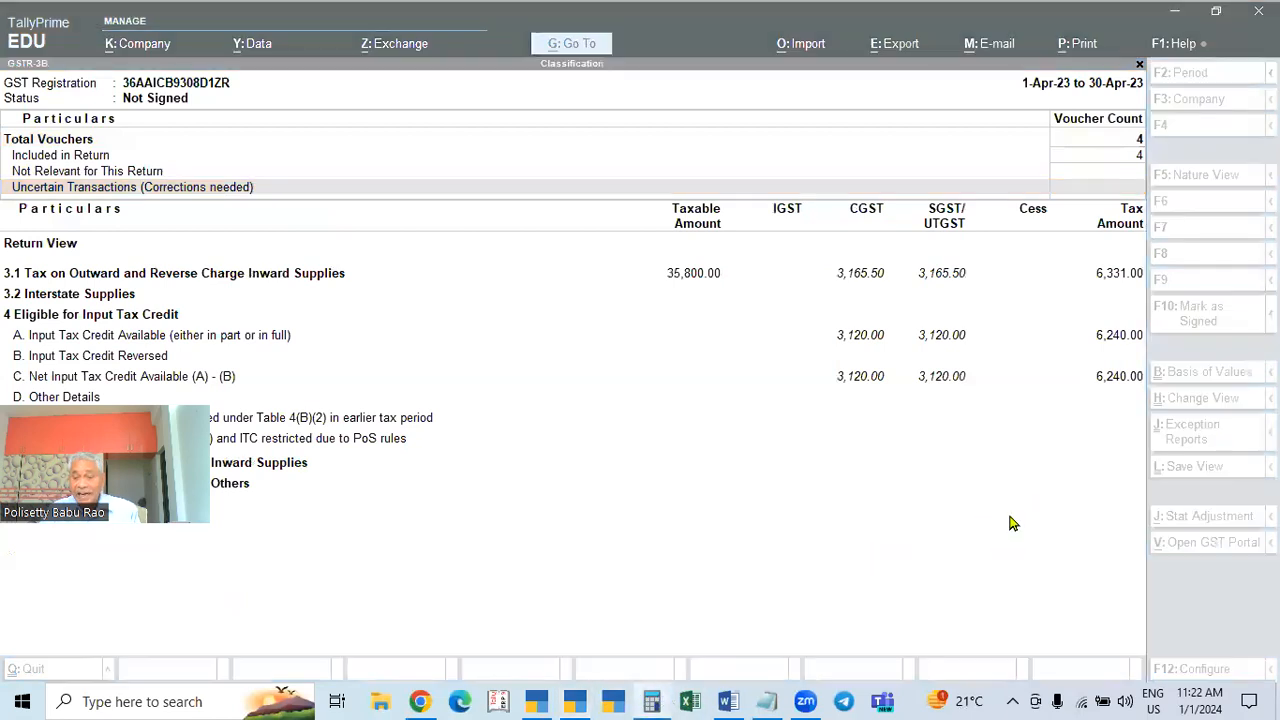
{"action": "type", "text": "6240 - "}
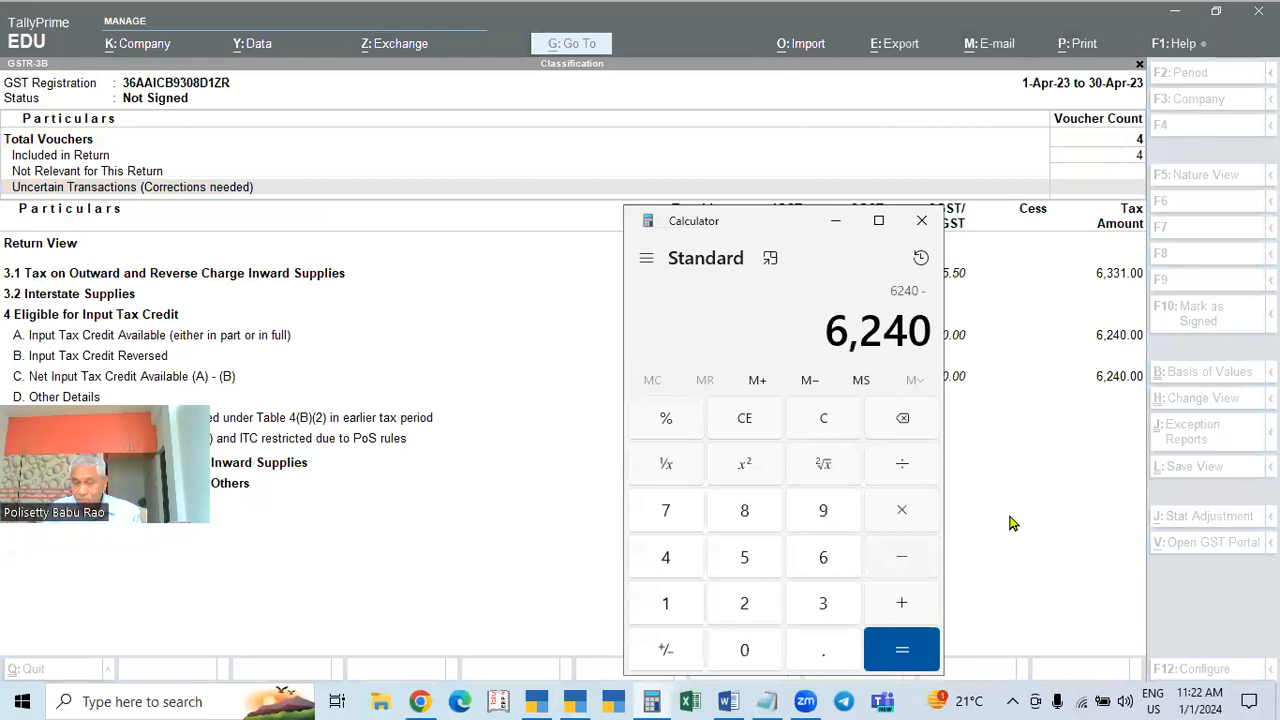
{"action": "type", "text": "6331"}
{"action": "key", "text": "Return"}
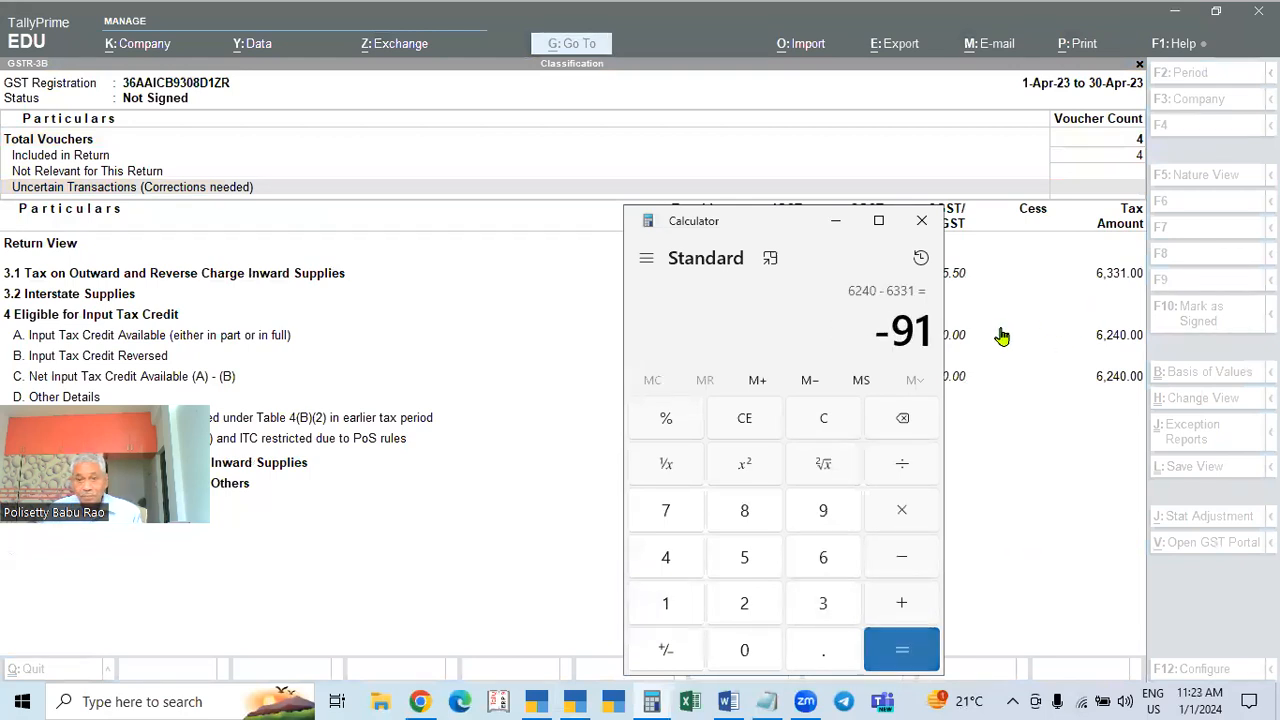
{"action": "left_click", "coordinate": [921, 220]}
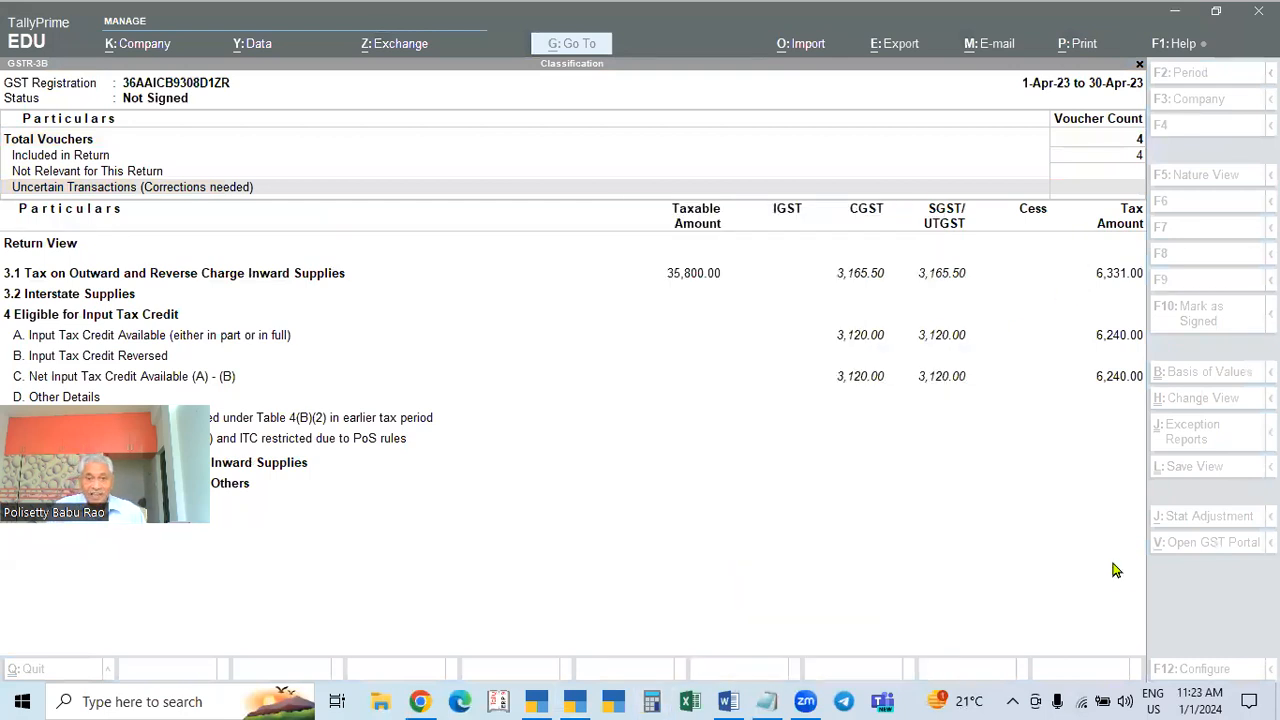
Leave the GST reports and view the detailed Balance Sheet to compare the Duties & Taxes balance with the computed net GST
{"action": "left_click", "coordinate": [943, 538]}
{"action": "key", "text": "Escape"}
{"action": "key", "text": "Escape"}
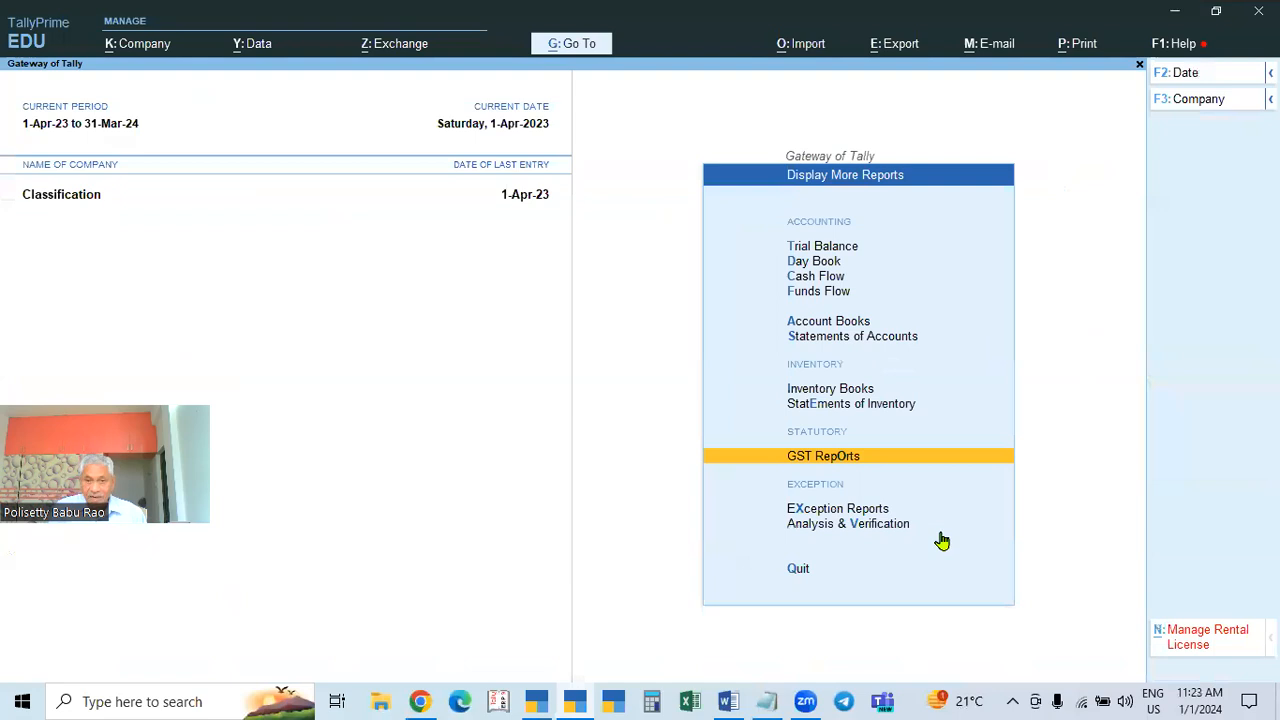
{"action": "key", "text": "Escape"}
{"action": "key", "text": "Up"}
{"action": "key", "text": "Up"}
{"action": "key", "text": "Up"}
{"action": "key", "text": "Up"}
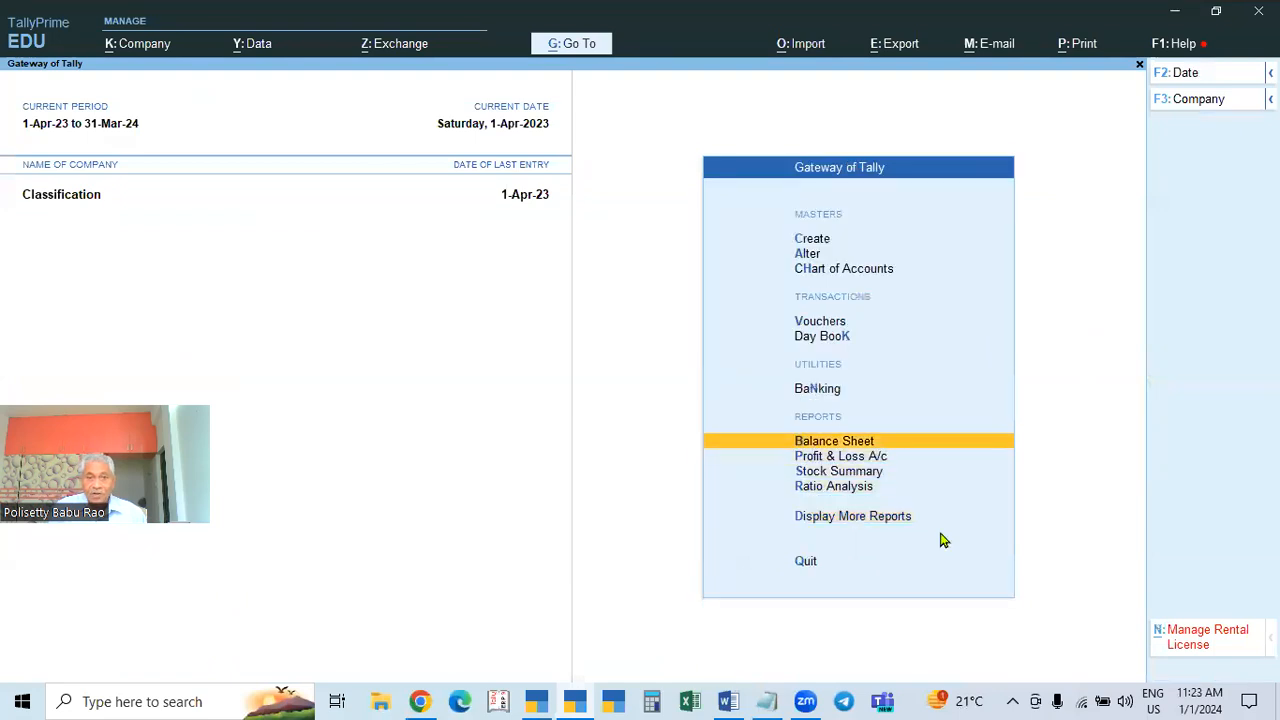
{"action": "key", "text": "Return"}
{"action": "key", "text": "alt+F5"}
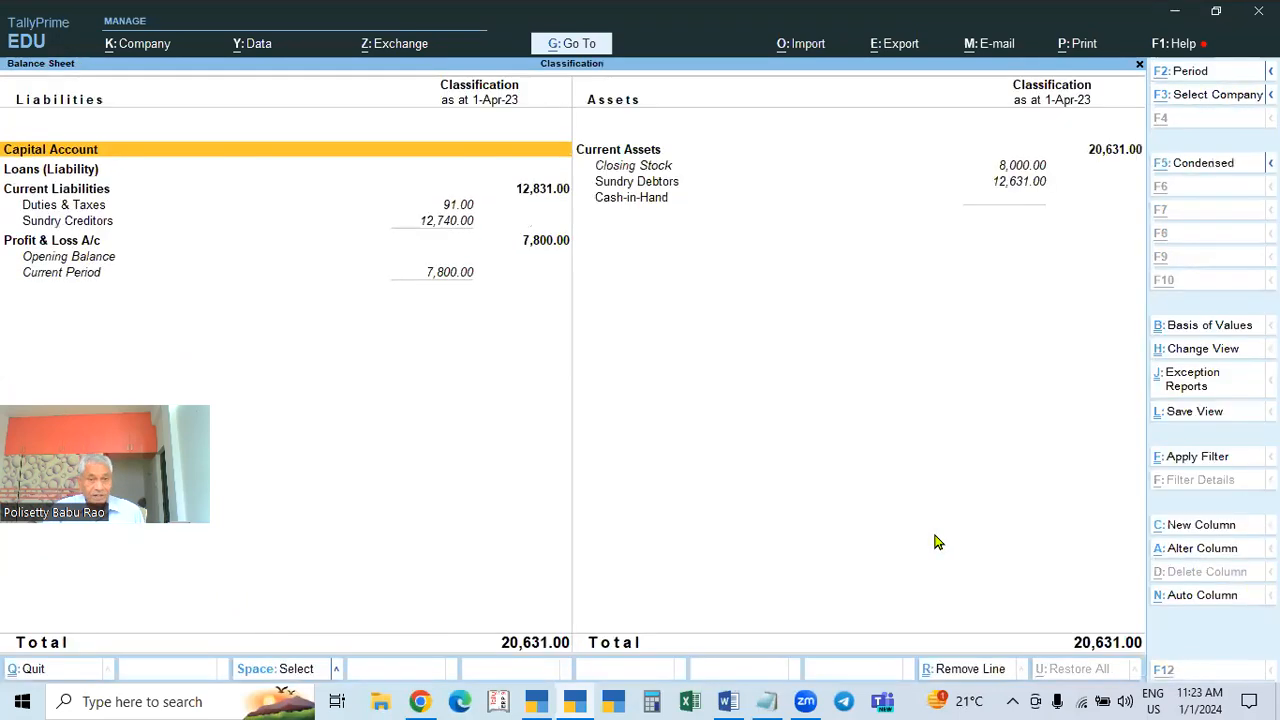
{"action": "left_click", "coordinate": [466, 208]}
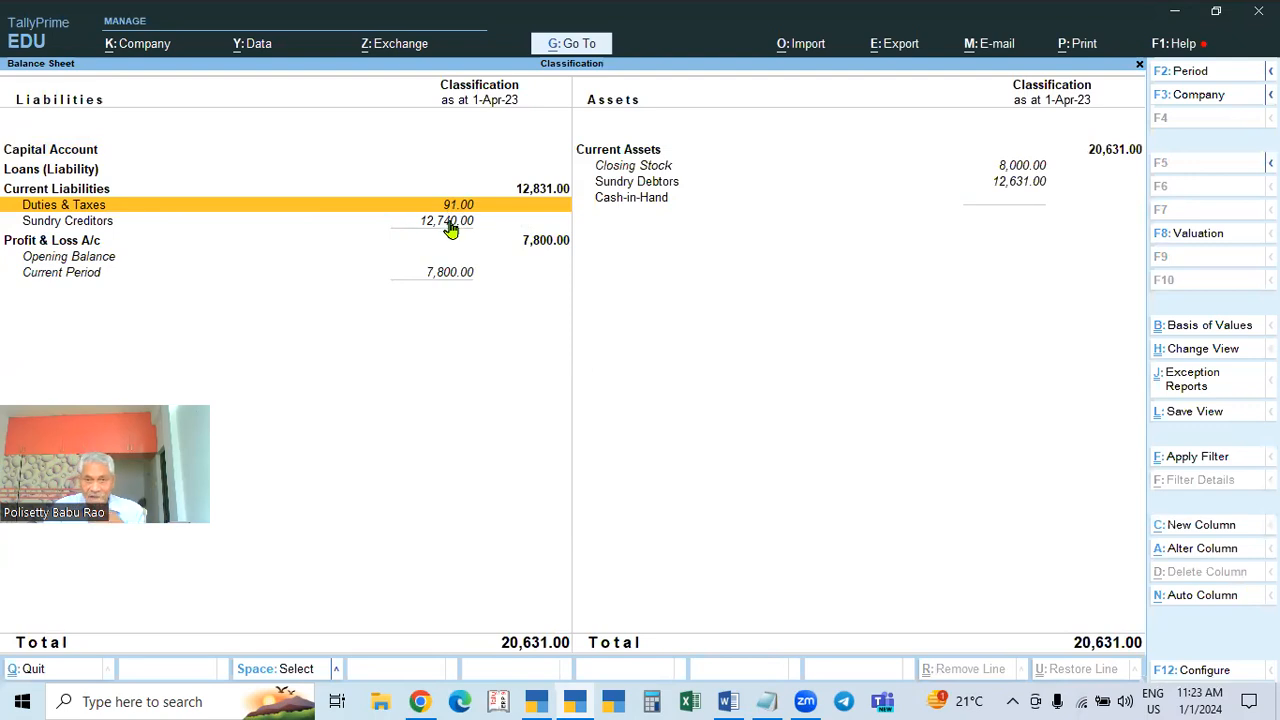
{"action": "key", "text": "Escape"}
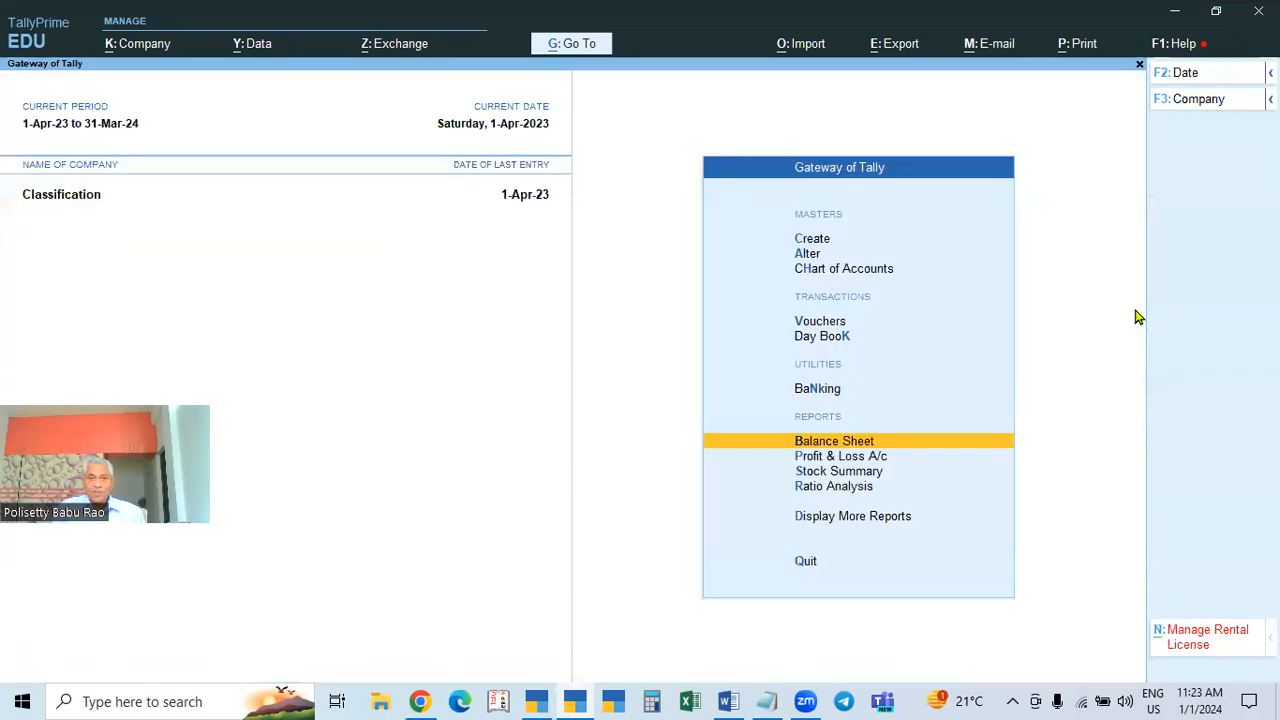
{"action": "key", "text": "Escape"}
{"action": "key", "text": "Escape"}
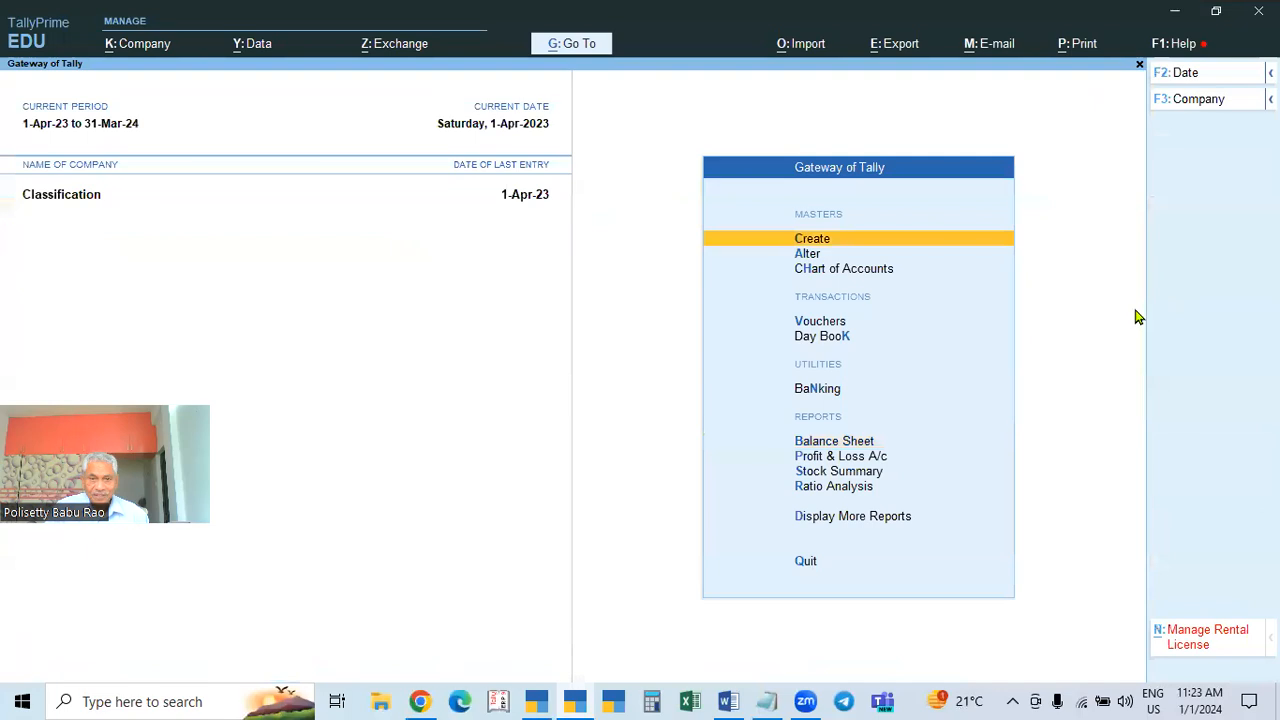
{"action": "key", "text": "alt+F2"}
{"action": "key", "text": "BackSpace"}
{"action": "key", "text": "Escape"}
{"action": "key", "text": "alt"}
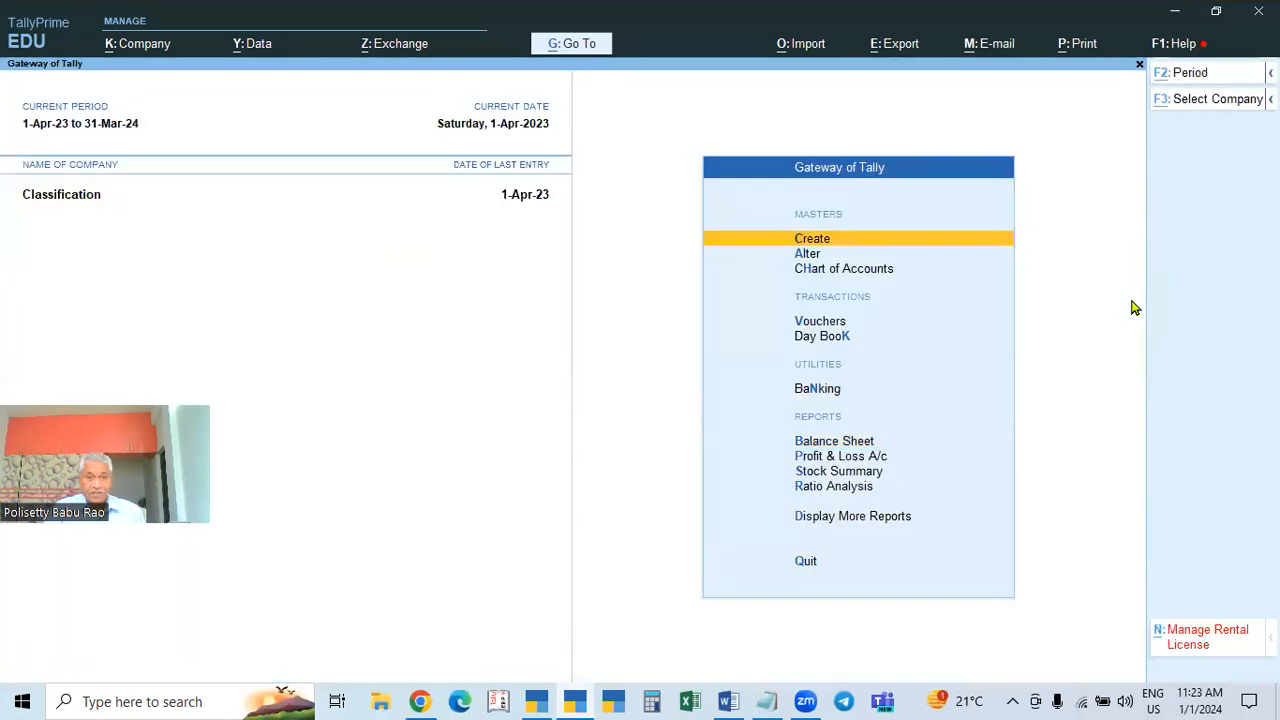
{"action": "key", "text": "alt+F3"}
Switch to the Word notes, review the GST points under Part 2, 3 & 4, and select the seventh place, "Voucher Entry Level."
{"action": "left_click", "coordinate": [728, 701]}
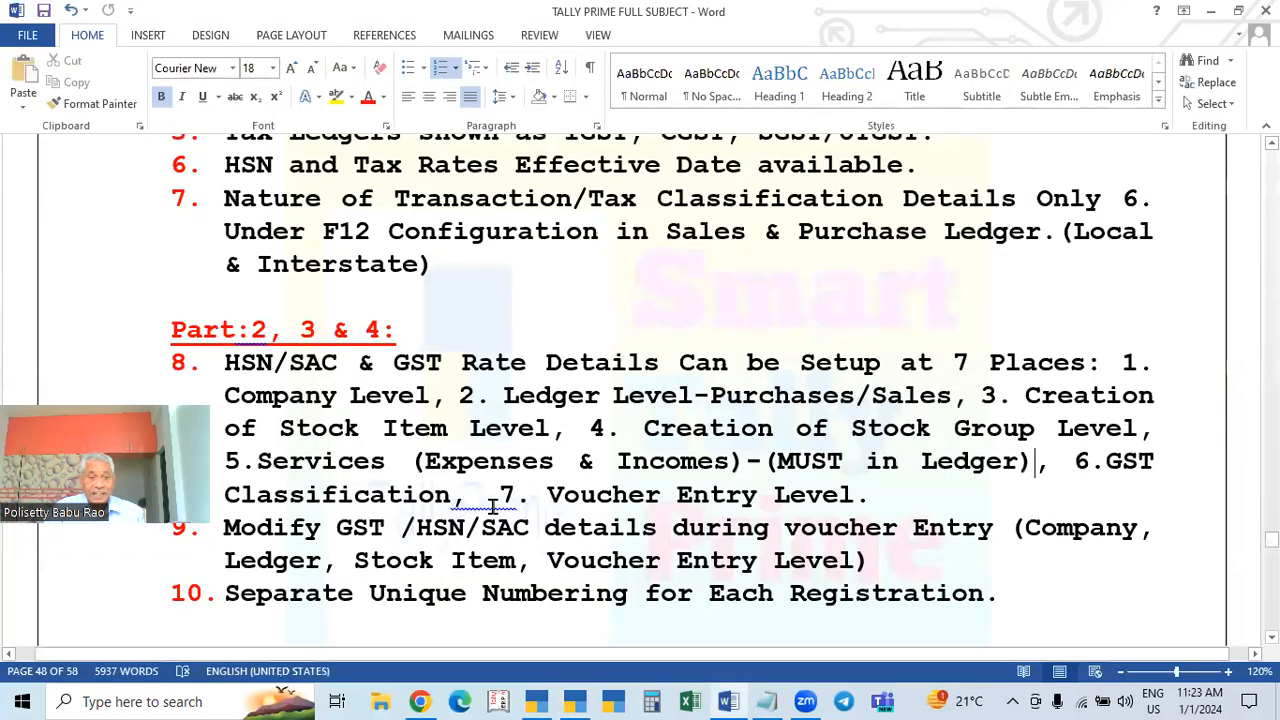
{"action": "scroll", "coordinate": [493, 506], "scroll_direction": "down", "scroll_amount": 3}
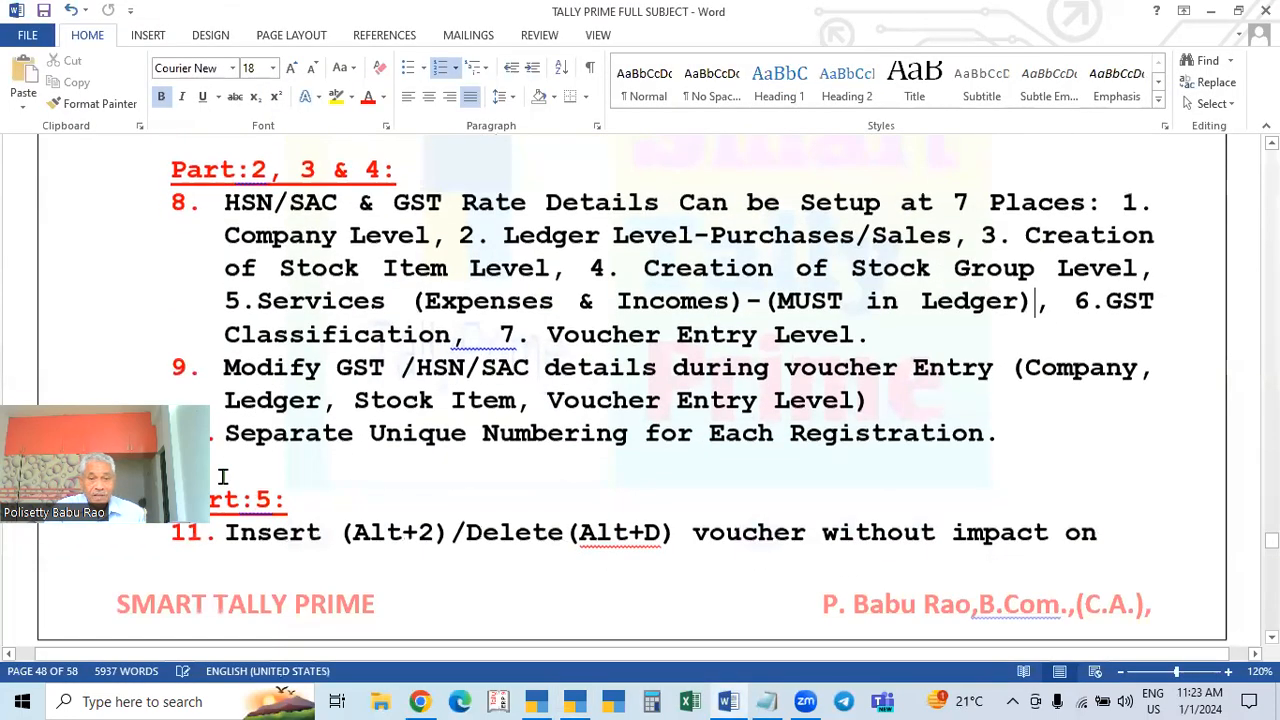
{"action": "scroll", "coordinate": [957, 354], "scroll_direction": "up", "scroll_amount": 2}
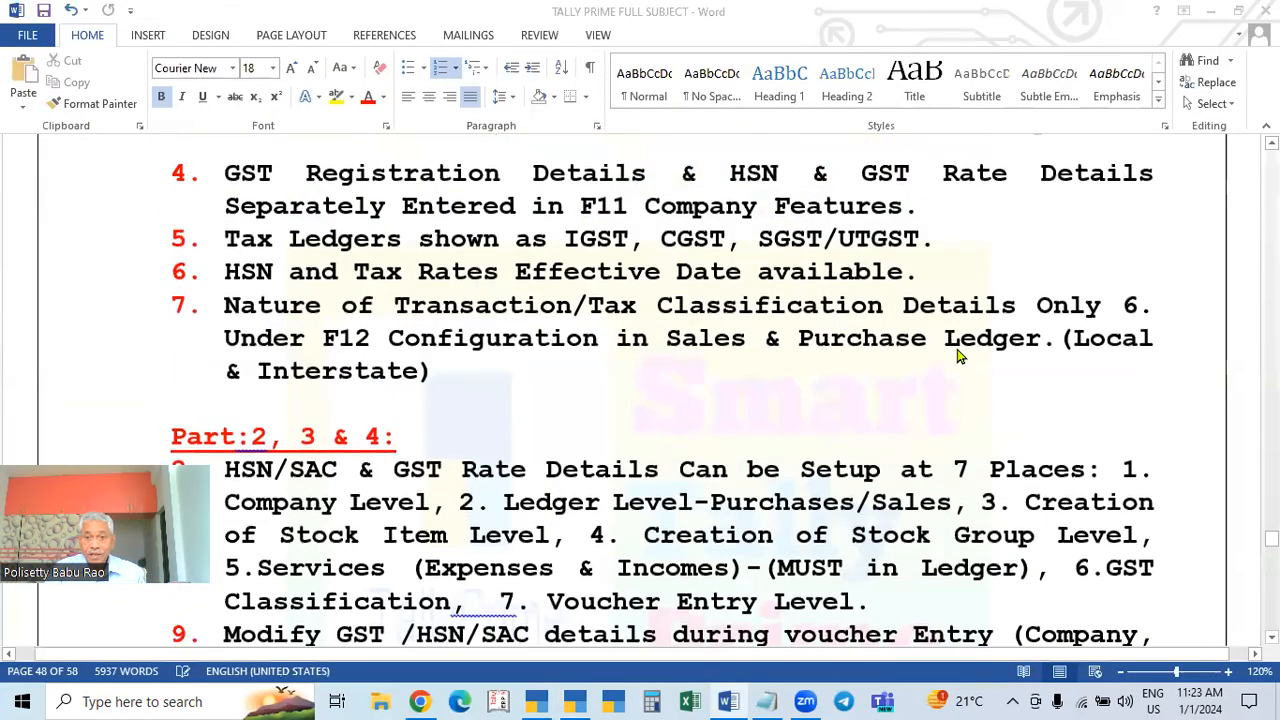
{"action": "scroll", "coordinate": [877, 384], "scroll_direction": "down", "scroll_amount": 1}
{"action": "scroll", "coordinate": [877, 384], "scroll_direction": "down", "scroll_amount": 1}
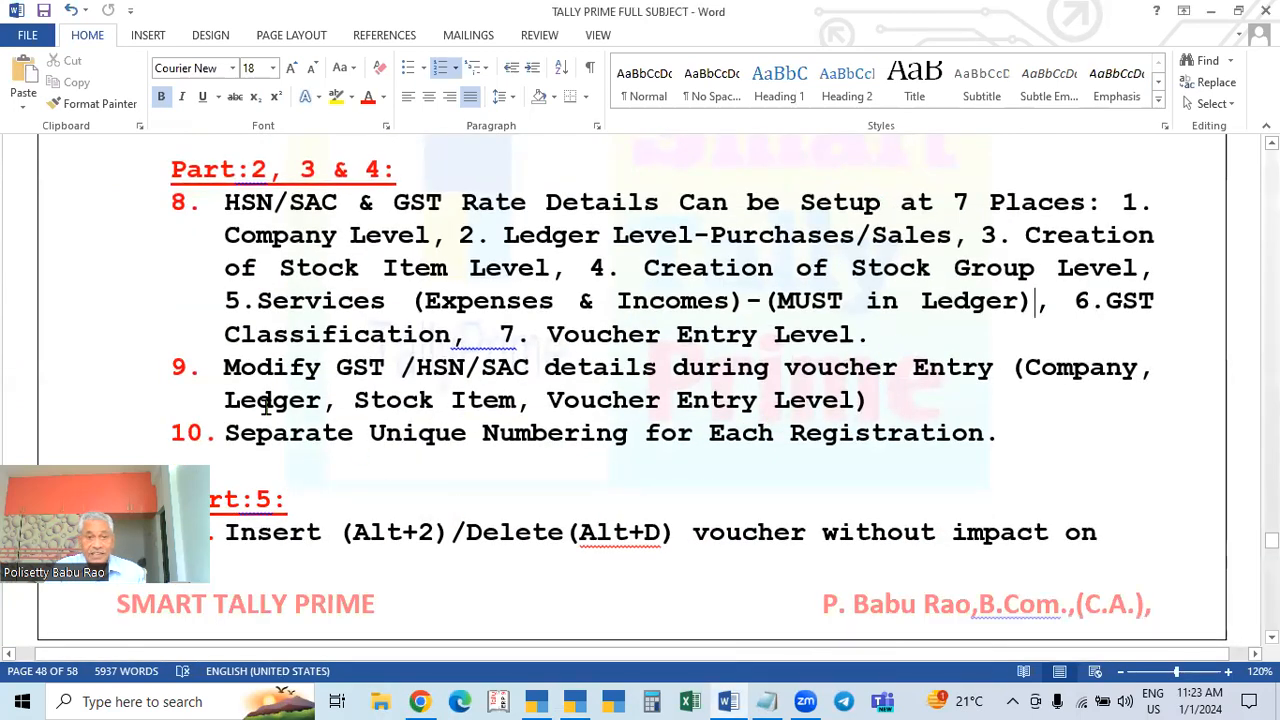
{"action": "left_click_drag", "start_coordinate": [550, 338], "coordinate": [886, 334]}
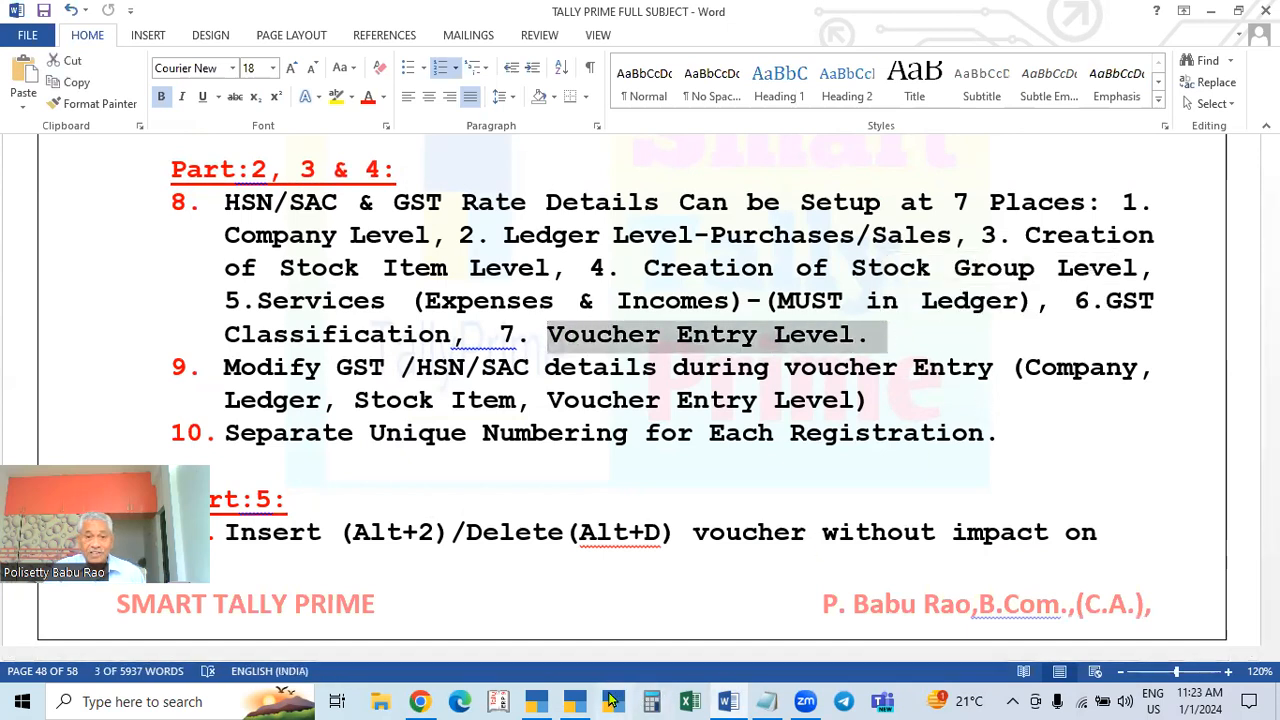
Switch to TallyPrime, load the "Vourhcer Entry Level" company, and open its company features
{"action": "left_click", "coordinate": [578, 700]}
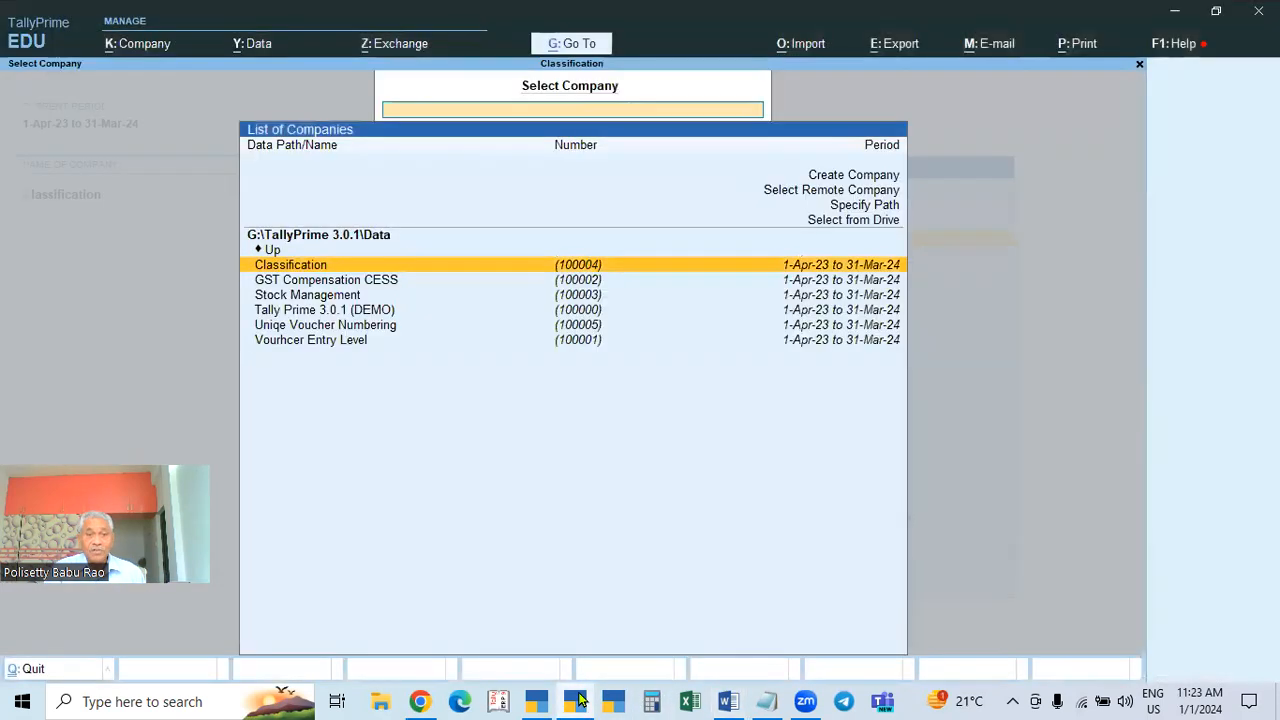
{"action": "left_click", "coordinate": [319, 350]}
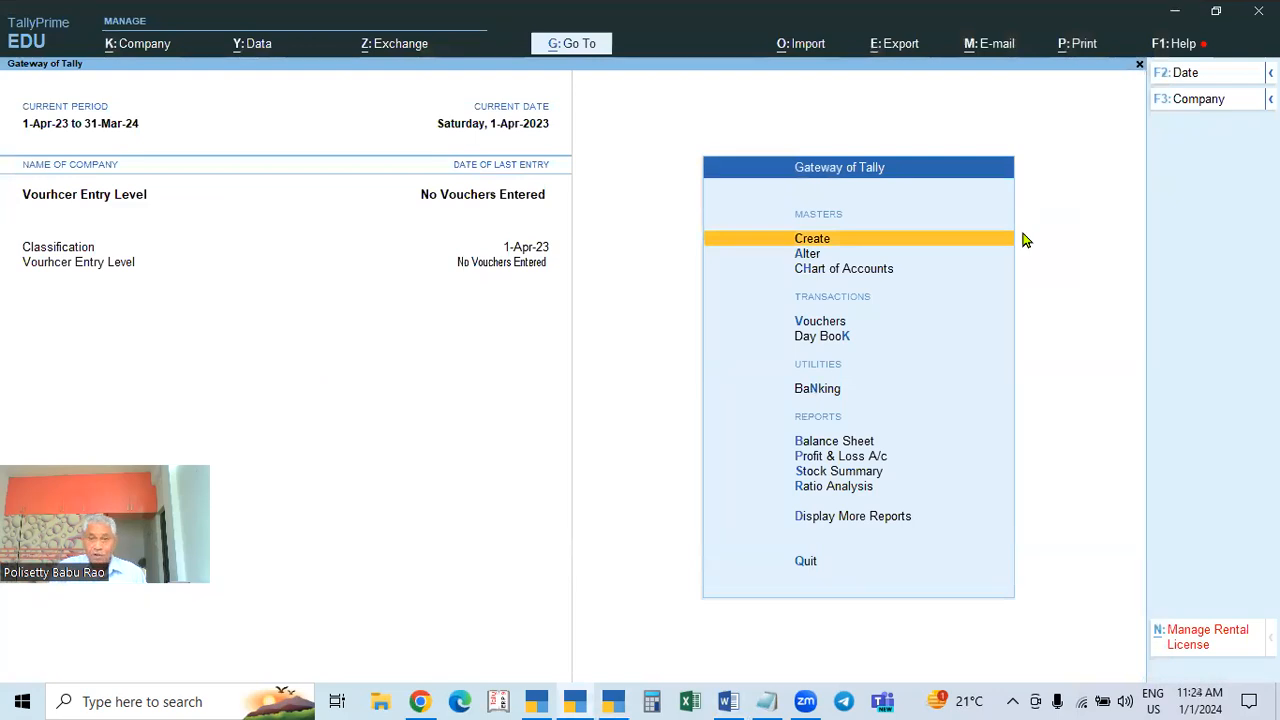
{"action": "key", "text": "F11"}
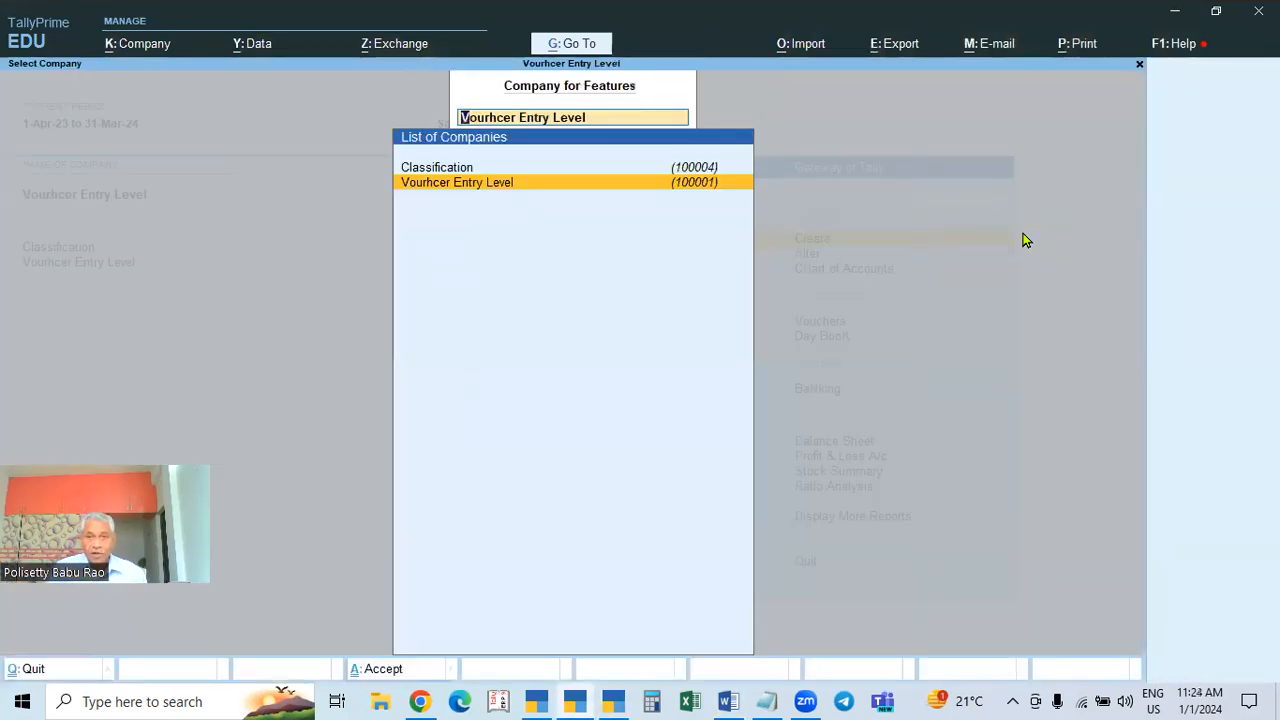
{"action": "key", "text": "Return"}
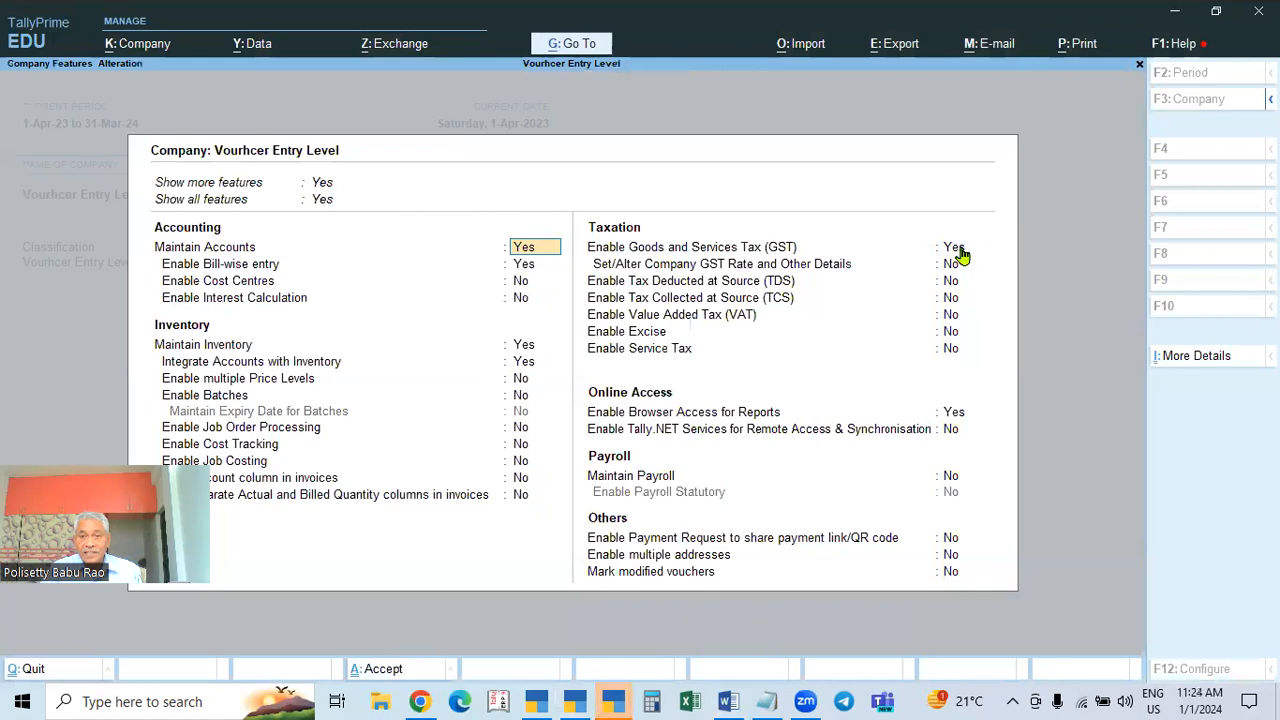
Review the company's GST registration details and their configuration options, accept them, and return to the Gateway of Tally
{"action": "left_click", "coordinate": [953, 247]}
{"action": "key", "text": "Return"}
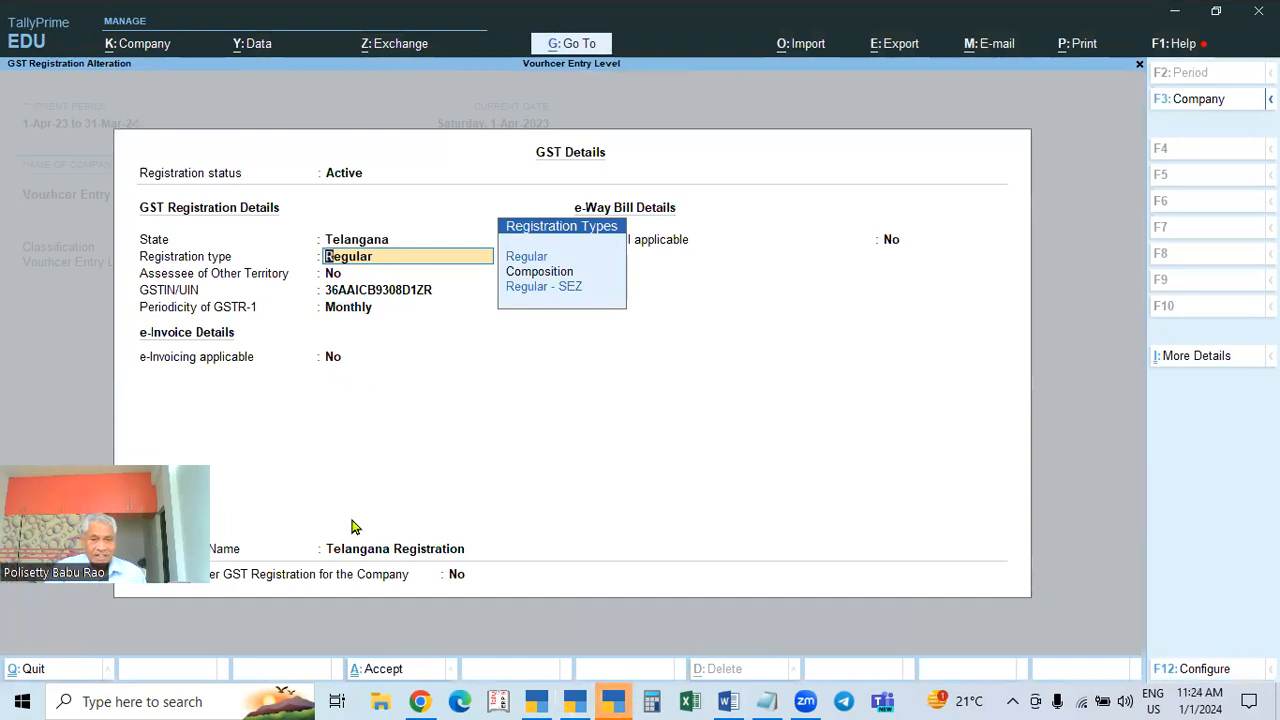
{"action": "key", "text": "F12"}
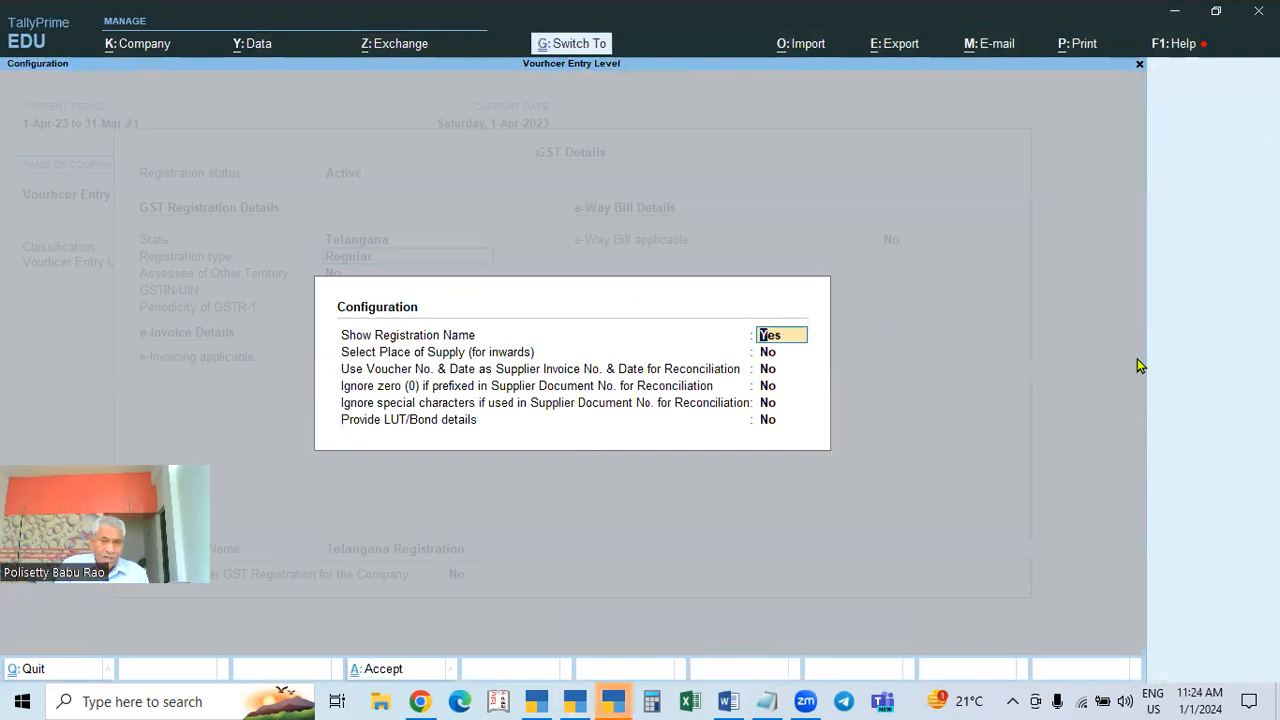
{"action": "key", "text": "ctrl+a"}
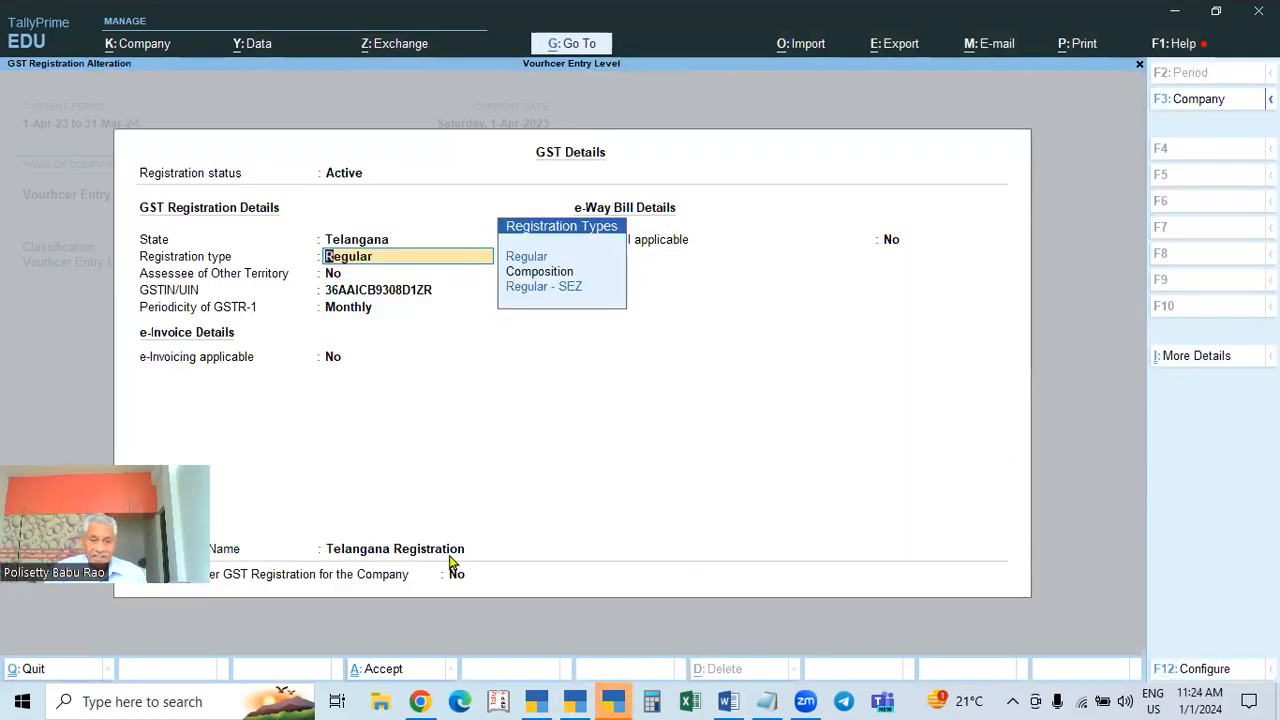
{"action": "key", "text": "ctrl+a"}
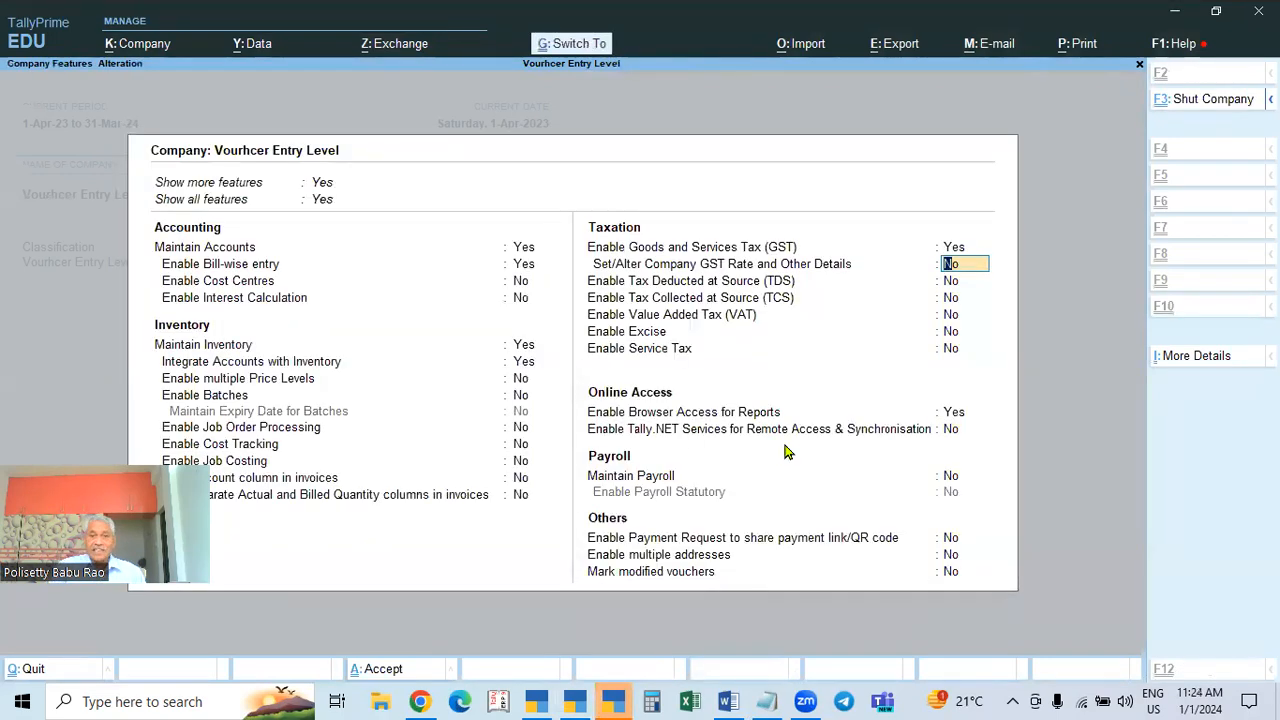
{"action": "key", "text": "ctrl+a"}
{"action": "key", "text": "Escape"}
{"action": "key", "text": "Escape"}
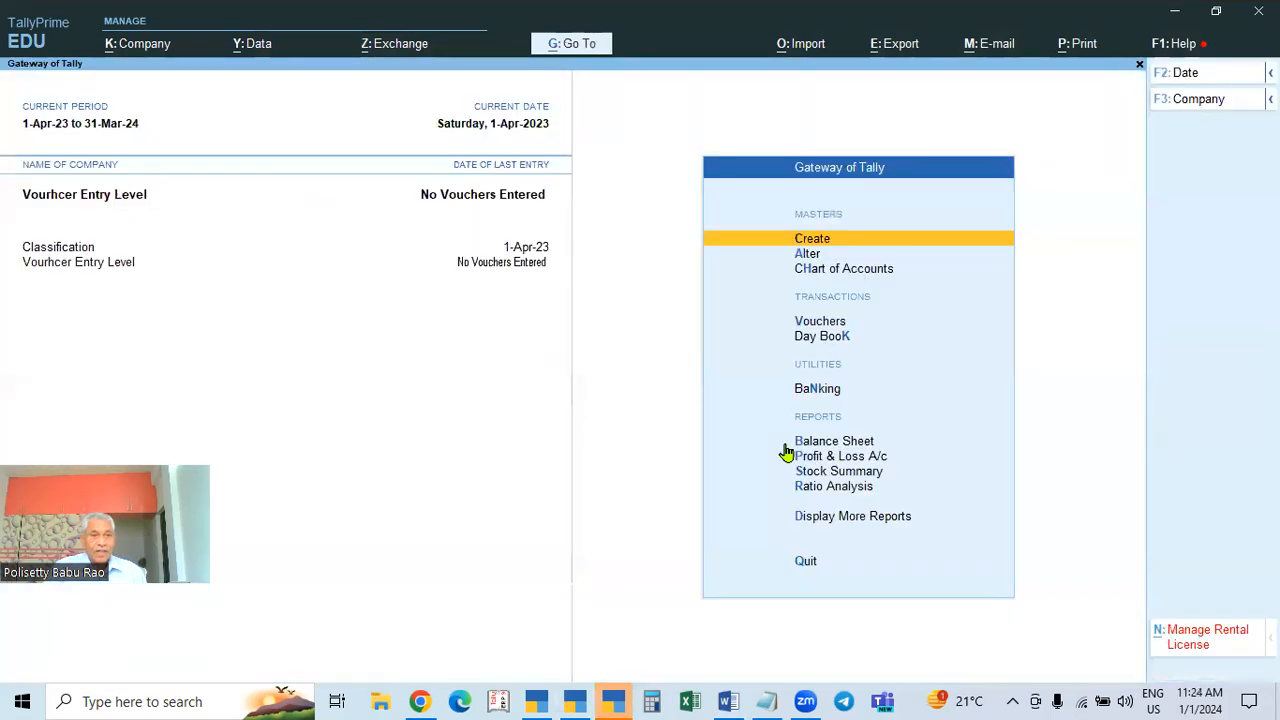
{"action": "left_click", "coordinate": [620, 700]}
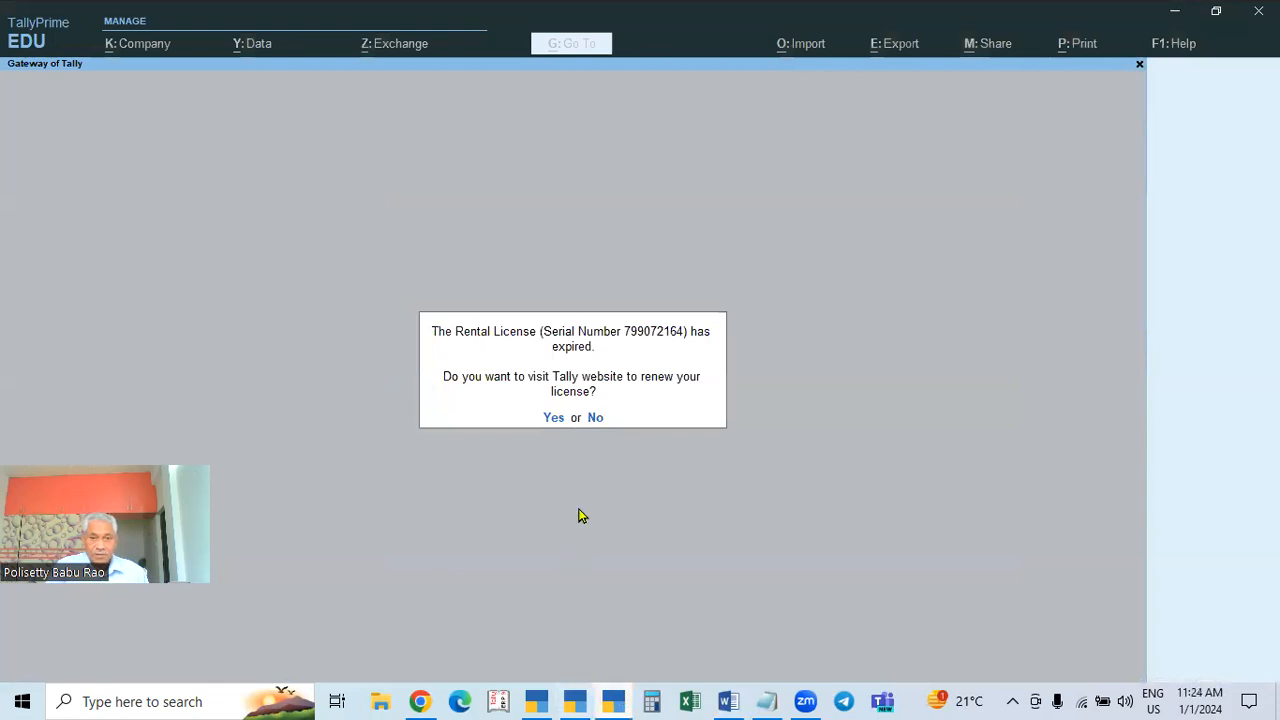
{"action": "left_click", "coordinate": [596, 418]}
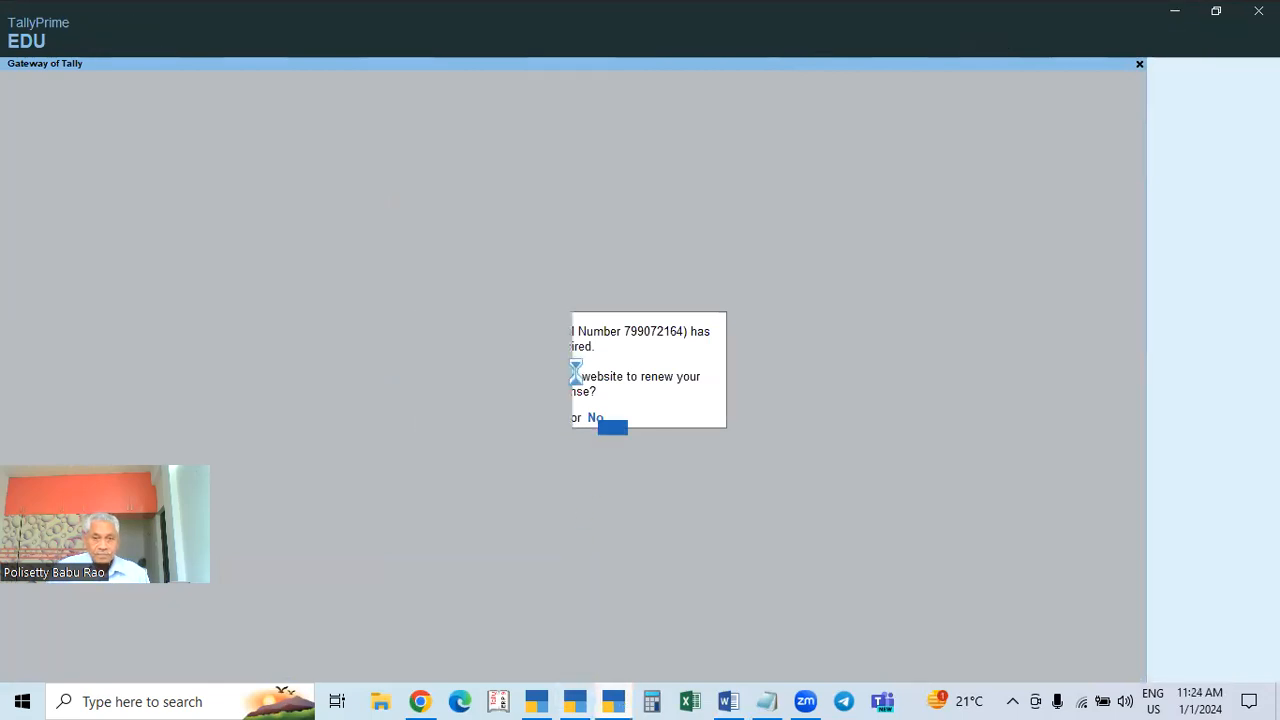
{"action": "key", "text": "Escape"}
{"action": "left_click", "coordinate": [599, 431]}
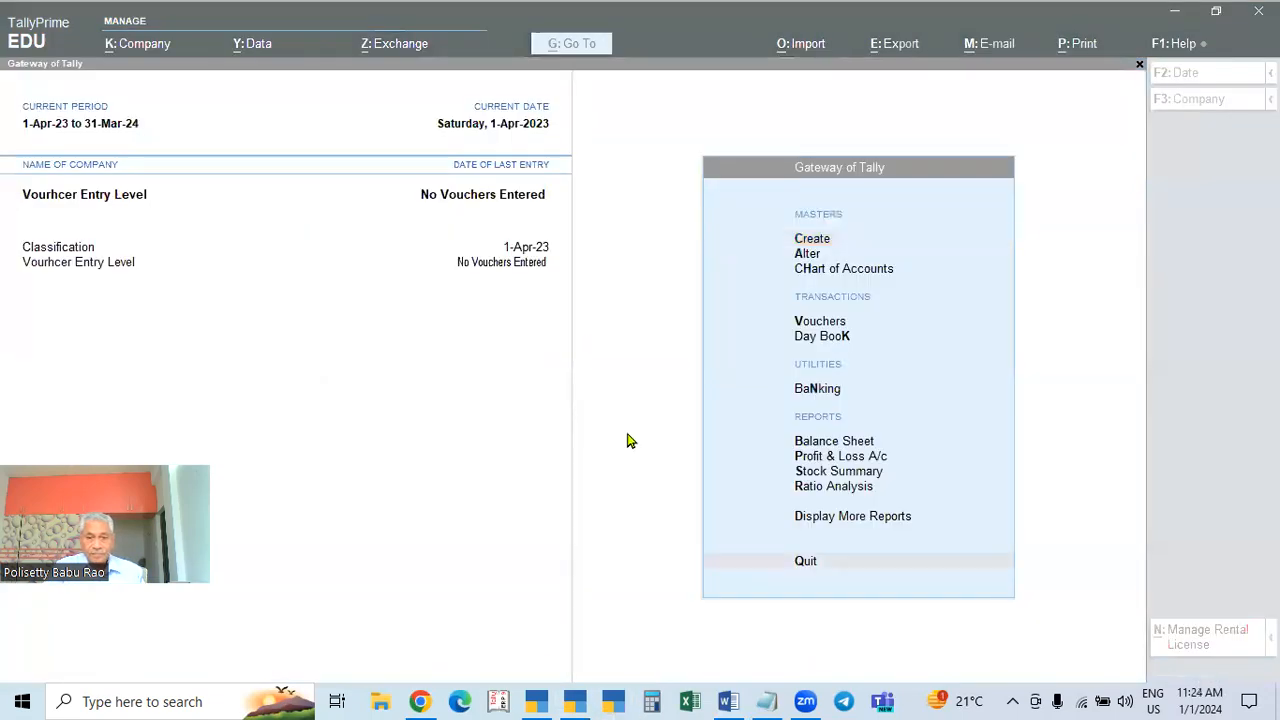
Switch to the Word notes and reread point 8 on the seven places for setting up HSN/SAC and GST rate details
{"action": "left_click", "coordinate": [728, 701]}
{"action": "scroll", "coordinate": [781, 400], "scroll_direction": "up", "scroll_amount": 3}
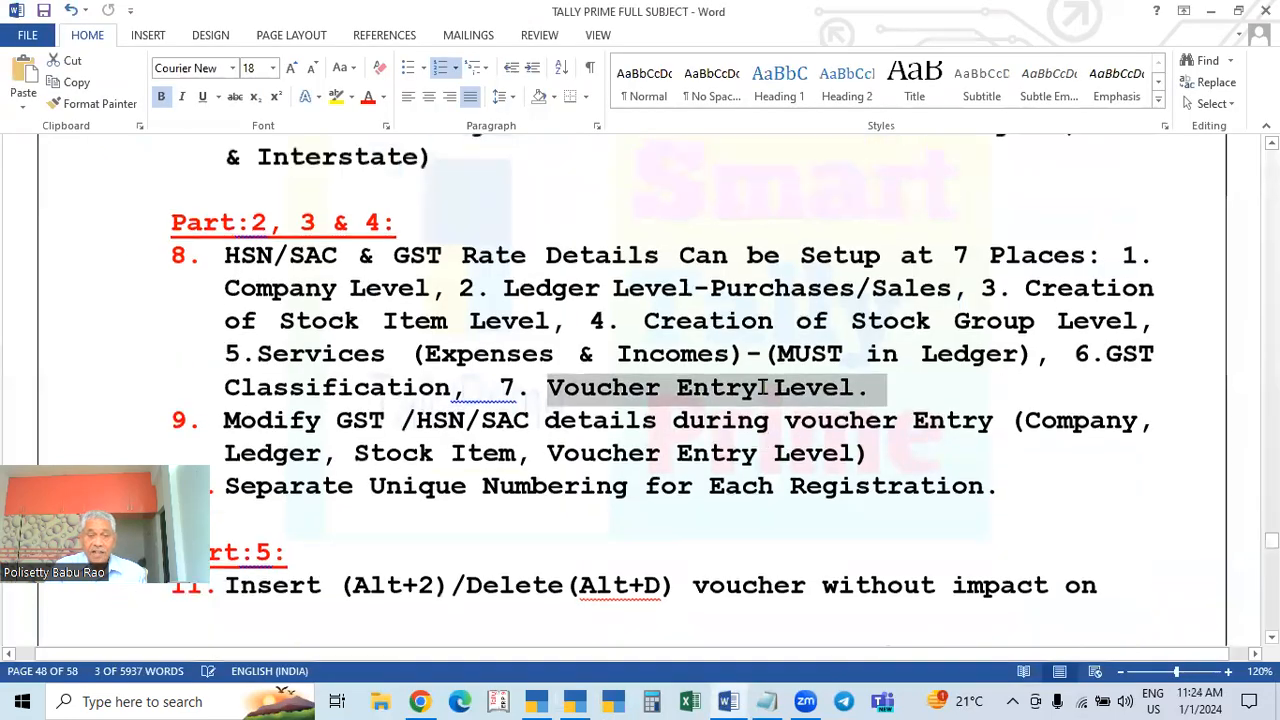
{"action": "scroll", "coordinate": [723, 465], "scroll_direction": "down", "scroll_amount": 1}
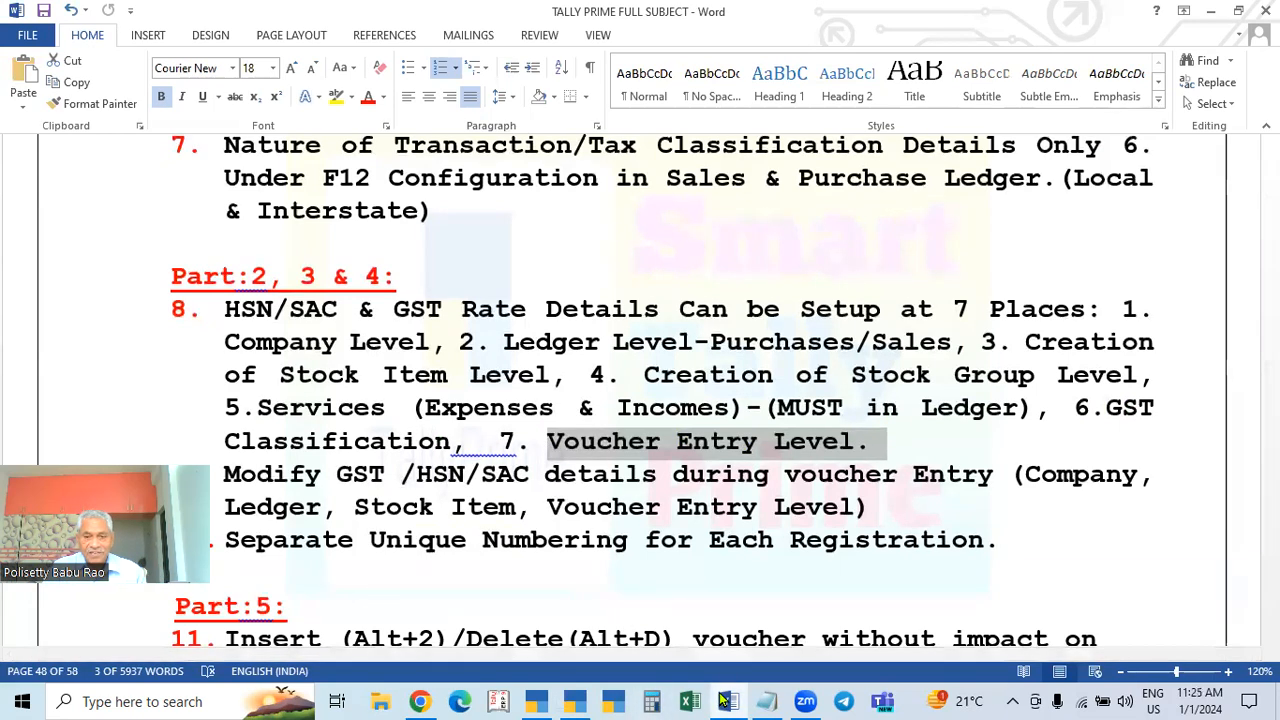
Switch back to TallyPrime and check the Day Book of the "Vourhcer Entry Level" company
{"action": "left_click", "coordinate": [577, 700]}
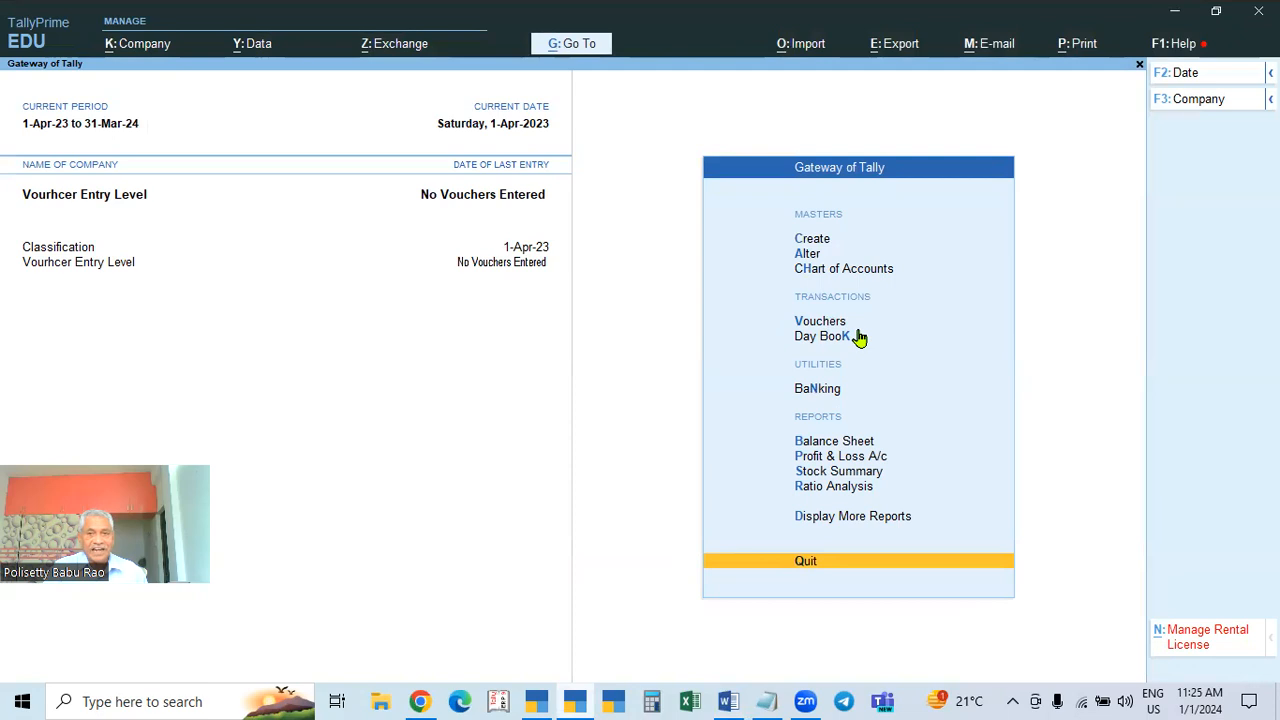
{"action": "left_click", "coordinate": [830, 340]}
{"action": "key", "text": "Escape"}
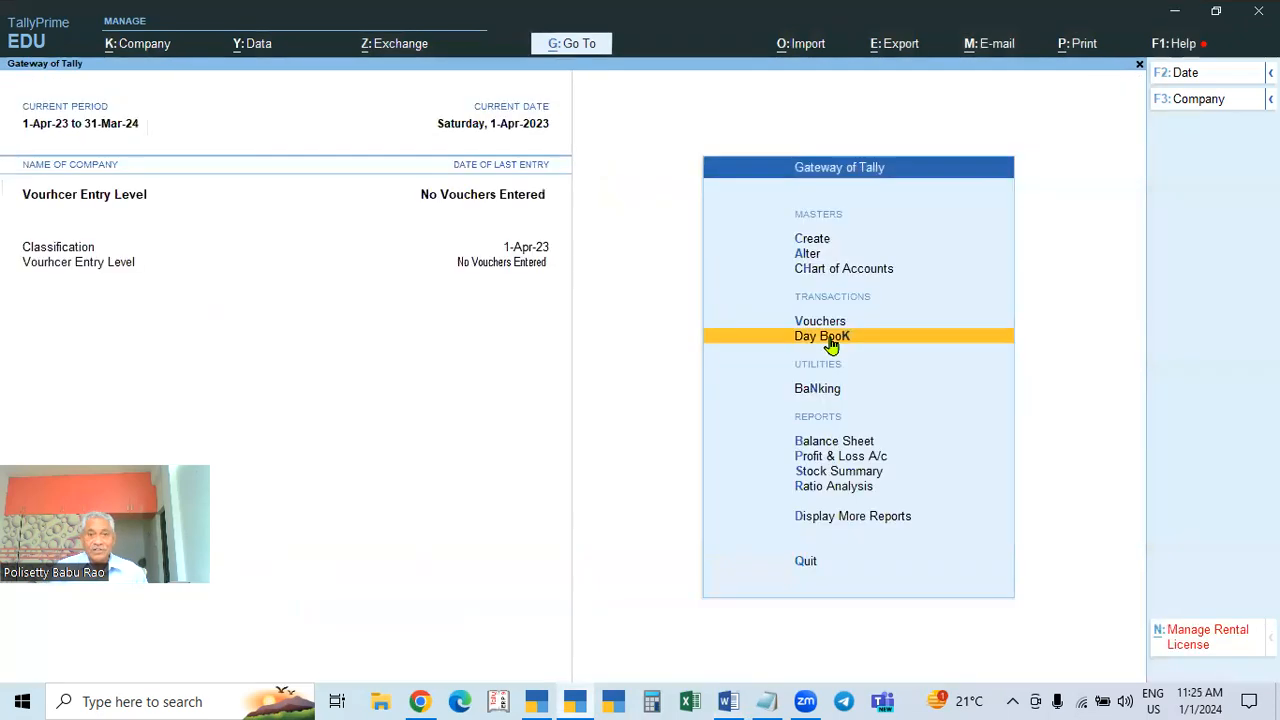
{"action": "key", "text": "Escape"}
{"action": "key", "text": "Escape"}
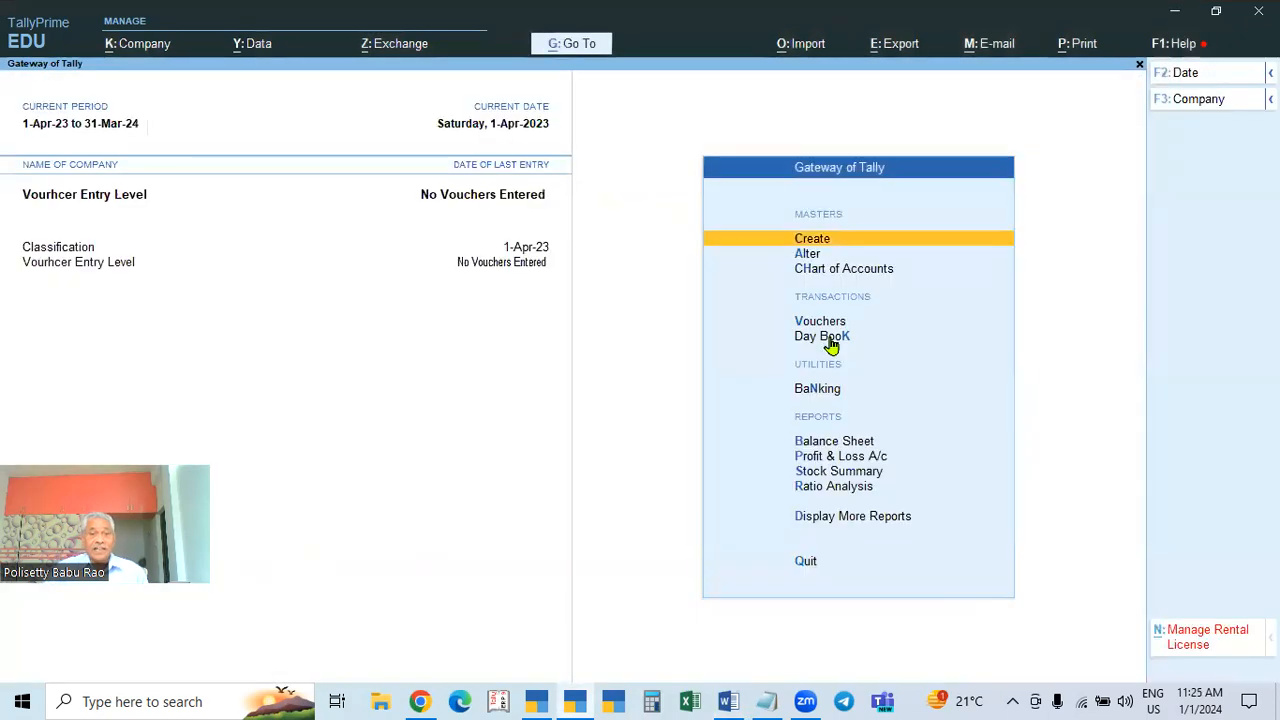
Open voucher entry on the sales voucher and change its mode to Item Invoice
{"action": "left_click", "coordinate": [823, 321]}
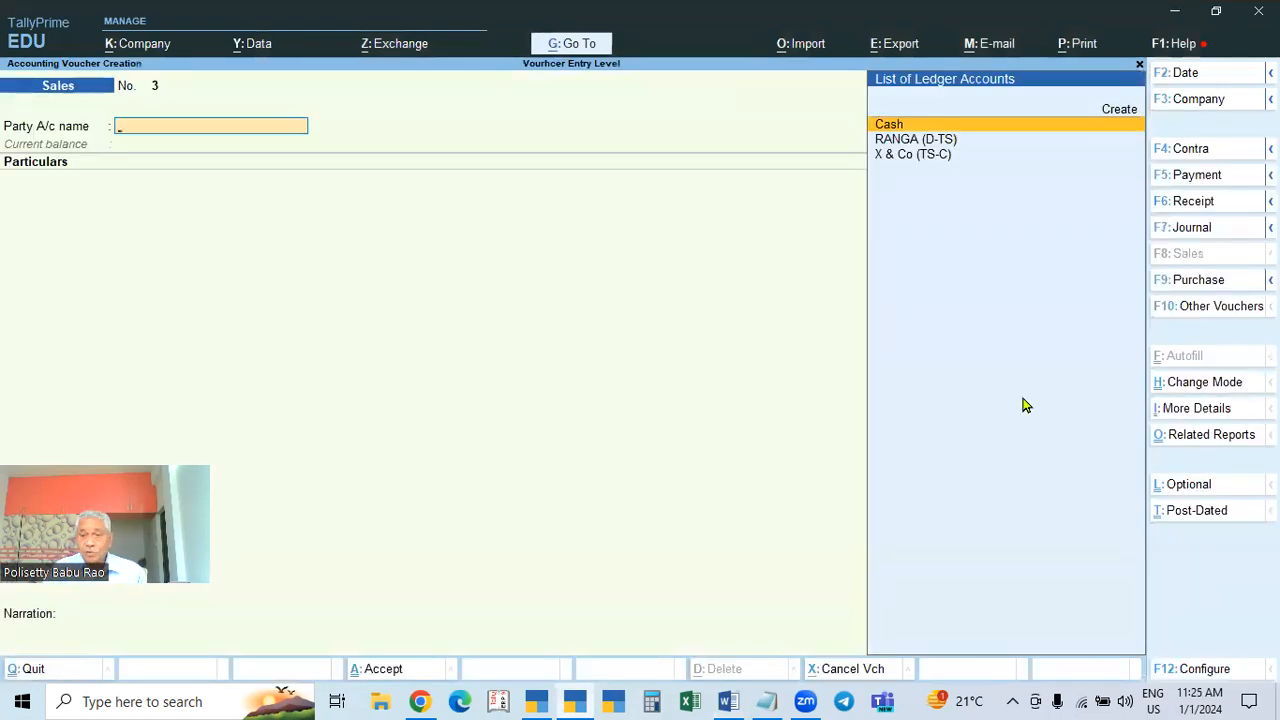
{"action": "left_click", "coordinate": [1193, 388]}
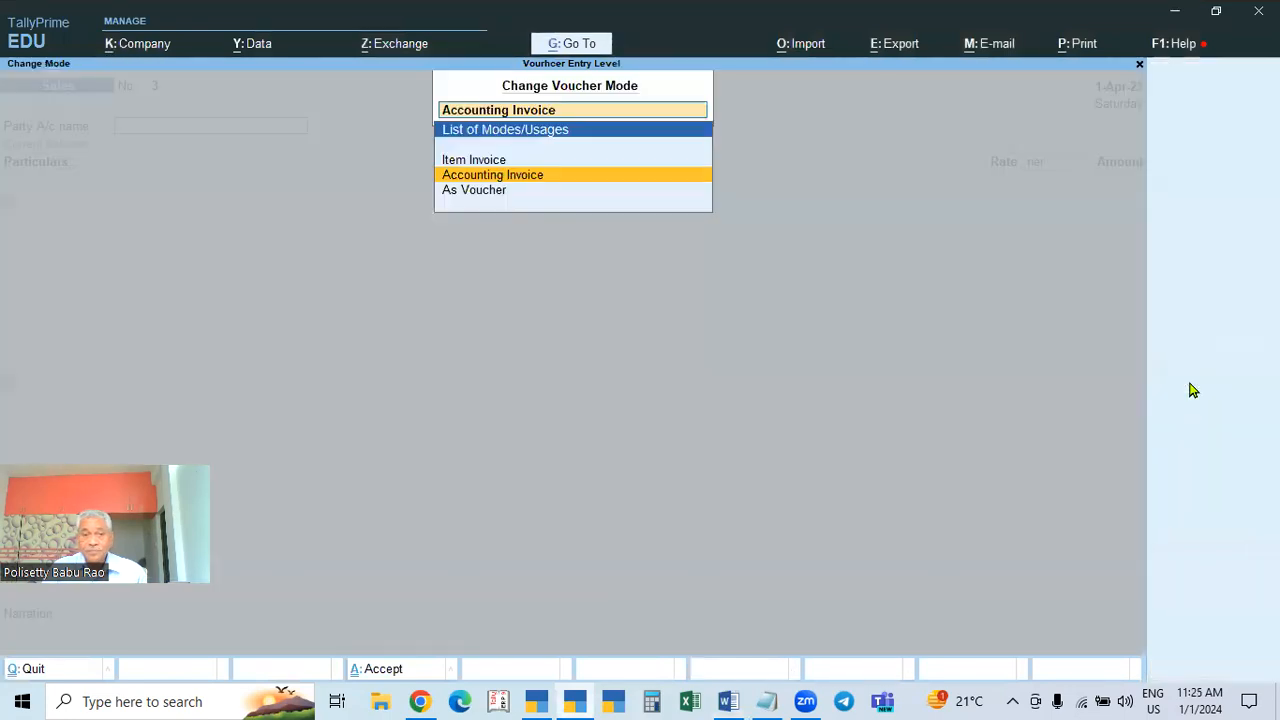
{"action": "key", "text": "Up"}
{"action": "key", "text": "Return"}
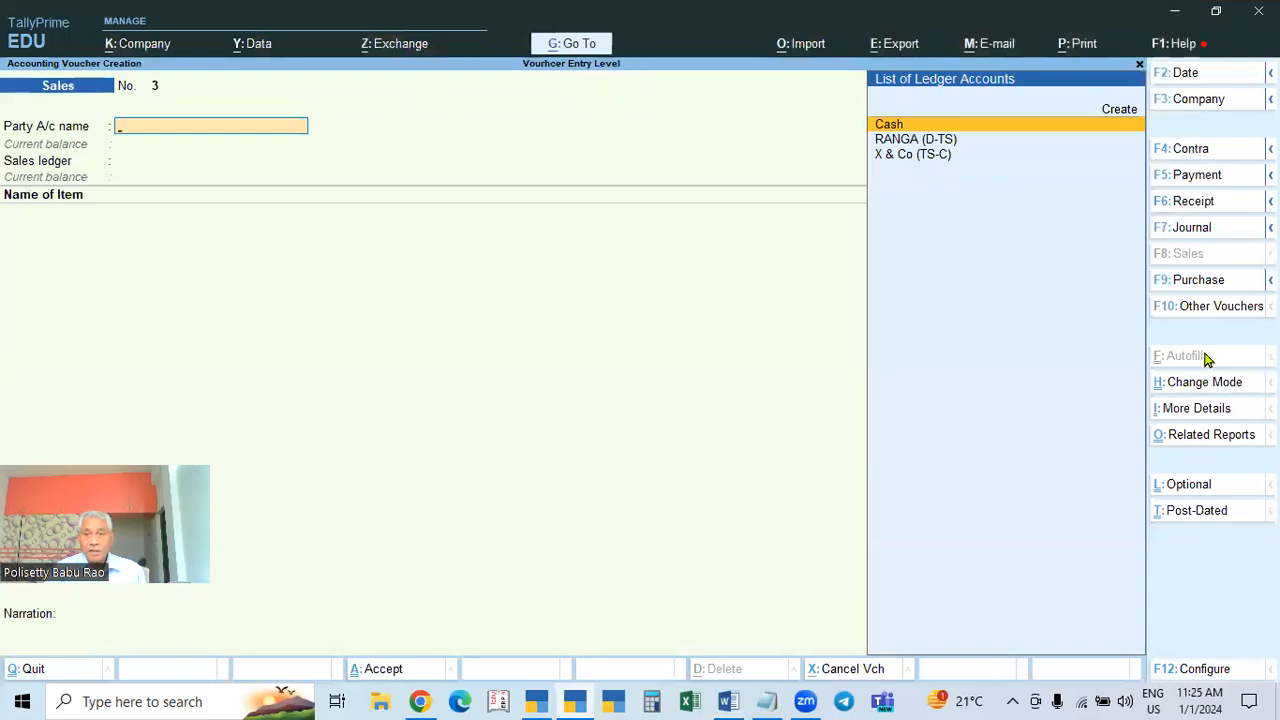
Start a purchase voucher with supplier invoice number 2255 dated 1-Apr-23
{"action": "left_click", "coordinate": [1190, 281]}
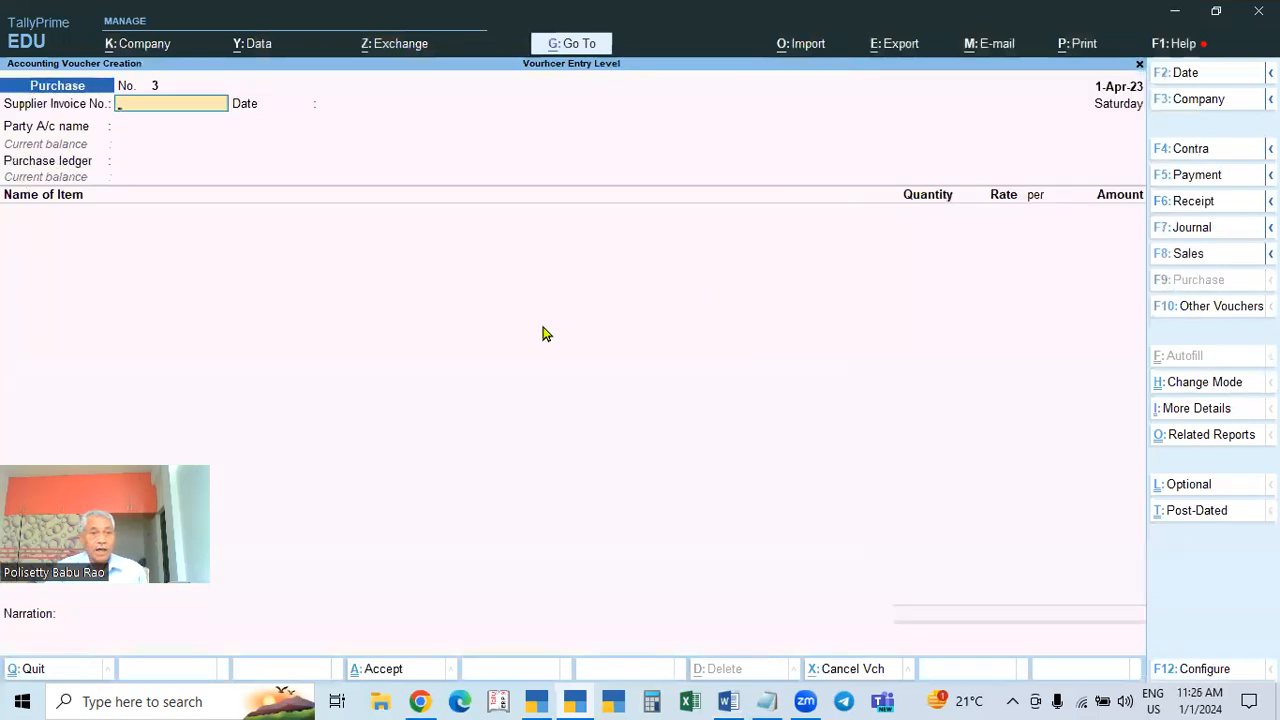
{"action": "type", "text": "22"}
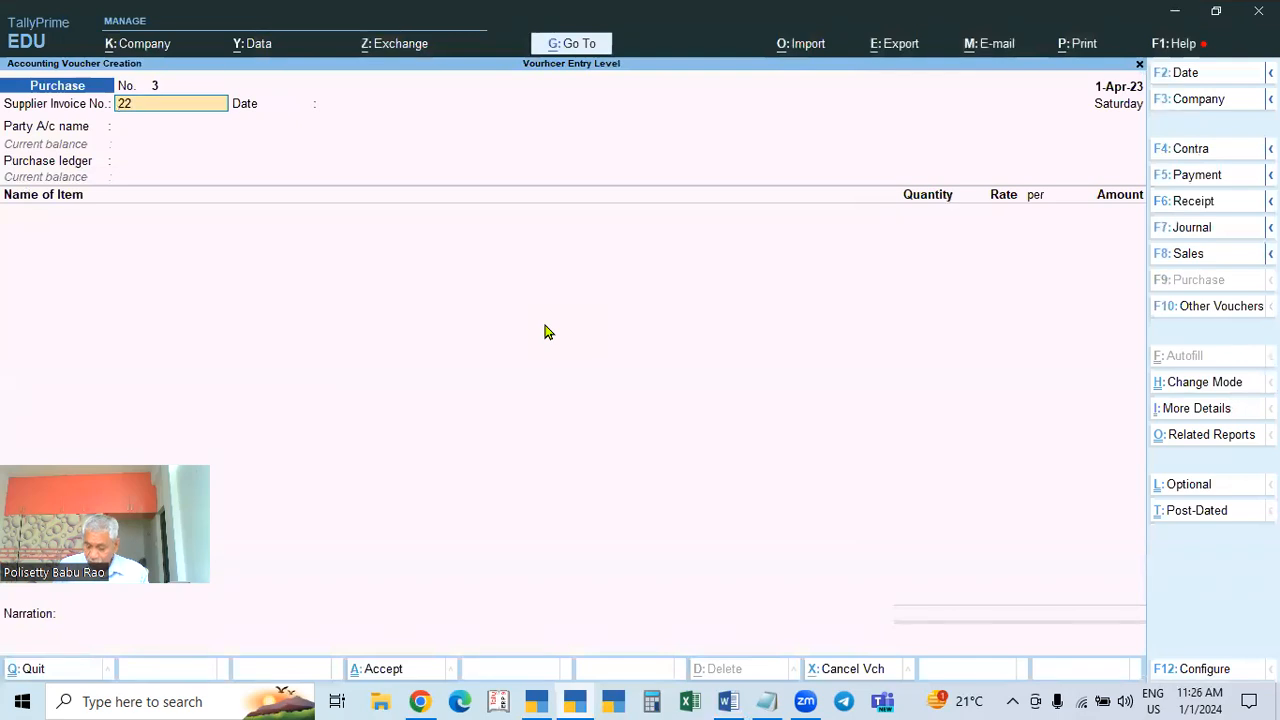
{"action": "type", "text": "55"}
{"action": "key", "text": "Return"}
{"action": "key", "text": "Return"}
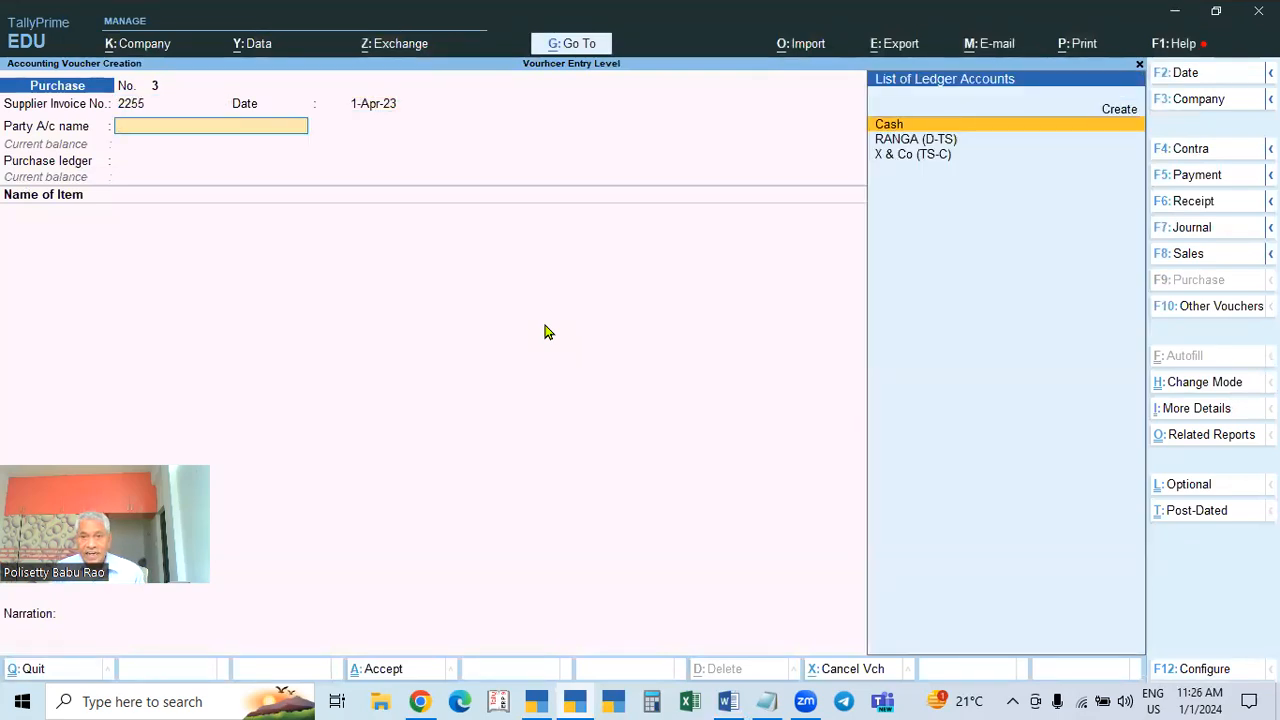
Select X & Co (TS-C) as the party account, accept its party details and set Purchases as the purchase ledger
{"action": "key", "text": "Down"}
{"action": "key", "text": "Down"}
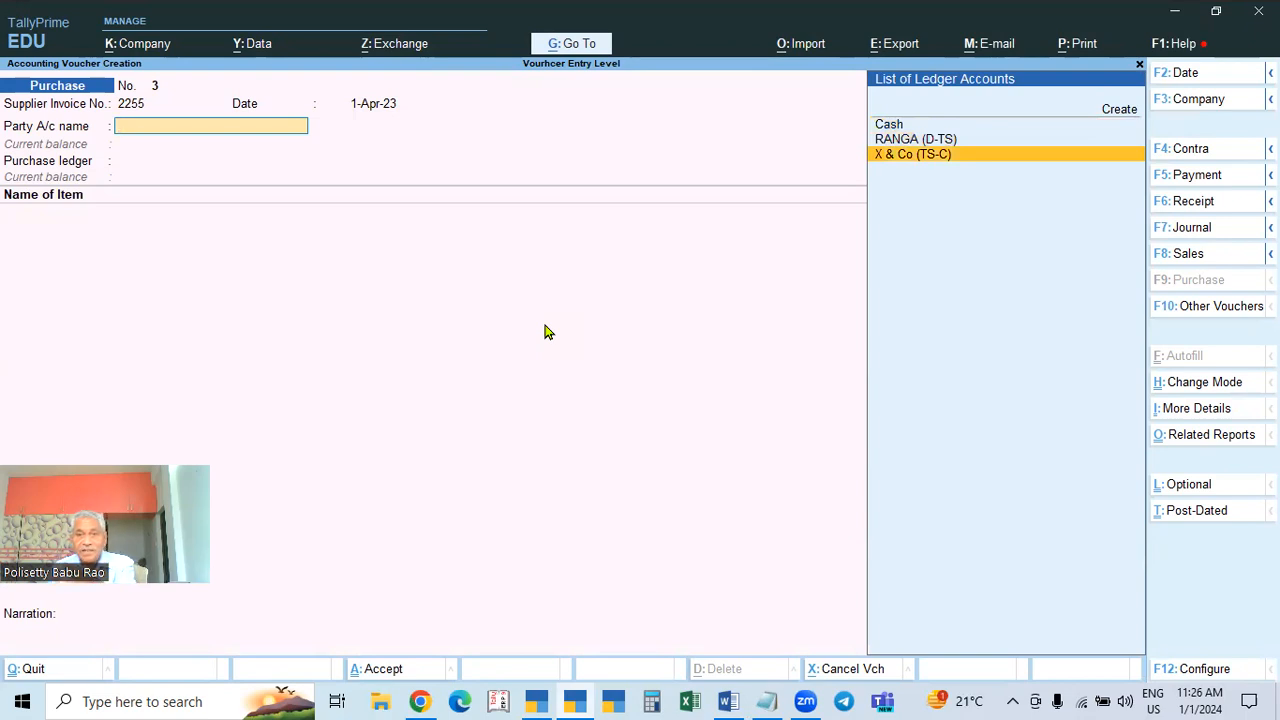
{"action": "key", "text": "Return"}
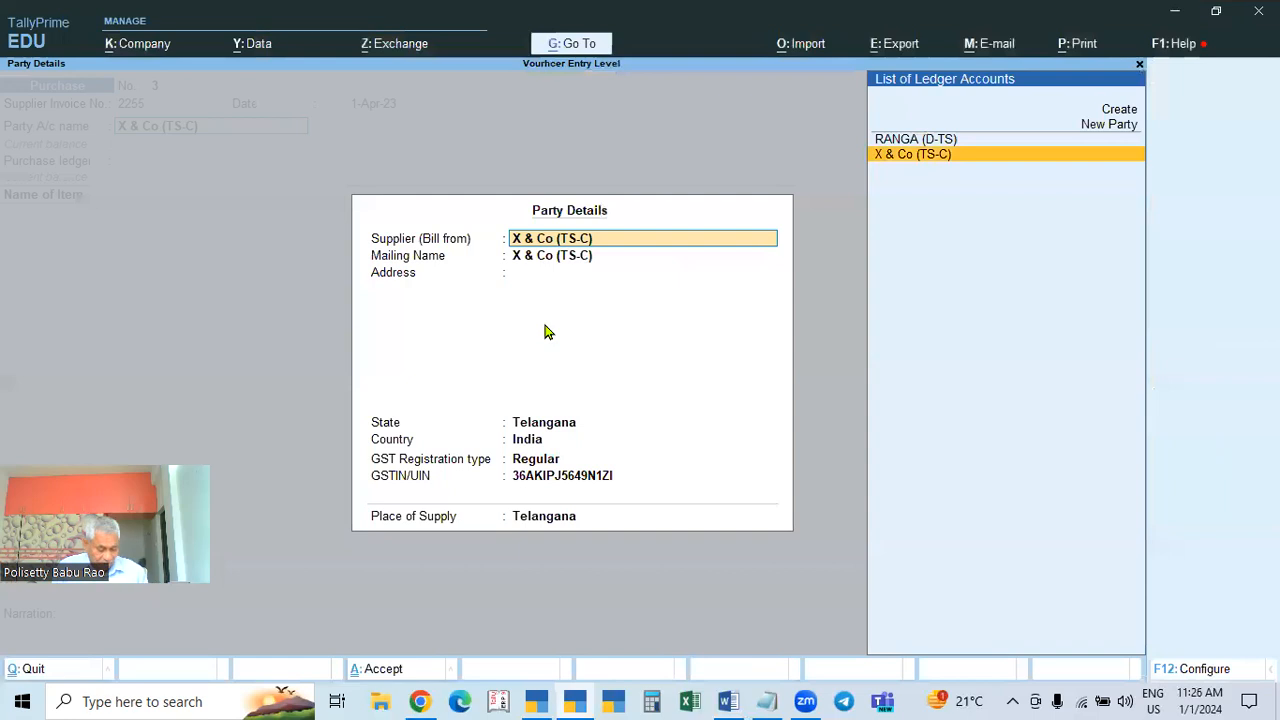
{"action": "key", "text": "ctrl+a"}
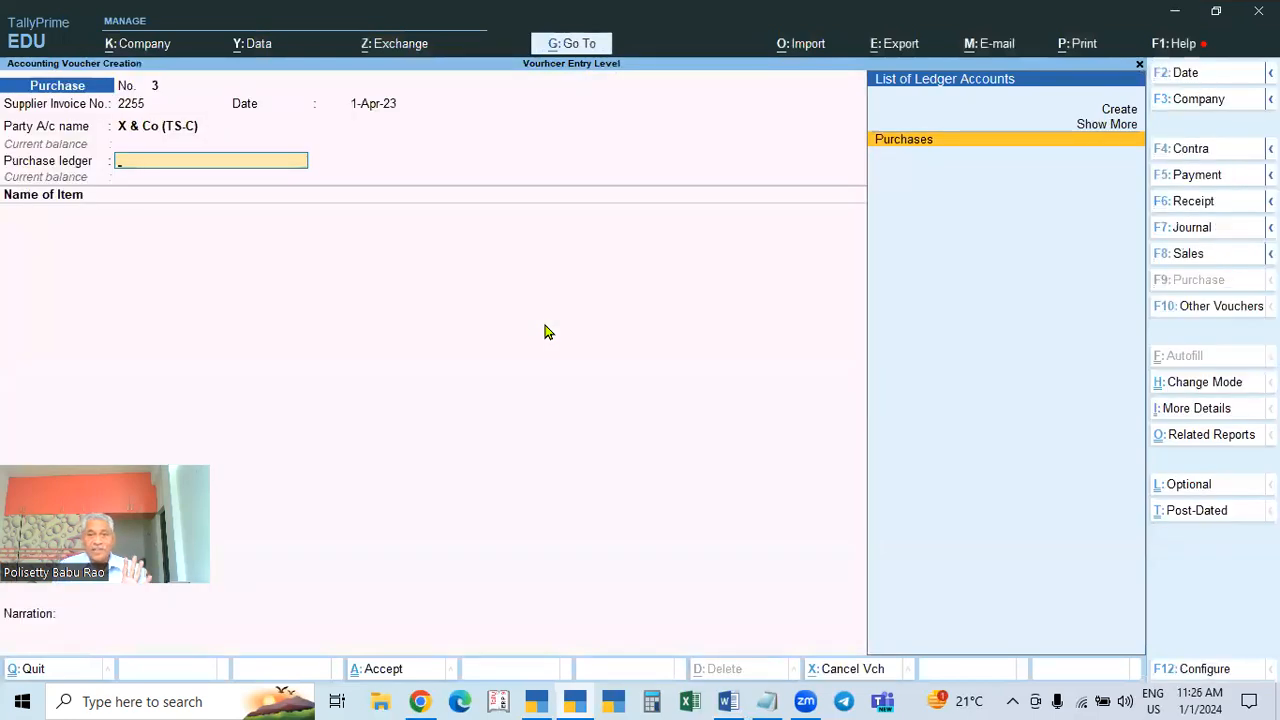
{"action": "key", "text": "Return"}
Open the ledger master of X & Co (TS-C) to review its state and GST registration, leaving it unaltered
{"action": "key", "text": "BackSpace"}
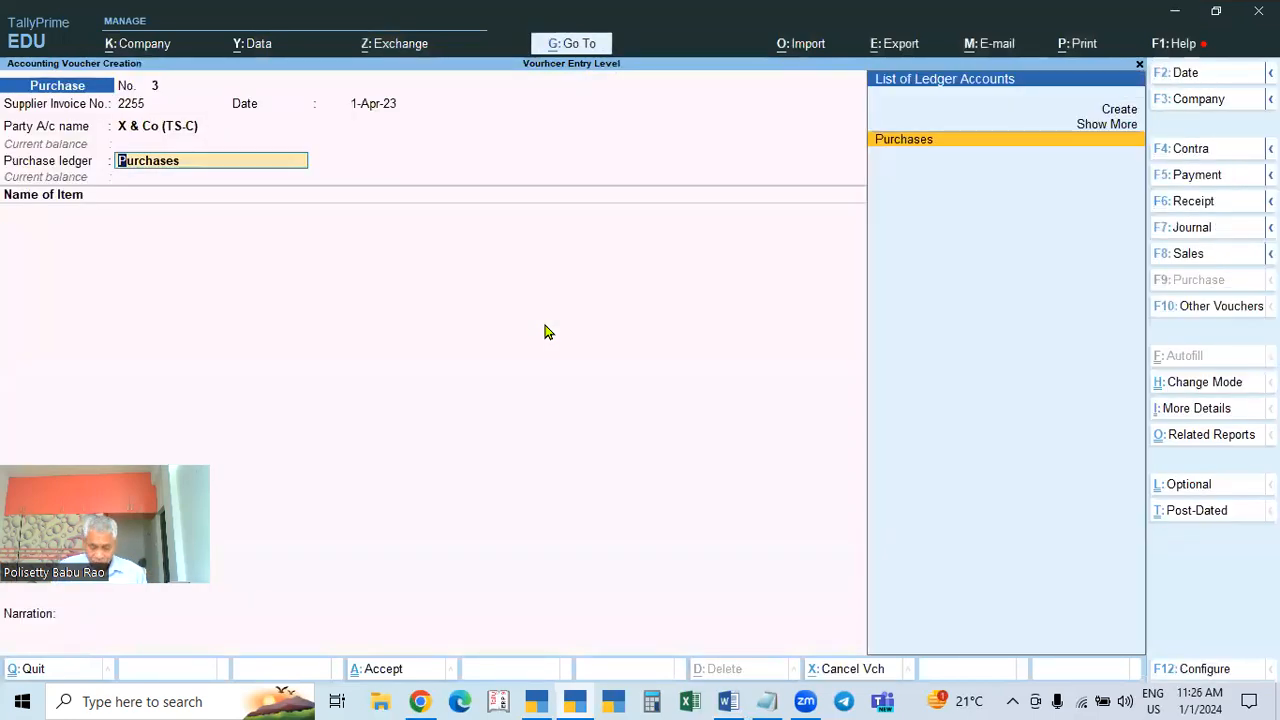
{"action": "key", "text": "BackSpace"}
{"action": "key", "text": "ctrl+Return"}
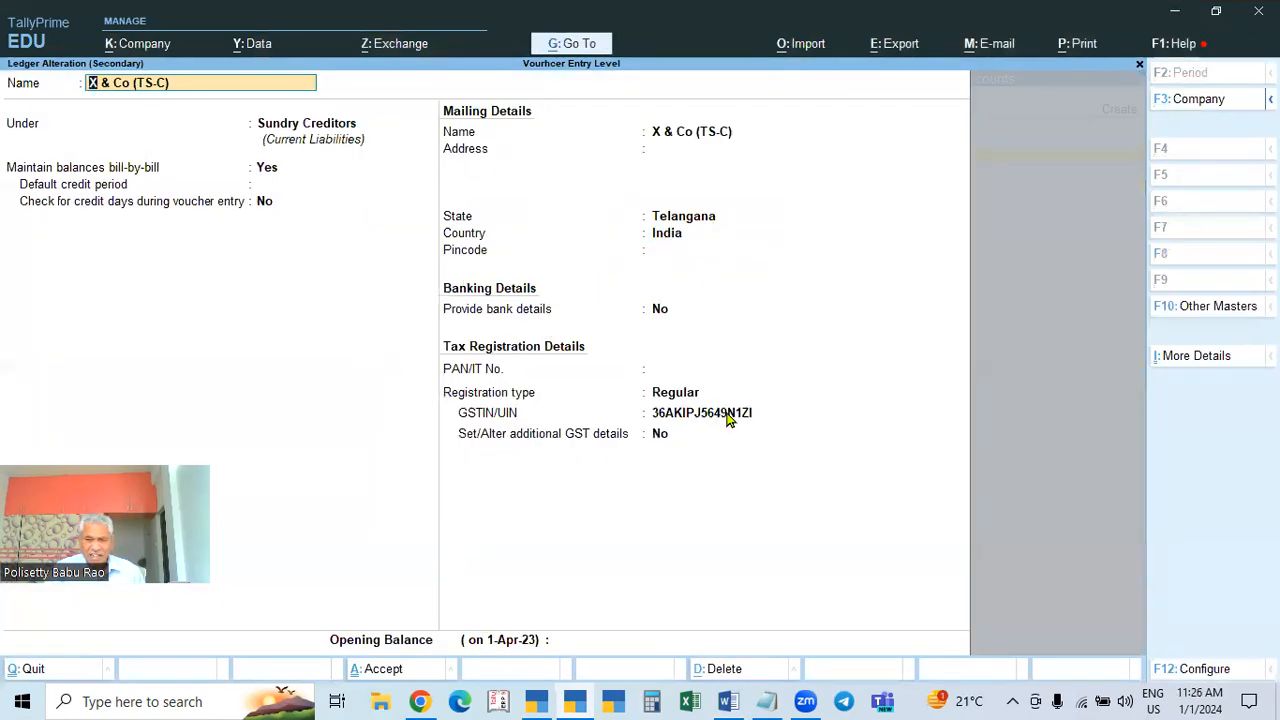
{"action": "key", "text": "BackSpace"}
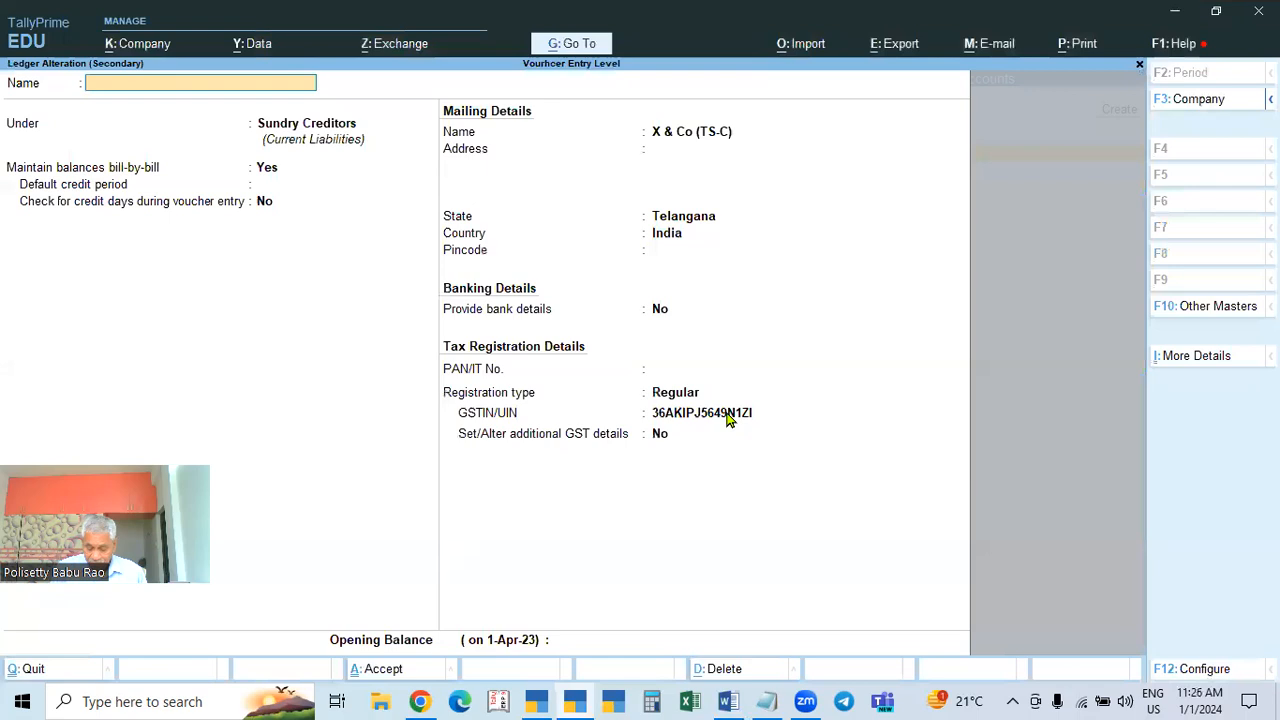
{"action": "key", "text": "Escape"}
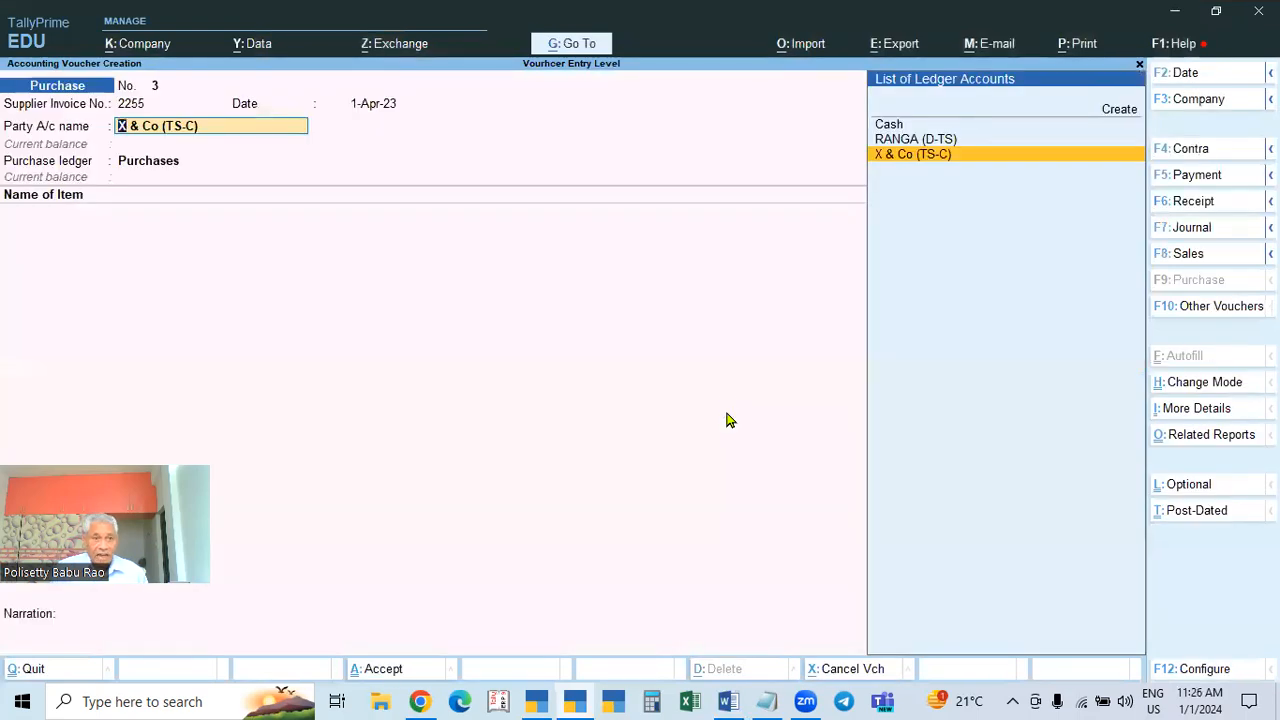
Reaccept the party details and review the Purchases ledger's GST applicability in its master before returning to item entry
{"action": "key", "text": "Return"}
{"action": "key", "text": "ctrl+a"}
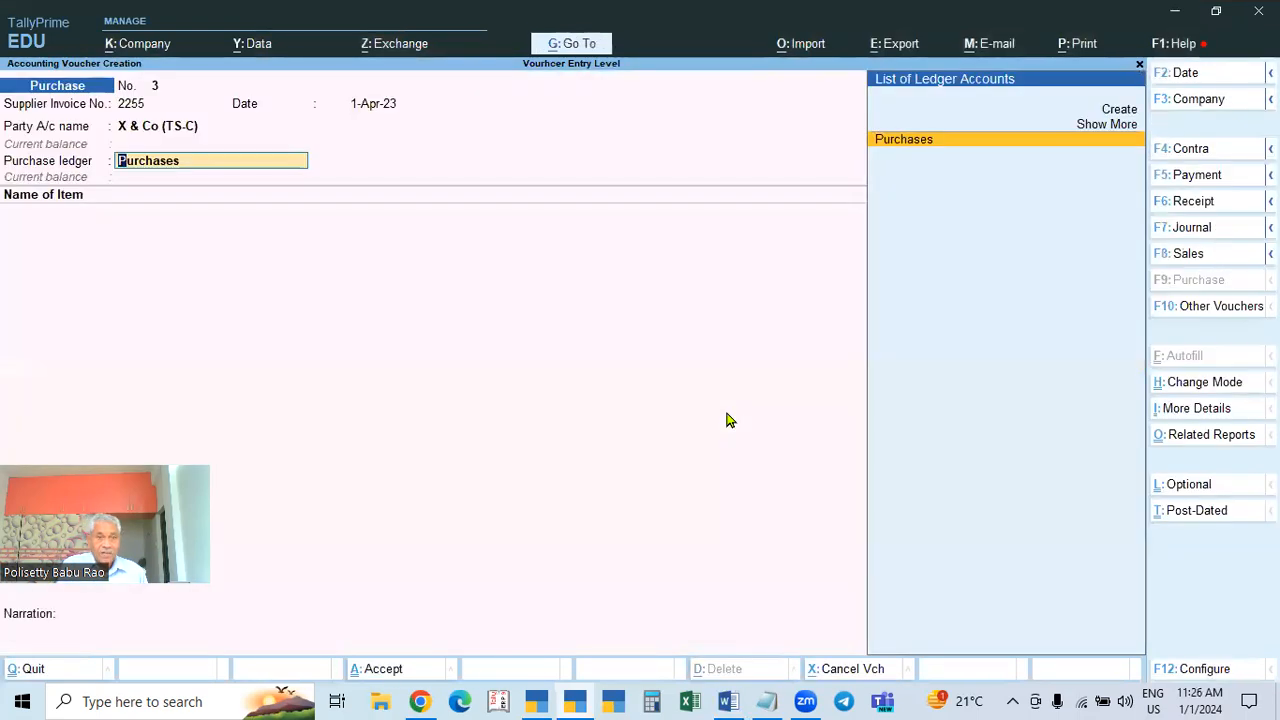
{"action": "key", "text": "ctrl+Return"}
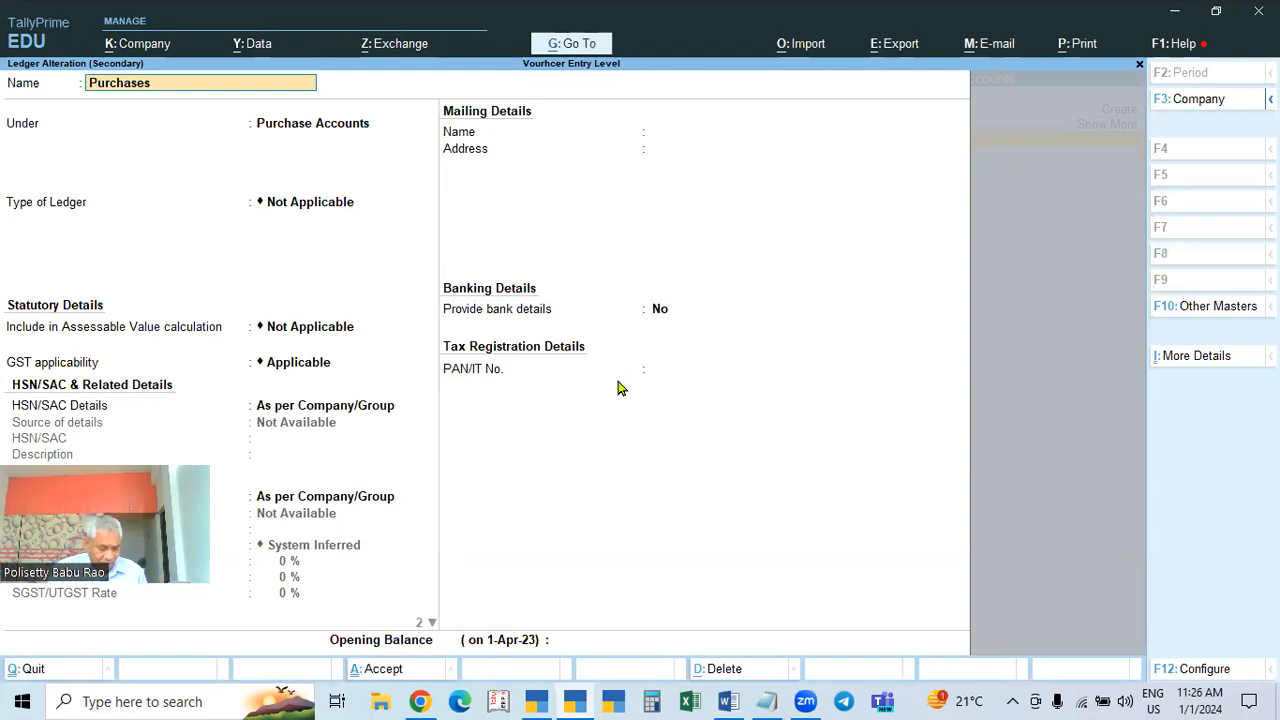
{"action": "key", "text": "ctrl+a"}
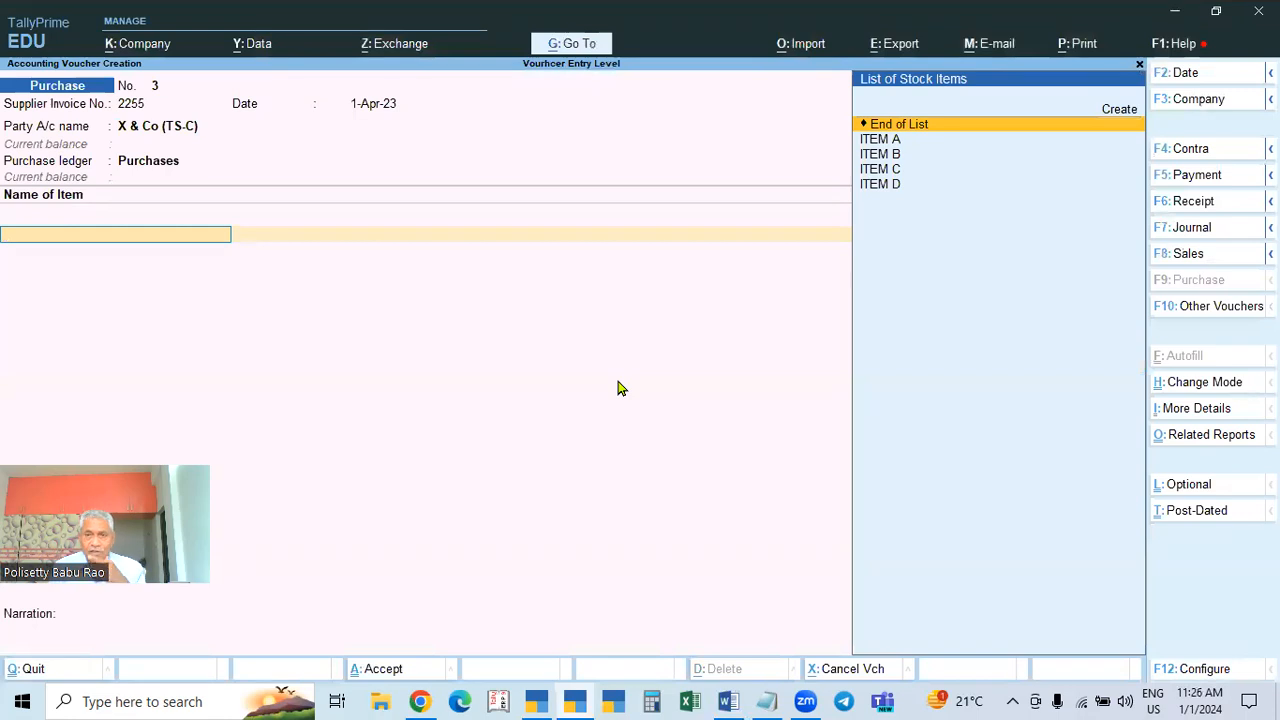
{"action": "key", "text": "Down"}
{"action": "key", "text": "Down"}
{"action": "key", "text": "Down"}
{"action": "key", "text": "Down"}
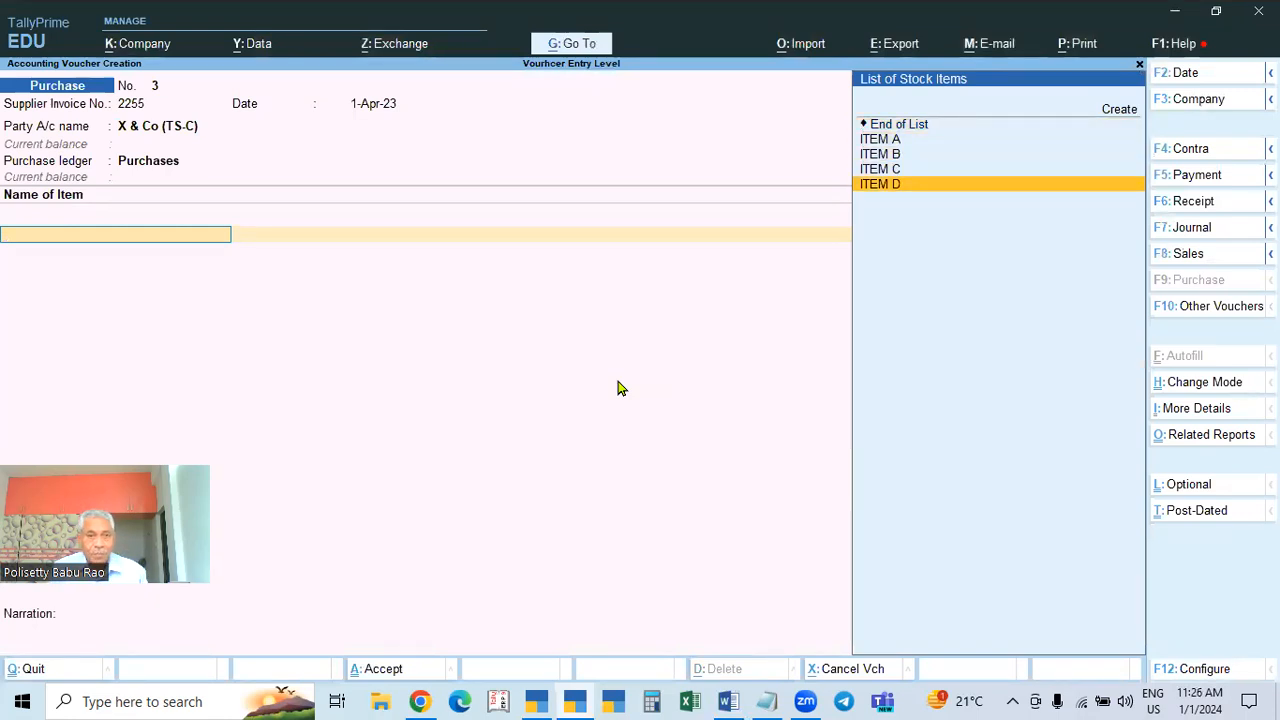
{"action": "key", "text": "Return"}
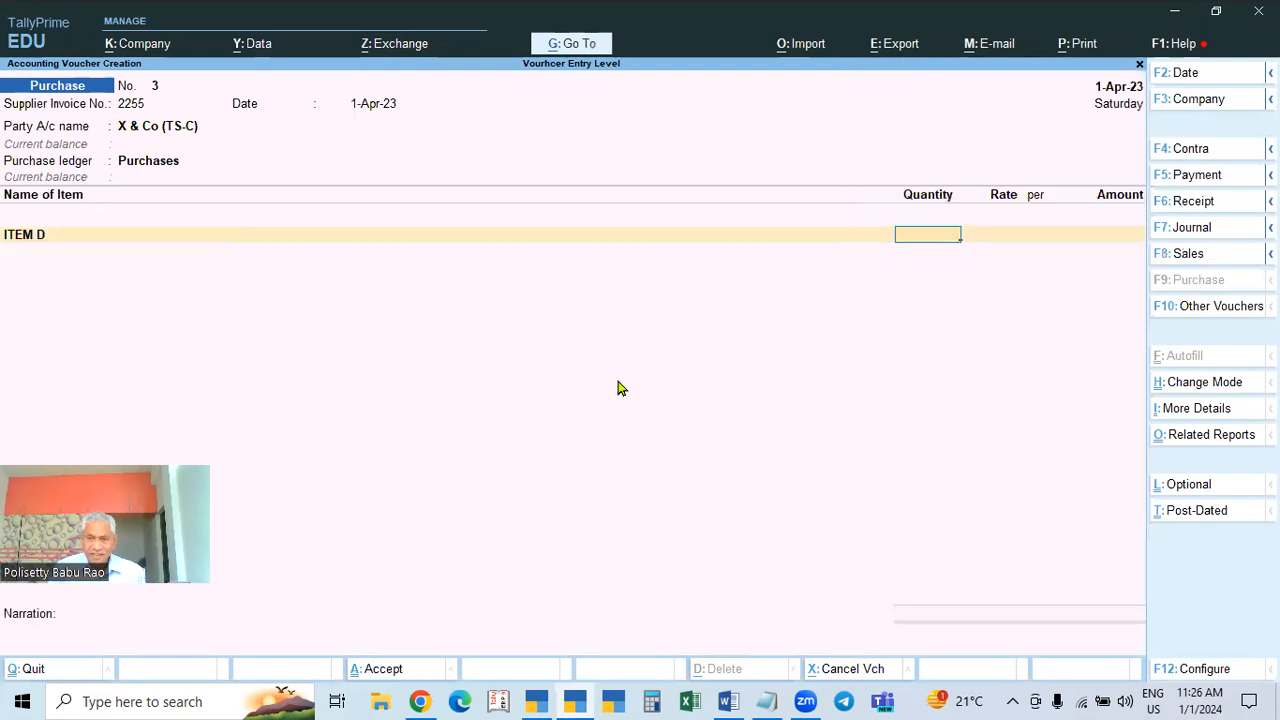
{"action": "key", "text": "BackSpace"}
Enter ITEM A in the purchase voucher with a quantity of 2 Nos at a rate of 2,000
{"action": "key", "text": "Up"}
{"action": "key", "text": "Up"}
{"action": "key", "text": "Up"}
{"action": "key", "text": "Return"}
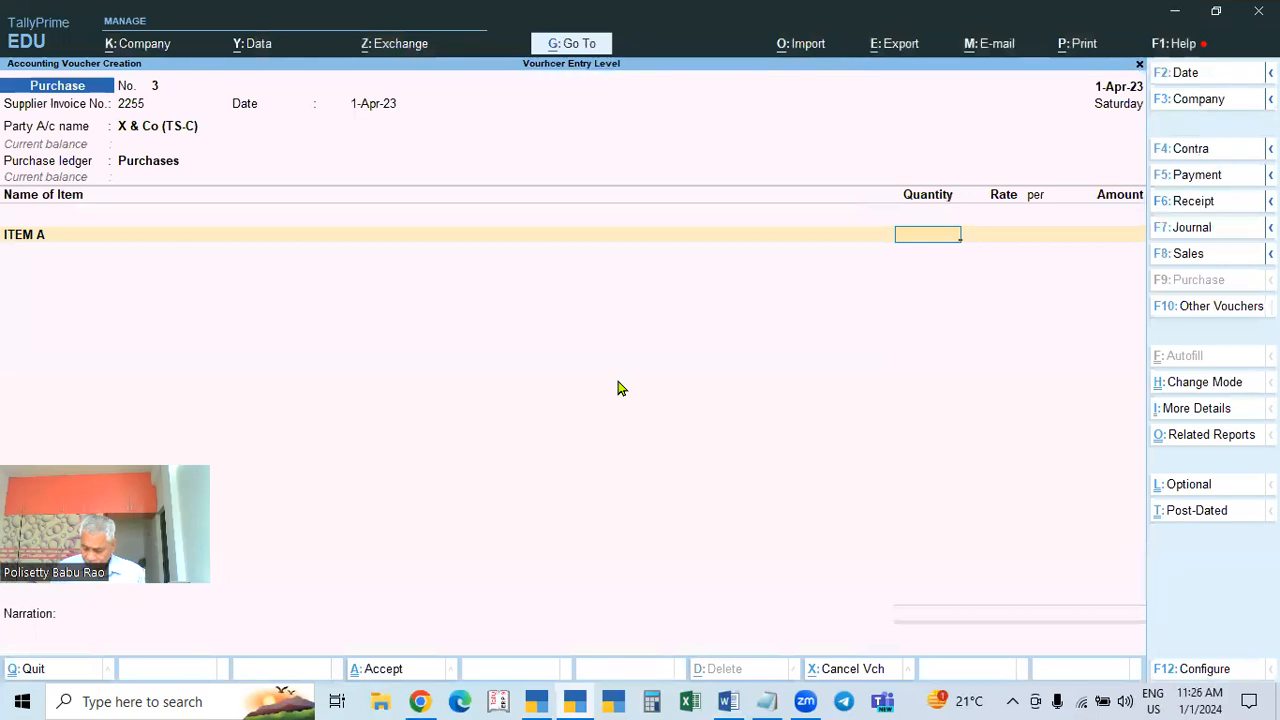
{"action": "type", "text": "2"}
{"action": "key", "text": "Return"}
{"action": "type", "text": "20"}
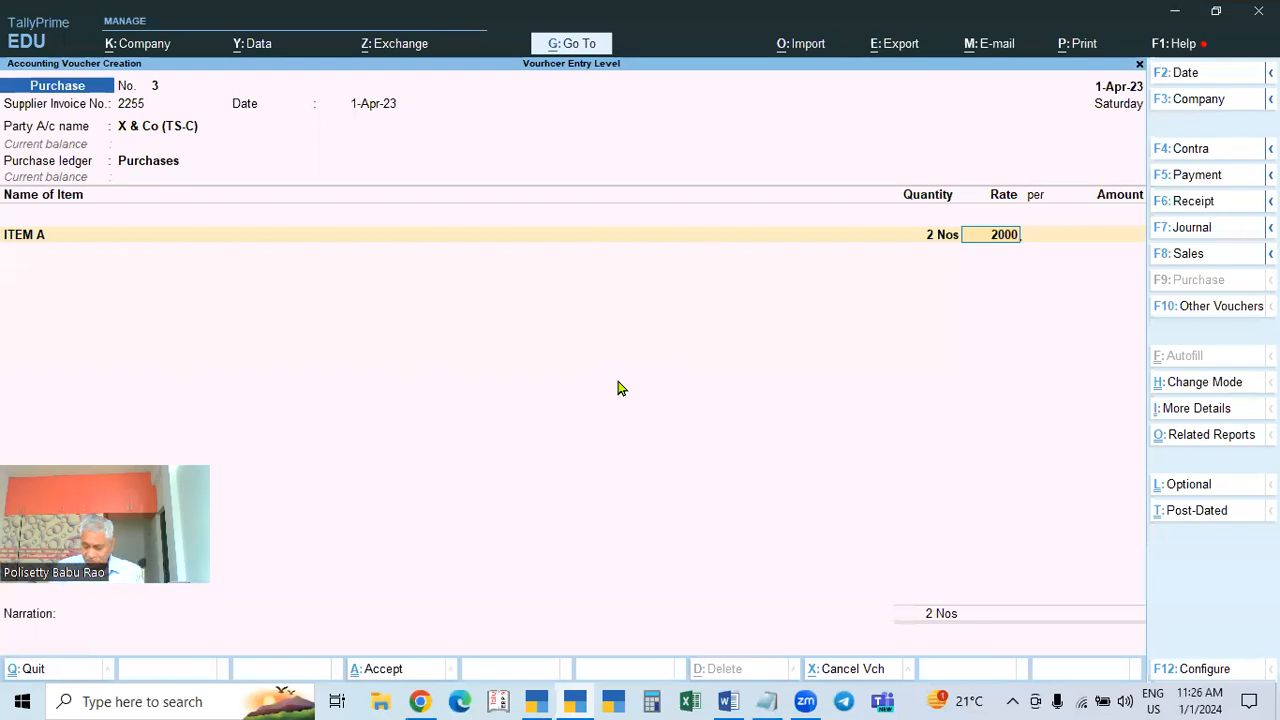
{"action": "key", "text": "Return"}
{"action": "key", "text": "Return"}
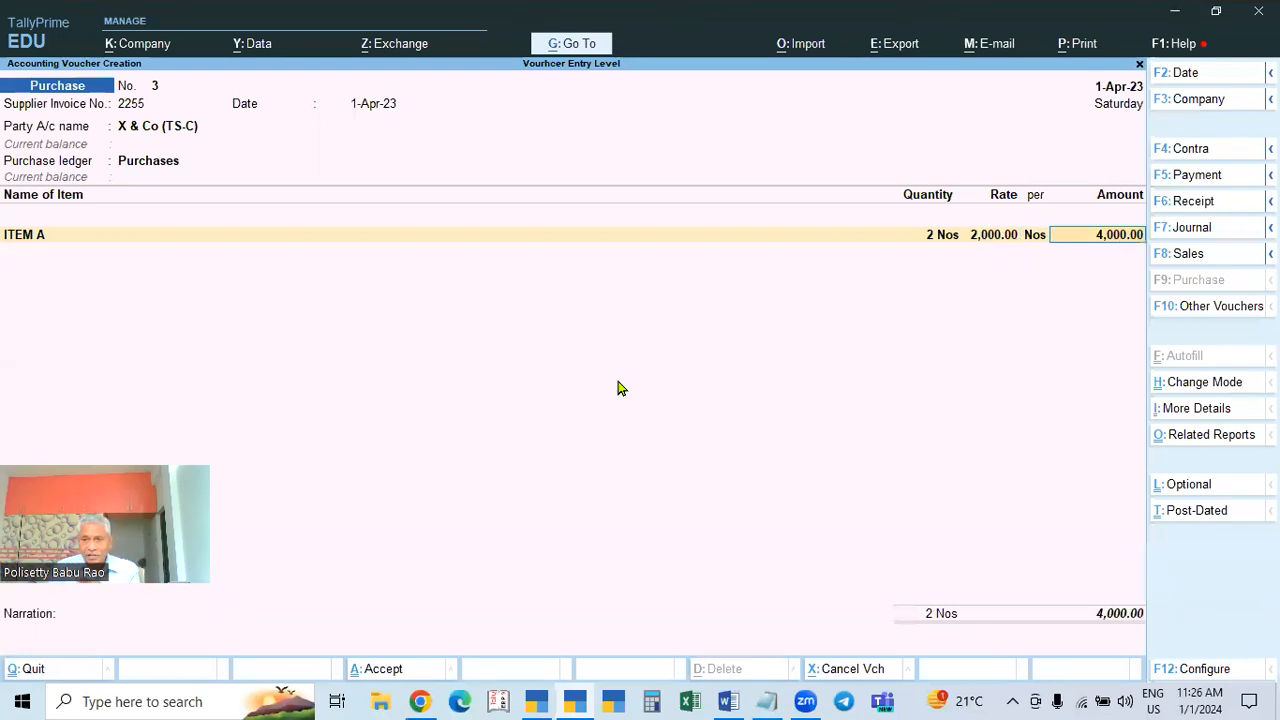
Accept ITEM A's GST rate and HSN/SAC details as per Masters/Company, with Goods as the type of supply
{"action": "key", "text": "Return"}
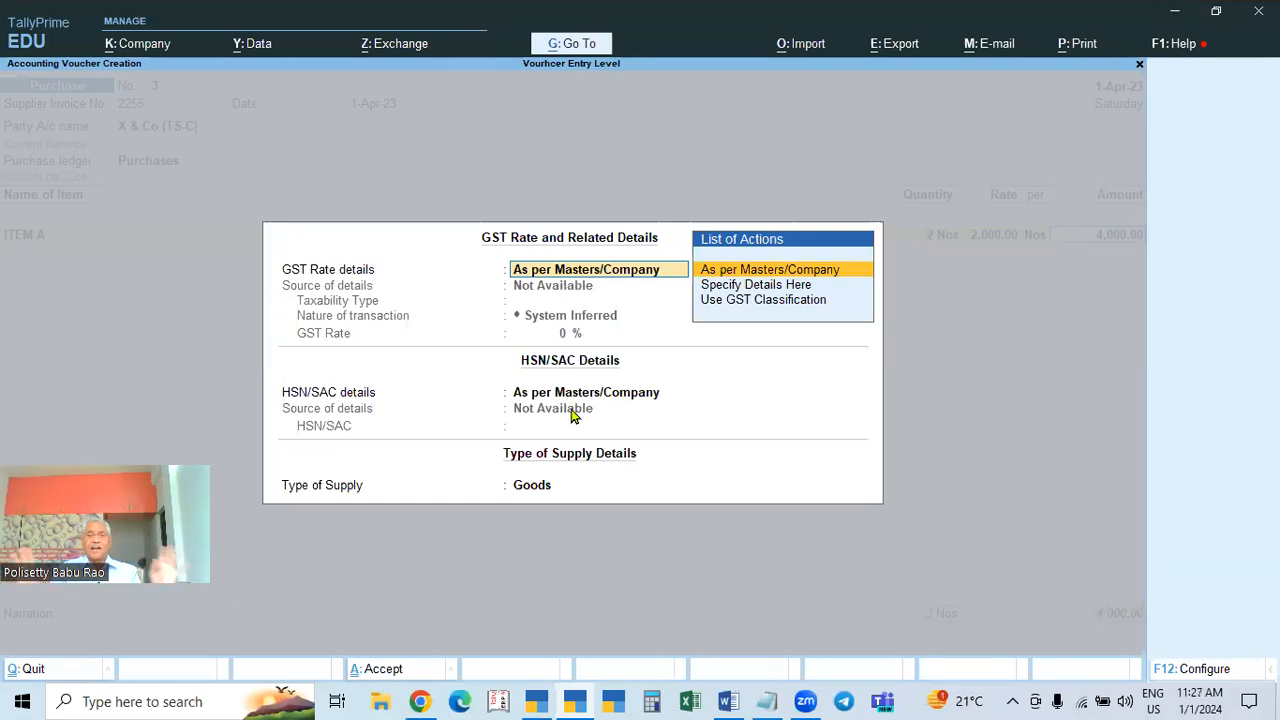
{"action": "key", "text": "Return"}
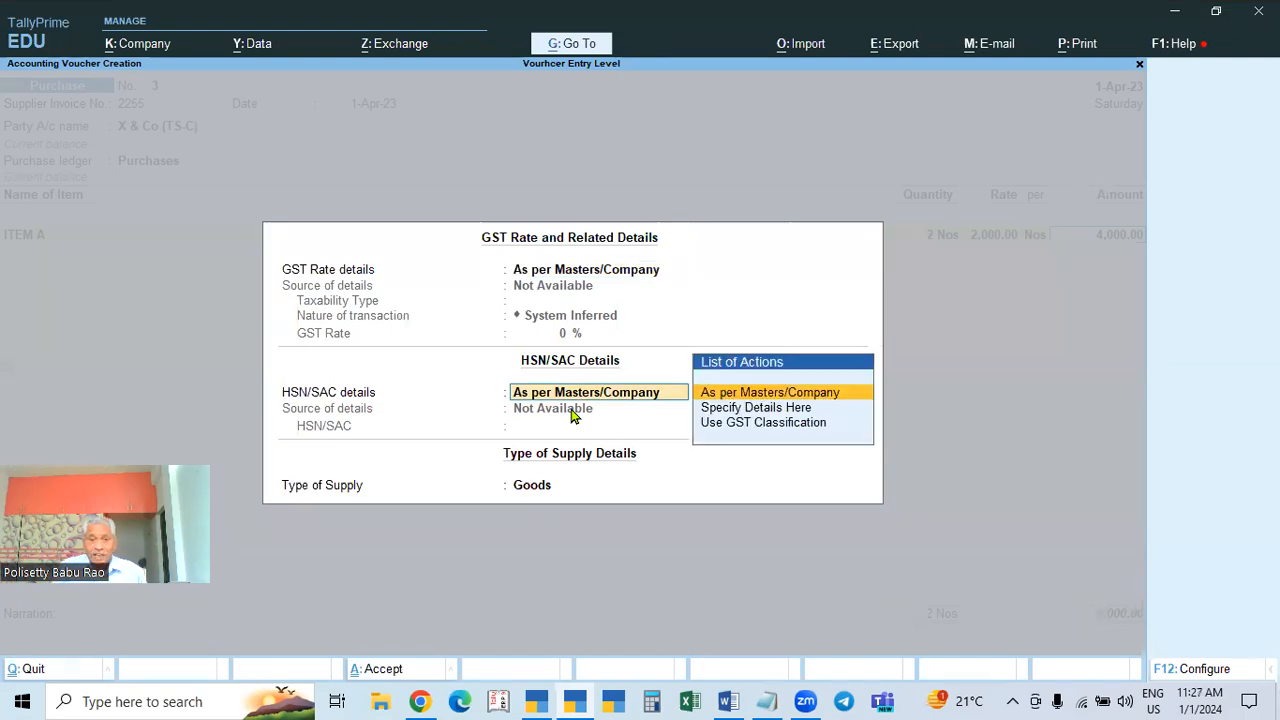
{"action": "key", "text": "Return"}
{"action": "key", "text": "Return"}
{"action": "key", "text": "Return"}
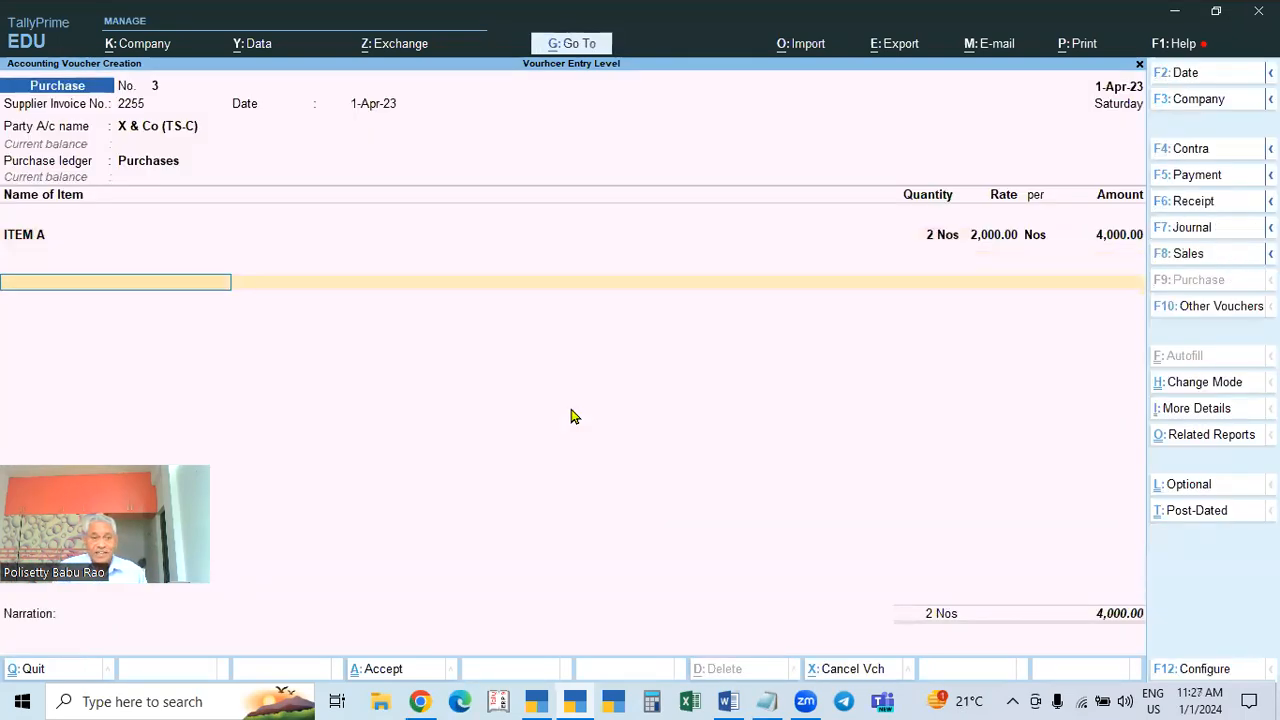
Try the CGST ledger and the IGST ledger on the tax line below ITEM A
{"action": "type", "text": "cg"}
{"action": "key", "text": "Return"}
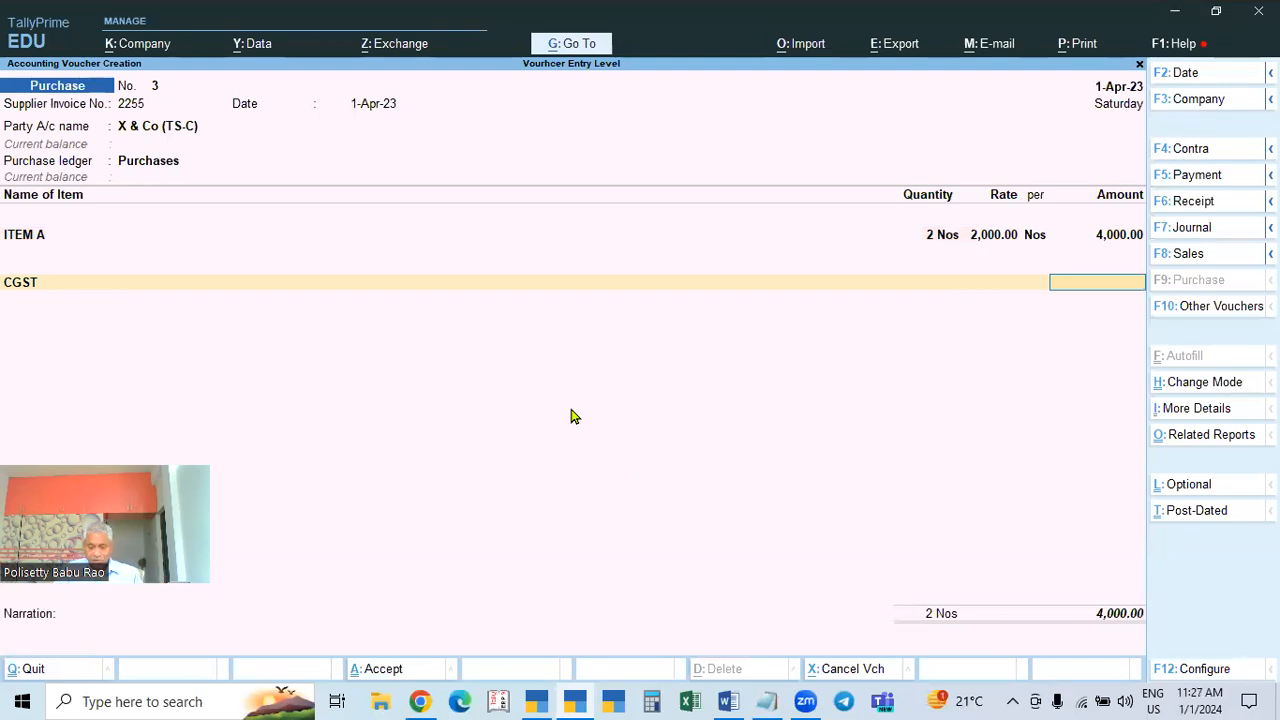
{"action": "key", "text": "BackSpace"}
{"action": "type", "text": "Igst"}
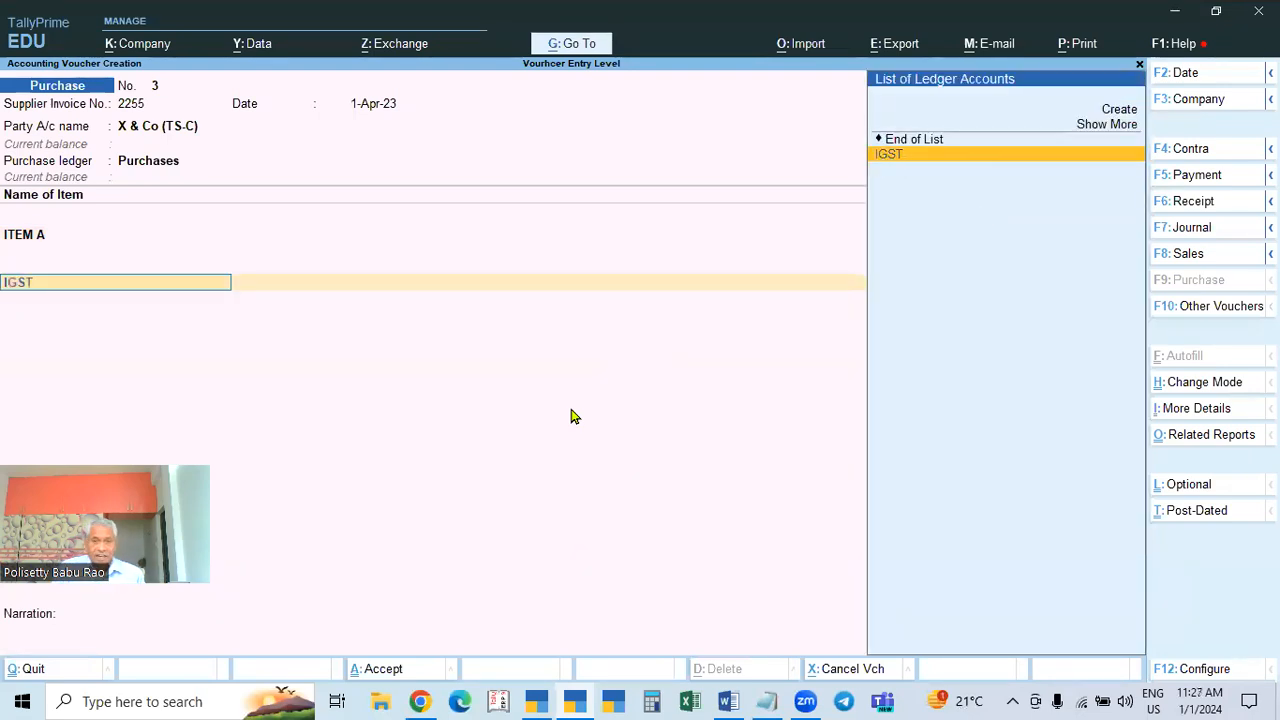
{"action": "key", "text": "Return"}
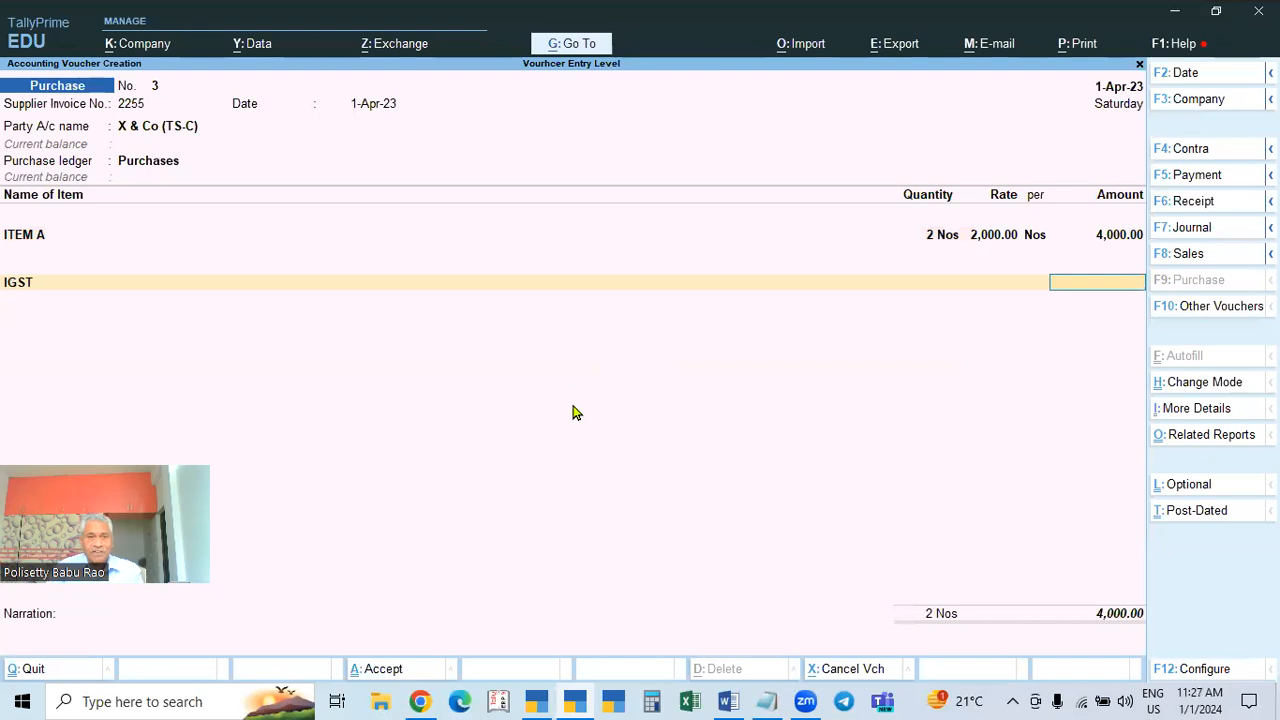
Set the tax line below ITEM A to the CGST ledger
{"action": "key", "text": "BackSpace"}
{"action": "type", "text": "cgst"}
{"action": "key", "text": "Return"}
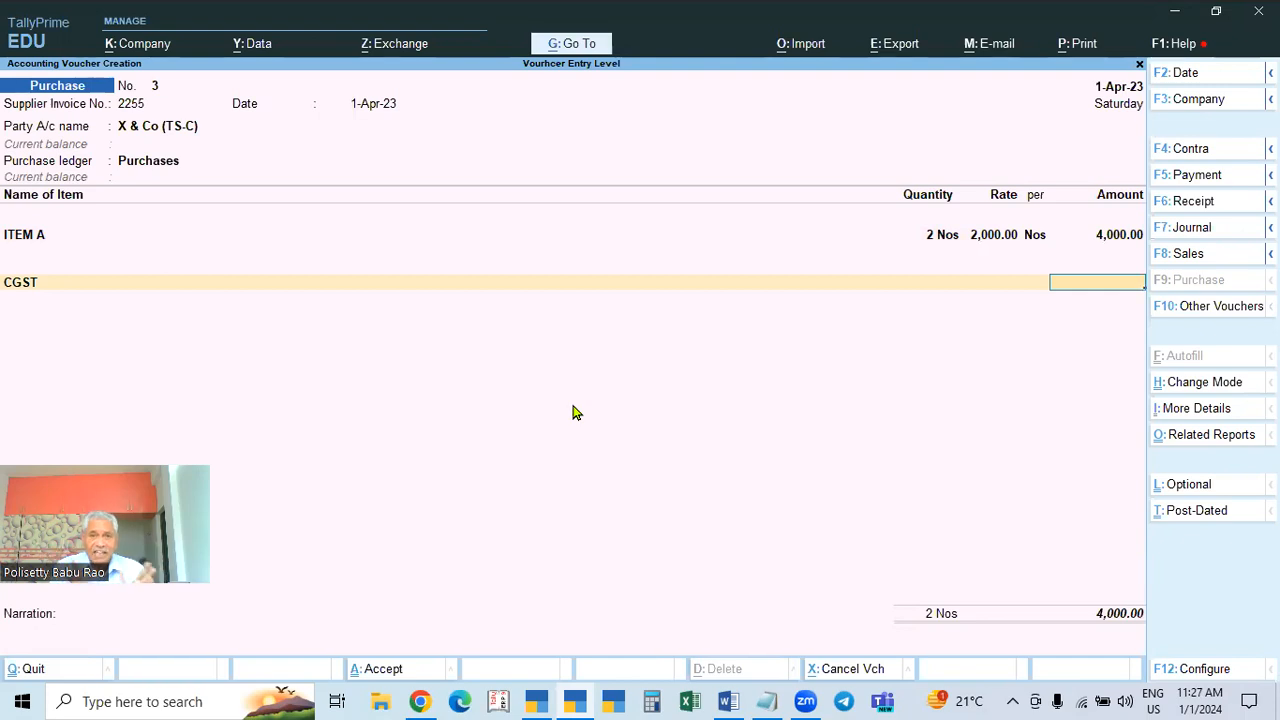
Reopen ITEM A's GST details and specify them here as Taxable, System Inferred, with a 5% GST rate
{"action": "key", "text": "BackSpace"}
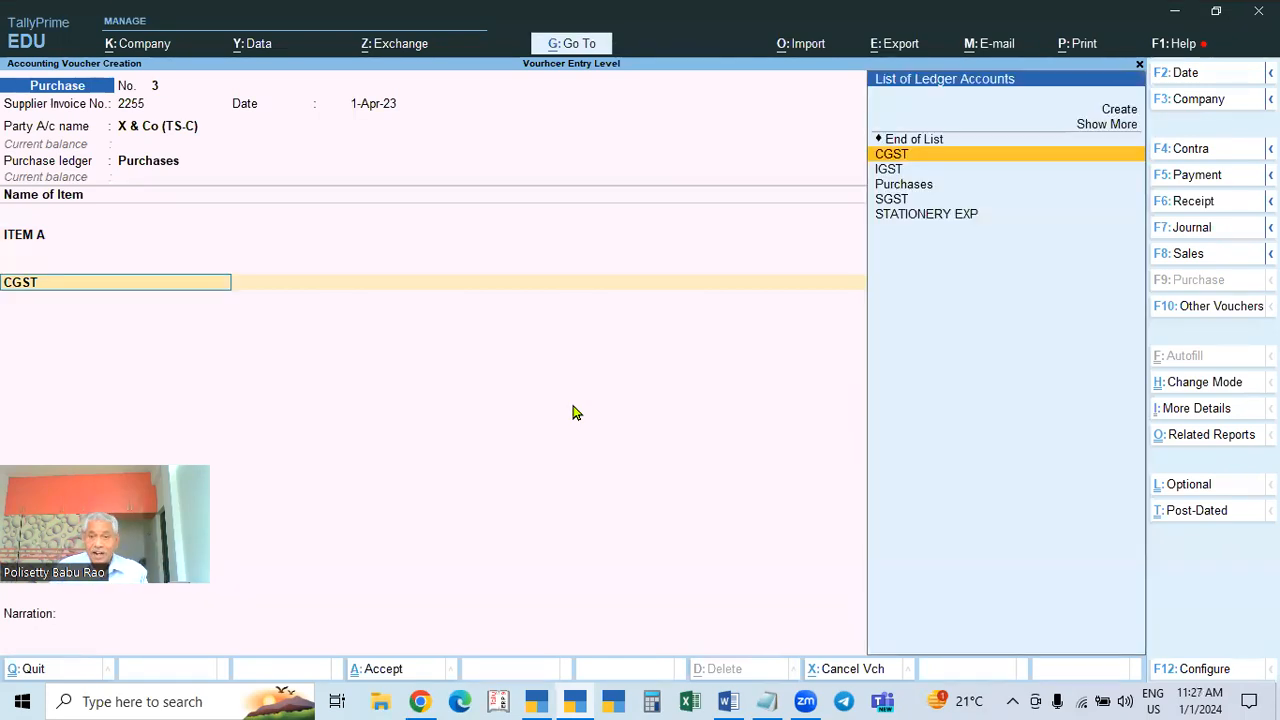
{"action": "key", "text": "BackSpace"}
{"action": "key", "text": "Return"}
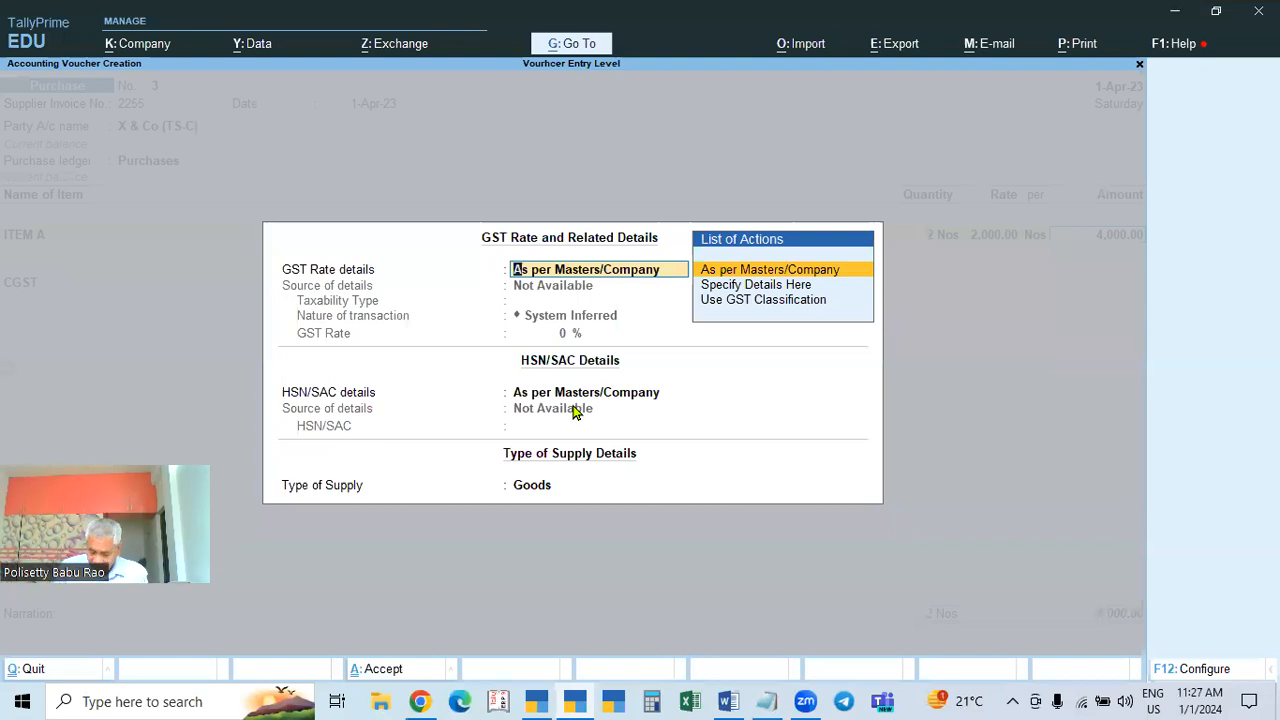
{"action": "key", "text": "Down"}
{"action": "key", "text": "Return"}
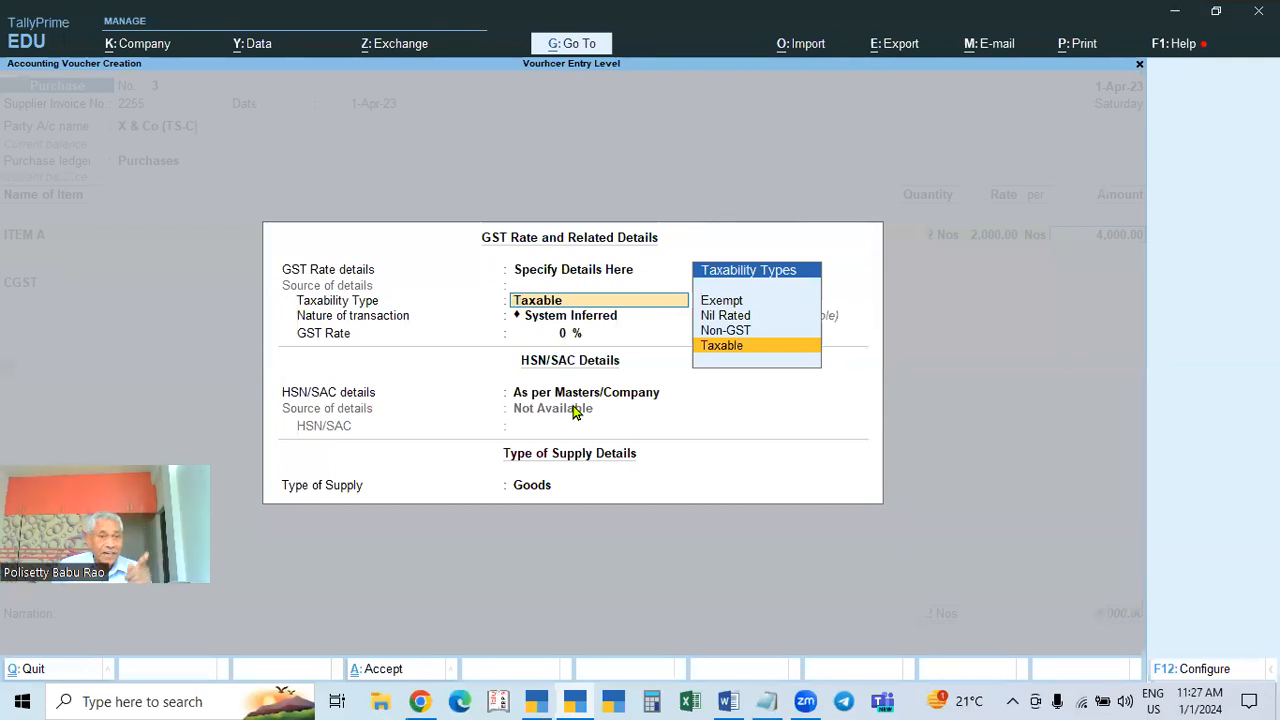
{"action": "key", "text": "Return"}
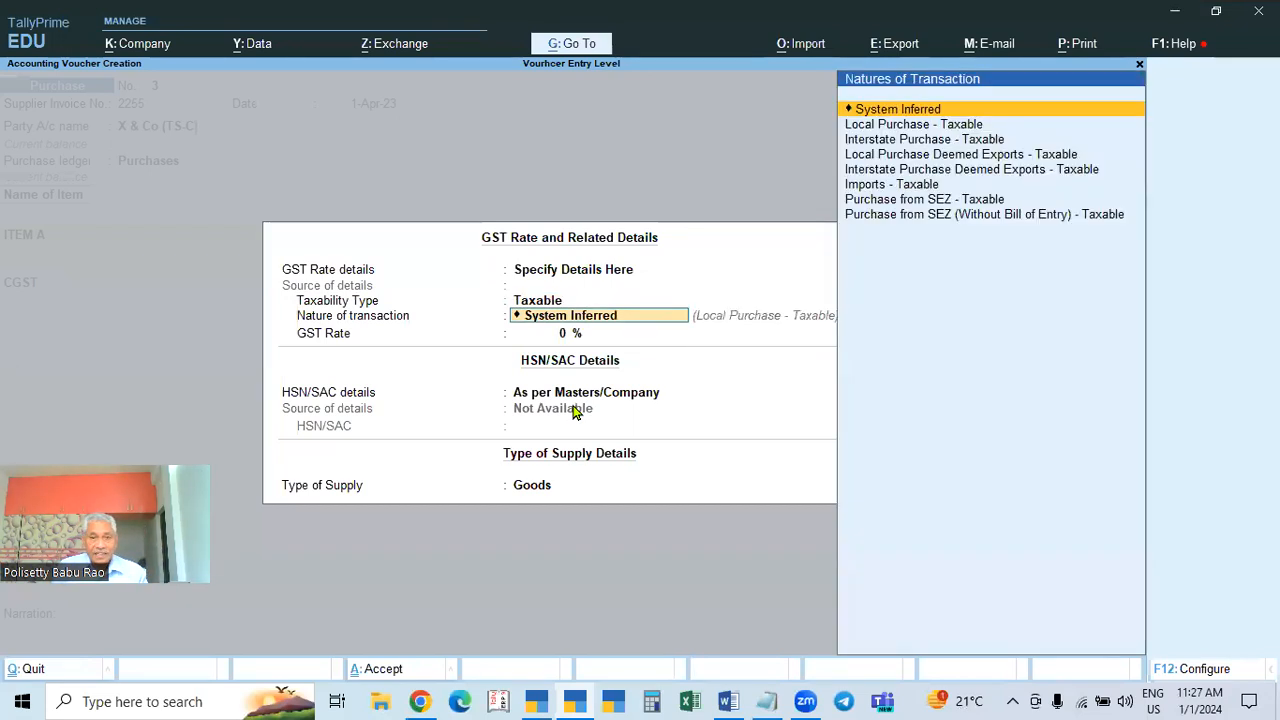
{"action": "key", "text": "Return"}
{"action": "key", "text": "Return"}
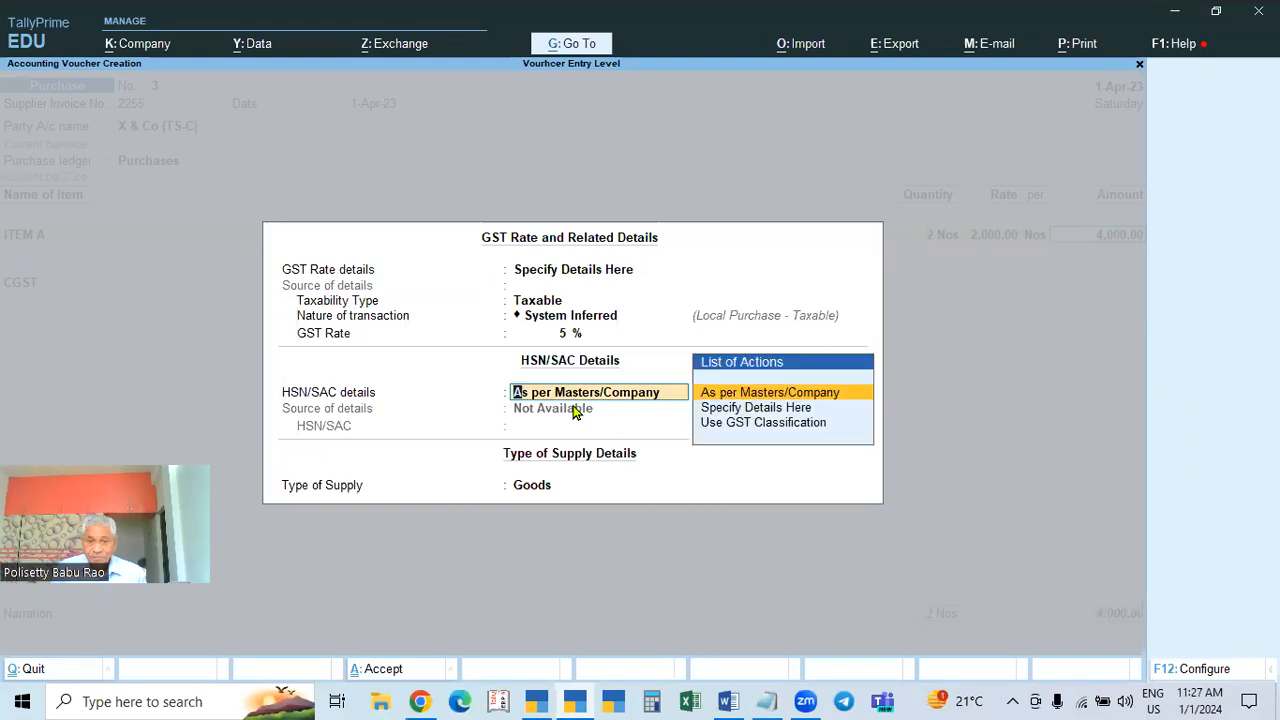
Specify HSN/SAC 1111 for ITEM A and accept the details with Goods as the type of supply
{"action": "key", "text": "Down"}
{"action": "key", "text": "Return"}
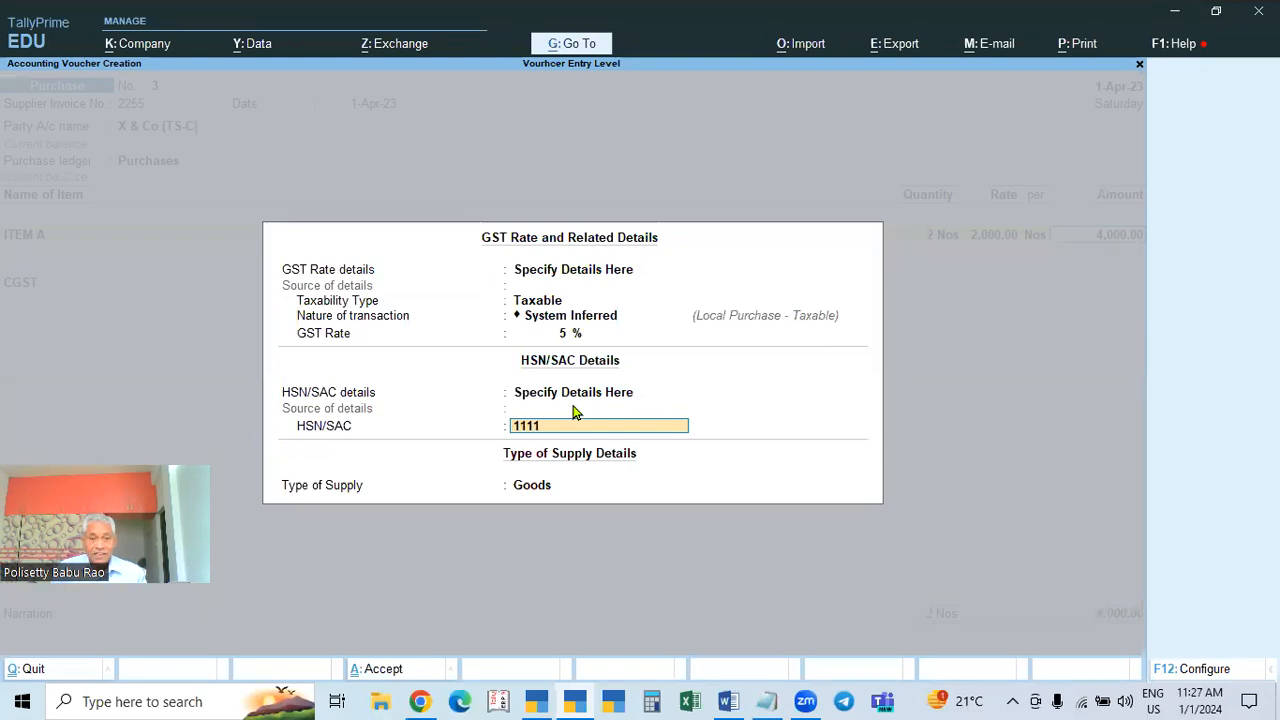
{"action": "key", "text": "Return"}
{"action": "key", "text": "Return"}
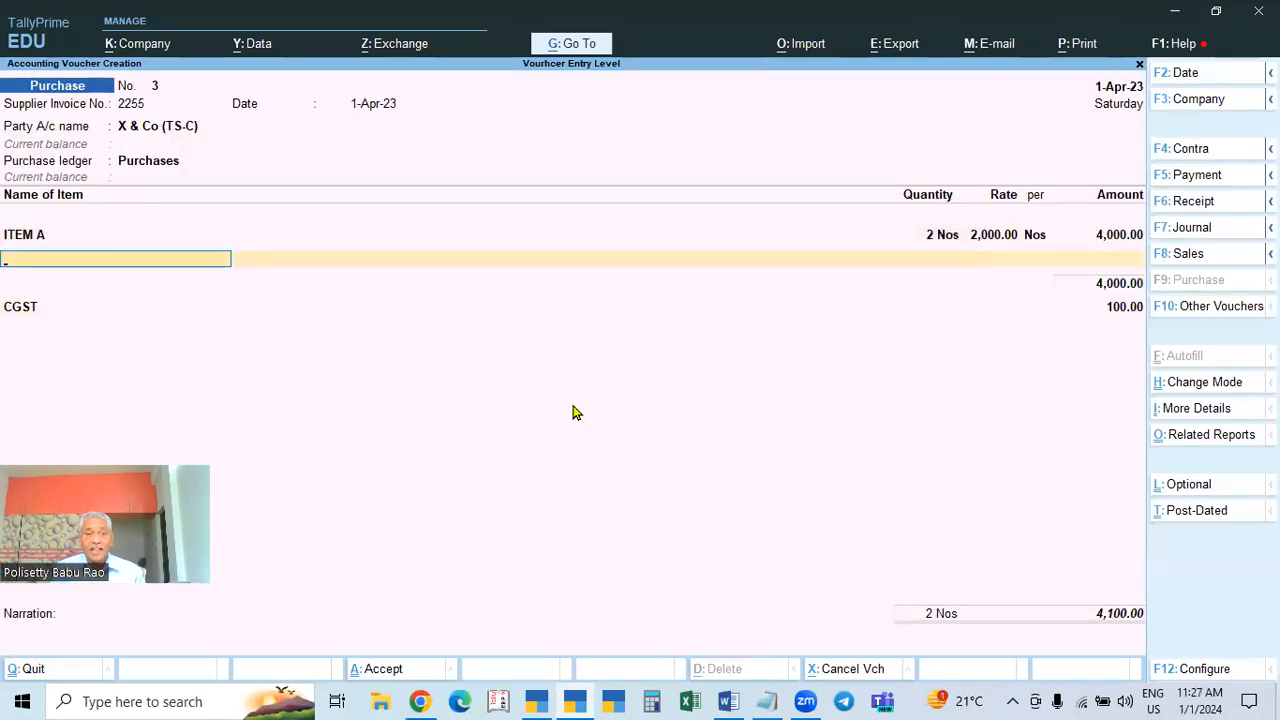
Accept the CGST amount and add the SGST ledger on the line below it
{"action": "key", "text": "Return"}
{"action": "key", "text": "Return"}
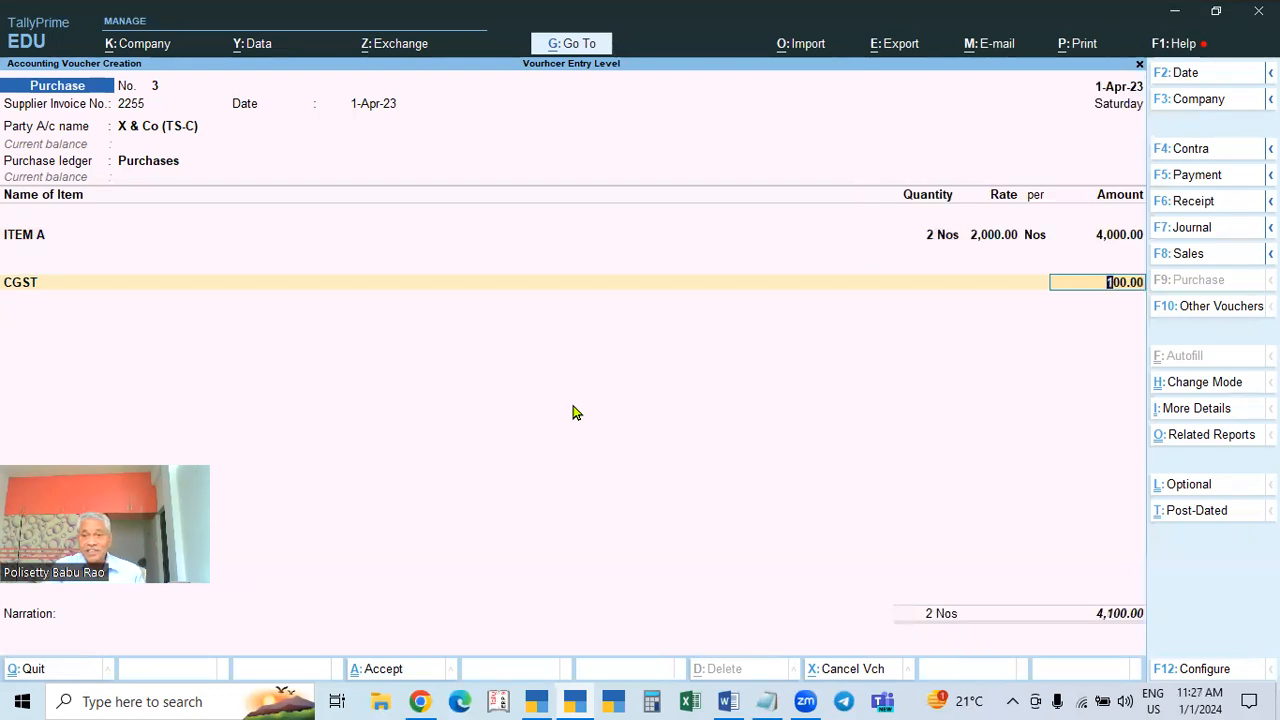
{"action": "key", "text": "Return"}
{"action": "type", "text": "SGST"}
{"action": "key", "text": "Return"}
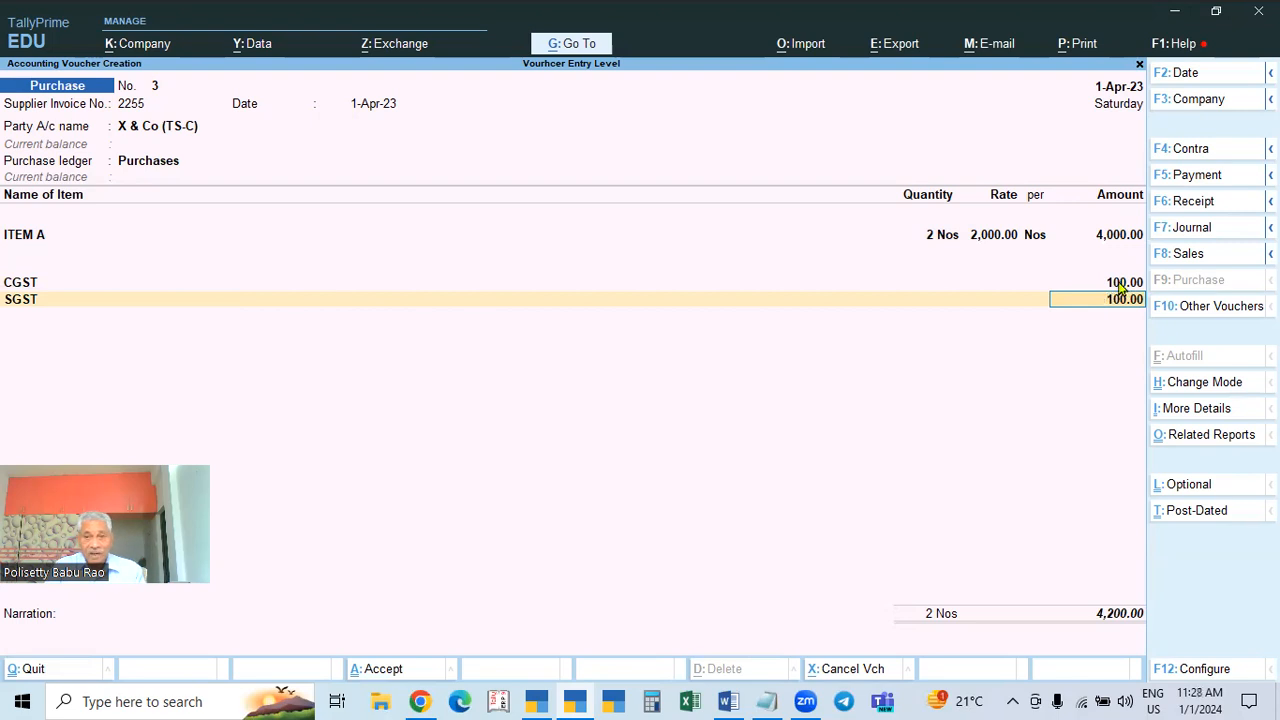
Finish the tax lines and accept the party's bill-wise details as a New Ref under the supplier invoice number
{"action": "key", "text": "Return"}
{"action": "key", "text": "Return"}
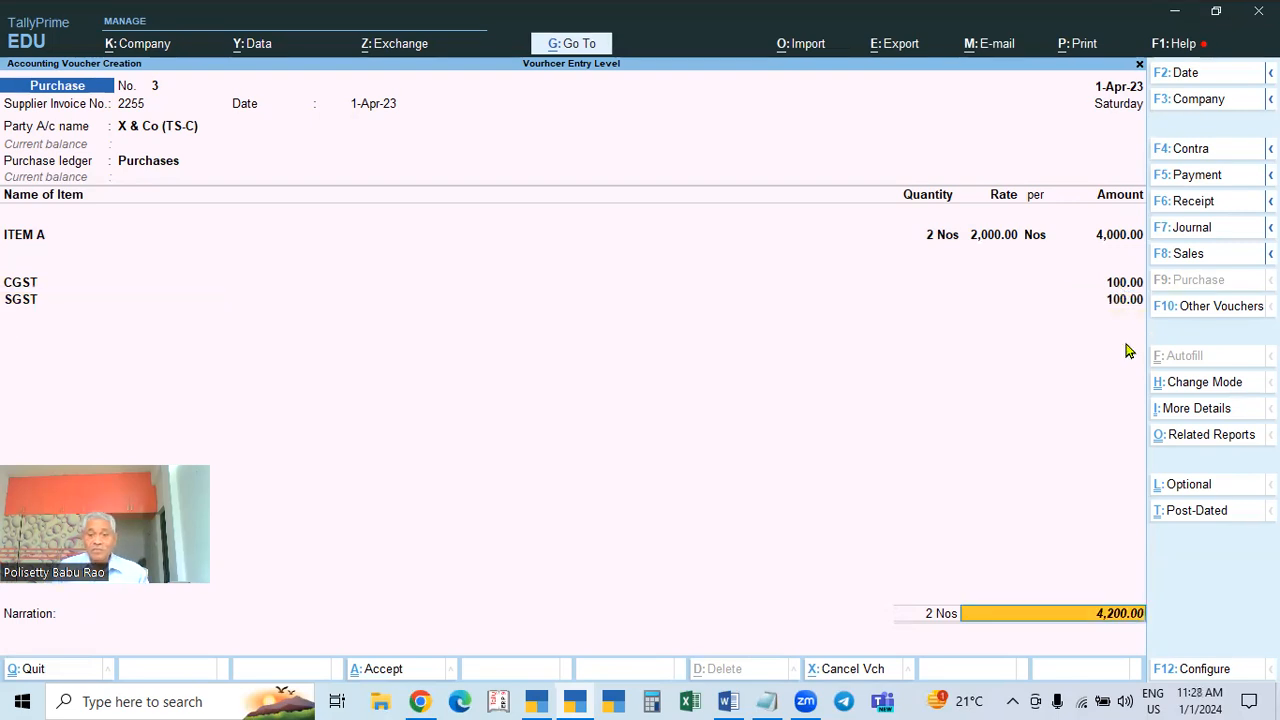
{"action": "key", "text": "Return"}
{"action": "key", "text": "Return"}
{"action": "key", "text": "Return"}
{"action": "key", "text": "Return"}
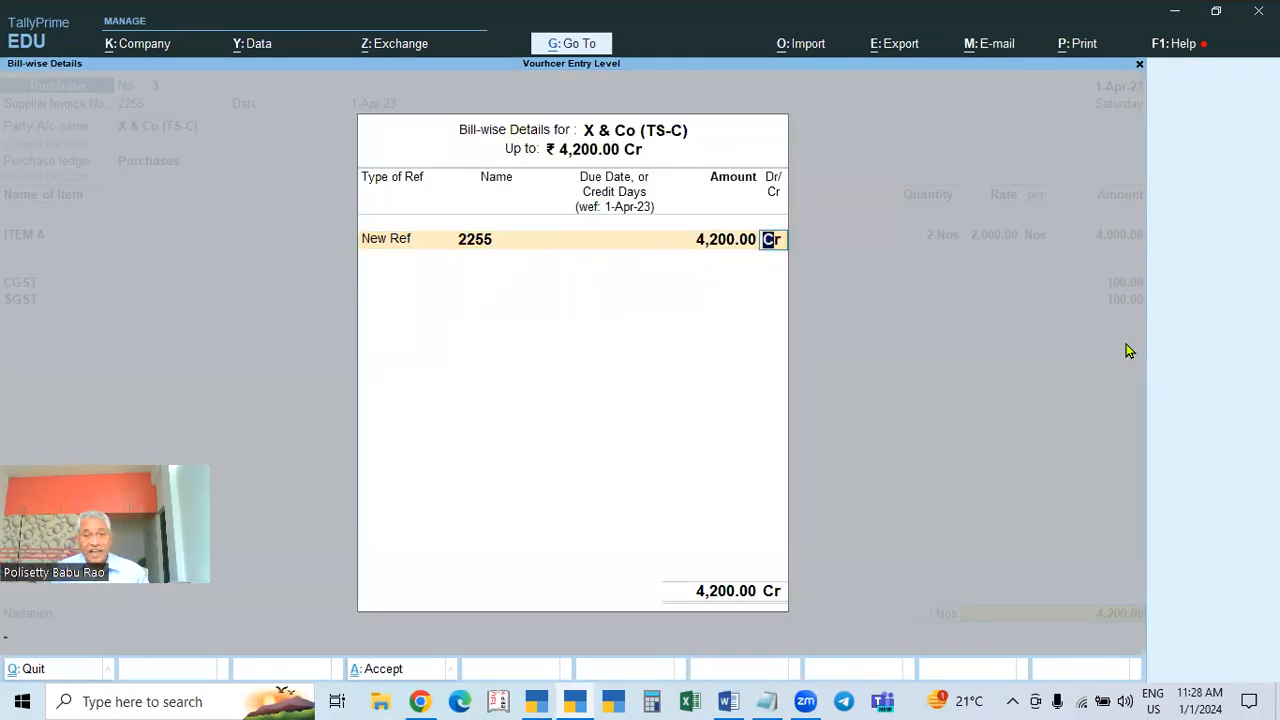
{"action": "key", "text": "Return"}
Return from the bill-wise details to the voucher's item lines and add ITEM C on the line below ITEM A
{"action": "key", "text": "BackSpace"}
{"action": "key", "text": "BackSpace"}
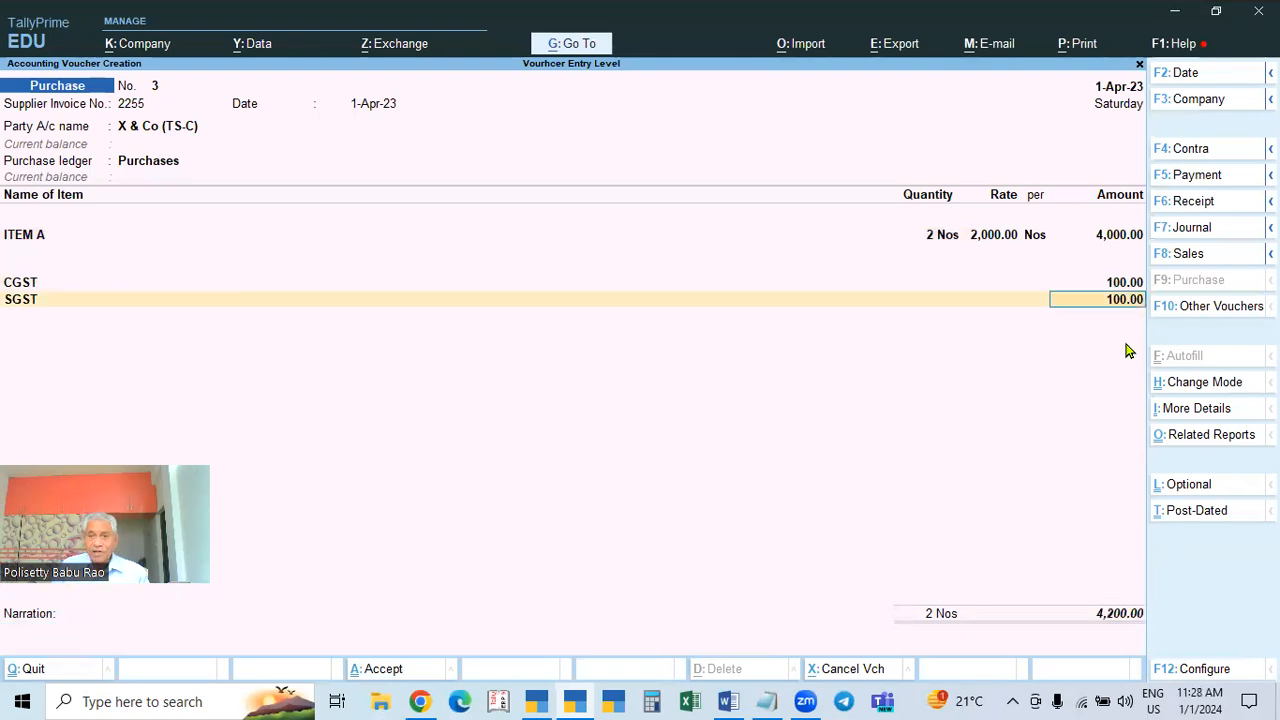
{"action": "left_click", "coordinate": [1128, 237]}
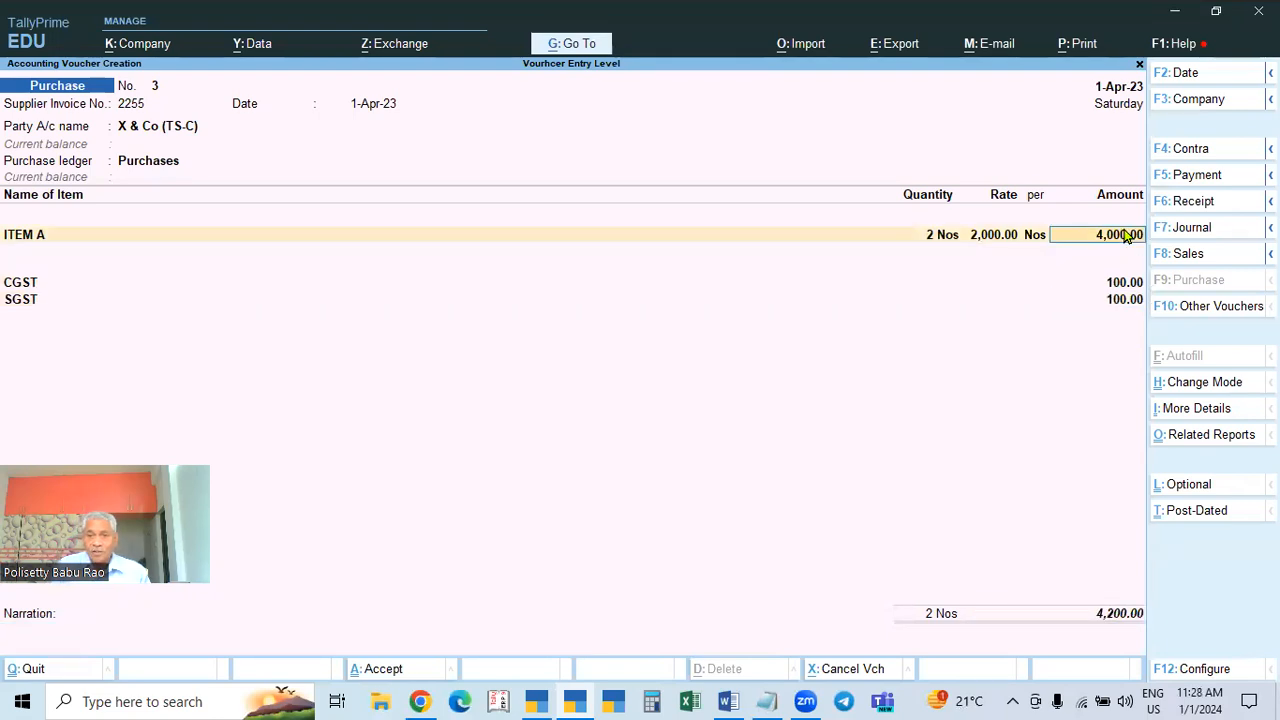
{"action": "key", "text": "Return"}
{"action": "key", "text": "ctrl+a"}
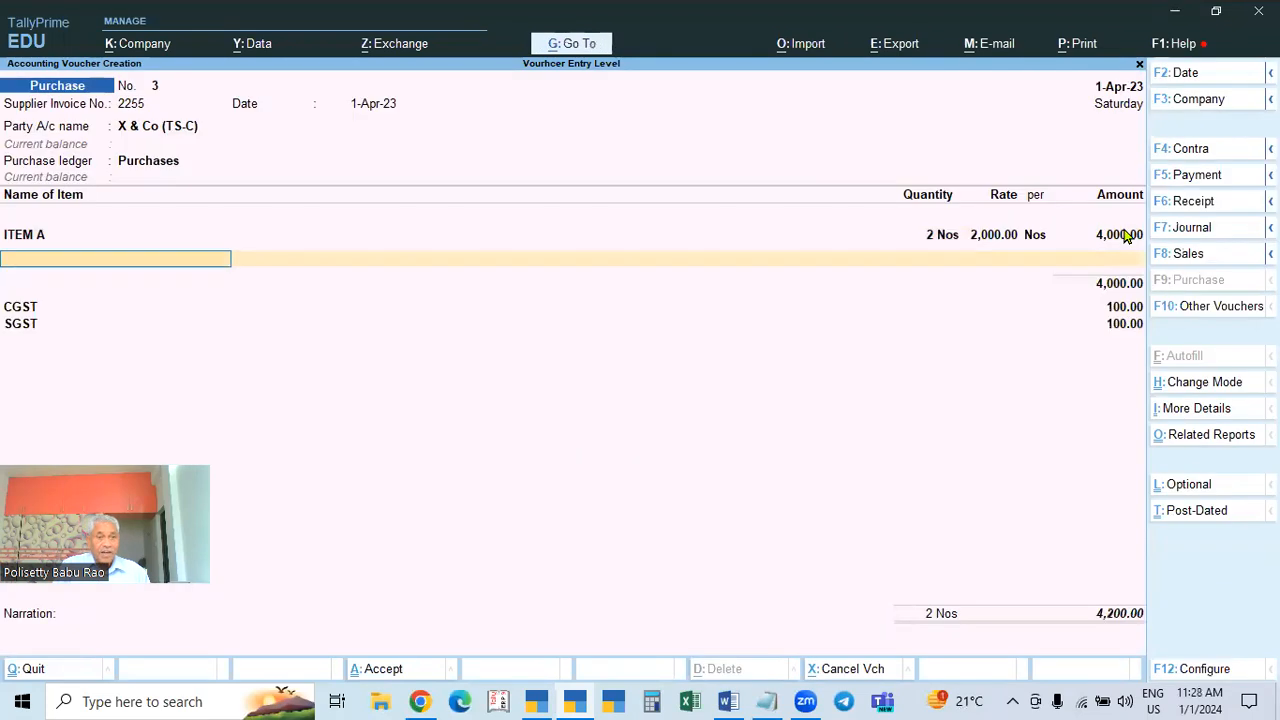
{"action": "key", "text": "Down"}
{"action": "key", "text": "Down"}
{"action": "key", "text": "Down"}
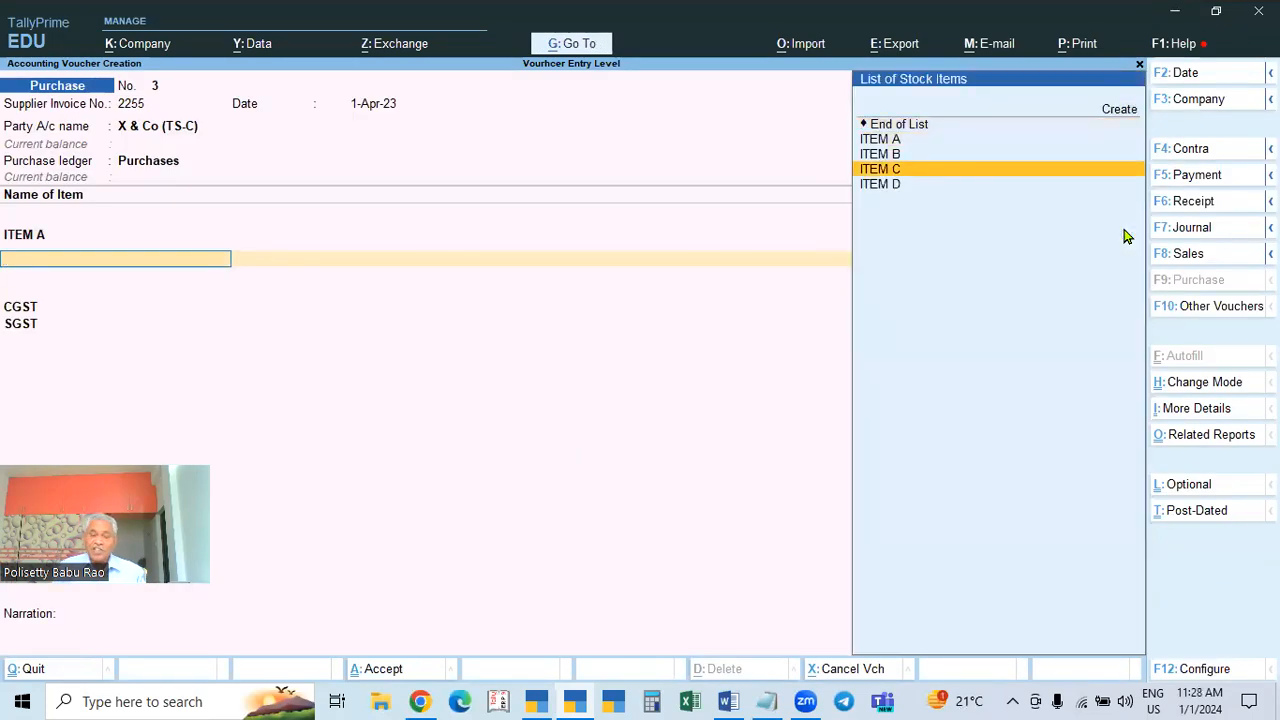
{"action": "key", "text": "Return"}
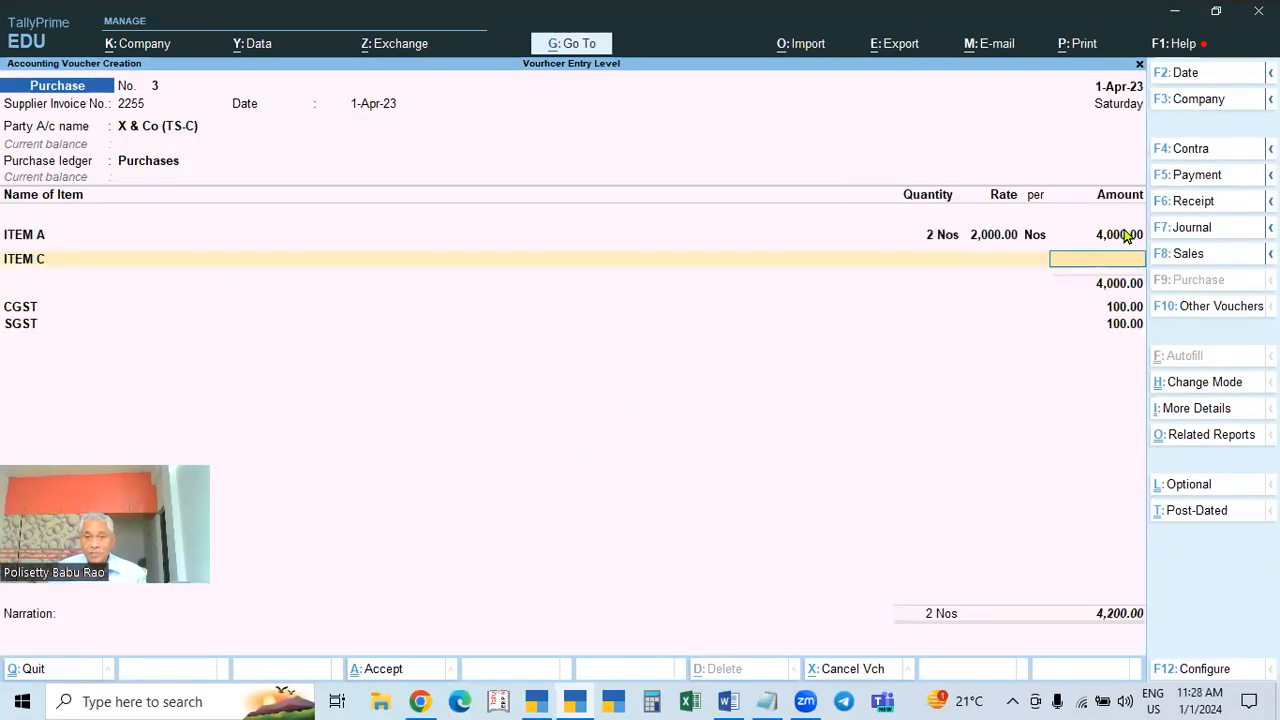
Open ITEM C's stock item master from its voucher line to check its units and statutory details, and return to the voucher
{"action": "key", "text": "BackSpace"}
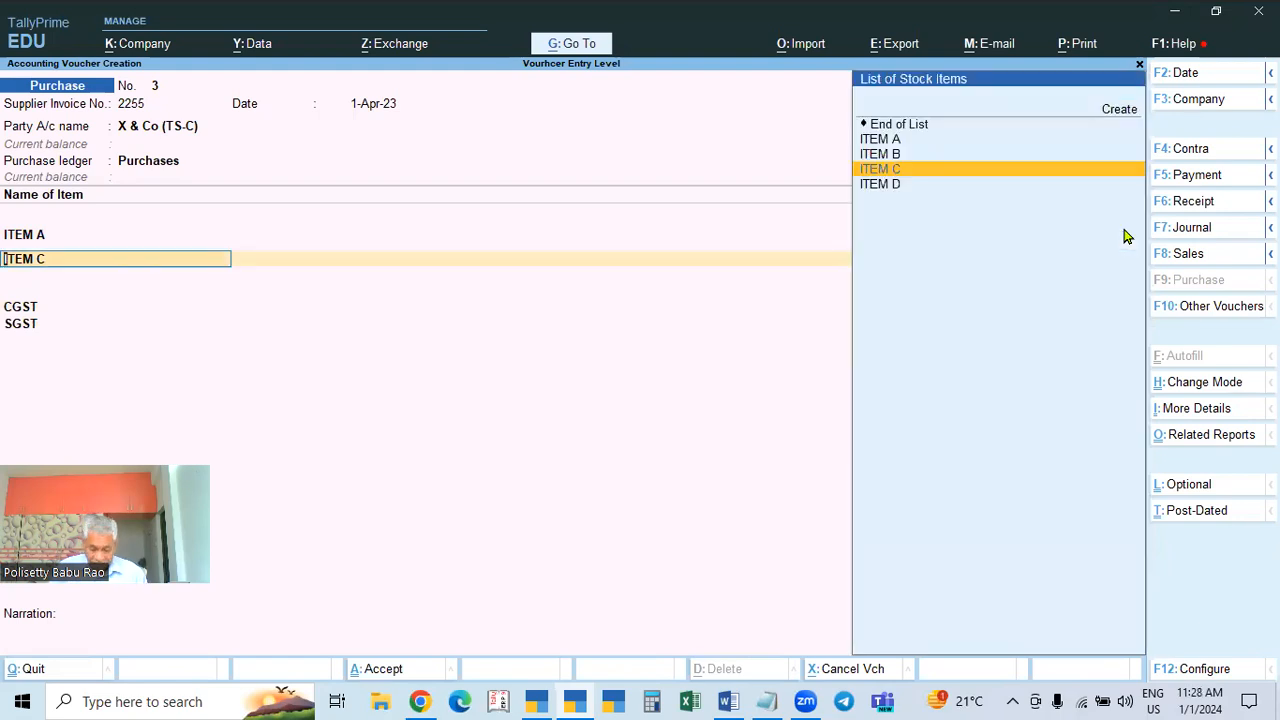
{"action": "key", "text": "ctrl"}
{"action": "key", "text": "ctrl+Return"}
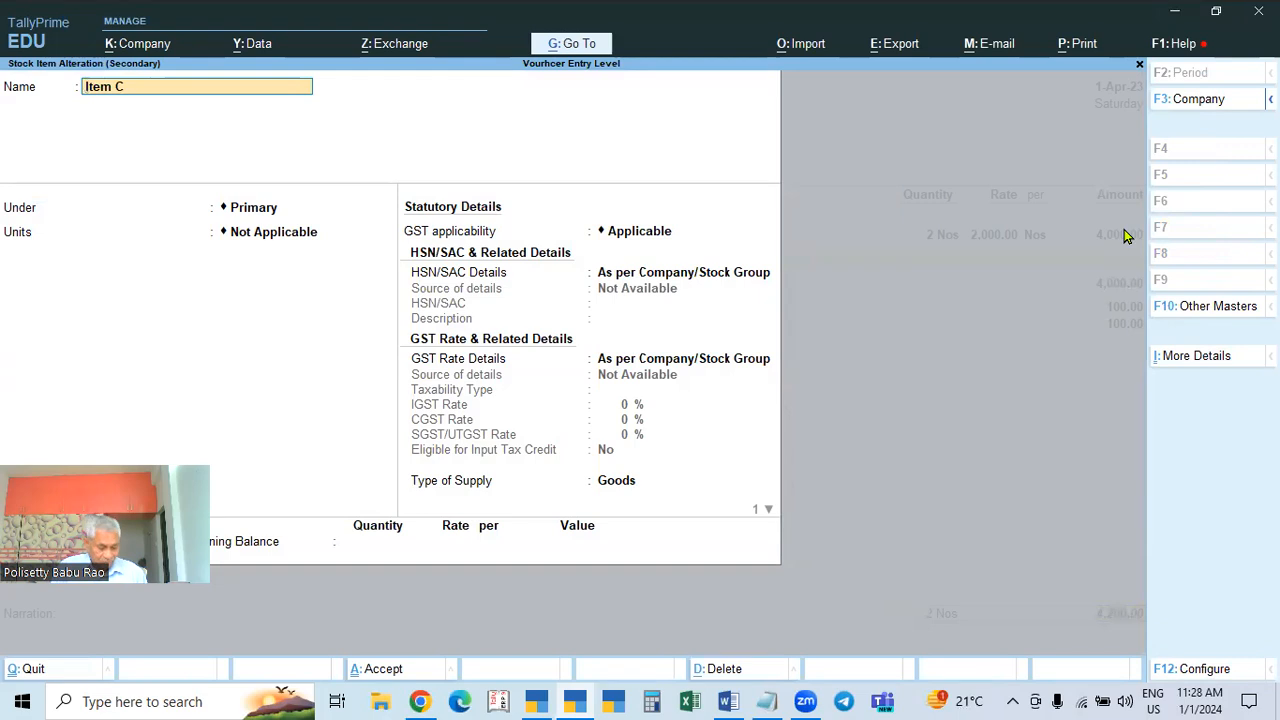
{"action": "key", "text": "ctrl+a"}
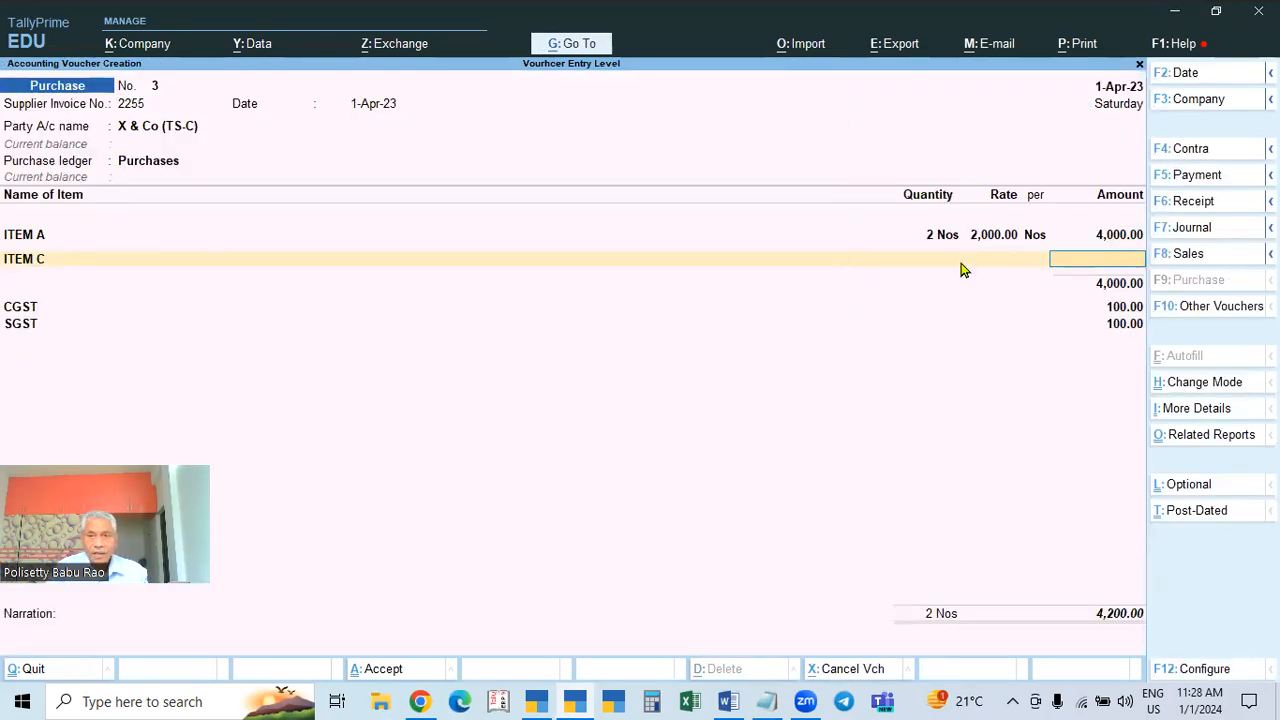
{"action": "left_click", "coordinate": [843, 266]}
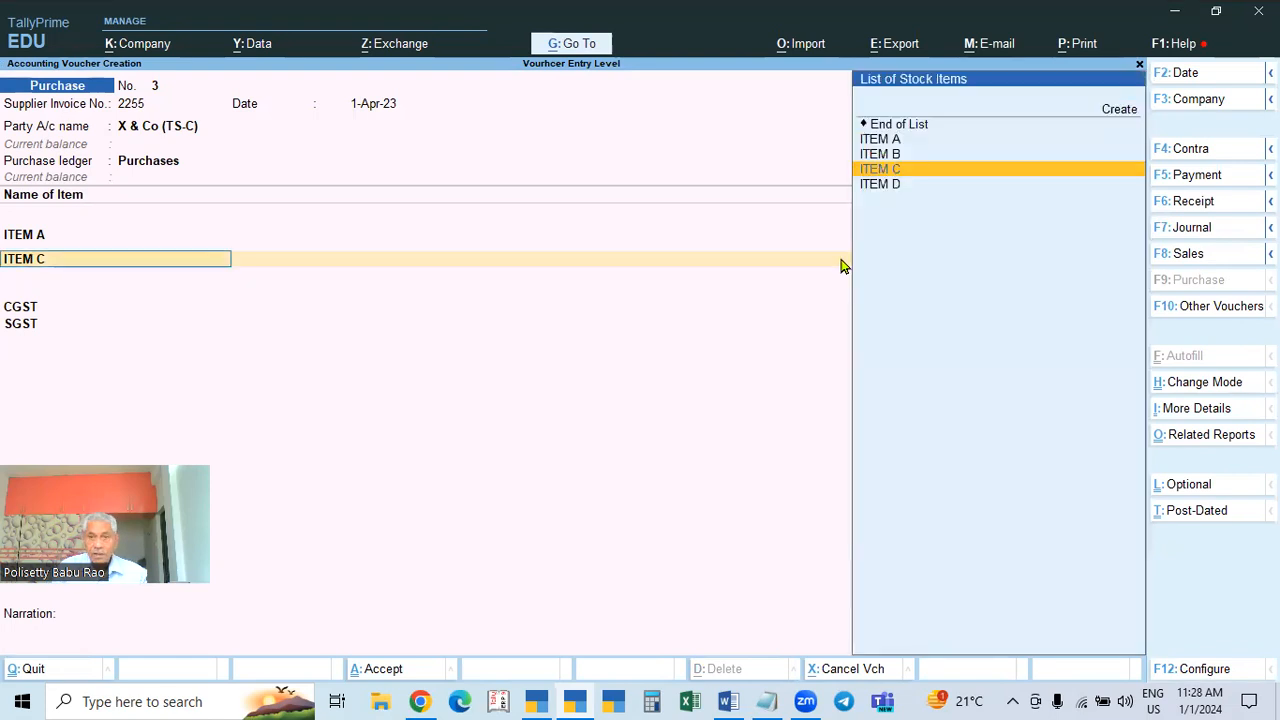
{"action": "key", "text": "Return"}
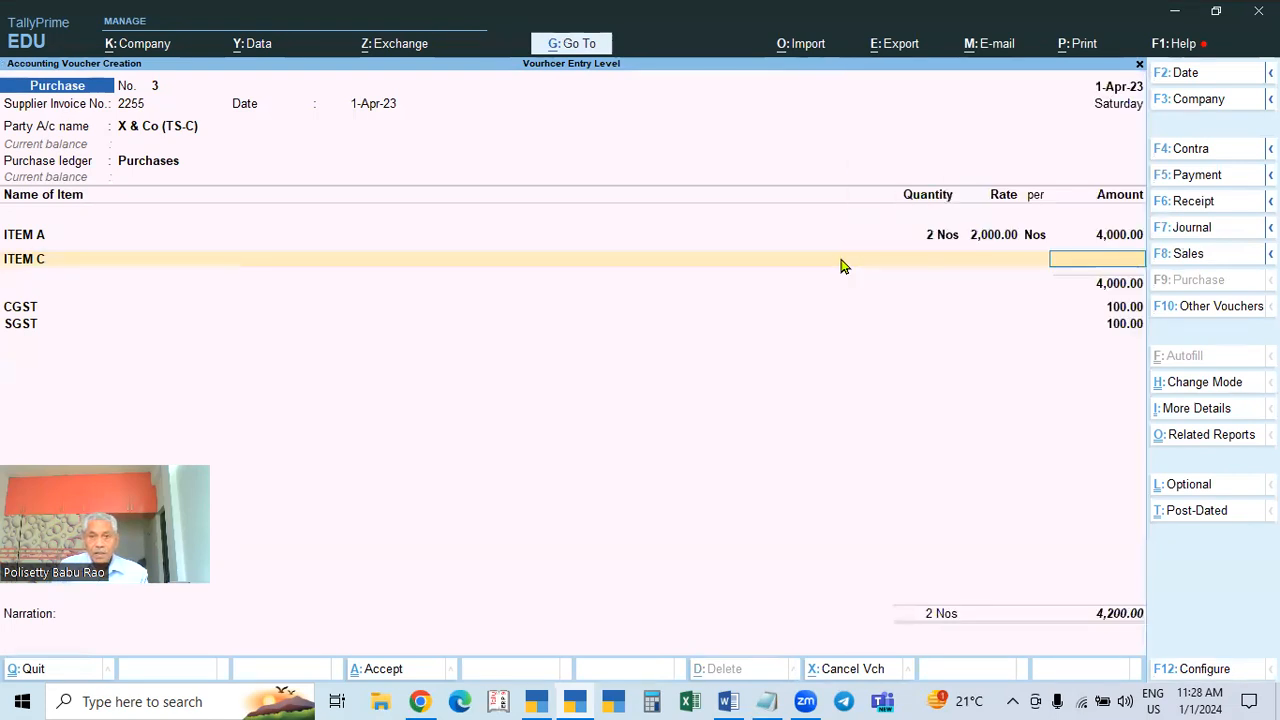
{"action": "left_click", "coordinate": [22, 265]}
{"action": "key", "text": "Return"}
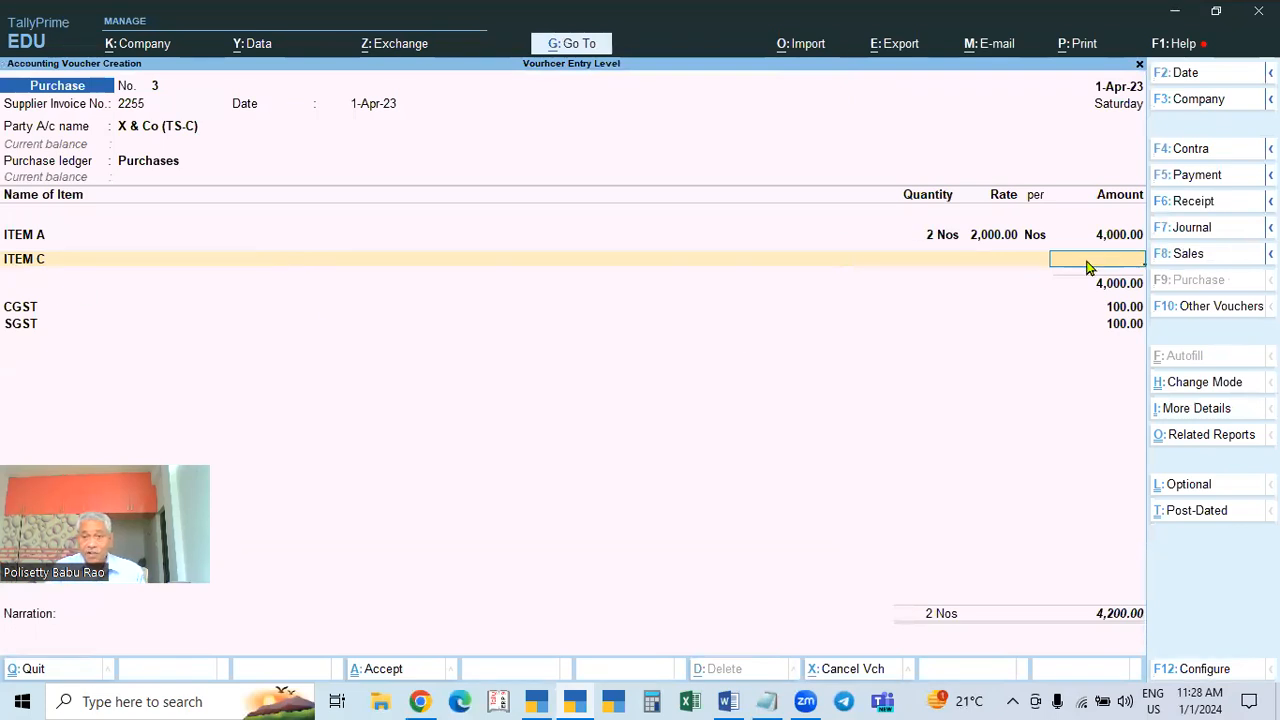
Go through the ITEM A line and open its stock item master to check its units, closing it without changes
{"action": "left_click", "coordinate": [22, 240]}
{"action": "key", "text": "Return"}
{"action": "key", "text": "Return"}
{"action": "key", "text": "Return"}
{"action": "key", "text": "Return"}
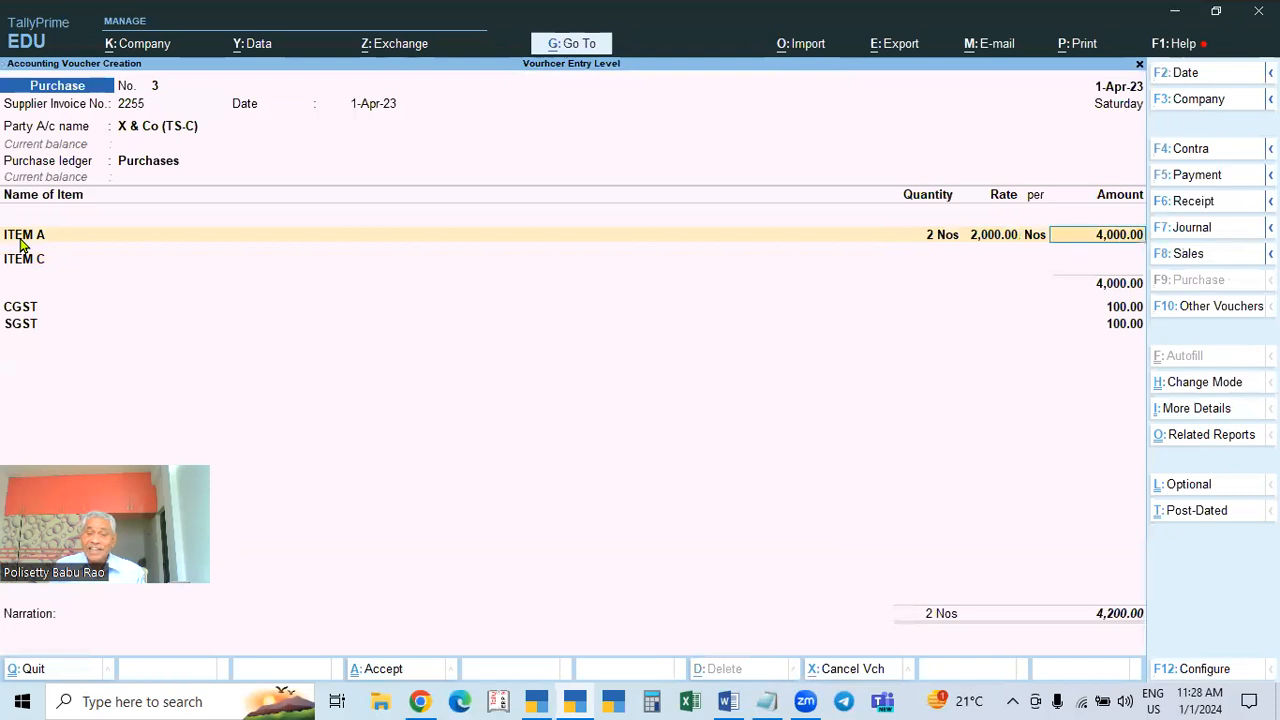
{"action": "left_click", "coordinate": [22, 240]}
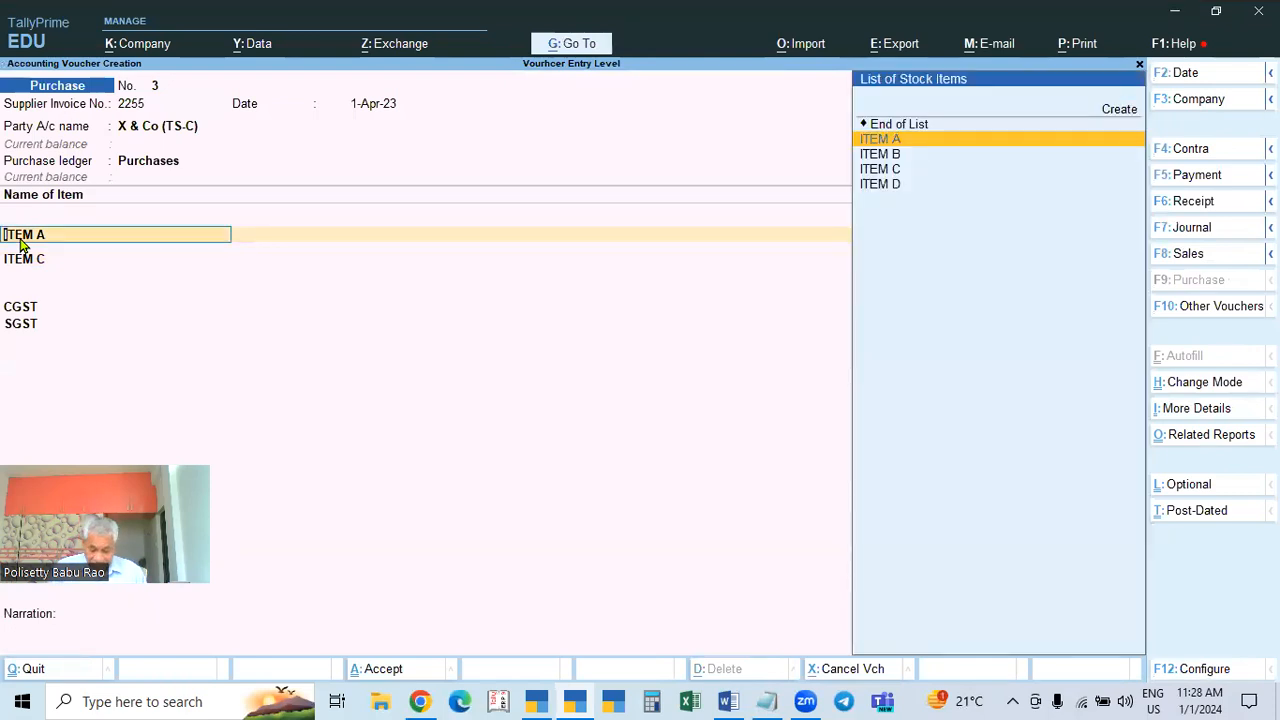
{"action": "key", "text": "ctrl+Return"}
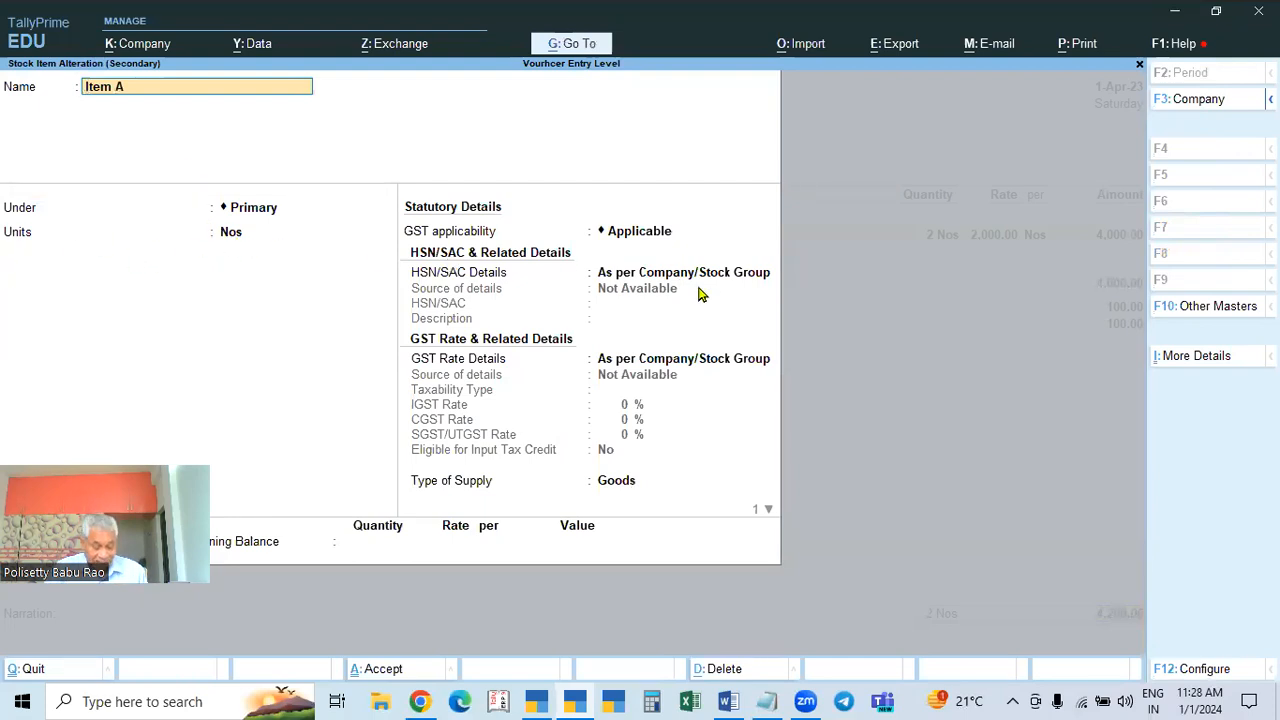
{"action": "key", "text": "Escape"}
{"action": "key", "text": "Return"}
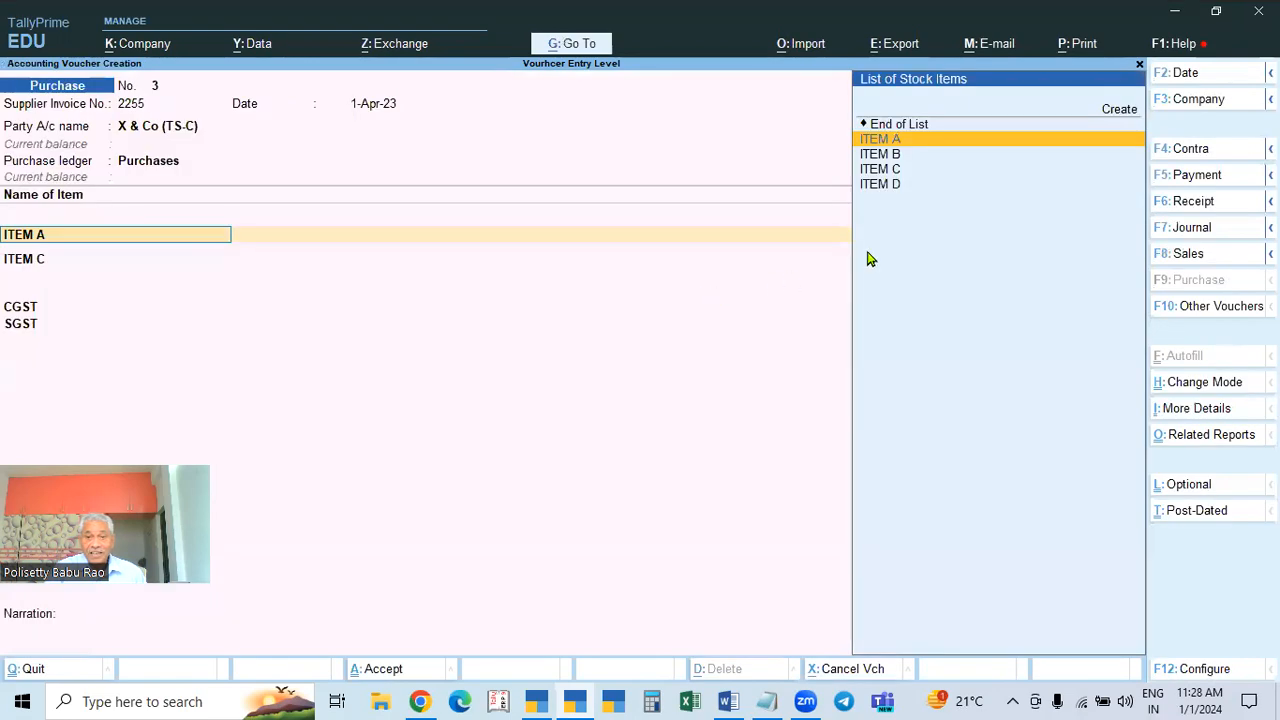
{"action": "key", "text": "Return"}
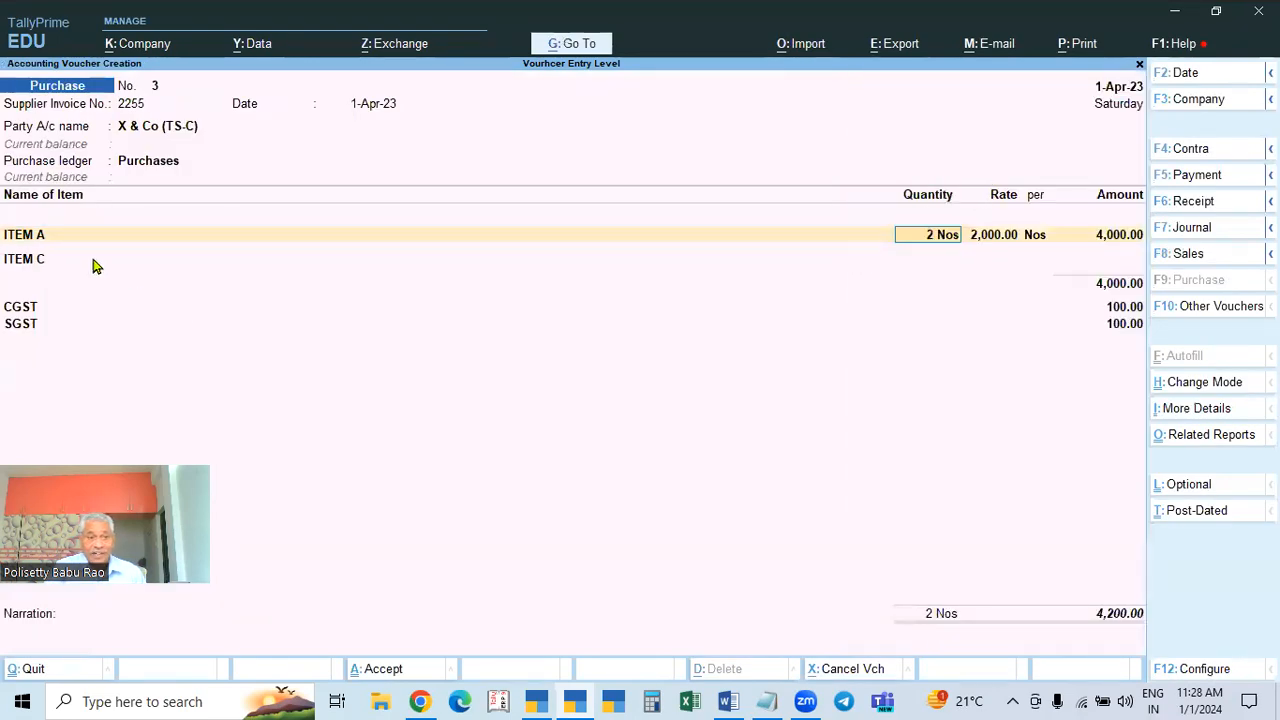
Set ITEM C's units to Nos in its stock item master, opened from the voucher line, and save the master
{"action": "left_click", "coordinate": [10, 257]}
{"action": "key", "text": "ctrl+Return"}
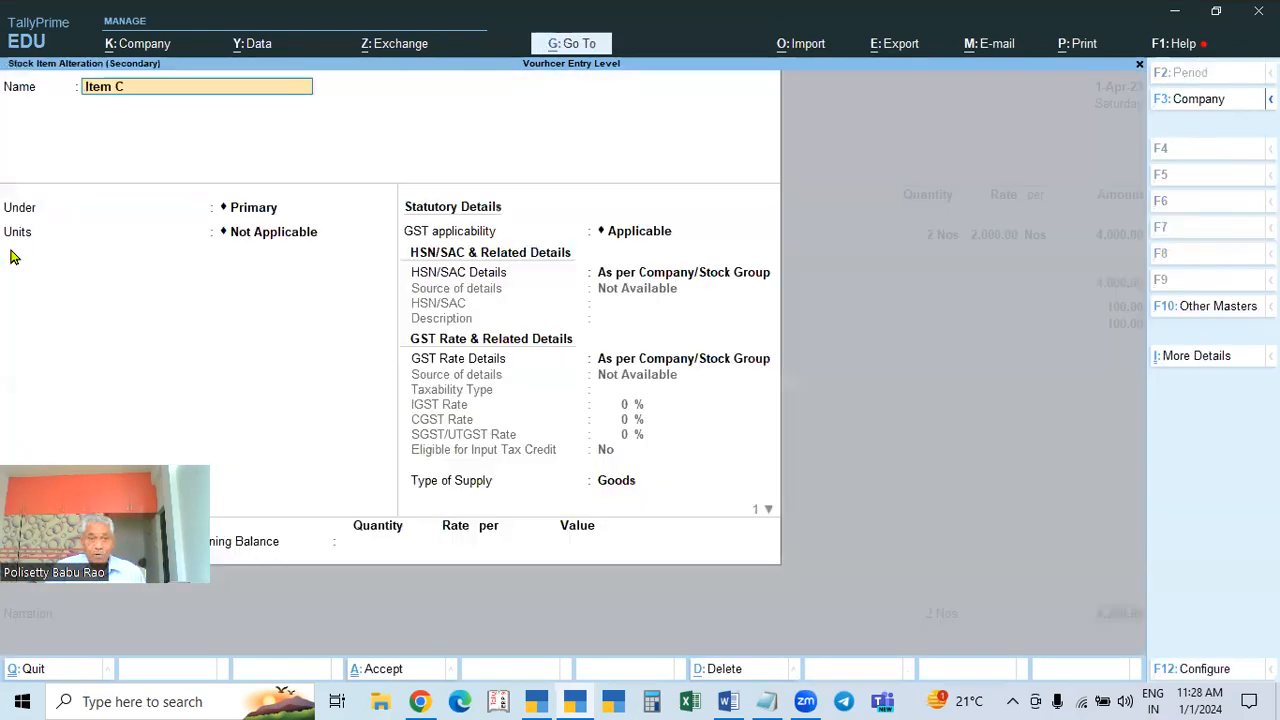
{"action": "left_click", "coordinate": [248, 240]}
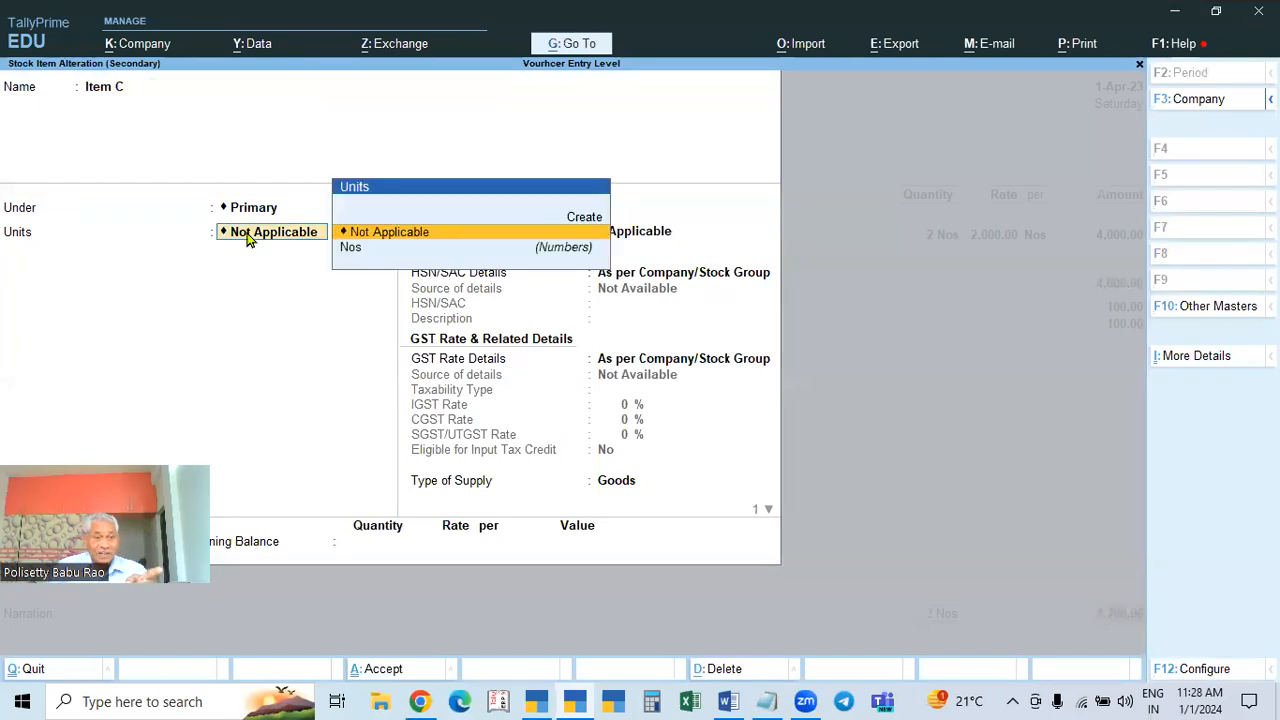
{"action": "key", "text": "Down"}
{"action": "key", "text": "Return"}
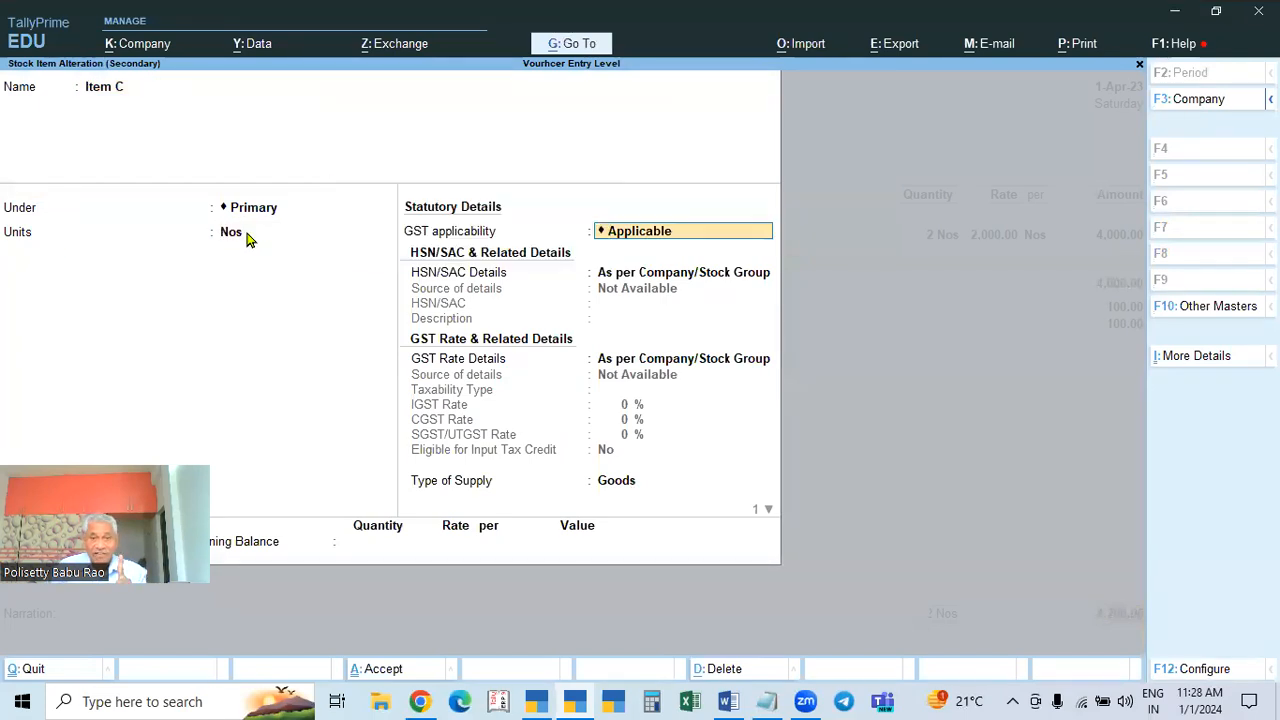
{"action": "key", "text": "Return"}
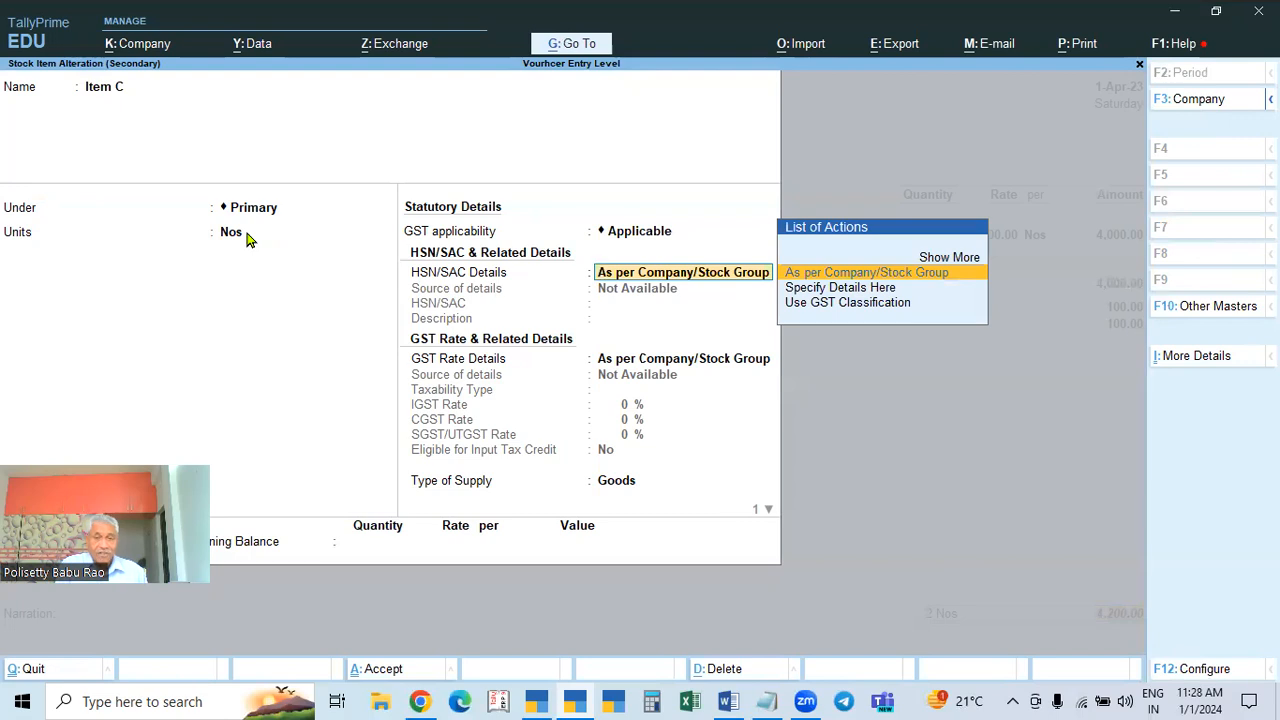
{"action": "key", "text": "ctrl"}
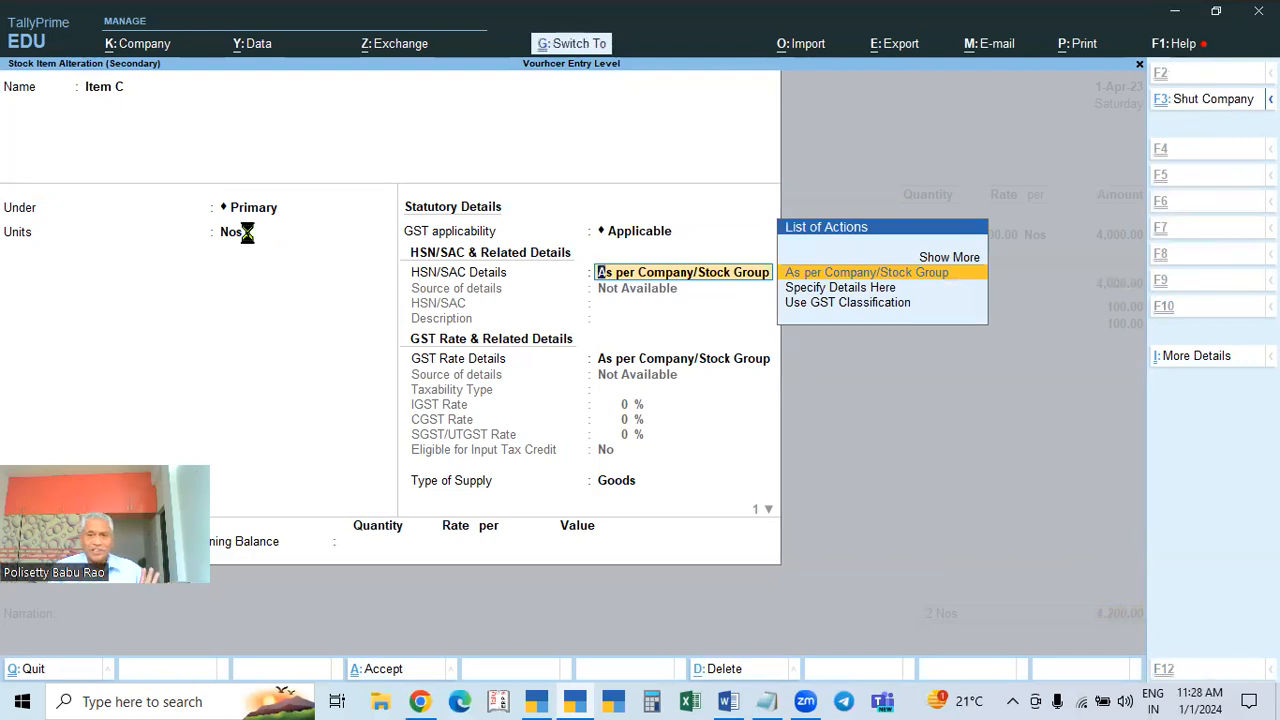
{"action": "key", "text": "ctrl+a"}
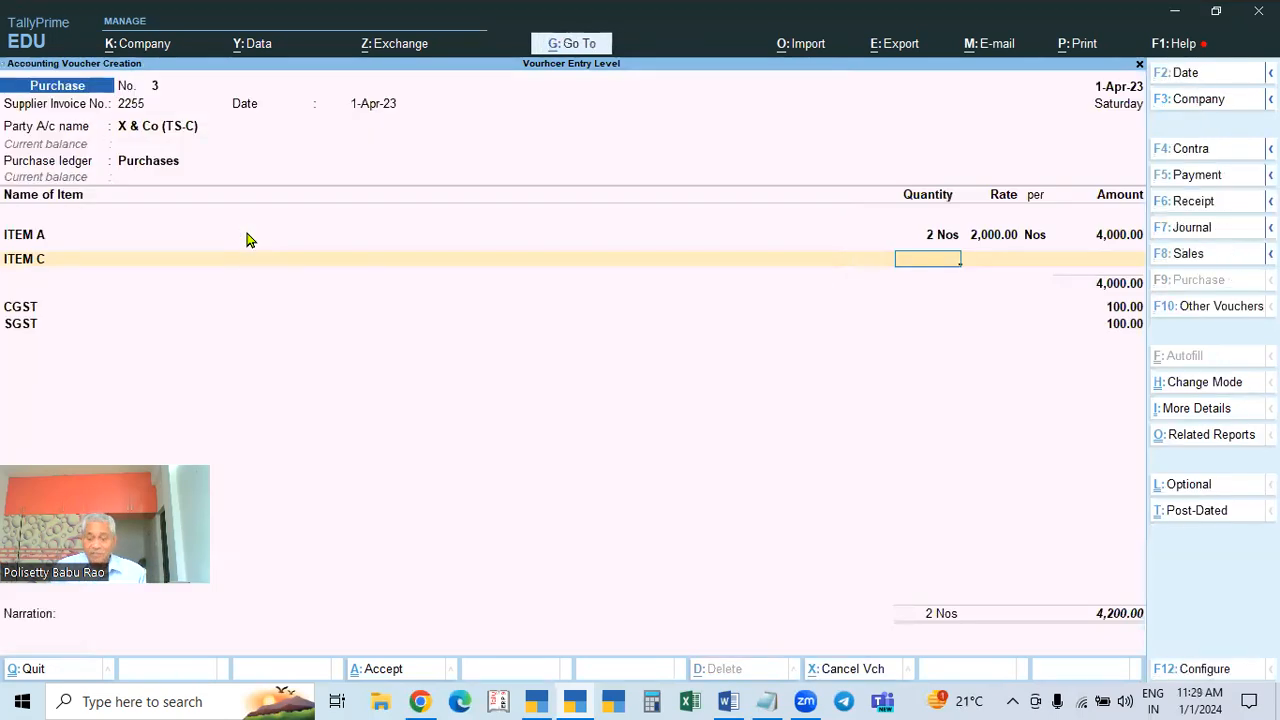
Enter a quantity of 2 Nos at a rate of 2,000 for ITEM C
{"action": "type", "text": "2"}
{"action": "key", "text": "Return"}
{"action": "type", "text": "2,000"}
{"action": "key", "text": "Return"}
{"action": "key", "text": "Return"}
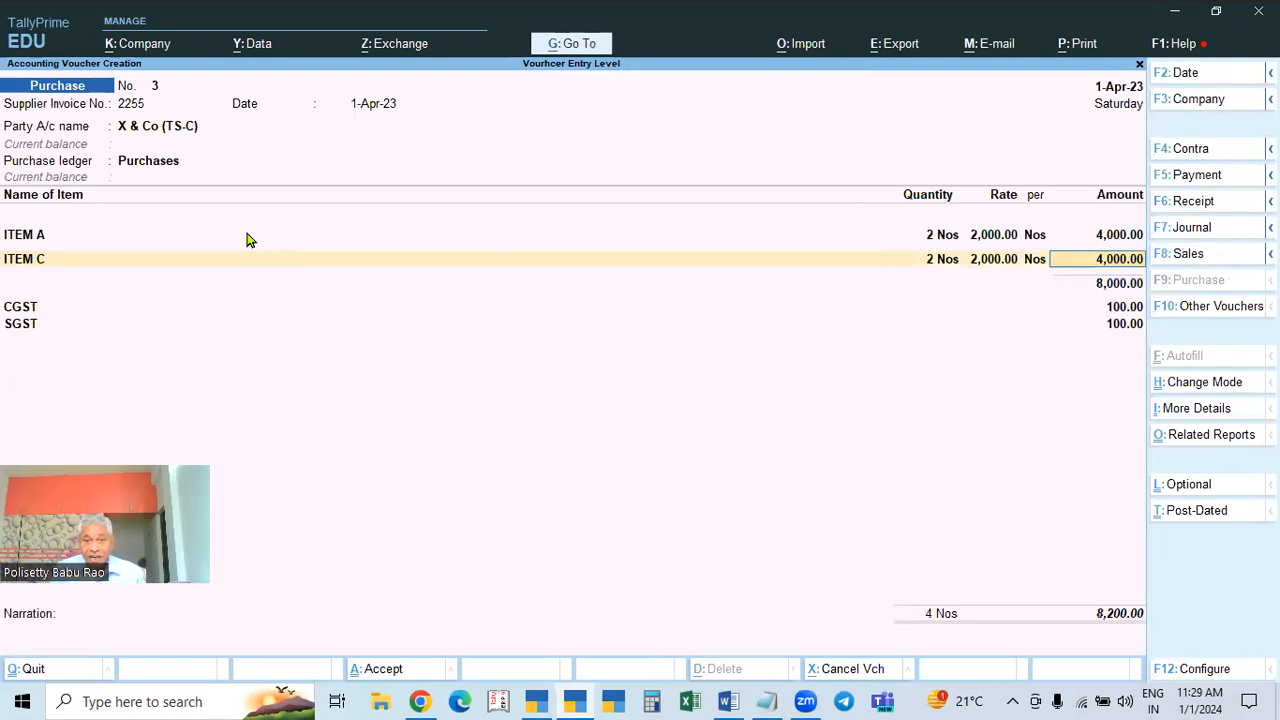
Specify ITEM C's GST rate details here as Taxable, System Inferred, with an 18% GST rate
{"action": "key", "text": "Return"}
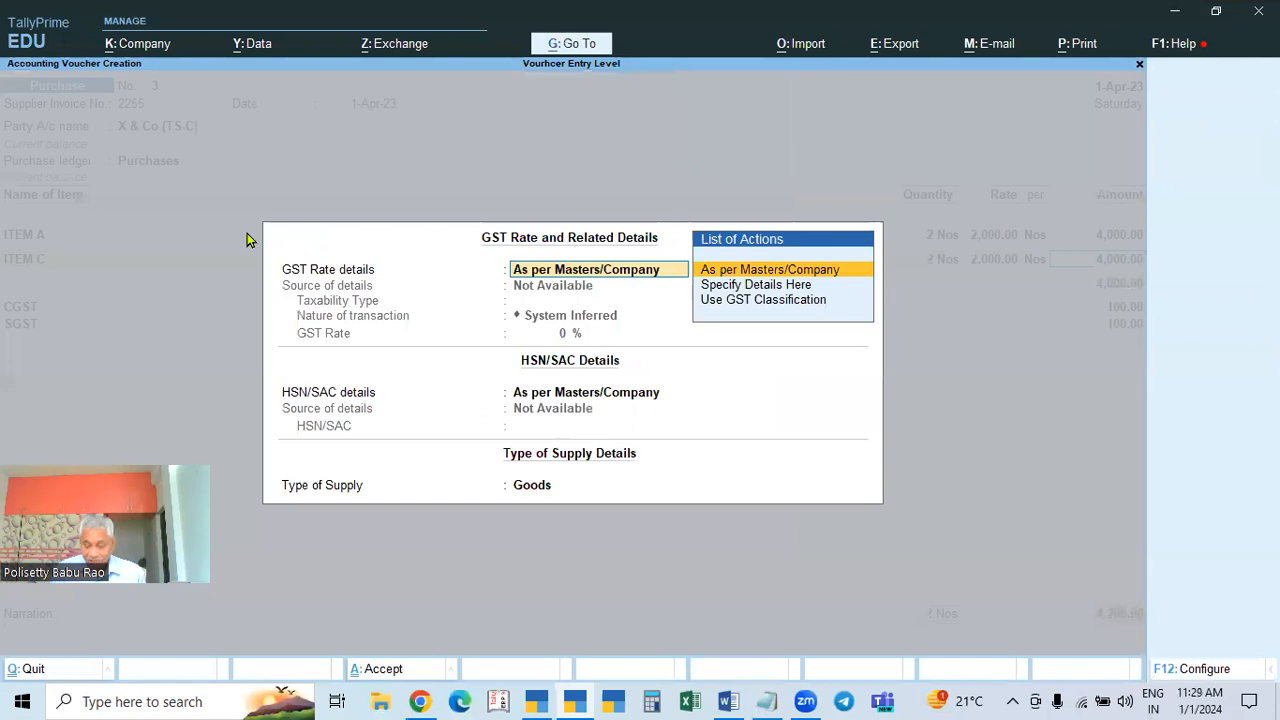
{"action": "key", "text": "Down"}
{"action": "key", "text": "Return"}
{"action": "key", "text": "Return"}
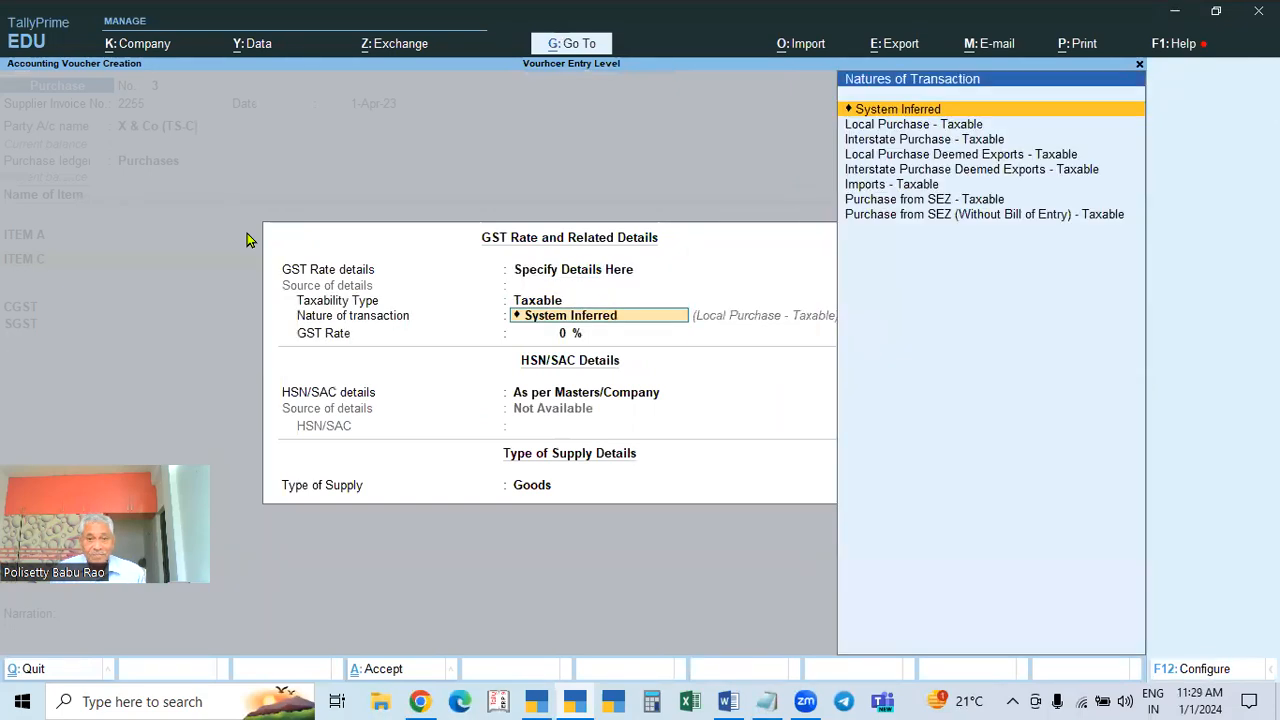
{"action": "key", "text": "Return"}
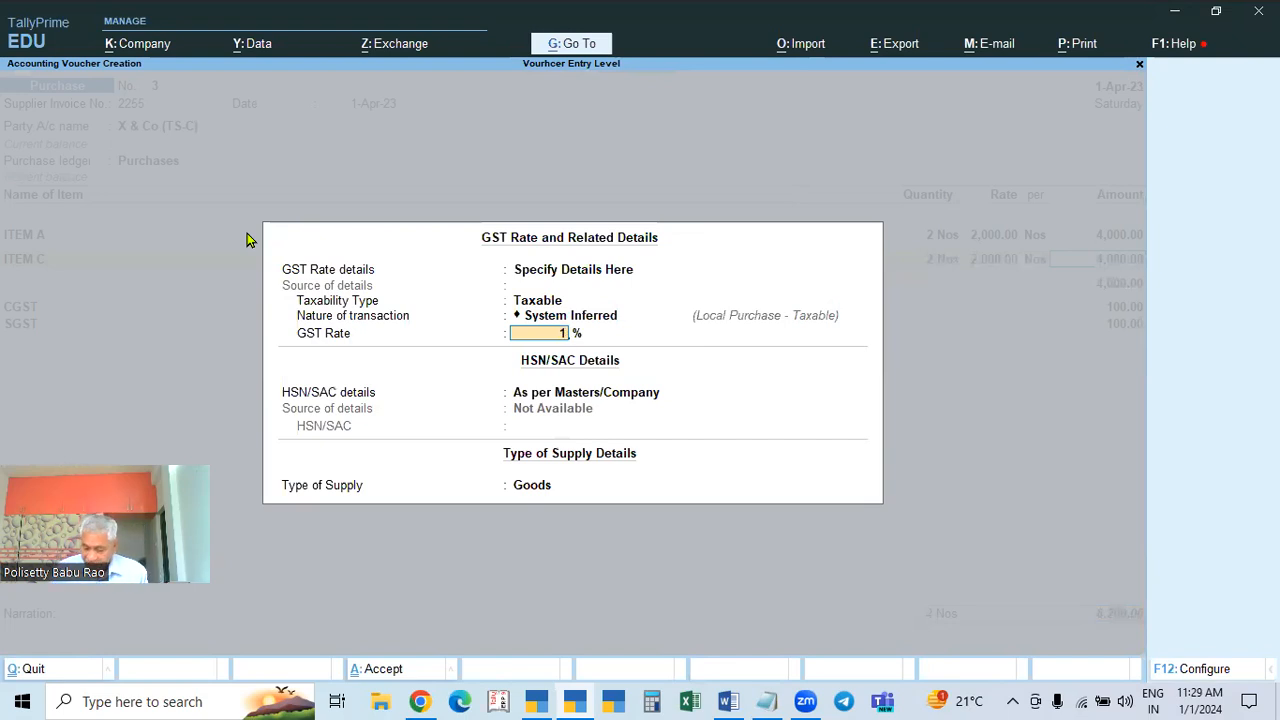
{"action": "key", "text": "Return"}
Specify HSN/SAC 3333 for ITEM C with Goods as the type of supply, and continue to the CGST line
{"action": "key", "text": "Down"}
{"action": "key", "text": "Return"}
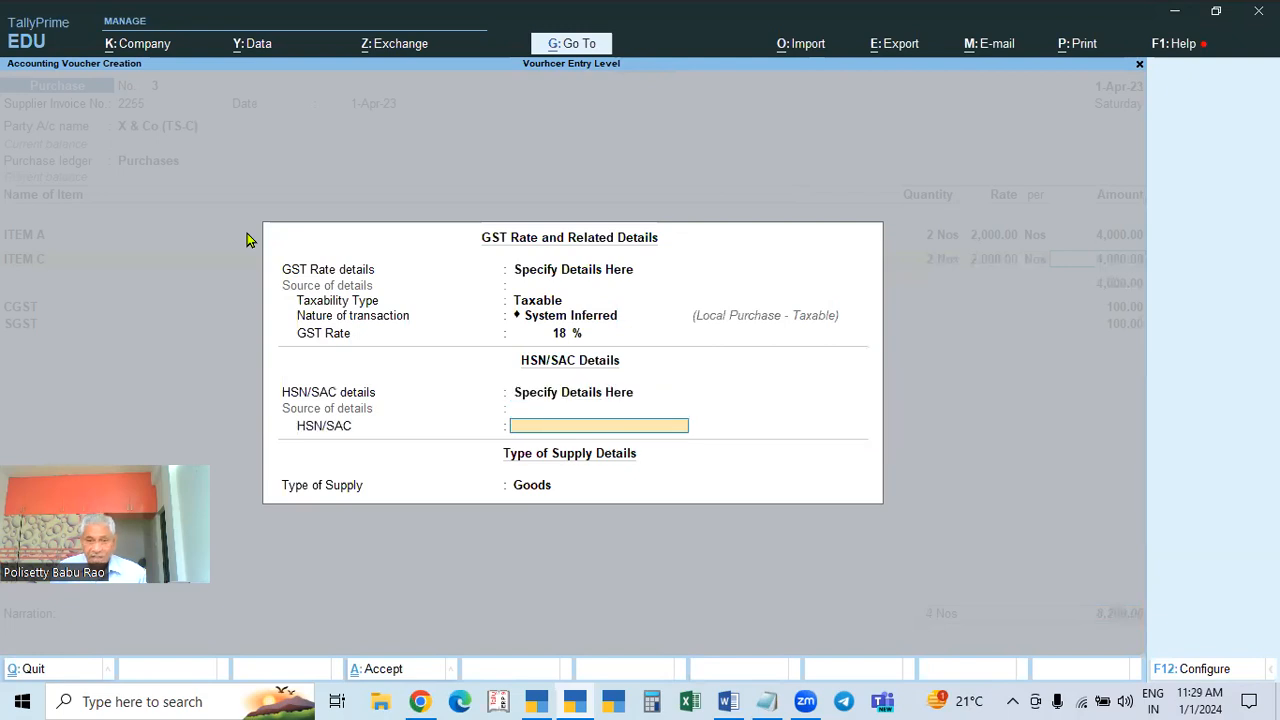
{"action": "type", "text": "3333"}
{"action": "key", "text": "Return"}
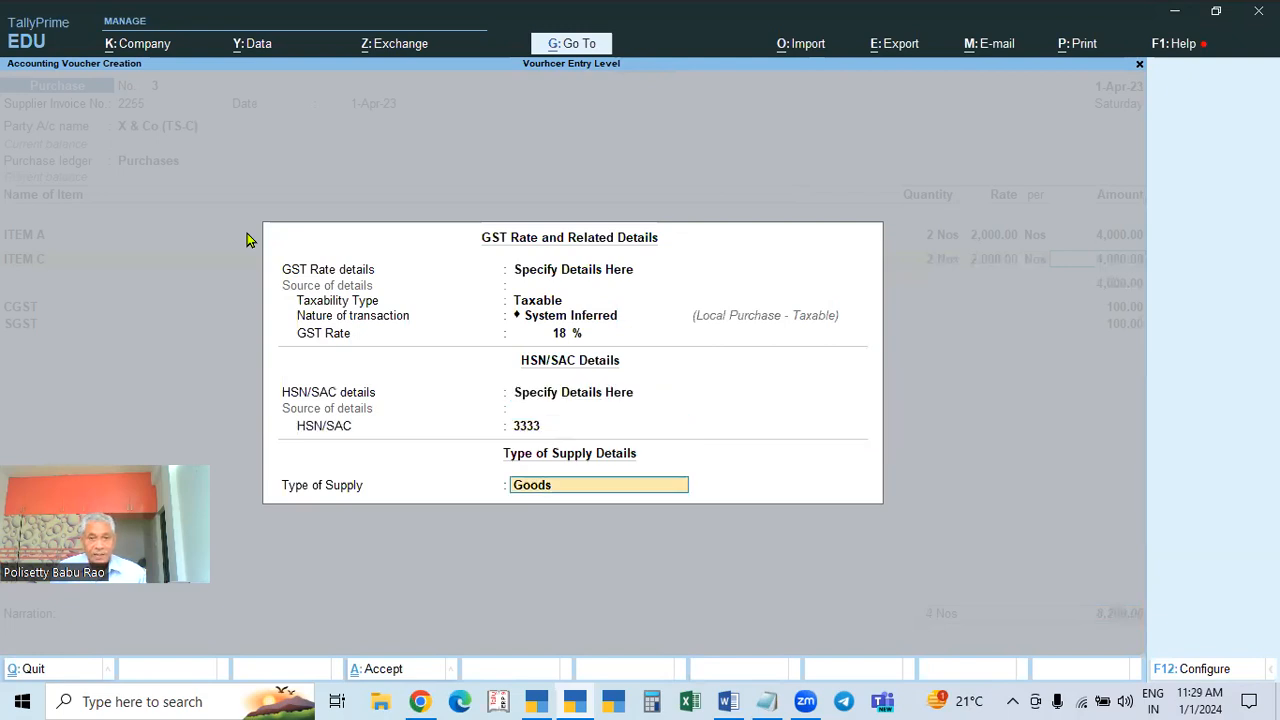
{"action": "key", "text": "Return"}
{"action": "key", "text": "Return"}
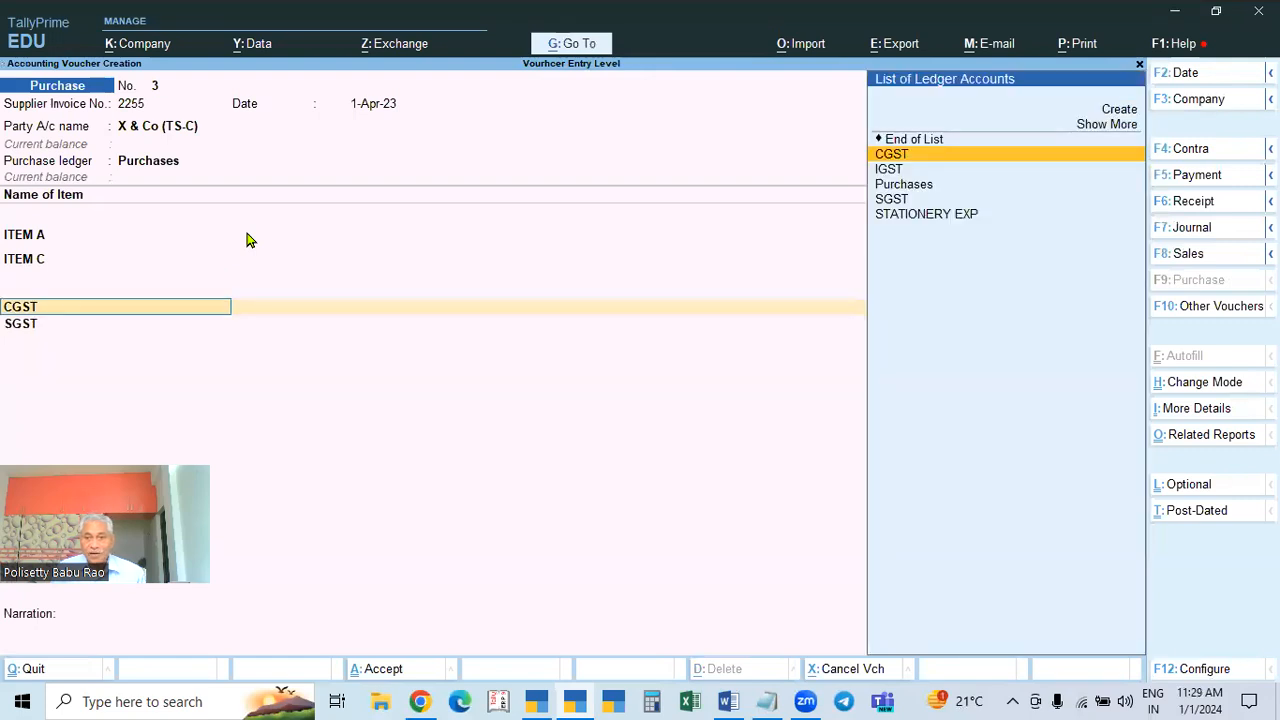
{"action": "key", "text": "Return"}
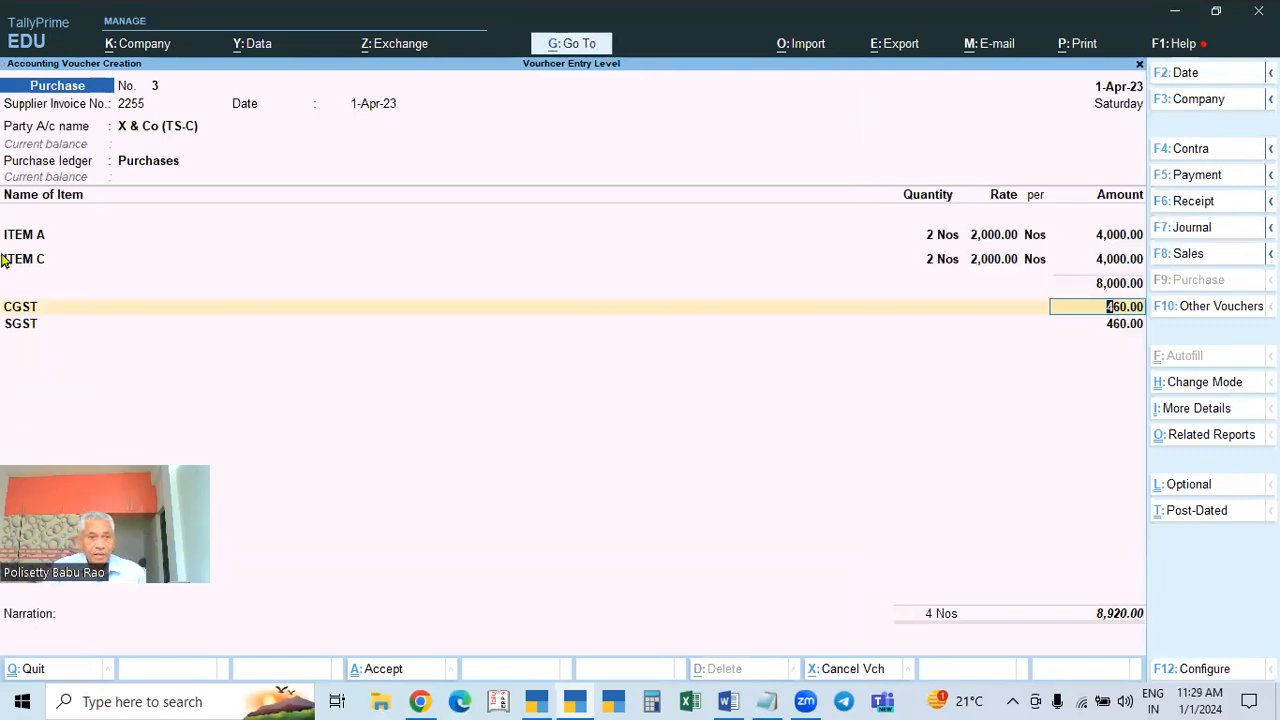
Reopen ITEM C's GST and HSN/SAC details from its voucher line and review them without changes
{"action": "left_click", "coordinate": [40, 264]}
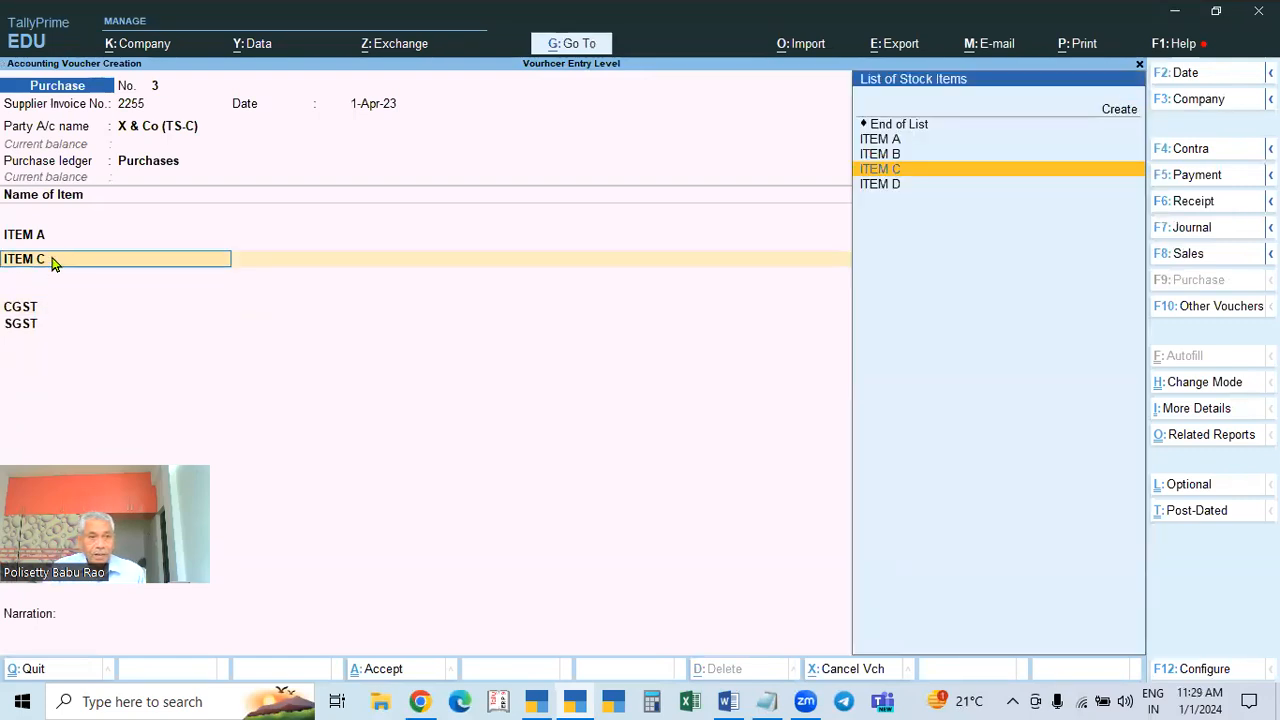
{"action": "key", "text": "Return"}
{"action": "key", "text": "Return"}
{"action": "key", "text": "Return"}
{"action": "key", "text": "Return"}
{"action": "key", "text": "Return"}
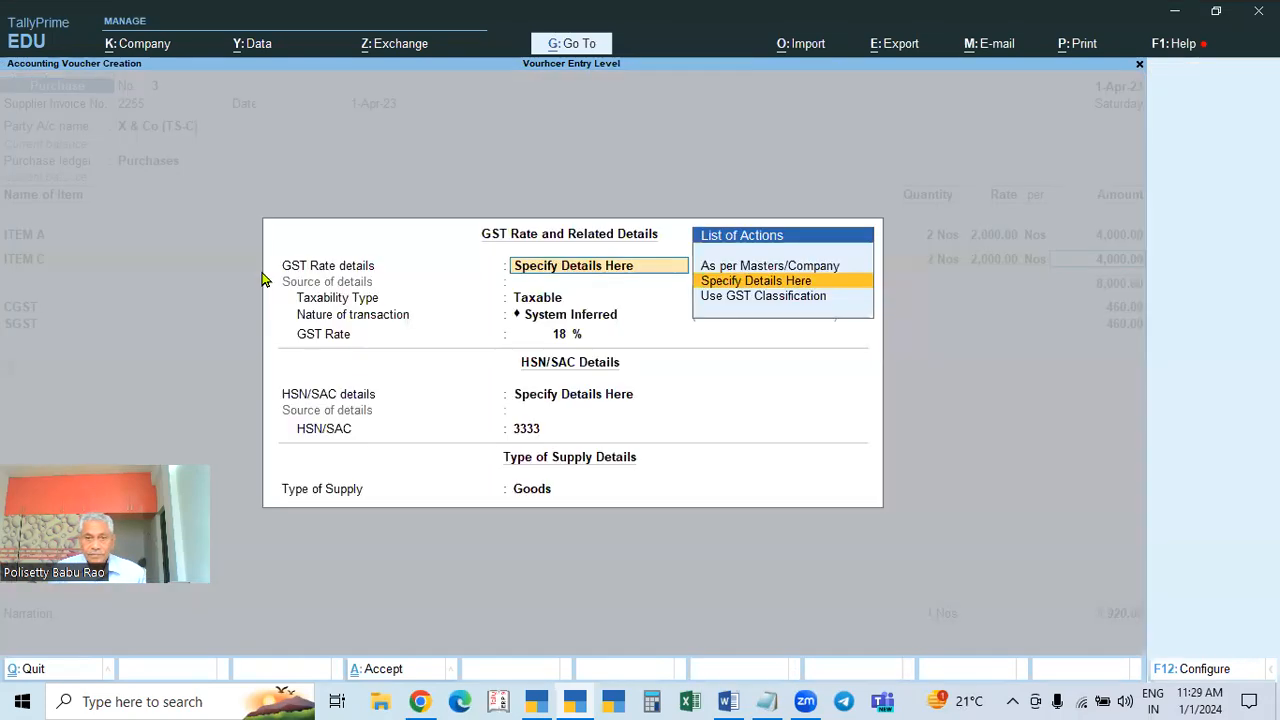
{"action": "key", "text": "Return"}
{"action": "key", "text": "Return"}
{"action": "key", "text": "Return"}
{"action": "key", "text": "Return"}
{"action": "key", "text": "Return"}
{"action": "key", "text": "Return"}
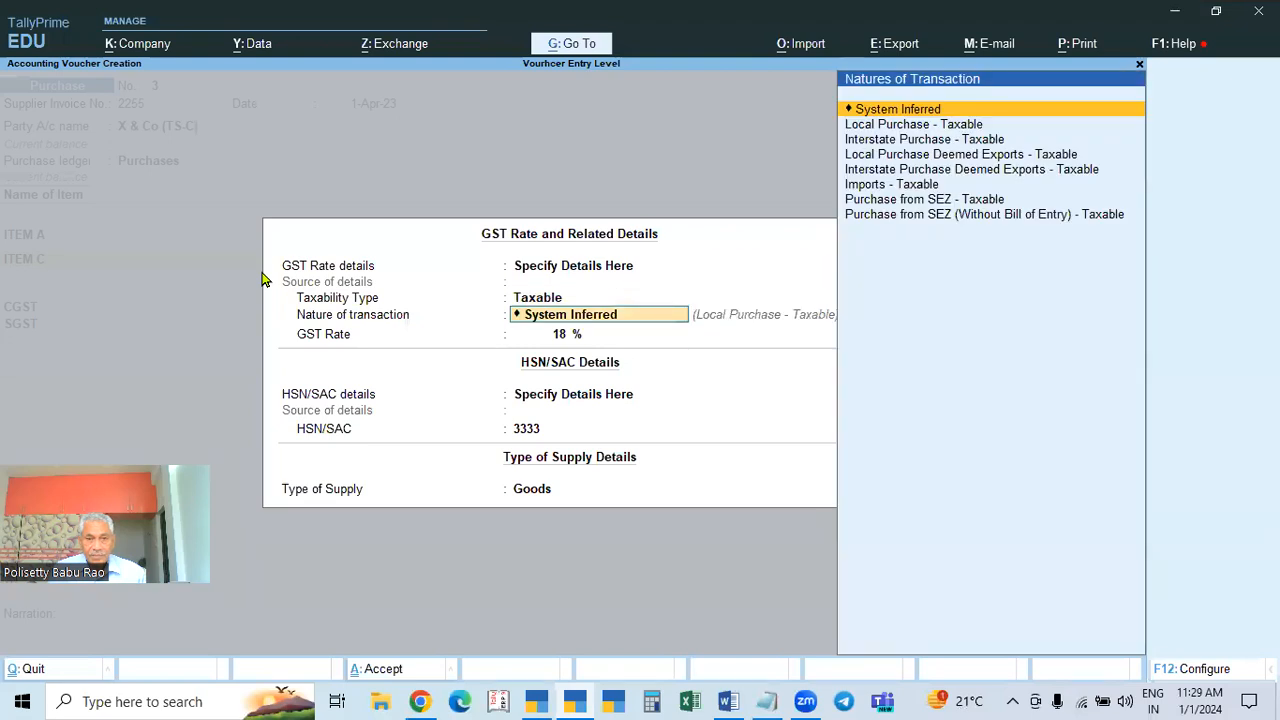
{"action": "key", "text": "Return"}
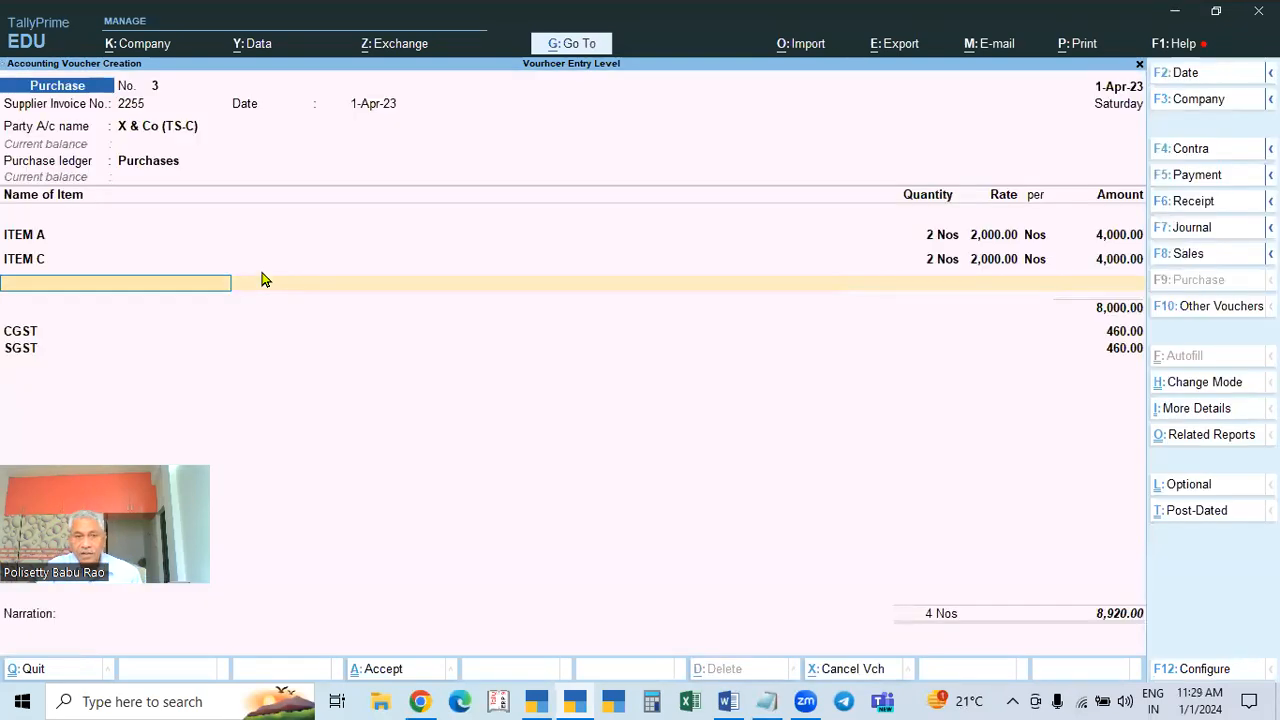
Open ITEM C's stock item master from its voucher line and review its HSN/SAC and GST rate settings without changes
{"action": "left_click", "coordinate": [30, 258]}
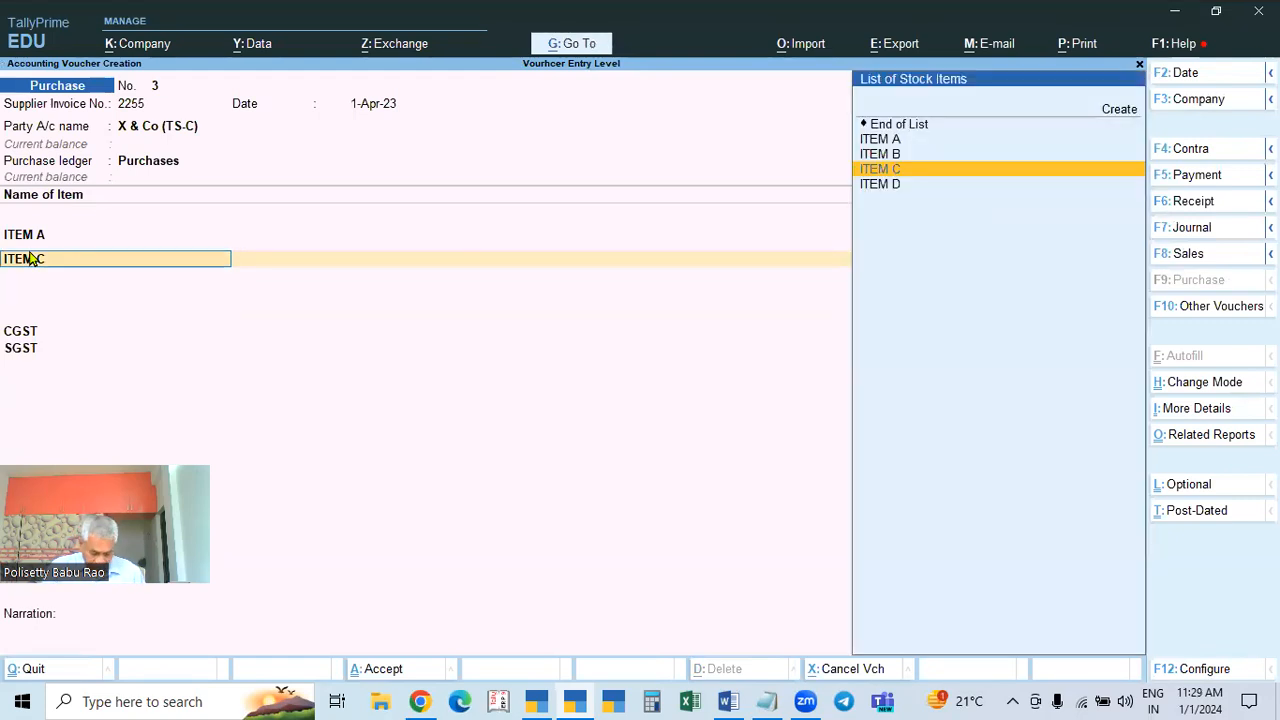
{"action": "key", "text": "ctrl+Return"}
{"action": "key", "text": "Return"}
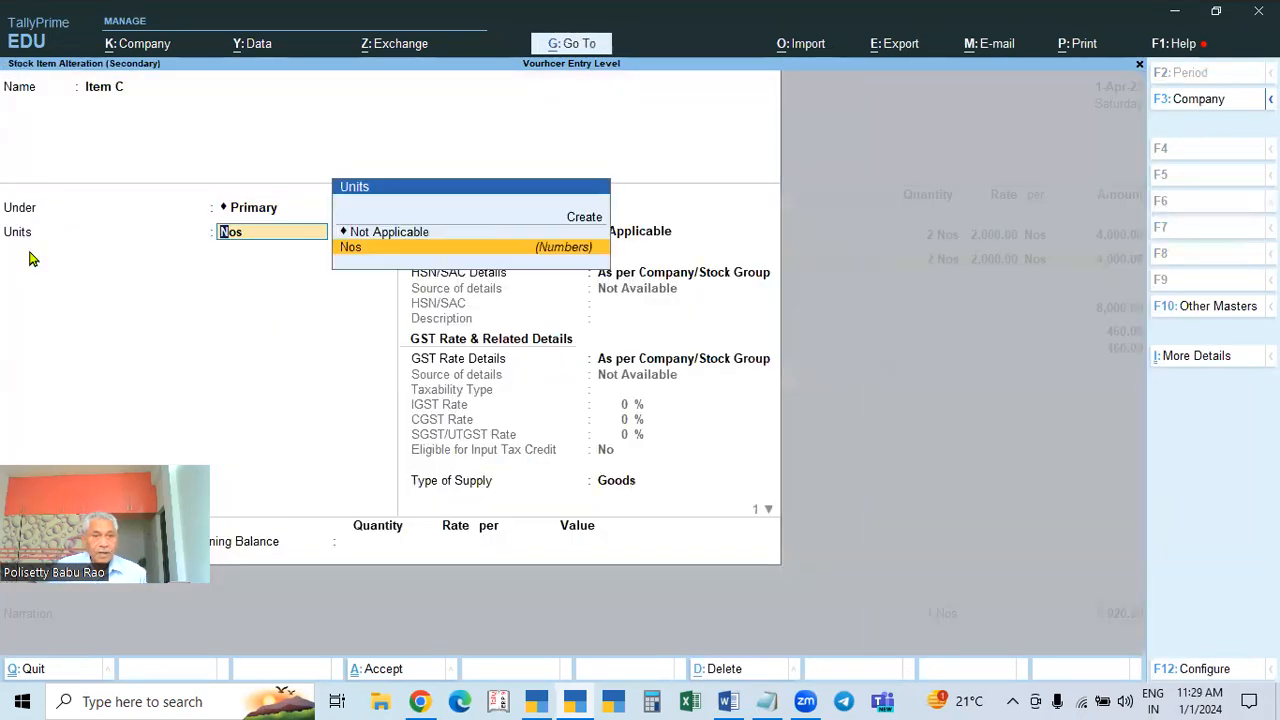
{"action": "key", "text": "Return"}
{"action": "key", "text": "Return"}
{"action": "key", "text": "Return"}
{"action": "key", "text": "Return"}
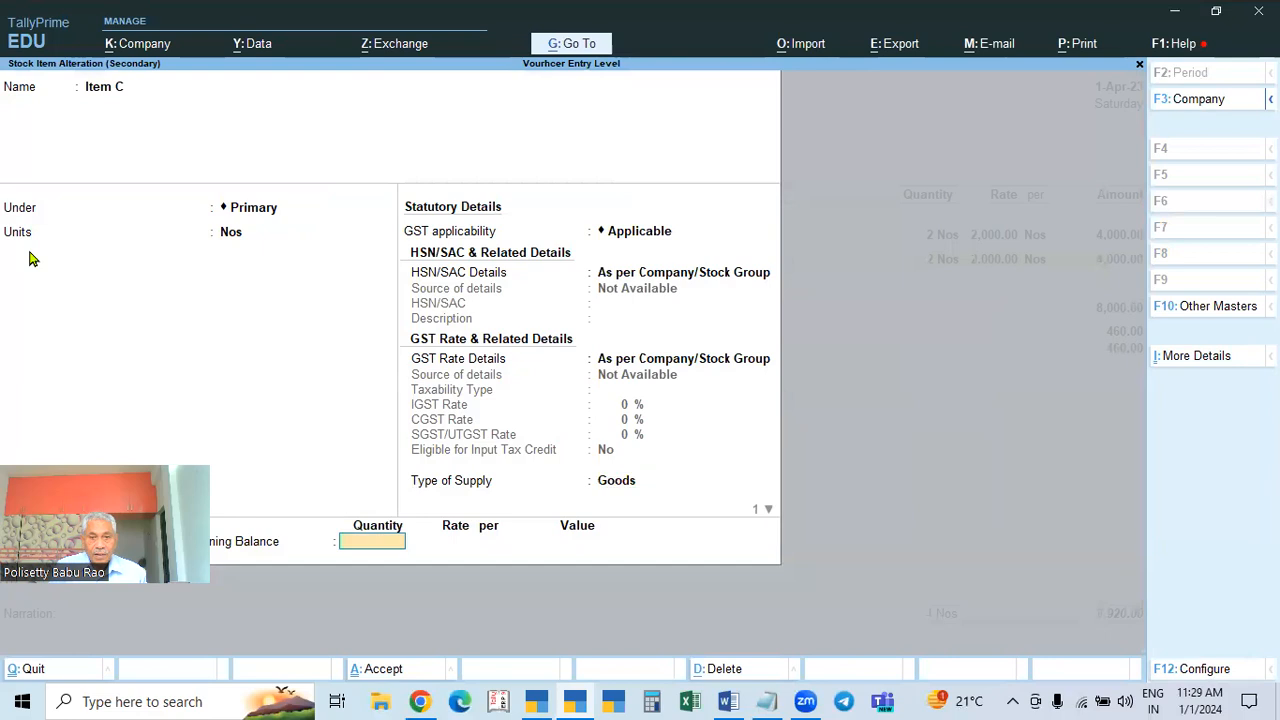
{"action": "key", "text": "Return"}
{"action": "key", "text": "Return"}
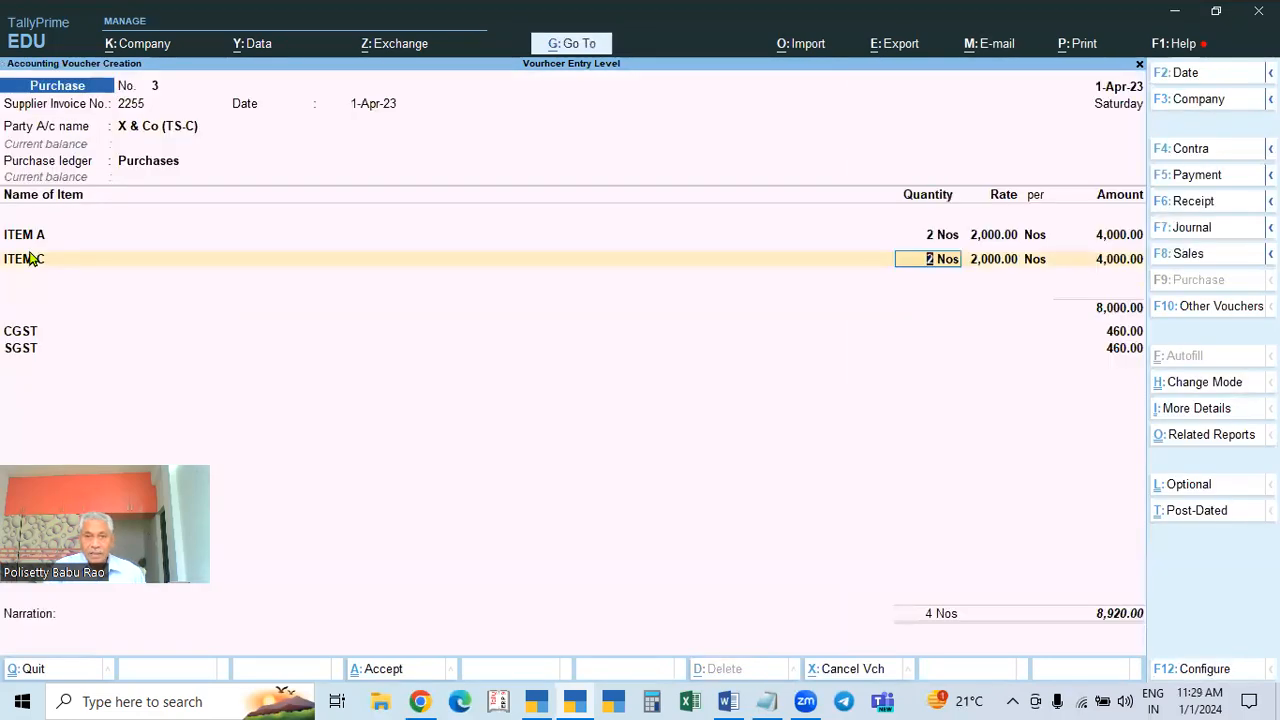
Review ITEM A's GST rate, HSN/SAC and type of supply details from its voucher line without changes
{"action": "left_click", "coordinate": [25, 238]}
{"action": "key", "text": "Return"}
{"action": "key", "text": "Return"}
{"action": "key", "text": "Return"}
{"action": "key", "text": "Return"}
{"action": "key", "text": "Return"}
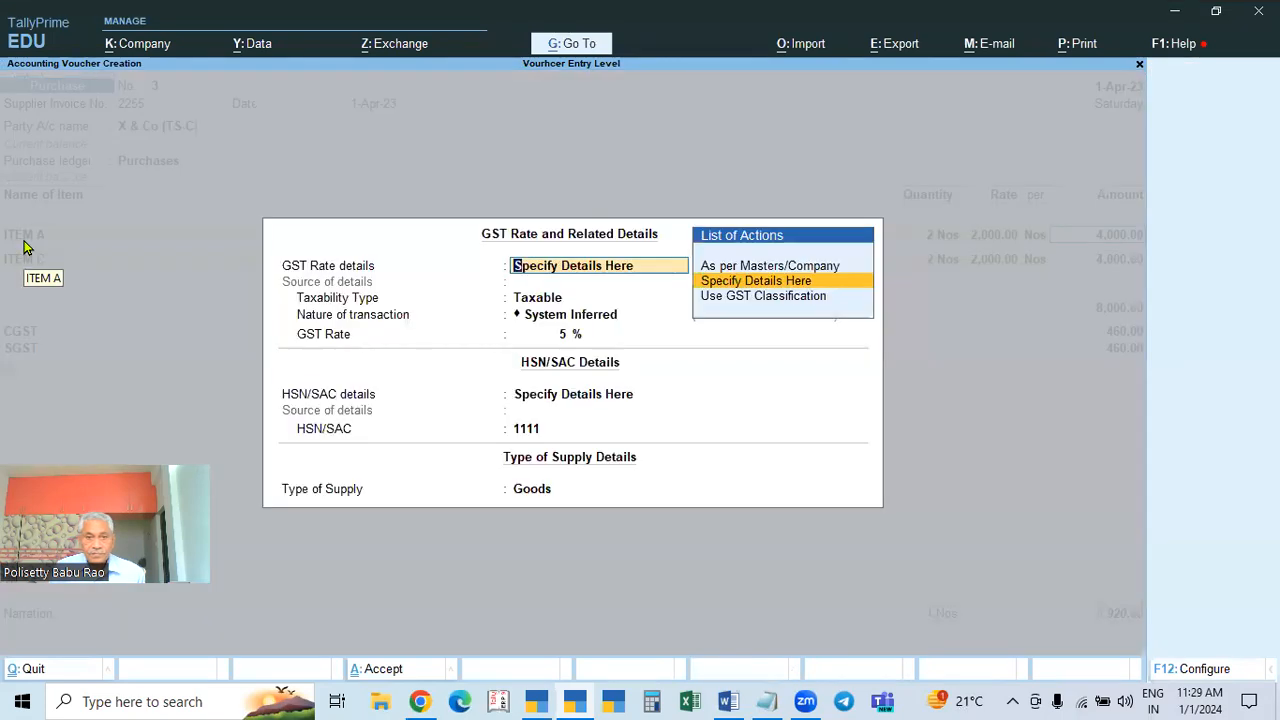
{"action": "key", "text": "Return"}
{"action": "key", "text": "Return"}
{"action": "key", "text": "Return"}
{"action": "key", "text": "Return"}
{"action": "key", "text": "Return"}
{"action": "key", "text": "Return"}
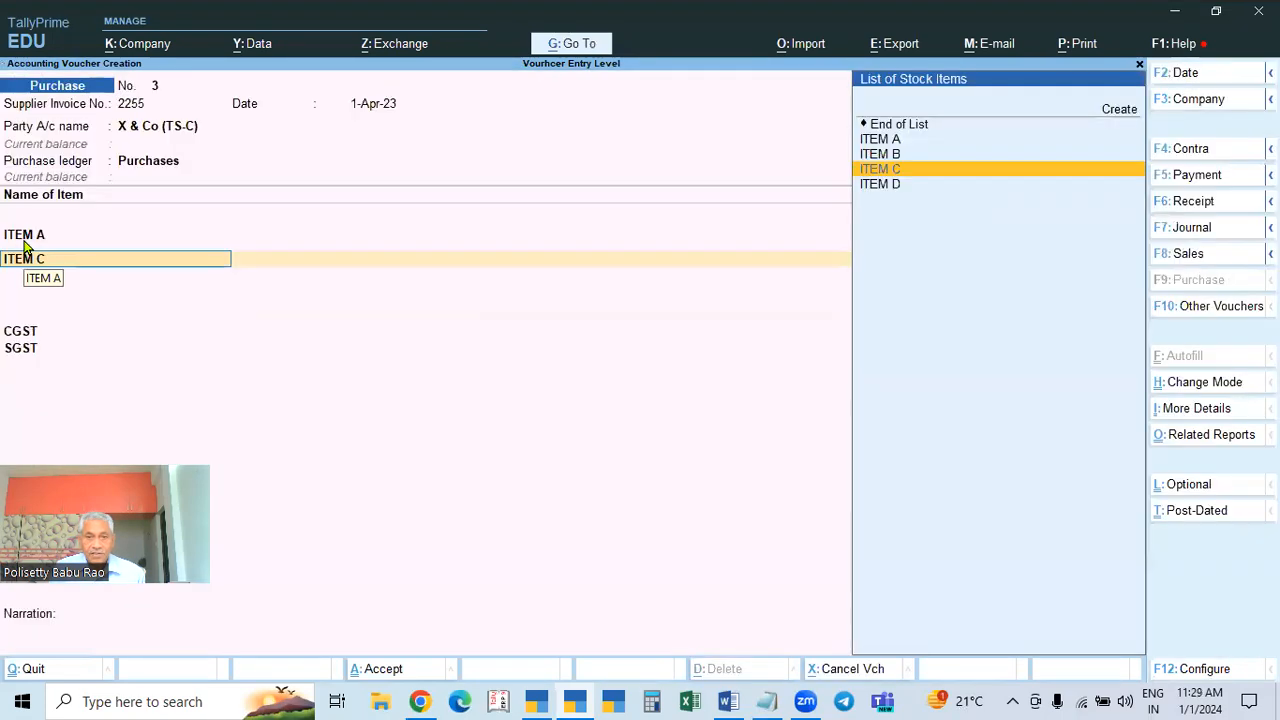
Check ITEM C's GST rate, HSN/SAC and type of supply details once more, leaving every value as it is
{"action": "key", "text": "Return"}
{"action": "key", "text": "Return"}
{"action": "key", "text": "Return"}
{"action": "key", "text": "Return"}
{"action": "key", "text": "Return"}
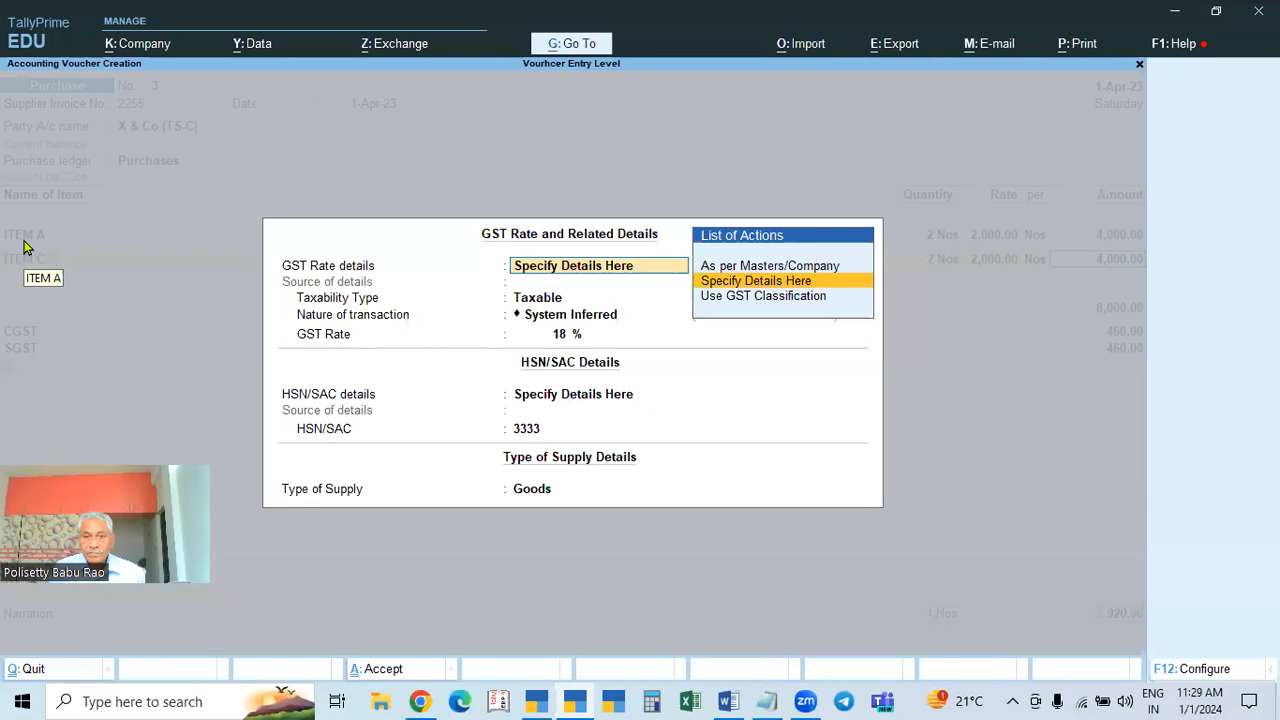
{"action": "key", "text": "Return"}
{"action": "key", "text": "Return"}
{"action": "key", "text": "Return"}
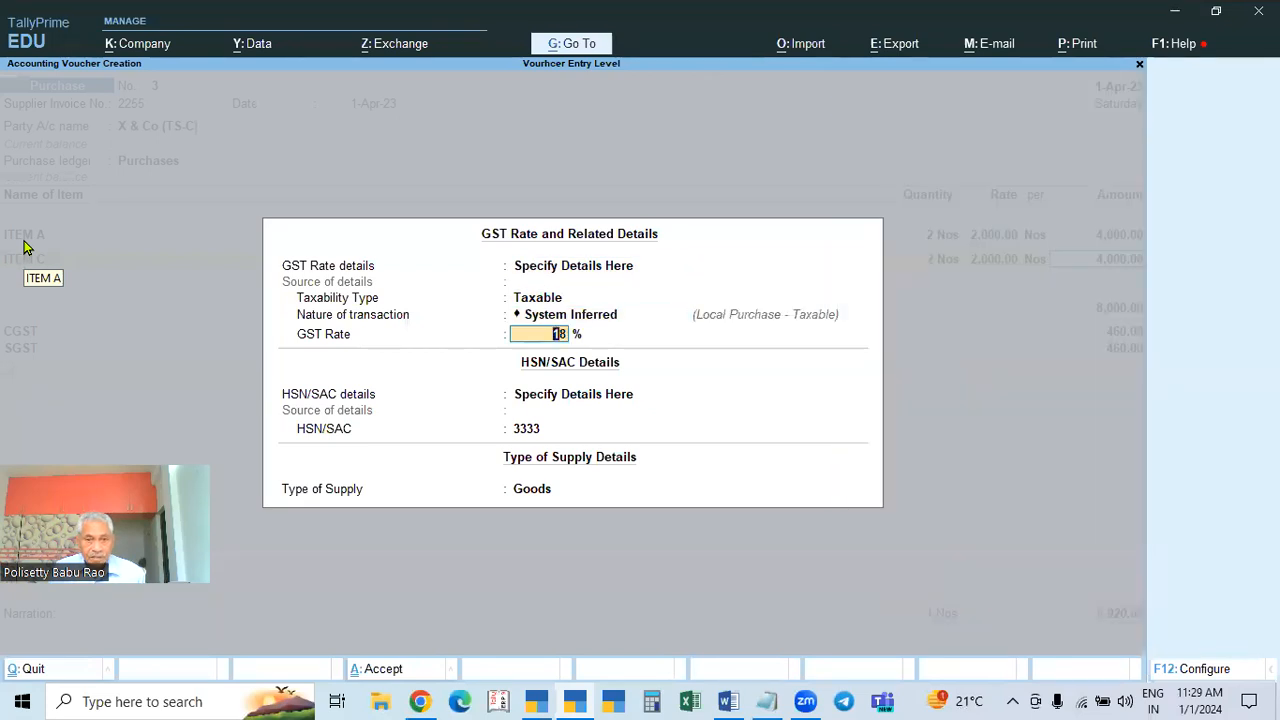
{"action": "key", "text": "Return"}
{"action": "key", "text": "BackSpace"}
{"action": "key", "text": "Return"}
{"action": "key", "text": "Return"}
{"action": "key", "text": "Return"}
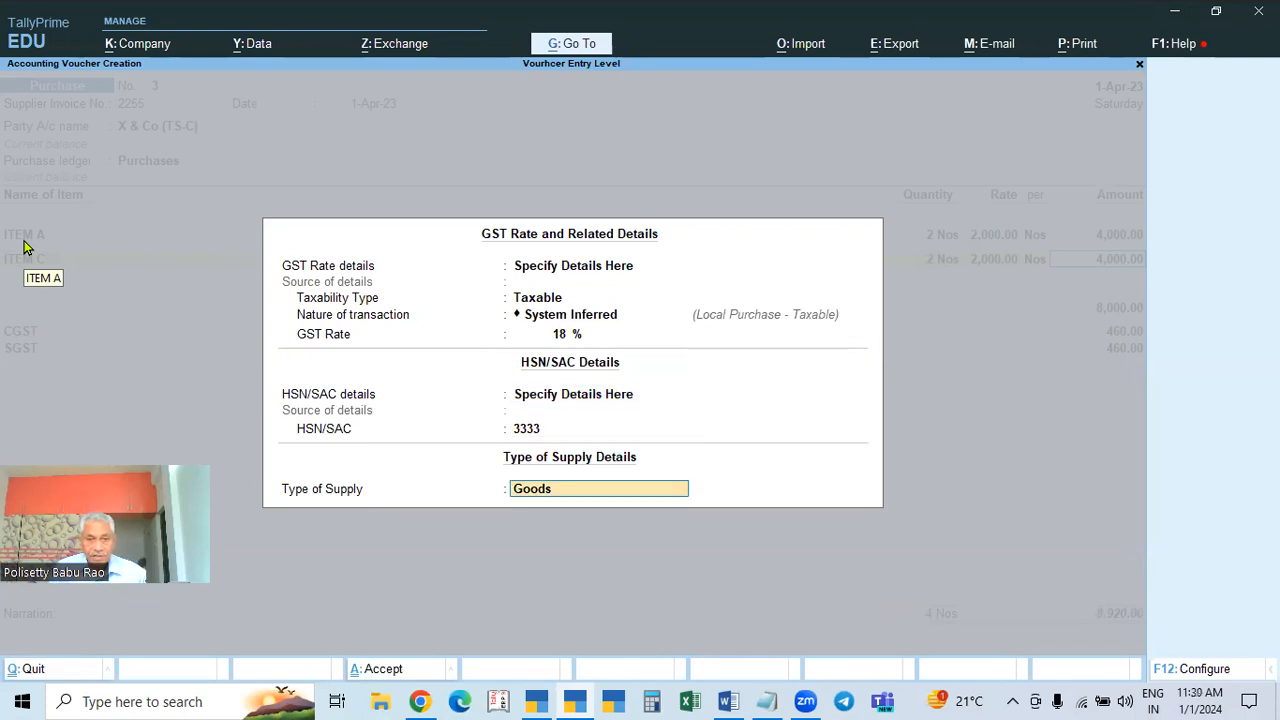
{"action": "key", "text": "Return"}
{"action": "key", "text": "Return"}
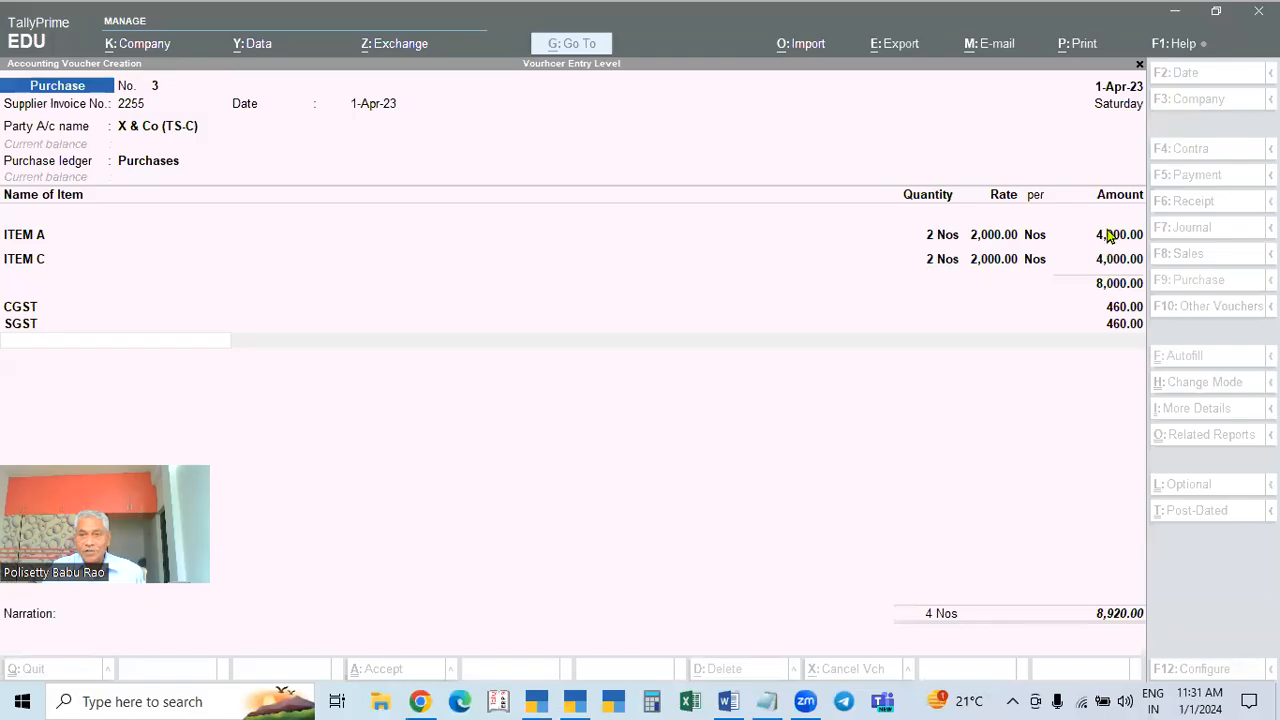
In Calculator, compute half of the 5% GST on ITEM A's amount of 4,000
{"action": "left_click", "coordinate": [1111, 236]}
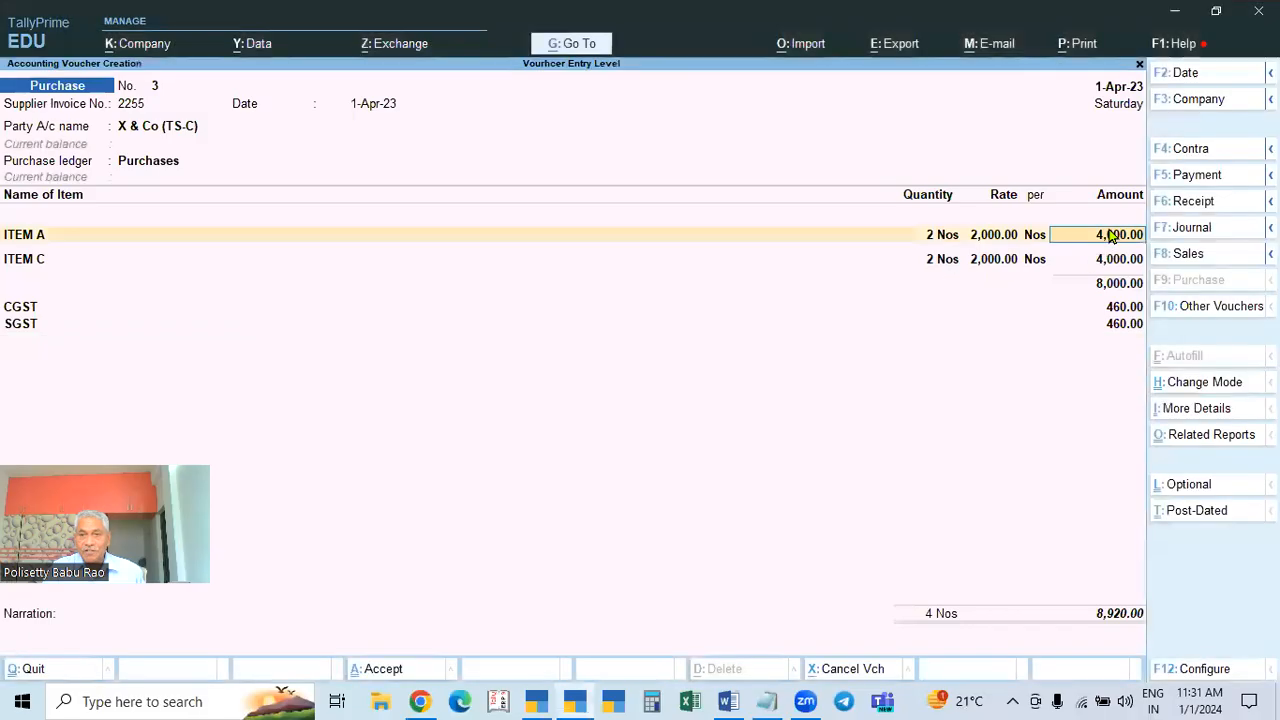
{"action": "left_click", "coordinate": [652, 701]}
{"action": "key", "text": "asterisk"}
{"action": "type", "text": "5"}
{"action": "key", "text": "percent"}
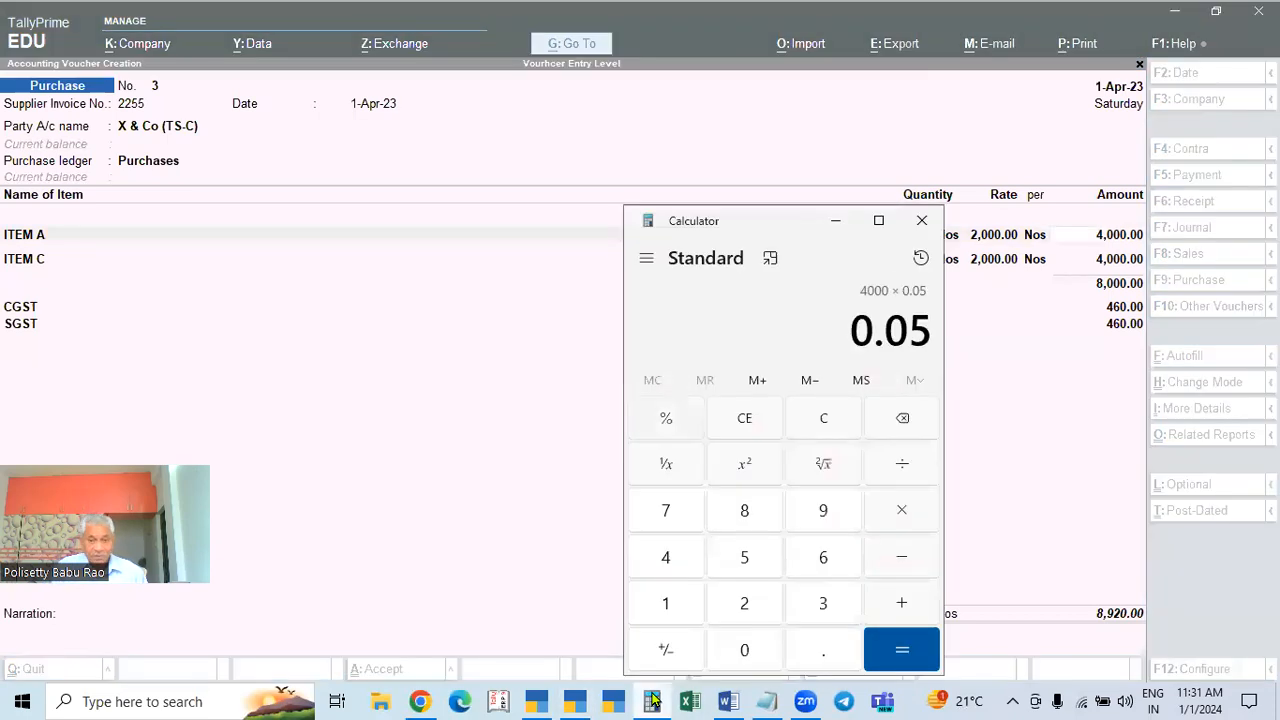
{"action": "key", "text": "Return"}
{"action": "key", "text": "slash"}
{"action": "type", "text": "2"}
{"action": "key", "text": "Return"}
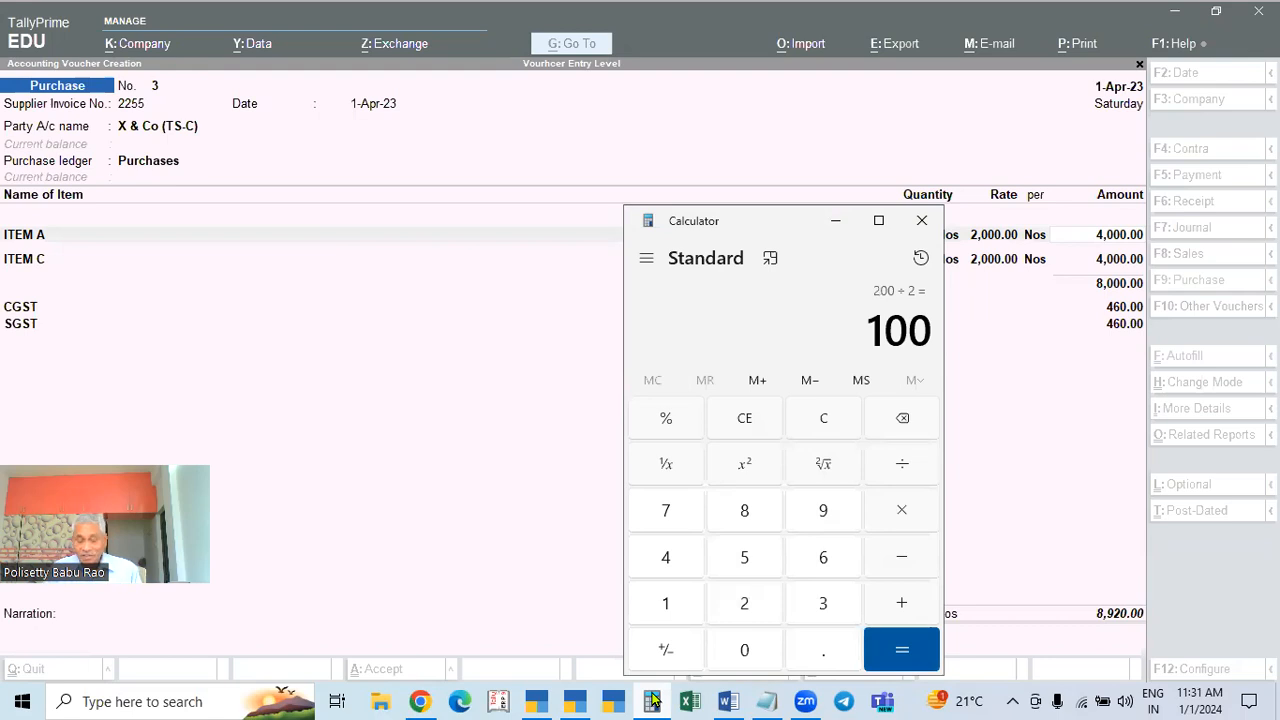
Compute half of the 18% GST on ITEM C's amount of 4,000, add ITEM A's share, and close Calculator
{"action": "key", "text": "Escape"}
{"action": "type", "text": "4,"}
{"action": "type", "text": "0*18%"}
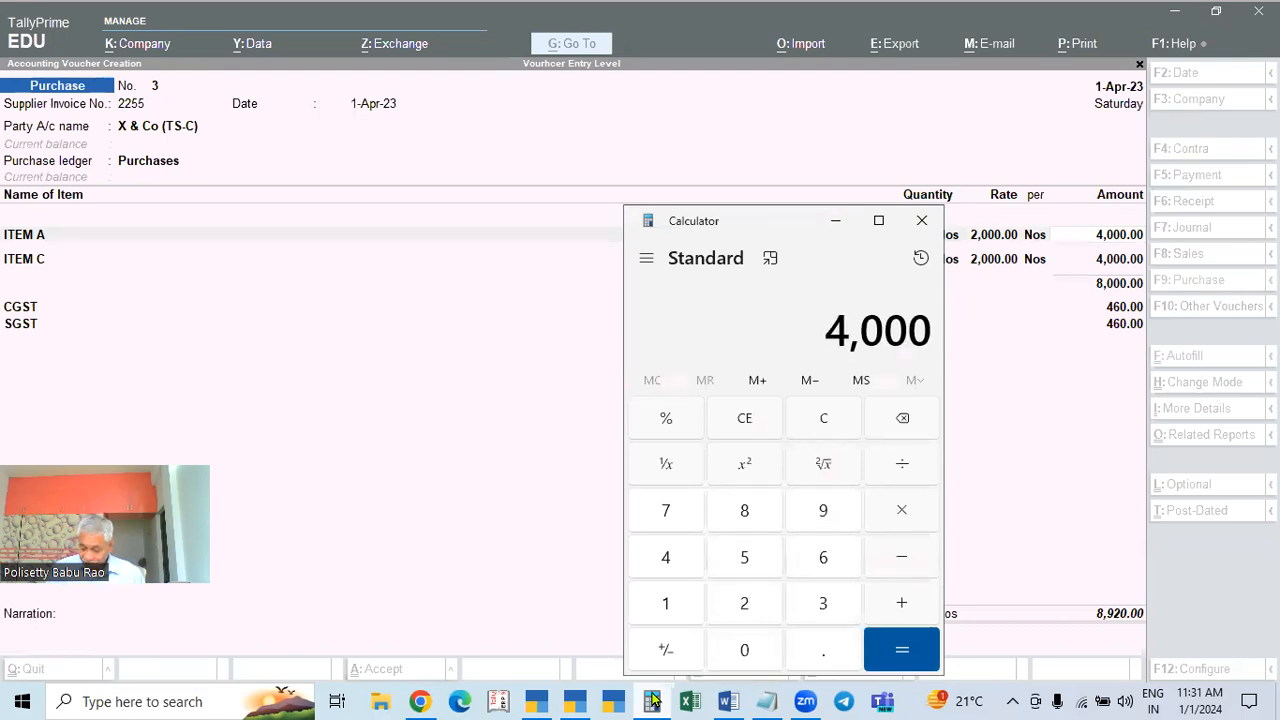
{"action": "key", "text": "Return"}
{"action": "type", "text": "/2"}
{"action": "key", "text": "Return"}
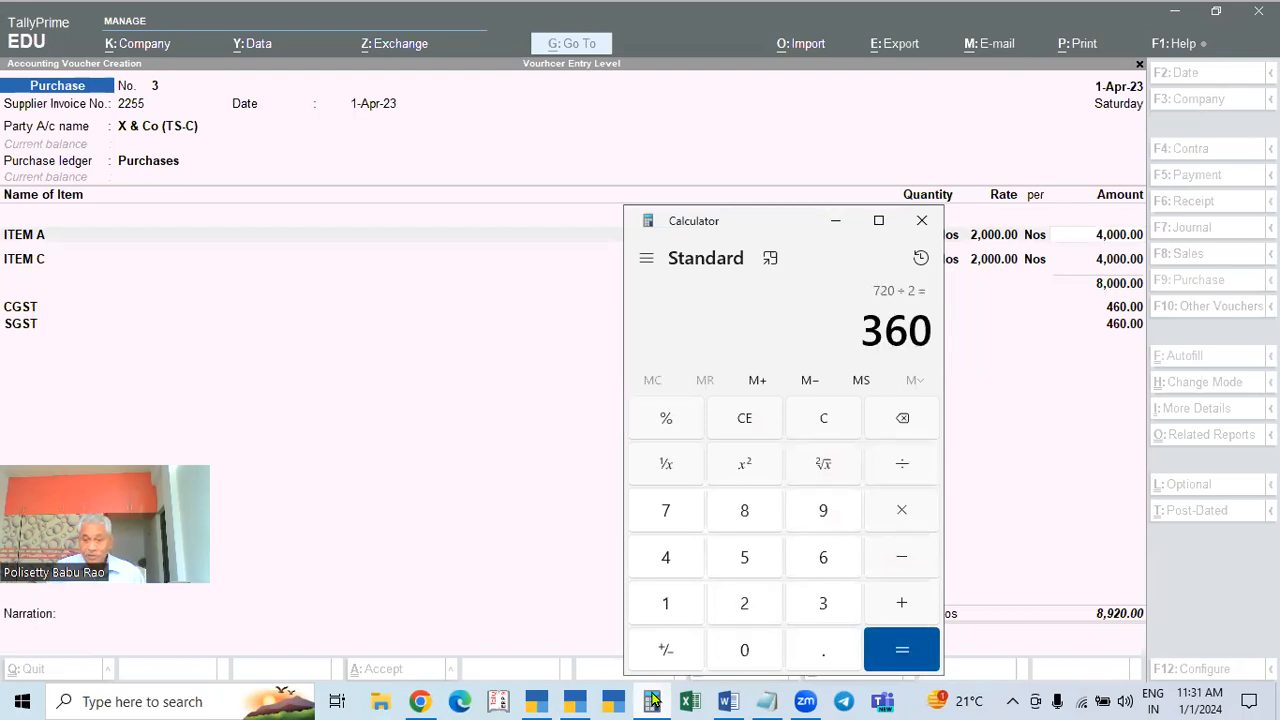
{"action": "type", "text": "+160"}
{"action": "key", "text": "Return"}
{"action": "left_click", "coordinate": [921, 220]}
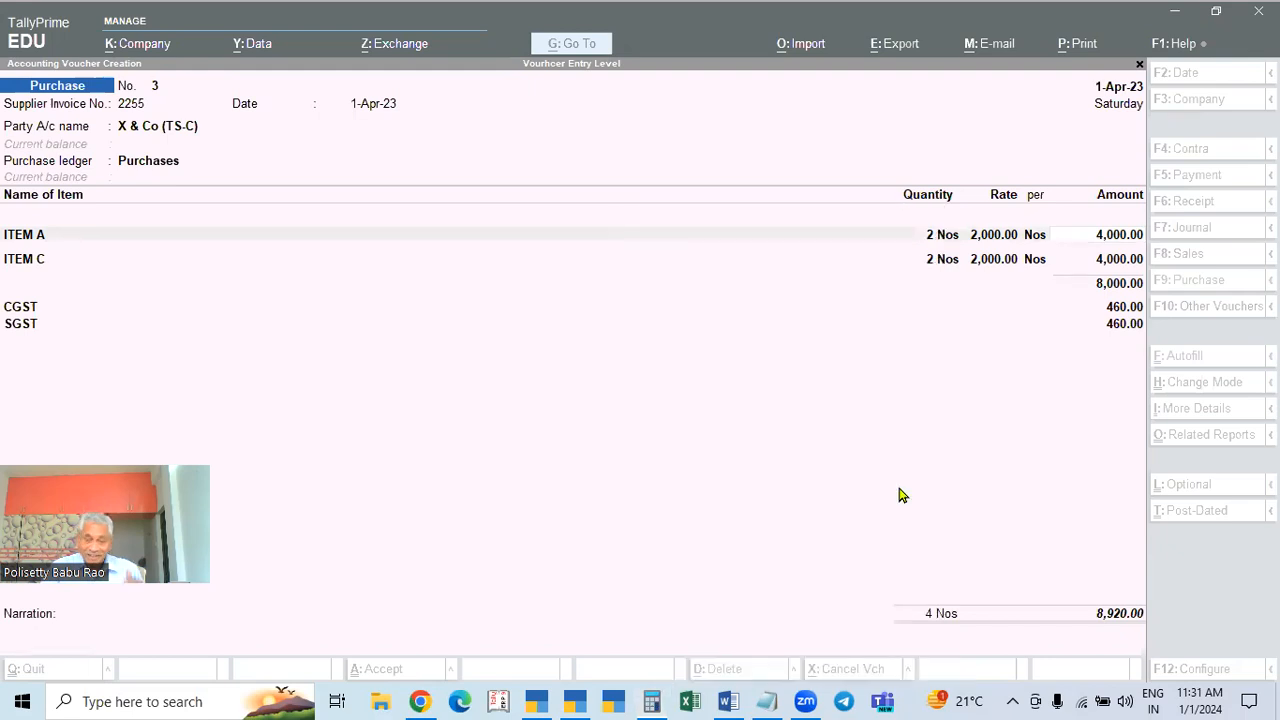
Record the party's full bill amount of 8,920.00 as a New Ref, leave the narration blank, and save the purchase voucher
{"action": "left_click", "coordinate": [1131, 323]}
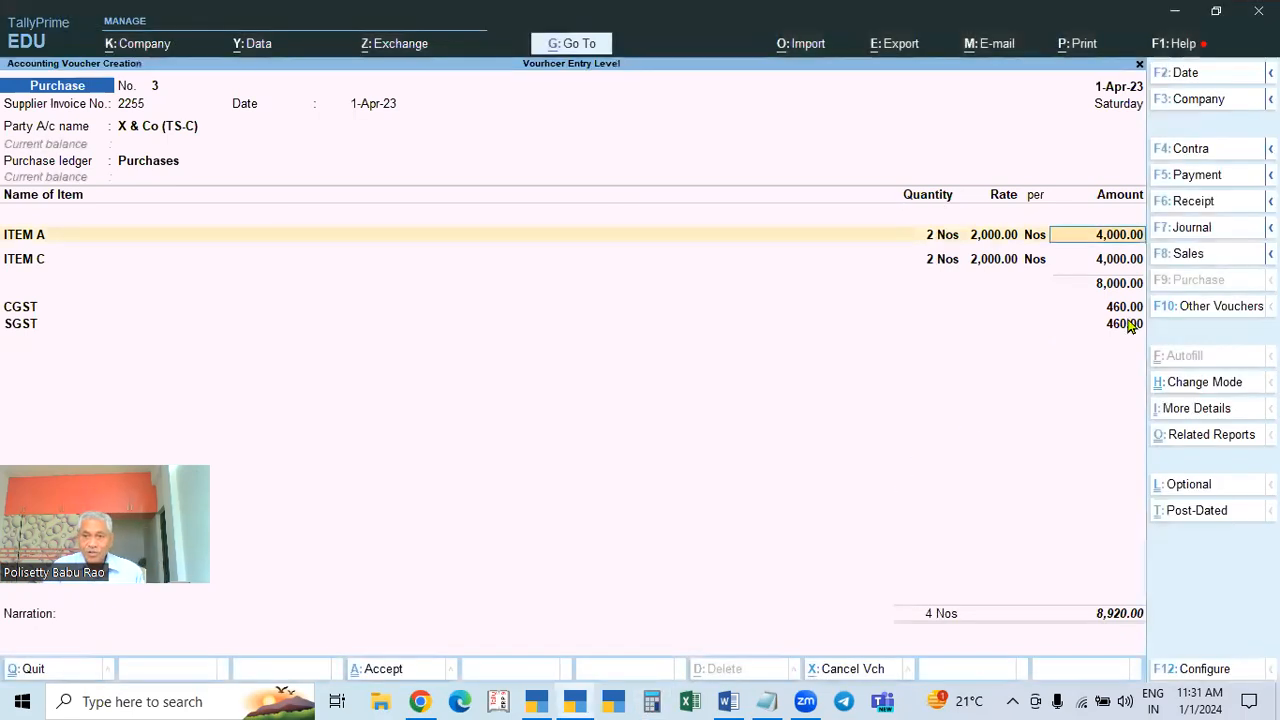
{"action": "key", "text": "Return"}
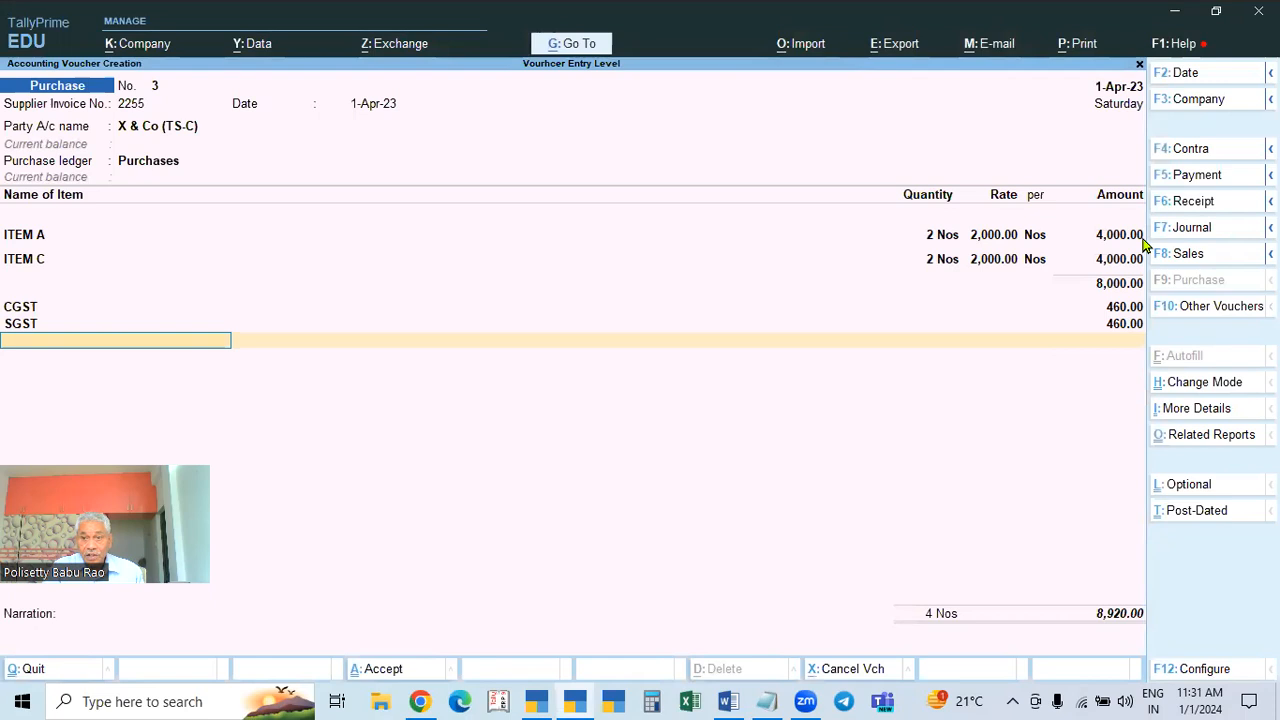
{"action": "key", "text": "Return"}
{"action": "key", "text": "Return"}
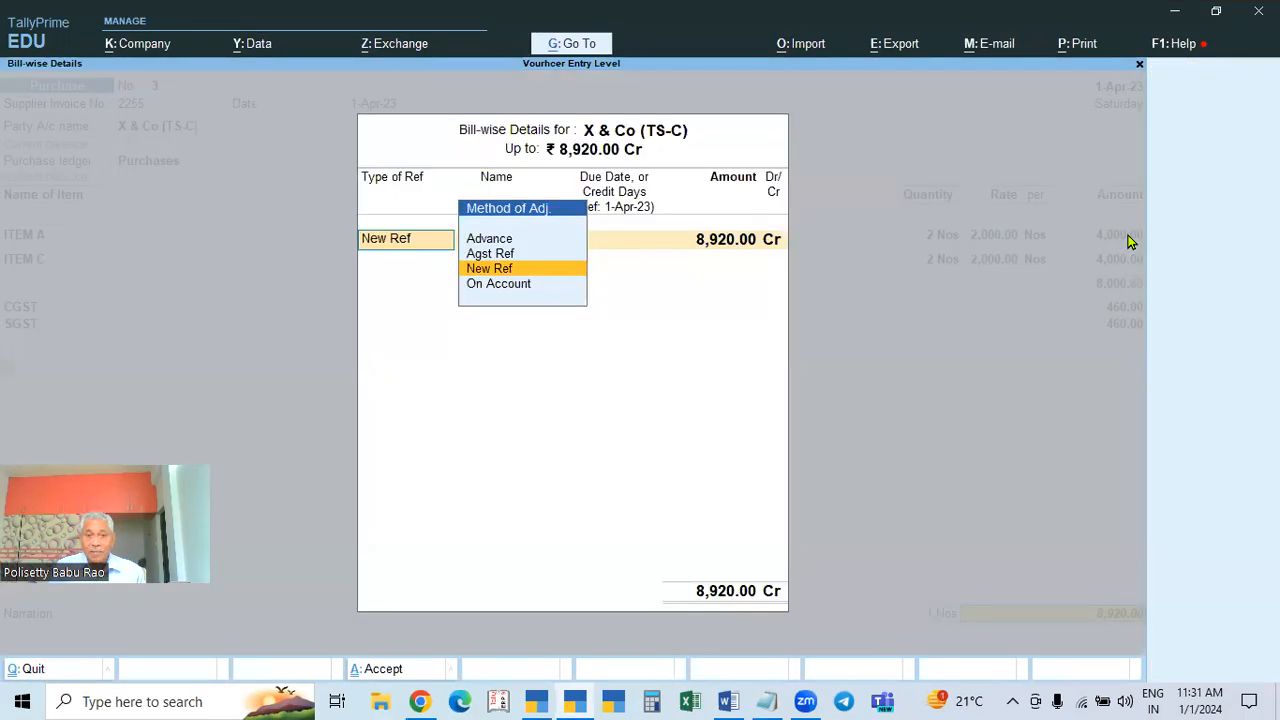
{"action": "key", "text": "Return"}
{"action": "key", "text": "Return"}
{"action": "key", "text": "Return"}
{"action": "key", "text": "Return"}
{"action": "key", "text": "Return"}
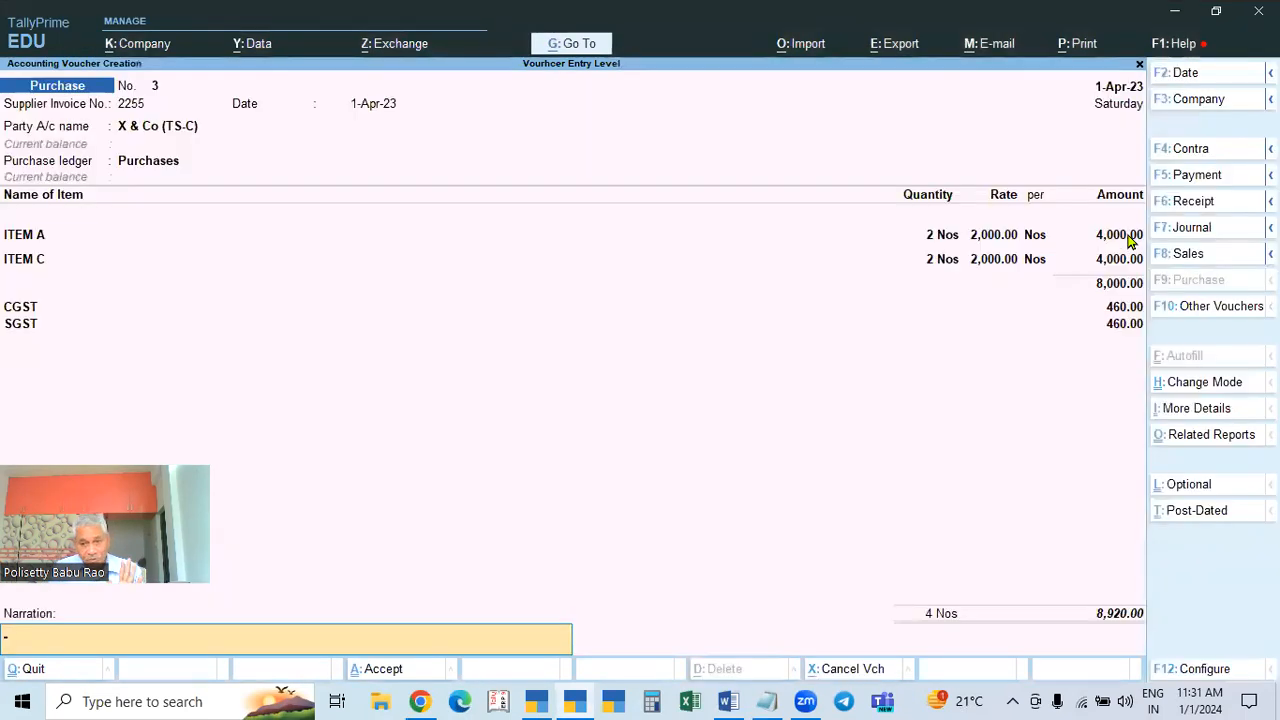
{"action": "key", "text": "Return"}
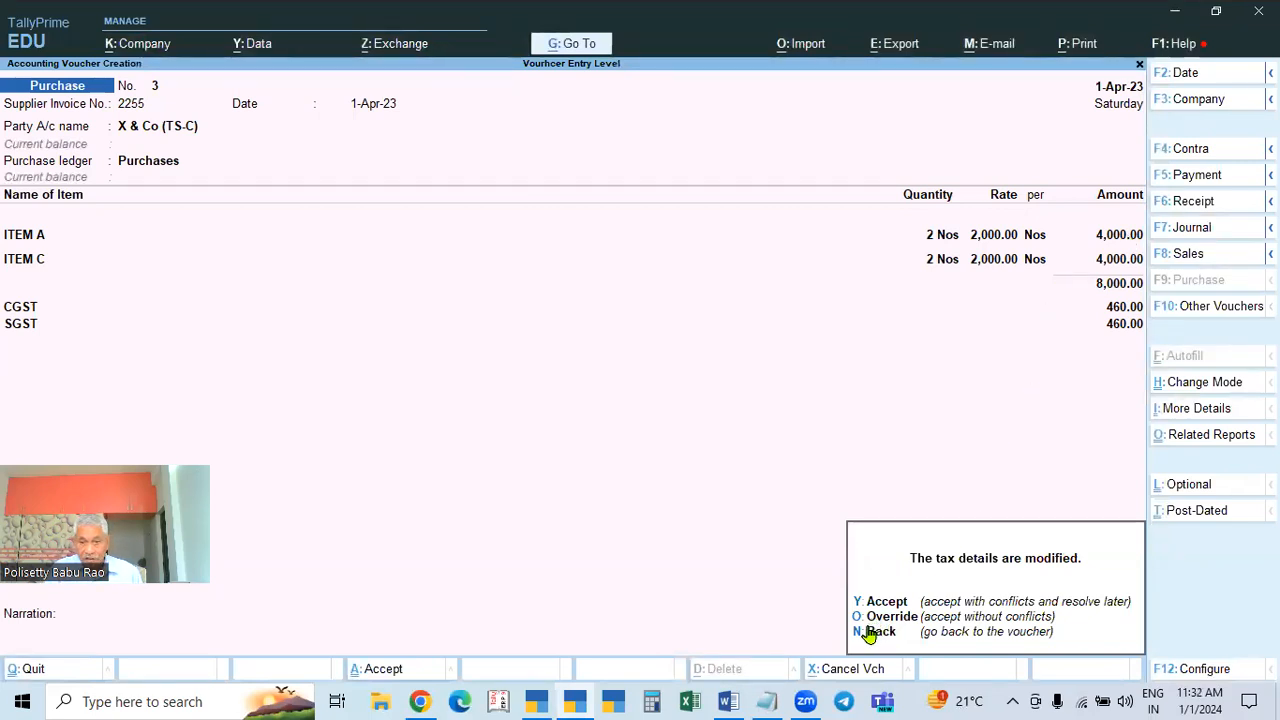
{"action": "left_click", "coordinate": [933, 630]}
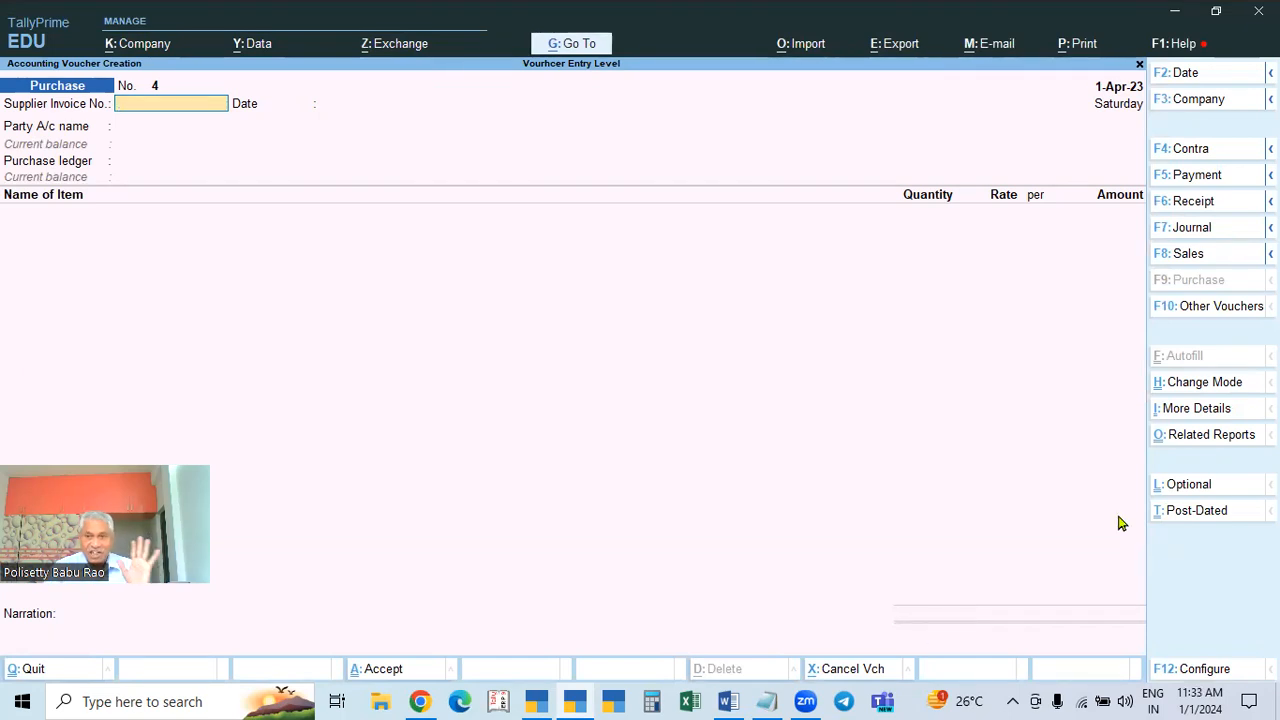
Switch the new purchase voucher to Accounting Invoice mode, with supplier invoice number 6644, dated 1-Apr-23, and Cash as the party
{"action": "left_click", "coordinate": [1195, 384]}
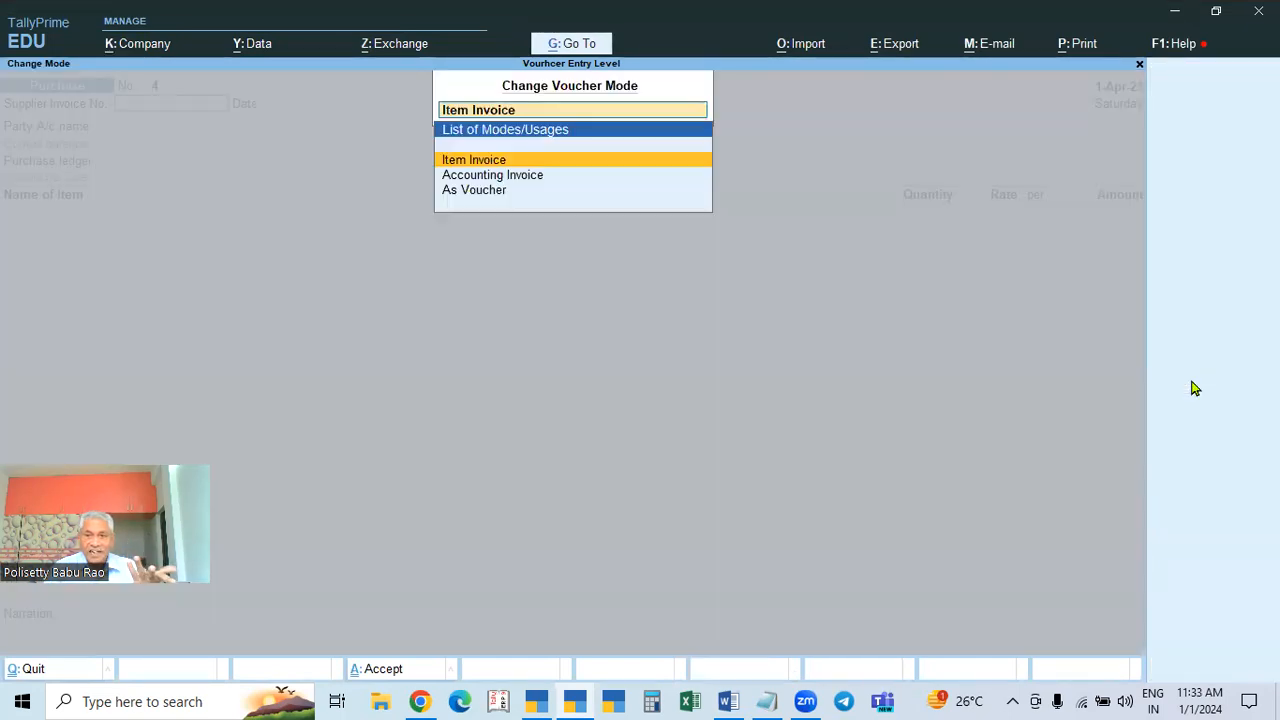
{"action": "left_click", "coordinate": [522, 177]}
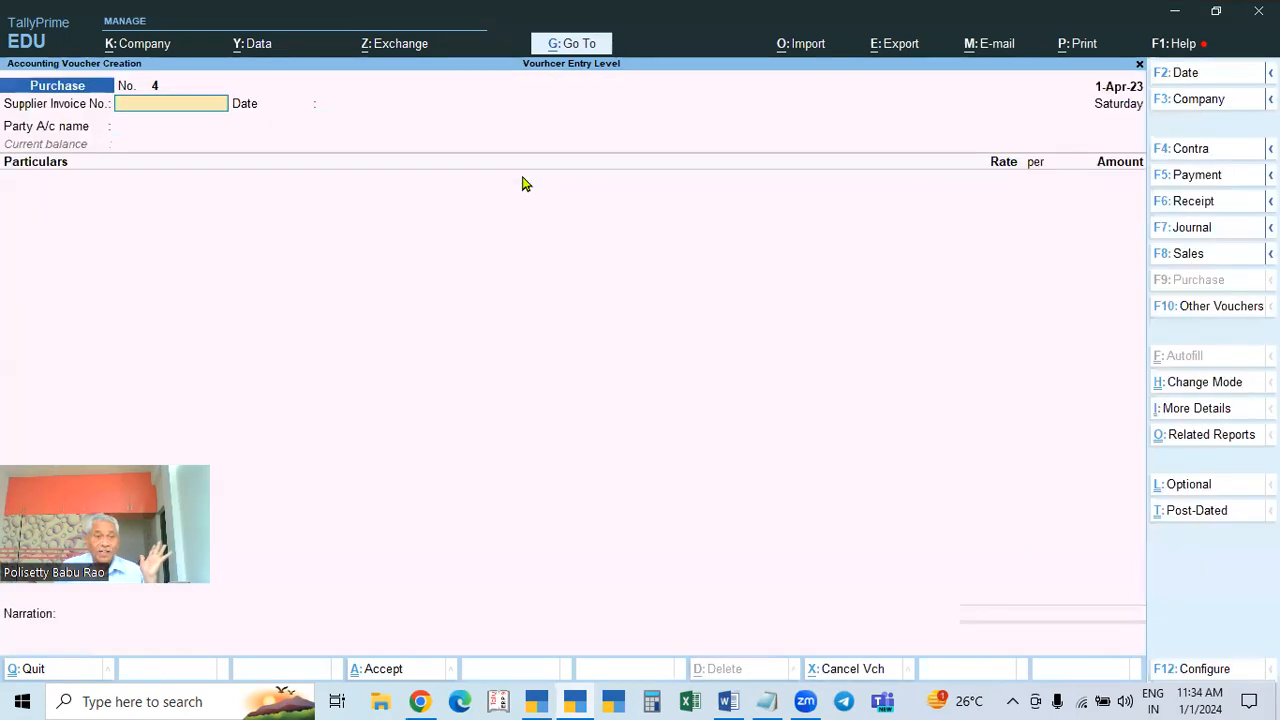
{"action": "type", "text": "6644"}
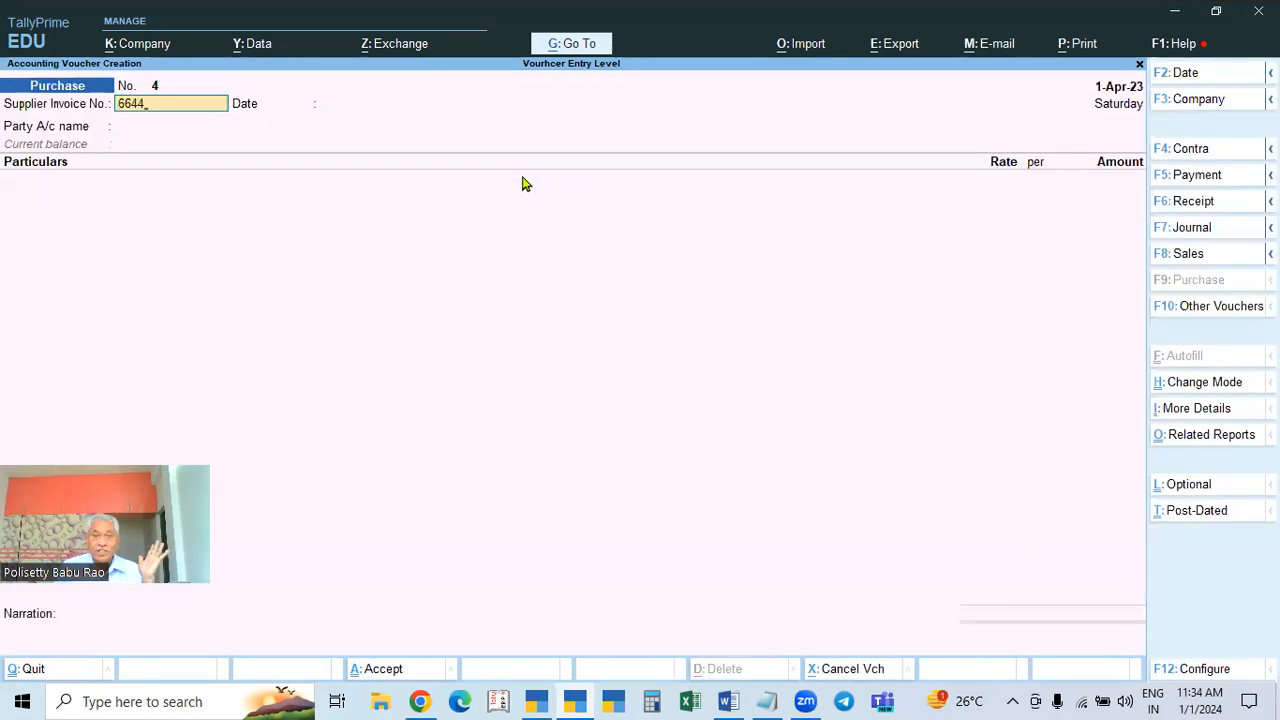
{"action": "key", "text": "Return"}
{"action": "key", "text": "Return"}
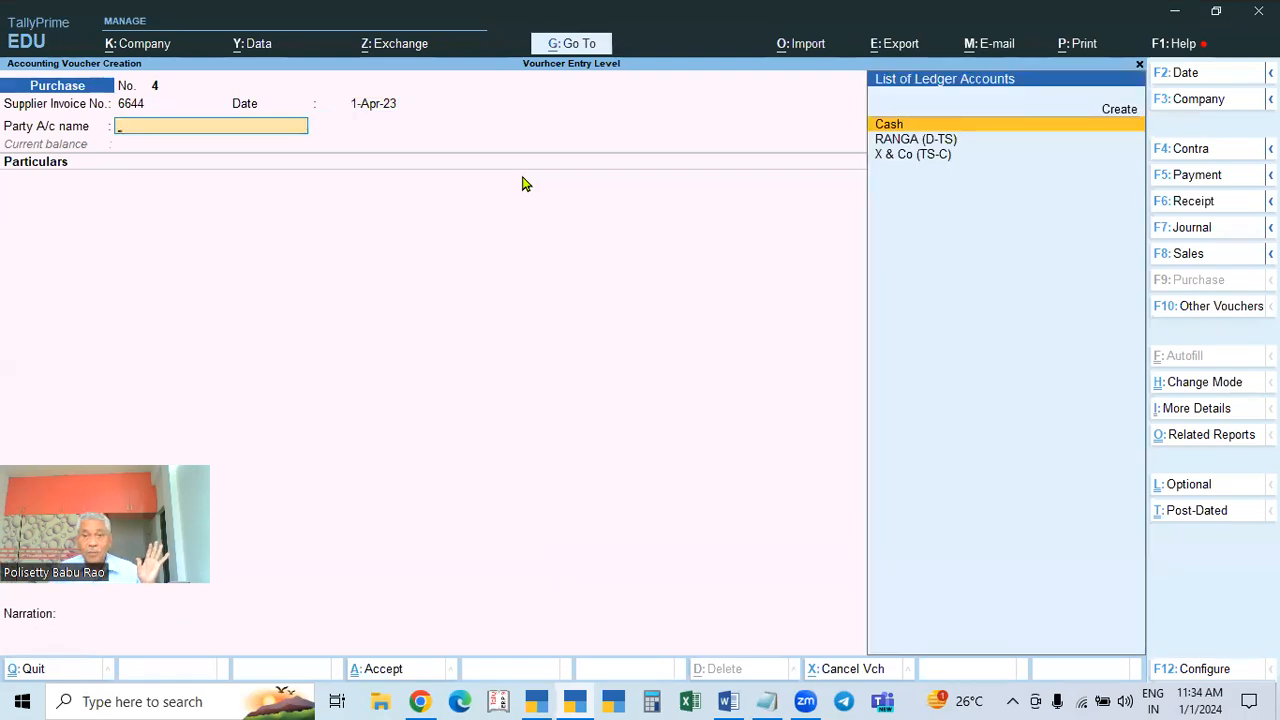
{"action": "key", "text": "Return"}
{"action": "key", "text": "ctrl+a"}
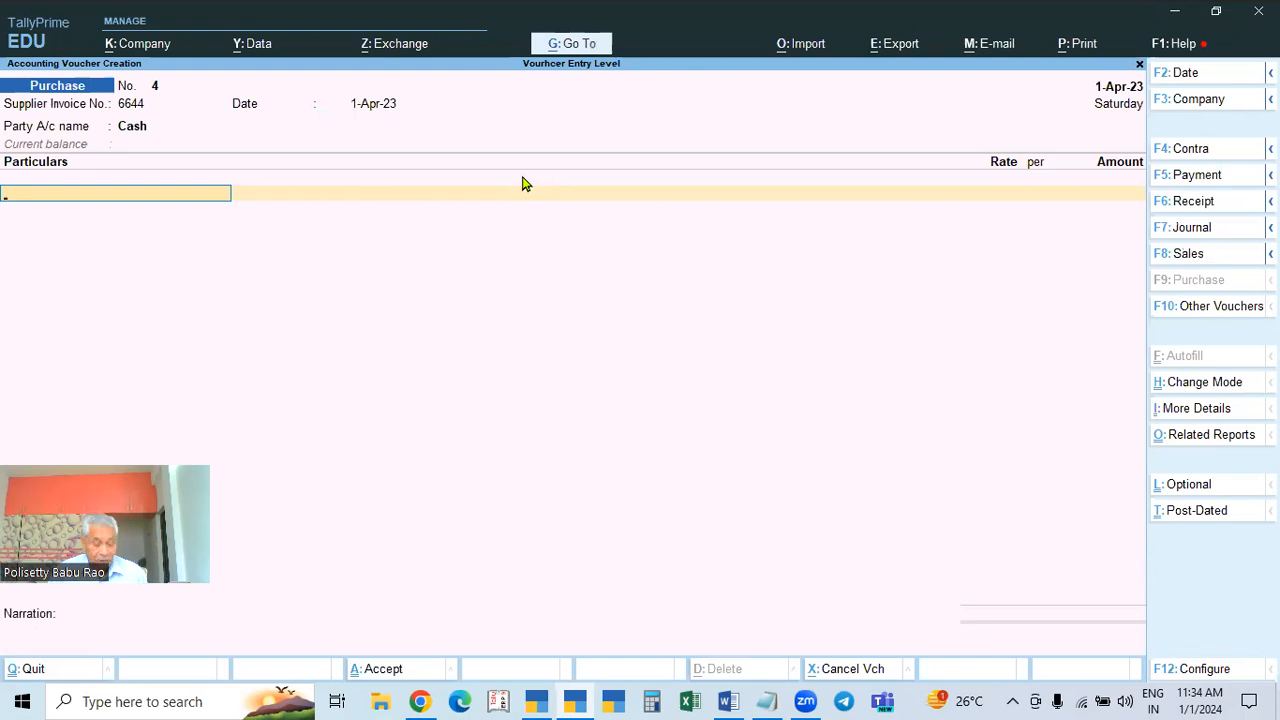
{"action": "key", "text": "alt+c"}
{"action": "type", "text": "STATI"}
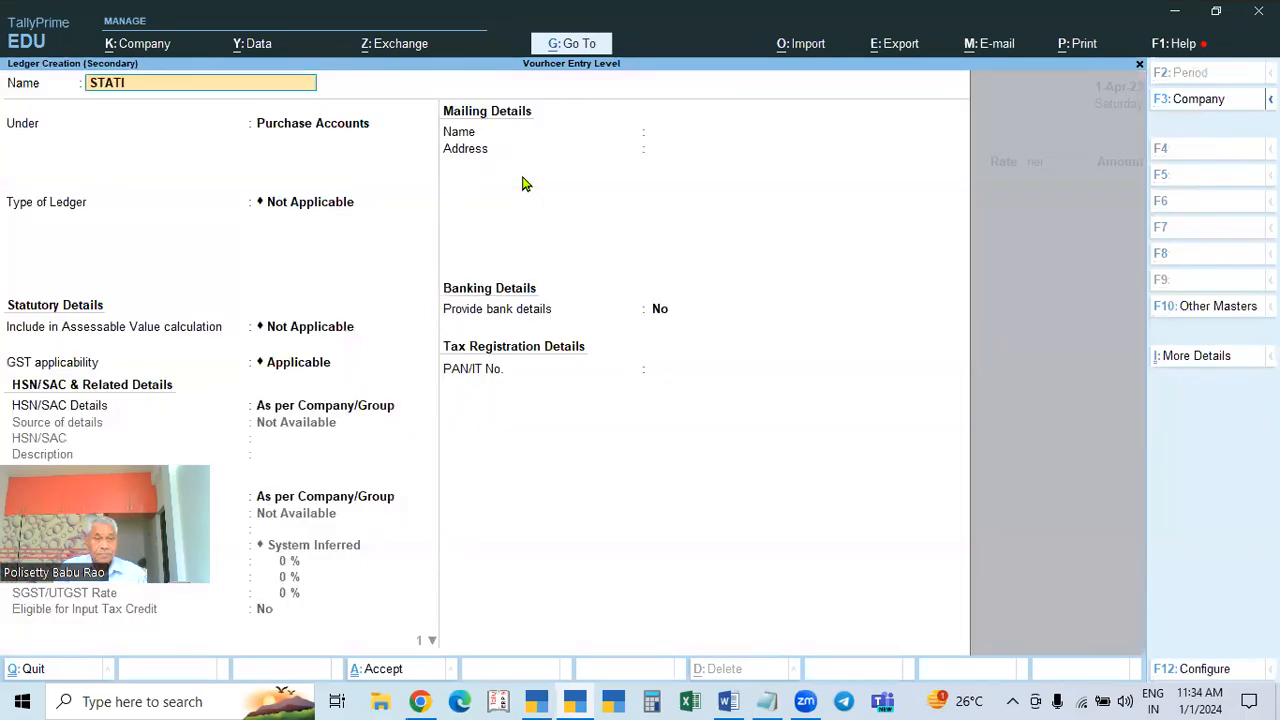
{"action": "type", "text": "ONERY EXP"}
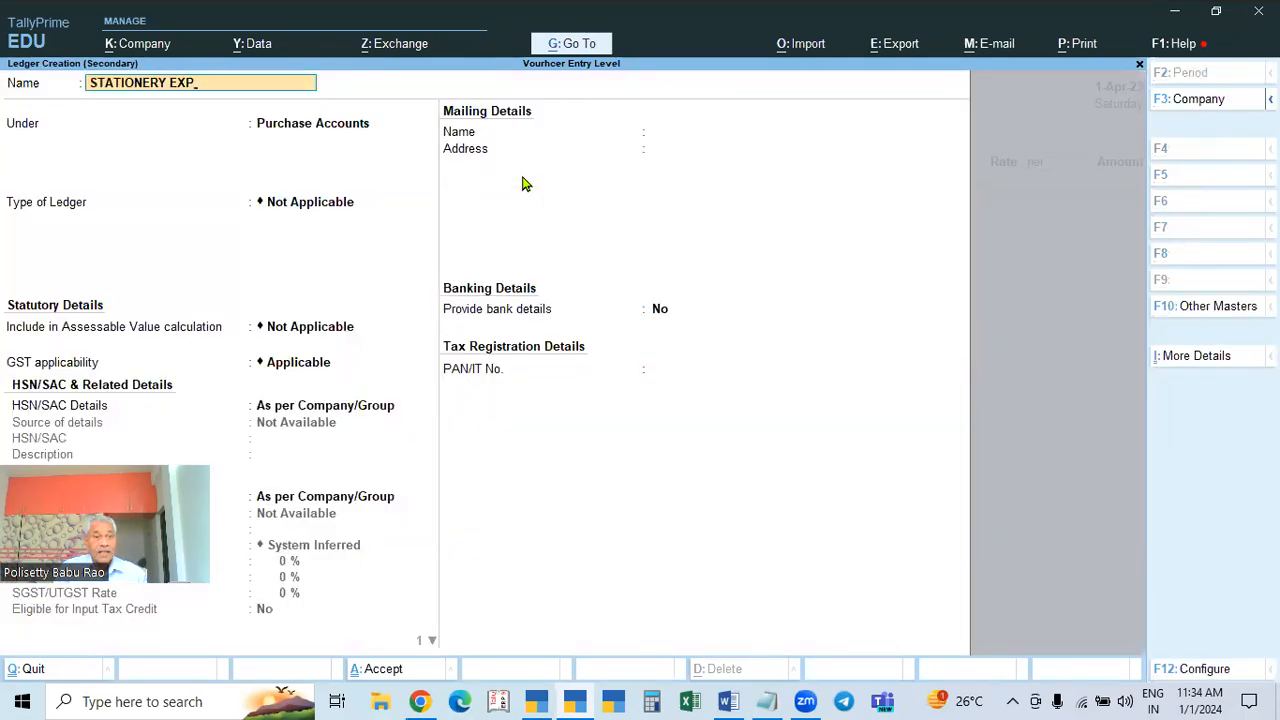
{"action": "key", "text": "Return"}
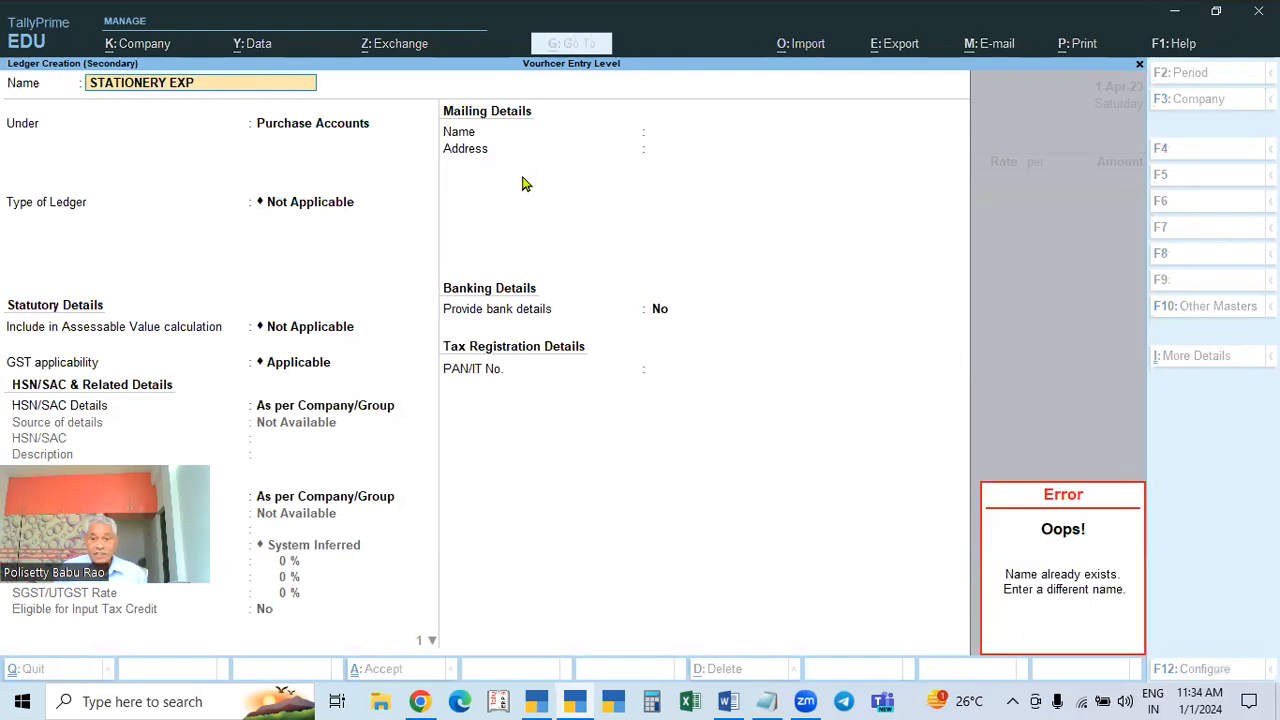
{"action": "key", "text": "Escape"}
{"action": "key", "text": "Escape"}
{"action": "key", "text": "Escape"}
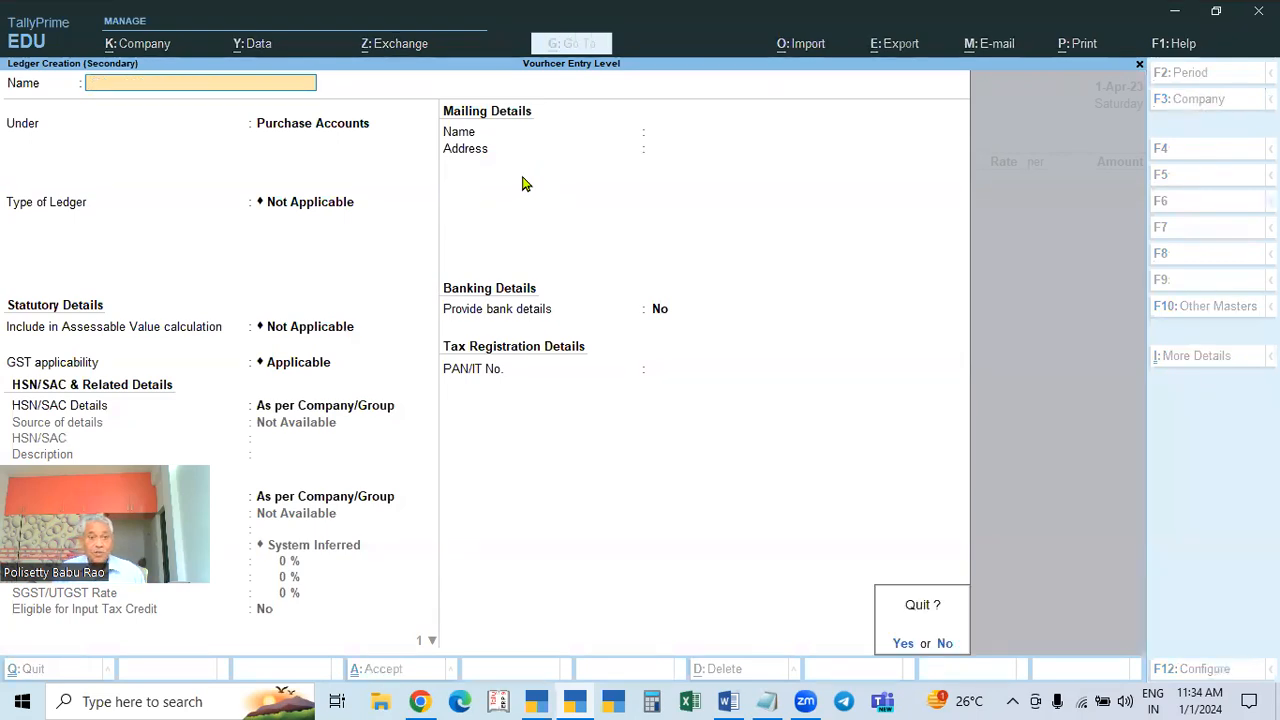
{"action": "type", "text": "y"}
Choose STATIONERY EXP as the ledger for the first particulars line of the purchase voucher
{"action": "type", "text": "STA"}
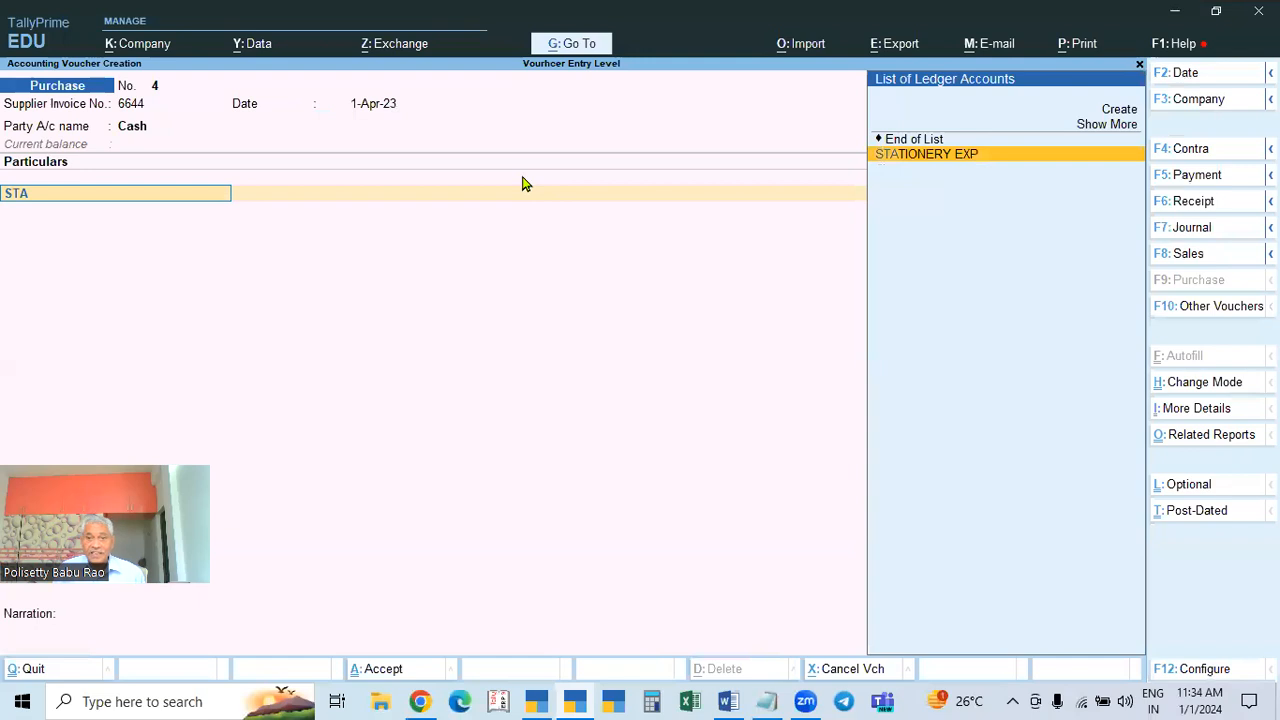
{"action": "key", "text": "Return"}
{"action": "key", "text": "BackSpace"}
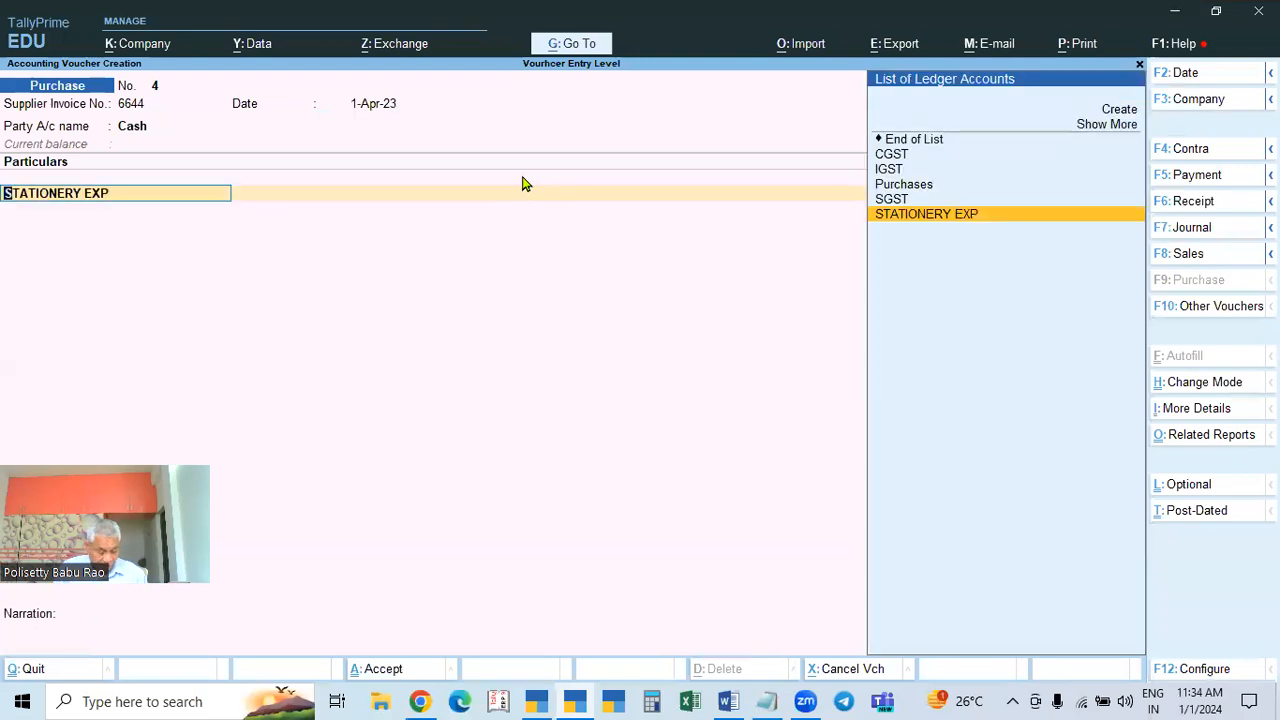
Open the STATIONERY EXP ledger master from the voucher, review its group and statutory details, and accept it
{"action": "key", "text": "ctrl+Return"}
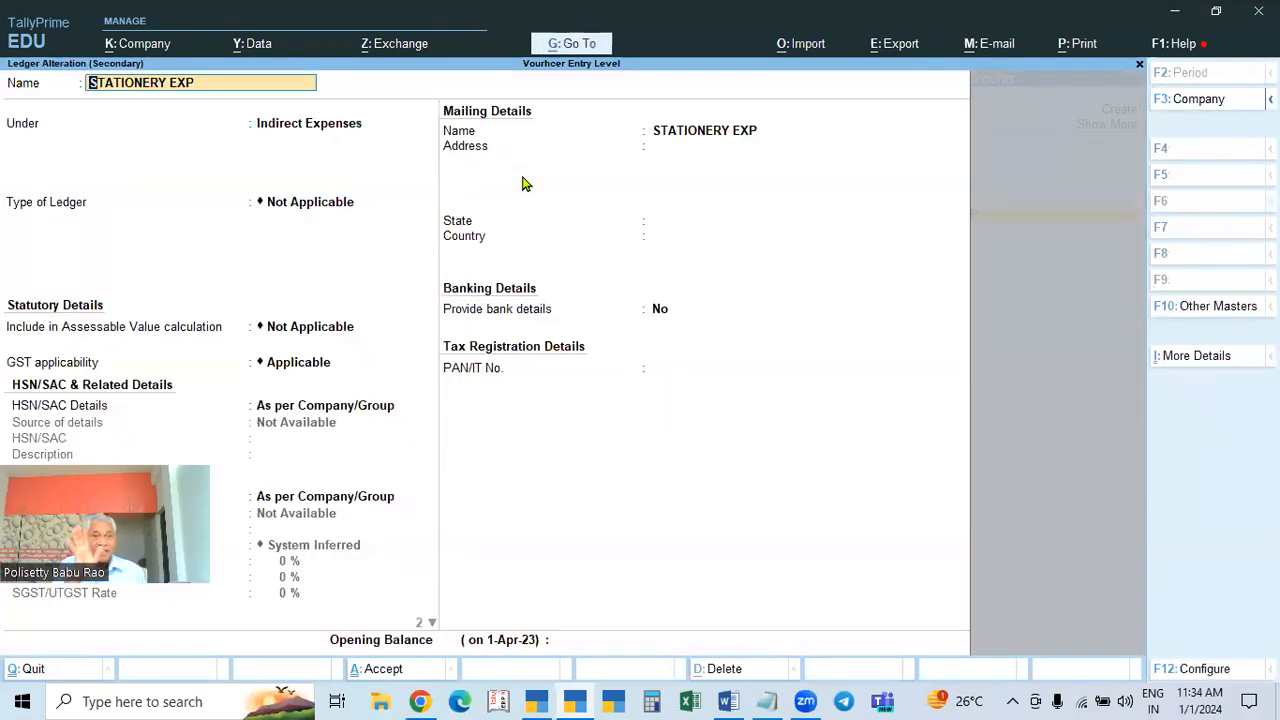
{"action": "key", "text": "Return"}
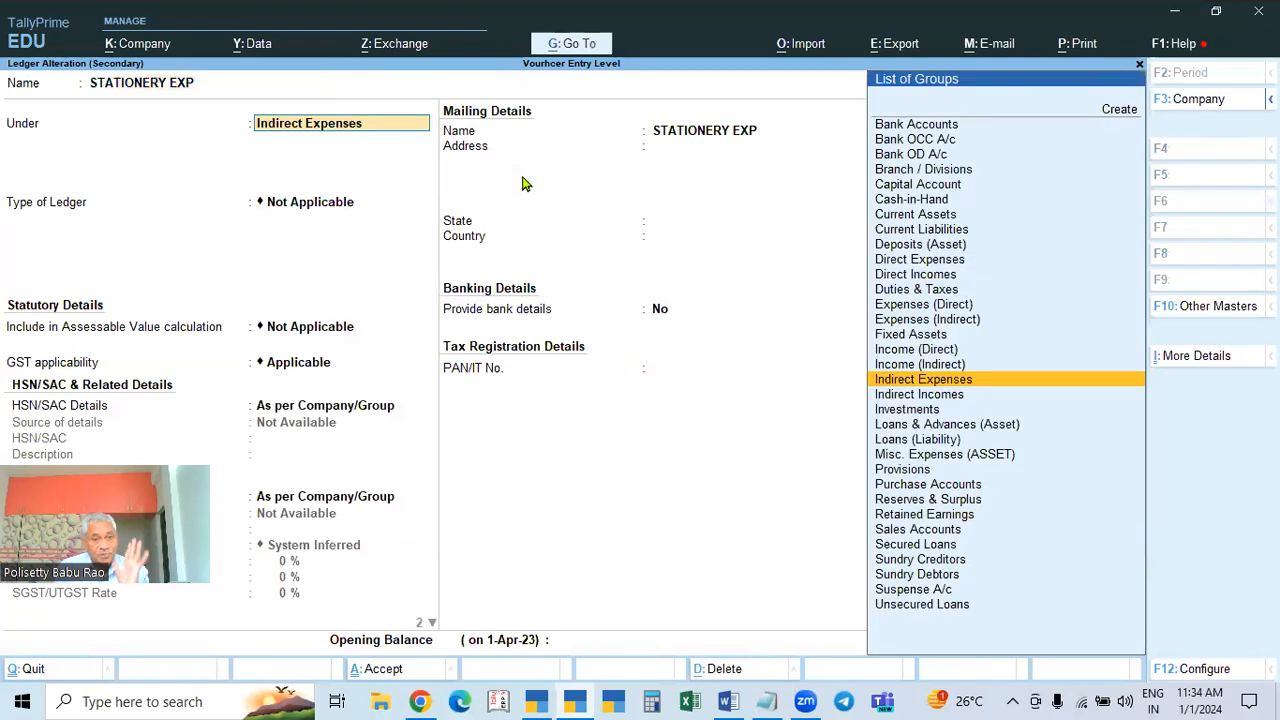
{"action": "key", "text": "Return"}
{"action": "key", "text": "Return"}
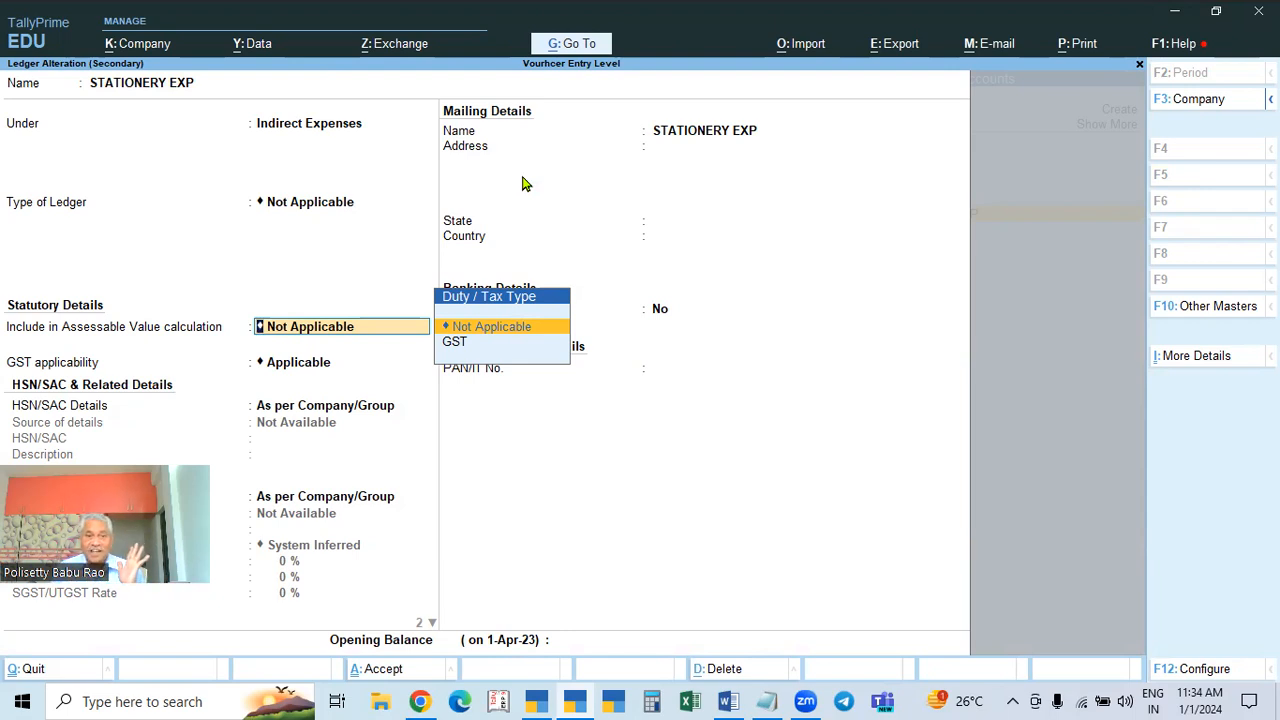
{"action": "key", "text": "ctrl"}
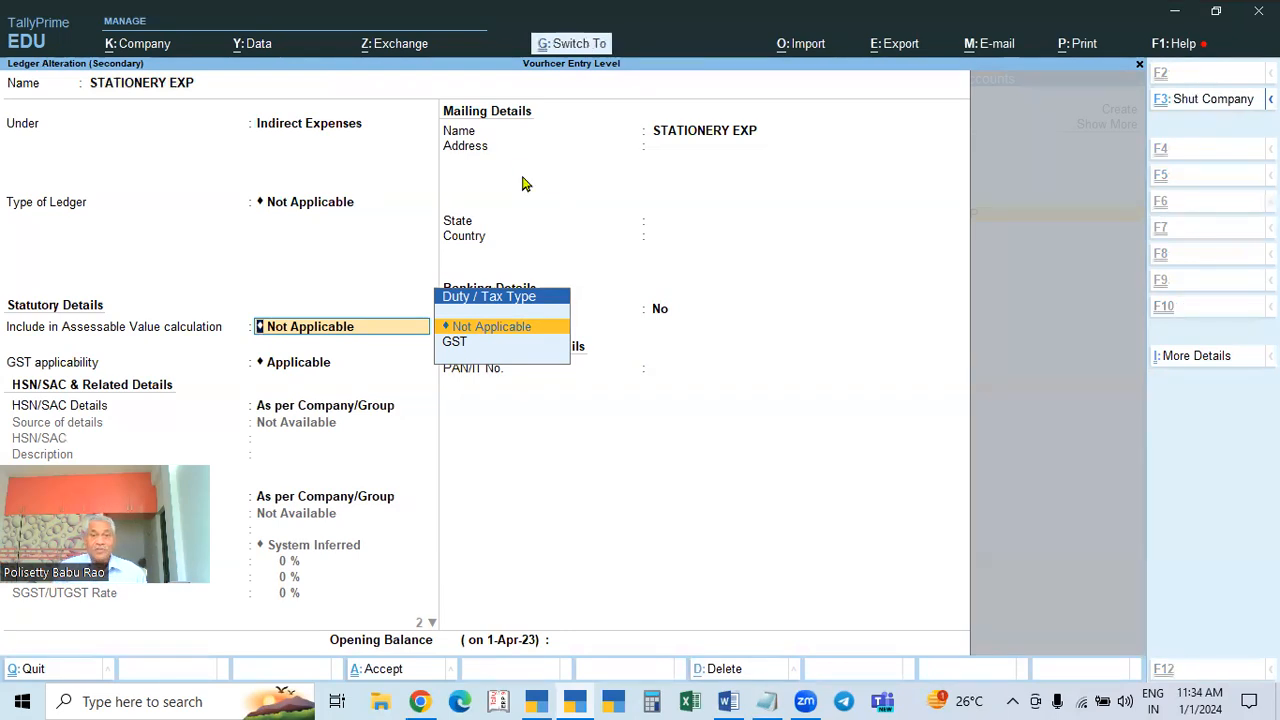
{"action": "key", "text": "ctrl+a"}
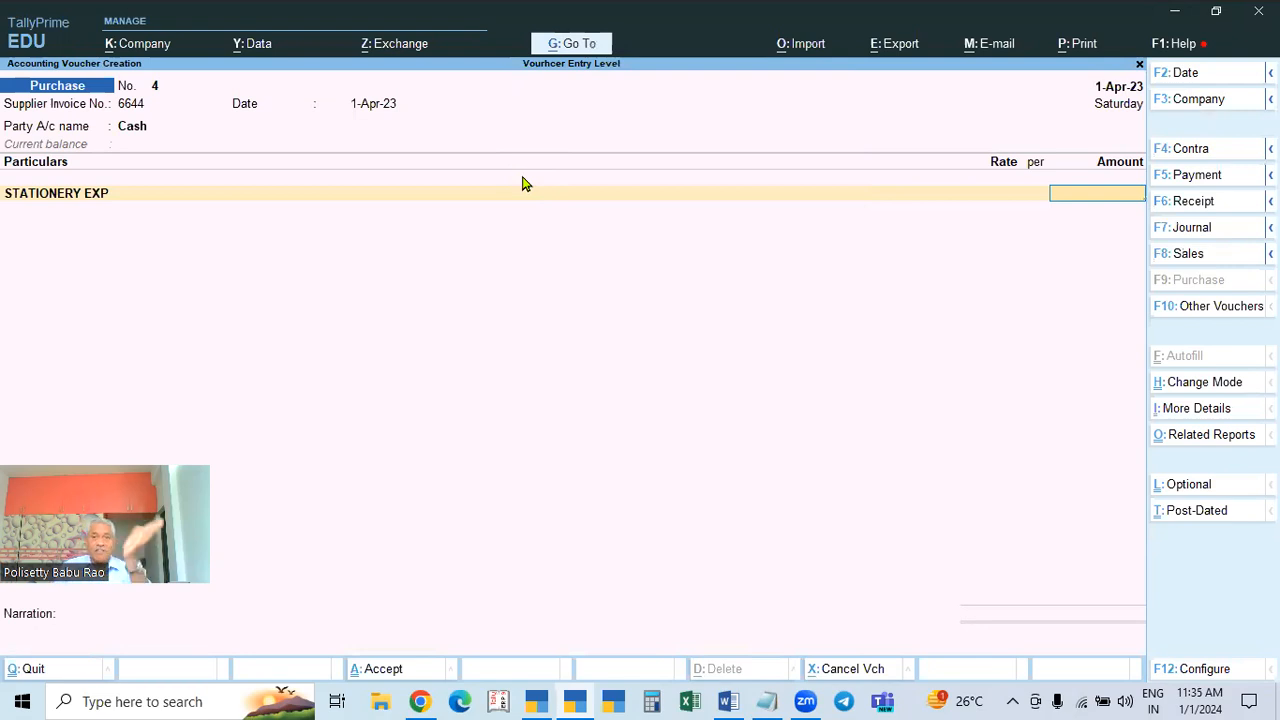
Enter an amount of 1,500 for the first stationery expense line
{"action": "type", "text": "1500"}
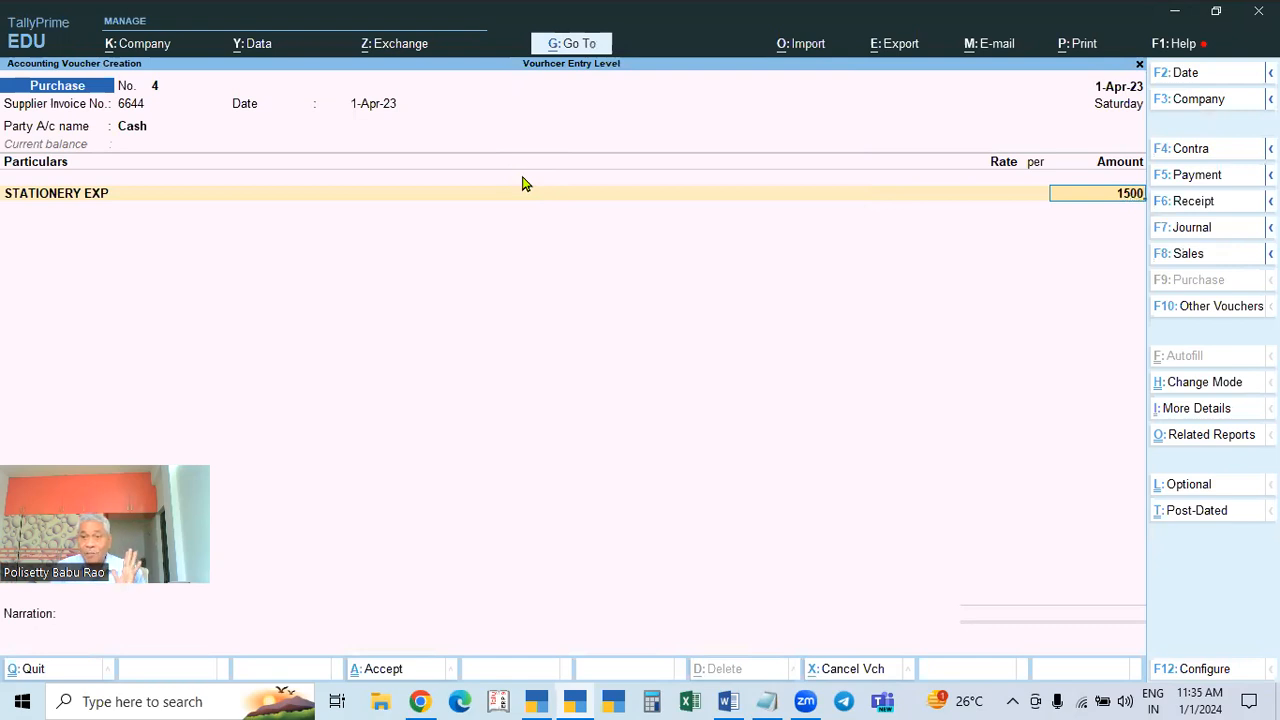
{"action": "key", "text": "Return"}
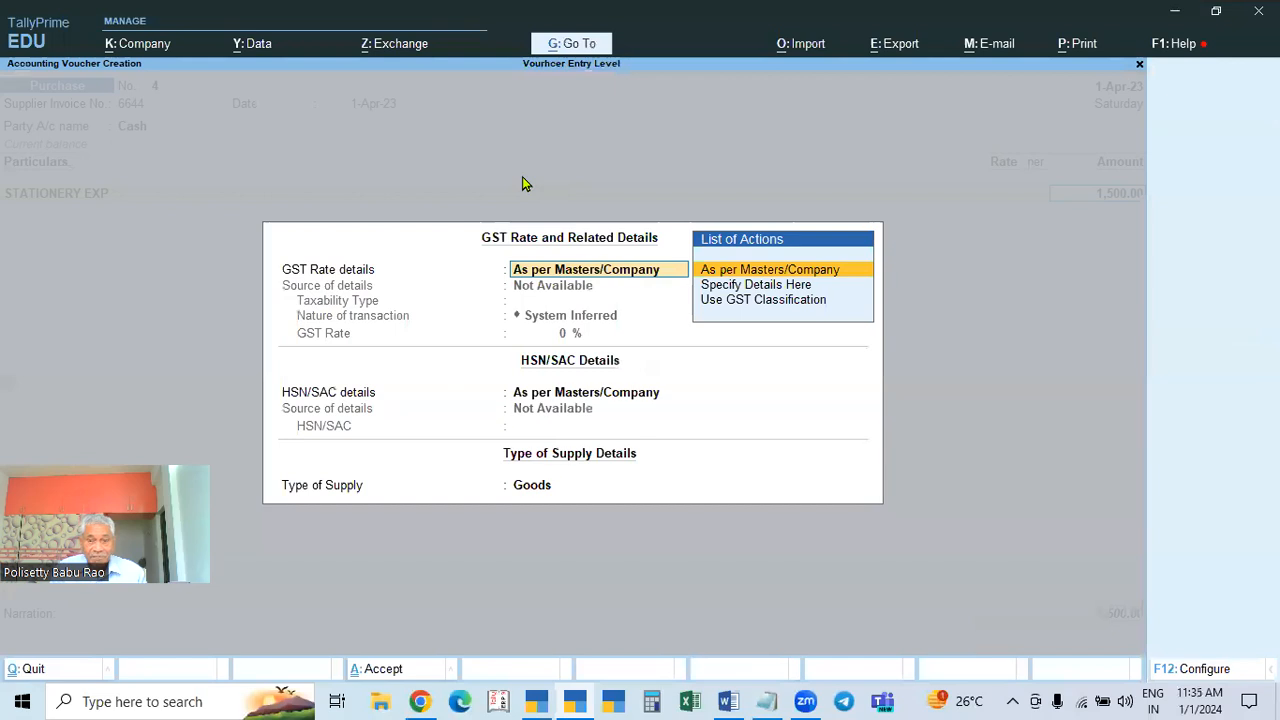
{"action": "key", "text": "Escape"}
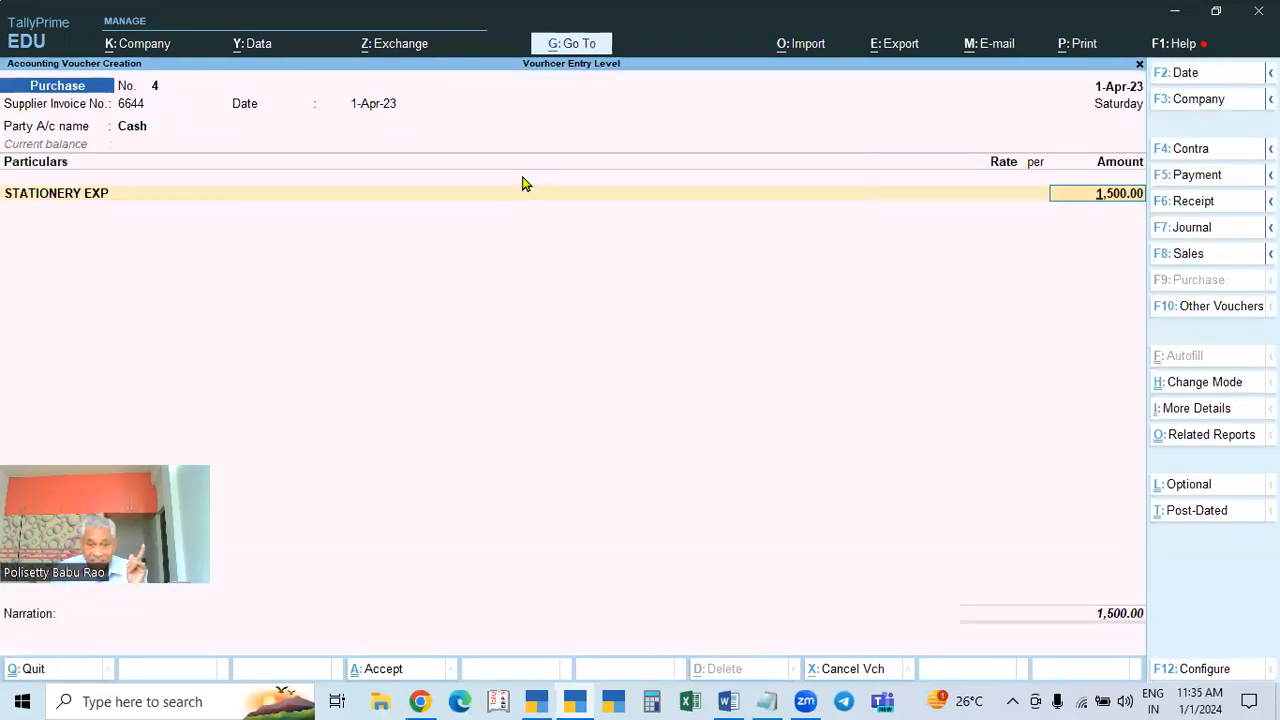
Specify the GST rate details for the 1,500 stationery line within the voucher, as Taxable at 12%
{"action": "key", "text": "Return"}
{"action": "key", "text": "Down"}
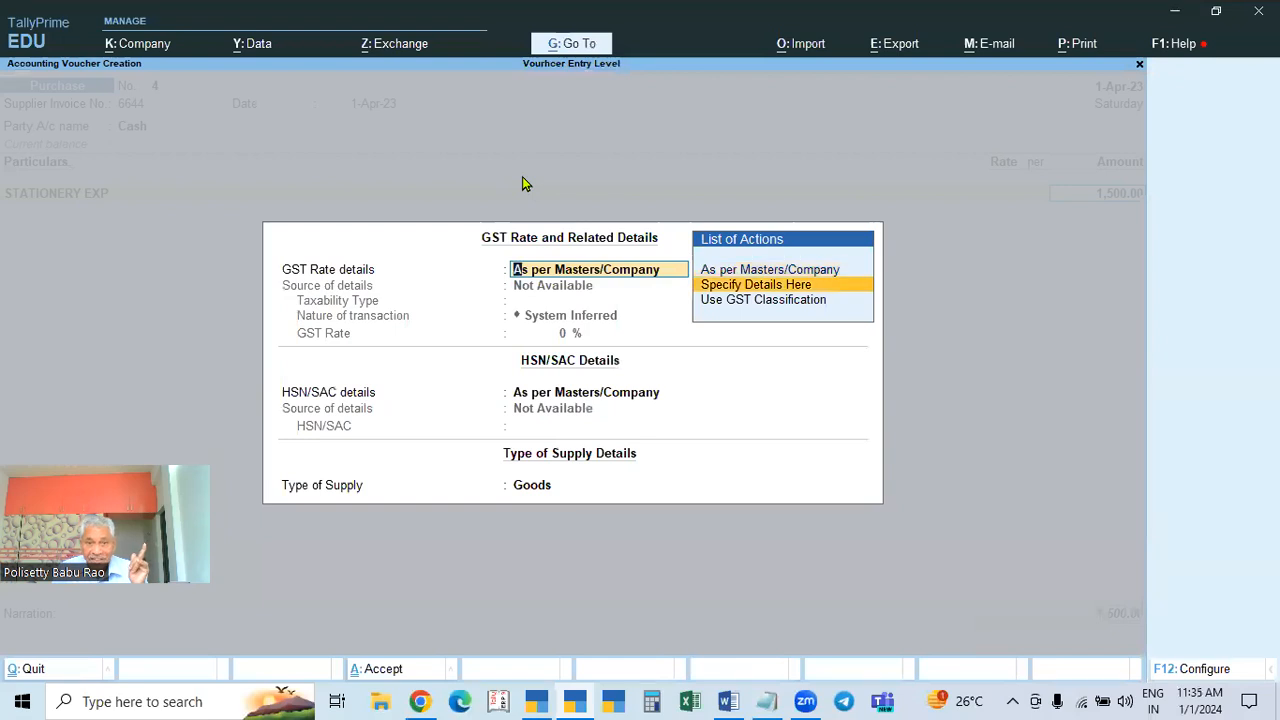
{"action": "key", "text": "Return"}
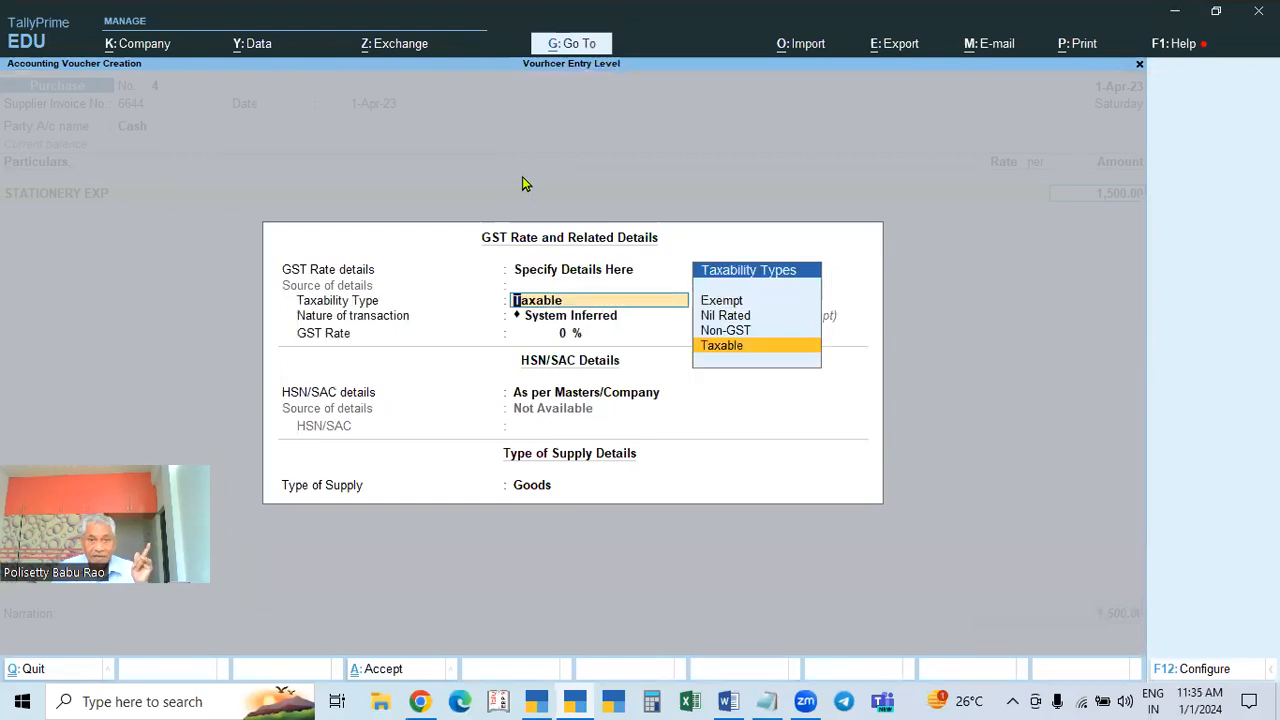
{"action": "key", "text": "Return"}
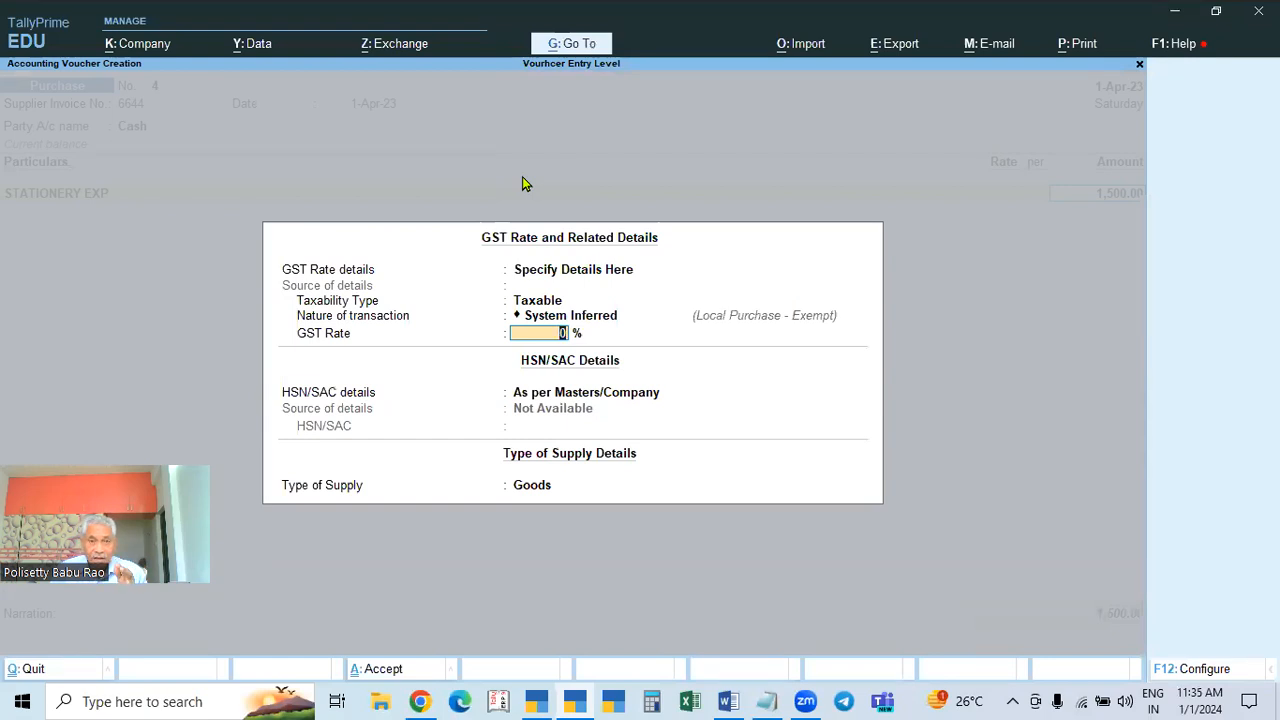
{"action": "type", "text": "18"}
{"action": "key", "text": "BackSpace"}
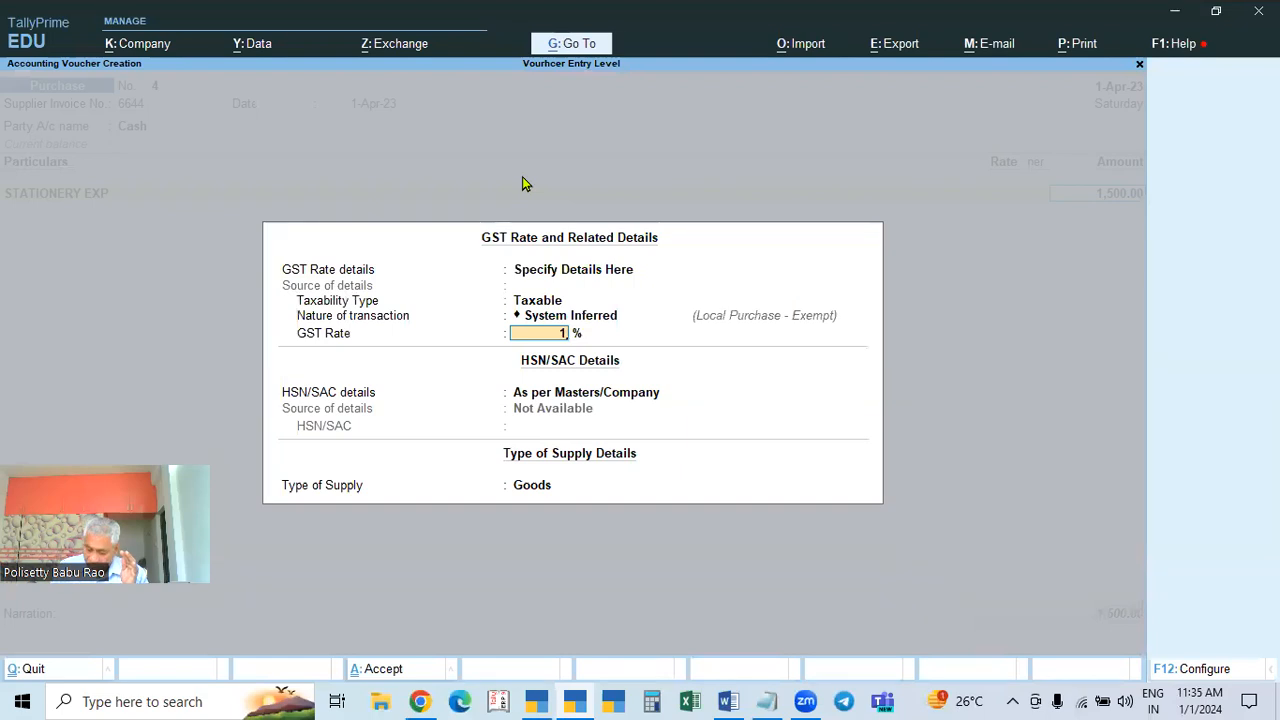
{"action": "type", "text": "2"}
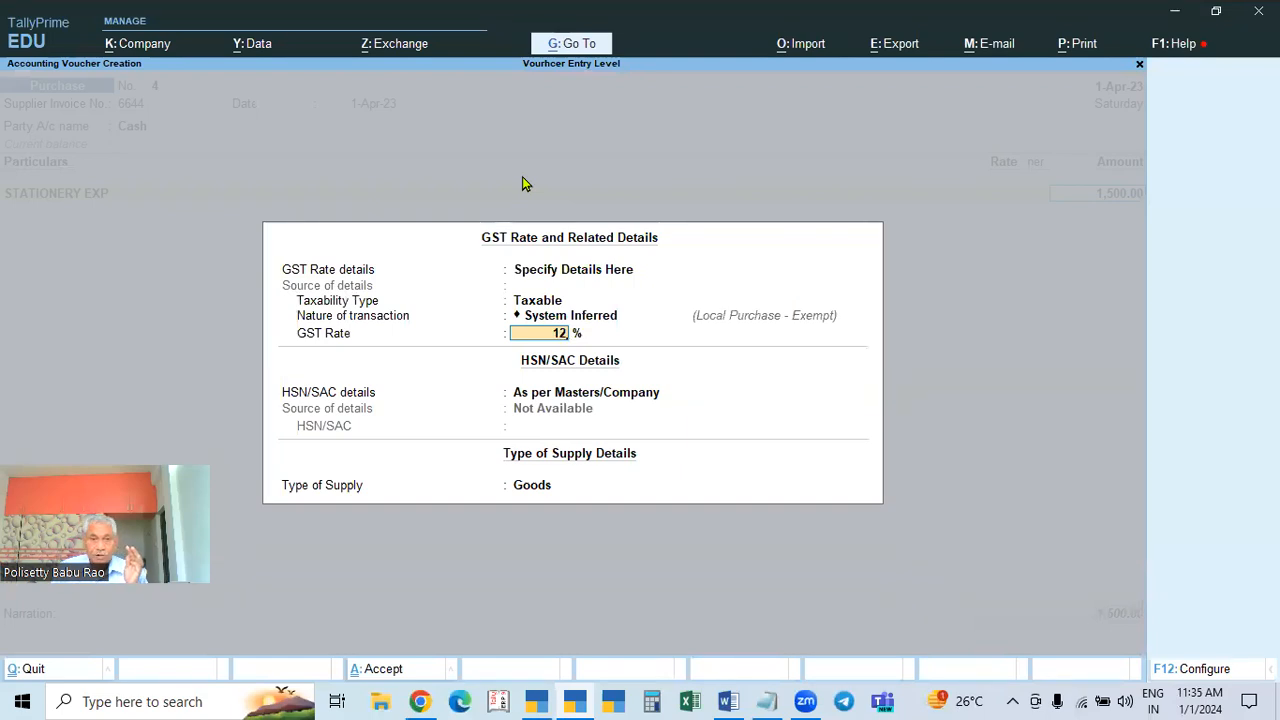
{"action": "key", "text": "Return"}
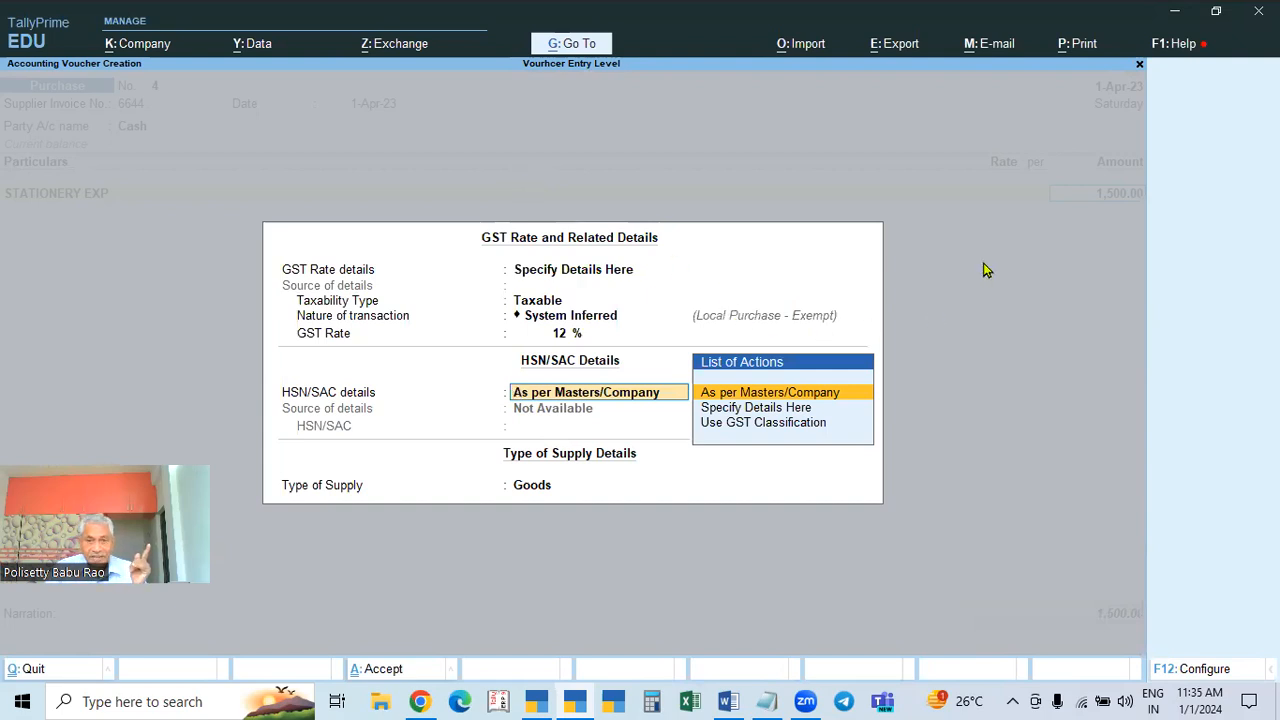
Examine the nature of transaction options for the first stationery line, keeping System Inferred
{"action": "left_click", "coordinate": [578, 316]}
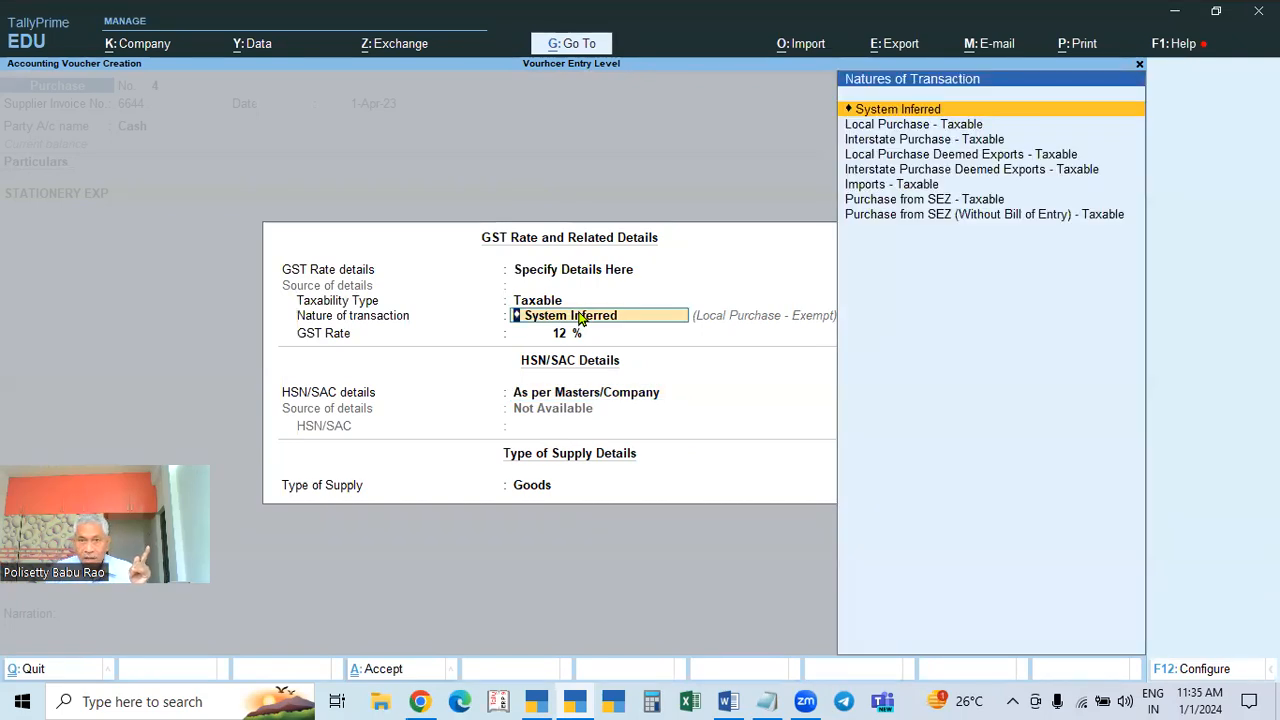
{"action": "key", "text": "Down"}
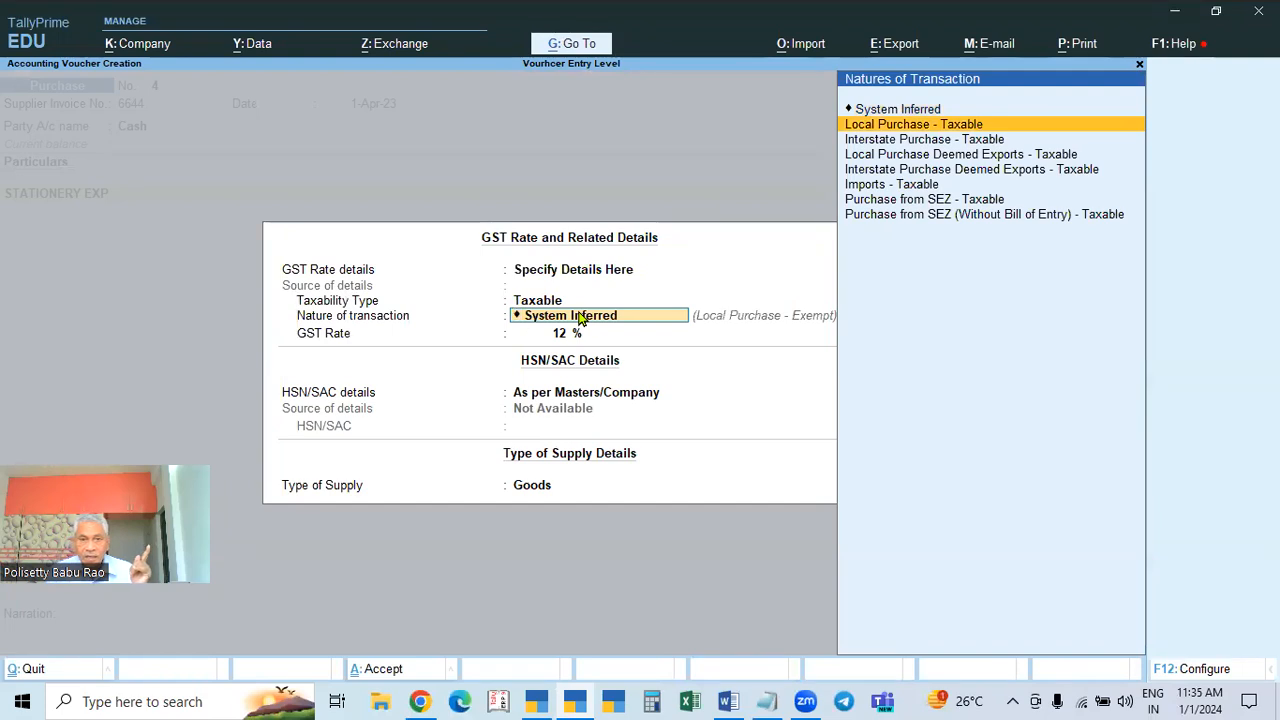
{"action": "key", "text": "BackSpace"}
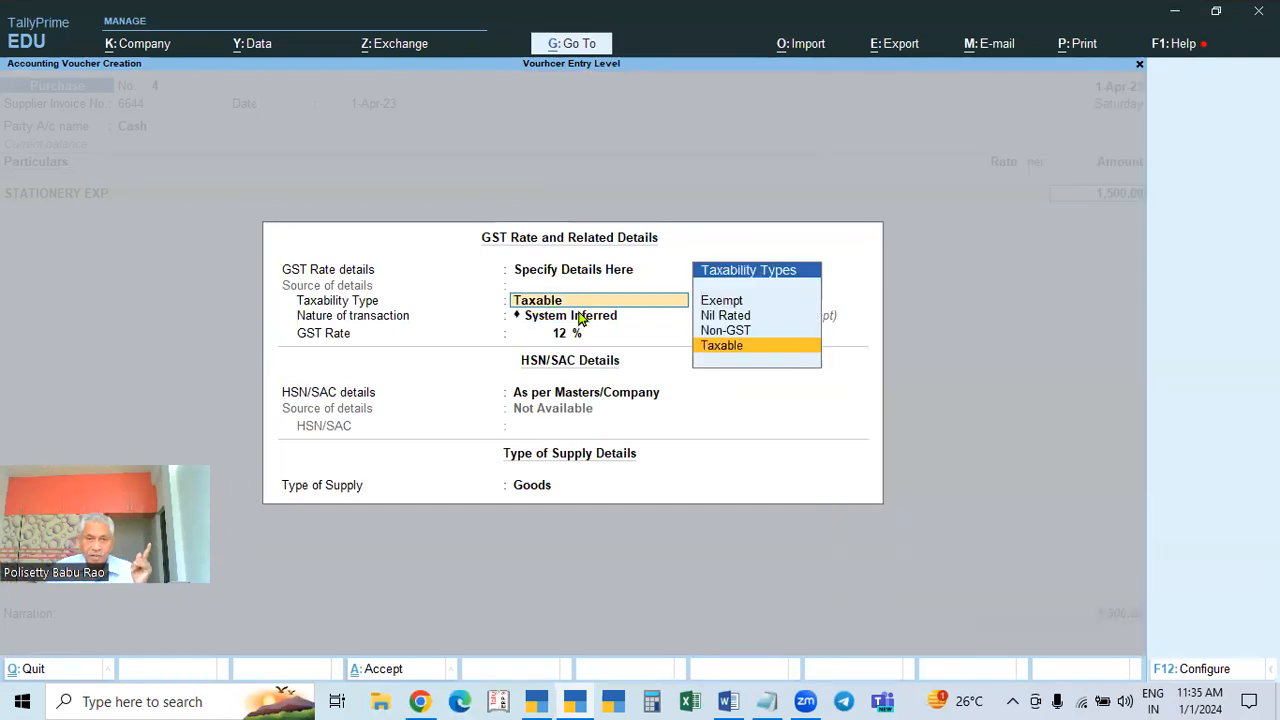
{"action": "key", "text": "Return"}
{"action": "key", "text": "Return"}
{"action": "key", "text": "Return"}
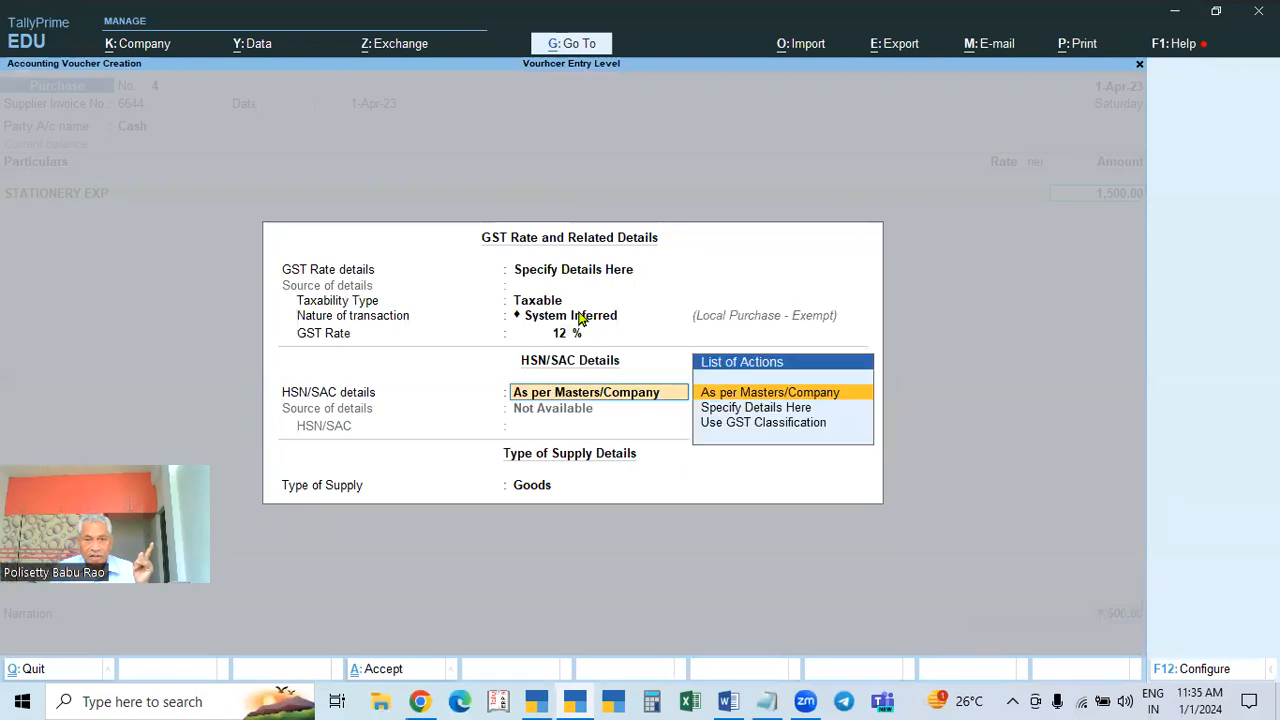
Specify HSN/SAC 1133 for the first stationery line with Goods as the supply type, and accept its GST details
{"action": "key", "text": "Down"}
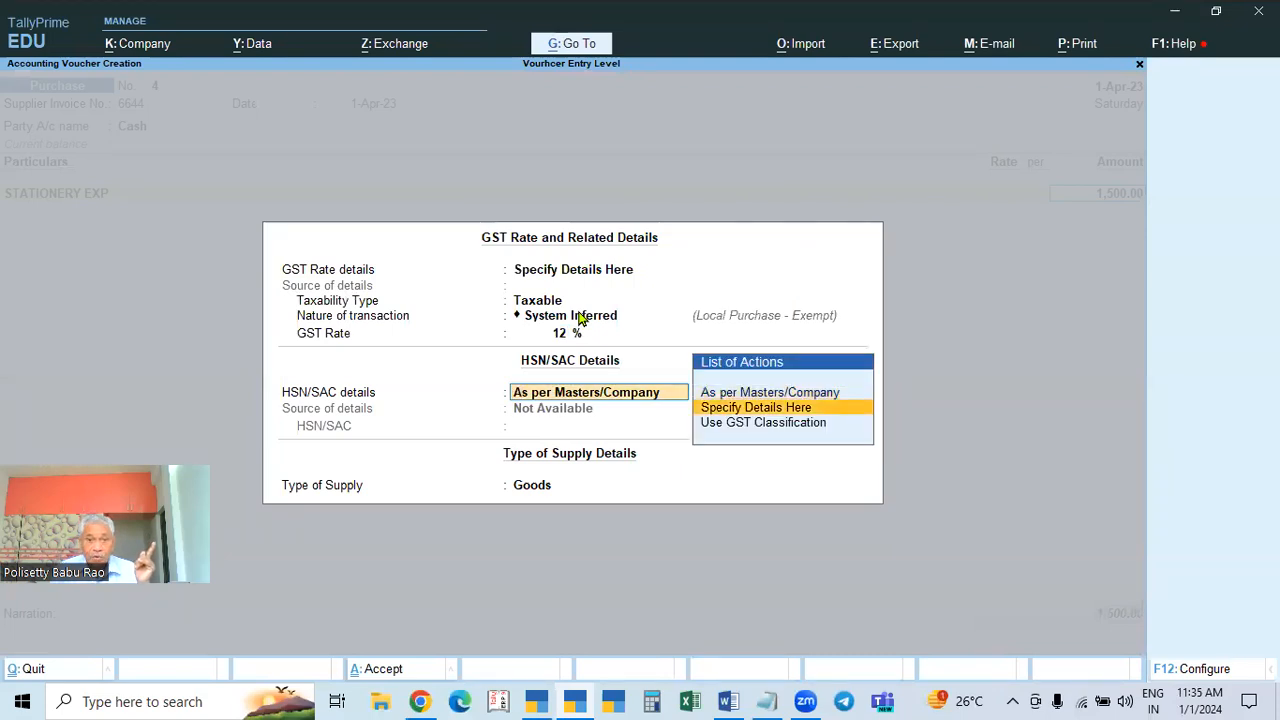
{"action": "key", "text": "Return"}
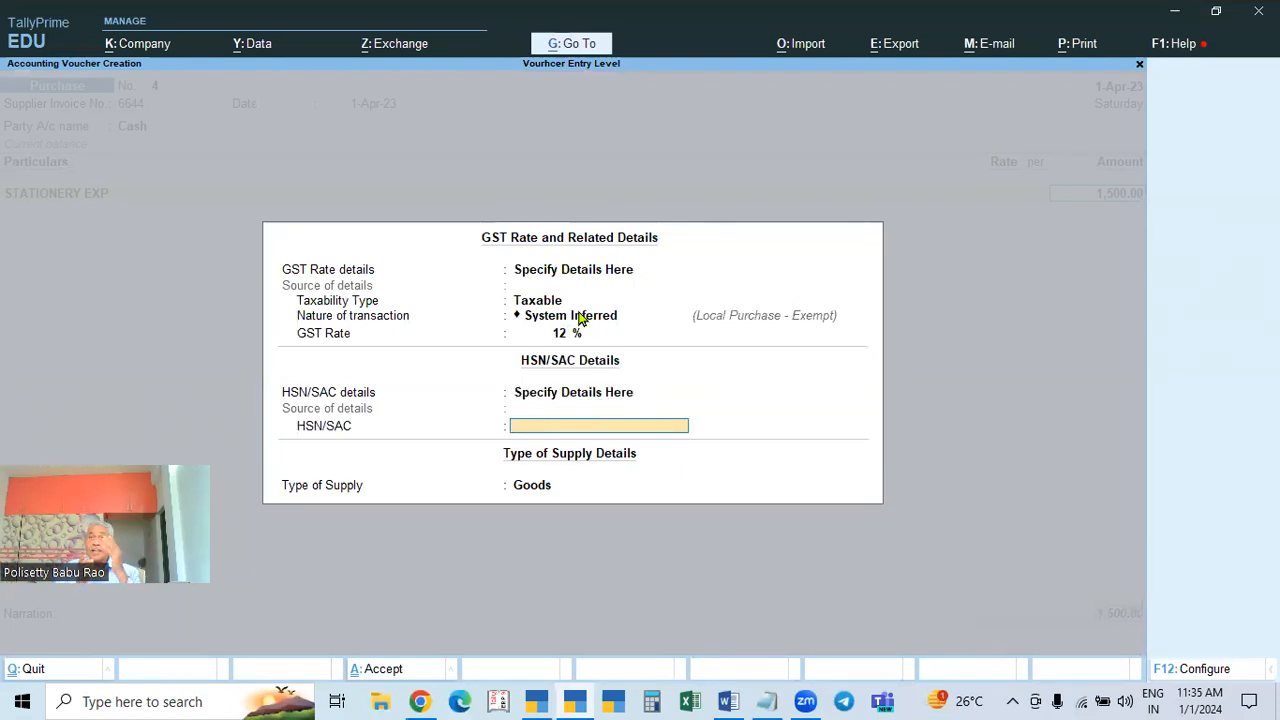
{"action": "type", "text": "1133"}
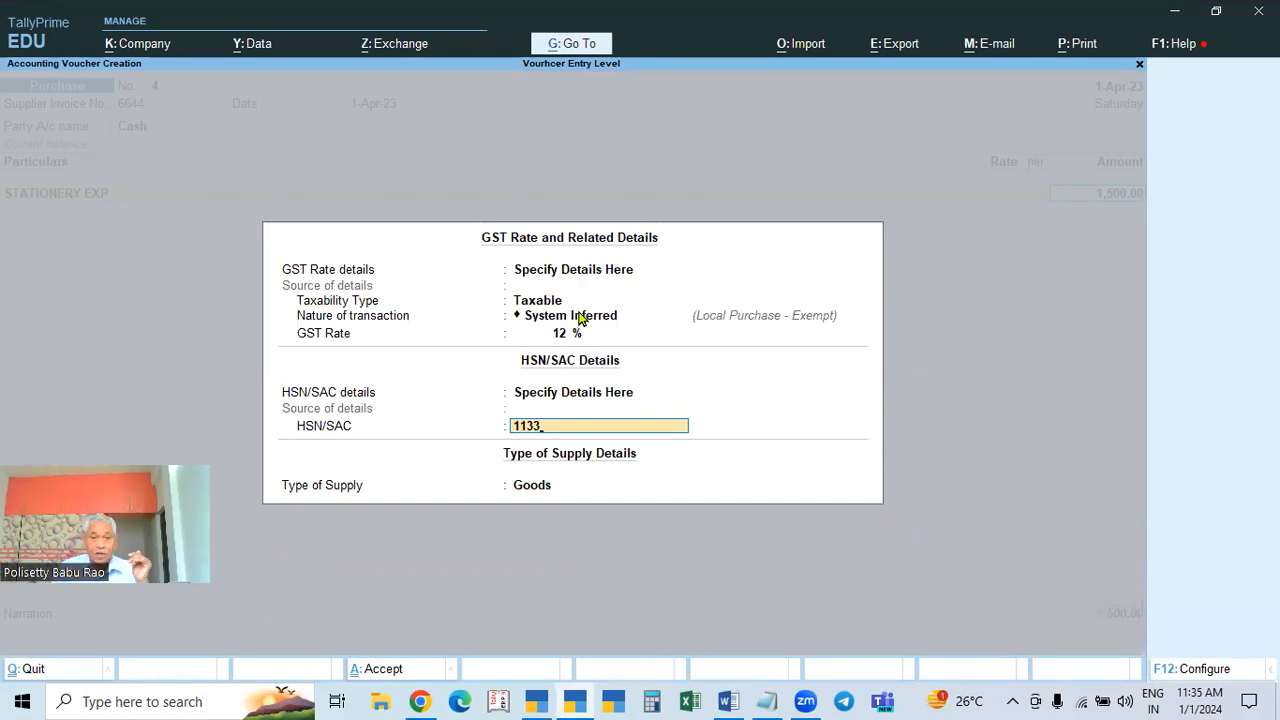
{"action": "key", "text": "Return"}
{"action": "key", "text": "Return"}
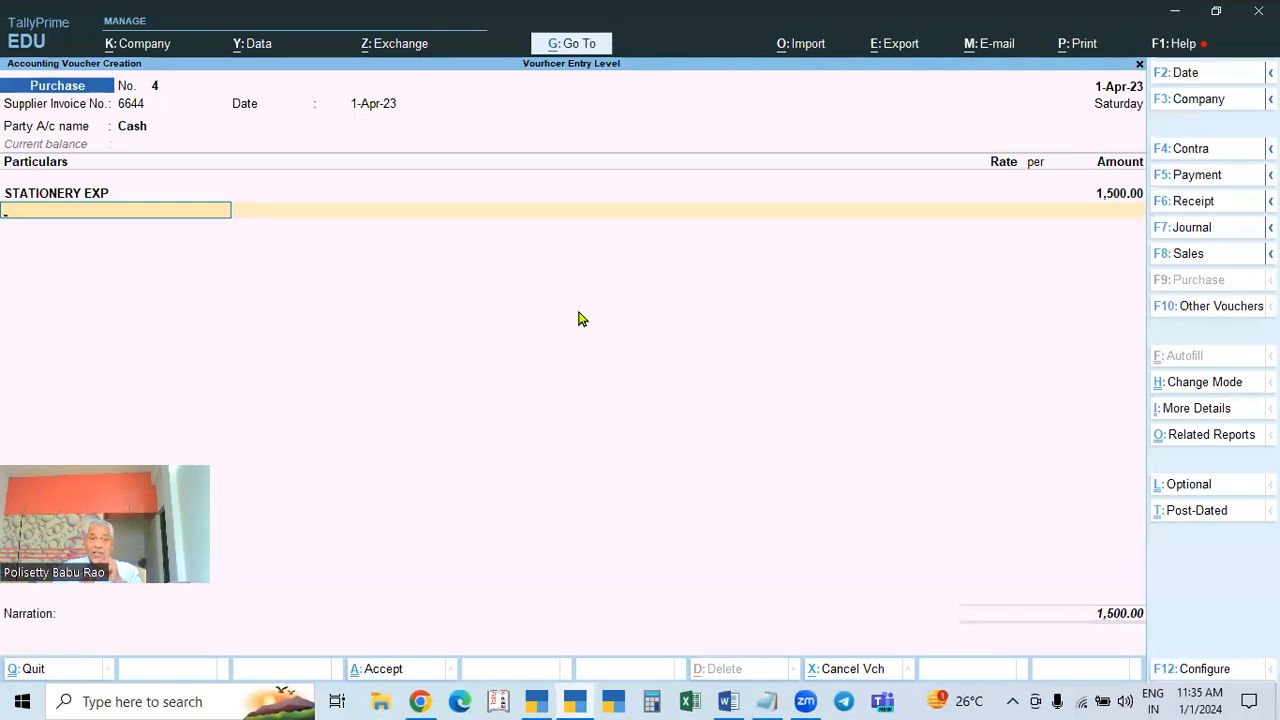
Add a second STATIONERY EXP line with an amount of 1,000
{"action": "type", "text": "S"}
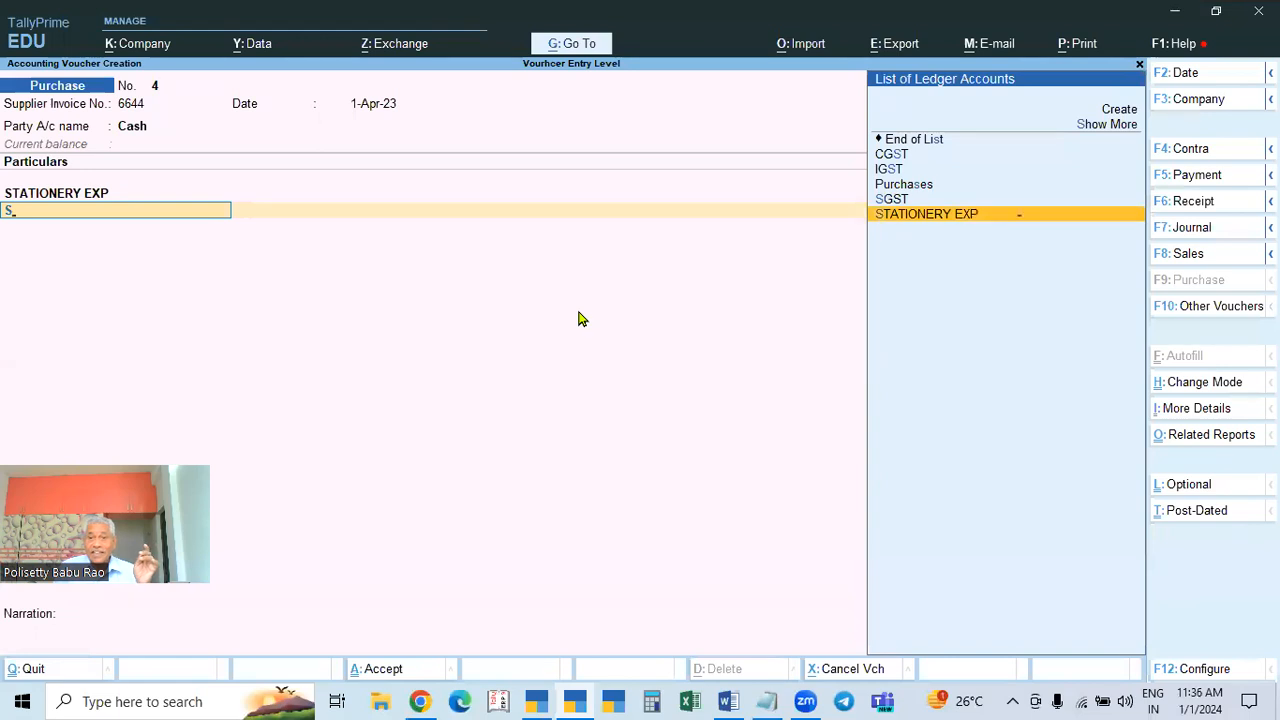
{"action": "key", "text": "Return"}
{"action": "key", "text": "Return"}
{"action": "type", "text": "1000"}
{"action": "key", "text": "Return"}
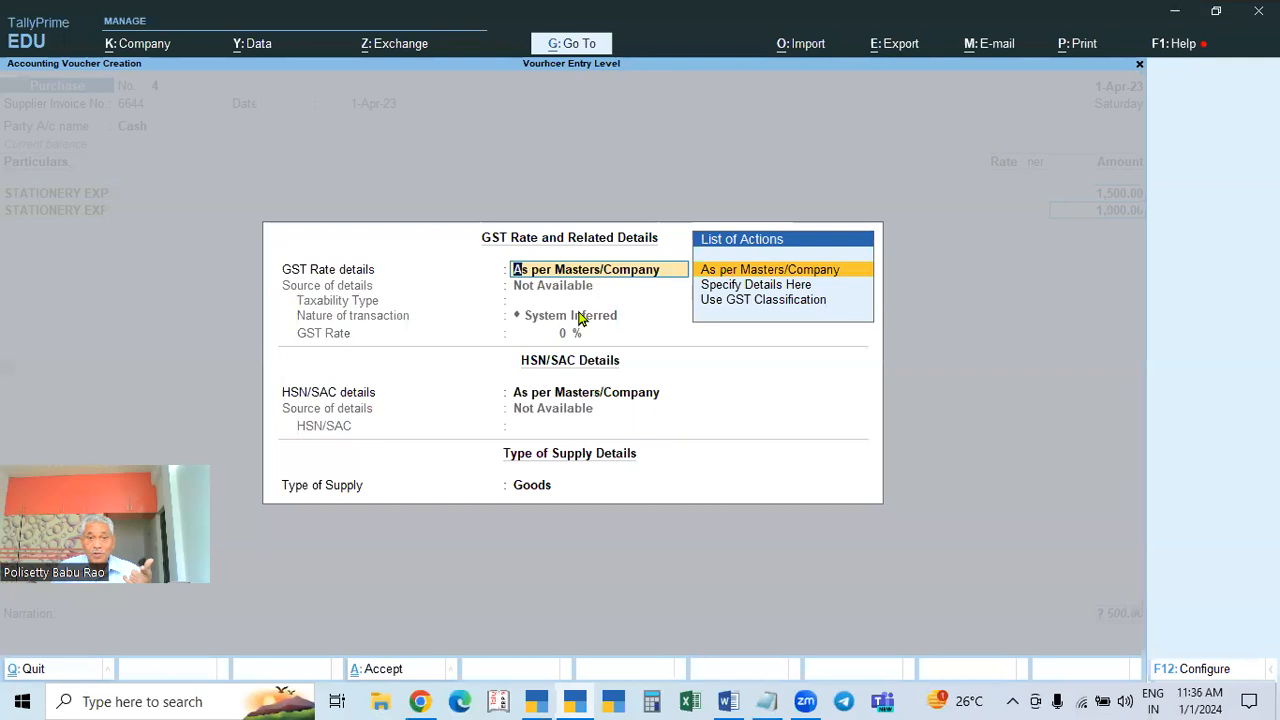
Specify the GST rate details for the second stationery line within the voucher, as Taxable, System Inferred, at 18%
{"action": "key", "text": "Down"}
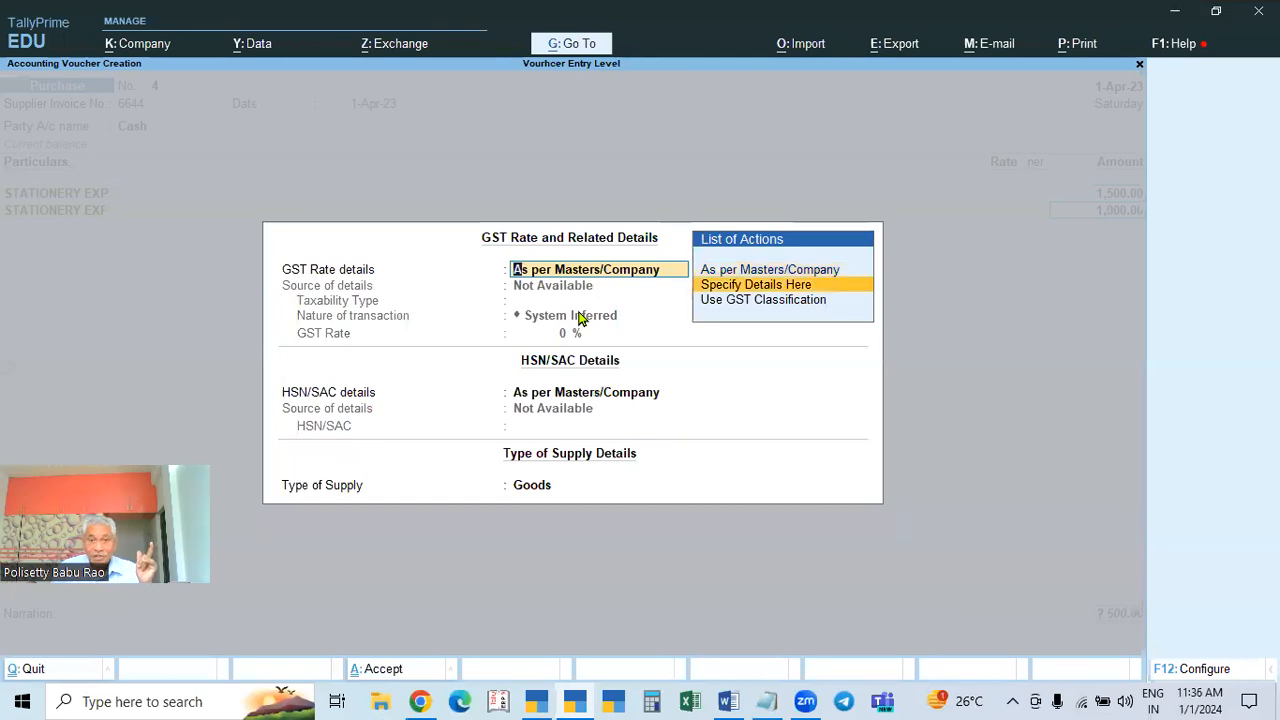
{"action": "key", "text": "Return"}
{"action": "key", "text": "Return"}
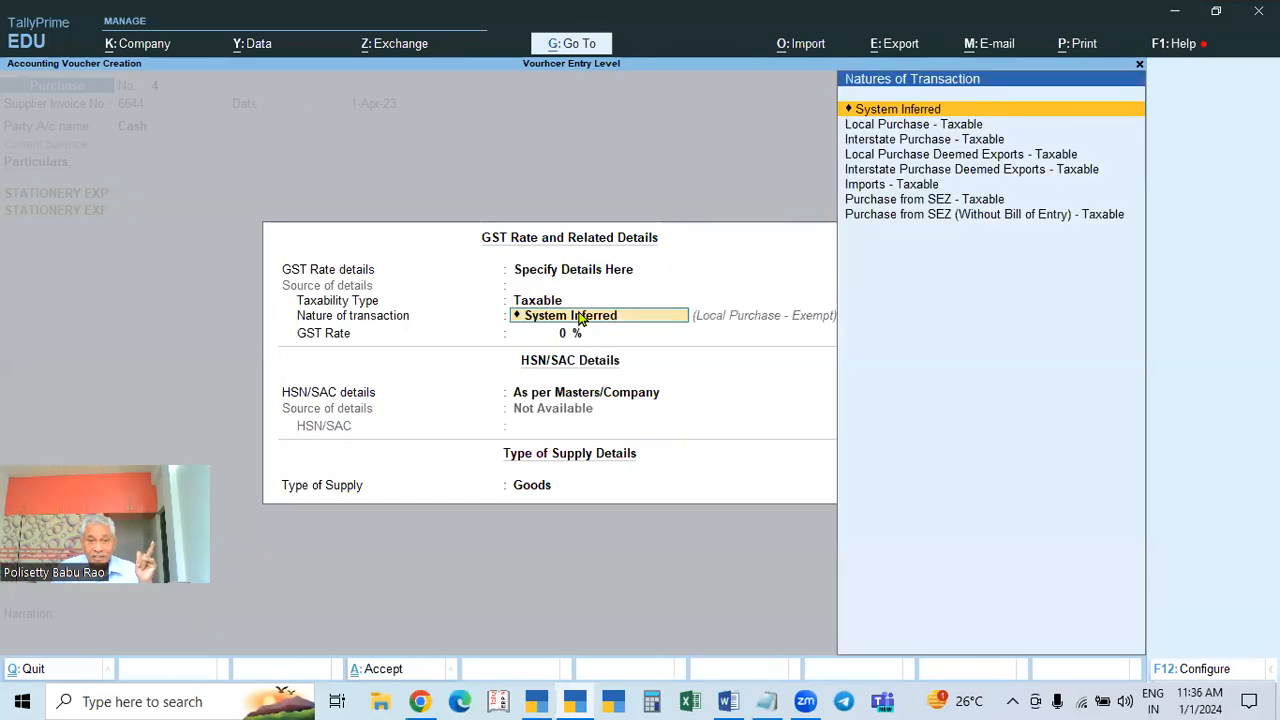
{"action": "key", "text": "Return"}
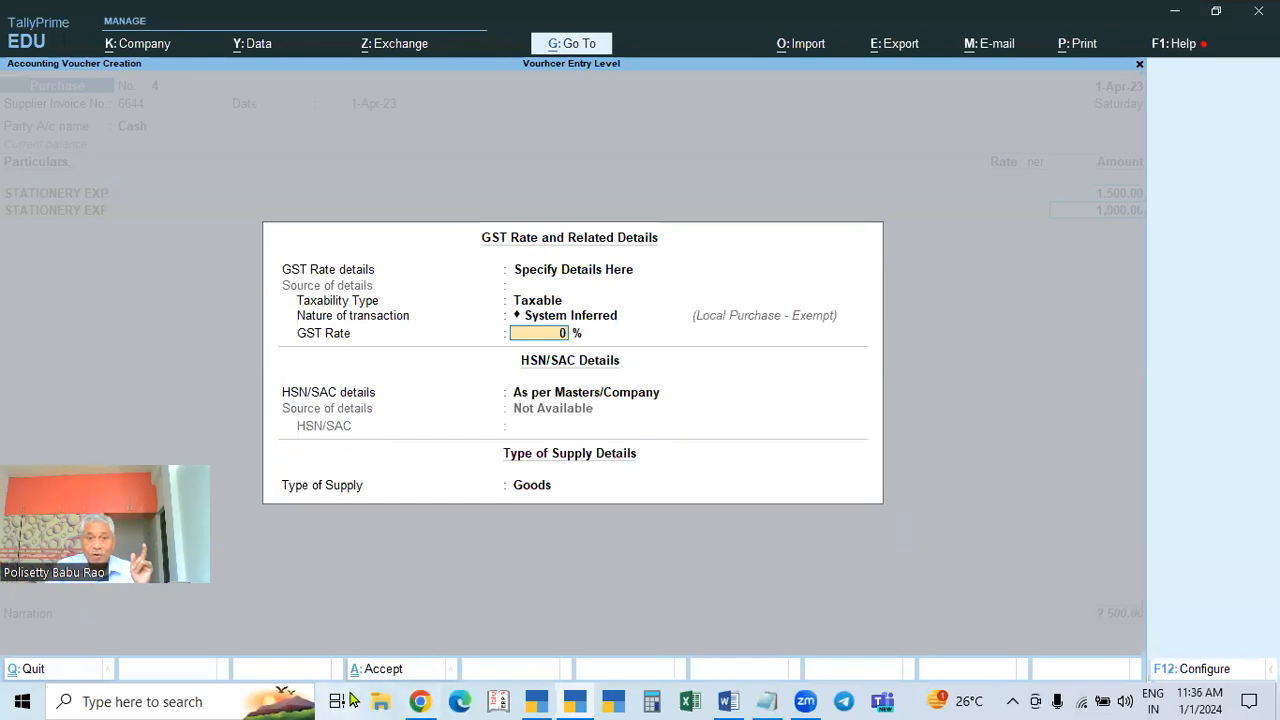
{"action": "type", "text": "18"}
{"action": "key", "text": "Return"}
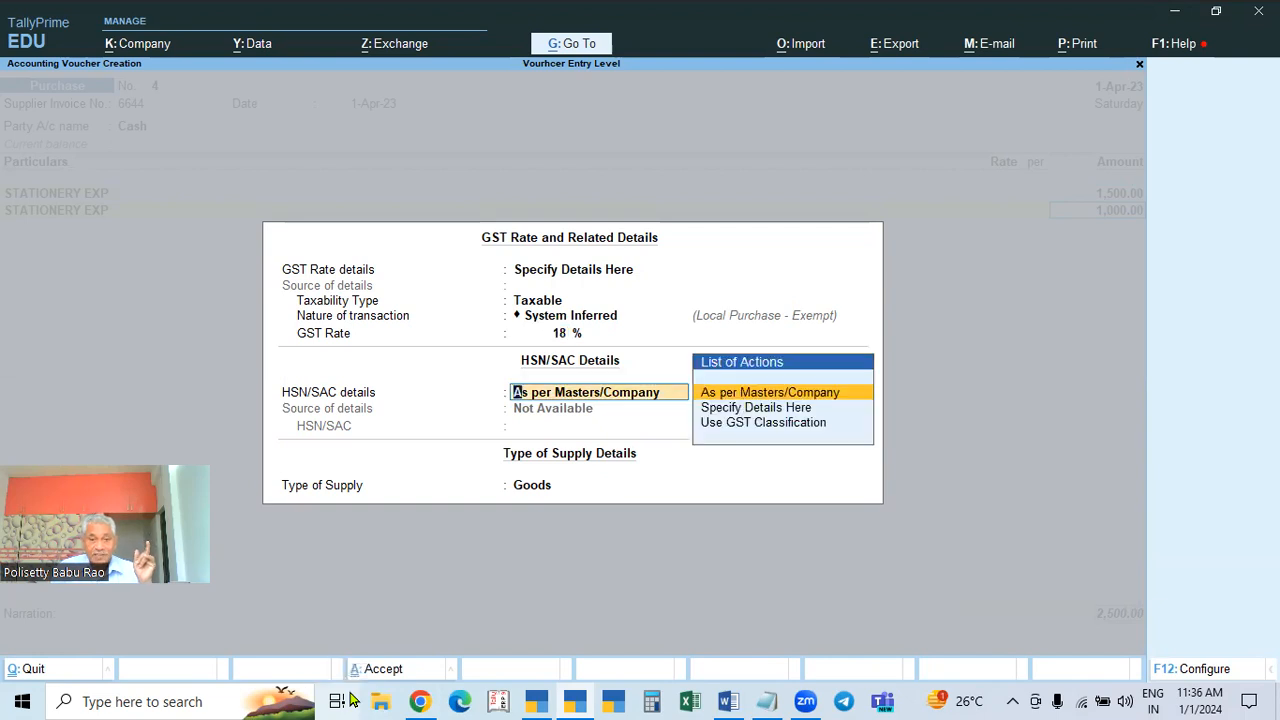
Specify HSN/SAC 3366 for the second stationery line with Goods as the supply type, and accept its GST details
{"action": "key", "text": "Down"}
{"action": "key", "text": "Return"}
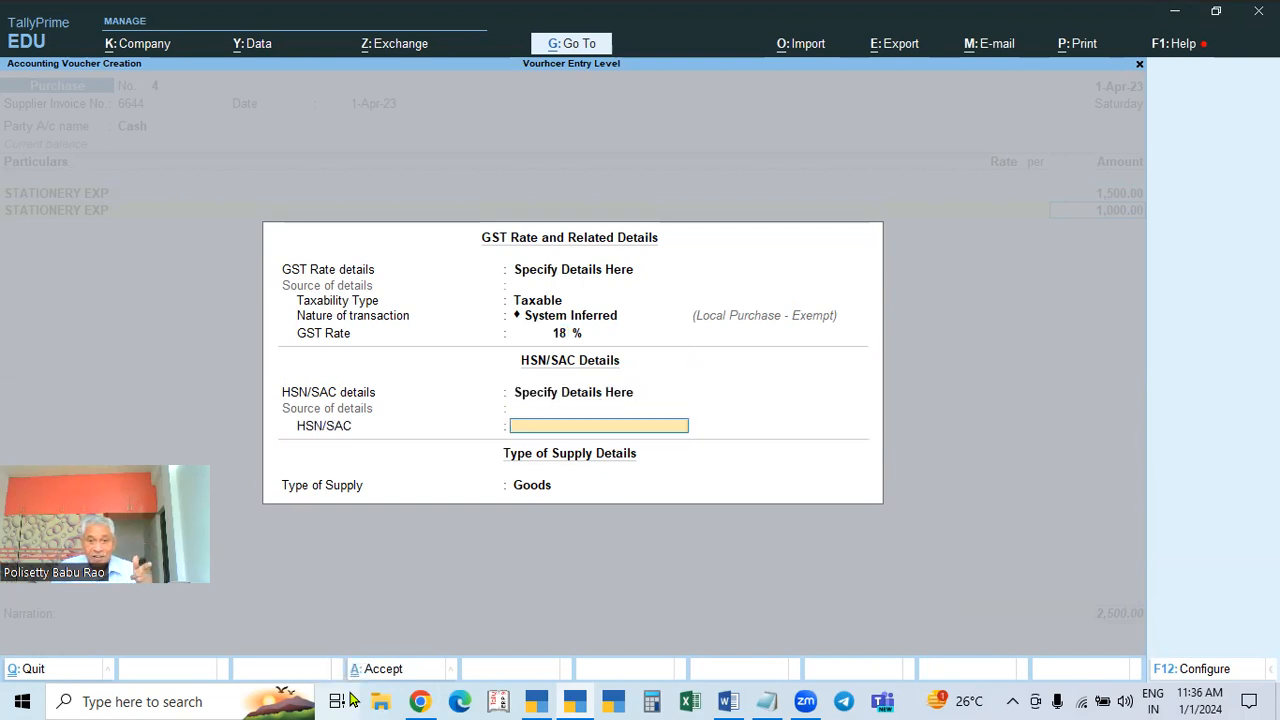
{"action": "type", "text": "3366"}
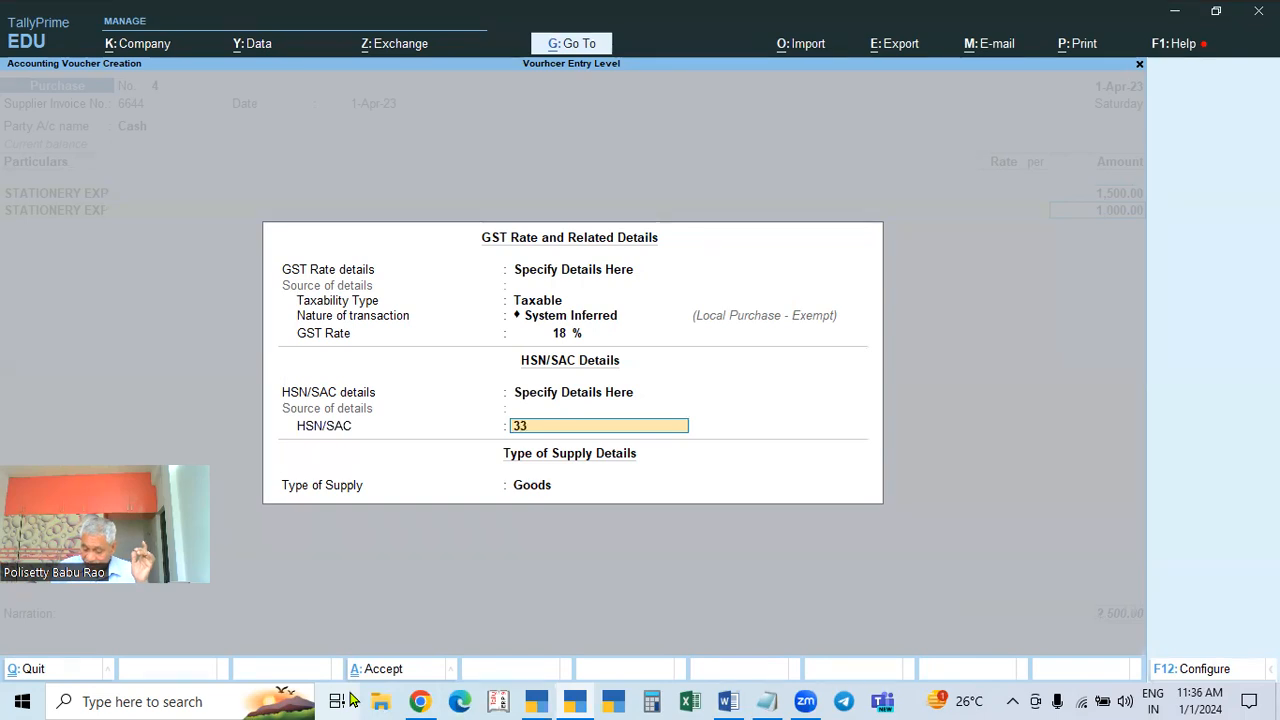
{"action": "key", "text": "Return"}
{"action": "key", "text": "Return"}
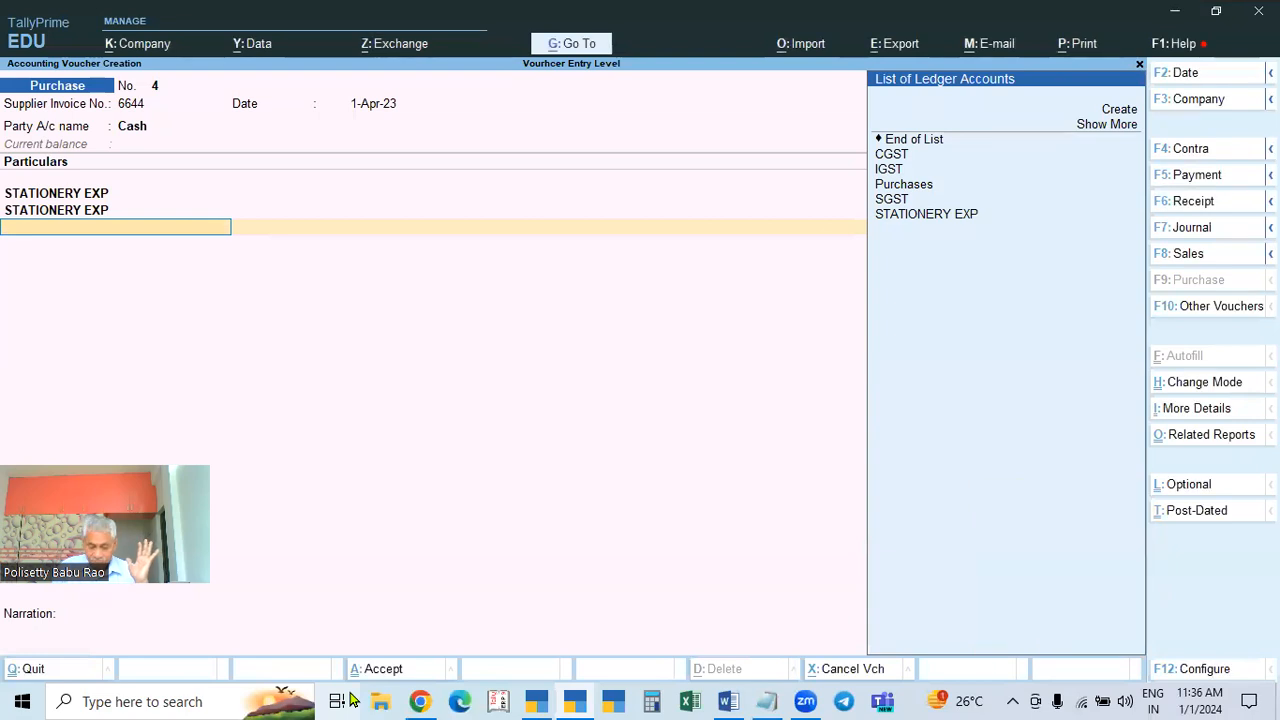
Reopen the second stationery line's GST details, review the rate and HSN/SAC entries, and return to the next particulars line
{"action": "key", "text": "BackSpace"}
{"action": "key", "text": "Return"}
{"action": "key", "text": "Return"}
{"action": "key", "text": "Return"}
{"action": "key", "text": "Return"}
{"action": "key", "text": "Return"}
{"action": "key", "text": "Return"}
{"action": "key", "text": "Return"}
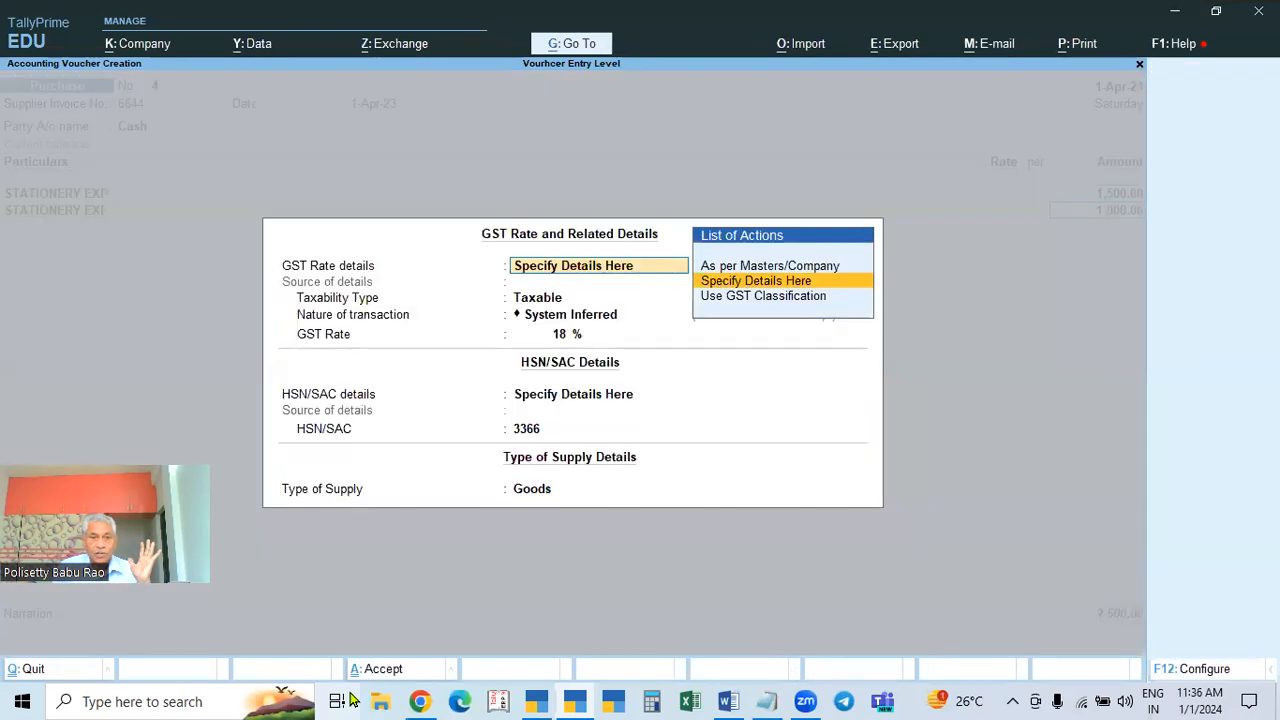
{"action": "key", "text": "Return"}
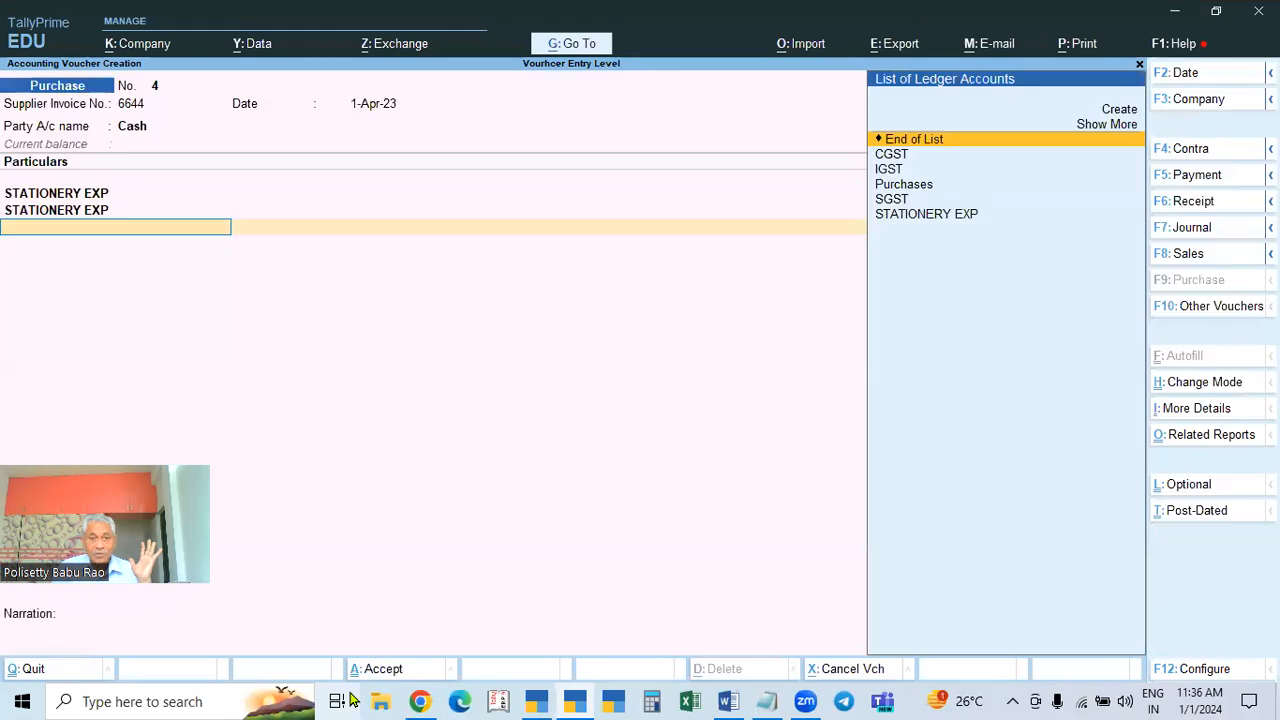
Add a third STATIONERY EXP line with an amount of 500
{"action": "key", "text": "Down"}
{"action": "key", "text": "Down"}
{"action": "key", "text": "Down"}
{"action": "key", "text": "Down"}
{"action": "key", "text": "Down"}
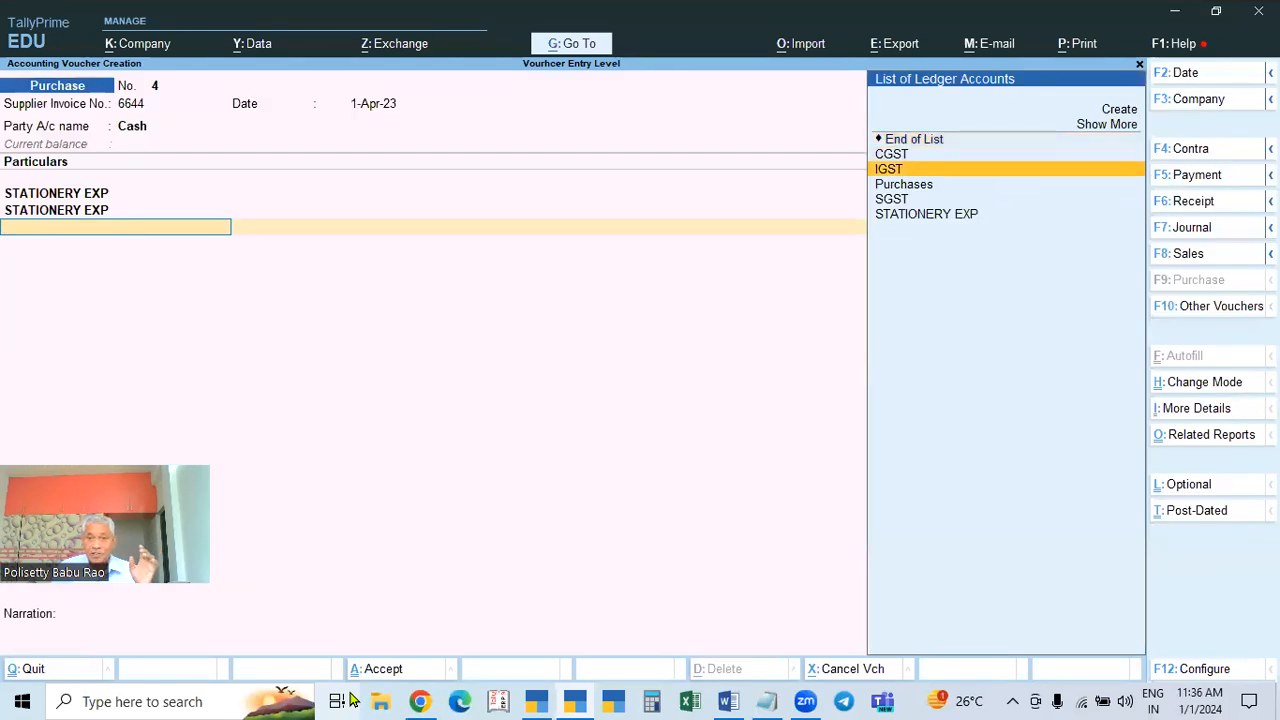
{"action": "key", "text": "Return"}
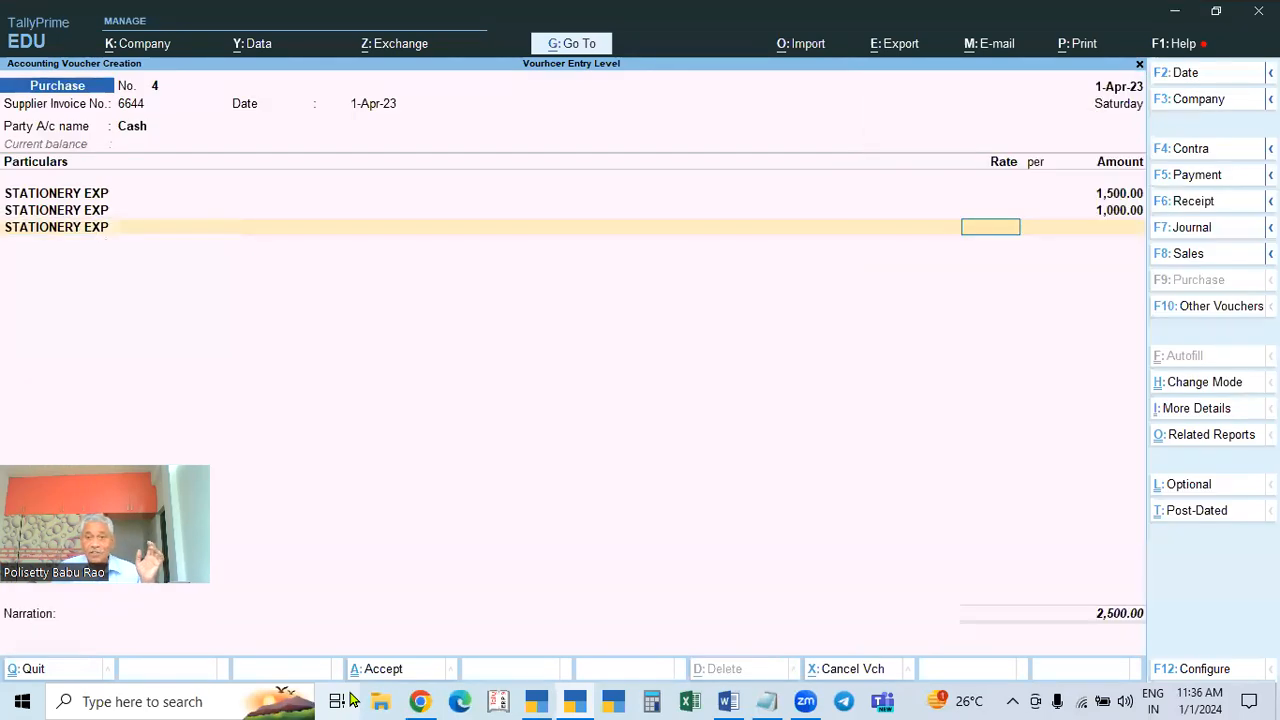
{"action": "key", "text": "Return"}
{"action": "type", "text": "500"}
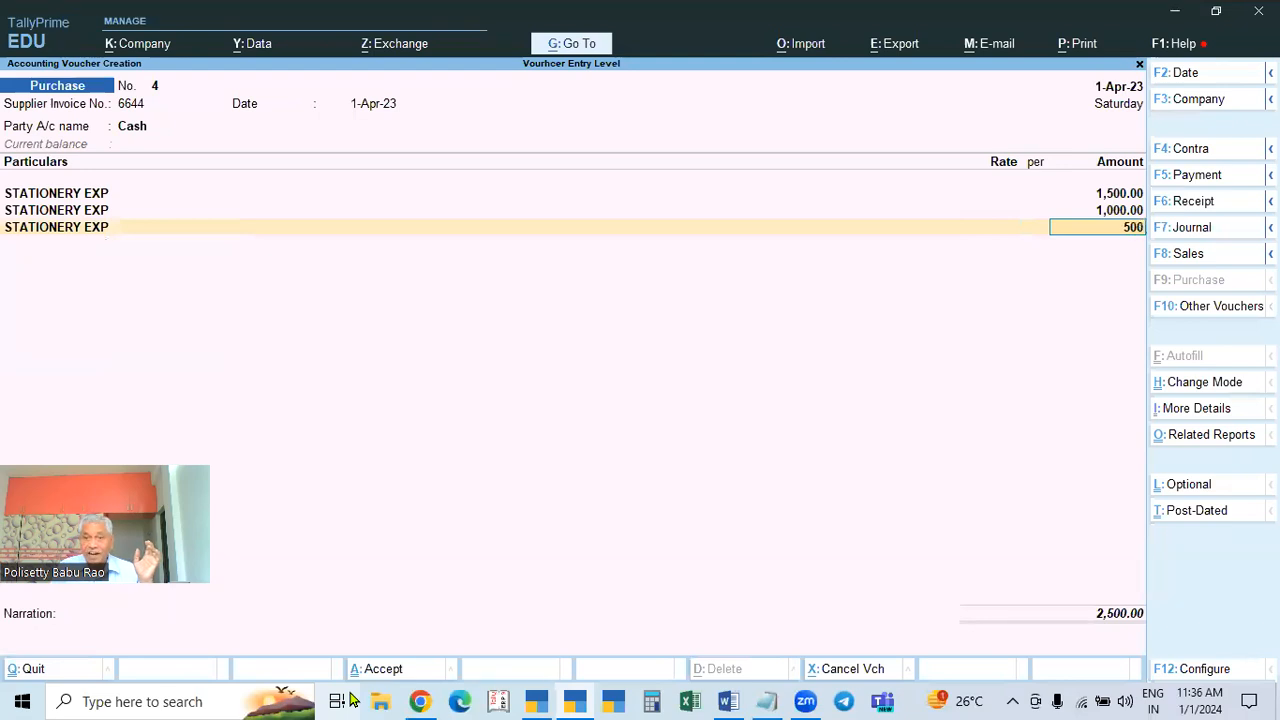
Specify the GST rate details for the third stationery line within the voucher, as Taxable, System Inferred, at 5%
{"action": "key", "text": "Return"}
{"action": "key", "text": "Down"}
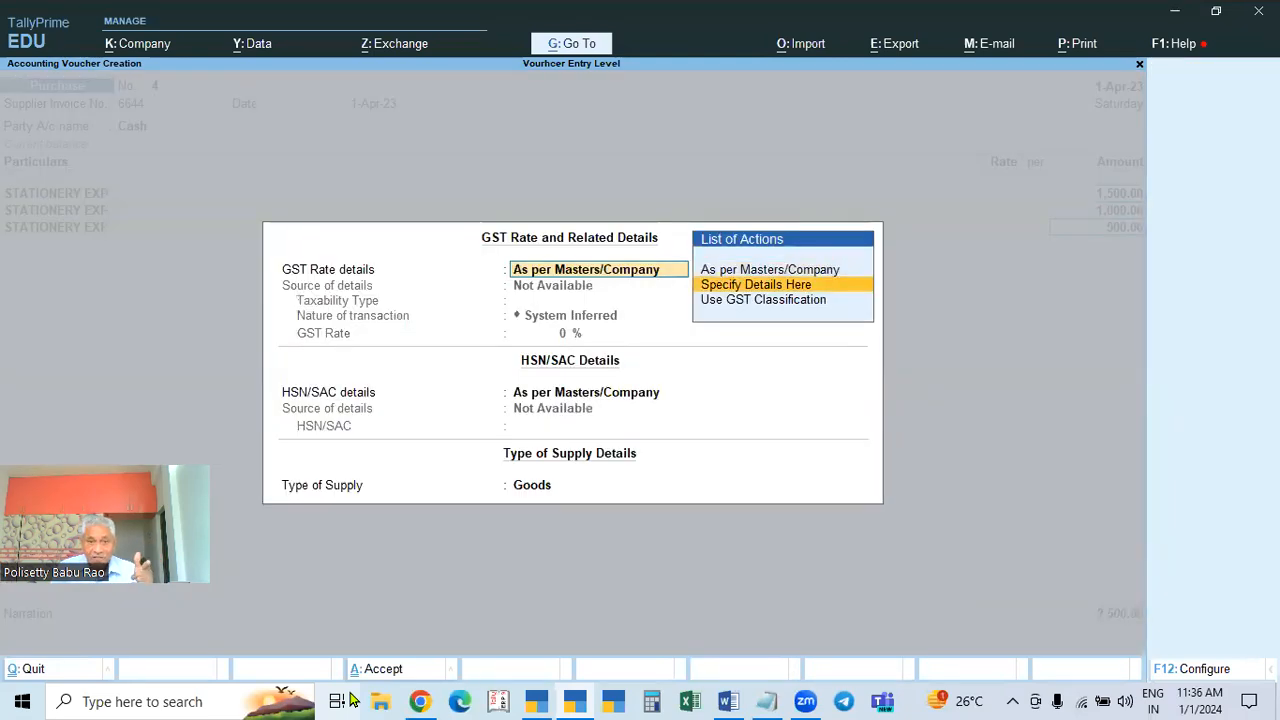
{"action": "key", "text": "Return"}
{"action": "key", "text": "Return"}
{"action": "key", "text": "Return"}
{"action": "type", "text": "5"}
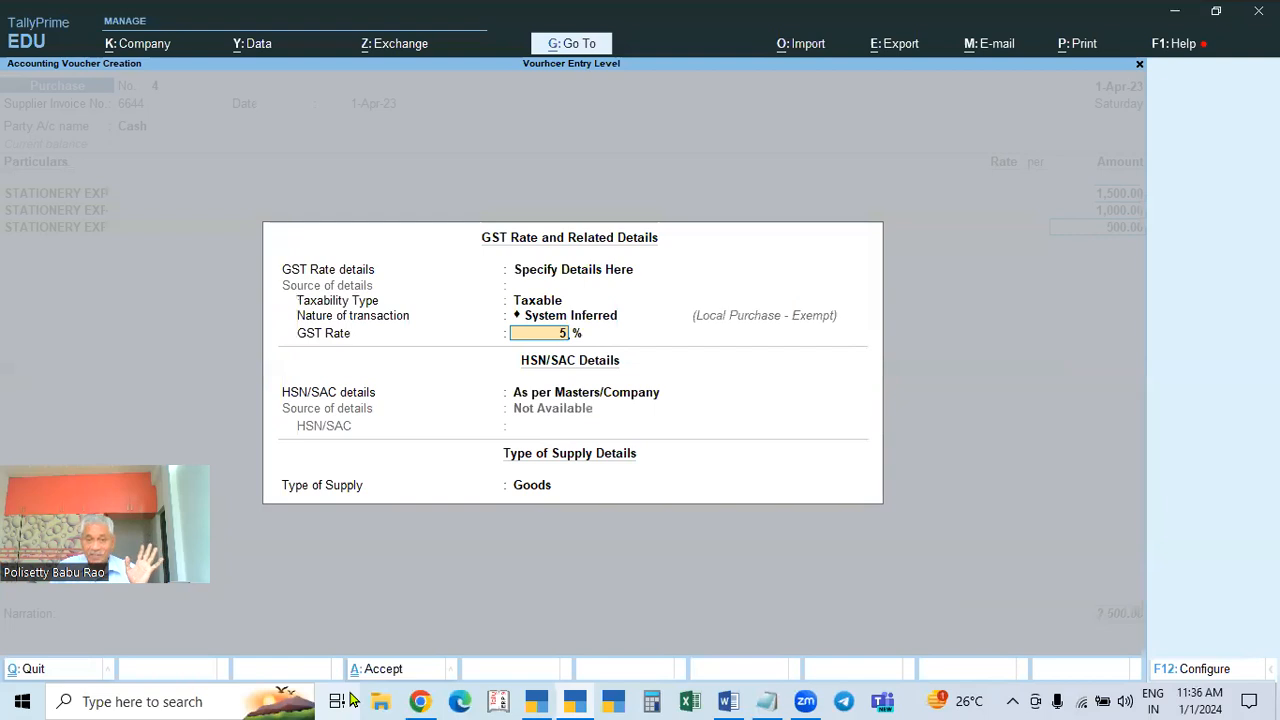
{"action": "key", "text": "Return"}
Specify HSN/SAC 4466 for the third stationery line with Goods as the supply type, and accept its GST details
{"action": "key", "text": "Return"}
{"action": "key", "text": "BackSpace"}
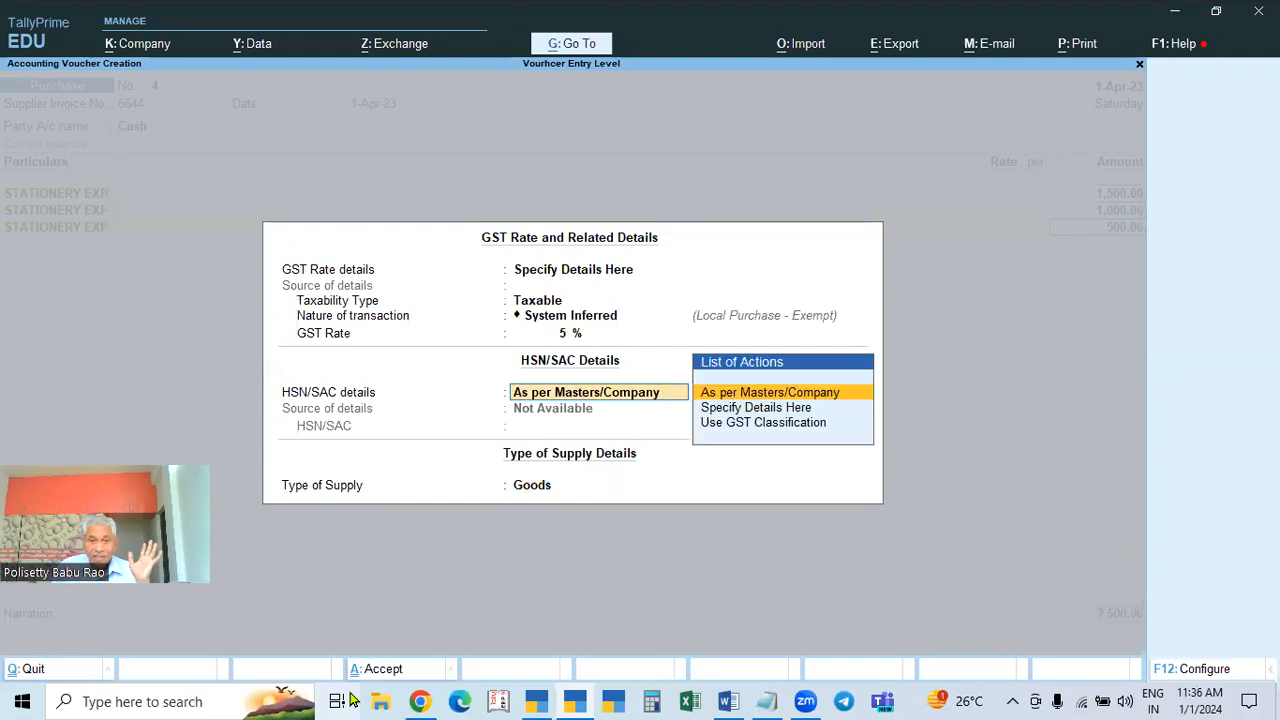
{"action": "key", "text": "Down"}
{"action": "key", "text": "Return"}
{"action": "type", "text": "4466"}
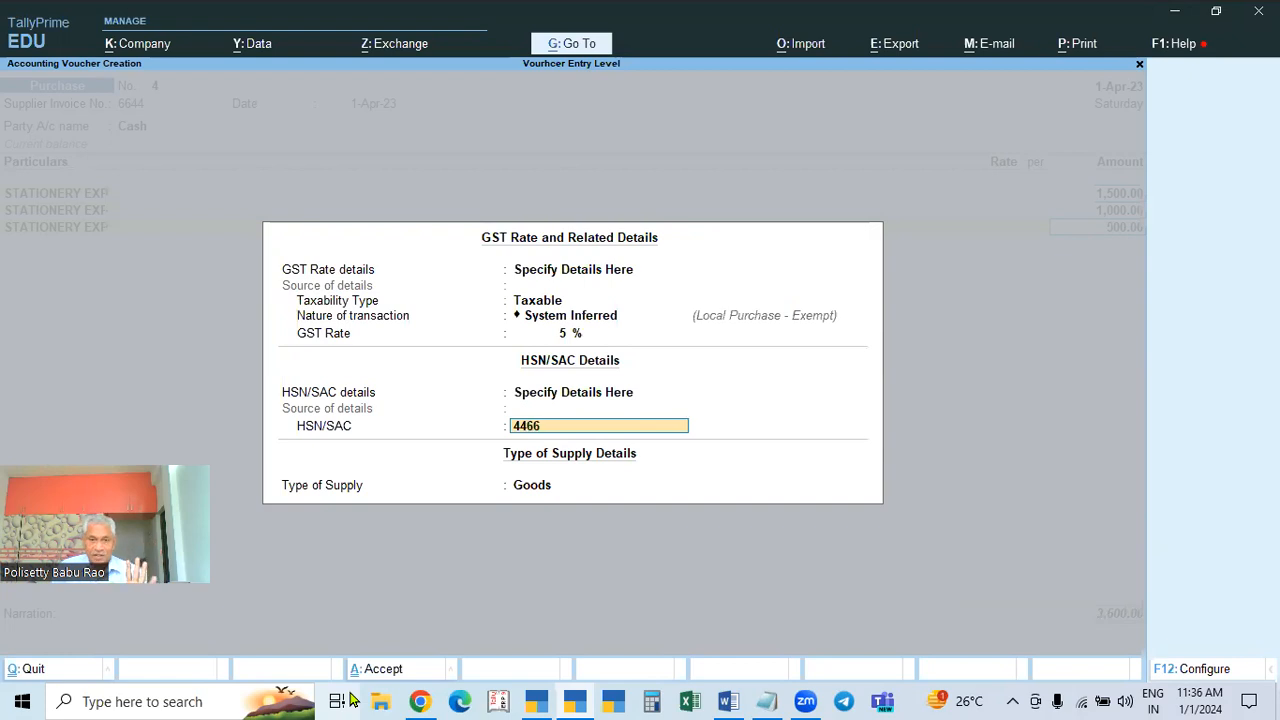
{"action": "key", "text": "Return"}
{"action": "key", "text": "Return"}
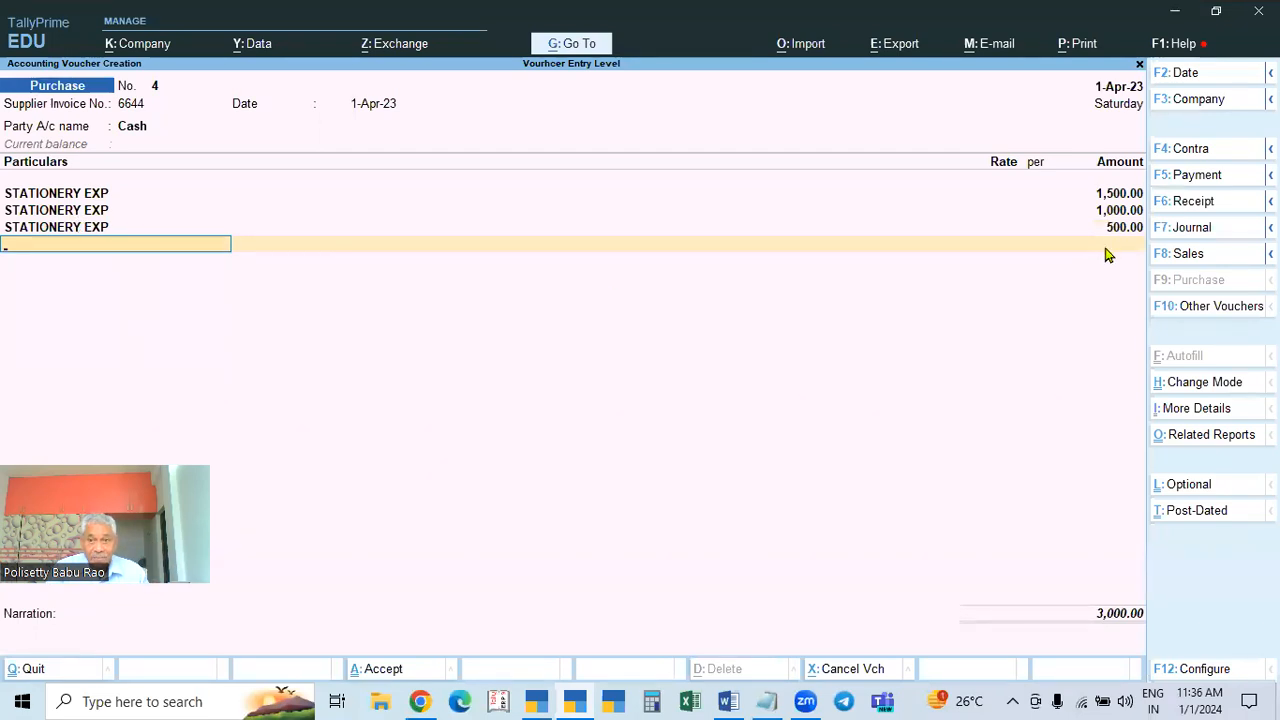
Add a CGST ledger line below the three stationery lines
{"action": "type", "text": "CGST"}
{"action": "key", "text": "Return"}
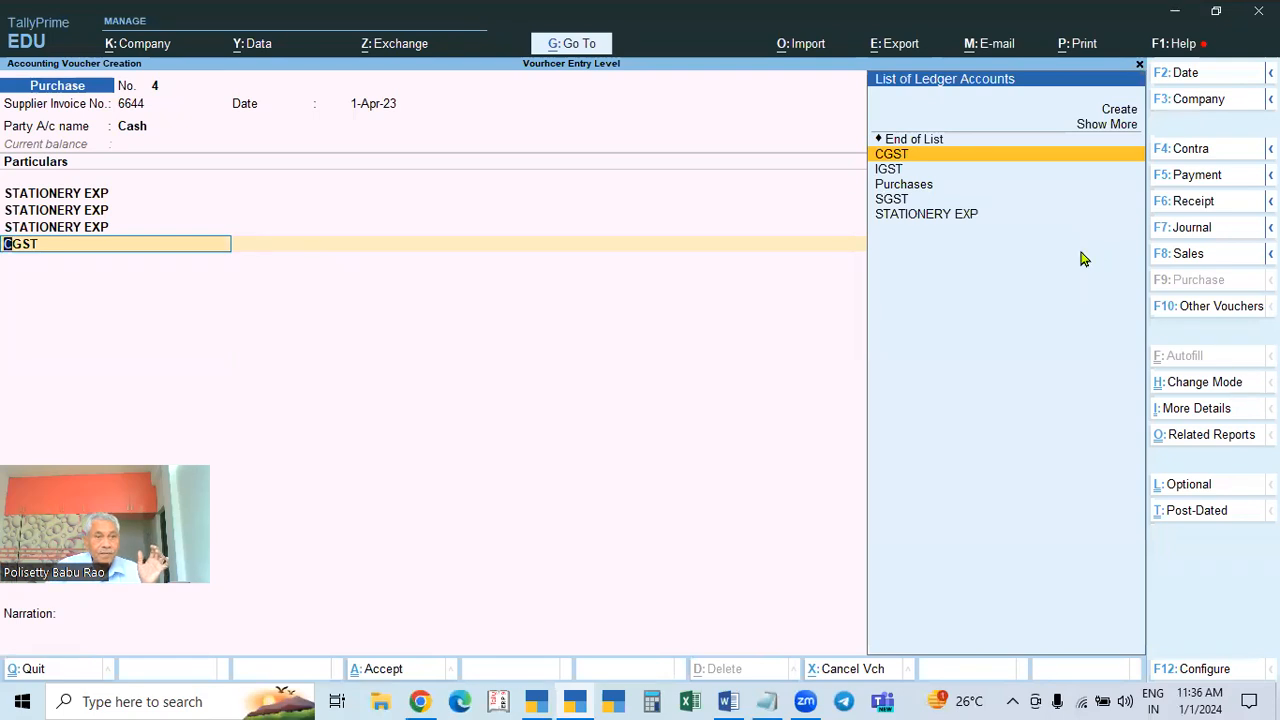
Open the Cash ledger and leave it unaltered, review the voucher's party details, and return to the first stationery line
{"action": "left_click", "coordinate": [145, 133]}
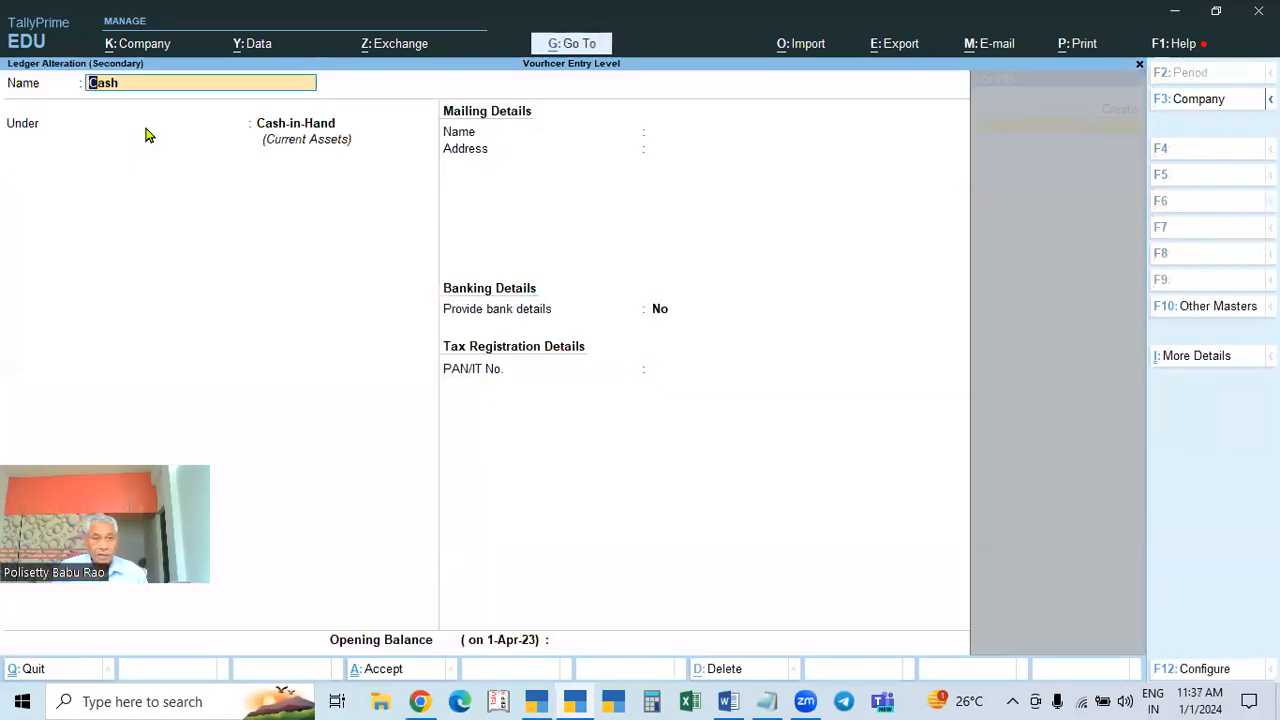
{"action": "key", "text": "BackSpace"}
{"action": "key", "text": "BackSpace"}
{"action": "key", "text": "BackSpace"}
{"action": "key", "text": "BackSpace"}
{"action": "key", "text": "Escape"}
{"action": "key", "text": "Return"}
{"action": "key", "text": "Return"}
{"action": "key", "text": "Return"}
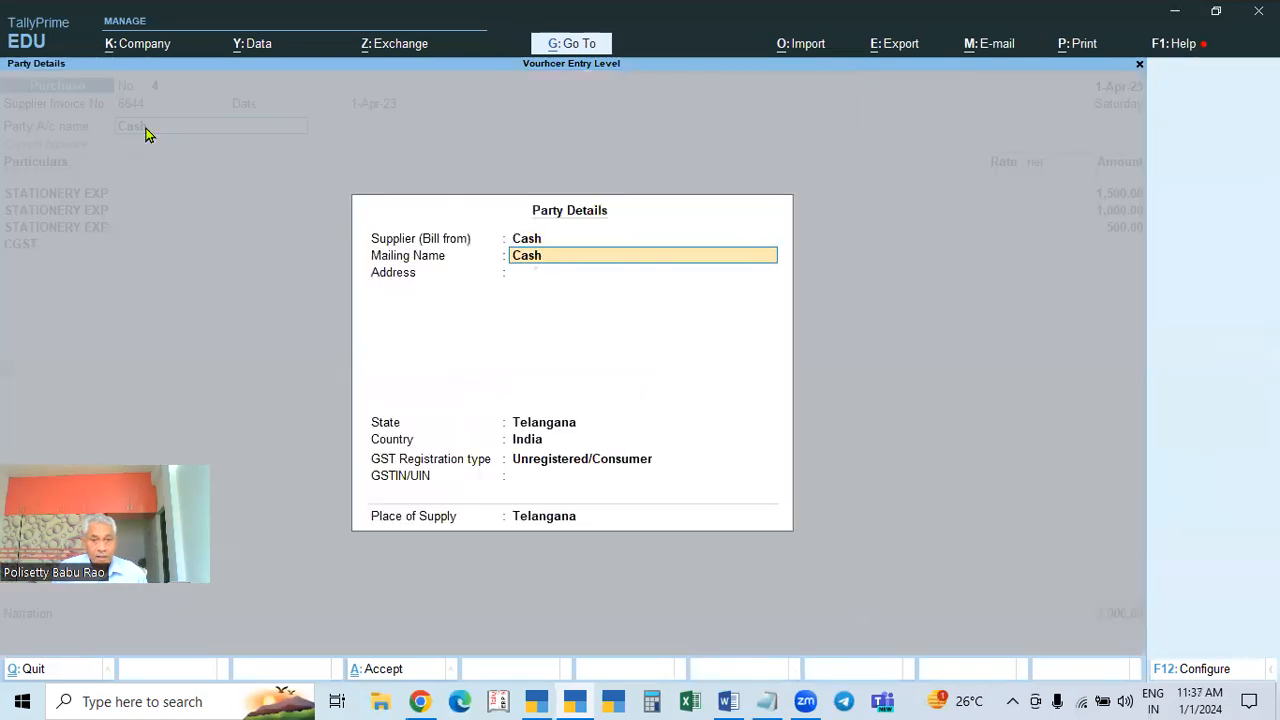
{"action": "key", "text": "Return"}
{"action": "key", "text": "Return"}
{"action": "key", "text": "Return"}
{"action": "key", "text": "Return"}
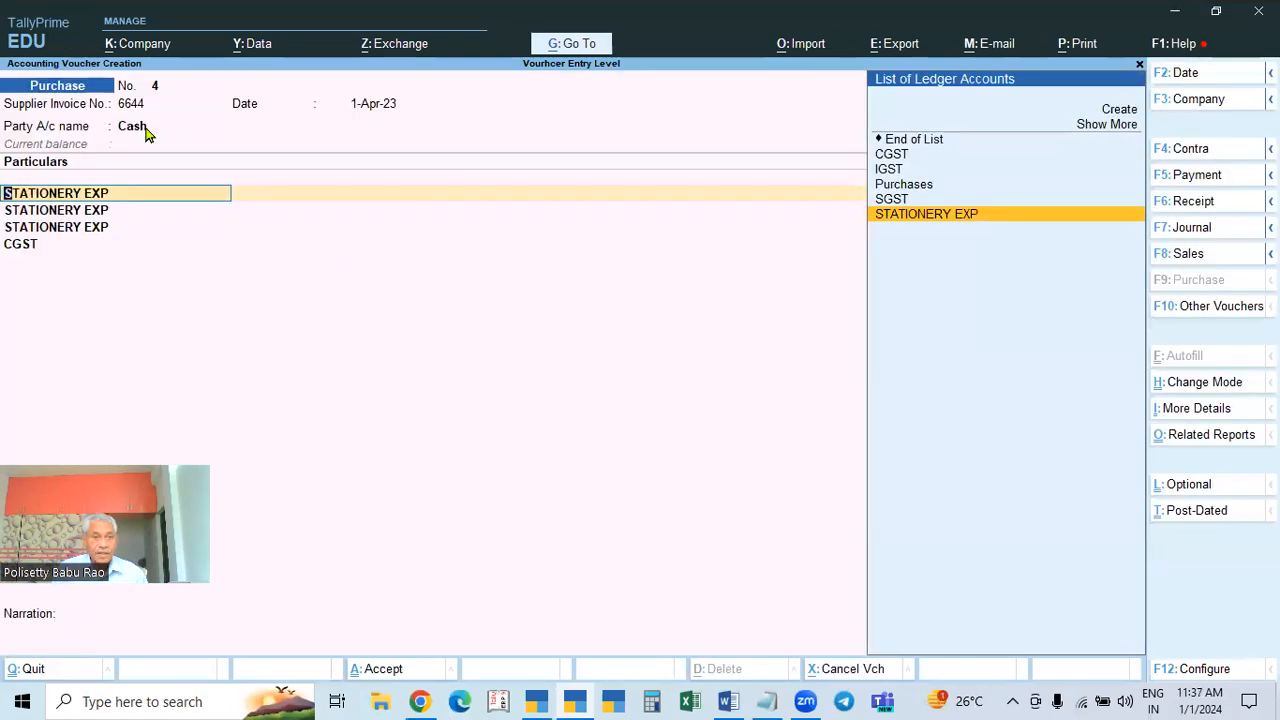
Set the nature of transaction for the first stationery line to Local Purchase - Taxable, and accept its GST details
{"action": "key", "text": "Return"}
{"action": "key", "text": "Return"}
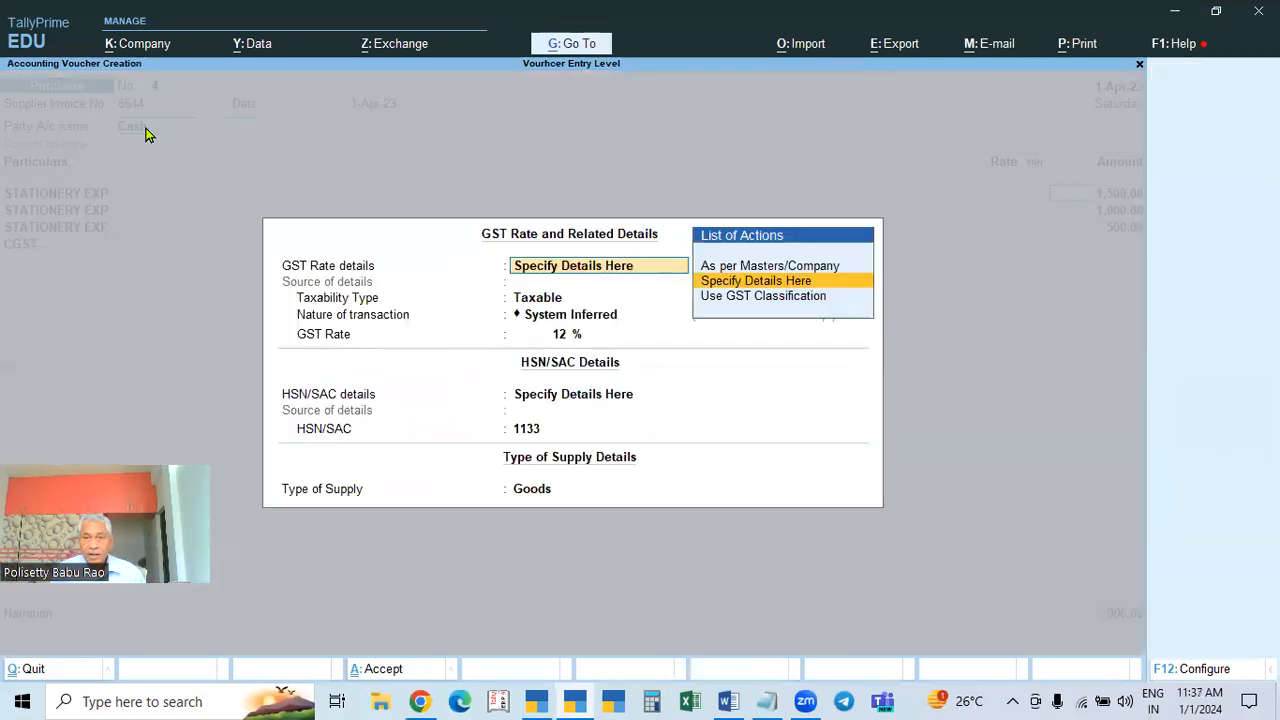
{"action": "key", "text": "Return"}
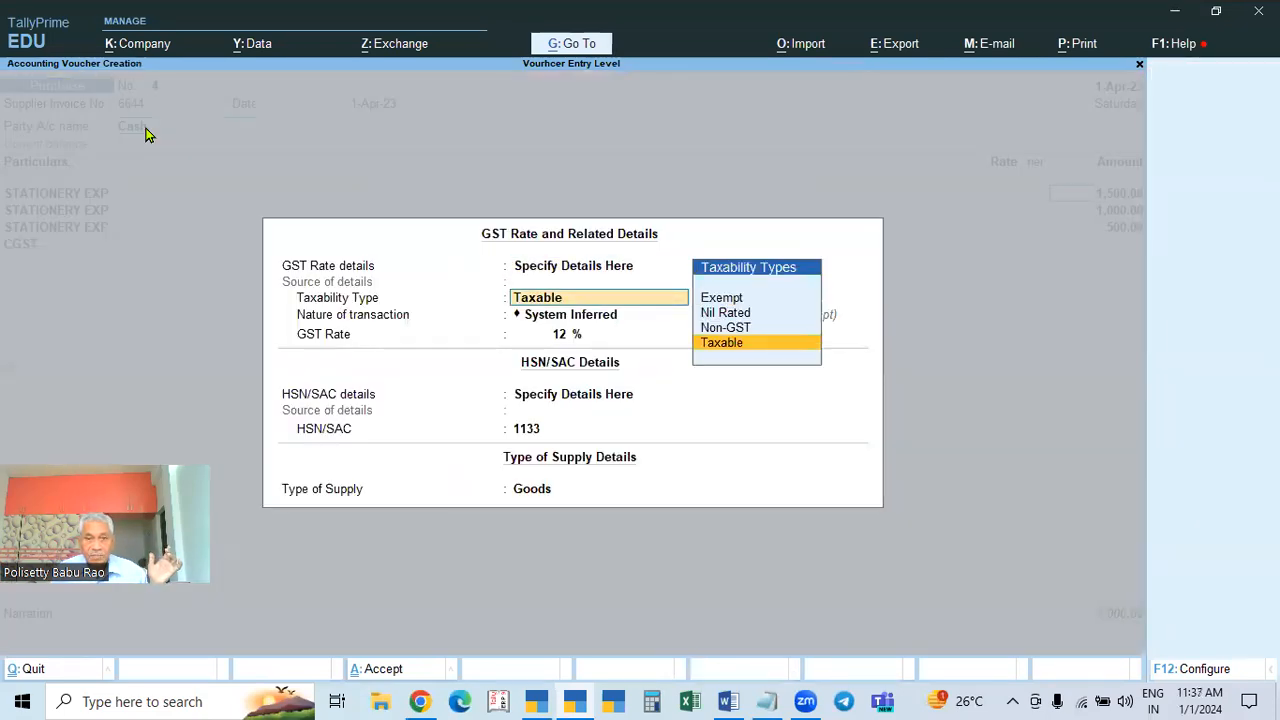
{"action": "key", "text": "Return"}
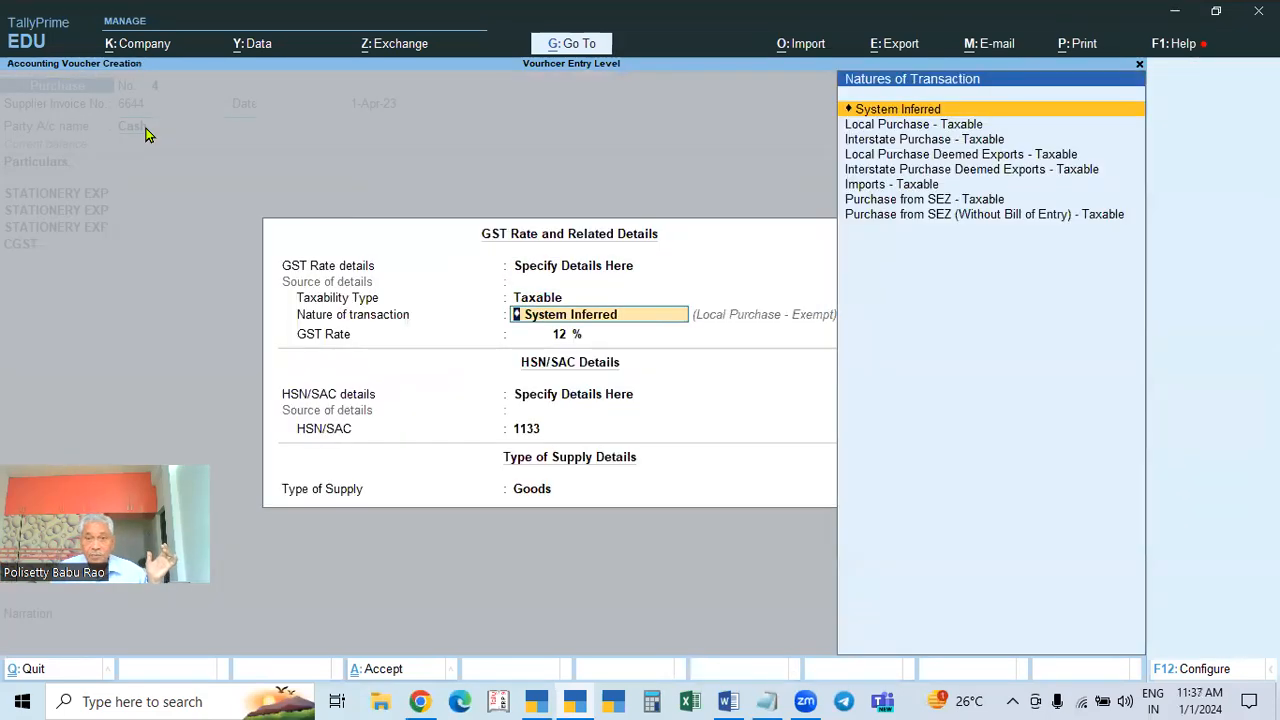
{"action": "key", "text": "Down"}
{"action": "key", "text": "Return"}
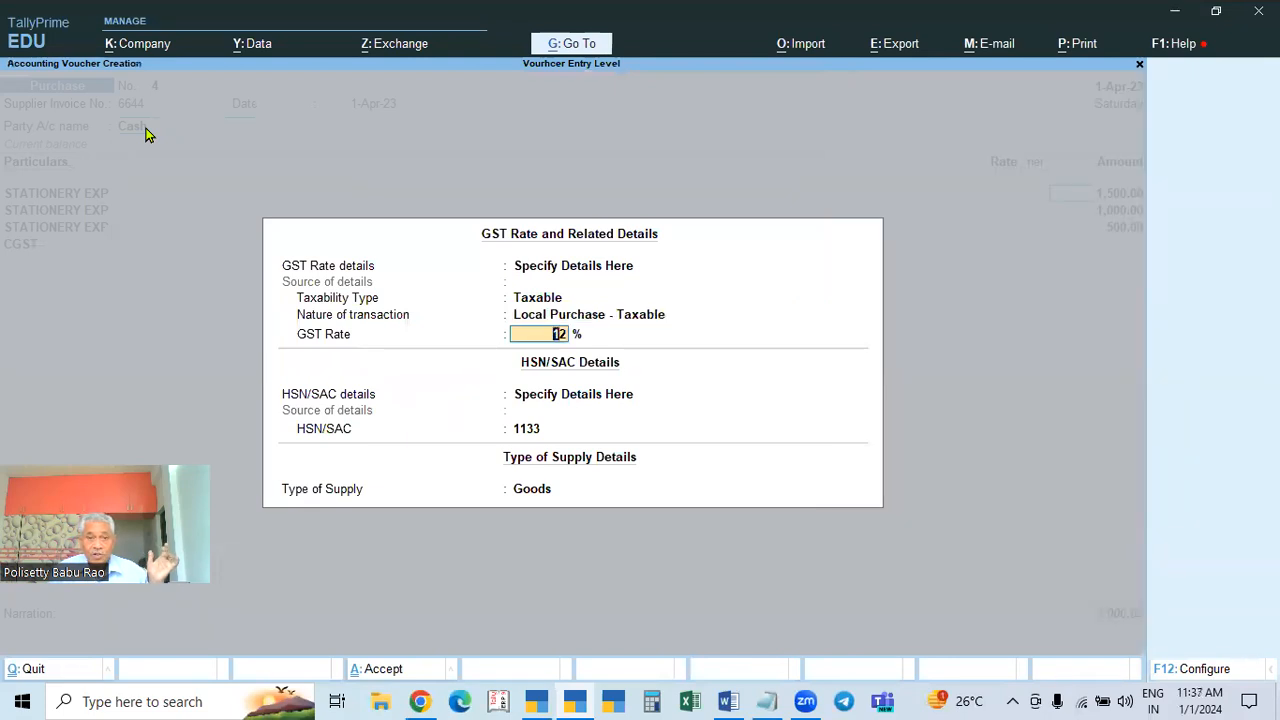
{"action": "key", "text": "Return"}
{"action": "key", "text": "Return"}
{"action": "key", "text": "Return"}
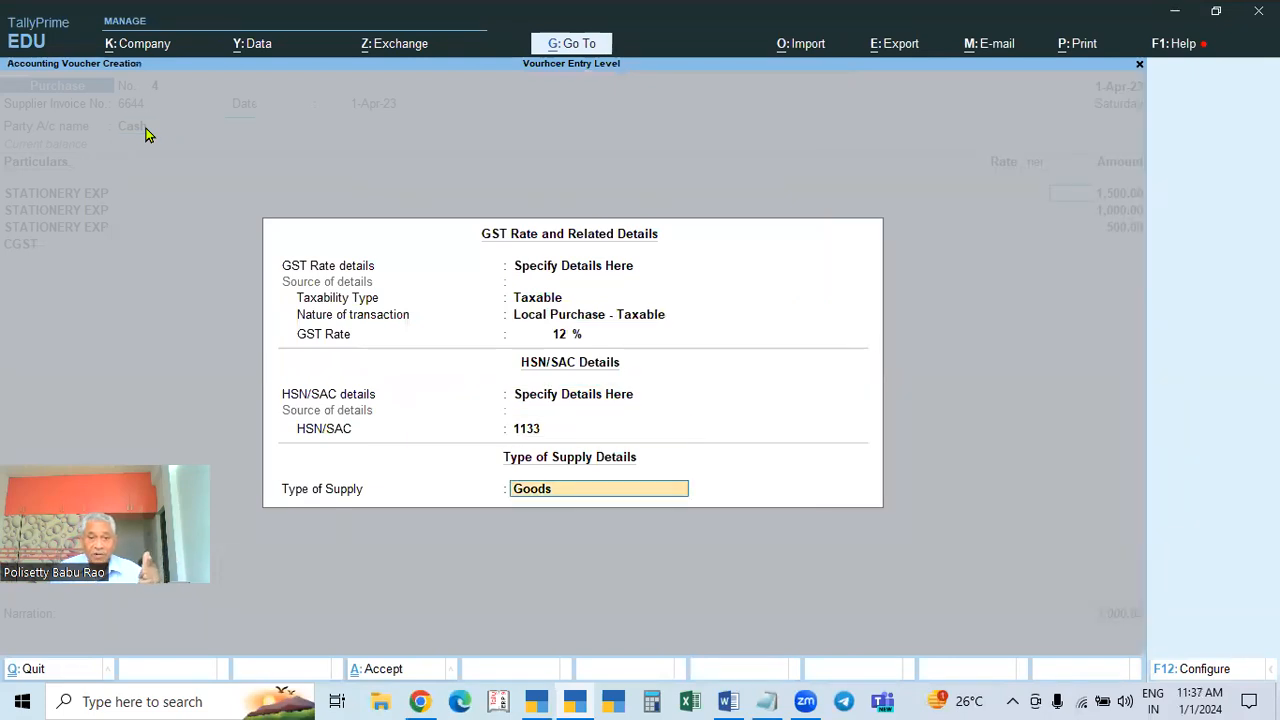
{"action": "key", "text": "Return"}
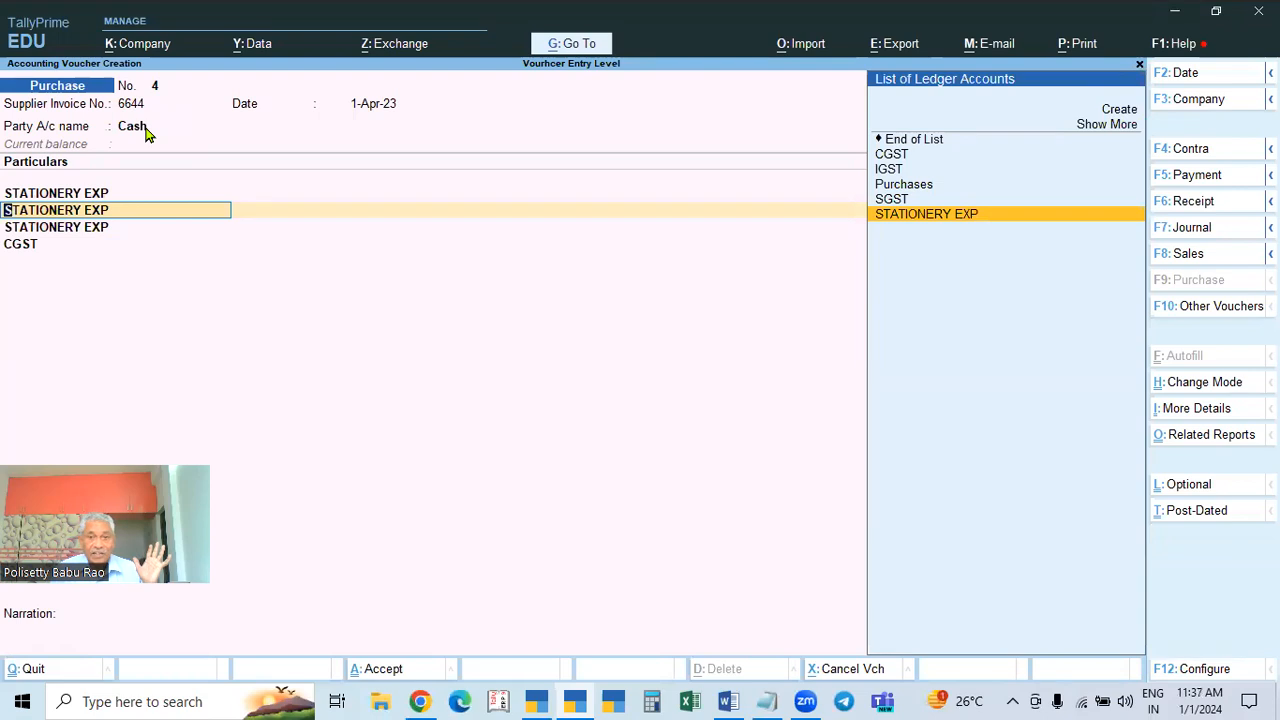
Set the nature of transaction for the second stationery line to Local Purchase - Taxable, and accept its GST details
{"action": "key", "text": "Return"}
{"action": "key", "text": "BackSpace"}
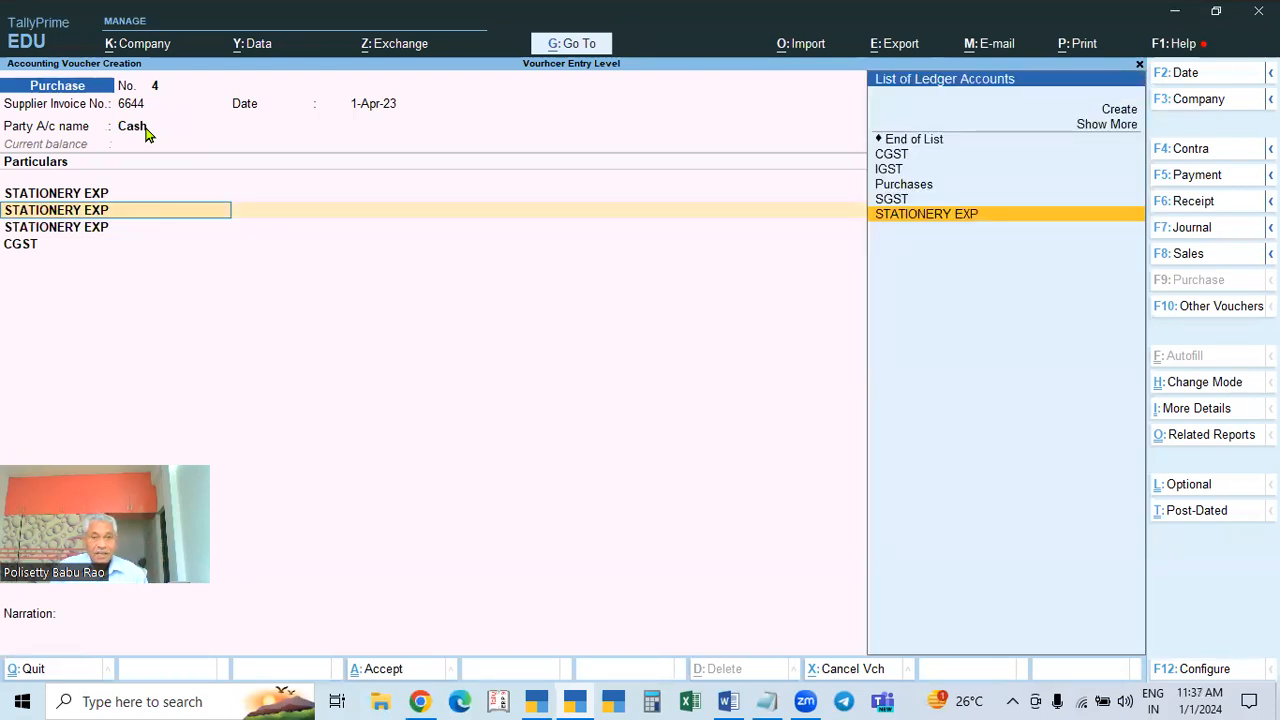
{"action": "key", "text": "ctrl"}
{"action": "key", "text": "Return"}
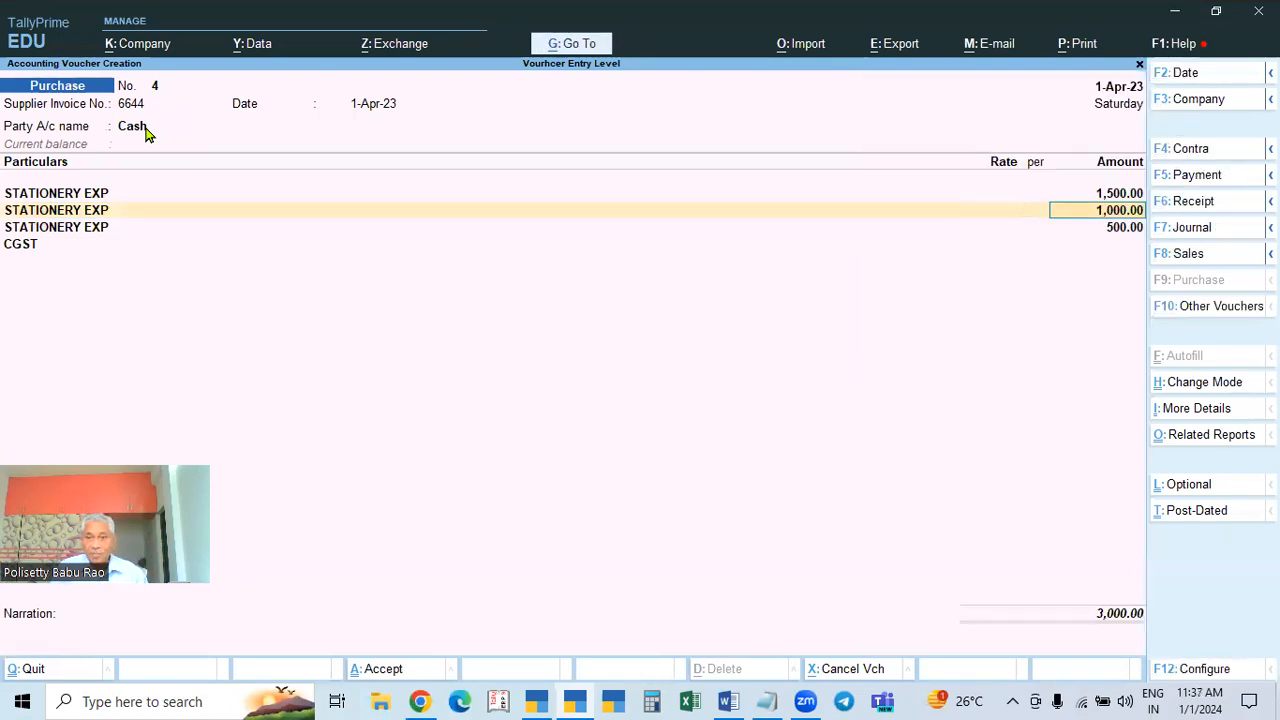
{"action": "key", "text": "Return"}
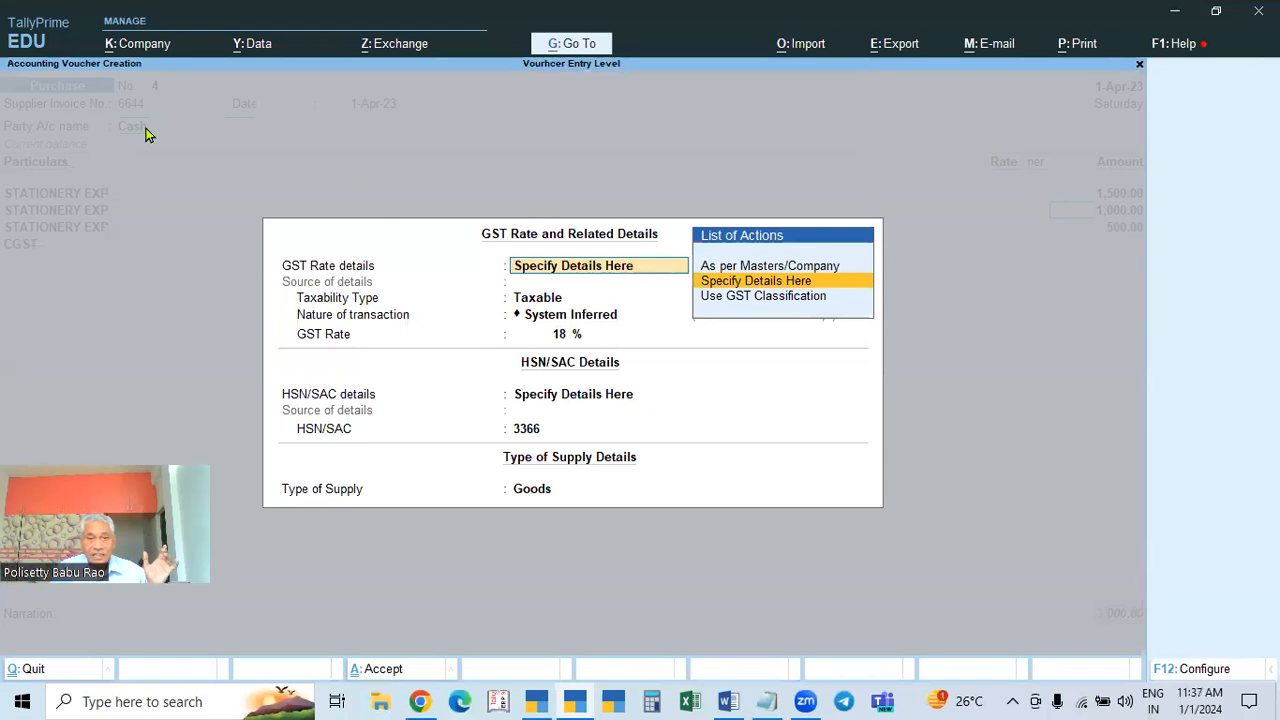
{"action": "key", "text": "Return"}
{"action": "key", "text": "Return"}
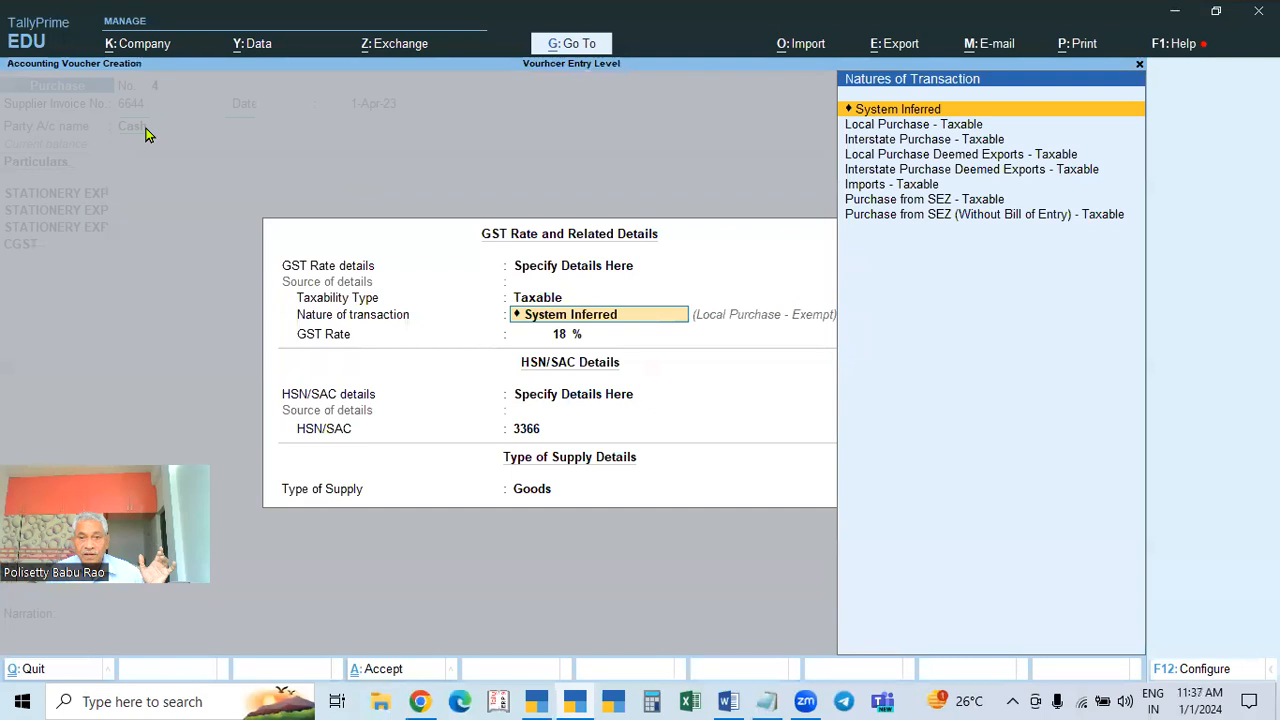
{"action": "key", "text": "Down"}
{"action": "key", "text": "Return"}
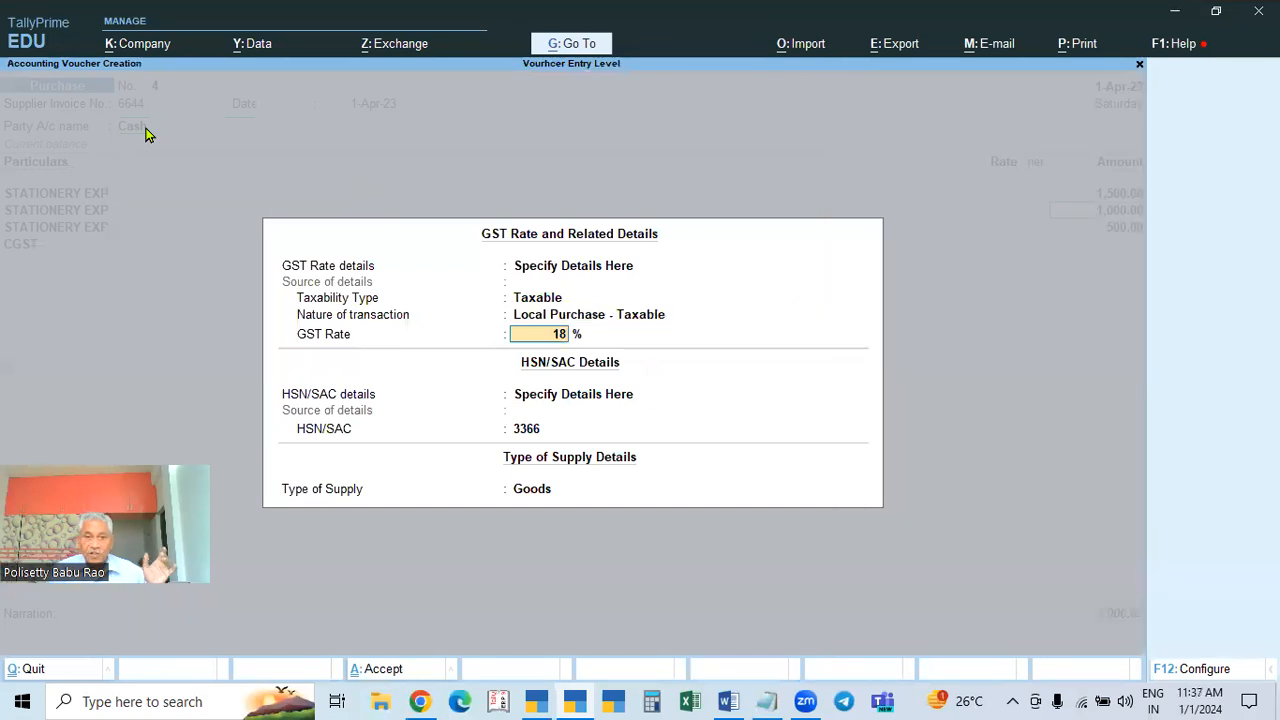
{"action": "key", "text": "Return"}
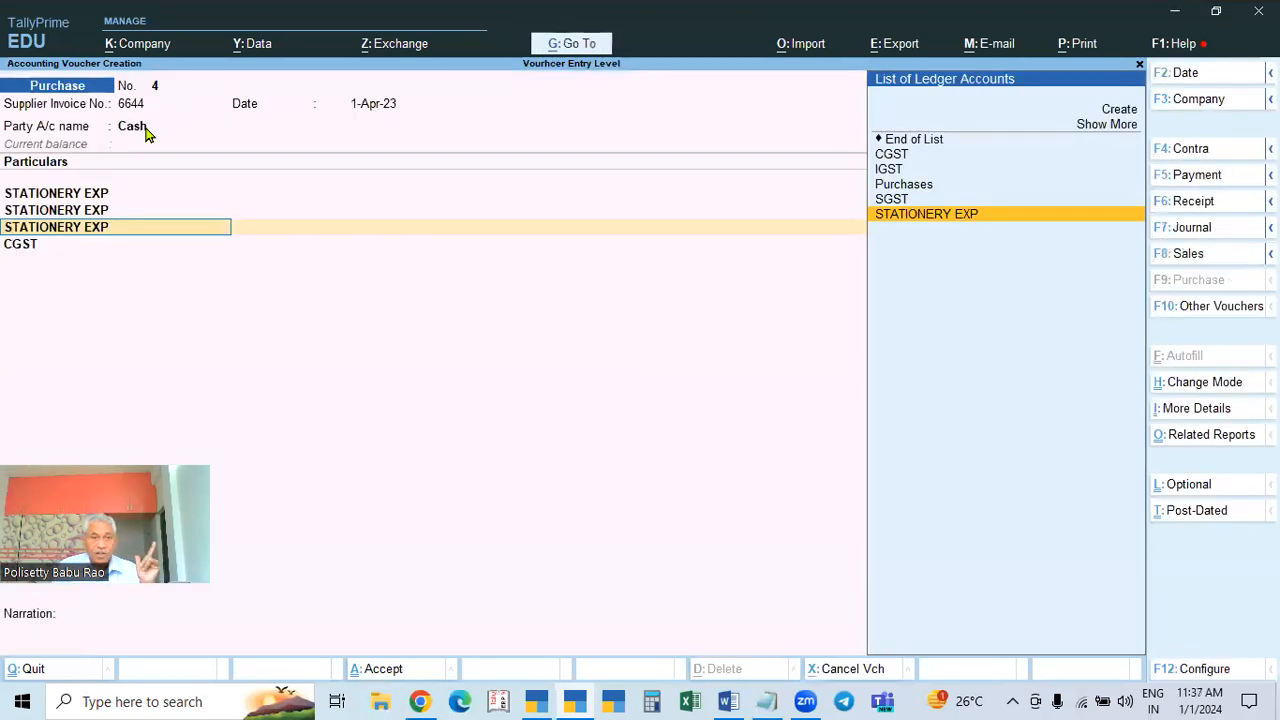
Set the nature of transaction for the third stationery line to Local Purchase - Taxable, and accept its GST details
{"action": "key", "text": "Return"}
{"action": "key", "text": "Return"}
{"action": "key", "text": "Return"}
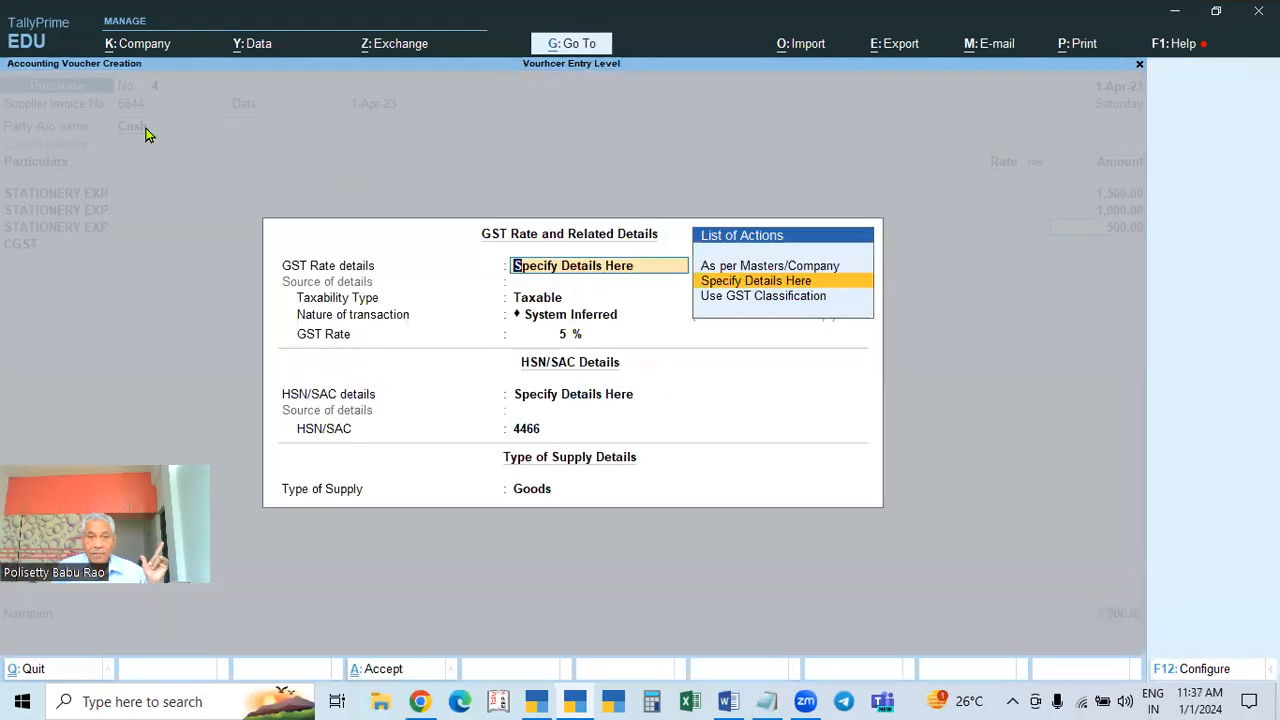
{"action": "key", "text": "Return"}
{"action": "key", "text": "Return"}
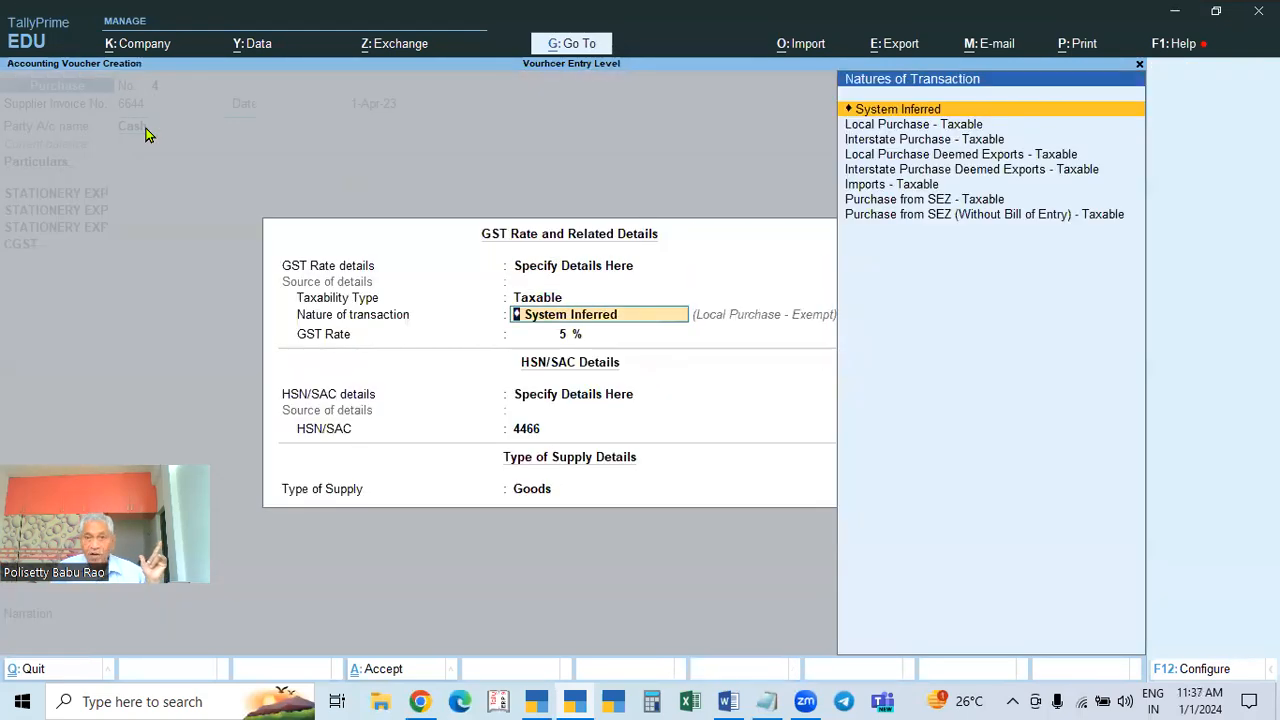
{"action": "key", "text": "Down"}
{"action": "key", "text": "Down"}
{"action": "key", "text": "Up"}
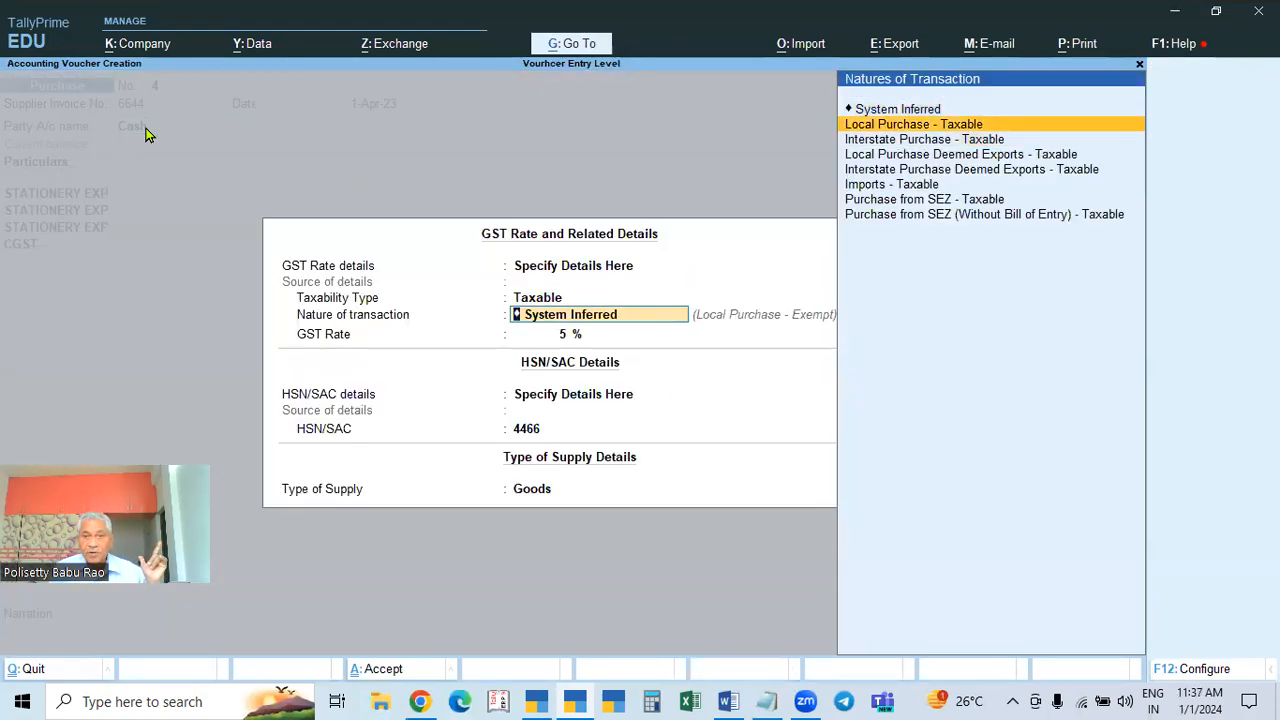
{"action": "key", "text": "Return"}
{"action": "key", "text": "Return"}
{"action": "key", "text": "Return"}
{"action": "key", "text": "Return"}
{"action": "key", "text": "Return"}
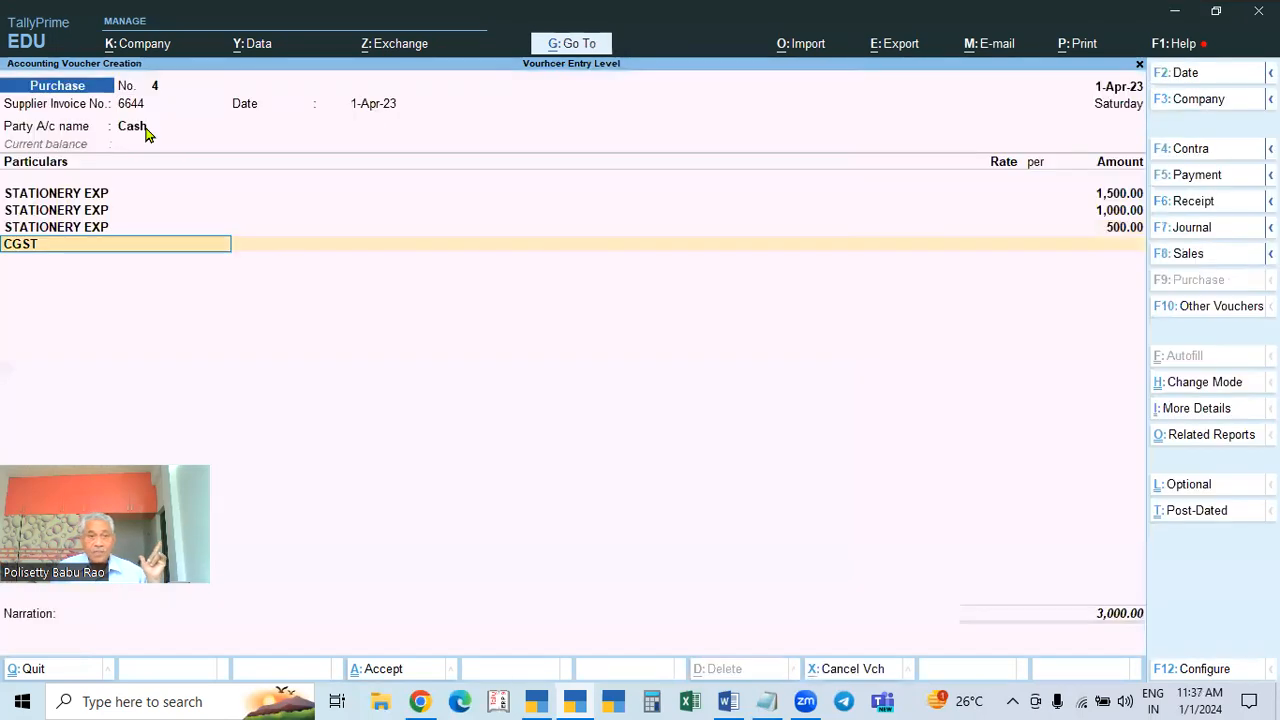
Clear and re-enter CGST as the ledger on the fourth line, check its amount, and return to the first stationery line
{"action": "key", "text": "space"}
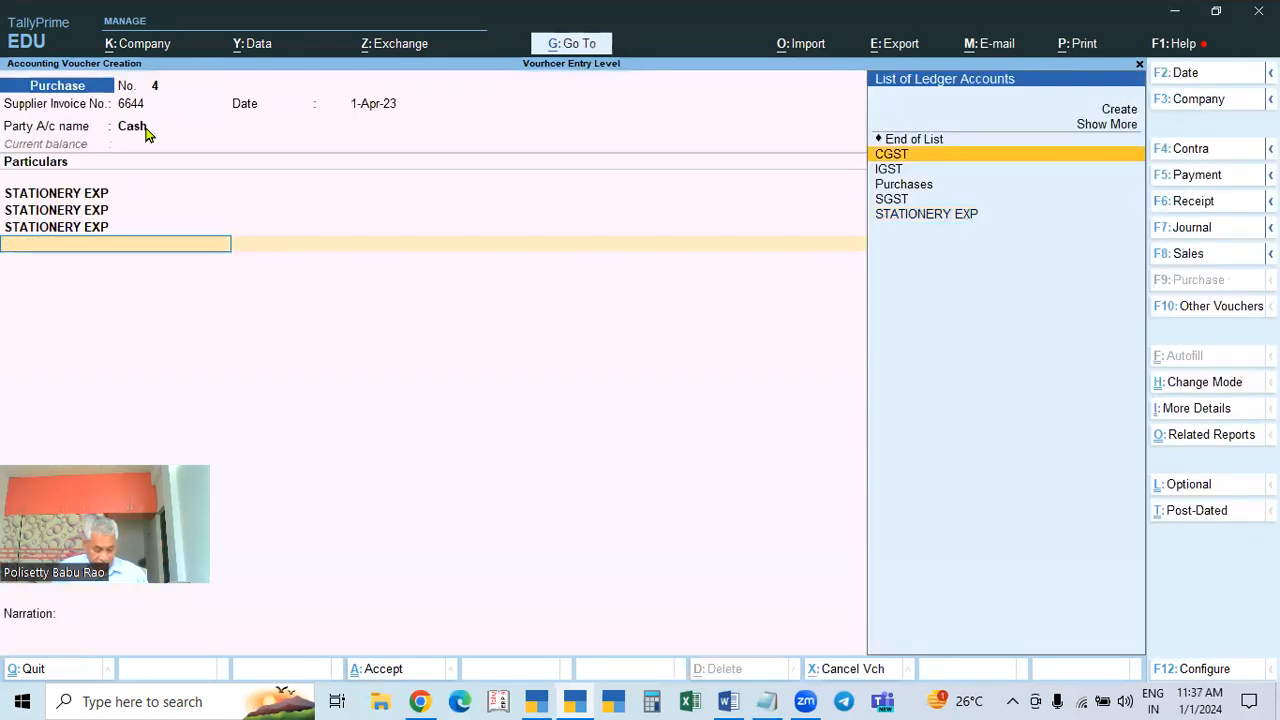
{"action": "type", "text": "cgst"}
{"action": "key", "text": "Return"}
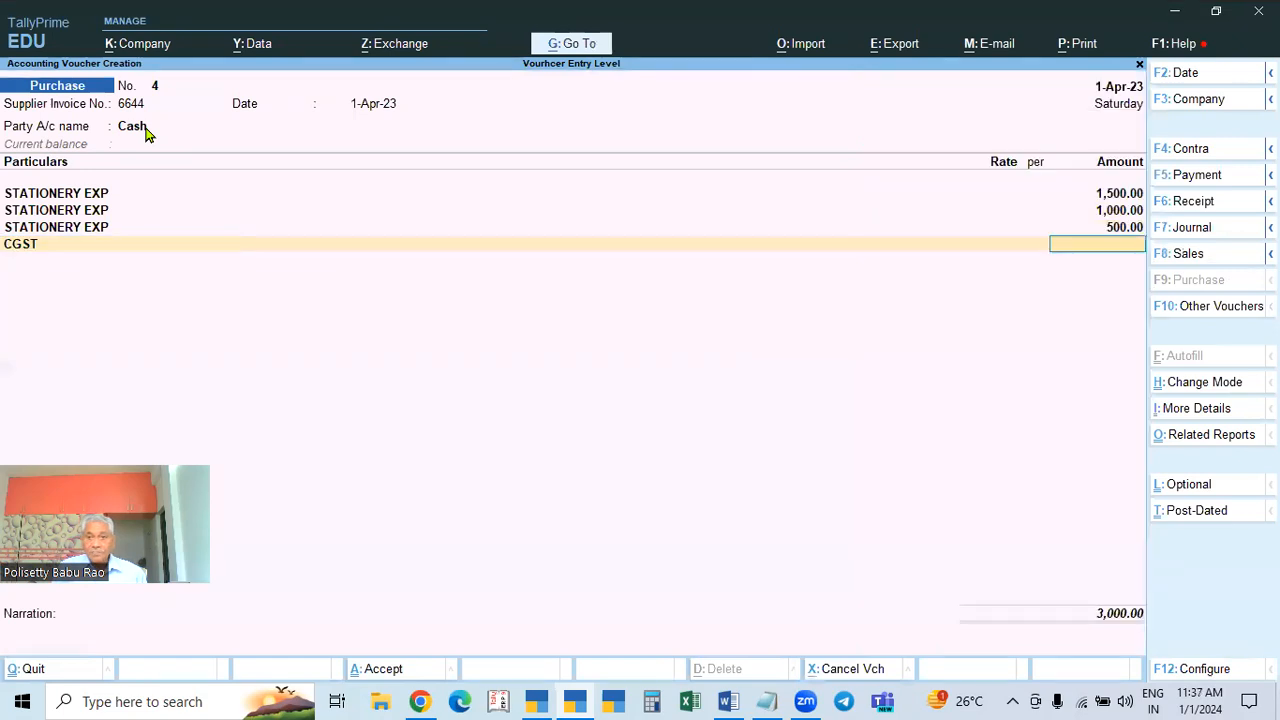
{"action": "key", "text": "BackSpace"}
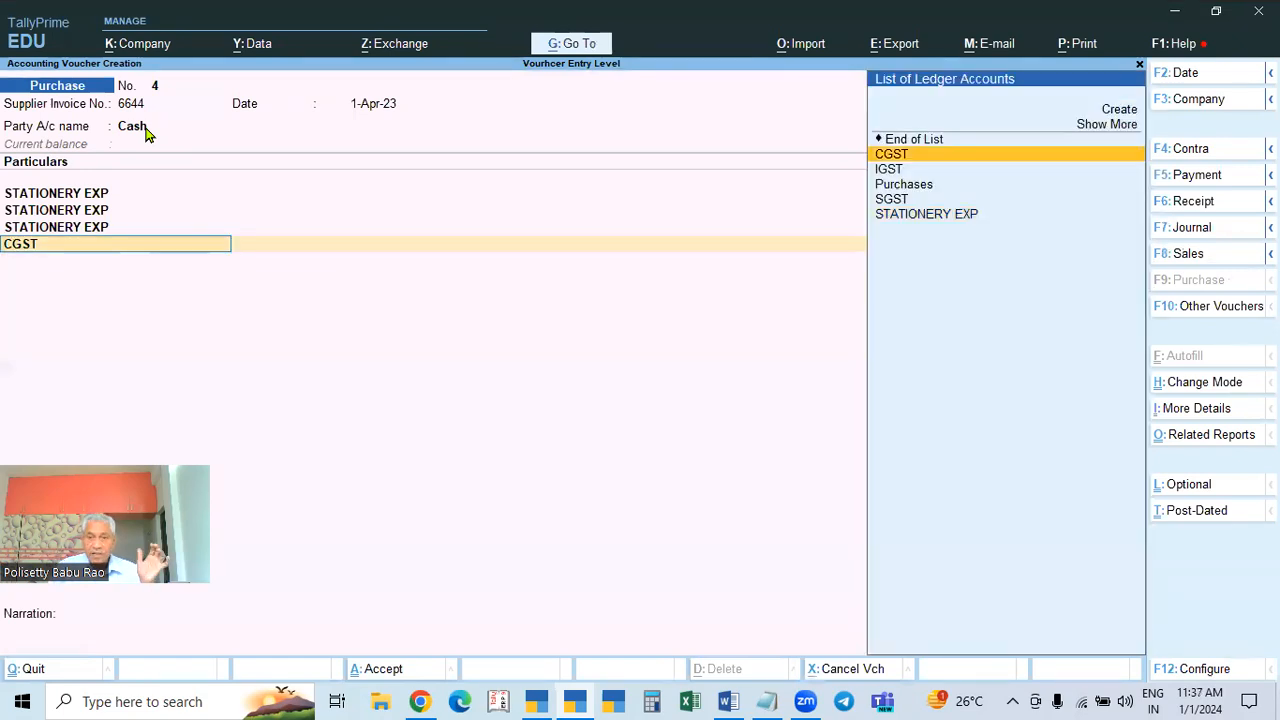
{"action": "left_click", "coordinate": [68, 195]}
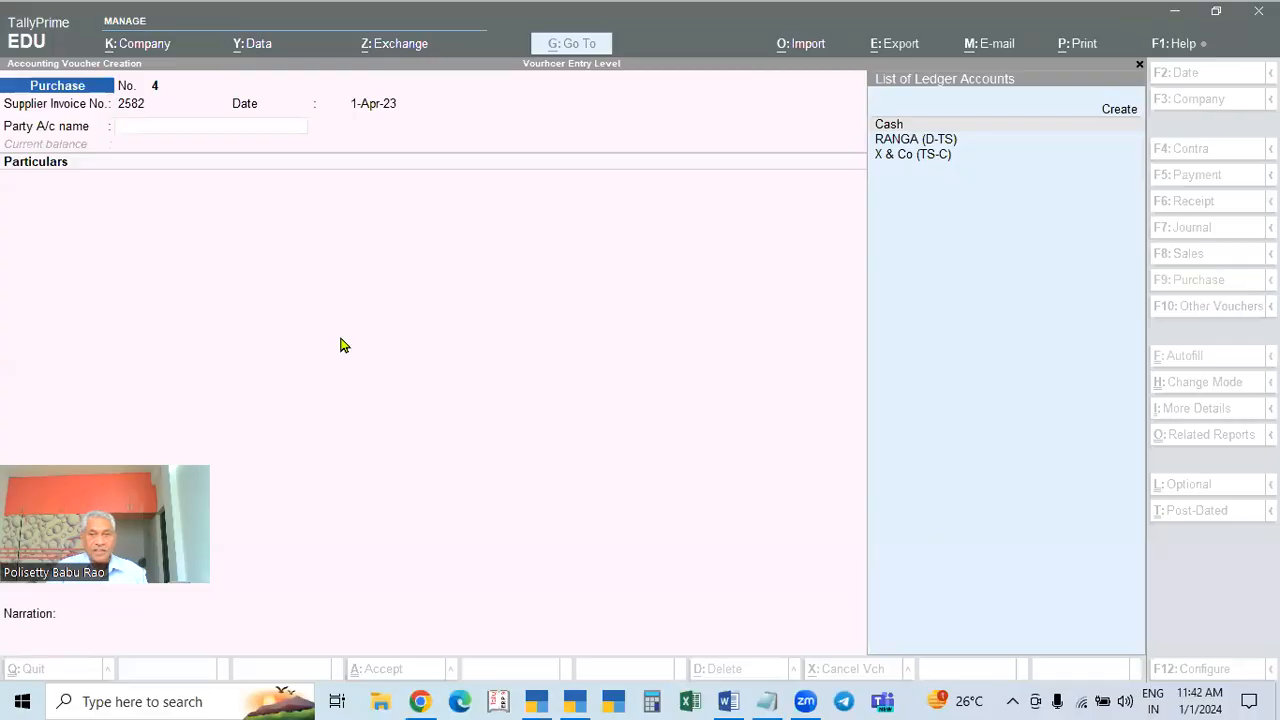
Select Cash as the party account of the restarted purchase voucher, review its party details, and return to the voucher
{"action": "left_click", "coordinate": [484, 216]}
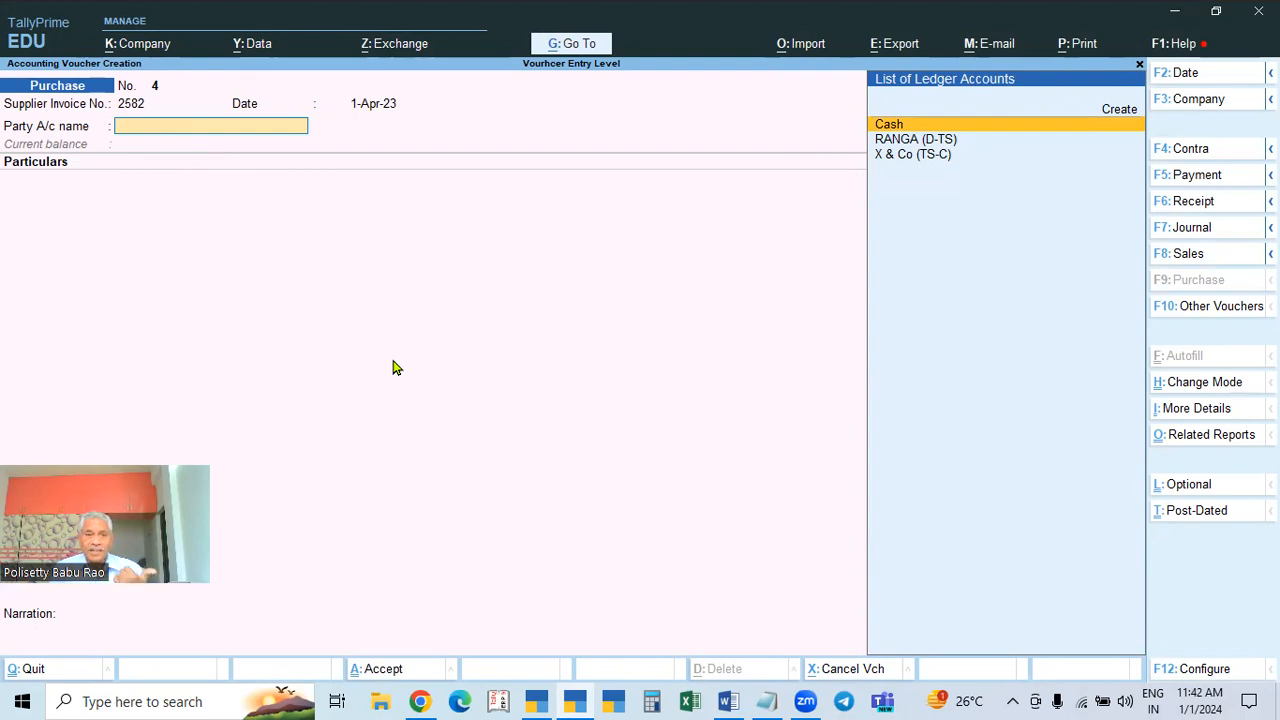
{"action": "key", "text": "Return"}
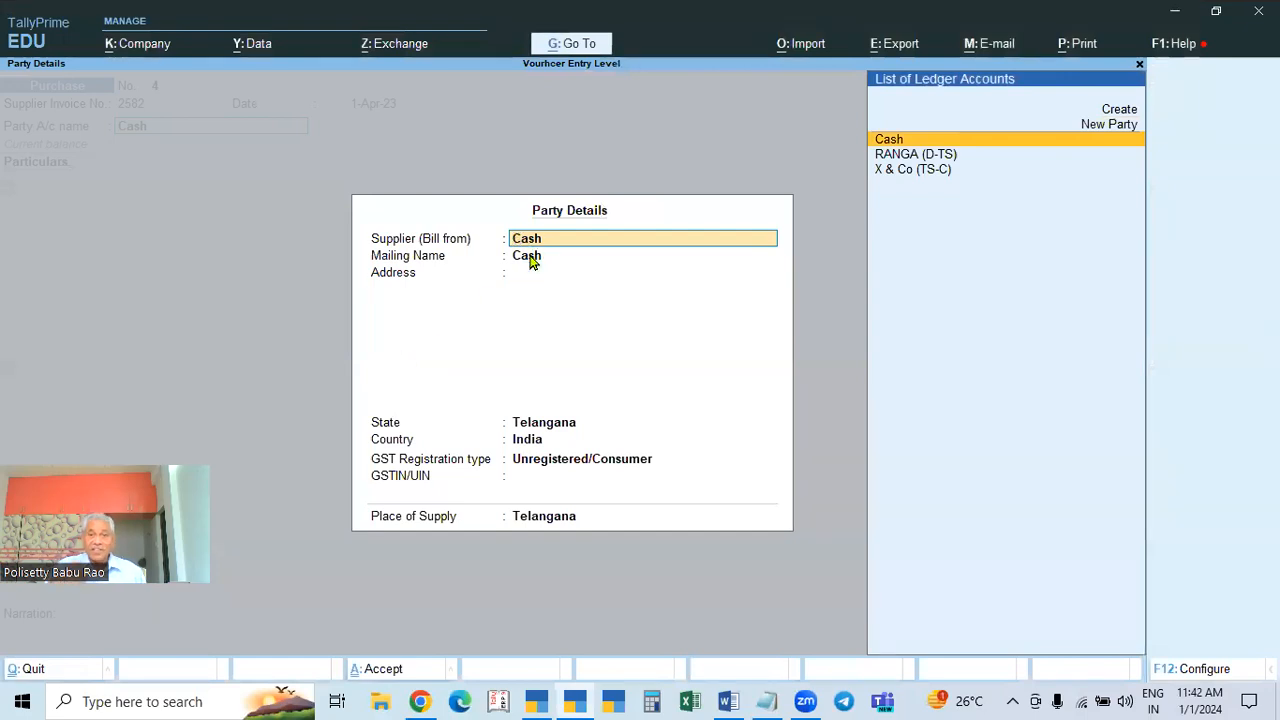
{"action": "key", "text": "ctrl+a"}
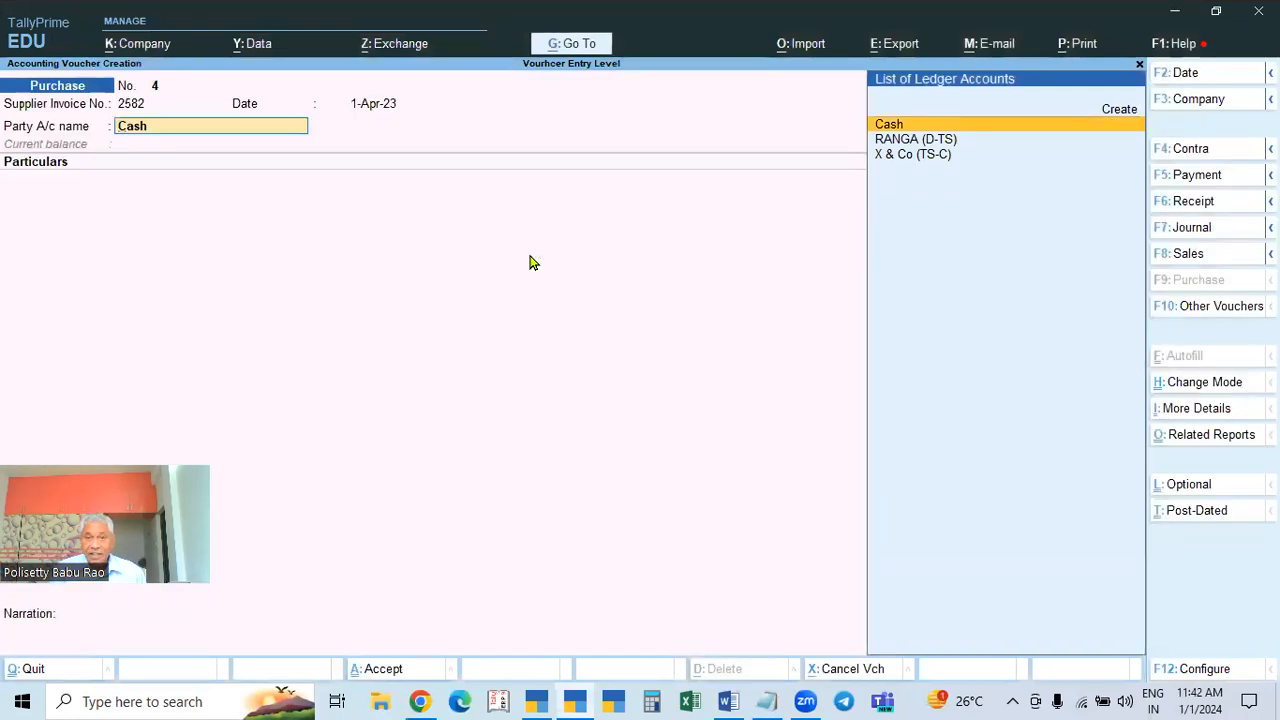
Select X & Co (TS-C) as the party account of the purchase voucher and accept its party details
{"action": "key", "text": "Down"}
{"action": "key", "text": "Down"}
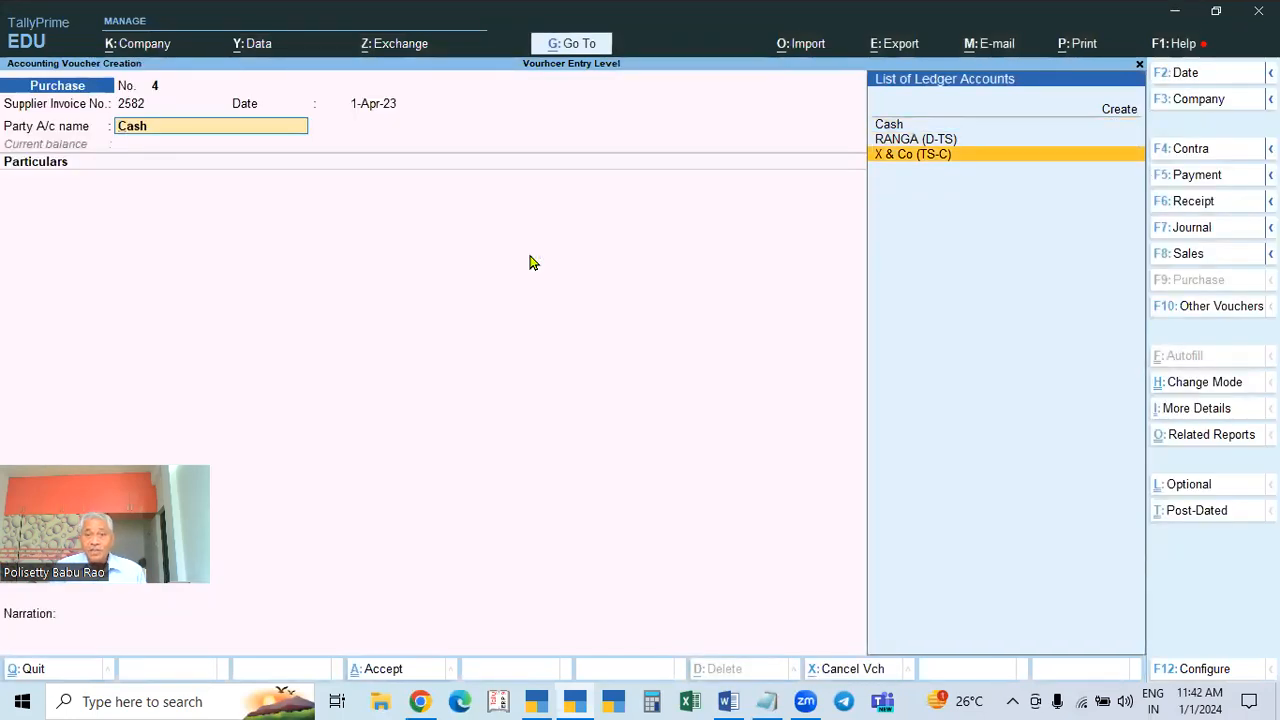
{"action": "key", "text": "Return"}
{"action": "key", "text": "ctrl+a"}
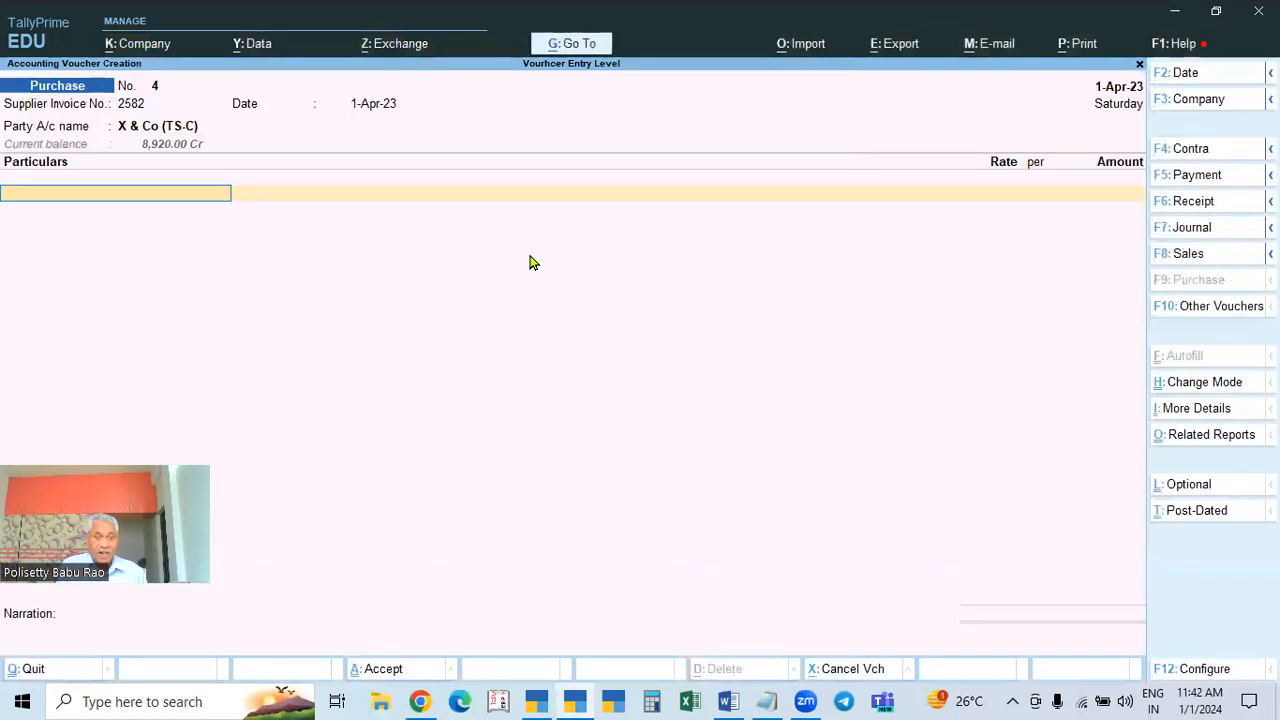
Add STATIONERY EXP as the first particulars line with an amount of 1500
{"action": "type", "text": "STAT"}
{"action": "key", "text": "Return"}
{"action": "type", "text": "1500"}
{"action": "key", "text": "Return"}
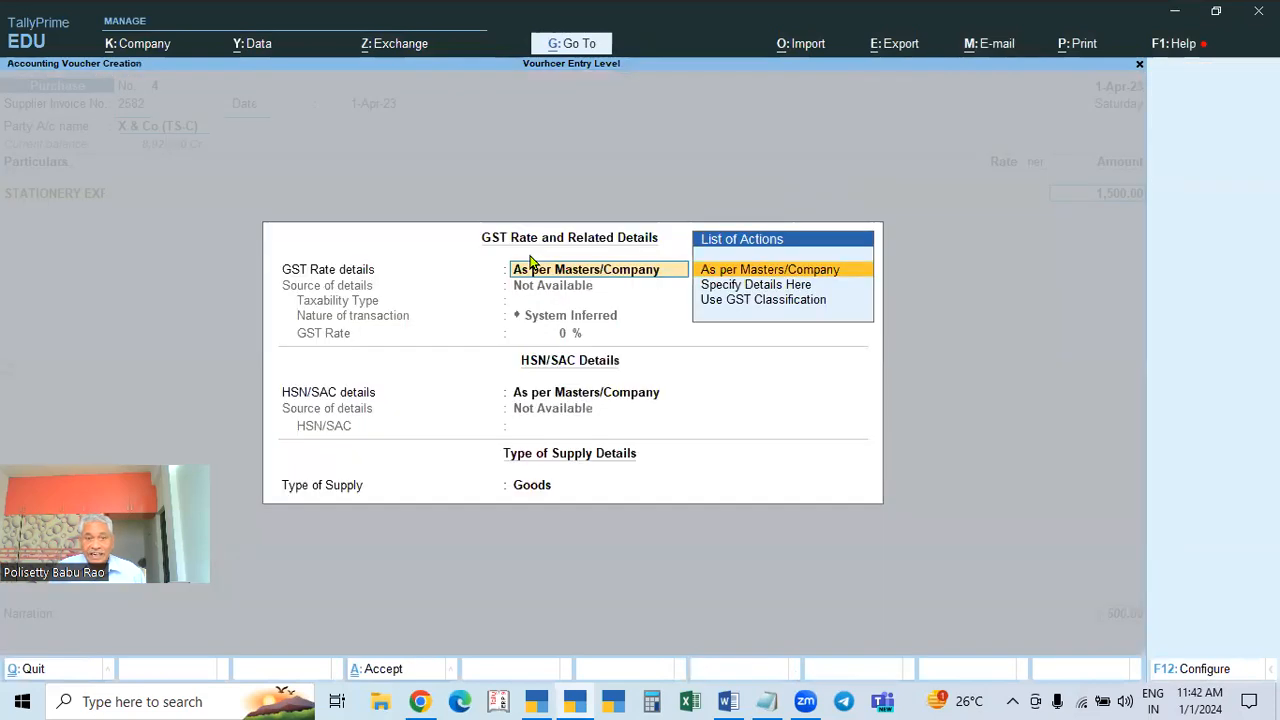
Specify the first stationery line's GST rate details here as Taxable, System Inferred nature of transaction, at 5%
{"action": "key", "text": "Down"}
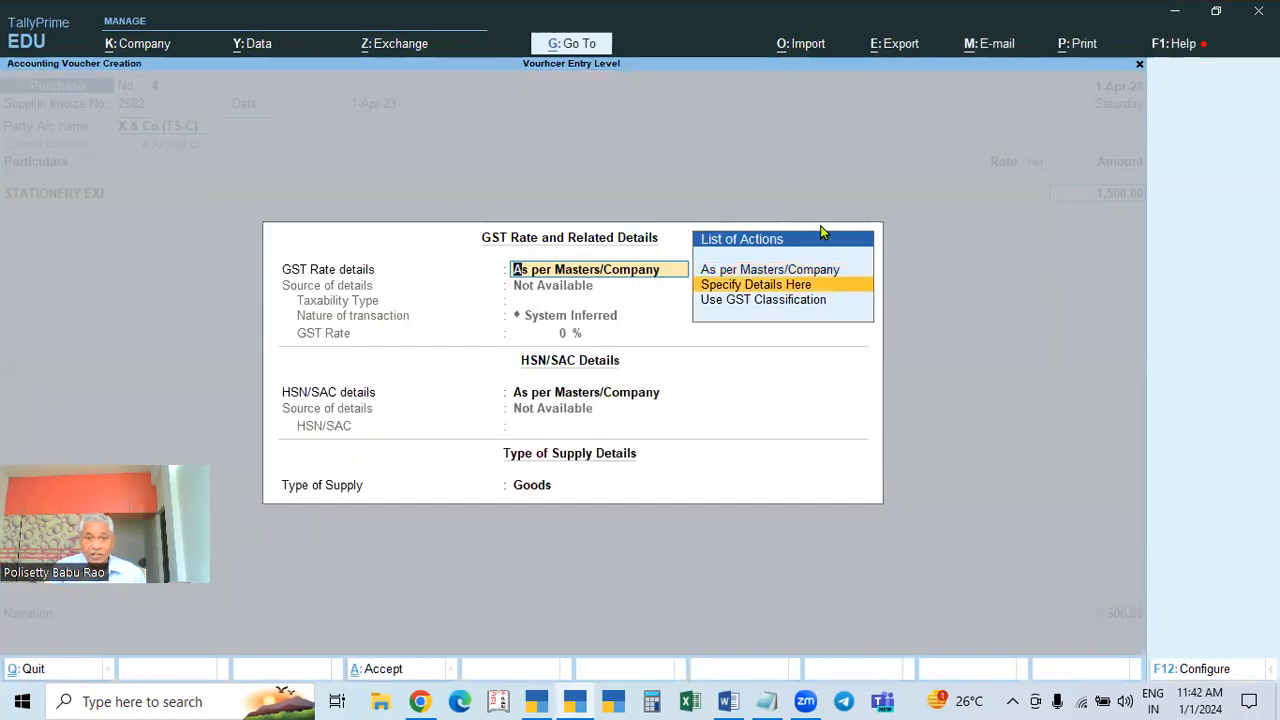
{"action": "key", "text": "Return"}
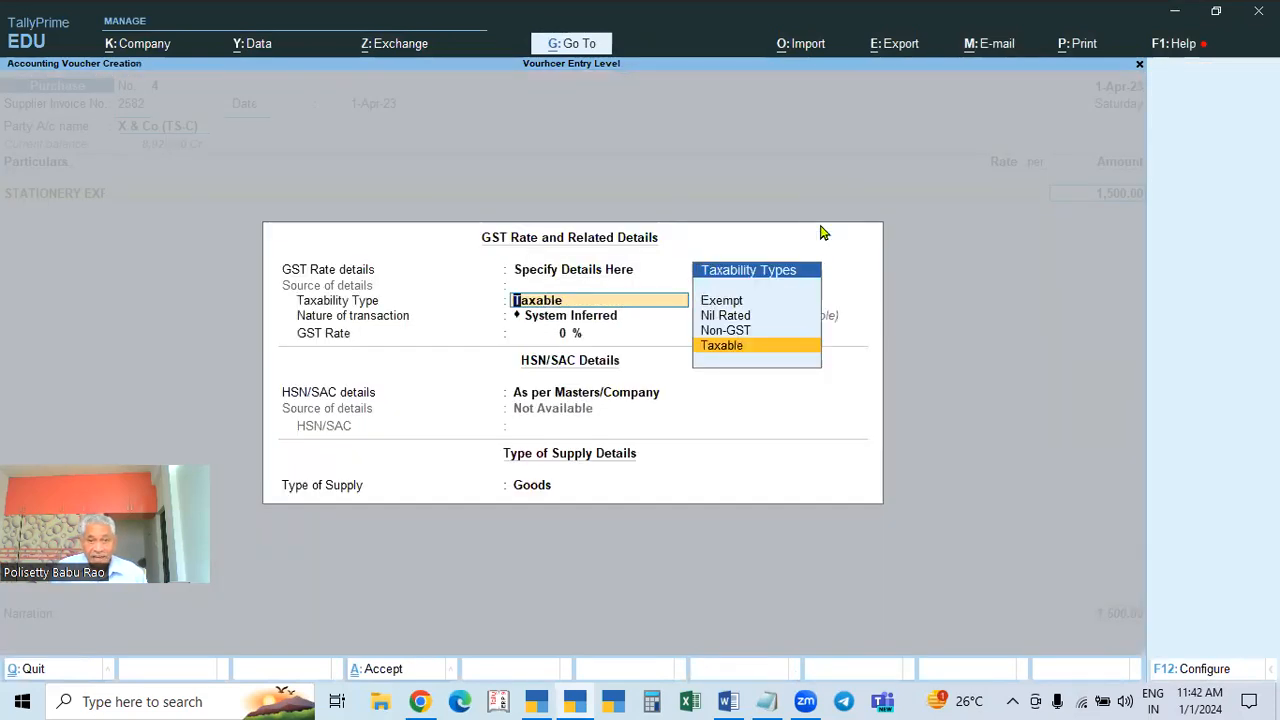
{"action": "key", "text": "Return"}
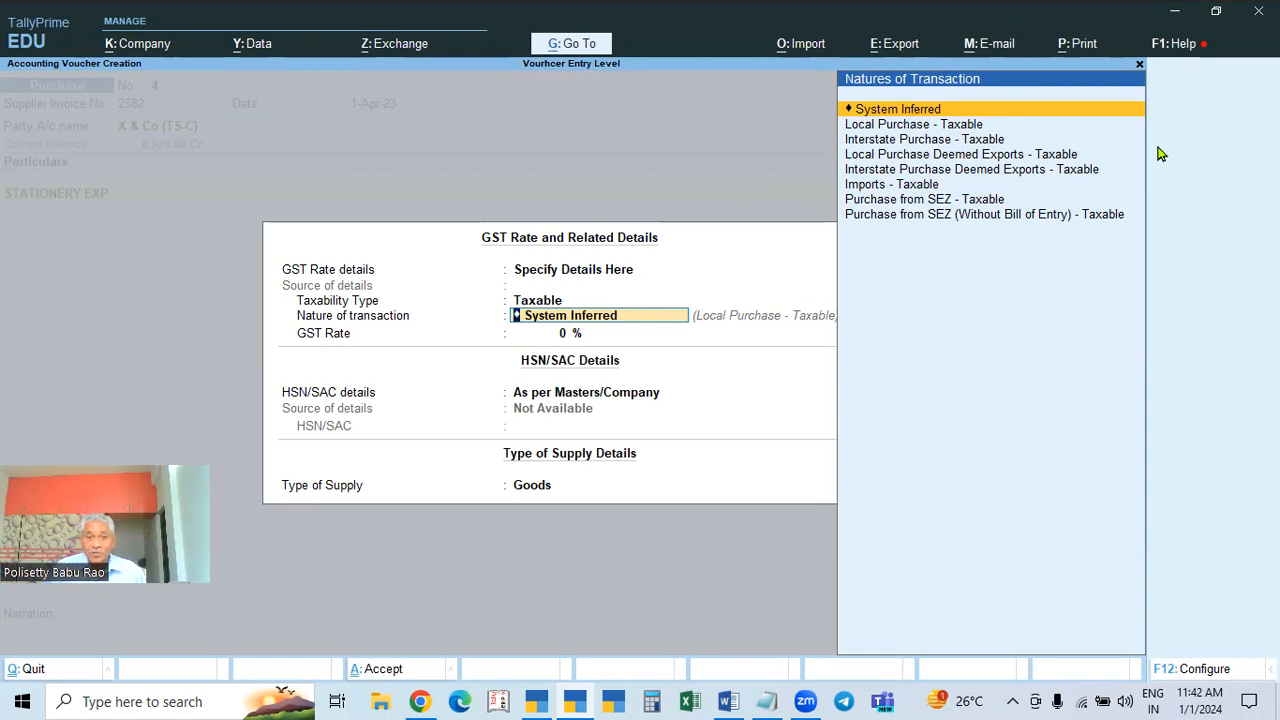
{"action": "key", "text": "Return"}
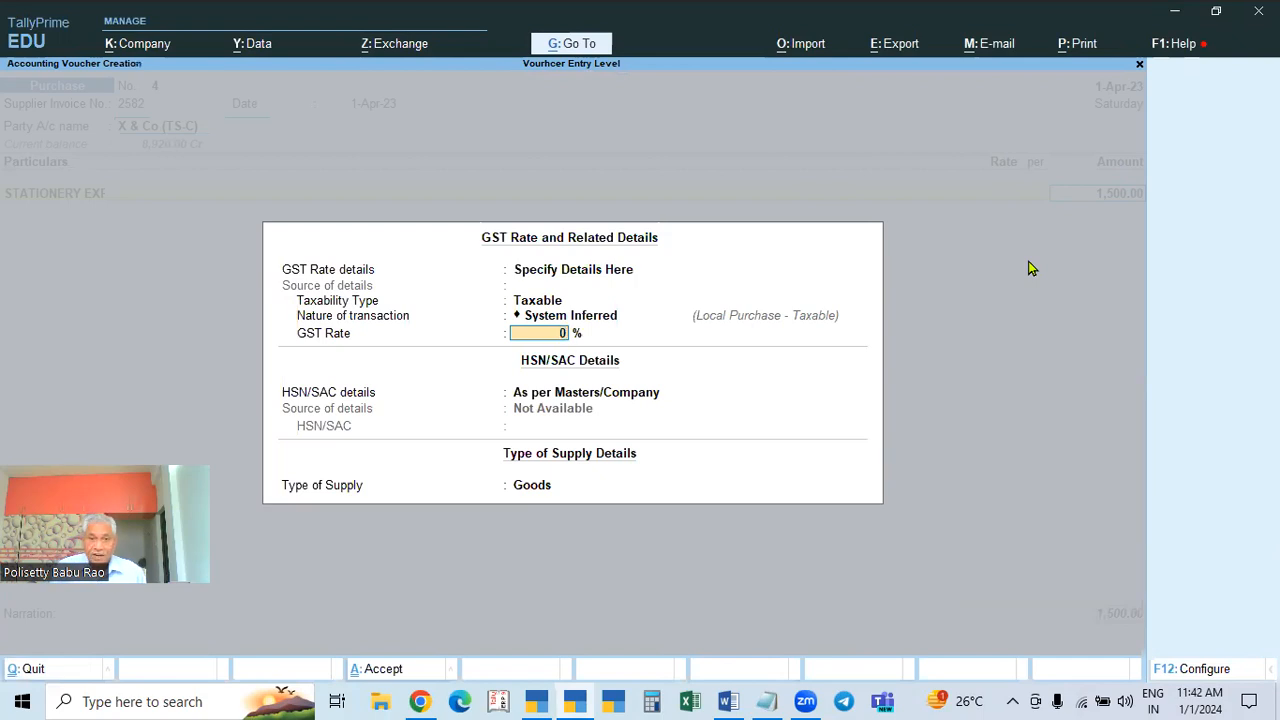
{"action": "type", "text": "5"}
{"action": "key", "text": "Return"}
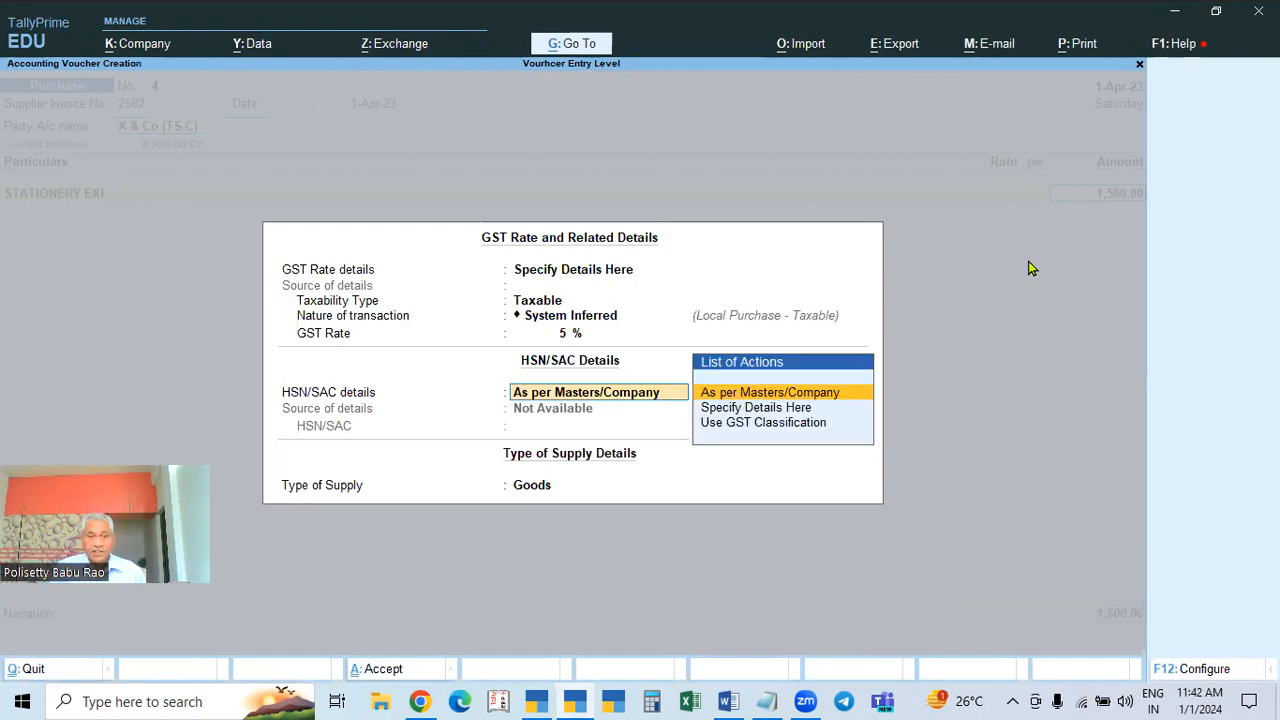
Specify HSN/SAC 3366 for the first stationery line and accept Goods as the type of supply
{"action": "key", "text": "Down"}
{"action": "key", "text": "Return"}
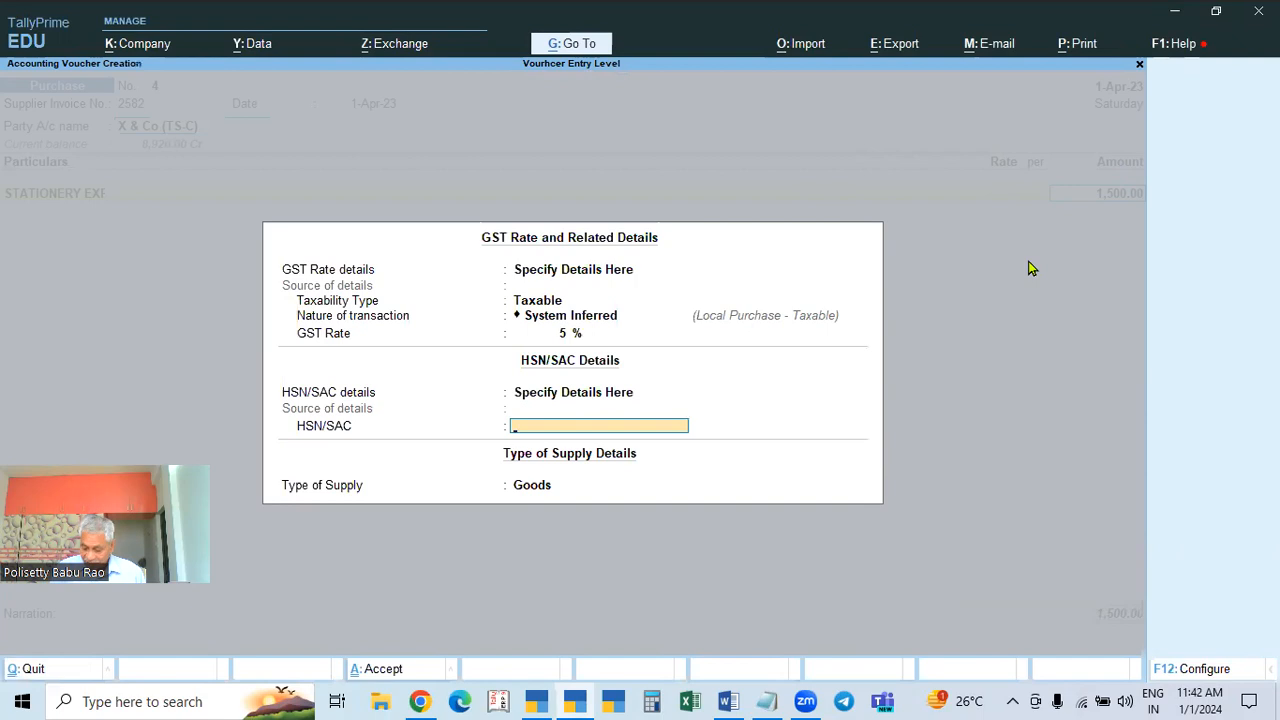
{"action": "type", "text": "3366"}
{"action": "key", "text": "Return"}
{"action": "key", "text": "Return"}
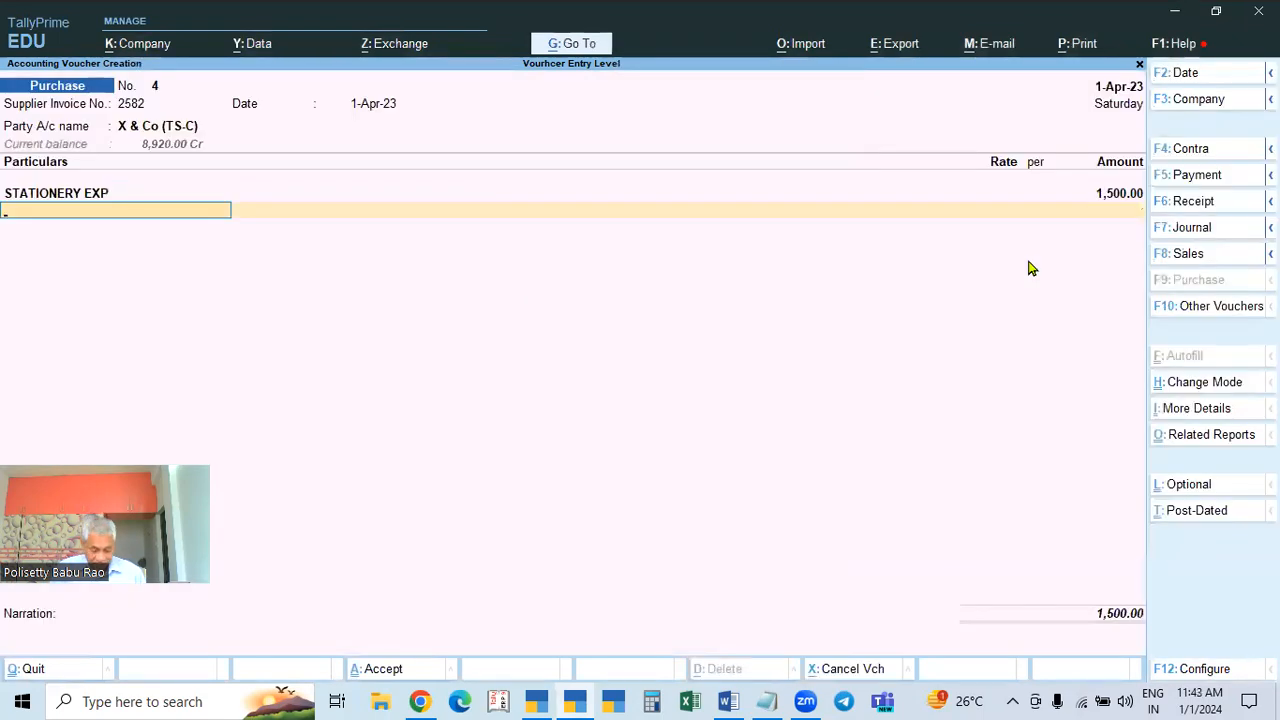
Add STATIONERY EXP as the second particulars line with an amount of 1000
{"action": "key", "text": "Down"}
{"action": "key", "text": "Down"}
{"action": "key", "text": "Down"}
{"action": "key", "text": "Down"}
{"action": "key", "text": "Down"}
{"action": "key", "text": "Down"}
{"action": "key", "text": "Return"}
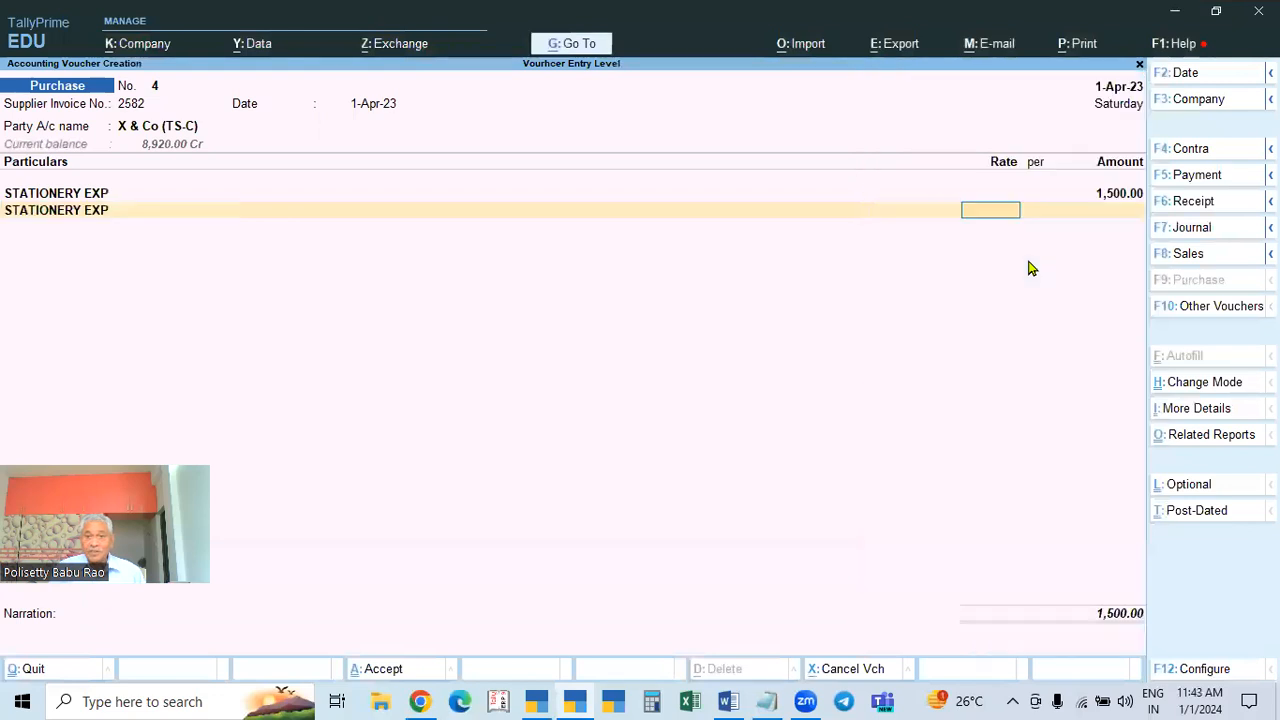
{"action": "key", "text": "Return"}
{"action": "type", "text": "1000"}
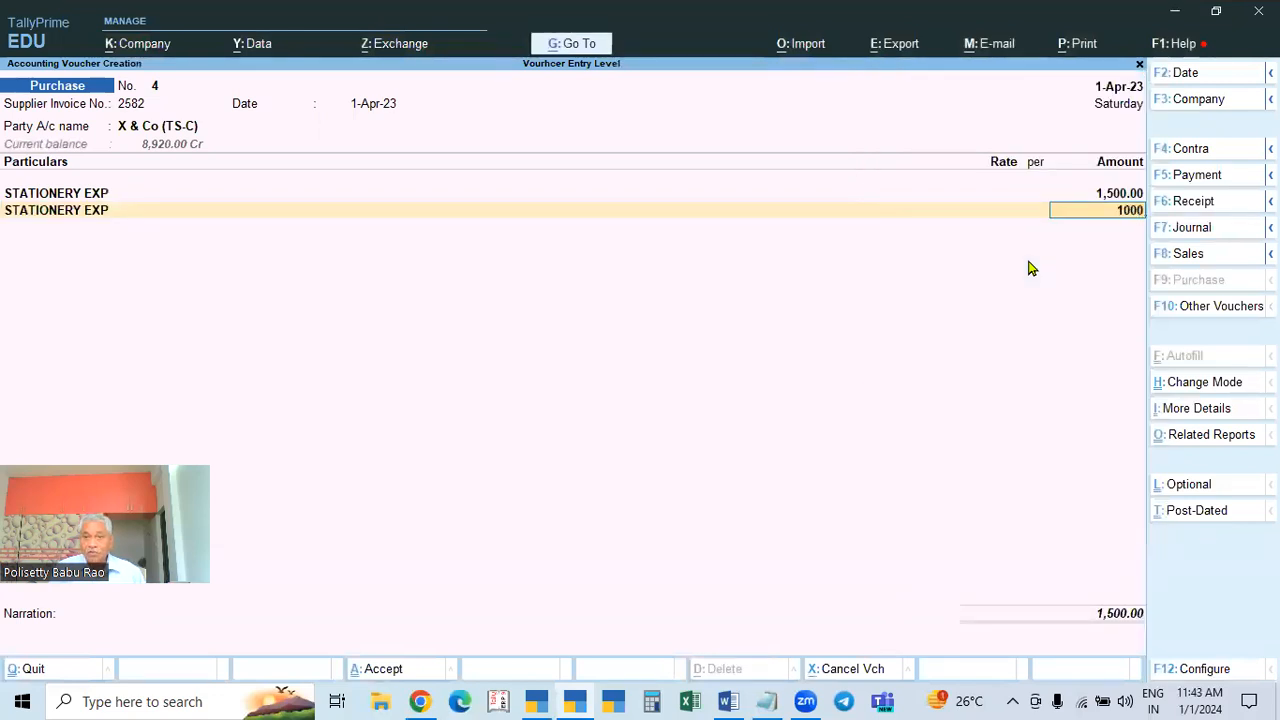
{"action": "key", "text": "Return"}
Specify the second stationery line's GST rate details here as Taxable, System Inferred nature of transaction, at 12%
{"action": "key", "text": "Down"}
{"action": "key", "text": "Return"}
{"action": "key", "text": "Return"}
{"action": "key", "text": "Return"}
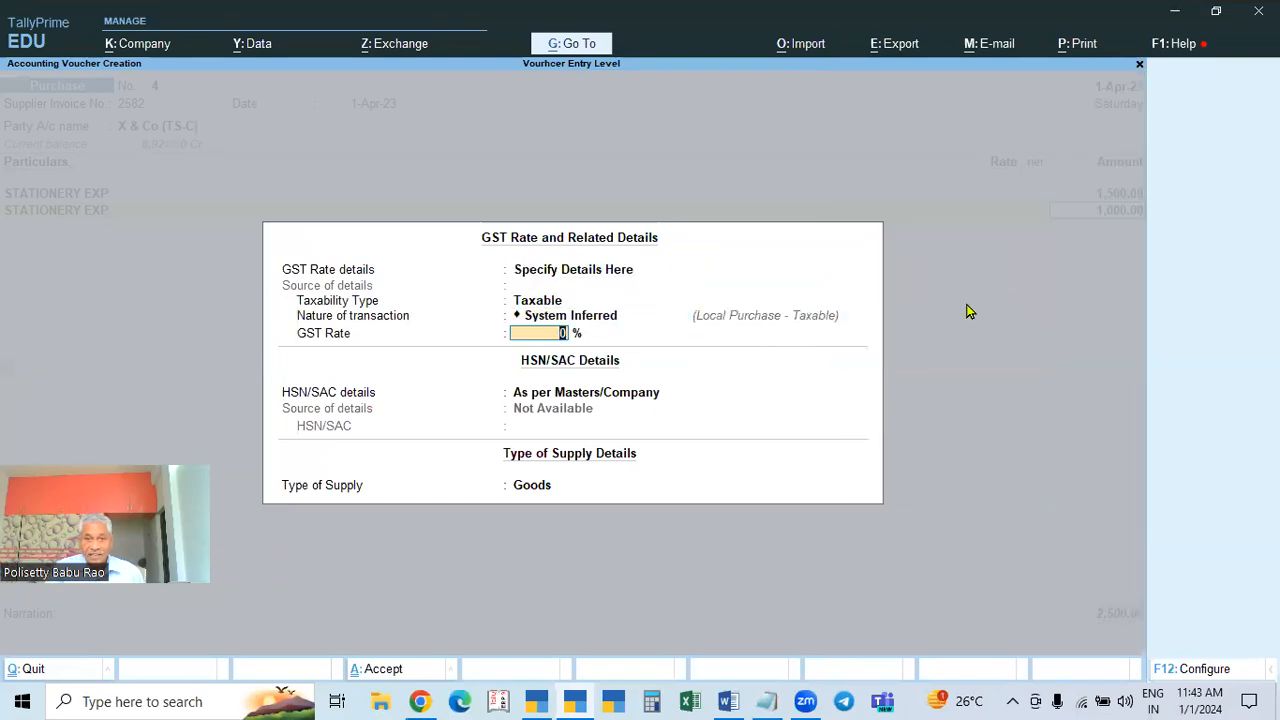
{"action": "type", "text": "12"}
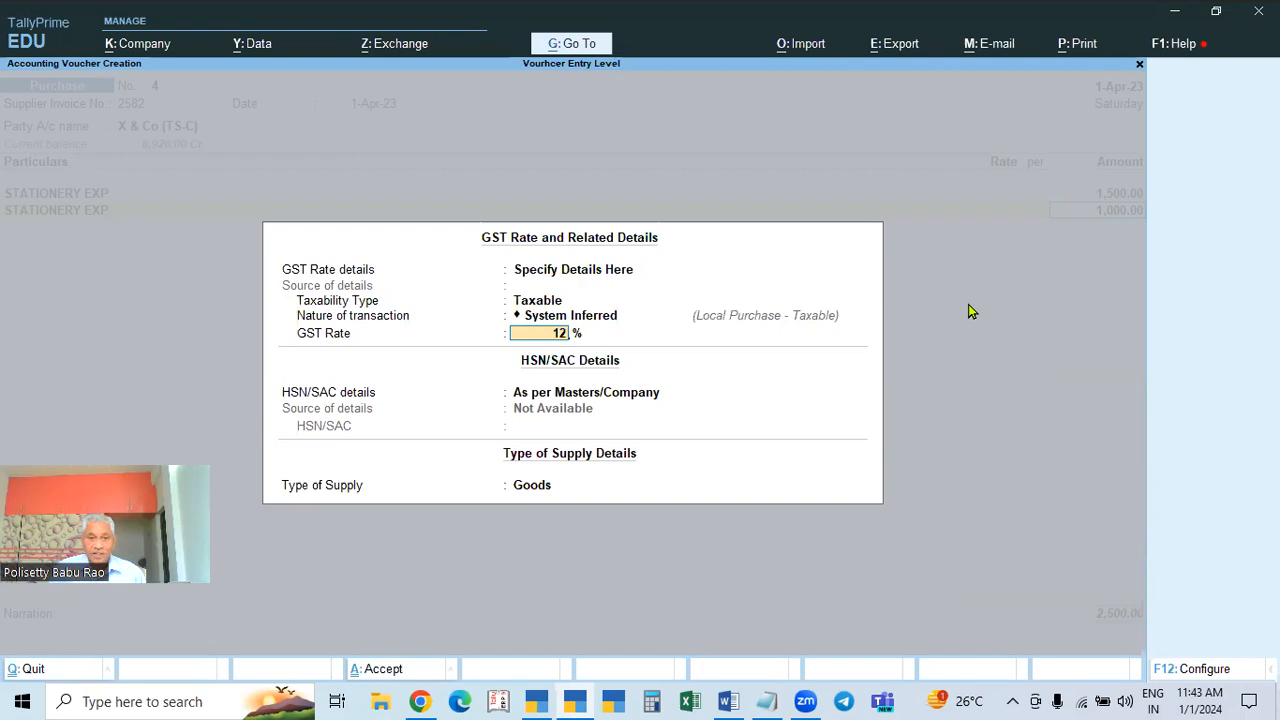
{"action": "key", "text": "BackSpace"}
{"action": "type", "text": "2"}
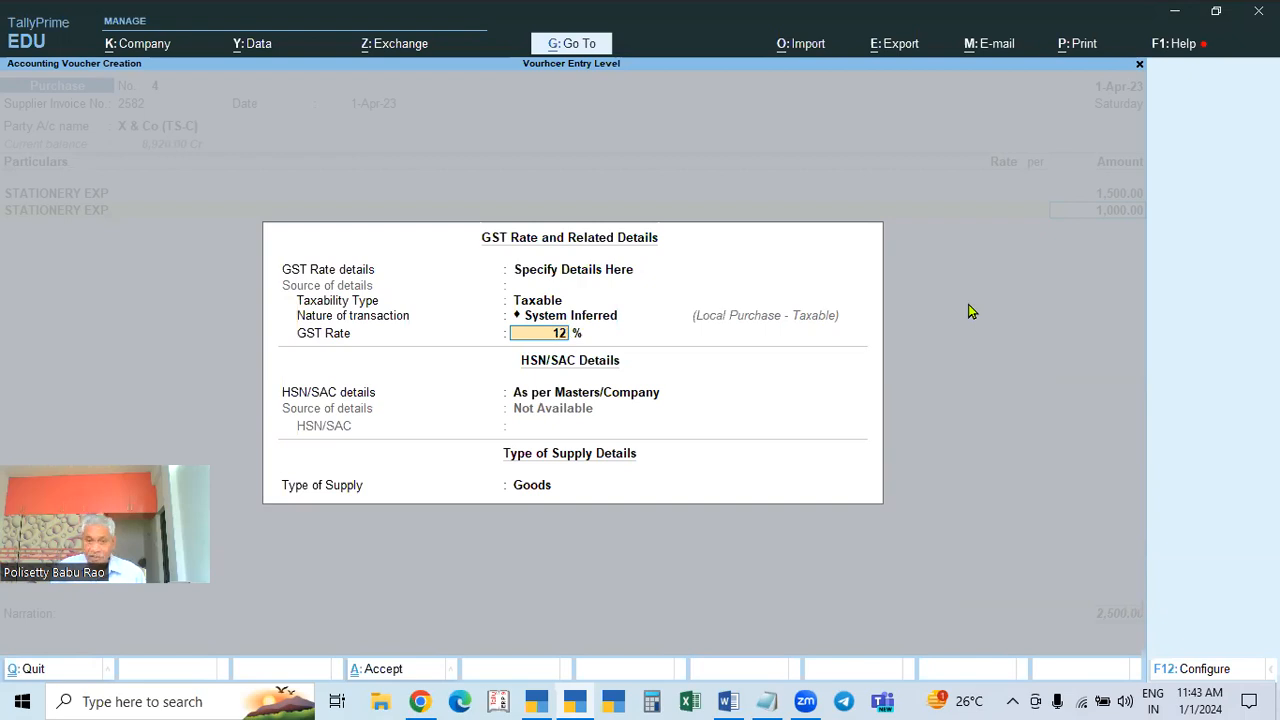
{"action": "key", "text": "Return"}
Specify HSN/SAC 4466 for the second stationery line and accept Goods as the type of supply
{"action": "key", "text": "Return"}
{"action": "key", "text": "BackSpace"}
{"action": "key", "text": "Down"}
{"action": "key", "text": "Return"}
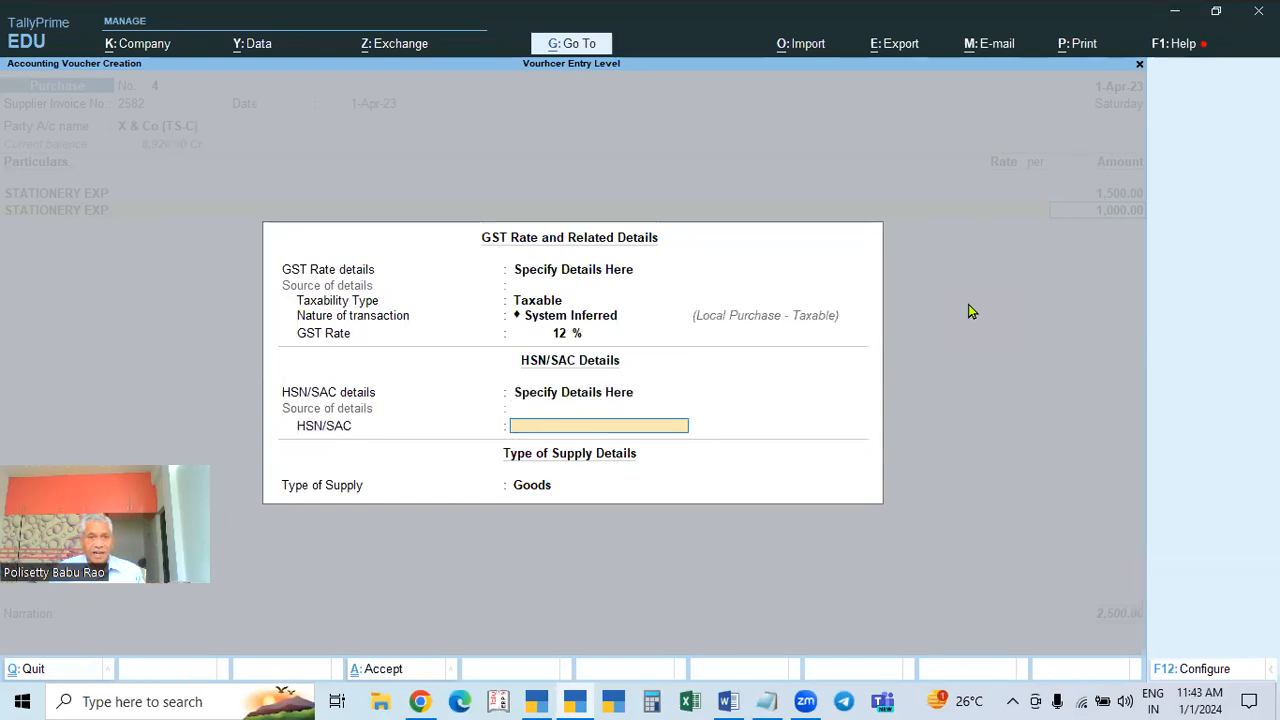
{"action": "type", "text": "4466"}
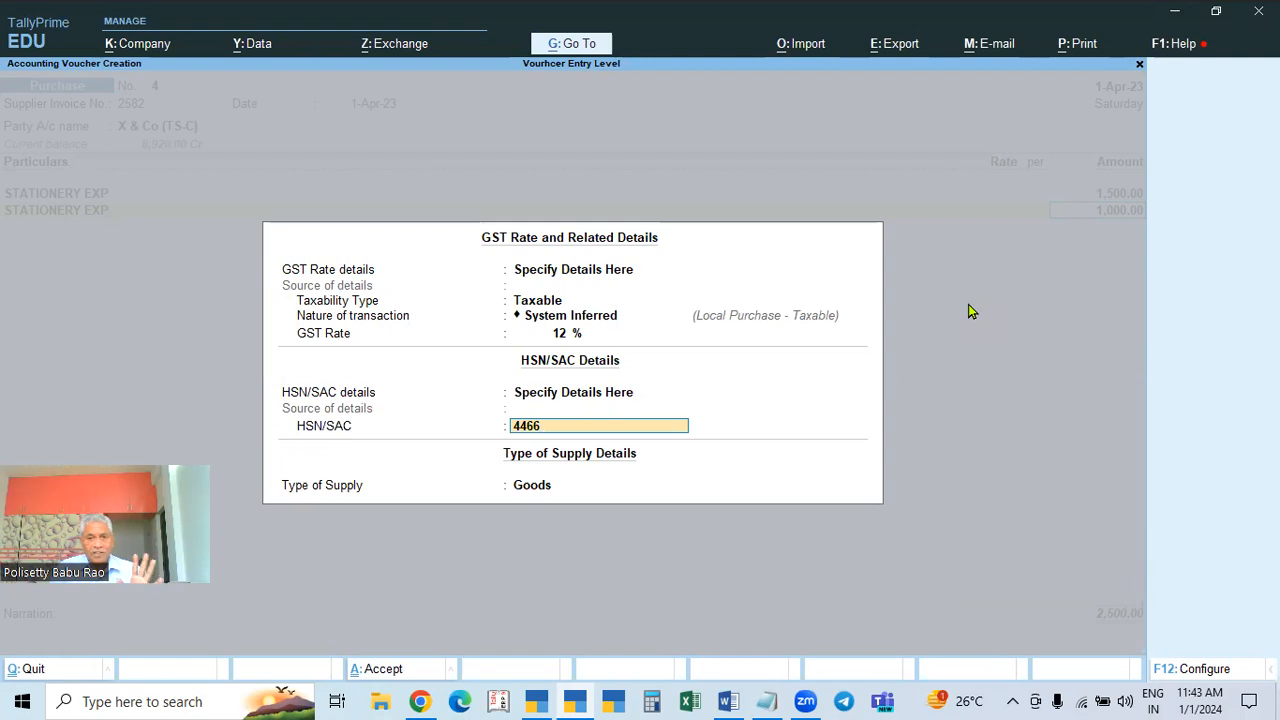
{"action": "key", "text": "Return"}
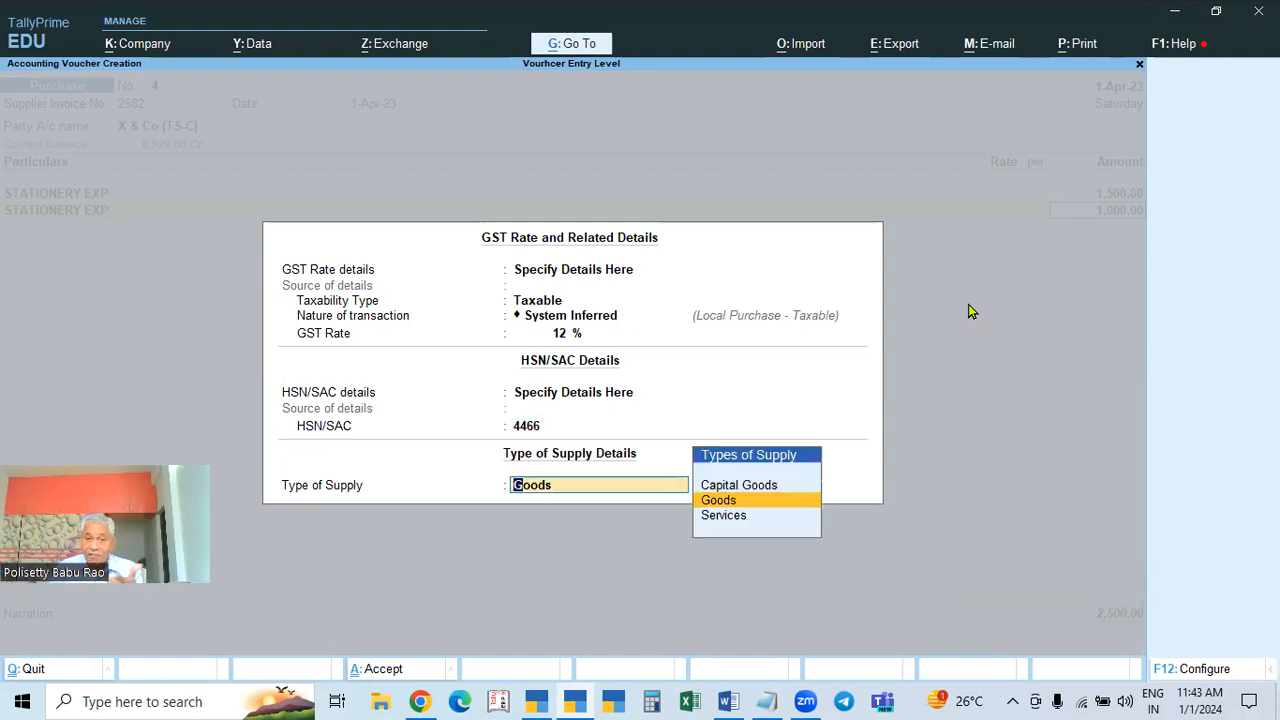
{"action": "key", "text": "Return"}
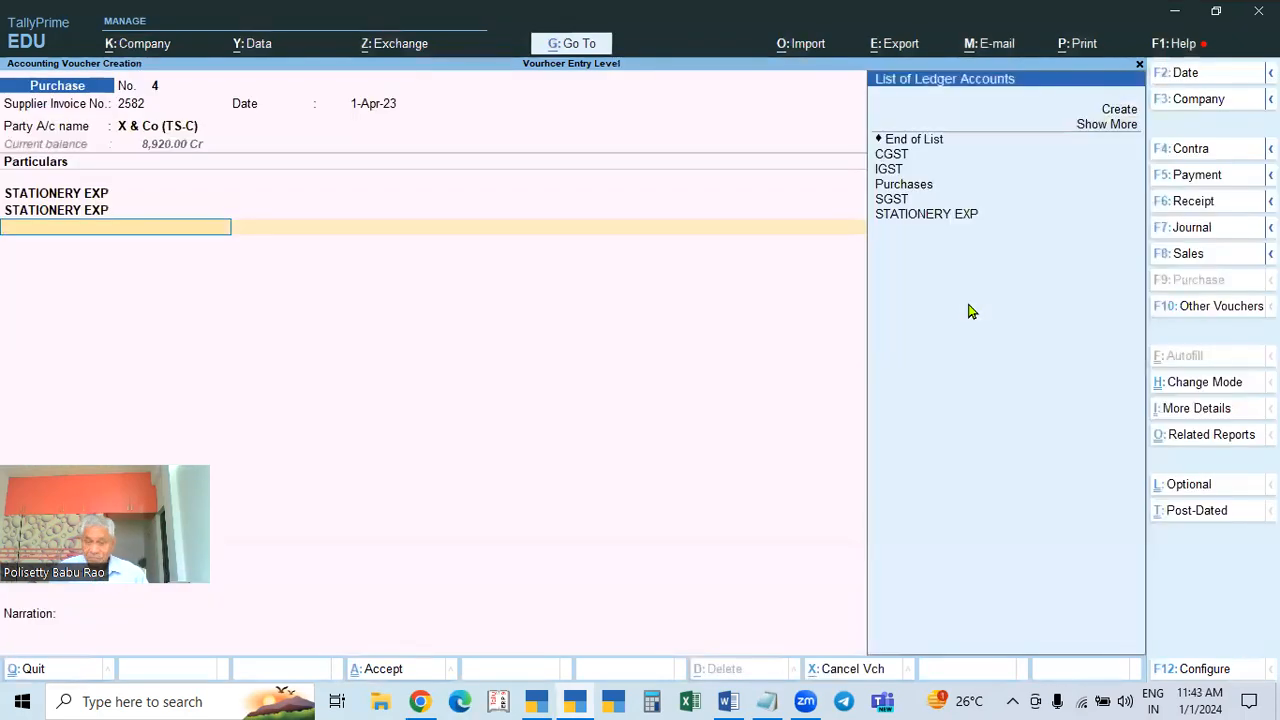
Add STATIONERY EXP as the third particulars line with an amount of 500
{"action": "key", "text": "Down"}
{"action": "key", "text": "Down"}
{"action": "key", "text": "Down"}
{"action": "key", "text": "Down"}
{"action": "key", "text": "Down"}
{"action": "key", "text": "Return"}
{"action": "key", "text": "Return"}
{"action": "type", "text": "500"}
{"action": "key", "text": "Return"}
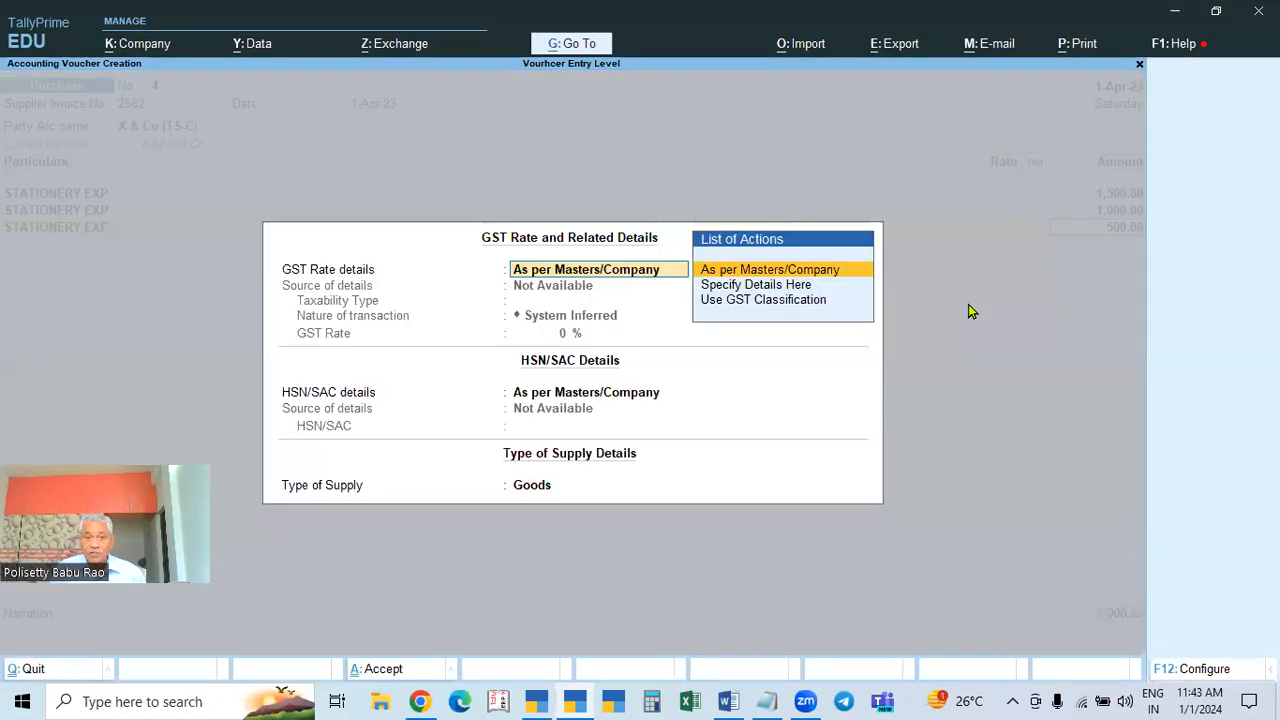
Specify the third stationery line's GST rate details here as Taxable, System Inferred nature of transaction, at 18%
{"action": "key", "text": "Down"}
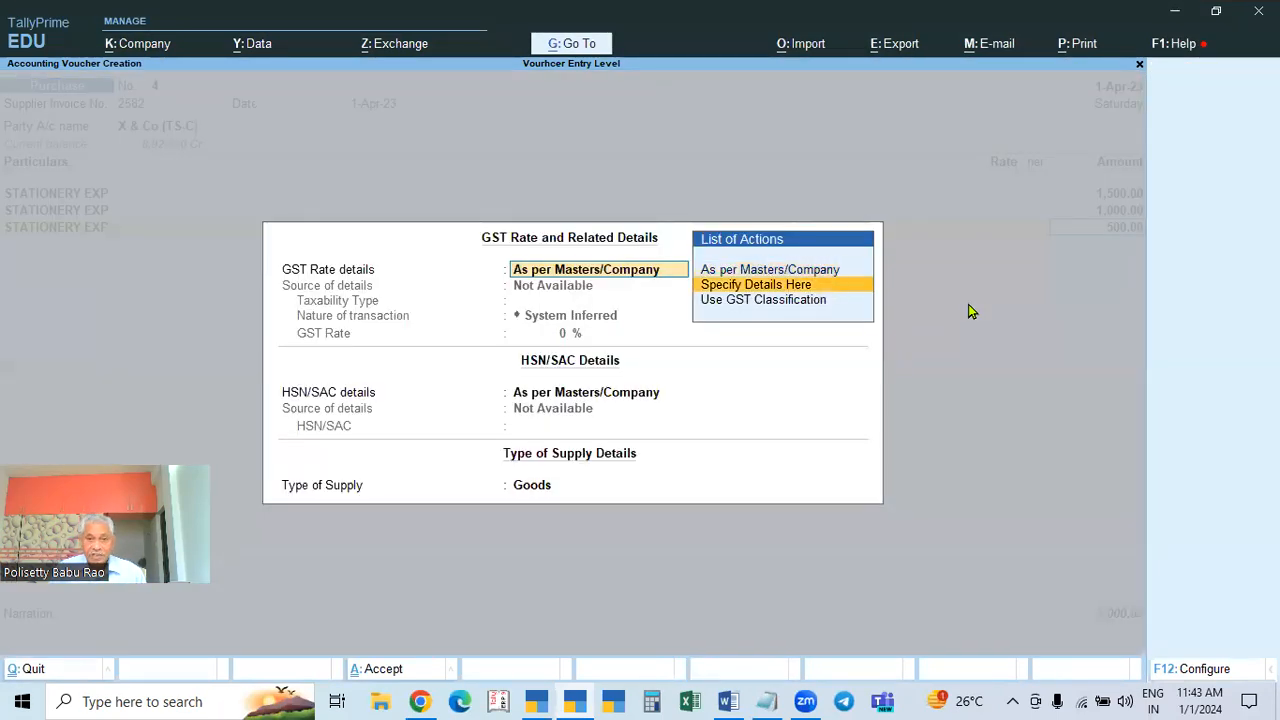
{"action": "key", "text": "Return"}
{"action": "key", "text": "Return"}
{"action": "type", "text": "18"}
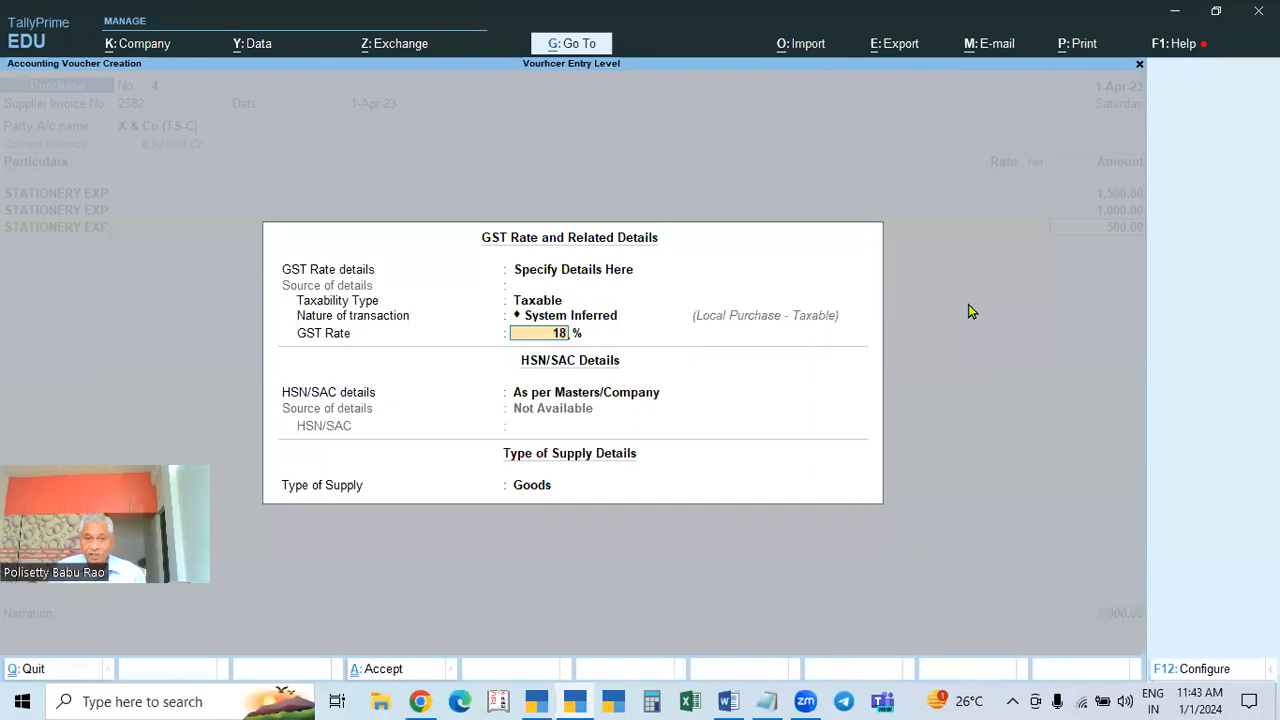
{"action": "key", "text": "Return"}
Specify HSN/SAC 6633 for the third stationery line and accept Goods as the type of supply
{"action": "key", "text": "Down"}
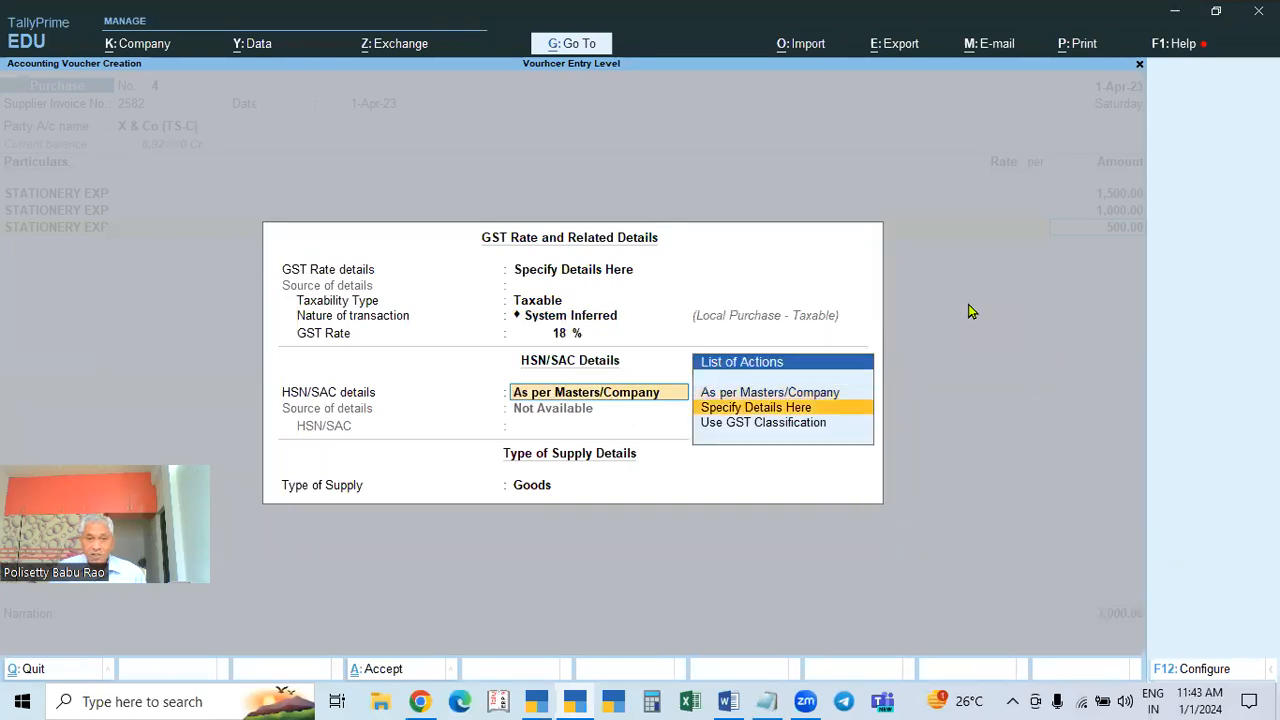
{"action": "key", "text": "Return"}
{"action": "type", "text": "9833"}
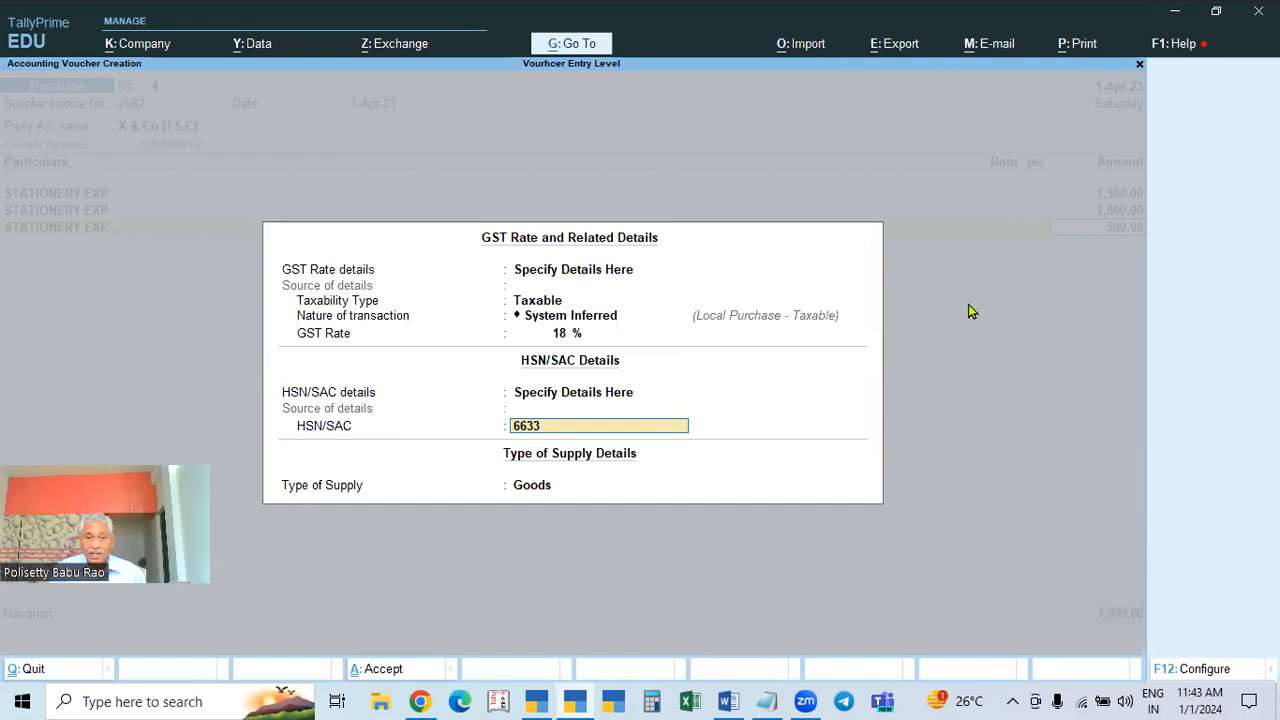
{"action": "key", "text": "Return"}
{"action": "key", "text": "Return"}
Add the CGST and SGST ledgers below the stationery lines with their automatically calculated tax amounts
{"action": "type", "text": "CGST"}
{"action": "key", "text": "Return"}
{"action": "key", "text": "Return"}
{"action": "type", "text": "SGST"}
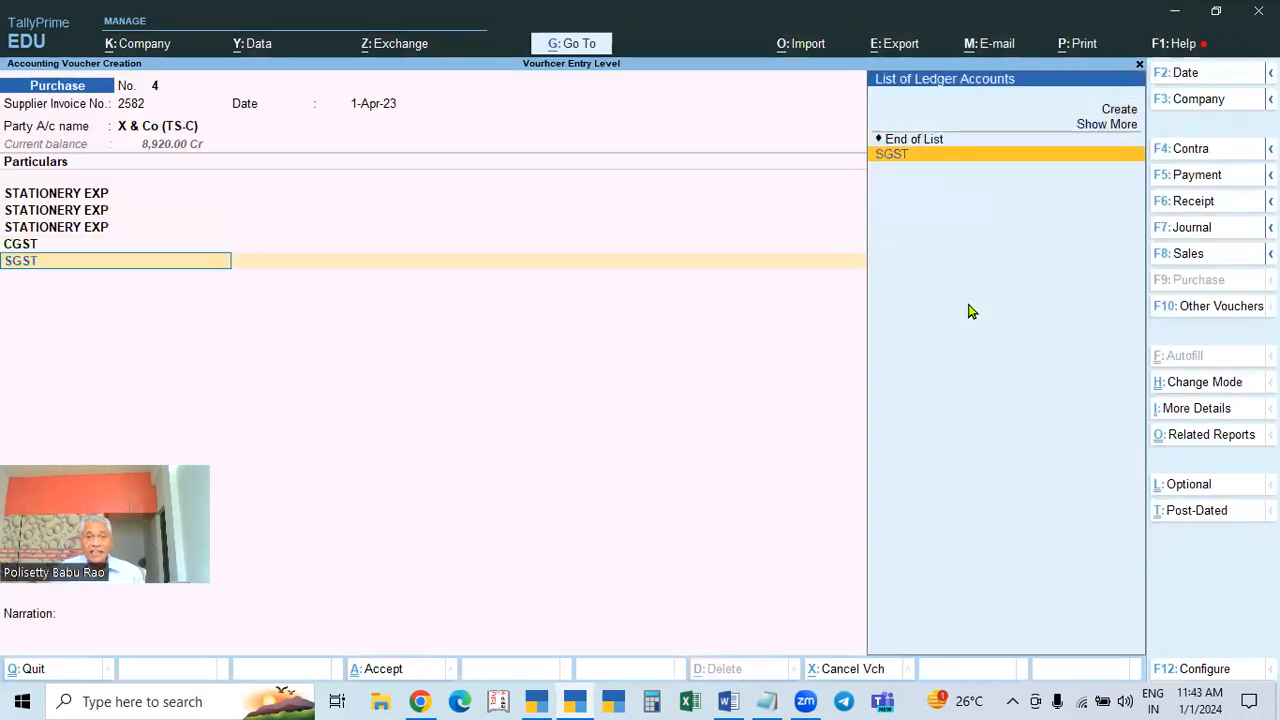
{"action": "key", "text": "Return"}
{"action": "key", "text": "Return"}
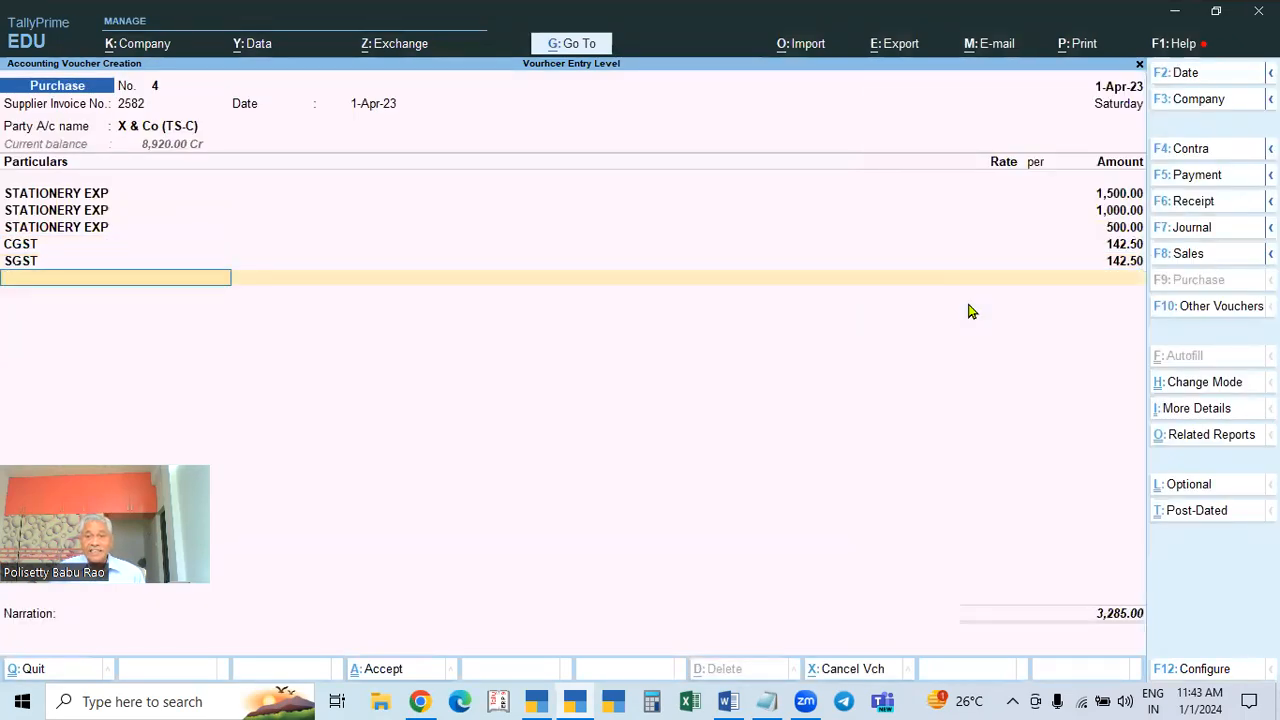
Switch the voucher's party account to Cash, review its party details, and return to the party account field
{"action": "left_click", "coordinate": [175, 128]}
{"action": "type", "text": "Ca"}
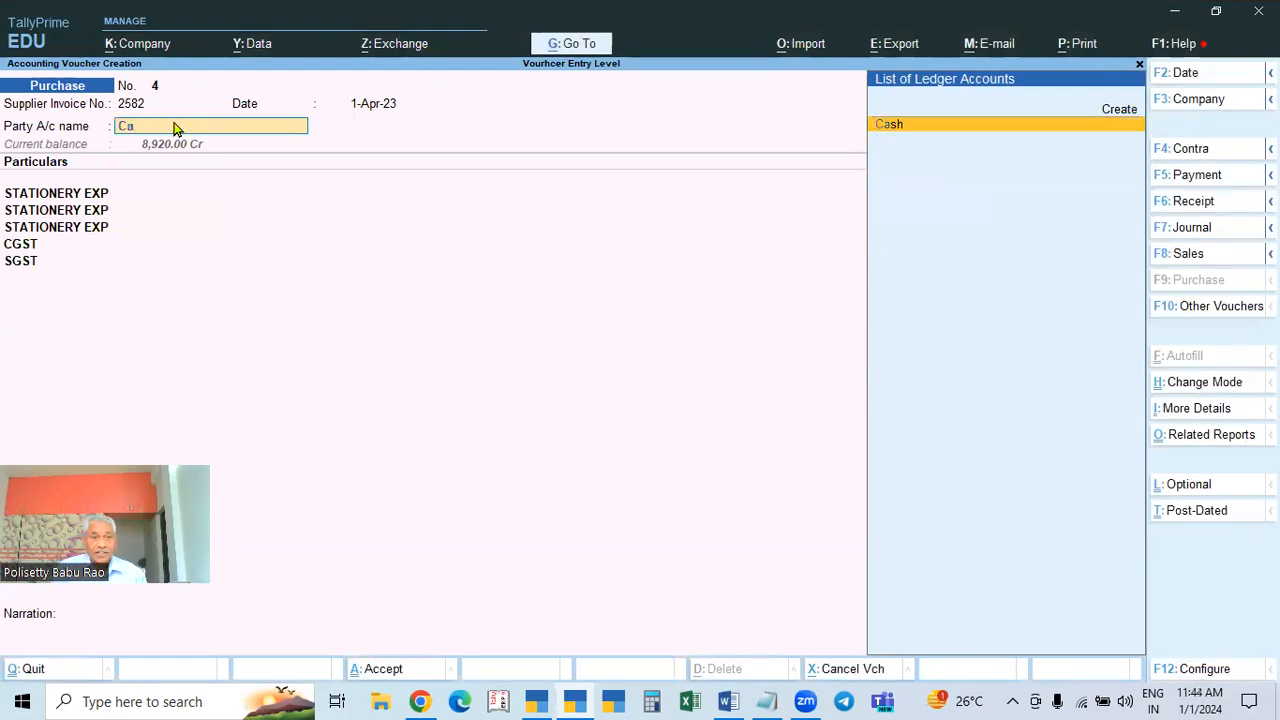
{"action": "key", "text": "BackSpace"}
{"action": "key", "text": "BackSpace"}
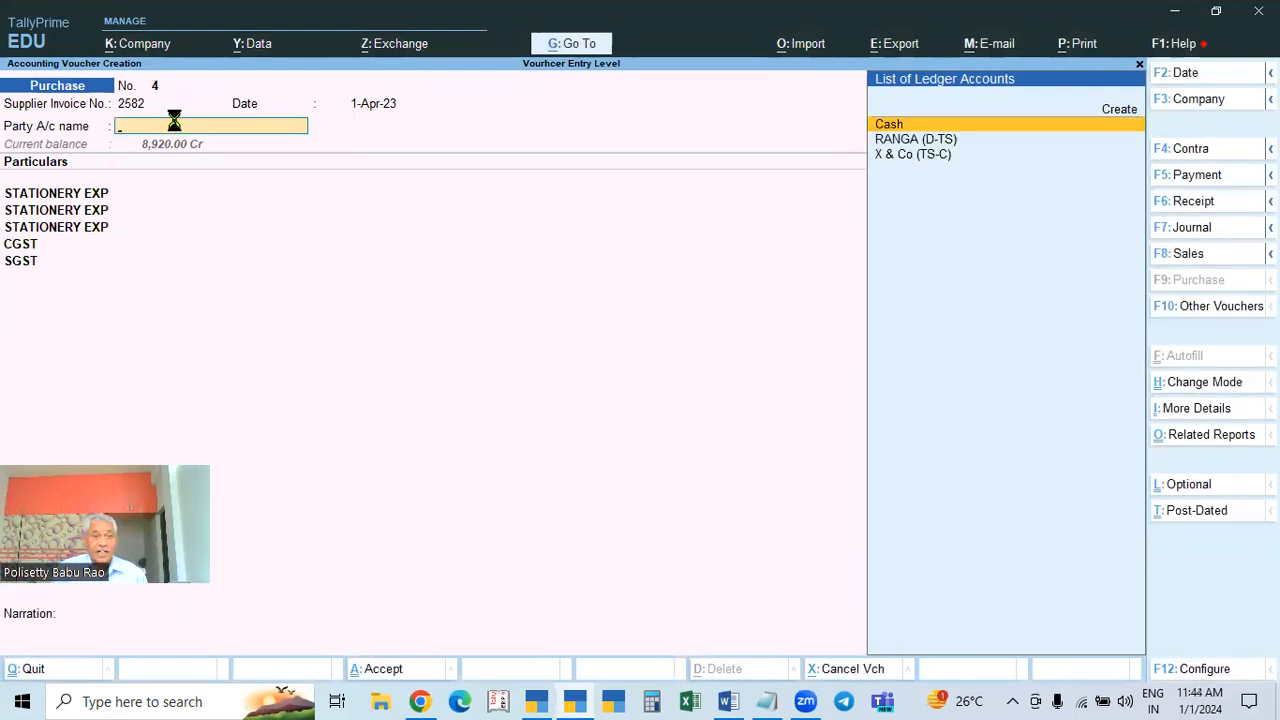
{"action": "key", "text": "Return"}
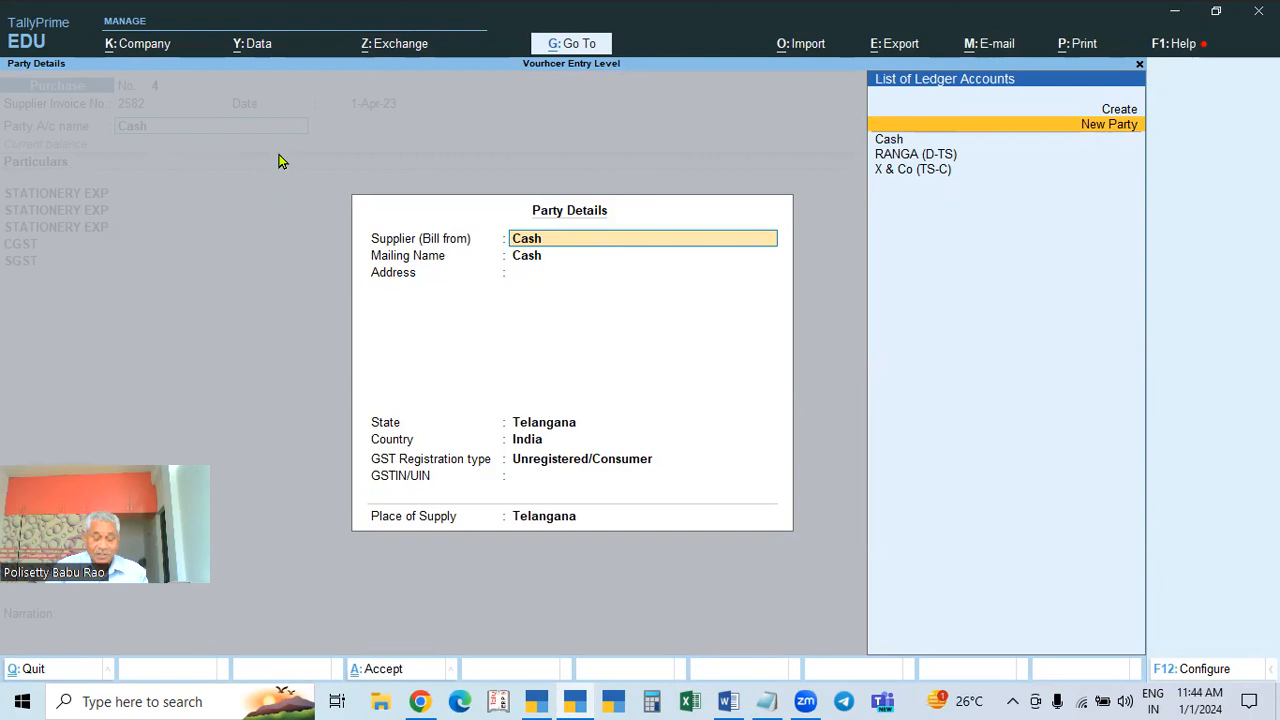
{"action": "key", "text": "Escape"}
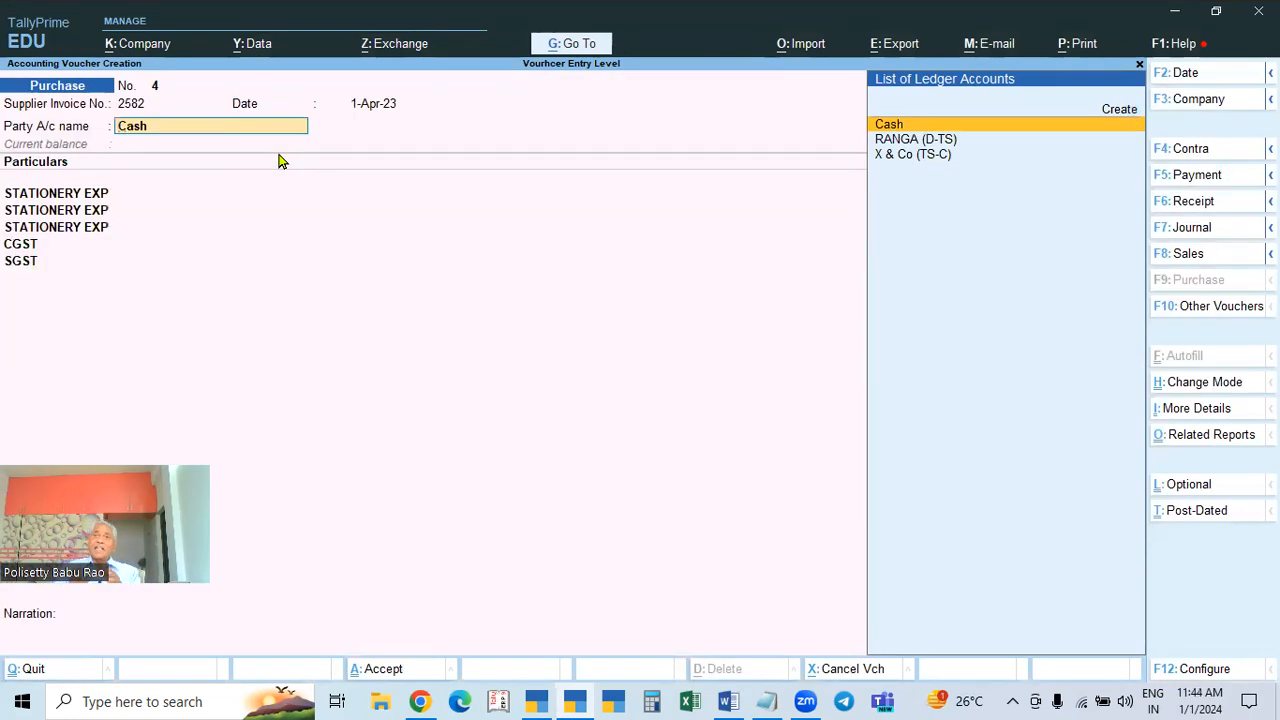
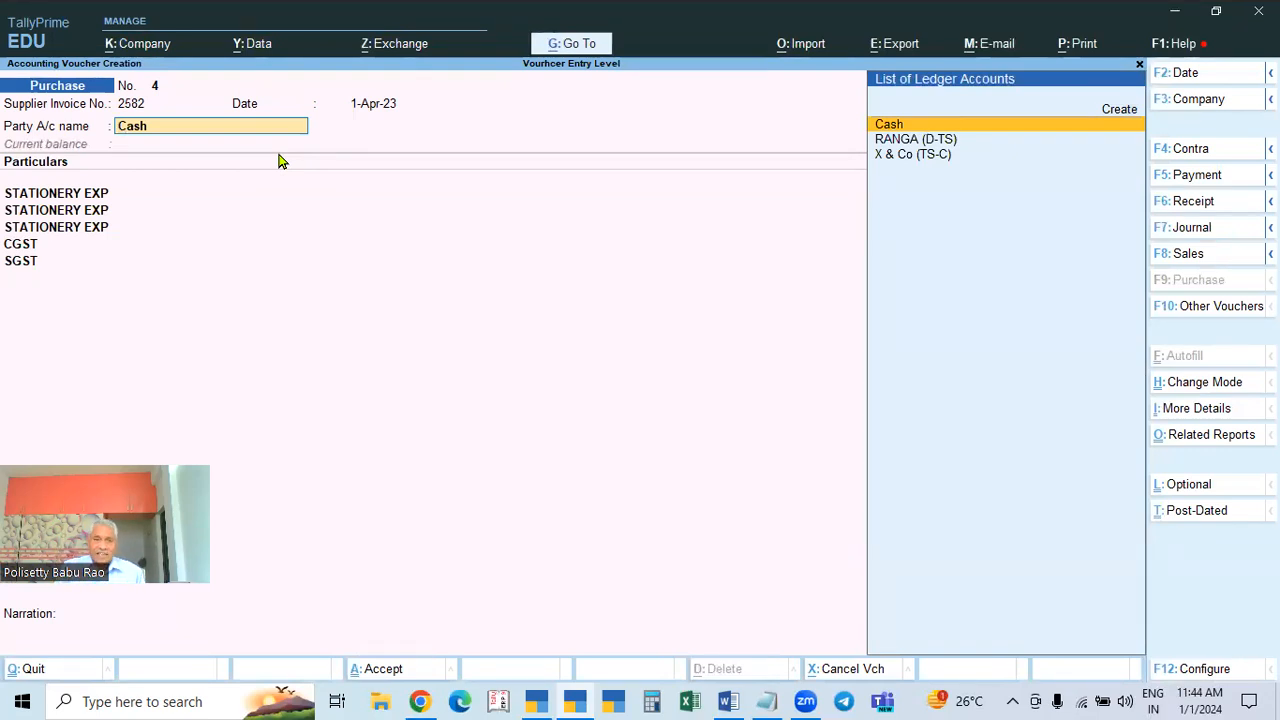
Set the party account back to X & Co (TS-C) and accept its party details
{"action": "key", "text": "Down"}
{"action": "key", "text": "Down"}
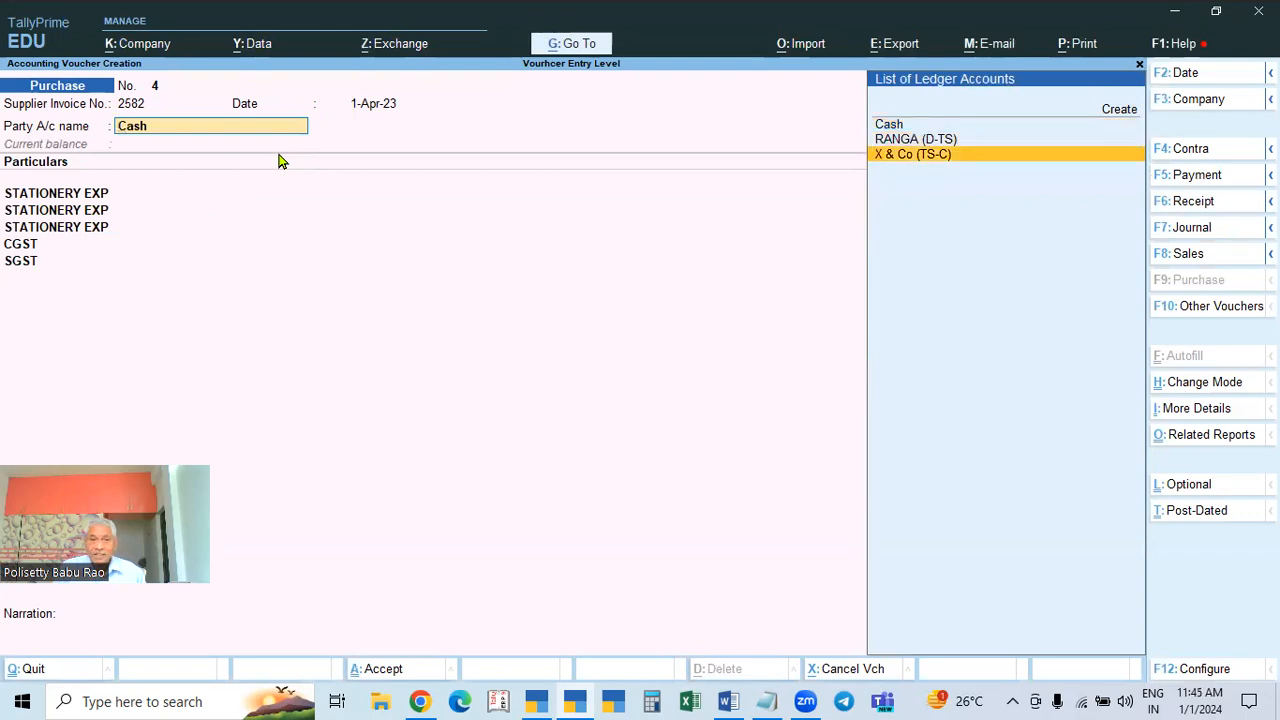
{"action": "key", "text": "Return"}
{"action": "key", "text": "ctrl+a"}
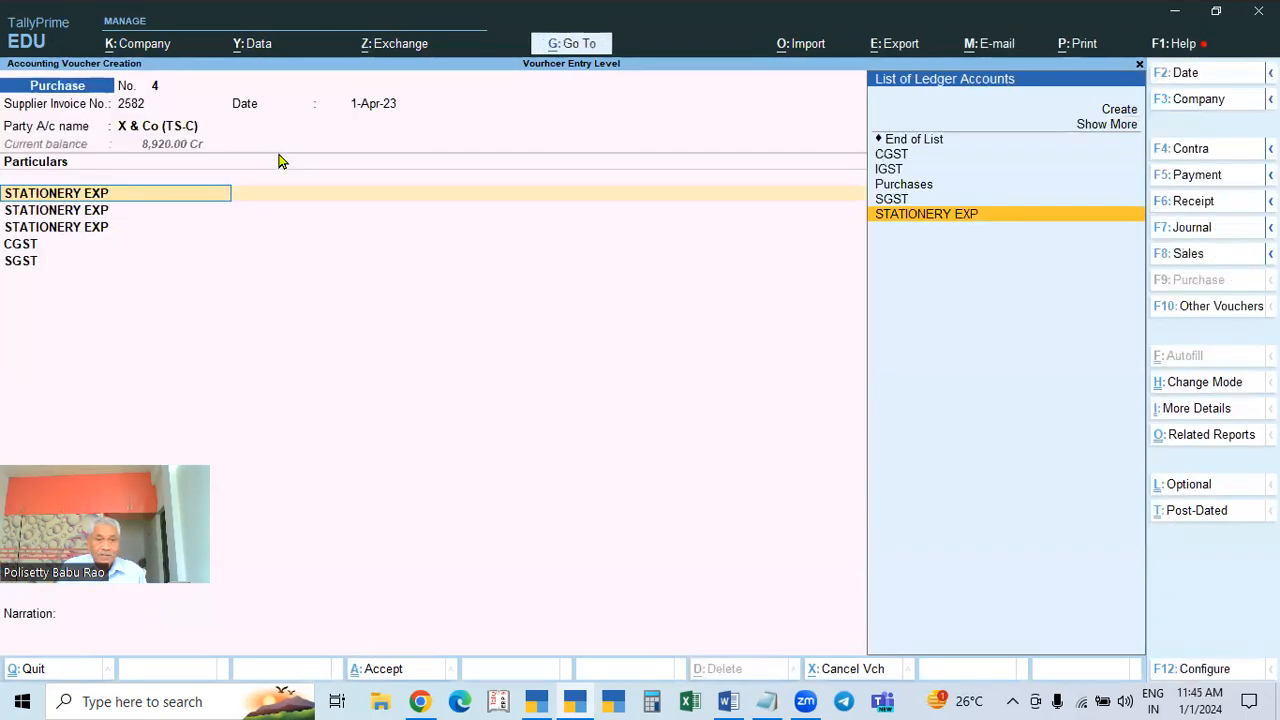
Allocate the full purchase amount to new reference 2582 in the bill-wise details and save the voucher without a narration
{"action": "left_click", "coordinate": [27, 279]}
{"action": "key", "text": "Return"}
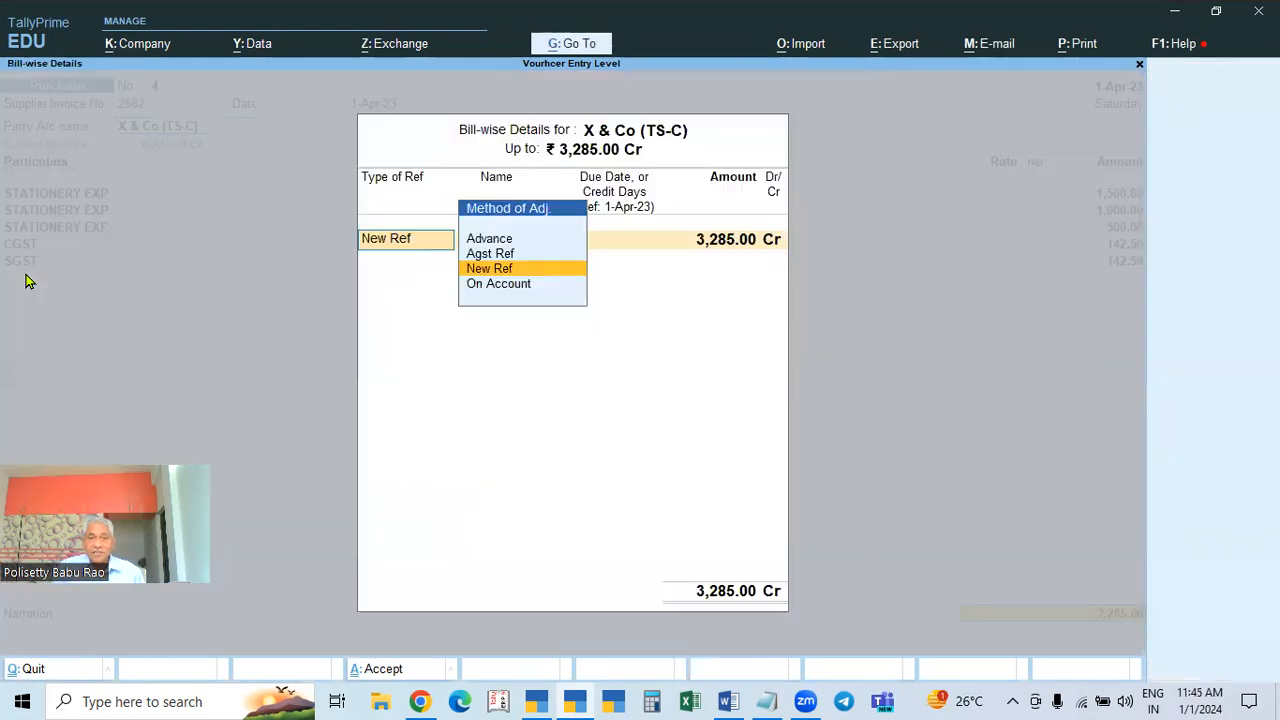
{"action": "key", "text": "Return"}
{"action": "key", "text": "Return"}
{"action": "key", "text": "Return"}
{"action": "key", "text": "Return"}
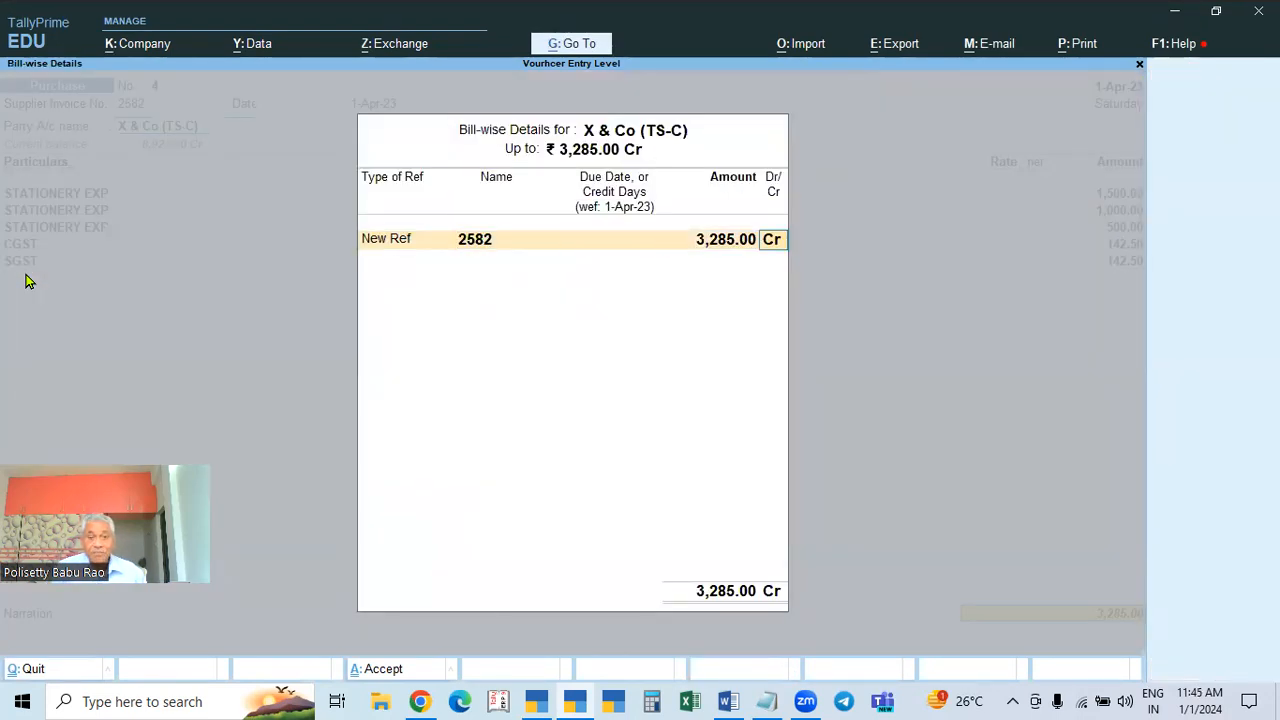
{"action": "key", "text": "Return"}
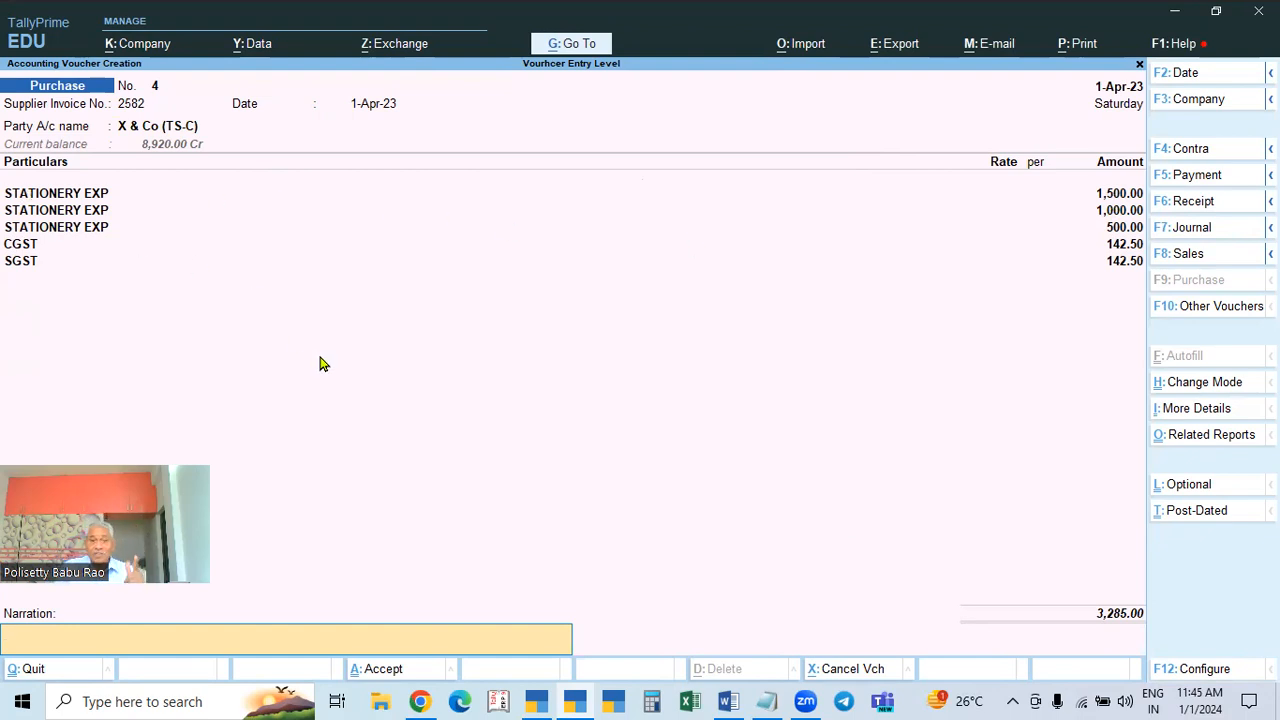
{"action": "key", "text": "Return"}
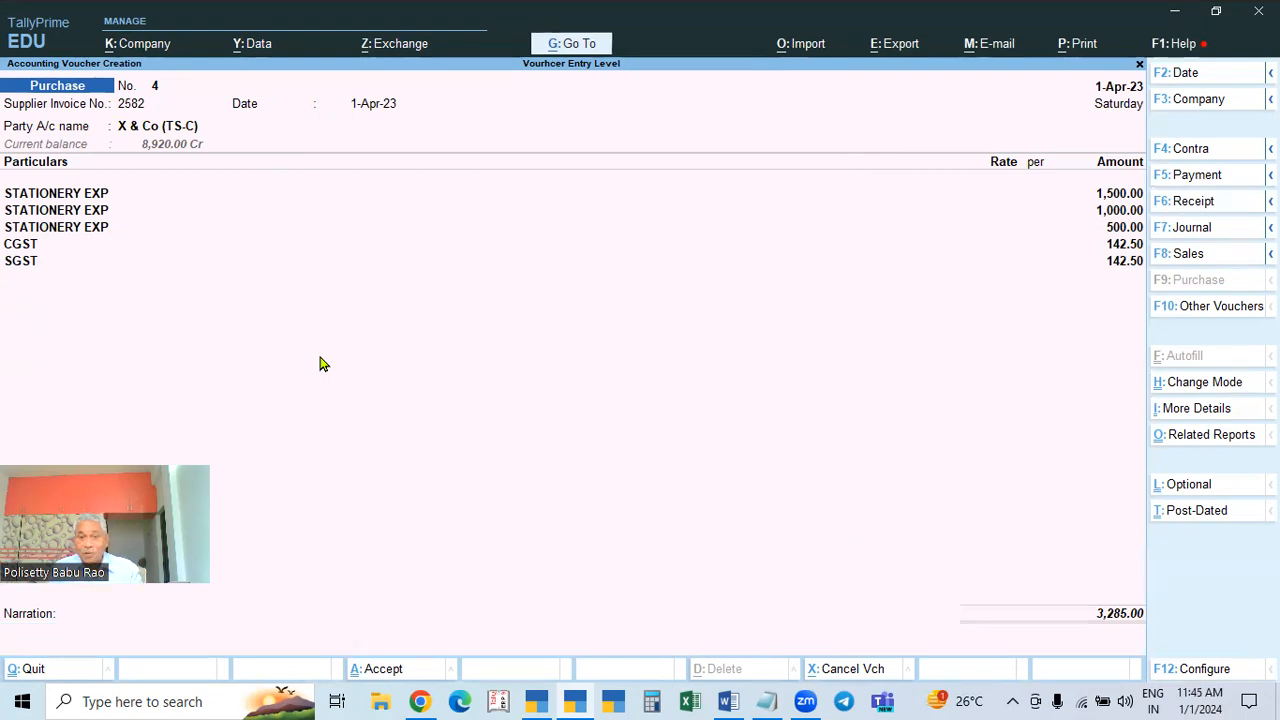
{"action": "key", "text": "y"}
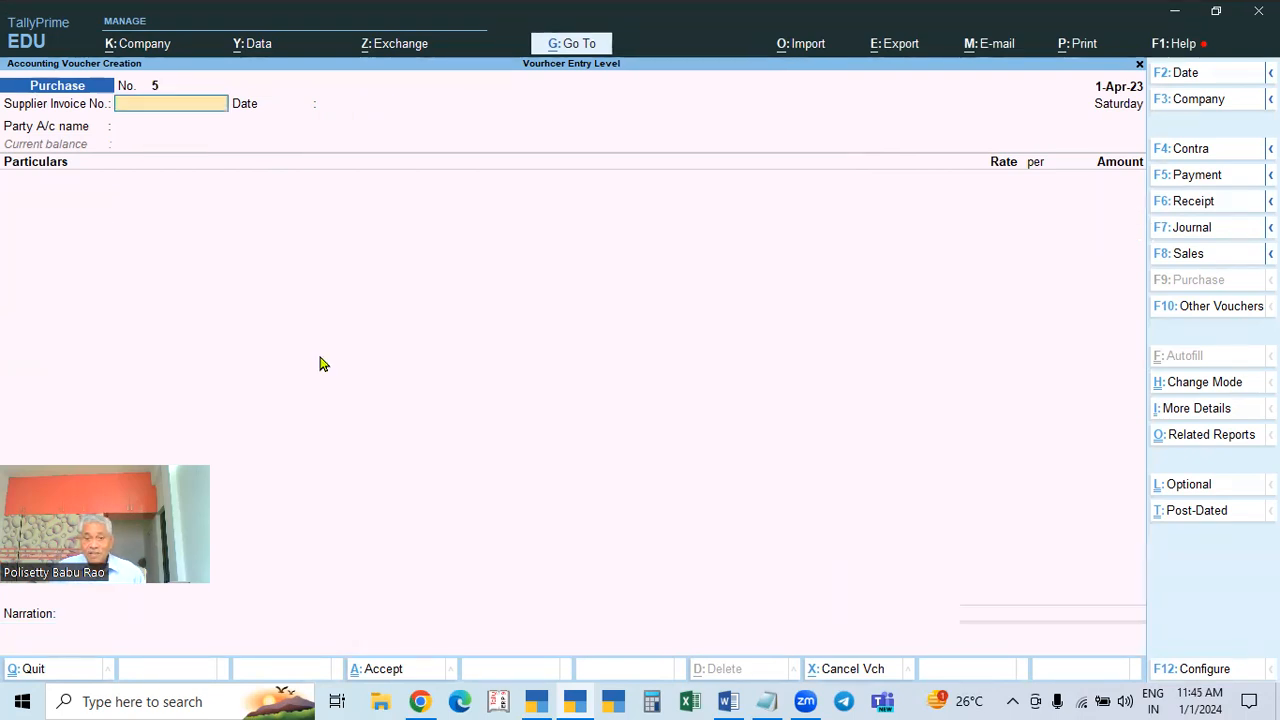
Leave voucher entry and display the ledger vouchers of STATIONERY EXP from the account books
{"action": "key", "text": "Escape"}
{"action": "key", "text": "Escape"}
{"action": "key", "text": "Escape"}
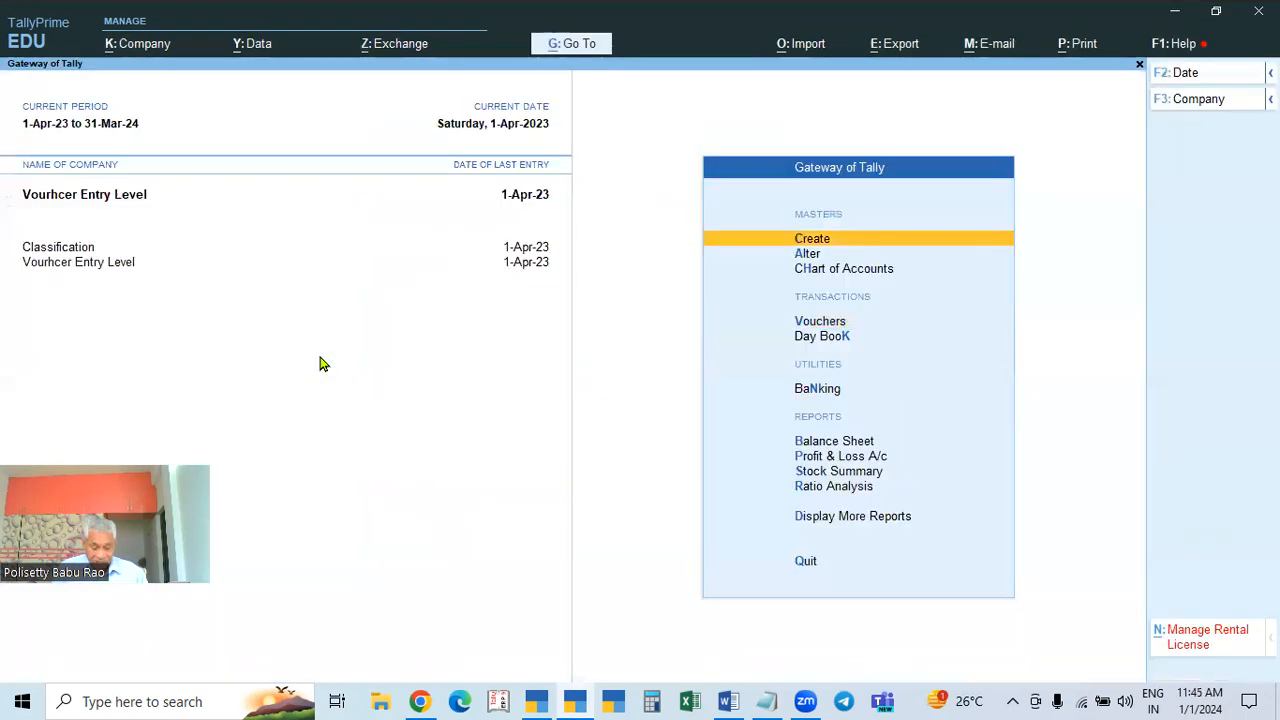
{"action": "type", "text": "dalSta"}
{"action": "type", "text": "t"}
{"action": "key", "text": "Return"}
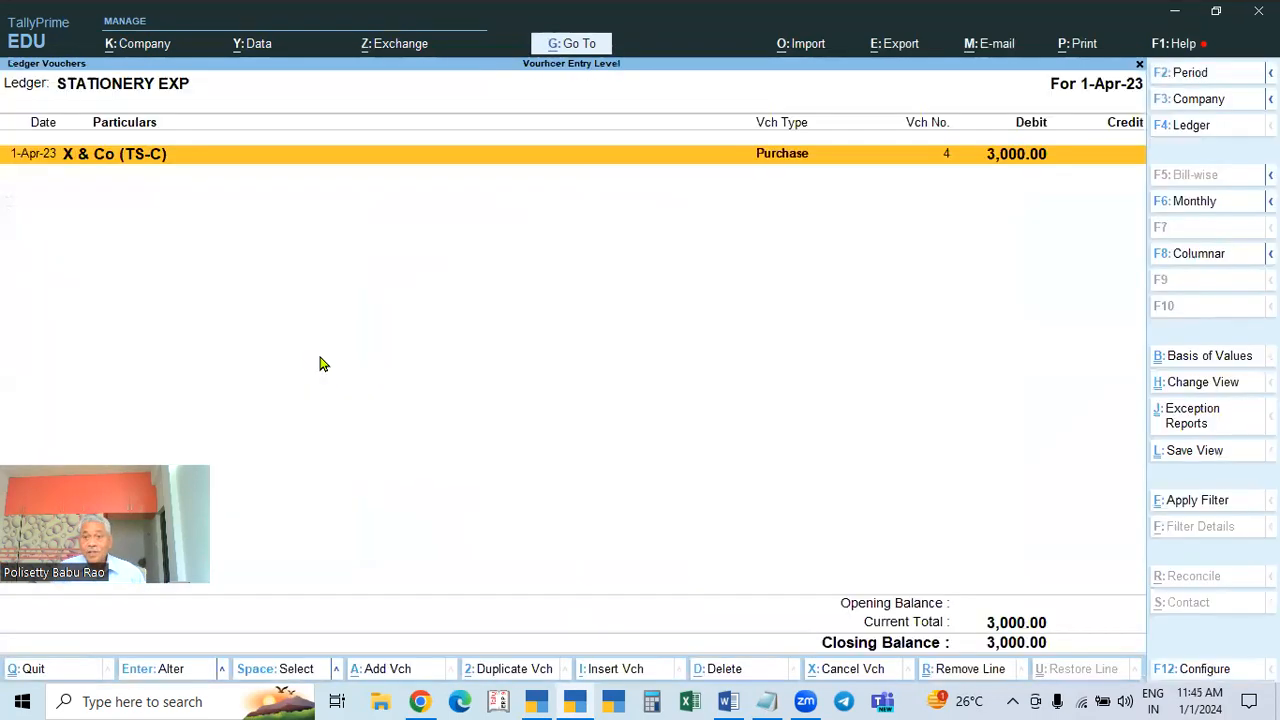
Open the X & Co (TS-C) purchase voucher from the ledger report for review, and return to the ledger selection
{"action": "key", "text": "alt+F2"}
{"action": "key", "text": "space"}
{"action": "key", "text": "Return"}
{"action": "key", "text": "space"}
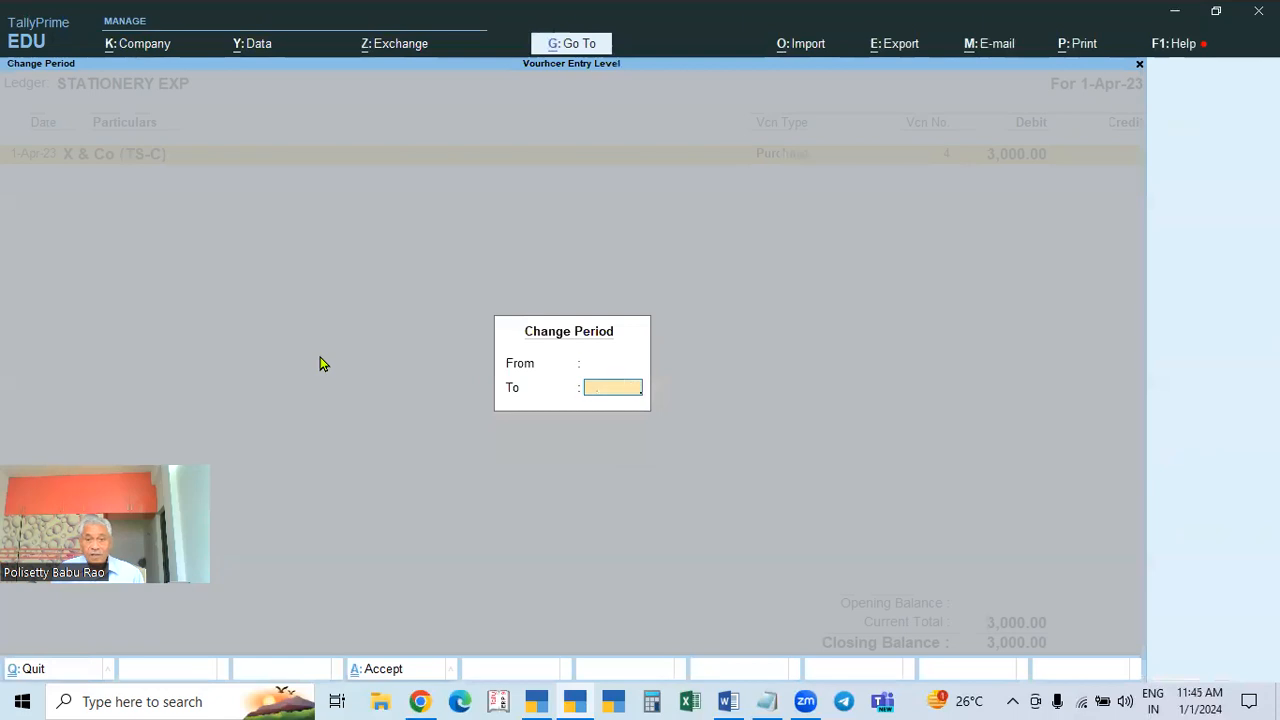
{"action": "key", "text": "Return"}
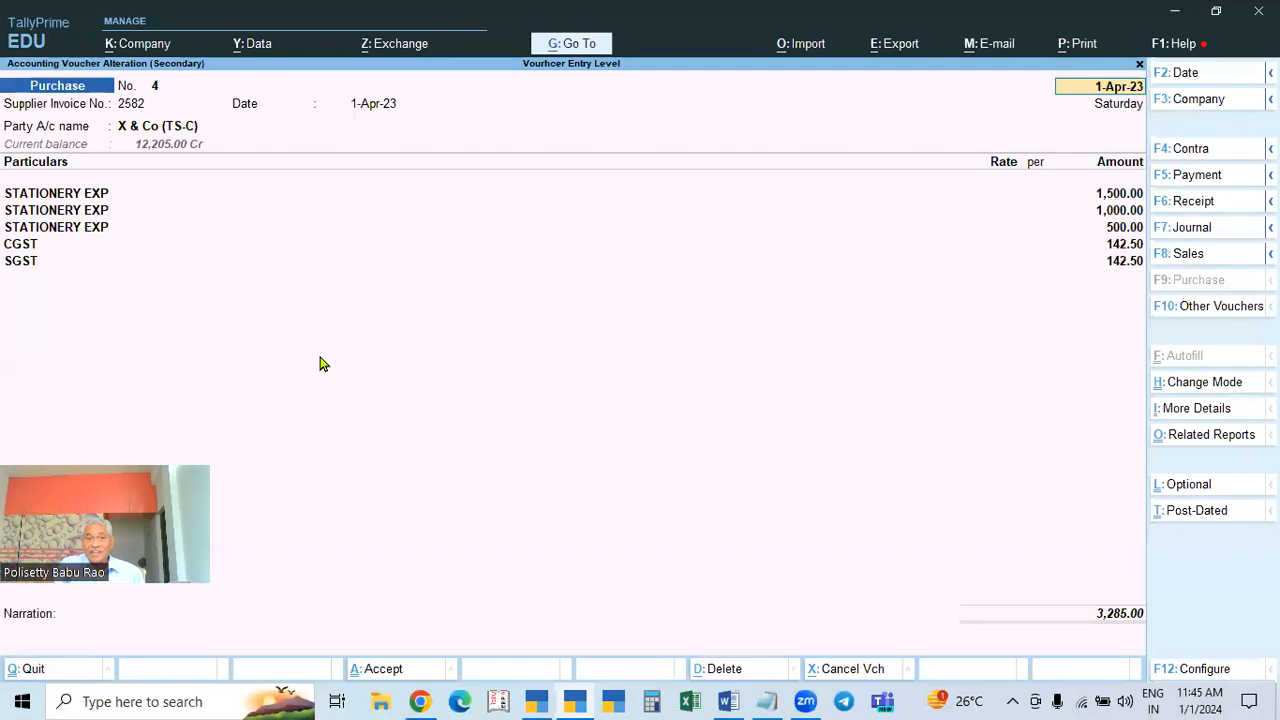
{"action": "key", "text": "Escape"}
{"action": "key", "text": "Escape"}
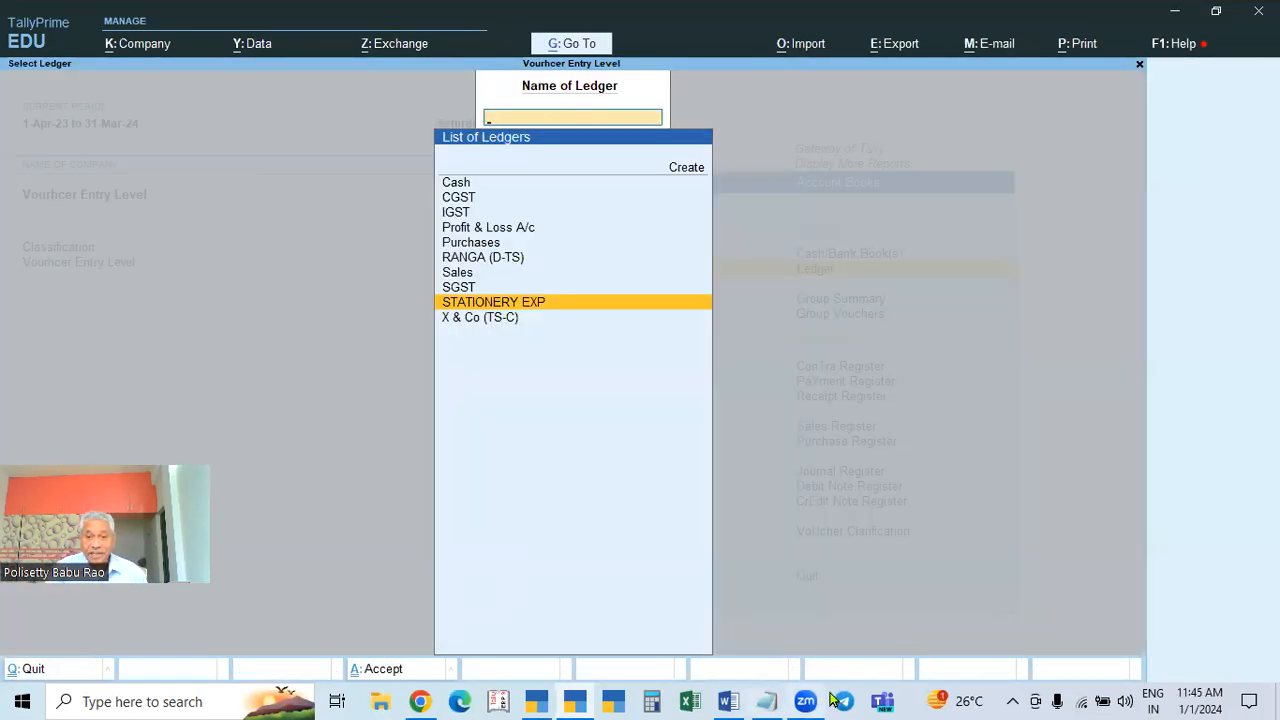
Switch to the TALLY PRIME FULL SUBJECT document in Word and select "Voucher Entry Level." in point 8
{"action": "left_click", "coordinate": [728, 701]}
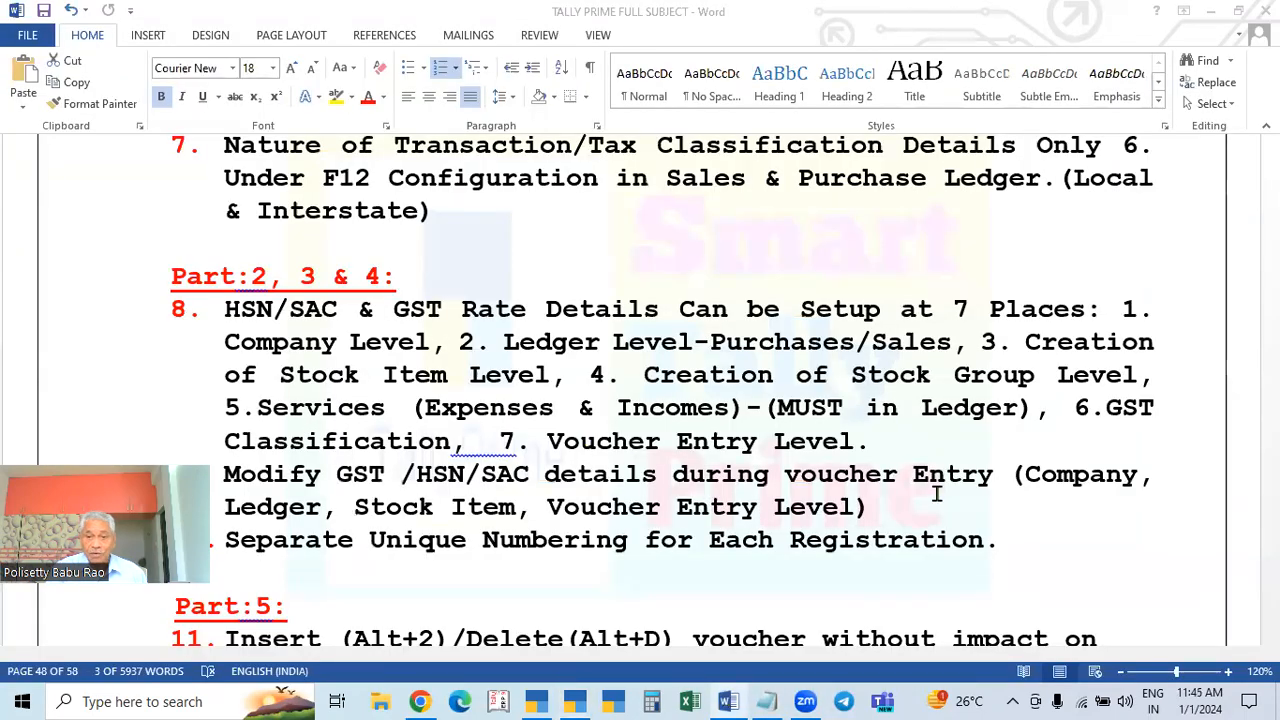
{"action": "scroll", "coordinate": [934, 491], "scroll_direction": "down", "scroll_amount": 1}
{"action": "left_click_drag", "start_coordinate": [547, 334], "coordinate": [1066, 334]}
{"action": "scroll", "coordinate": [957, 428], "scroll_direction": "down", "scroll_amount": 1}
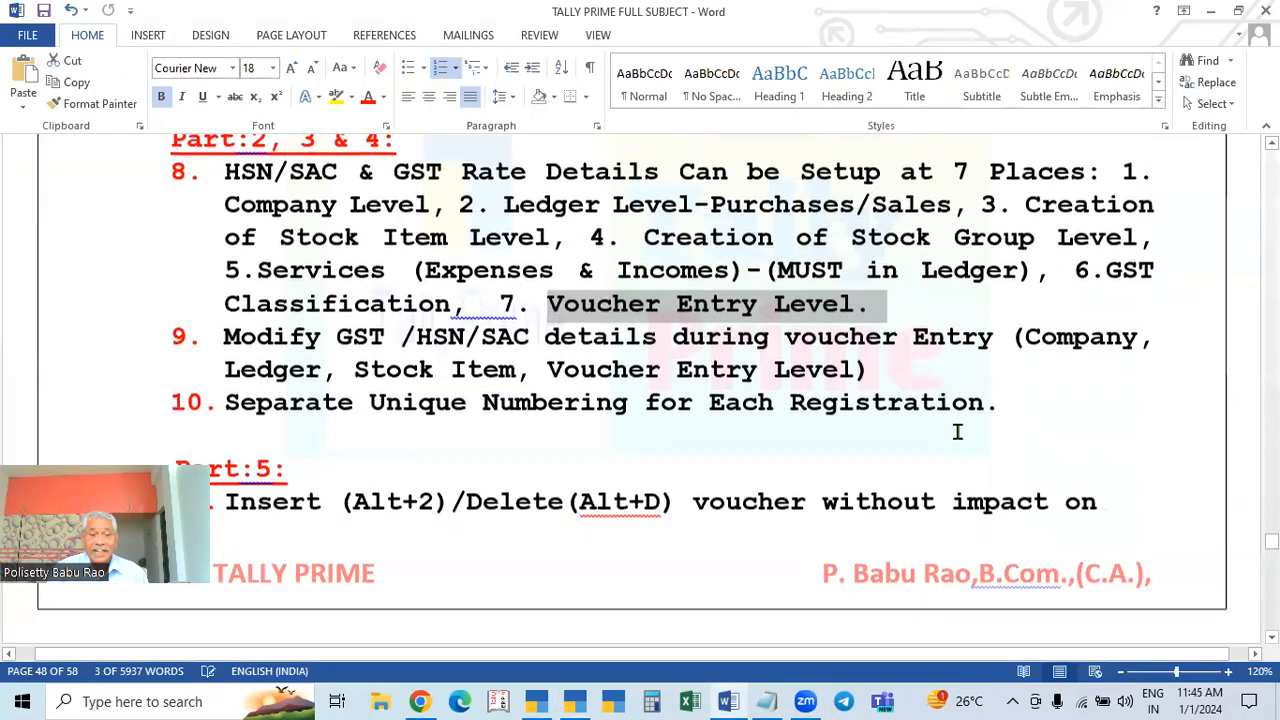
{"action": "scroll", "coordinate": [674, 454], "scroll_direction": "up", "scroll_amount": 1}
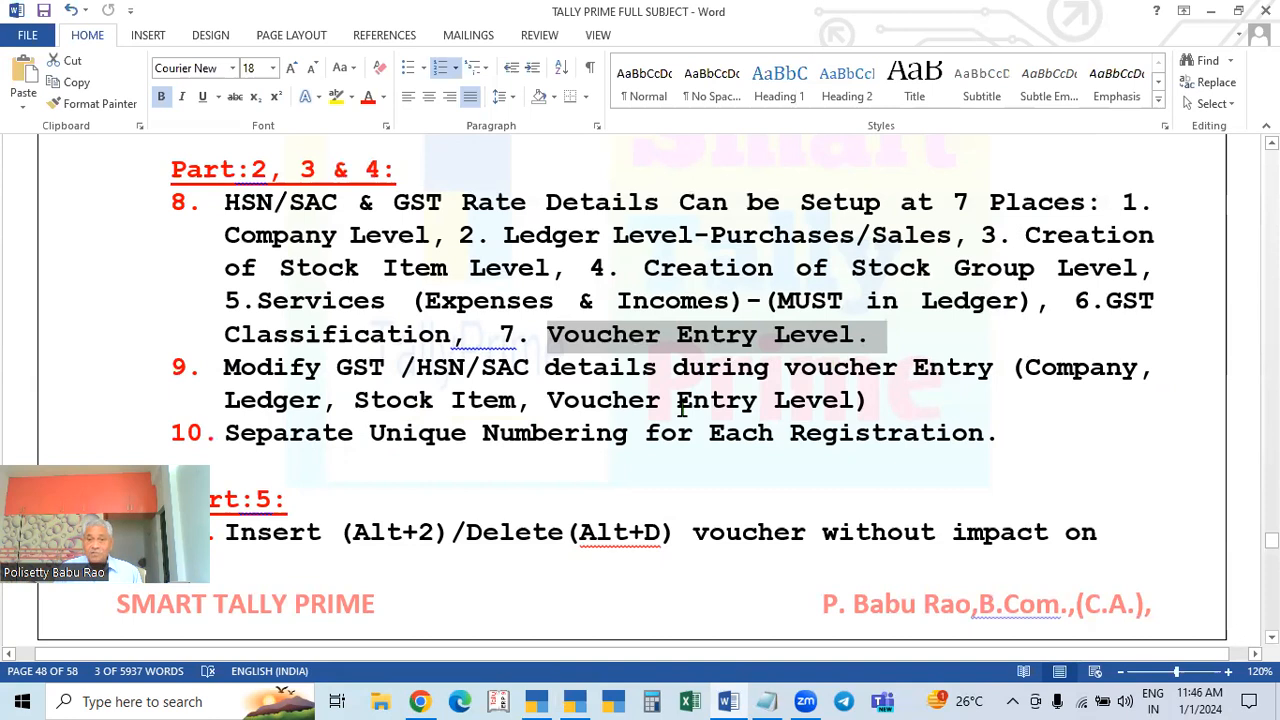
Switch back to TallyPrime, close the ledger selection, and open the company Tally Prime 3.0.1 (DEMO)
{"action": "left_click", "coordinate": [578, 700]}
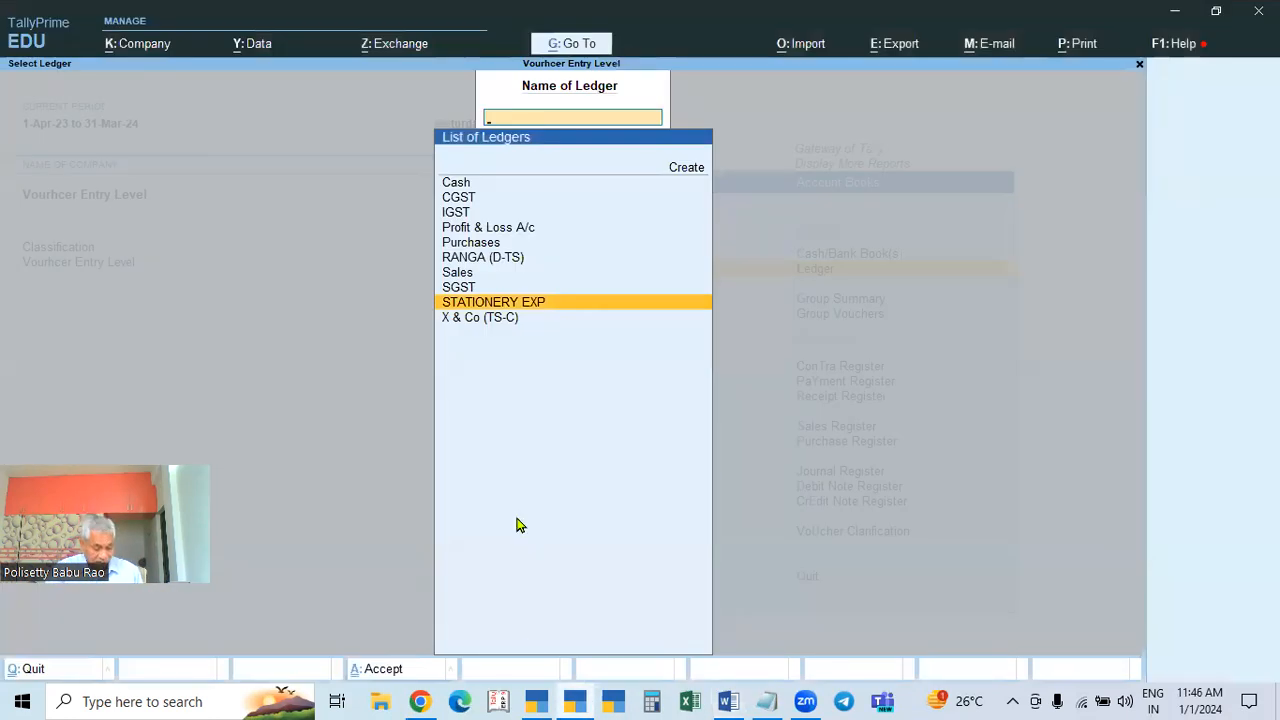
{"action": "key", "text": "Escape"}
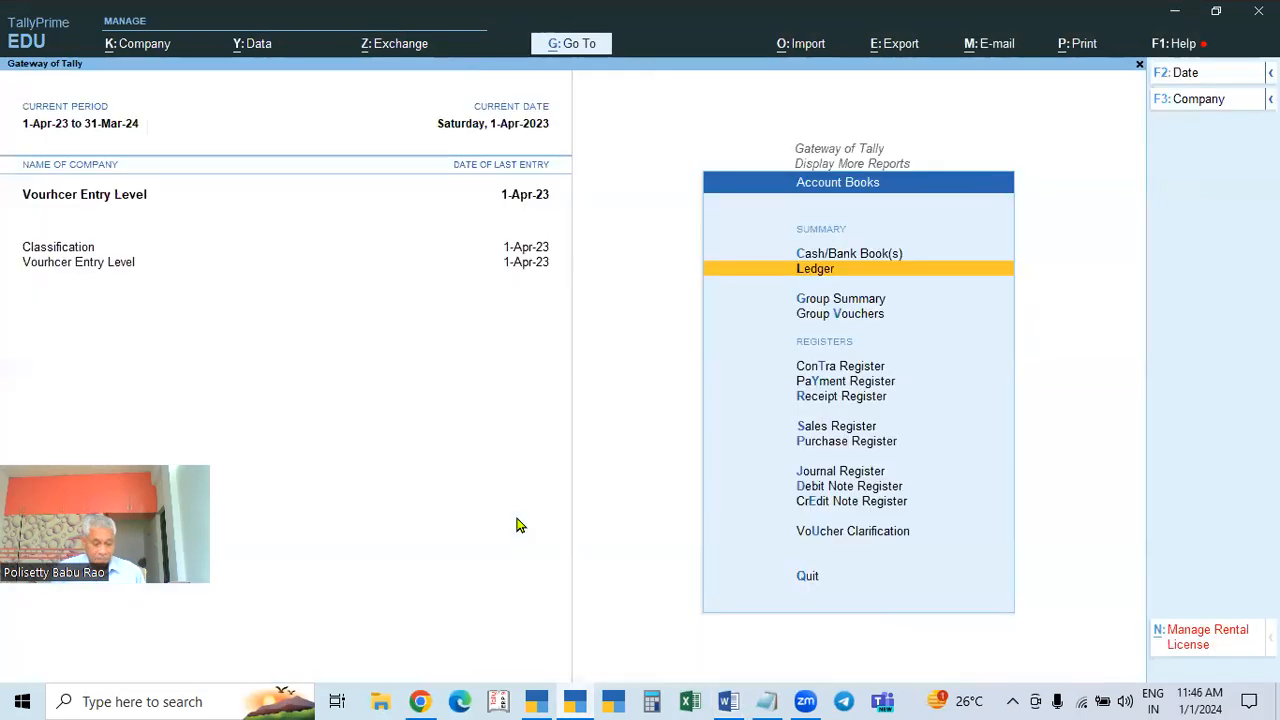
{"action": "key", "text": "alt+F2"}
{"action": "key", "text": "Escape"}
{"action": "key", "text": "Escape"}
{"action": "key", "text": "F3"}
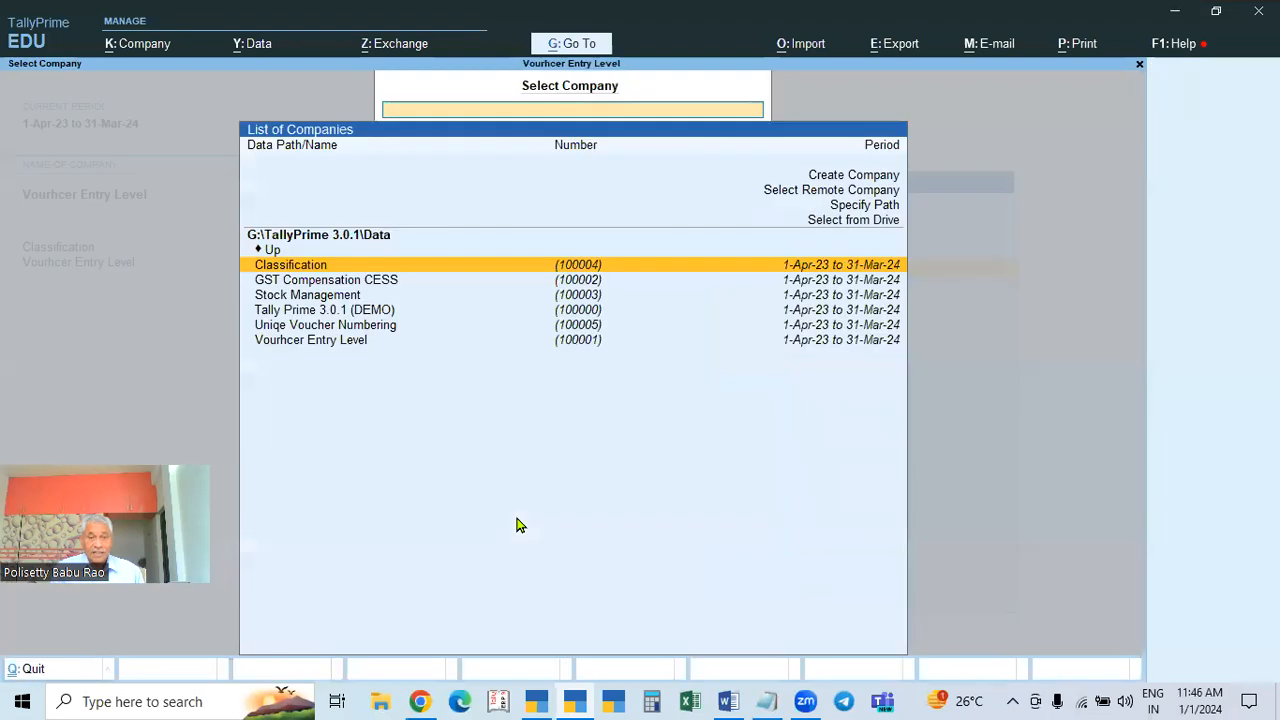
{"action": "key", "text": "Down"}
{"action": "key", "text": "Down"}
{"action": "key", "text": "Down"}
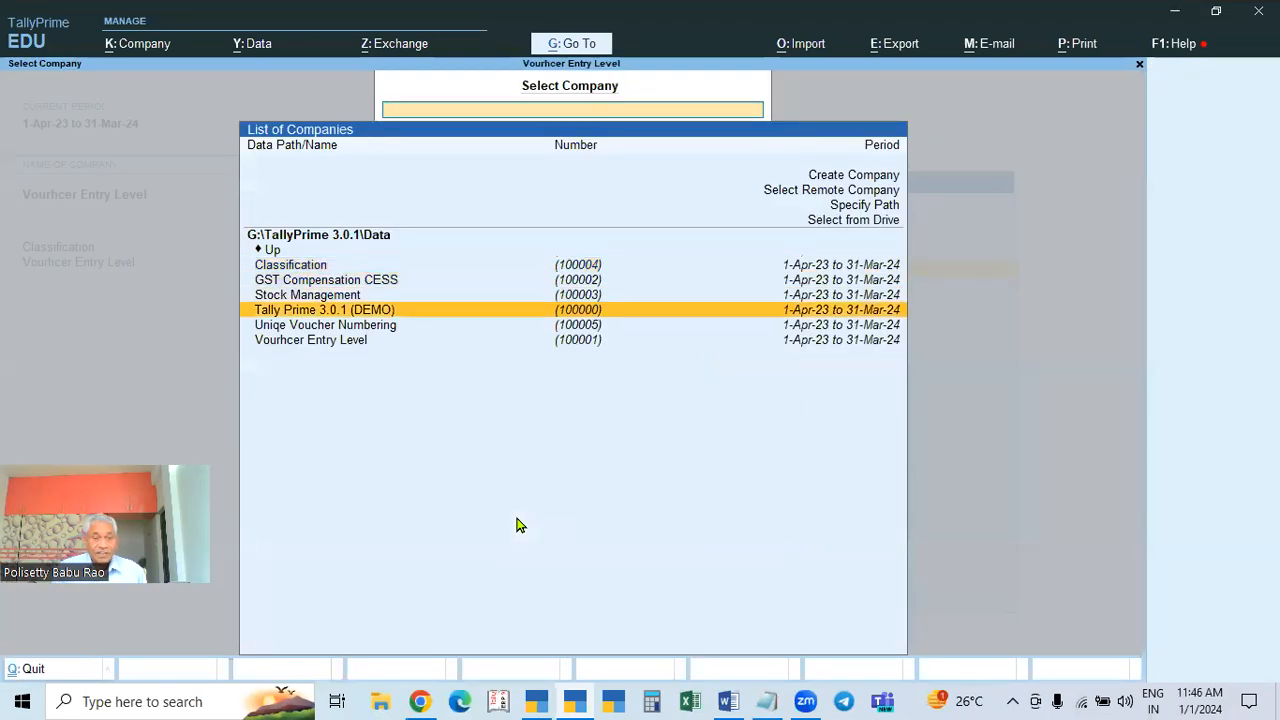
{"action": "key", "text": "Return"}
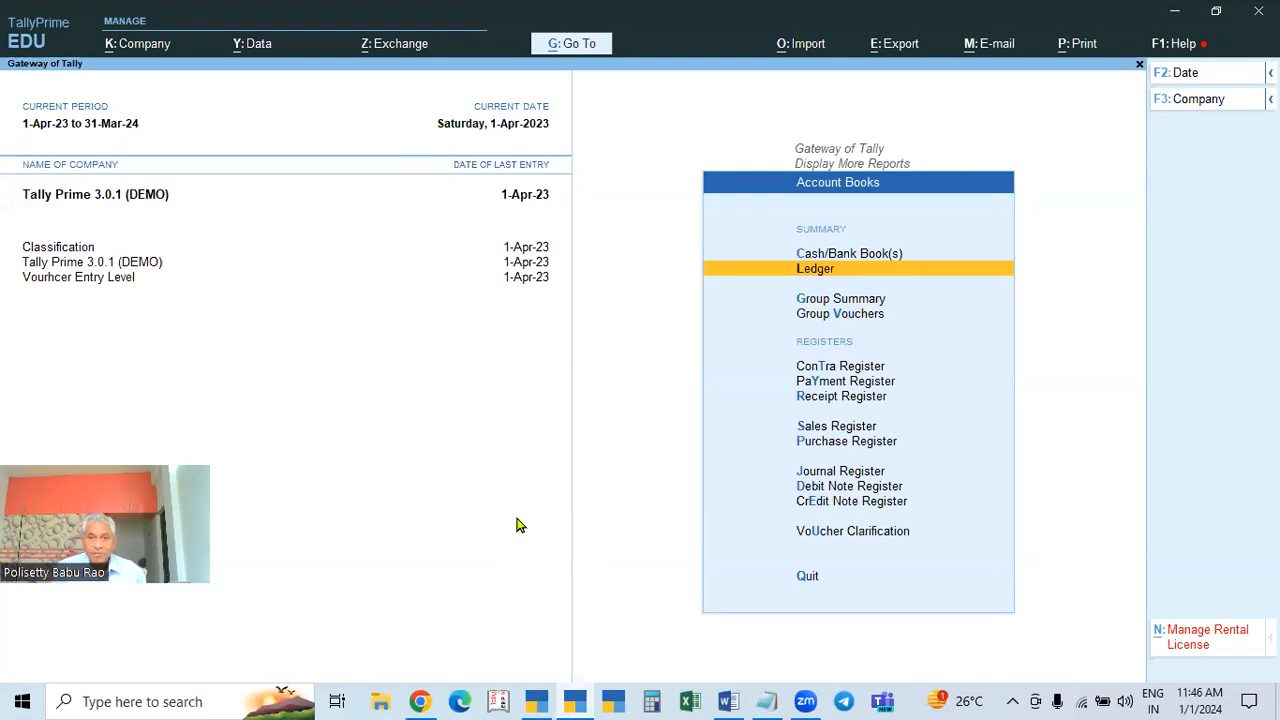
Examine the items in Y& CO. (I-D) sales voucher 9 from the Day Book, and return to the Gateway of Tally
{"action": "key", "text": "Escape"}
{"action": "key", "text": "Escape"}
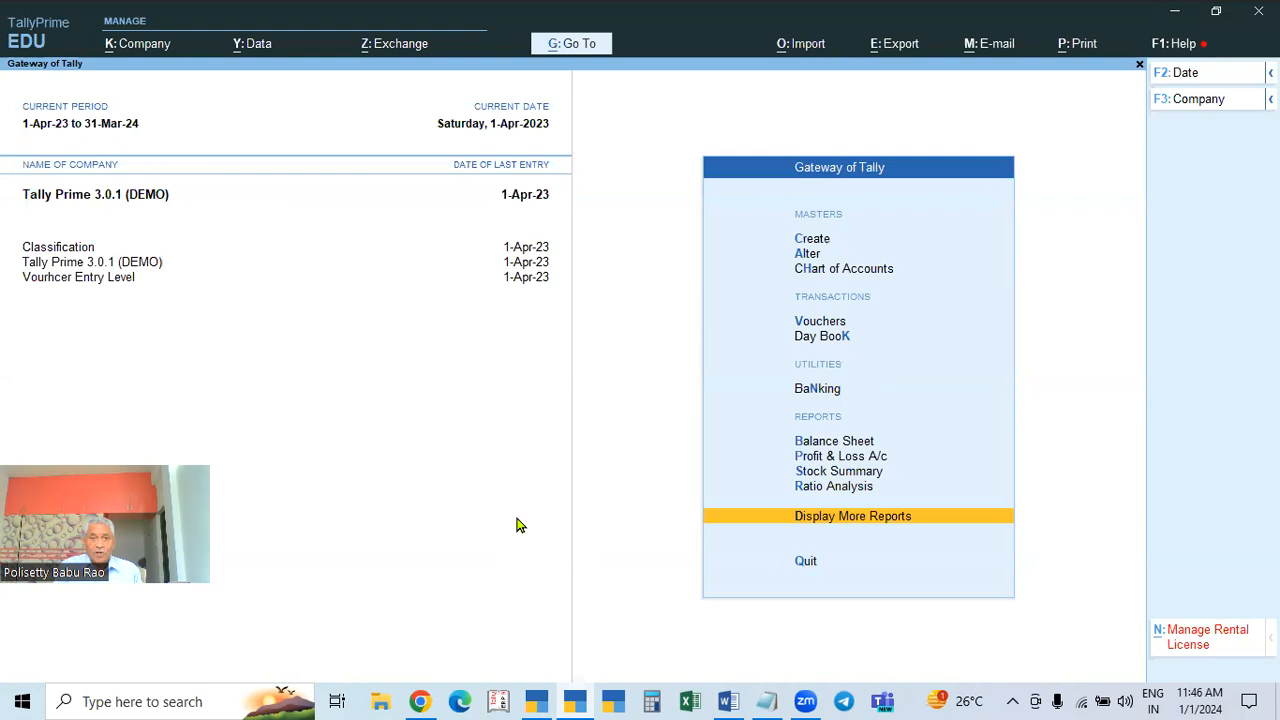
{"action": "key", "text": "k"}
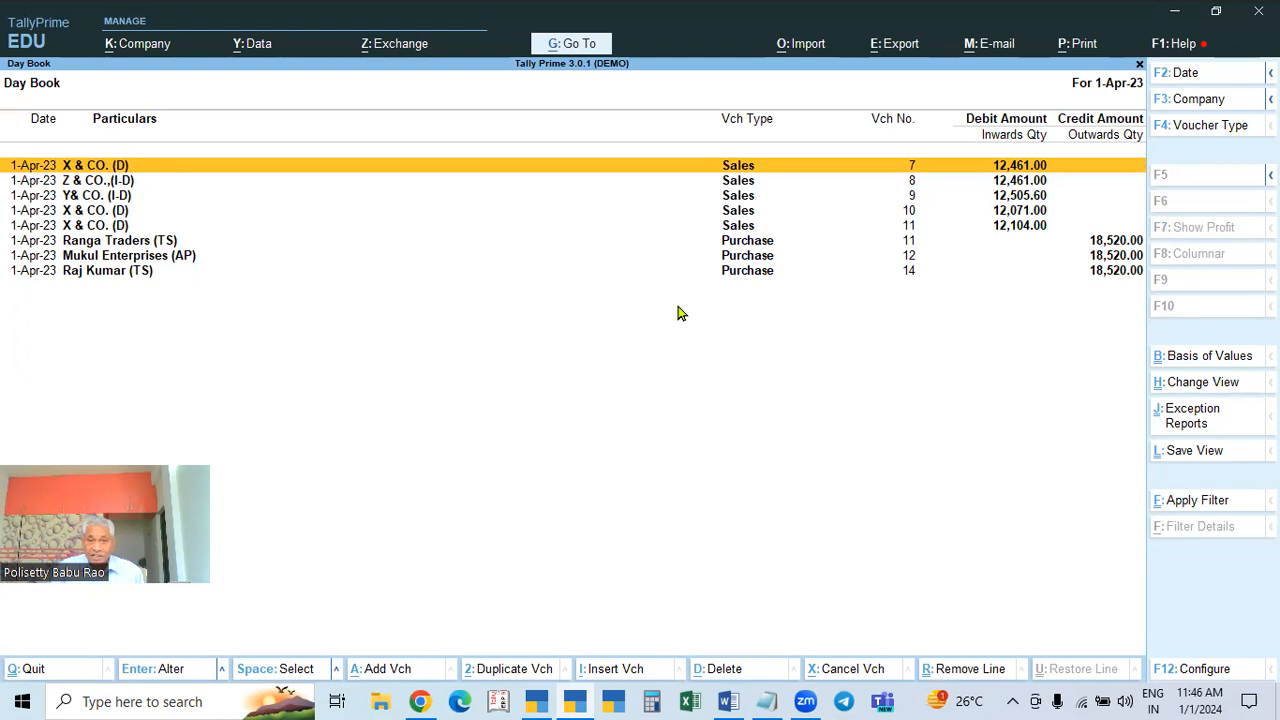
{"action": "key", "text": "Down"}
{"action": "key", "text": "Down"}
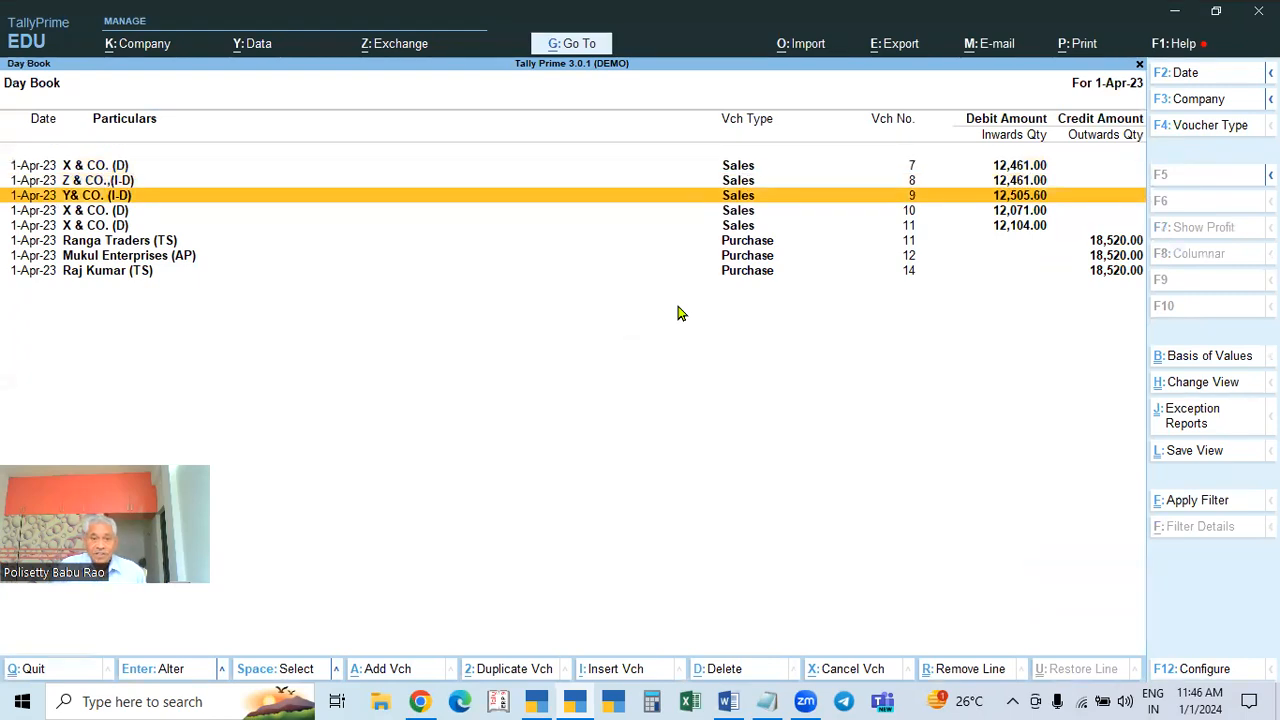
{"action": "key", "text": "Return"}
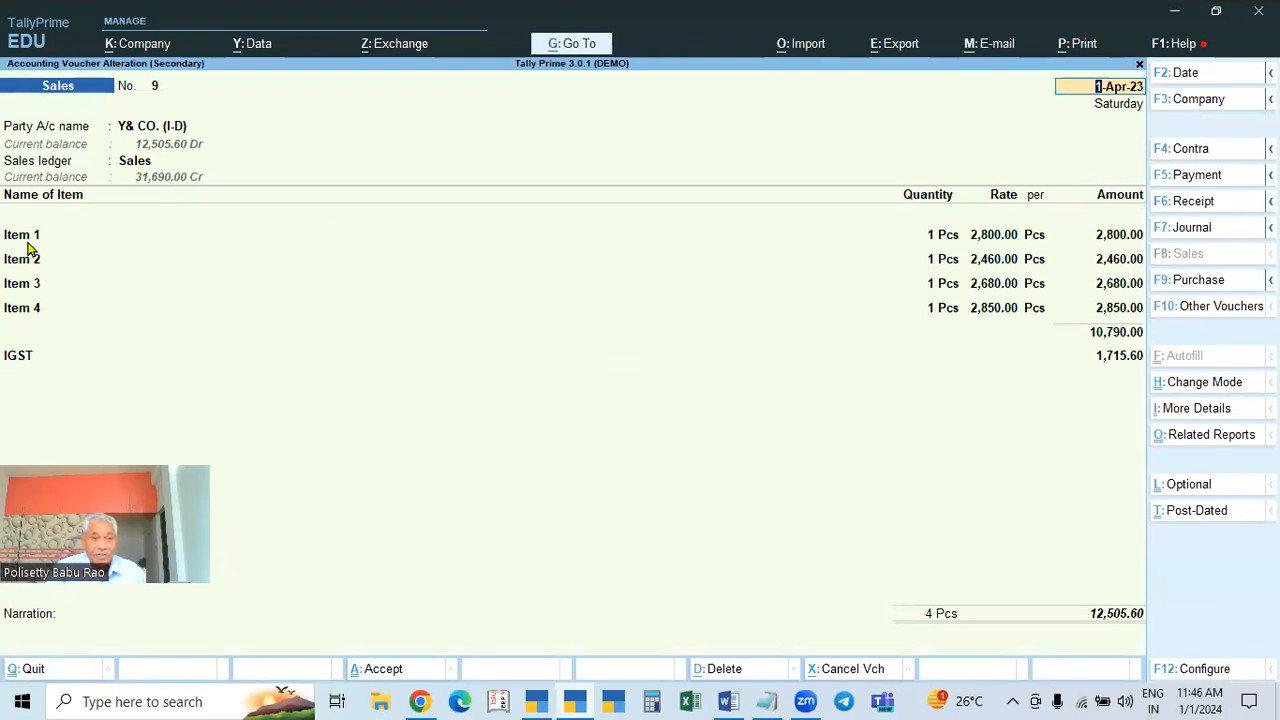
{"action": "key", "text": "Escape"}
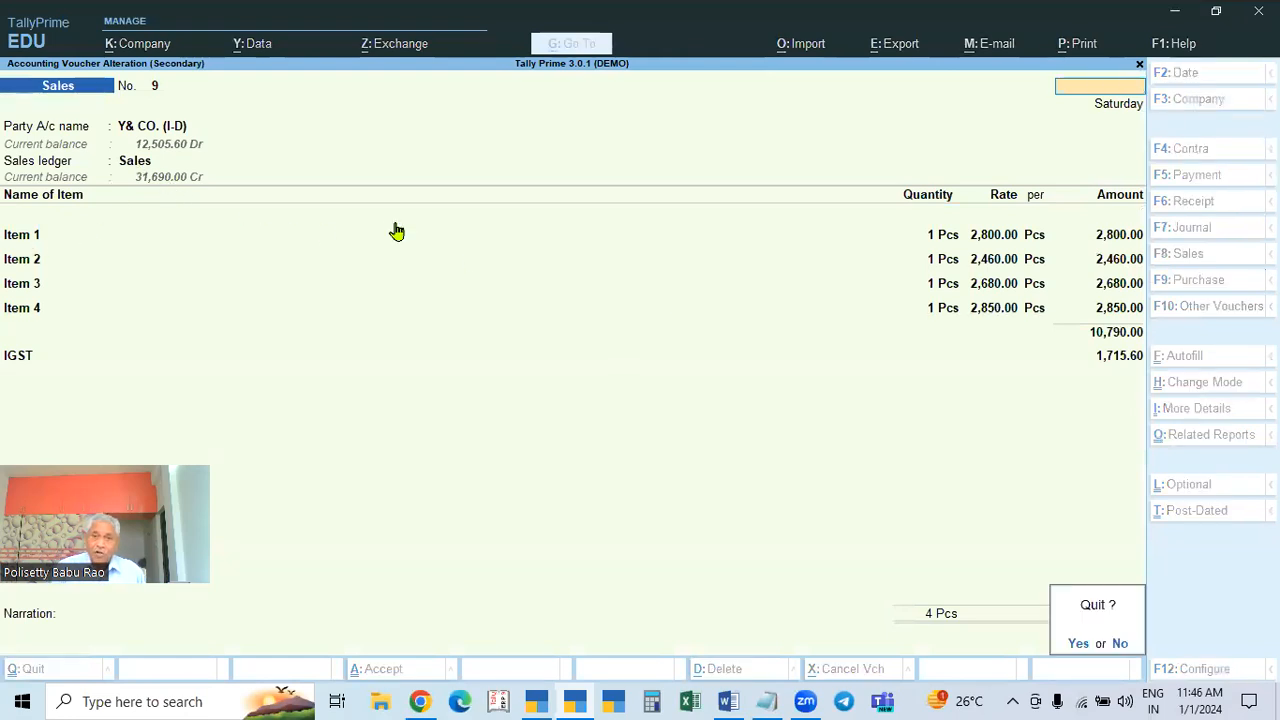
{"action": "key", "text": "Return"}
{"action": "key", "text": "Escape"}
{"action": "key", "text": "Escape"}
{"action": "key", "text": "Escape"}
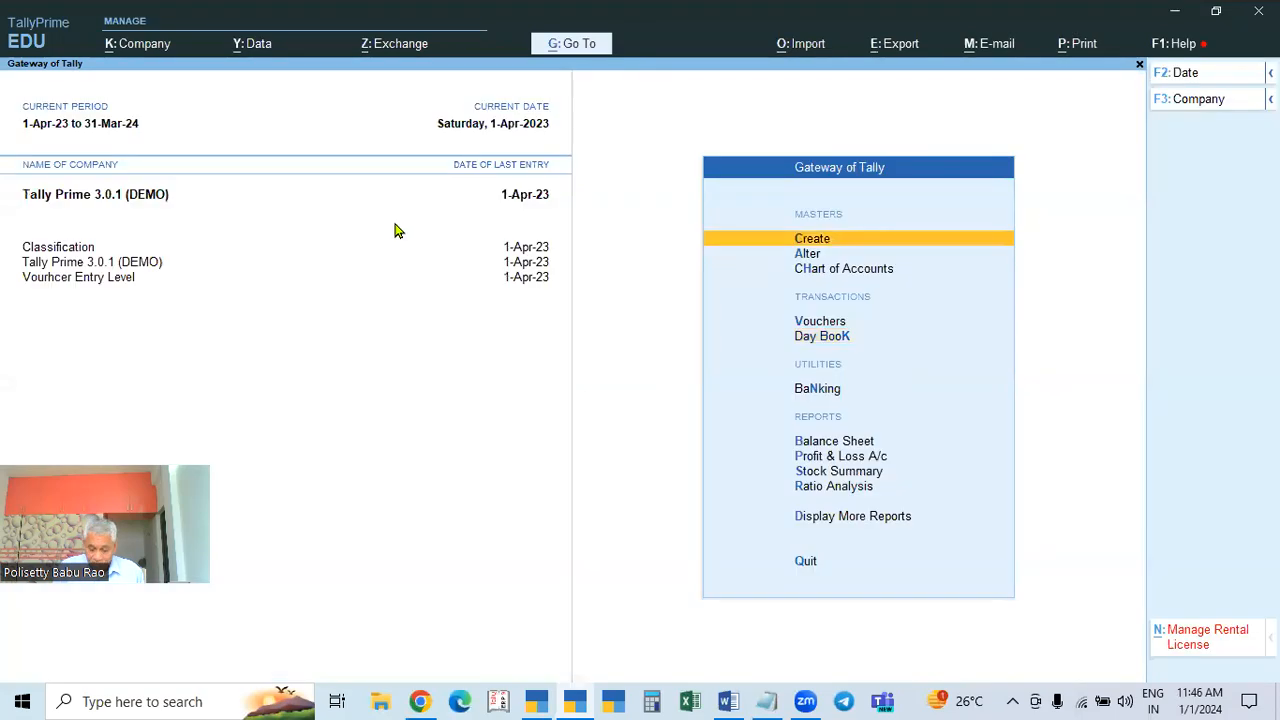
Open the company features of Tally Prime 3.0.1 (DEMO) and enable setting the company GST rate and other details
{"action": "key", "text": "F11"}
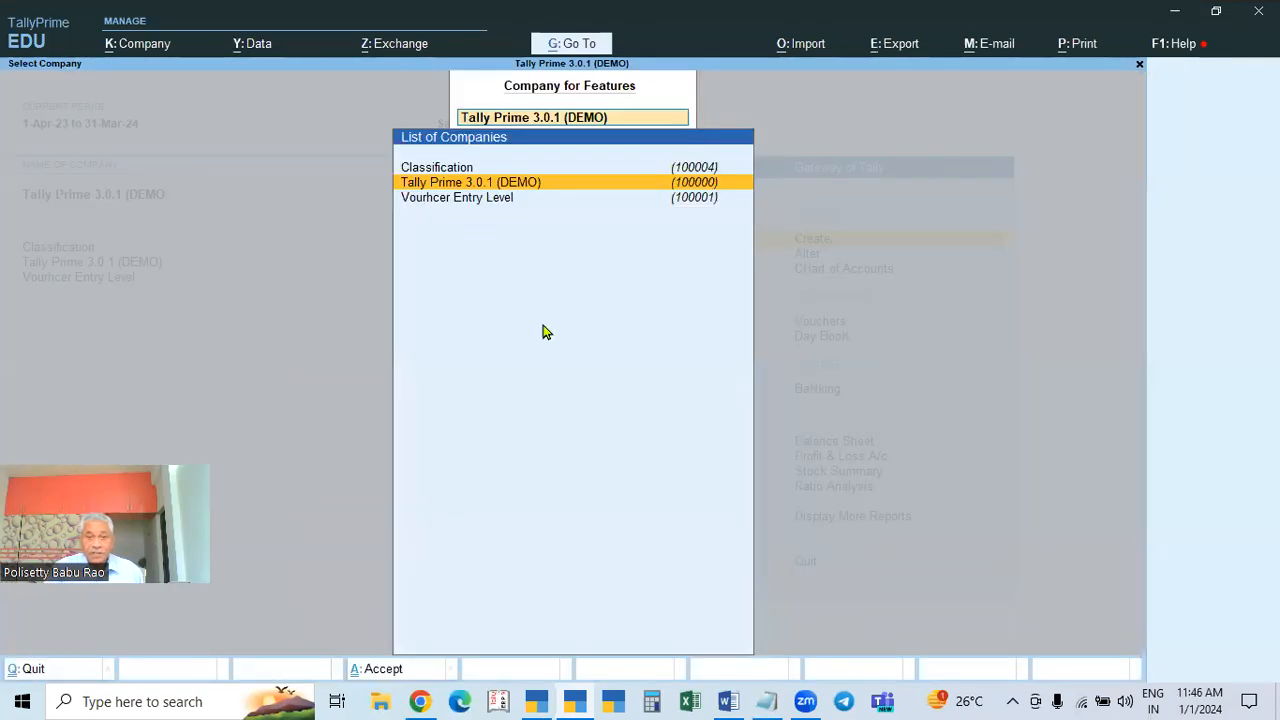
{"action": "key", "text": "Return"}
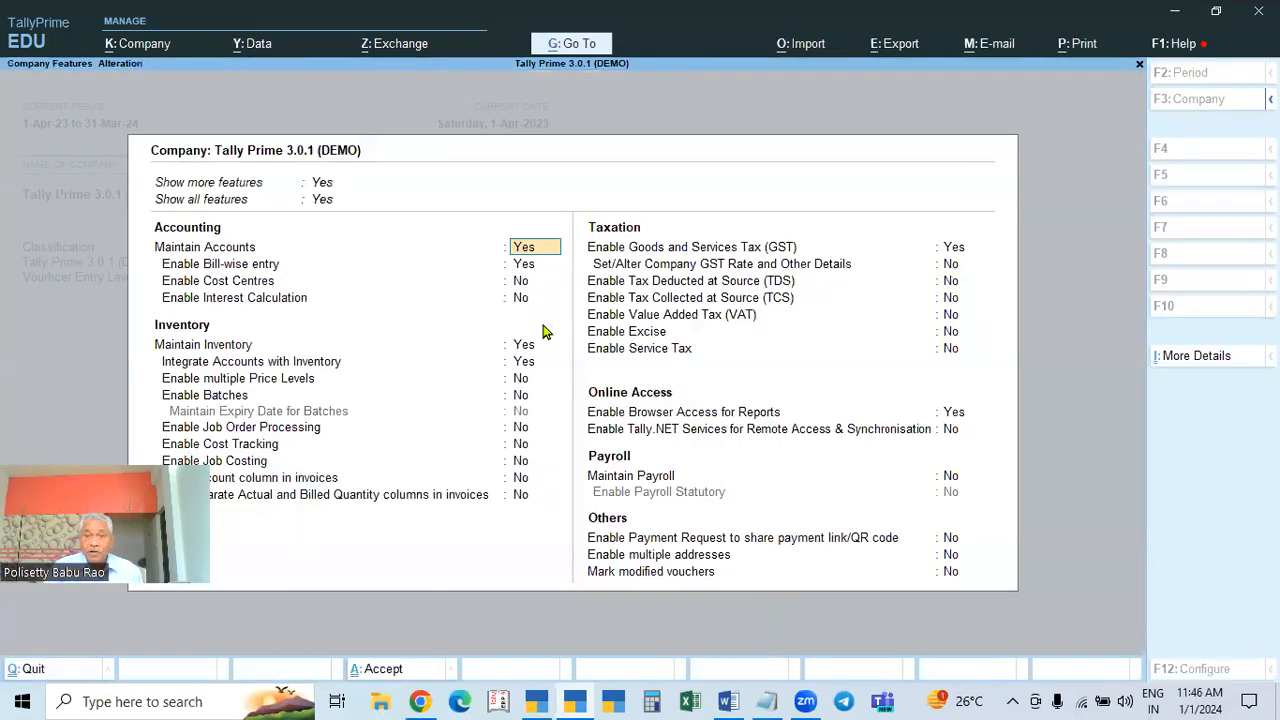
{"action": "left_click", "coordinate": [951, 266]}
{"action": "key", "text": "y"}
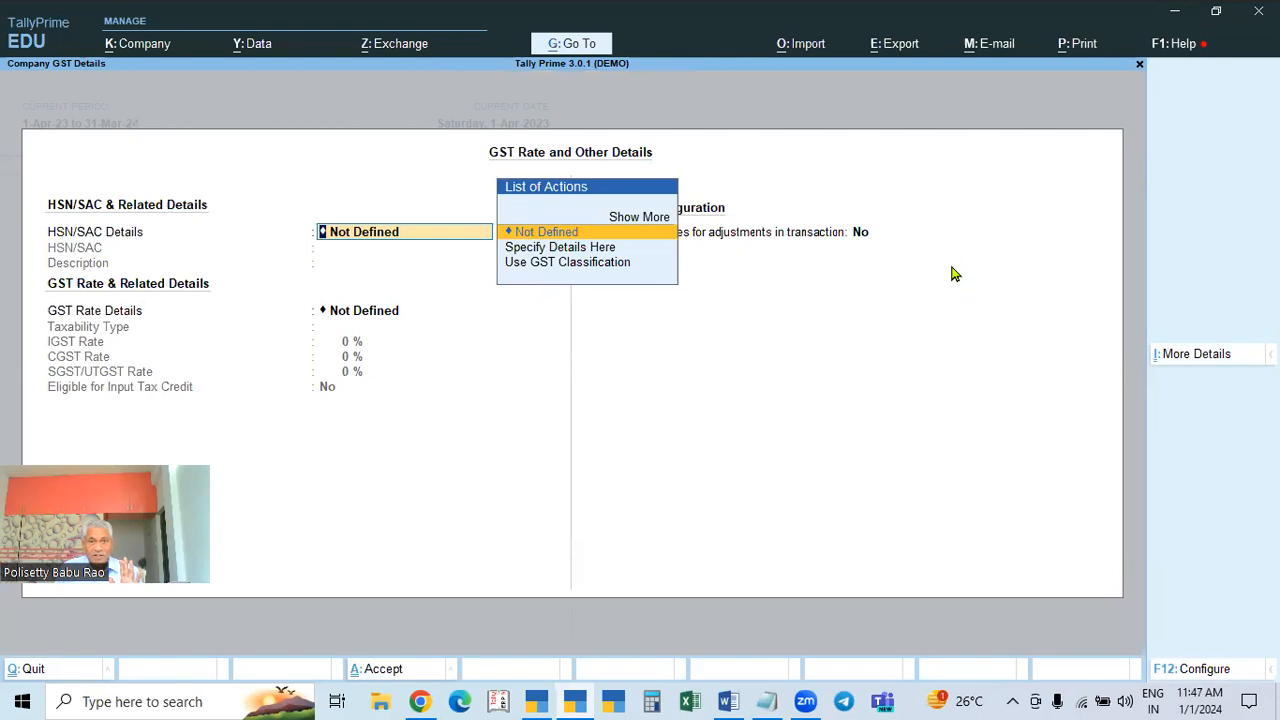
Specify the company's HSN/SAC details here with code 2585, no description, and effective date 1-Apr-23
{"action": "key", "text": "Down"}
{"action": "key", "text": "Return"}
{"action": "type", "text": "258"}
{"action": "key", "text": "Return"}
{"action": "key", "text": "Return"}
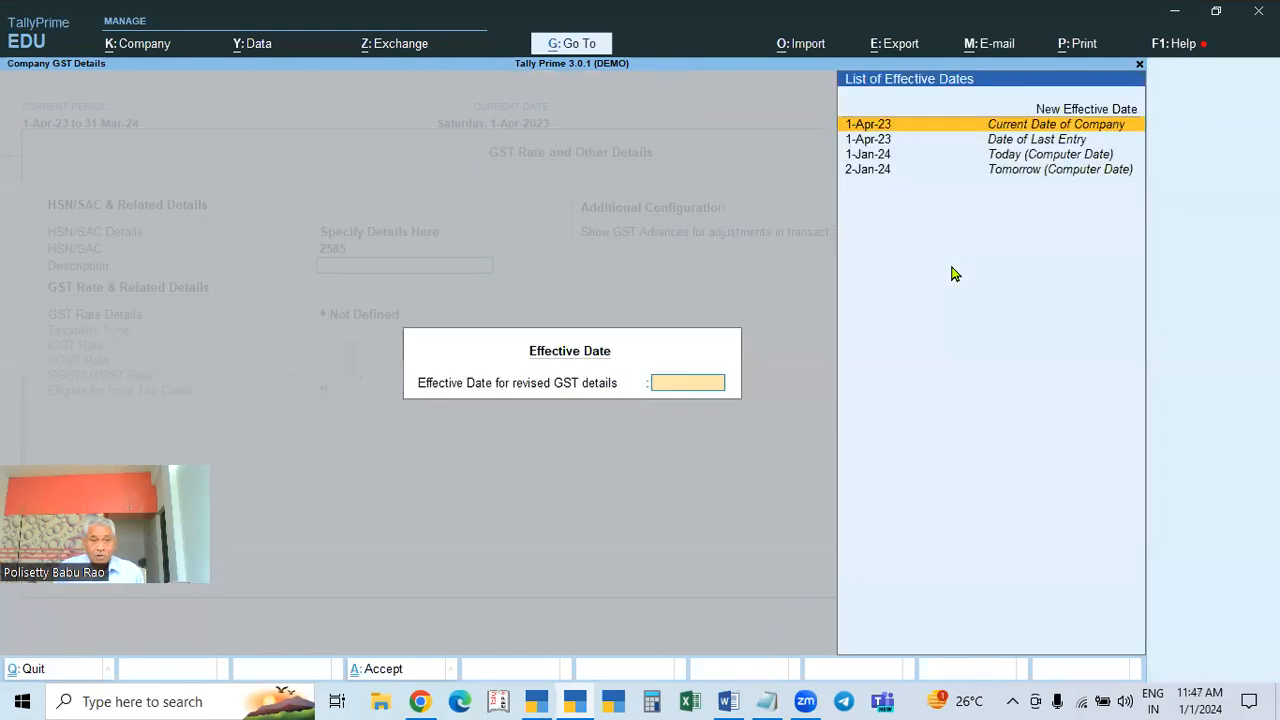
{"action": "key", "text": "Return"}
Specify the company's GST rate details here as Taxable with an 18% IGST rate, accepting the CGST, SGST and input tax credit values
{"action": "key", "text": "Down"}
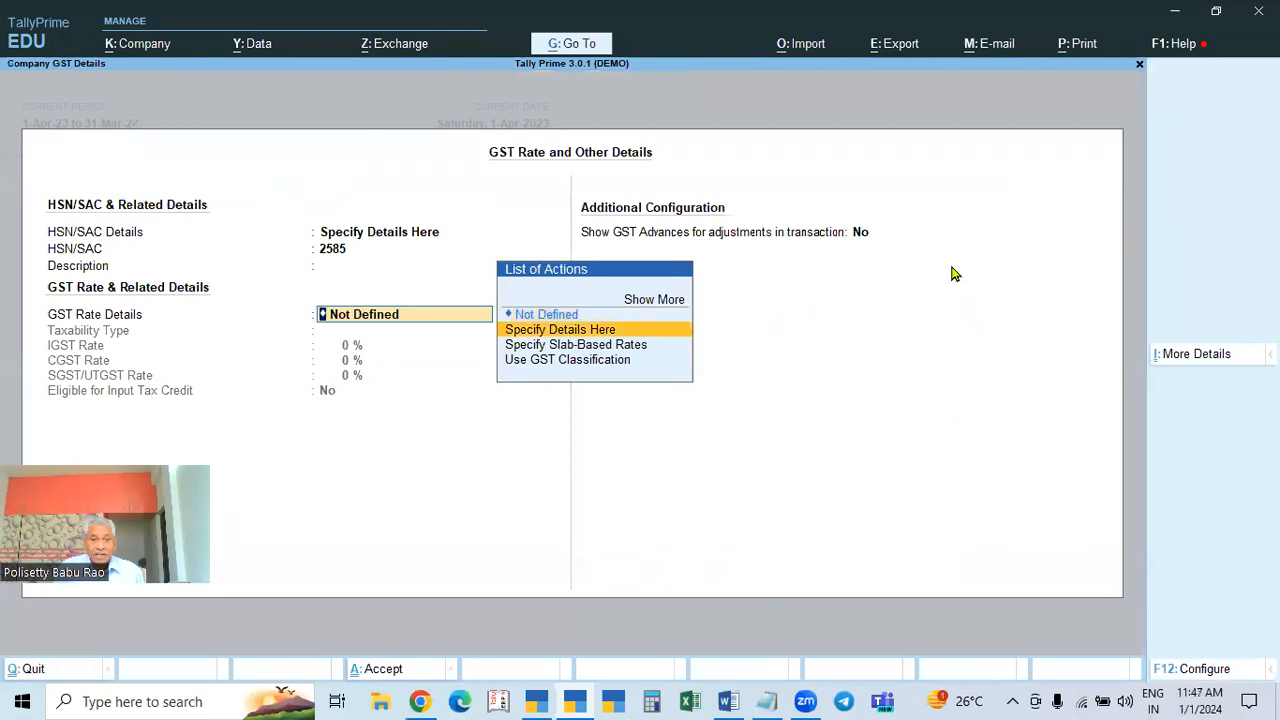
{"action": "key", "text": "Return"}
{"action": "key", "text": "Return"}
{"action": "type", "text": "15"}
{"action": "key", "text": "Return"}
{"action": "key", "text": "Return"}
{"action": "key", "text": "Return"}
{"action": "key", "text": "Return"}
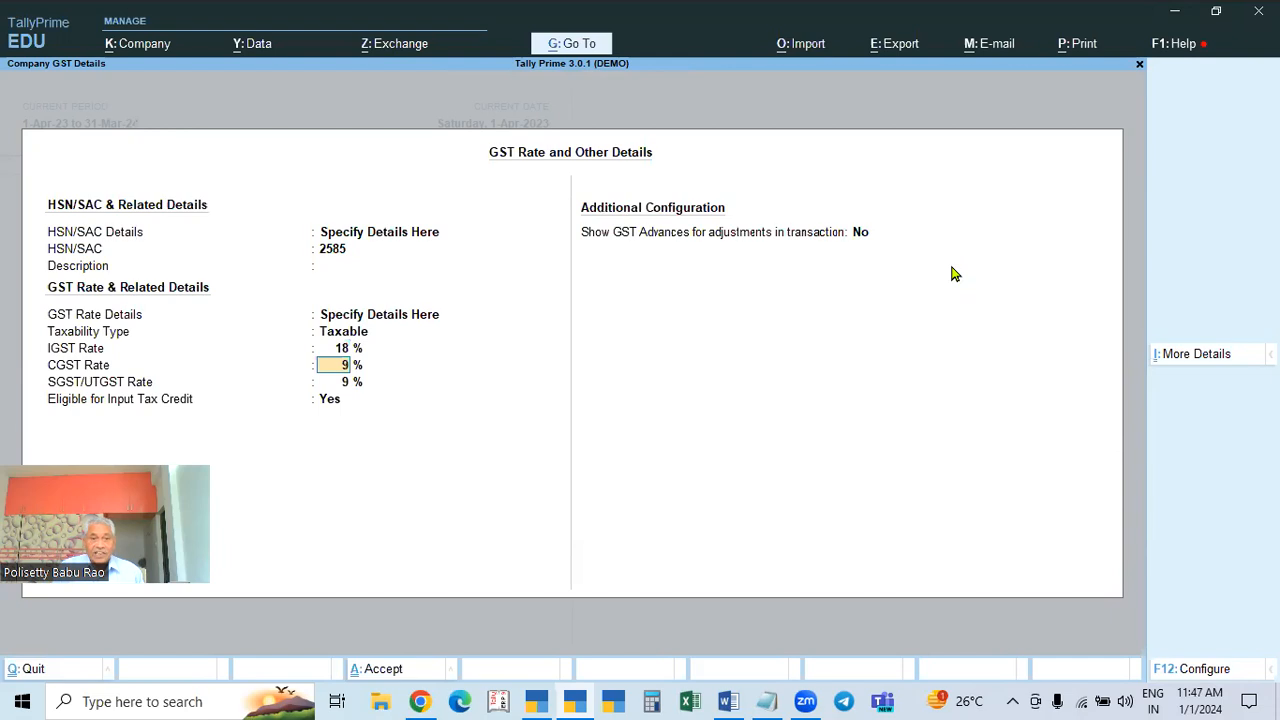
{"action": "key", "text": "Return"}
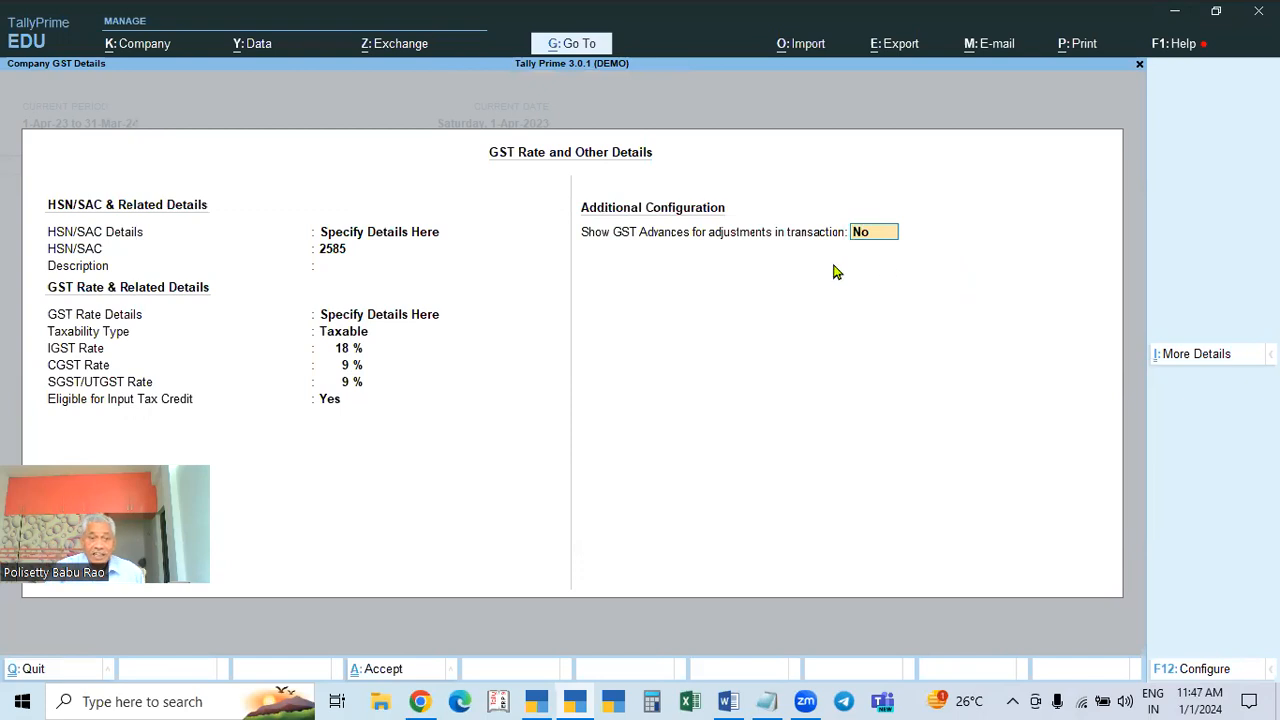
Change the company's HSN/SAC code to 2365, with no description and effective date 1-Apr-23
{"action": "left_click", "coordinate": [326, 255]}
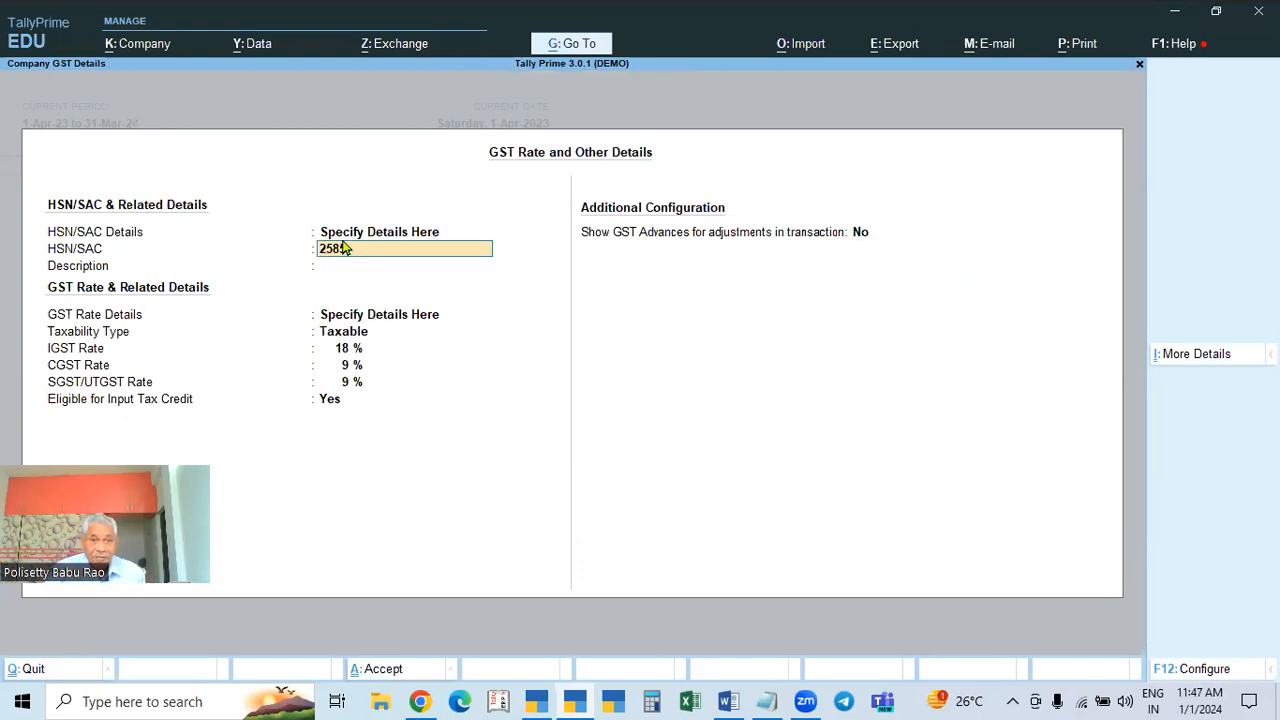
{"action": "left_click", "coordinate": [388, 238]}
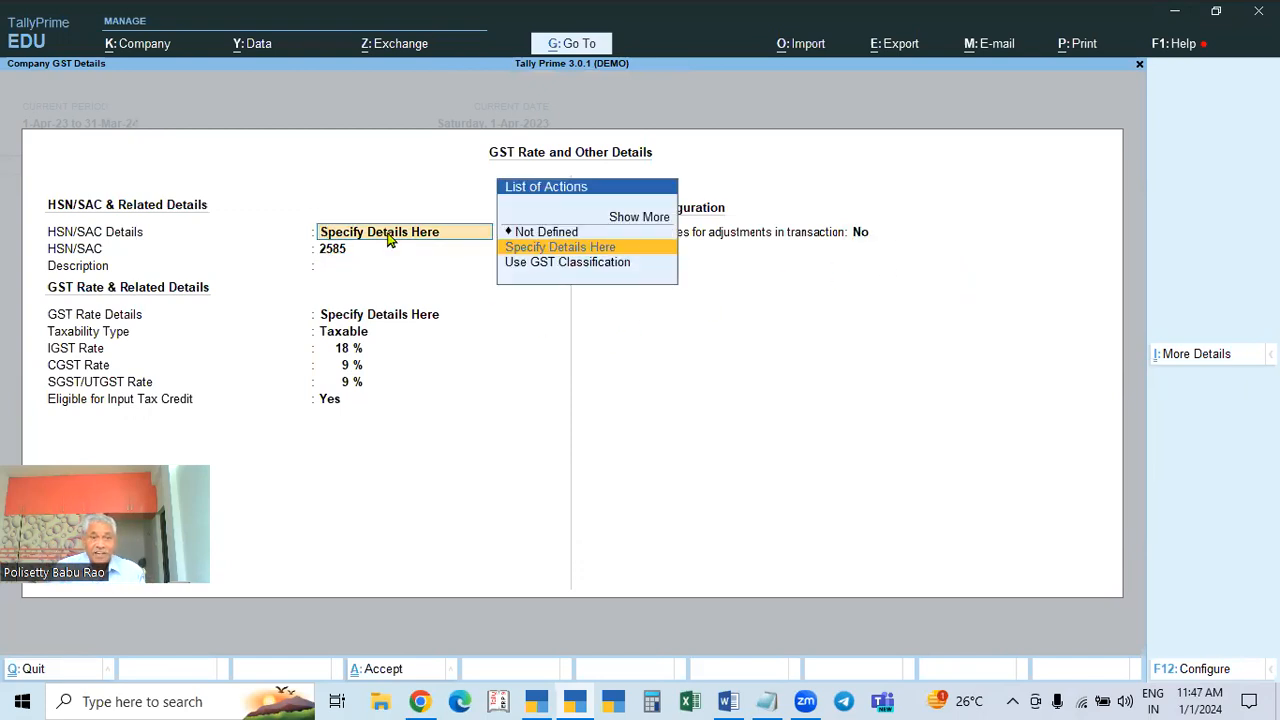
{"action": "key", "text": "Return"}
{"action": "type", "text": "2365"}
{"action": "key", "text": "Return"}
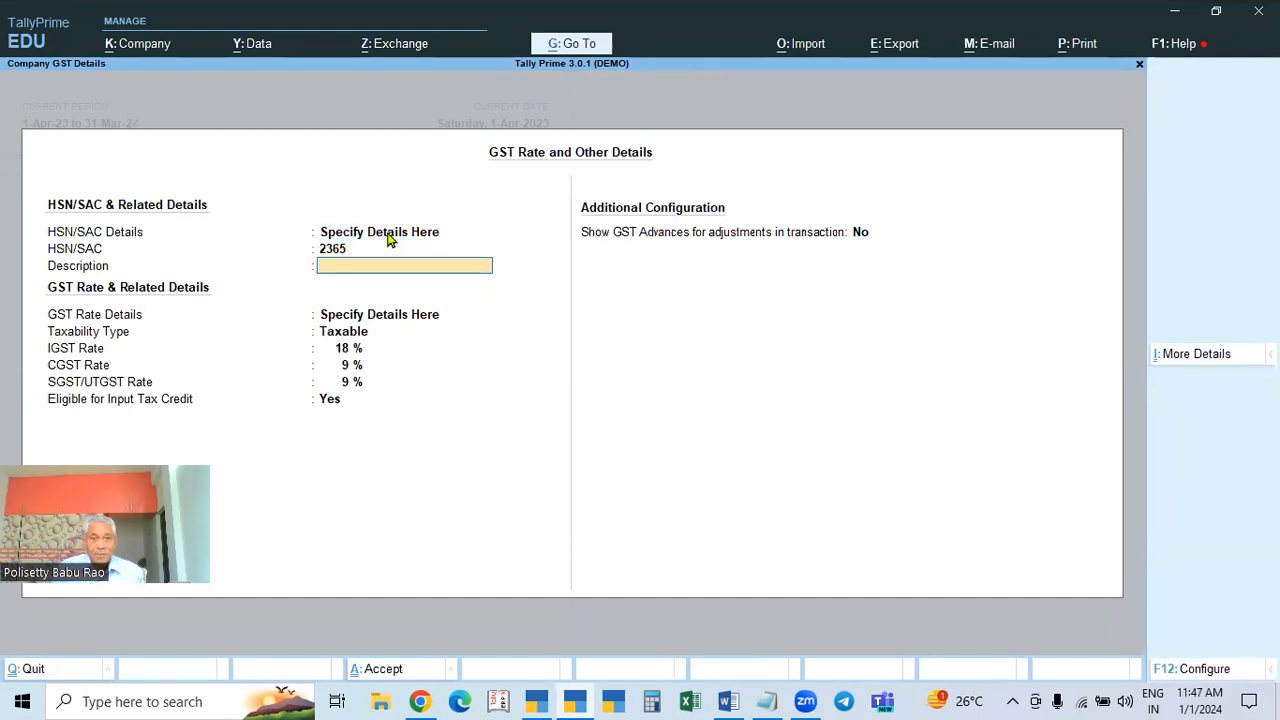
{"action": "key", "text": "Return"}
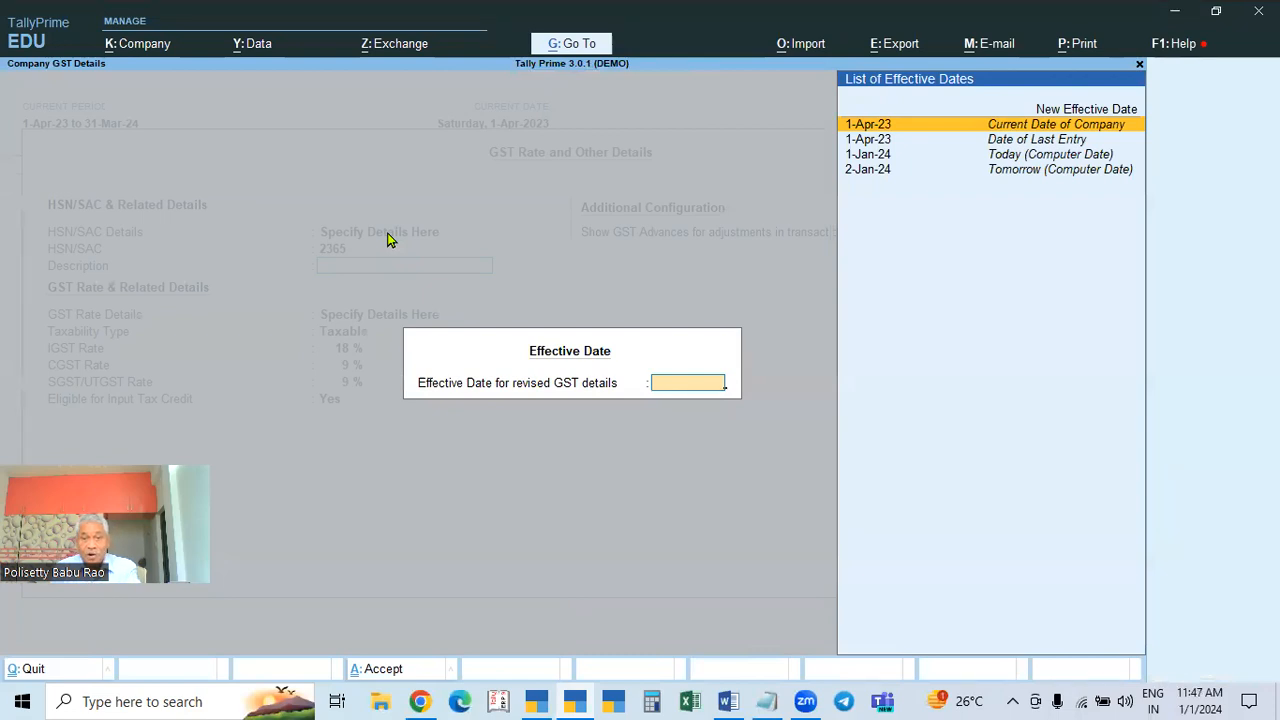
{"action": "key", "text": "Return"}
Set the company's IGST rate to 15%, keeping the taxability type Taxable
{"action": "key", "text": "Return"}
{"action": "key", "text": "Return"}
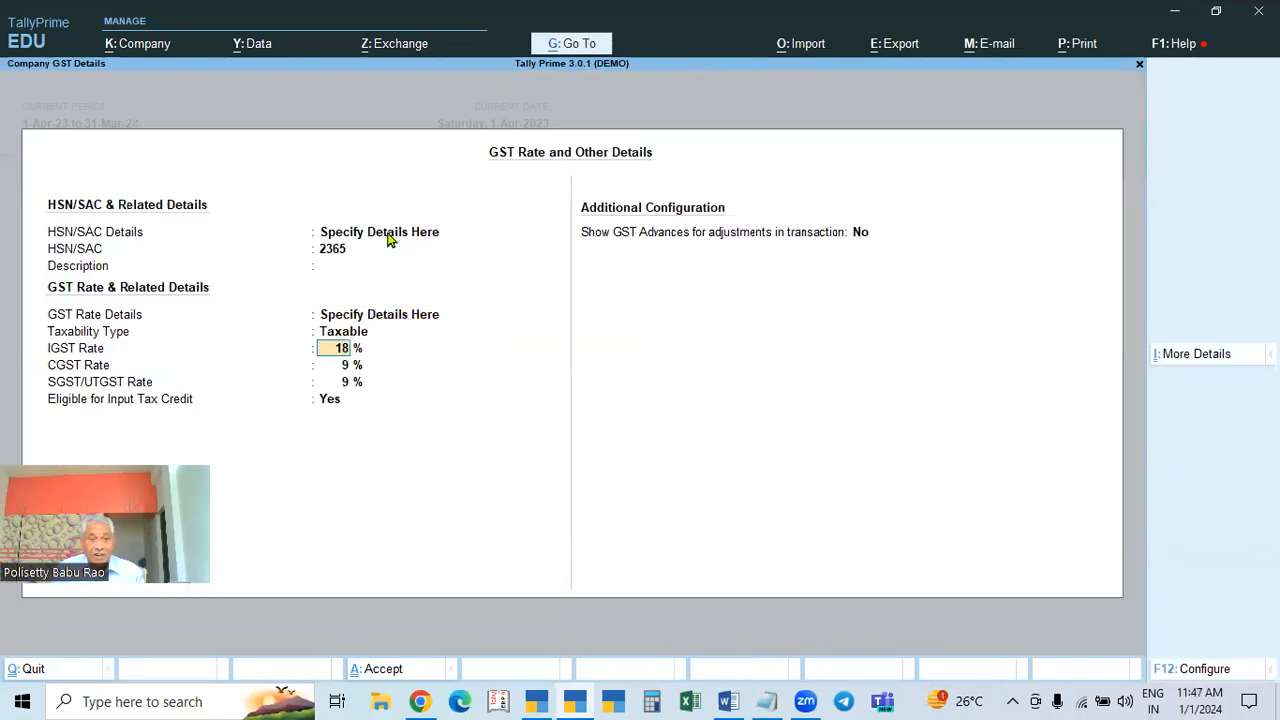
{"action": "type", "text": "15"}
{"action": "key", "text": "Return"}
{"action": "key", "text": "Return"}
{"action": "key", "text": "Return"}
{"action": "key", "text": "Up"}
{"action": "key", "text": "Up"}
{"action": "key", "text": "Up"}
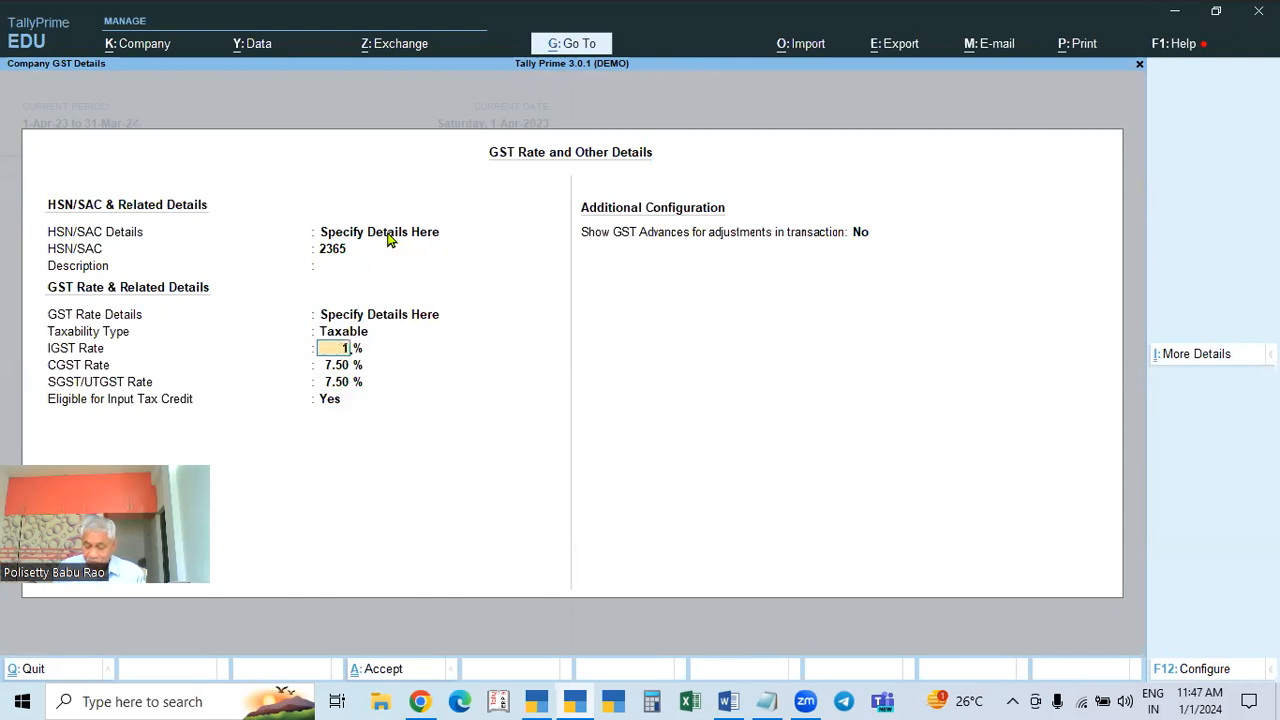
Set the company's IGST rate to 12%, keep input tax credit eligibility at Yes, and leave the GST details
{"action": "type", "text": "12"}
{"action": "key", "text": "Return"}
{"action": "key", "text": "Return"}
{"action": "key", "text": "Return"}
{"action": "key", "text": "Return"}
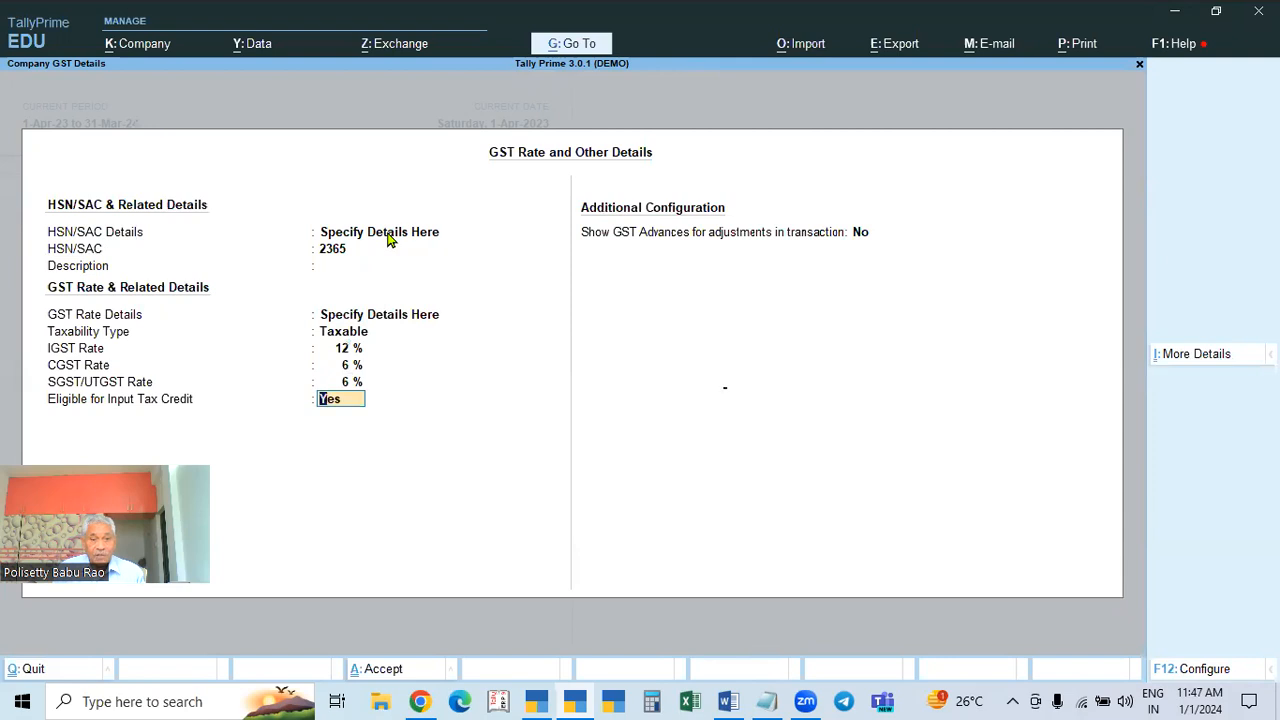
{"action": "key", "text": "Return"}
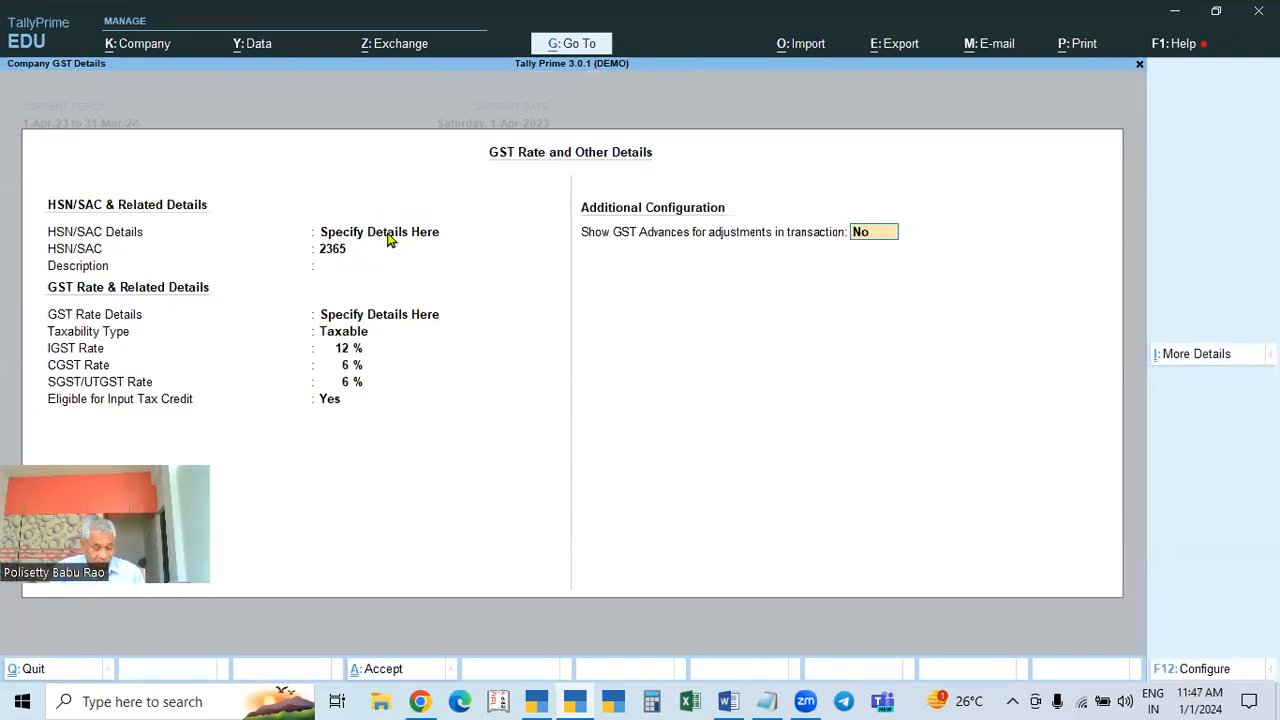
{"action": "key", "text": "Escape"}
Reopen the company's GST rate and other details and set the HSN/SAC details to Not Defined, effective 1-Apr-23
{"action": "key", "text": "y"}
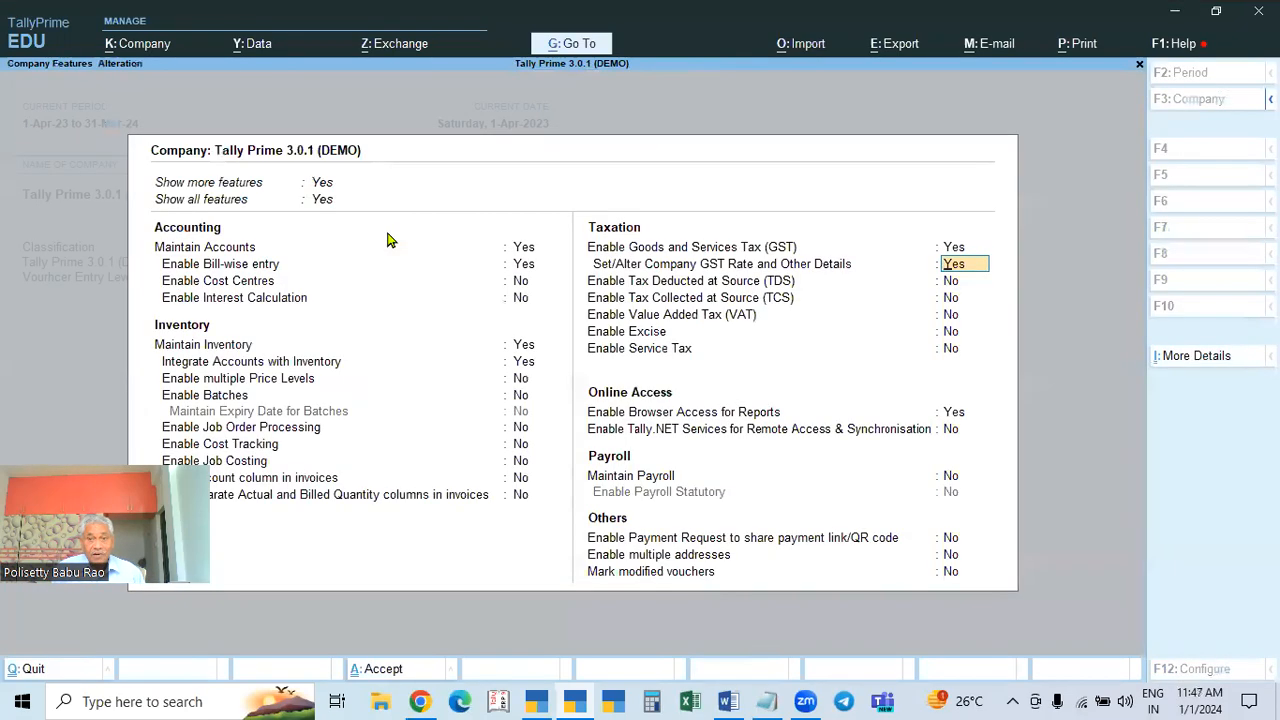
{"action": "key", "text": "Return"}
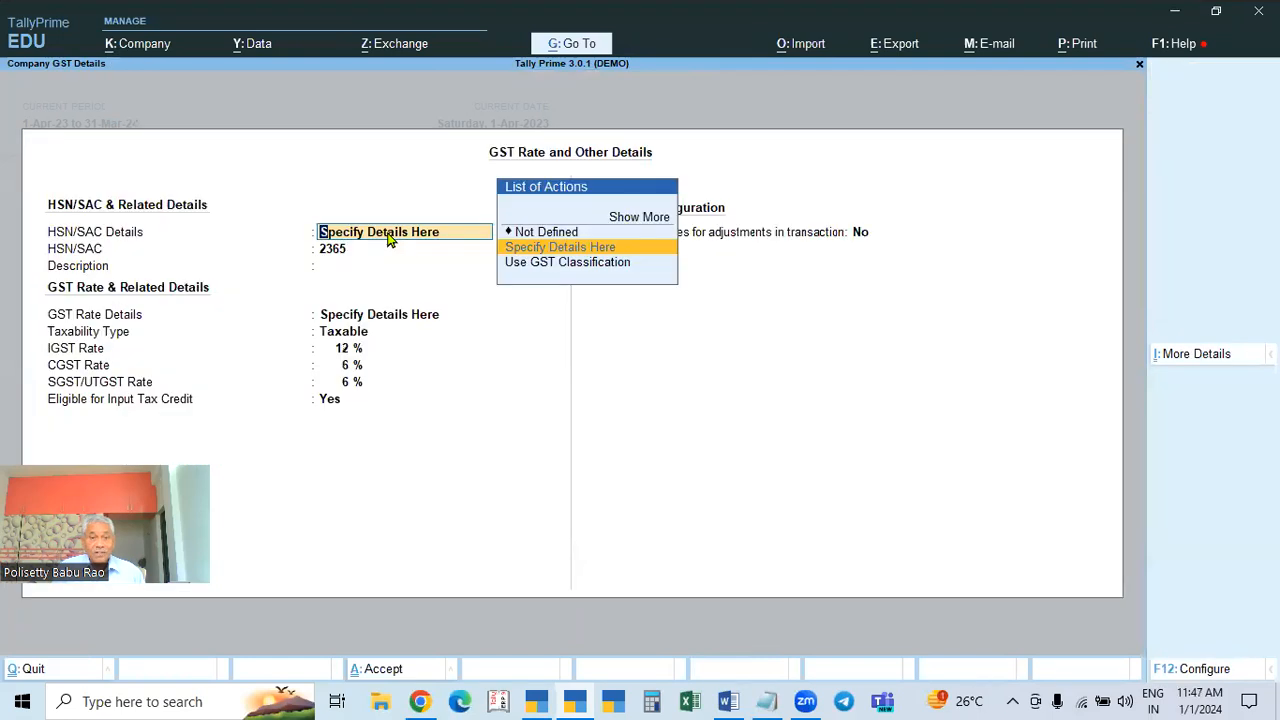
{"action": "key", "text": "Up"}
{"action": "key", "text": "Return"}
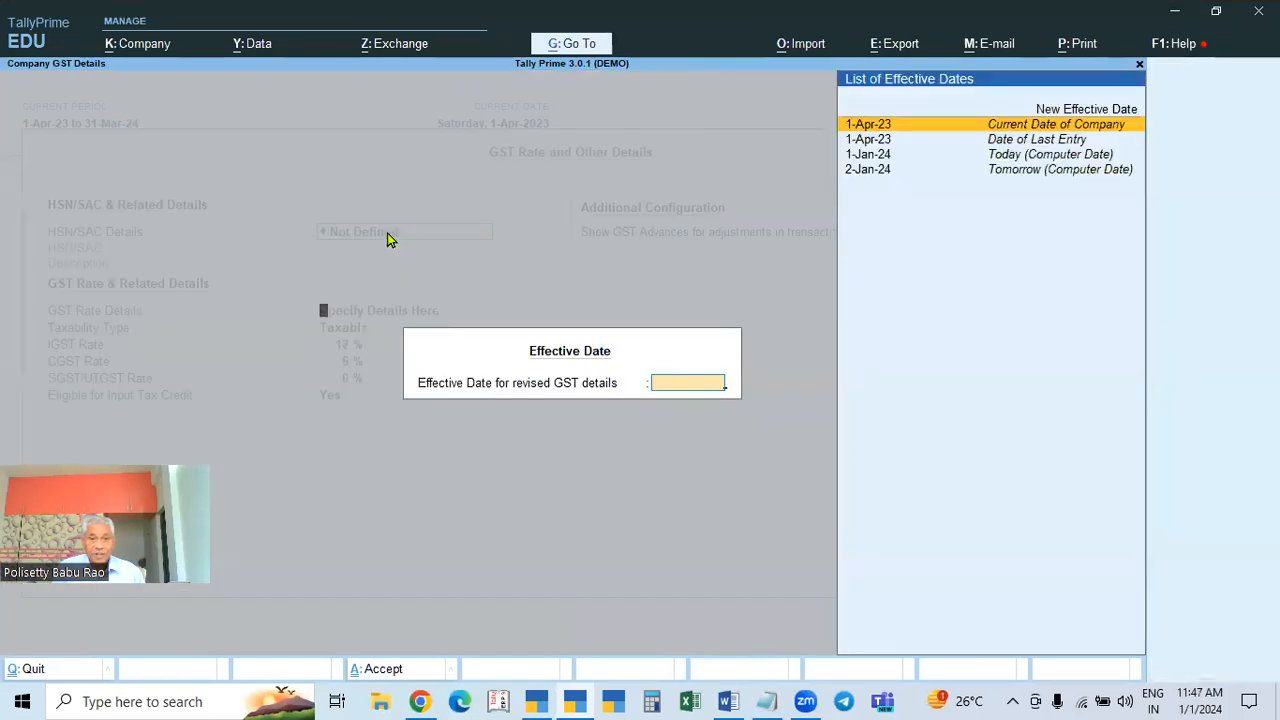
{"action": "key", "text": "Return"}
Set the company's GST rate details to Not Defined, save the GST details and company features, and return to the Gateway of Tally
{"action": "key", "text": "Up"}
{"action": "key", "text": "Return"}
{"action": "key", "text": "Return"}
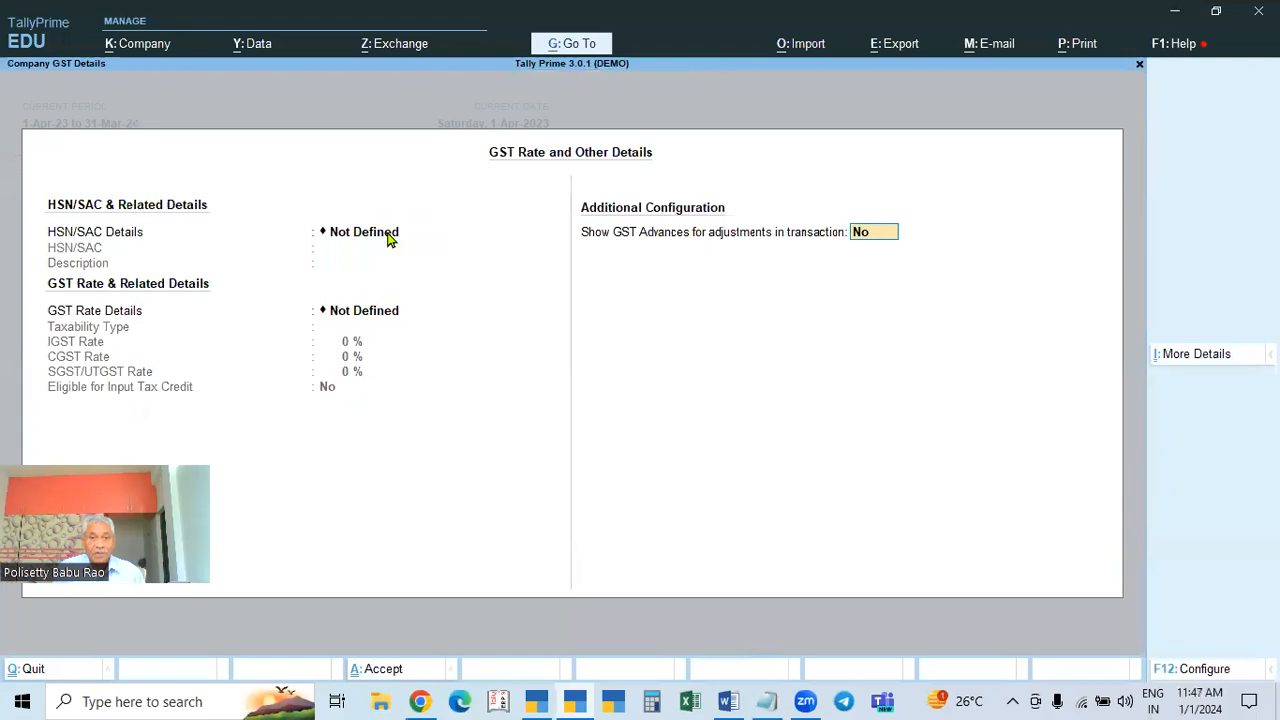
{"action": "key", "text": "ctrl+a"}
{"action": "key", "text": "ctrl+a"}
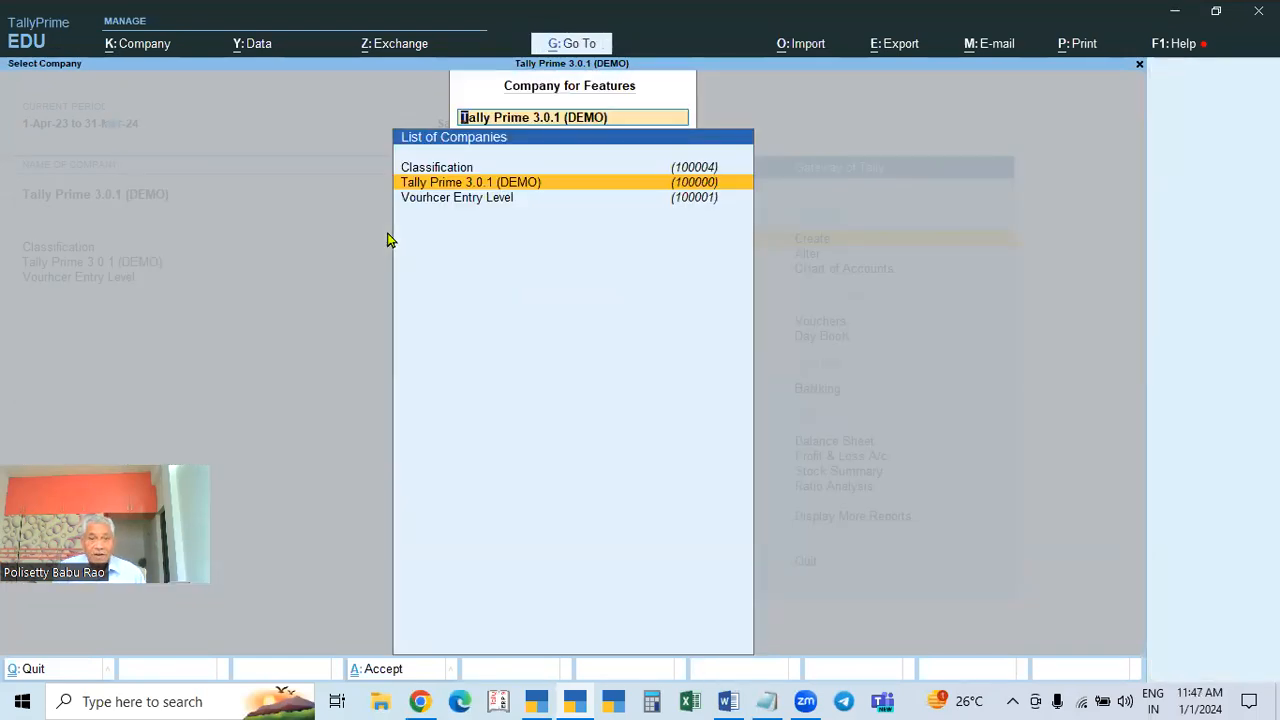
{"action": "key", "text": "Escape"}
{"action": "key", "text": "Escape"}
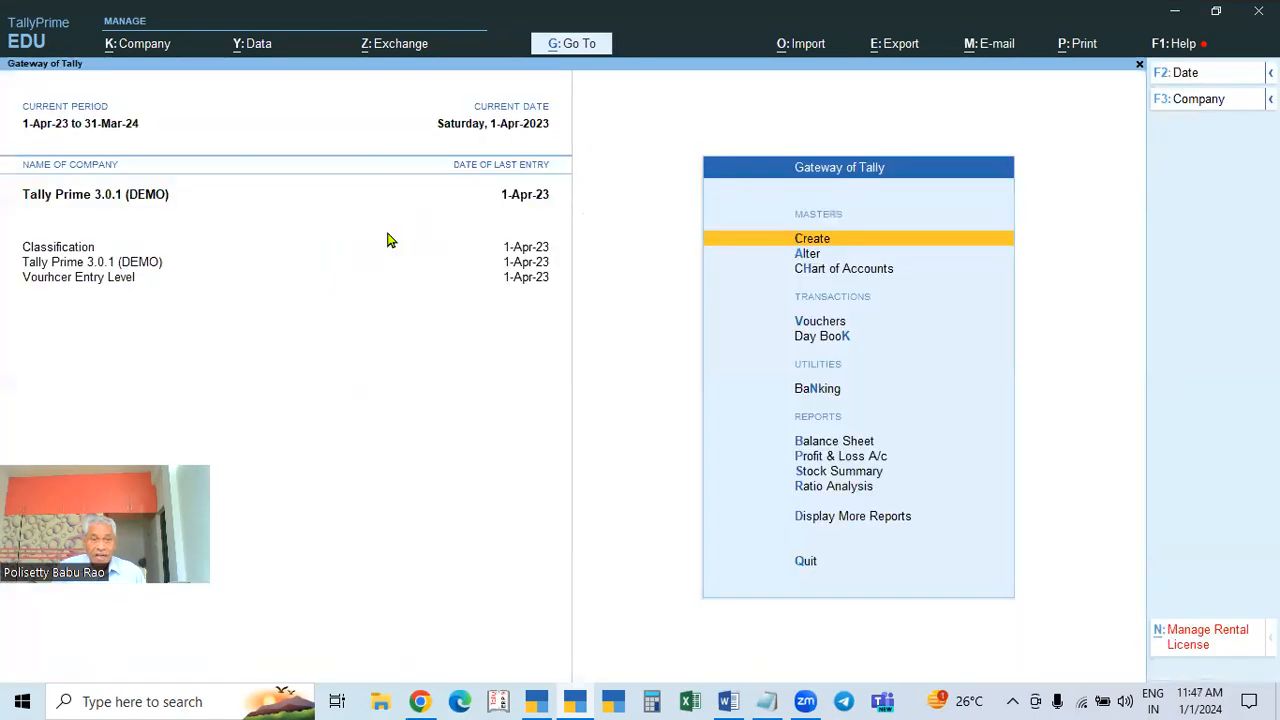
{"action": "key", "text": "Down"}
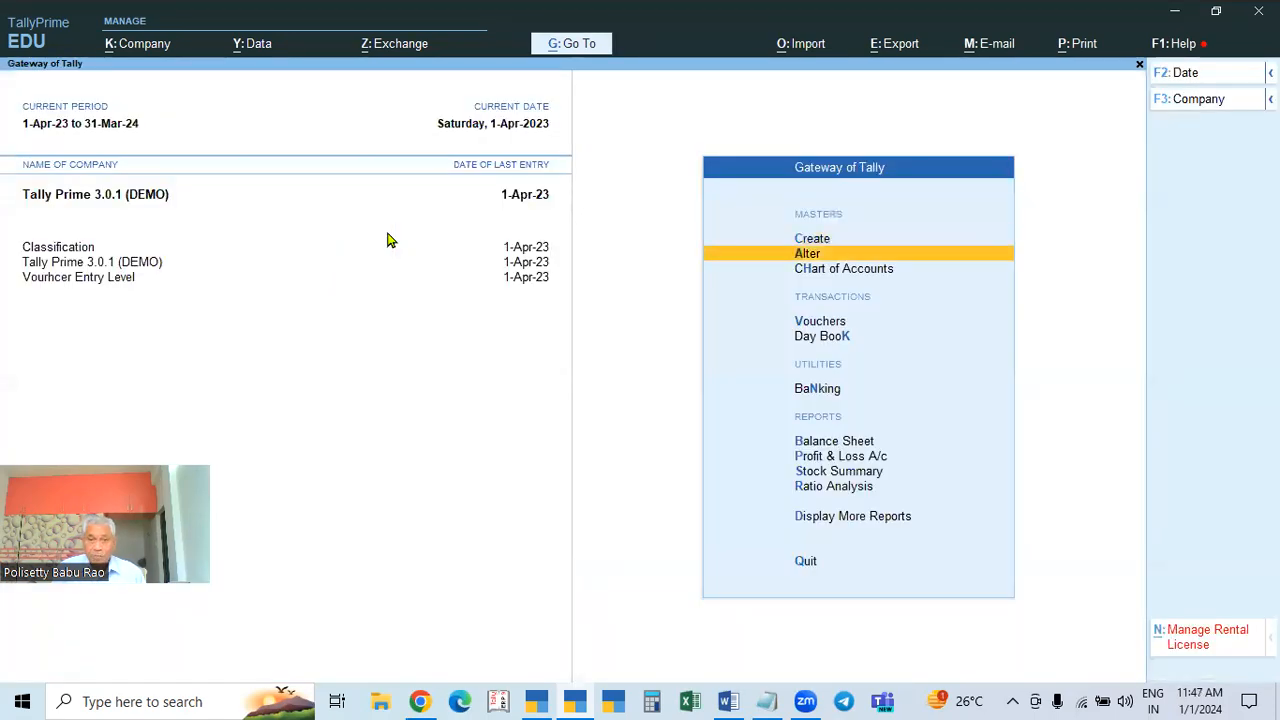
{"action": "key", "text": "Return"}
{"action": "key", "text": "Down"}
{"action": "key", "text": "Down"}
{"action": "key", "text": "Down"}
{"action": "key", "text": "Up"}
{"action": "key", "text": "Up"}
{"action": "key", "text": "Return"}
{"action": "key", "text": "Down"}
{"action": "key", "text": "Down"}
{"action": "key", "text": "Down"}
{"action": "key", "text": "Down"}
{"action": "key", "text": "Down"}
{"action": "key", "text": "Down"}
{"action": "key", "text": "Down"}
{"action": "key", "text": "Down"}
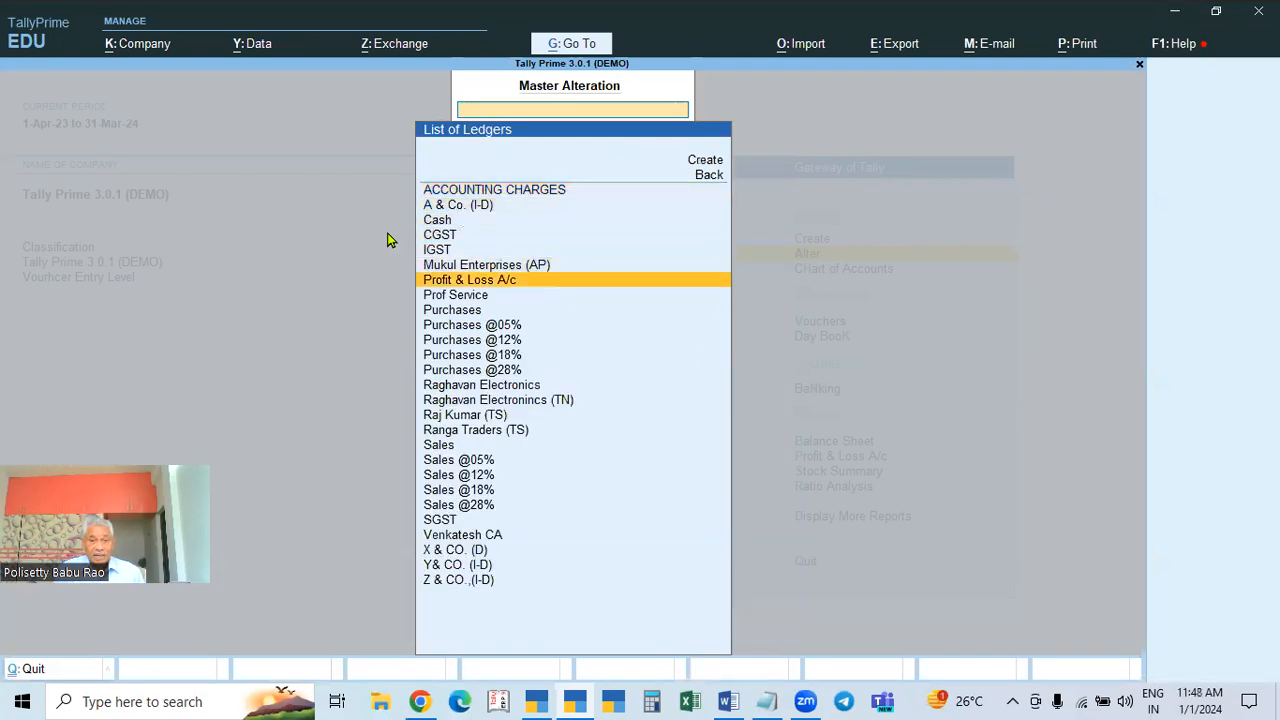
{"action": "key", "text": "Down"}
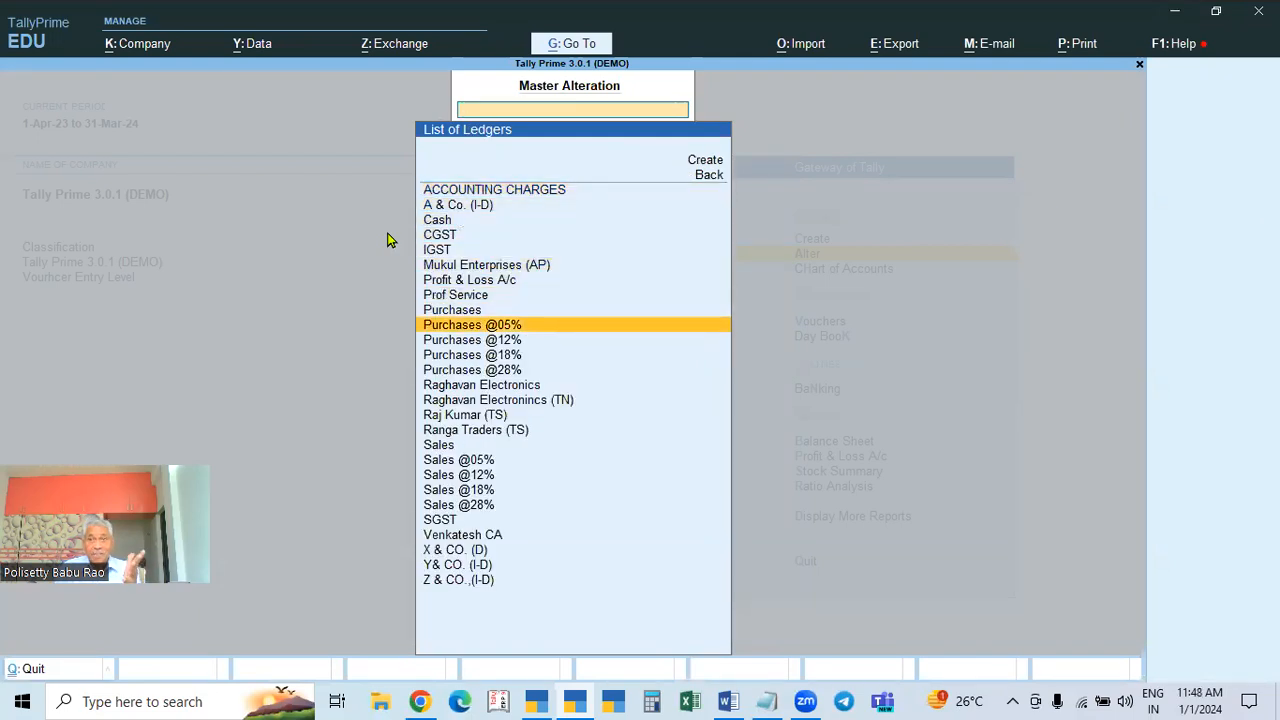
{"action": "key", "text": "Return"}
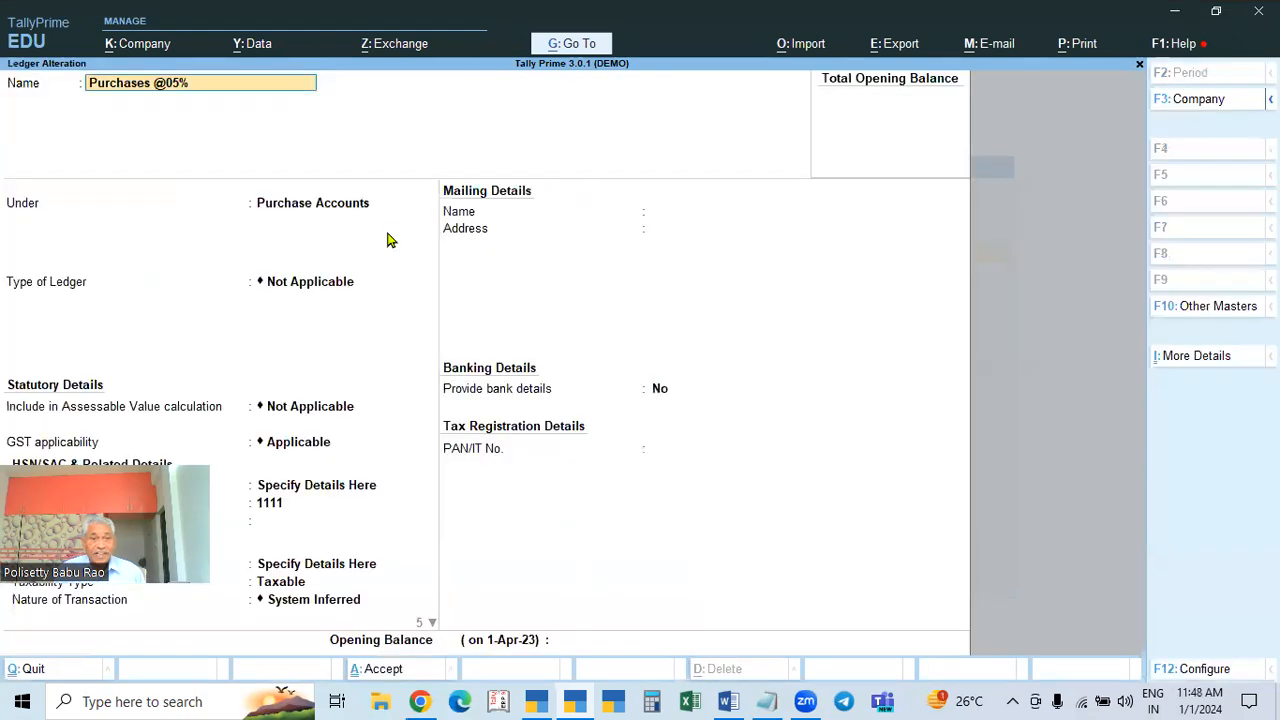
{"action": "key", "text": "Return"}
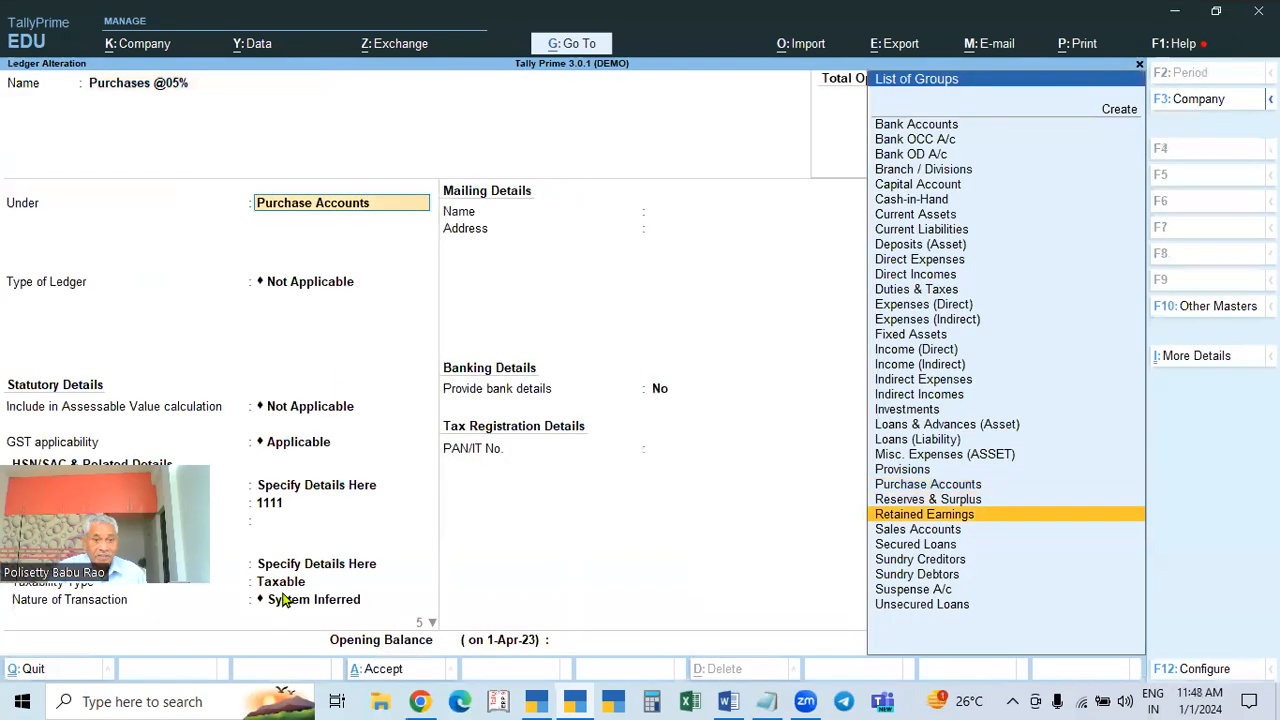
{"action": "left_click", "coordinate": [276, 510]}
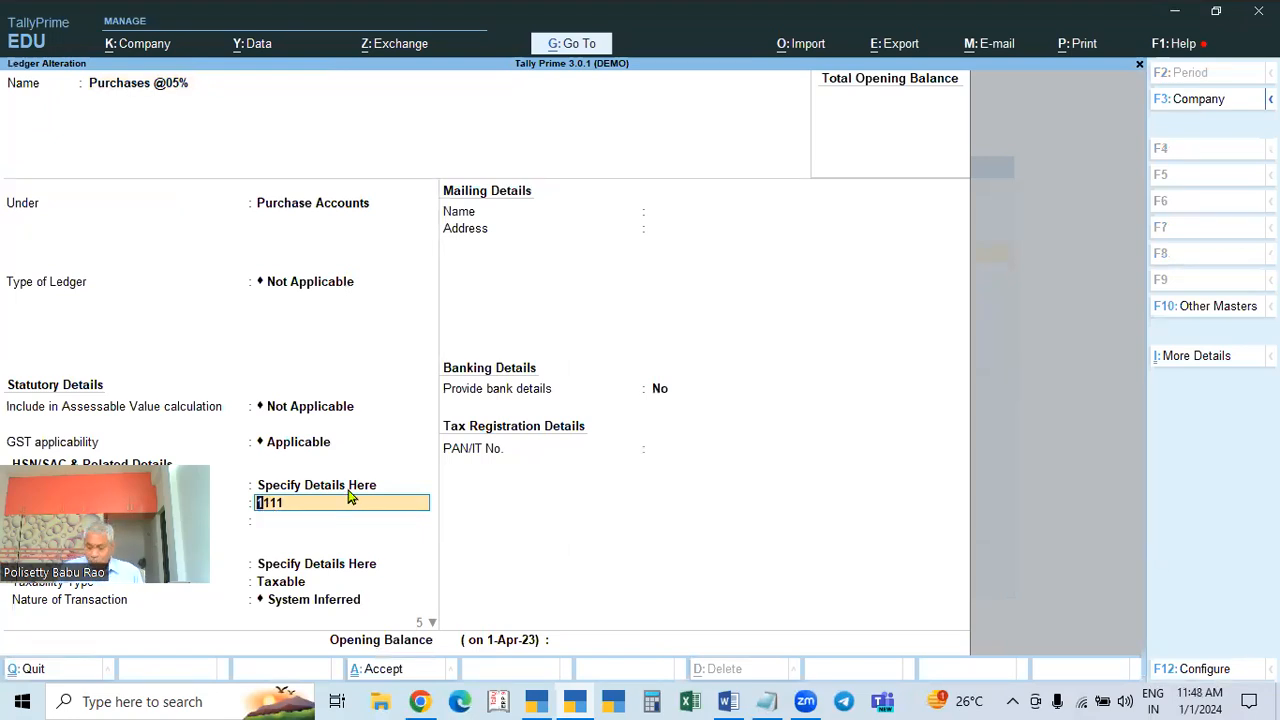
{"action": "type", "text": "11"}
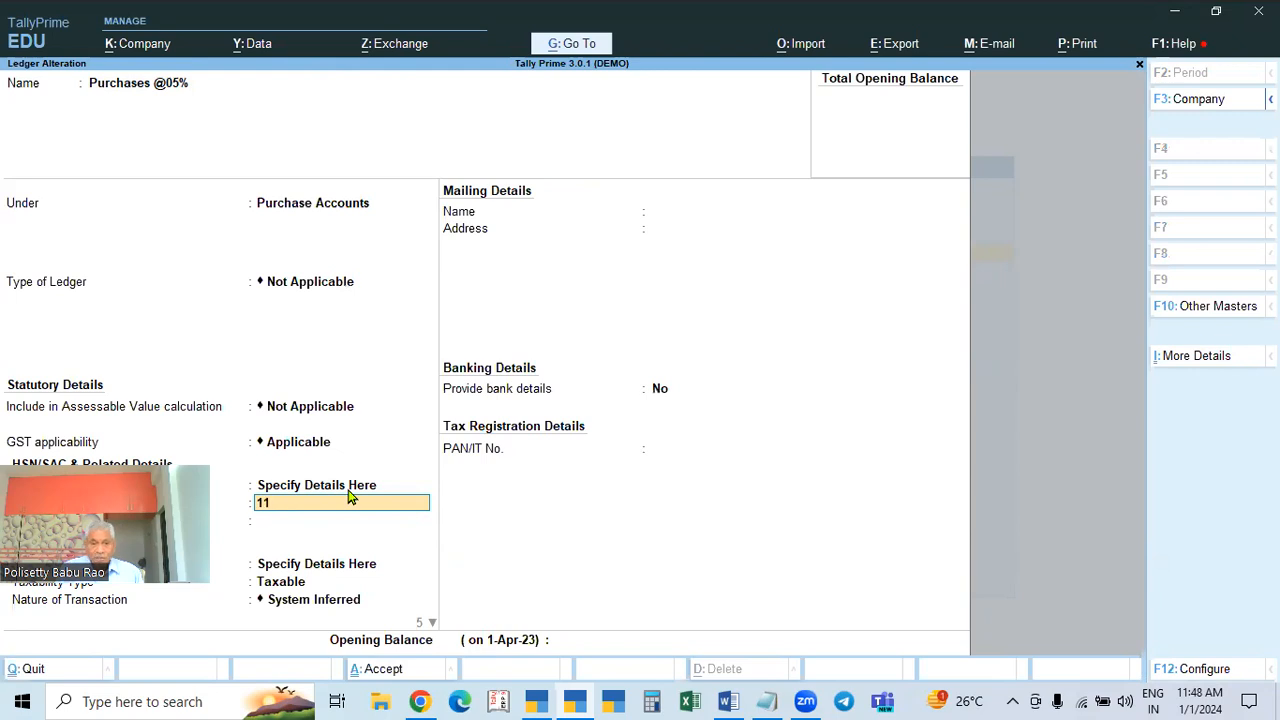
{"action": "key", "text": "BackSpace"}
{"action": "key", "text": "BackSpace"}
{"action": "key", "text": "BackSpace"}
{"action": "key", "text": "BackSpace"}
{"action": "key", "text": "BackSpace"}
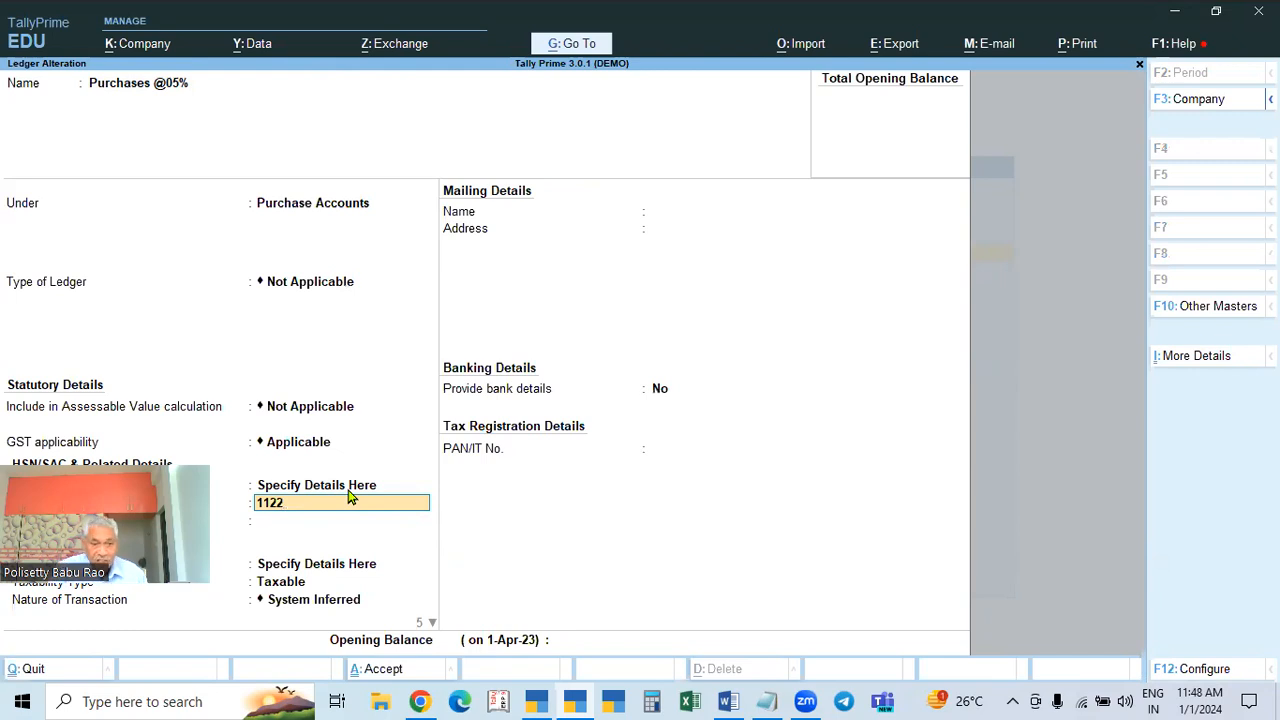
{"action": "left_click", "coordinate": [349, 487]}
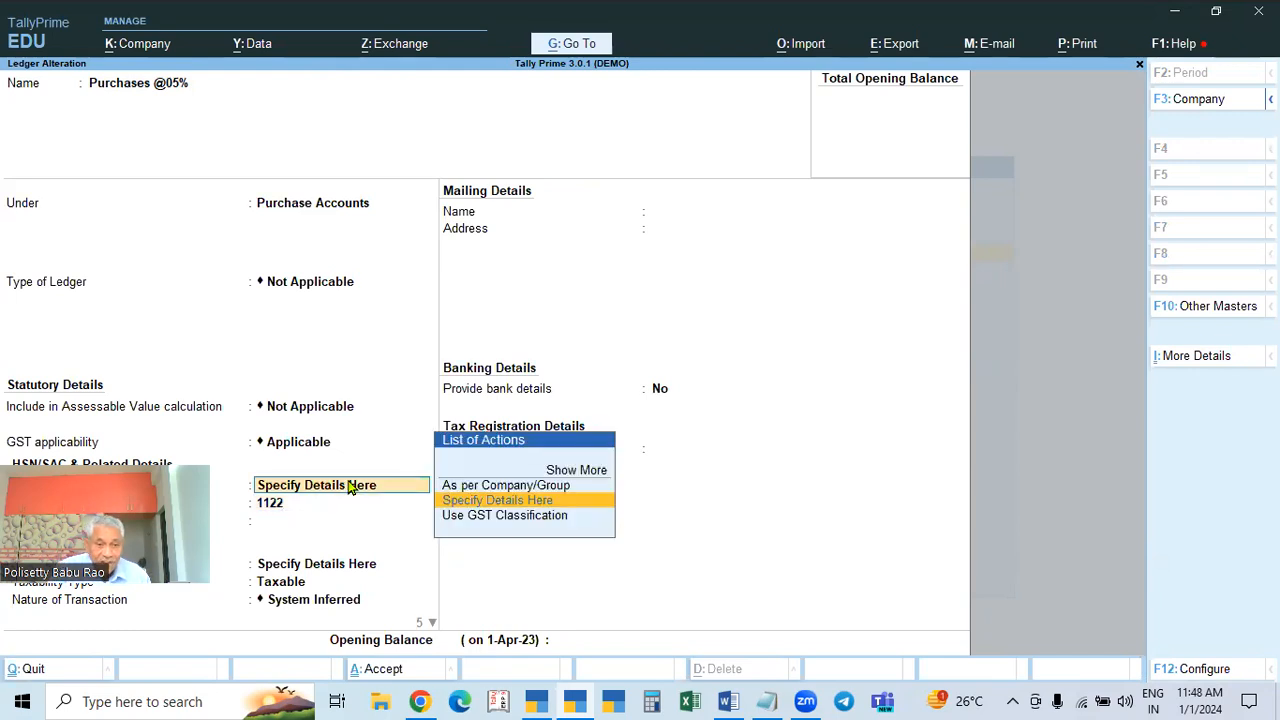
{"action": "key", "text": "BackSpace"}
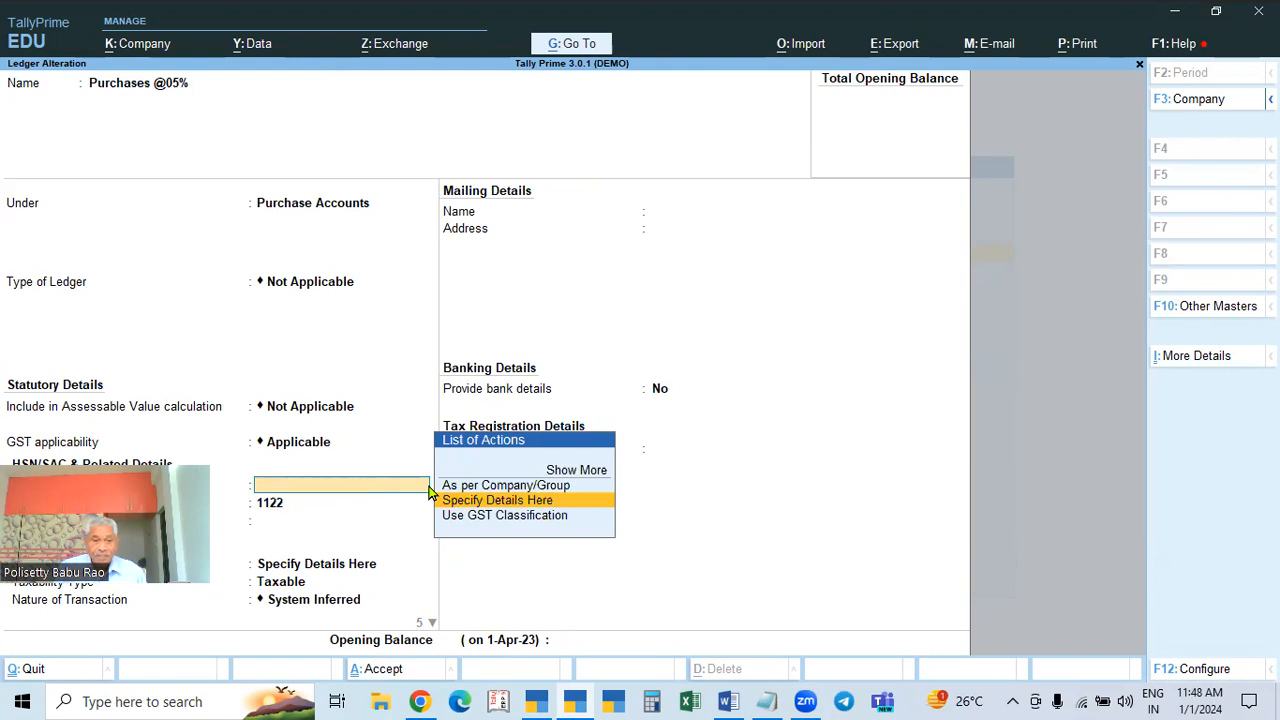
{"action": "key", "text": "Escape"}
{"action": "key", "text": "Return"}
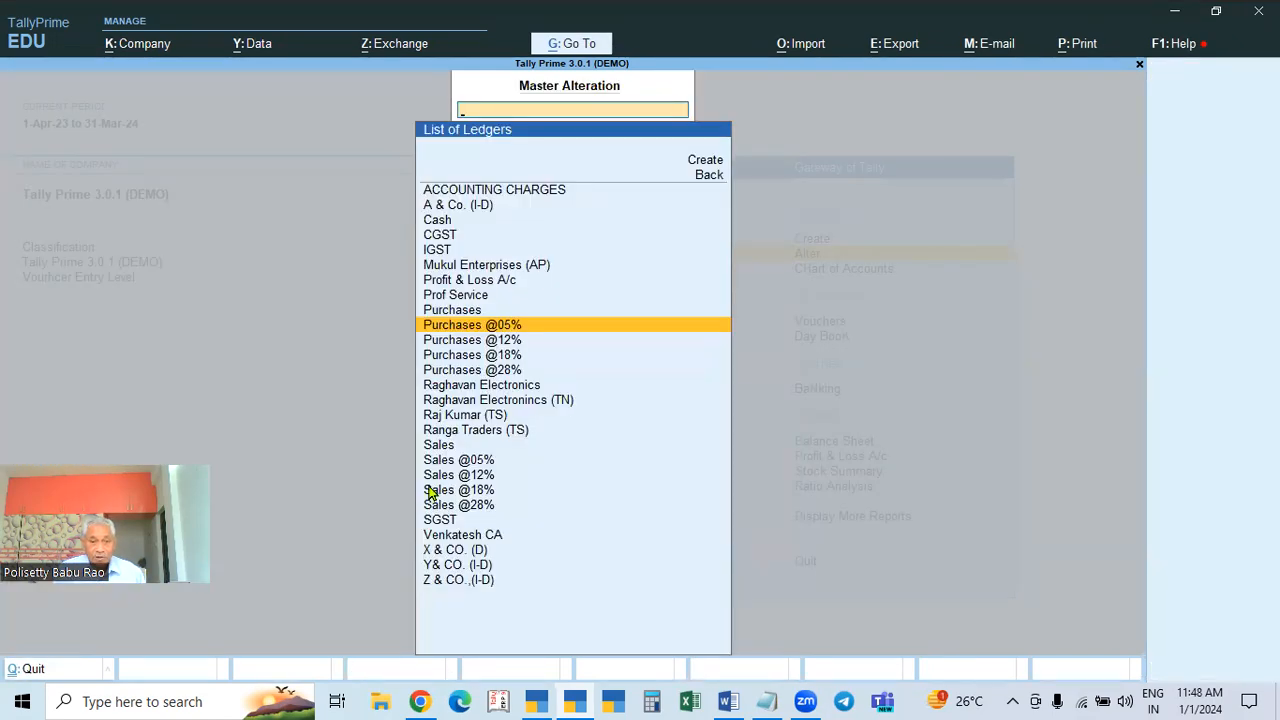
{"action": "key", "text": "Down"}
{"action": "key", "text": "Down"}
{"action": "key", "text": "Down"}
{"action": "key", "text": "Down"}
{"action": "key", "text": "Down"}
{"action": "key", "text": "Down"}
{"action": "key", "text": "Down"}
{"action": "key", "text": "Down"}
{"action": "key", "text": "Down"}
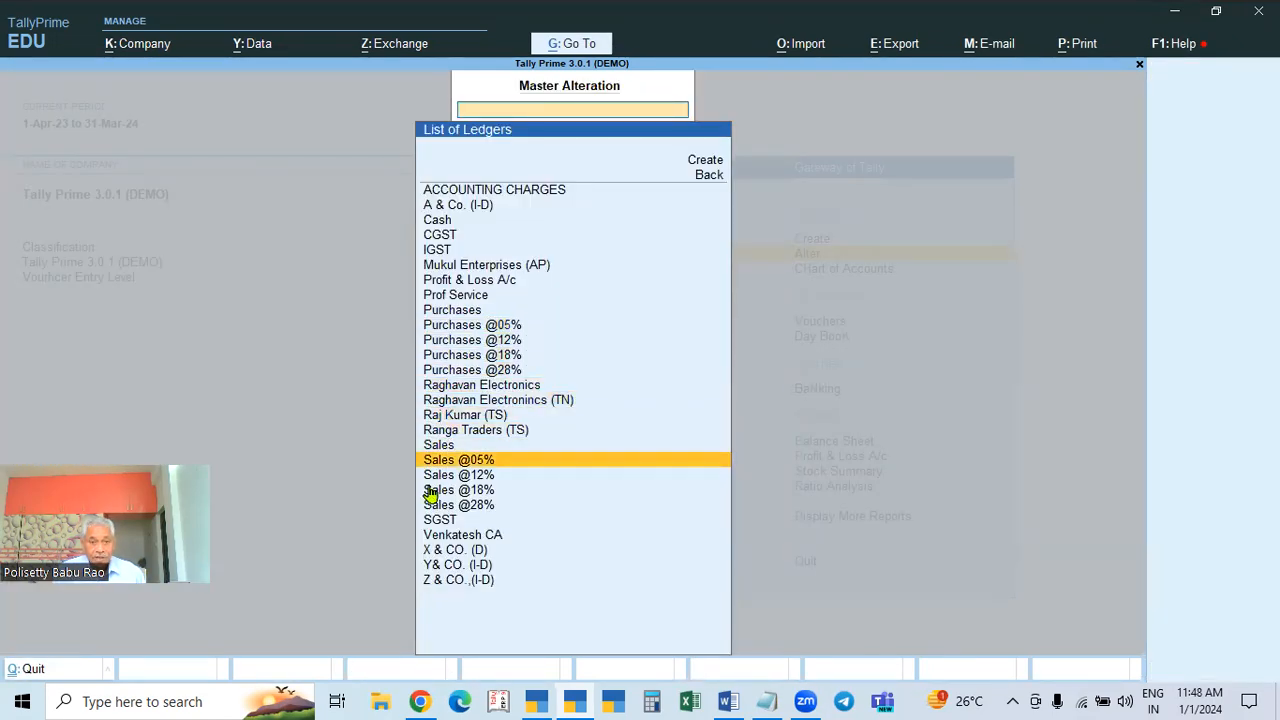
{"action": "key", "text": "Return"}
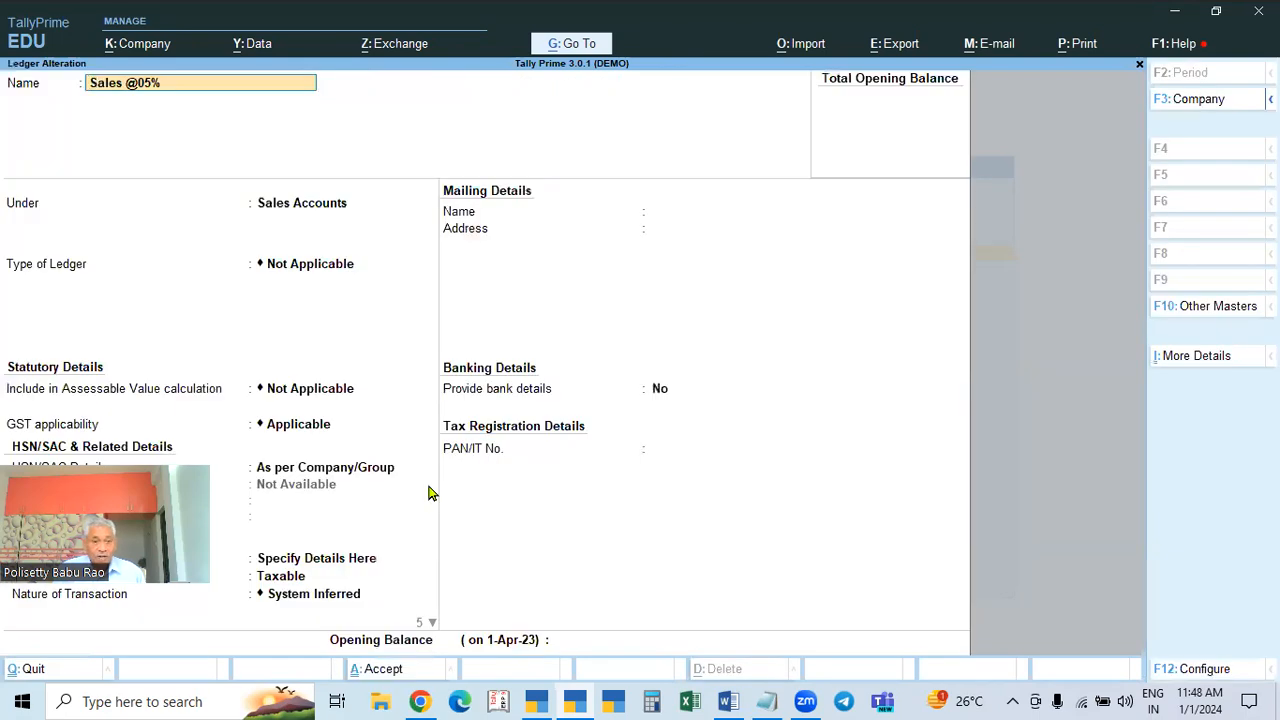
{"action": "key", "text": "BackSpace"}
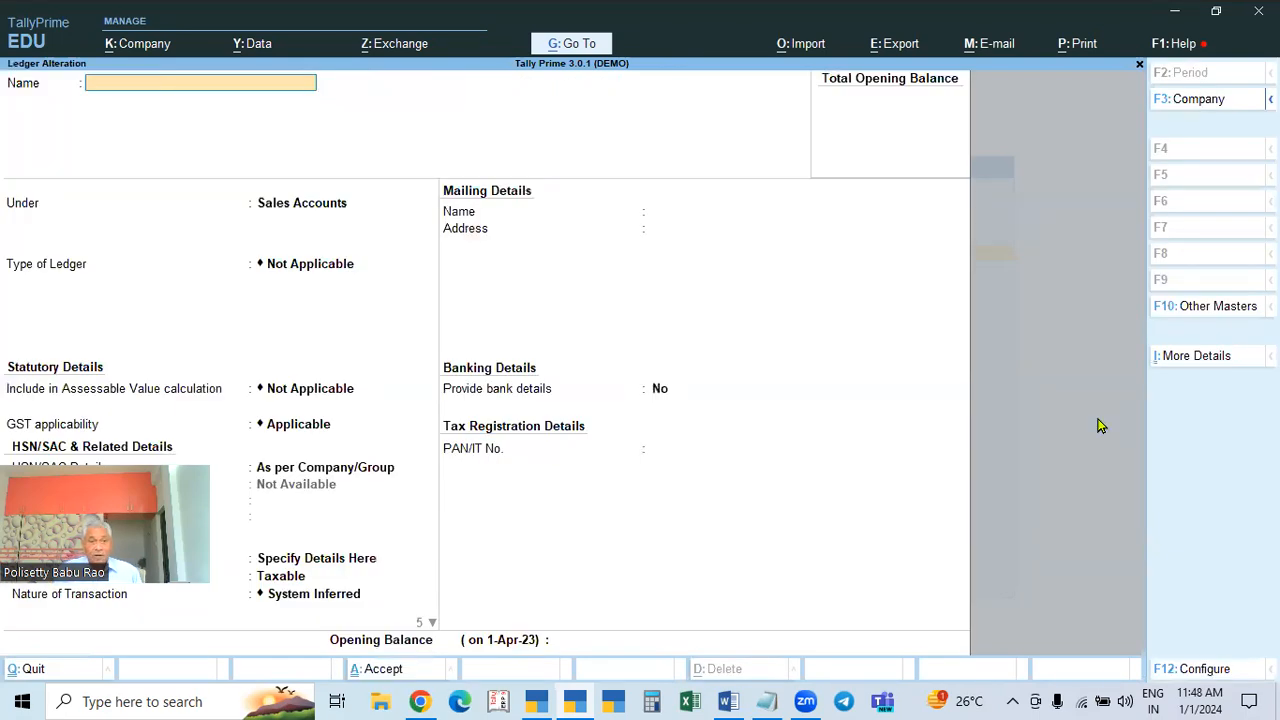
{"action": "key", "text": "Escape"}
{"action": "key", "text": "Escape"}
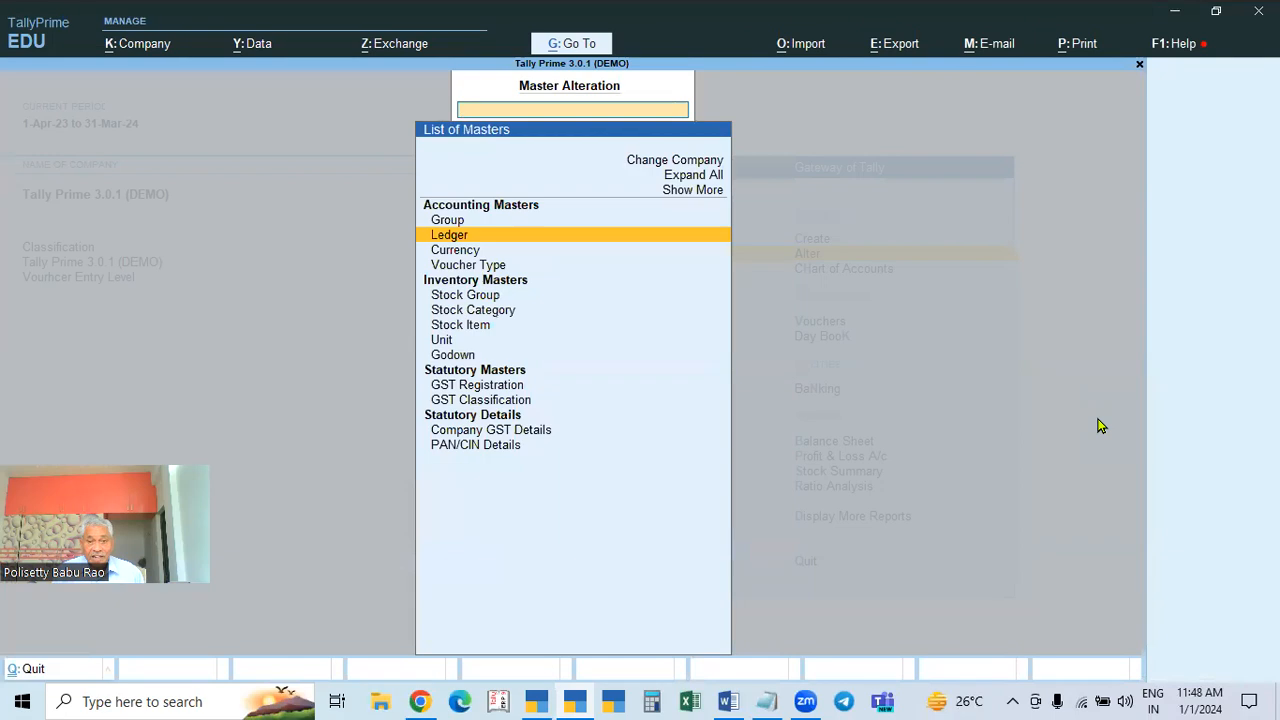
{"action": "key", "text": "Escape"}
Examine the items and taxes in Ranga Traders (TS) purchase voucher 11 from the Day Book
{"action": "key", "text": "Down"}
{"action": "key", "text": "Down"}
{"action": "key", "text": "Down"}
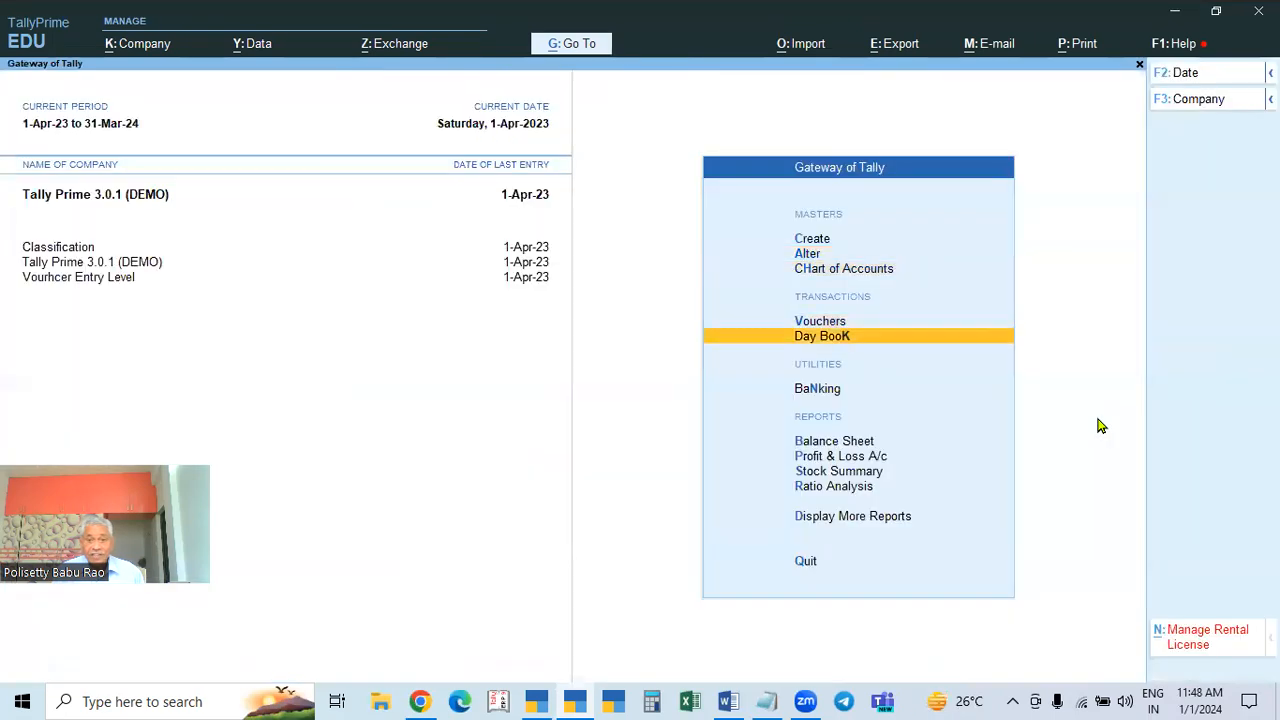
{"action": "key", "text": "Return"}
{"action": "key", "text": "Down"}
{"action": "key", "text": "Down"}
{"action": "key", "text": "Down"}
{"action": "key", "text": "Down"}
{"action": "key", "text": "Down"}
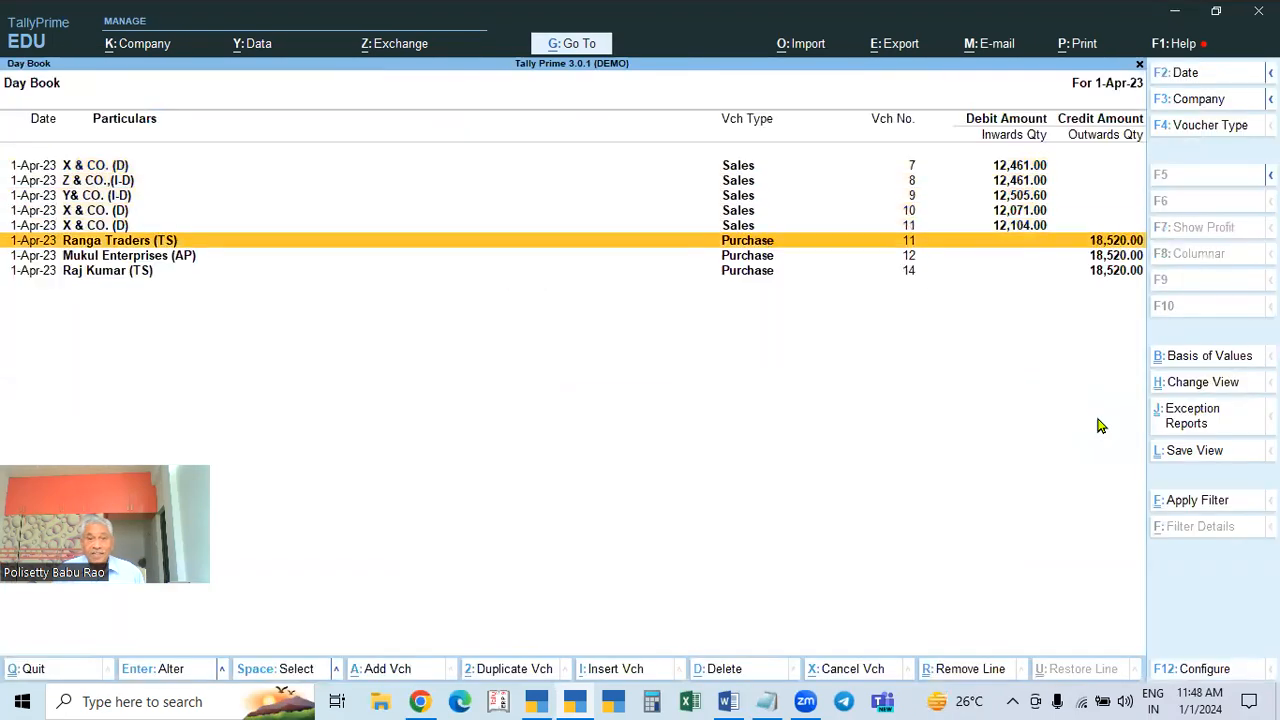
{"action": "key", "text": "Return"}
{"action": "key", "text": "BackSpace"}
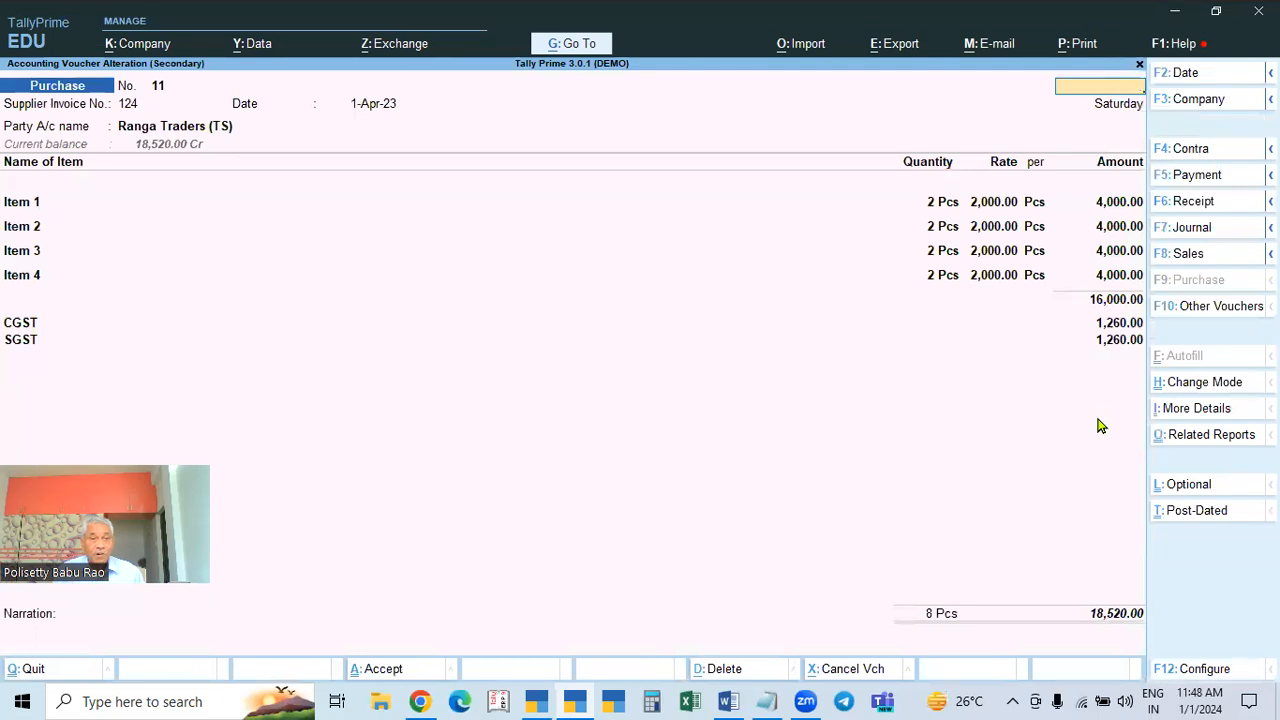
{"action": "key", "text": "Escape"}
Examine the items and taxes in purchase vouchers 12 and 14 from the Day Book
{"action": "key", "text": "Down"}
{"action": "key", "text": "Return"}
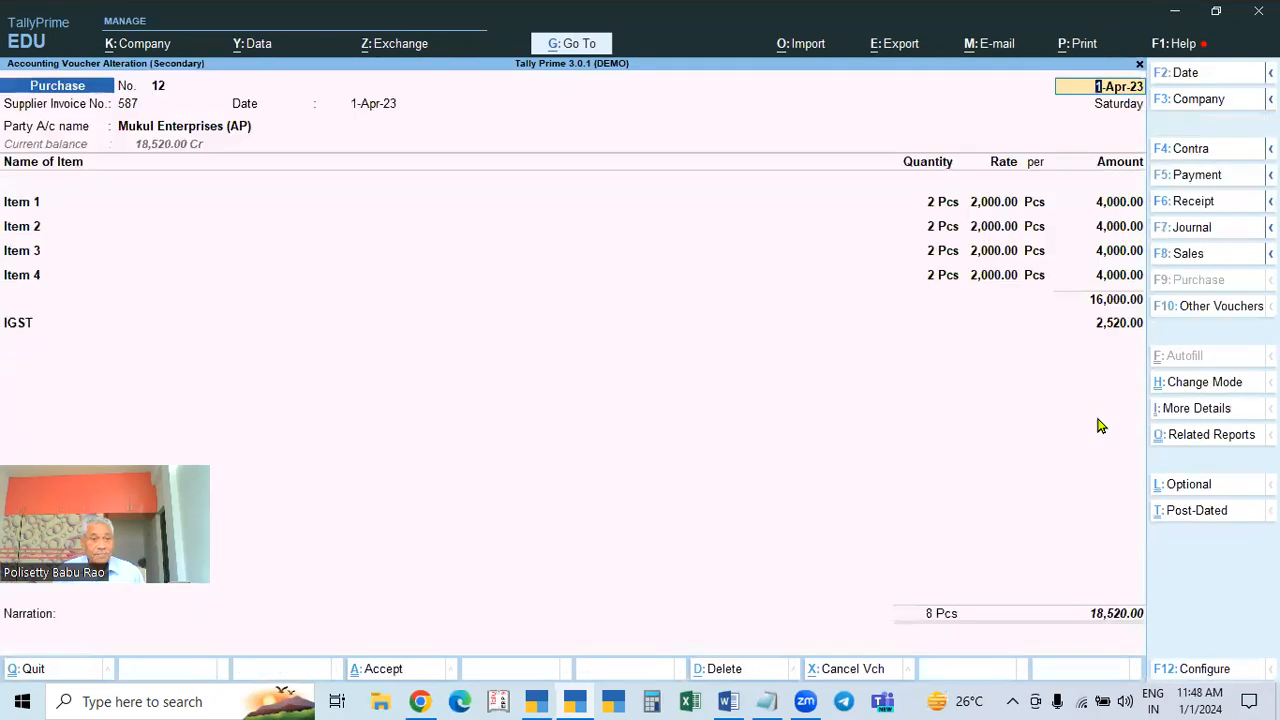
{"action": "key", "text": "BackSpace"}
{"action": "key", "text": "Escape"}
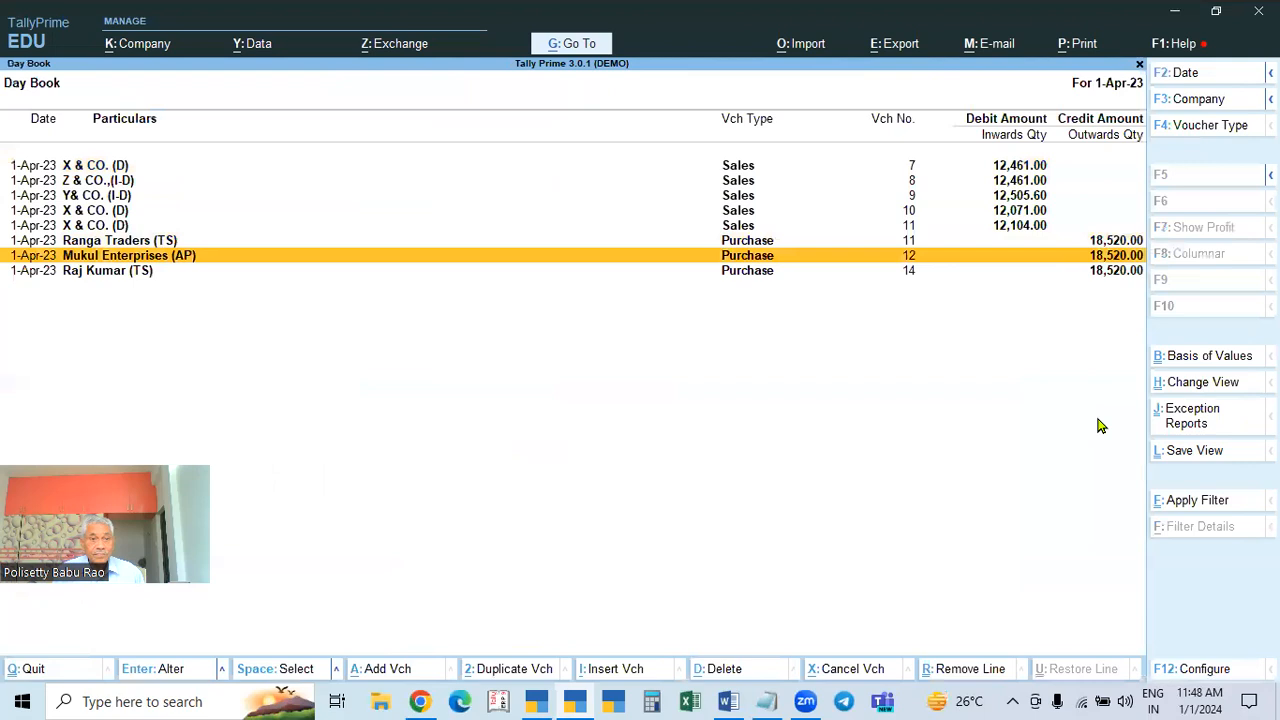
{"action": "key", "text": "Down"}
{"action": "key", "text": "Return"}
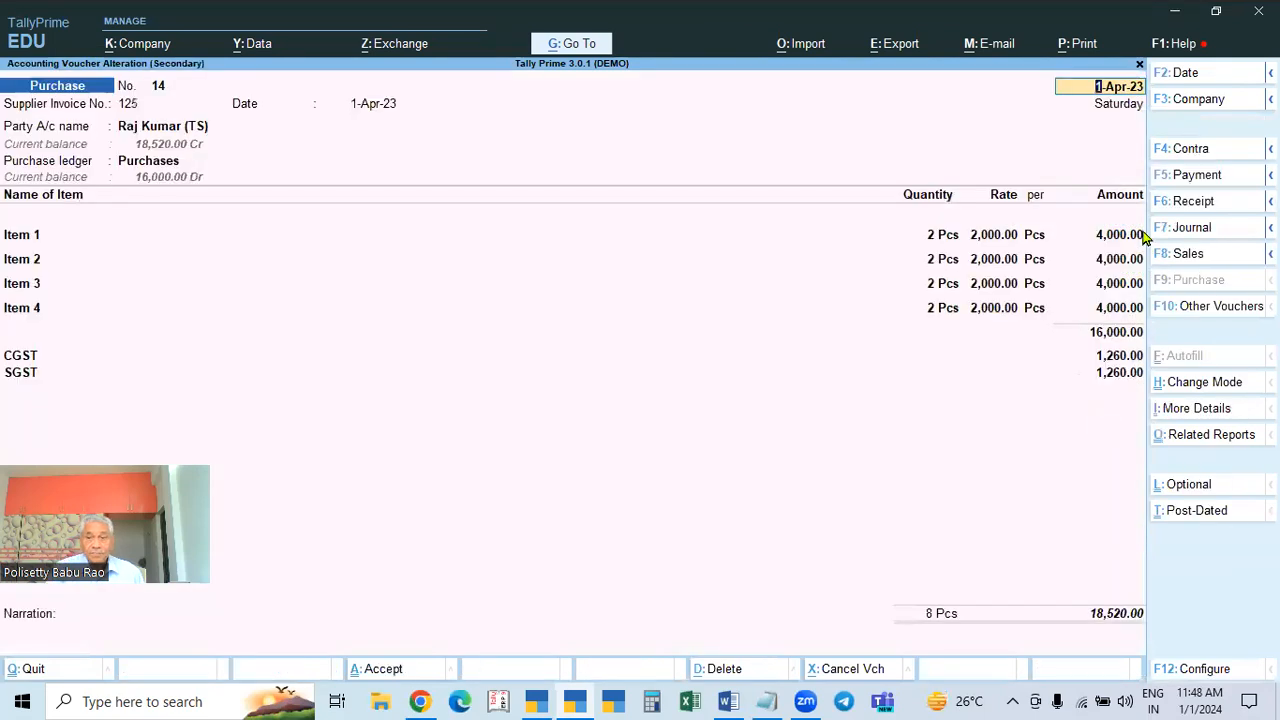
Examine the HSN/SAC and GST rate details of Item 1 from purchase voucher 14, and return to the Day Book
{"action": "left_click", "coordinate": [29, 237]}
{"action": "key", "text": "ctrl+Return"}
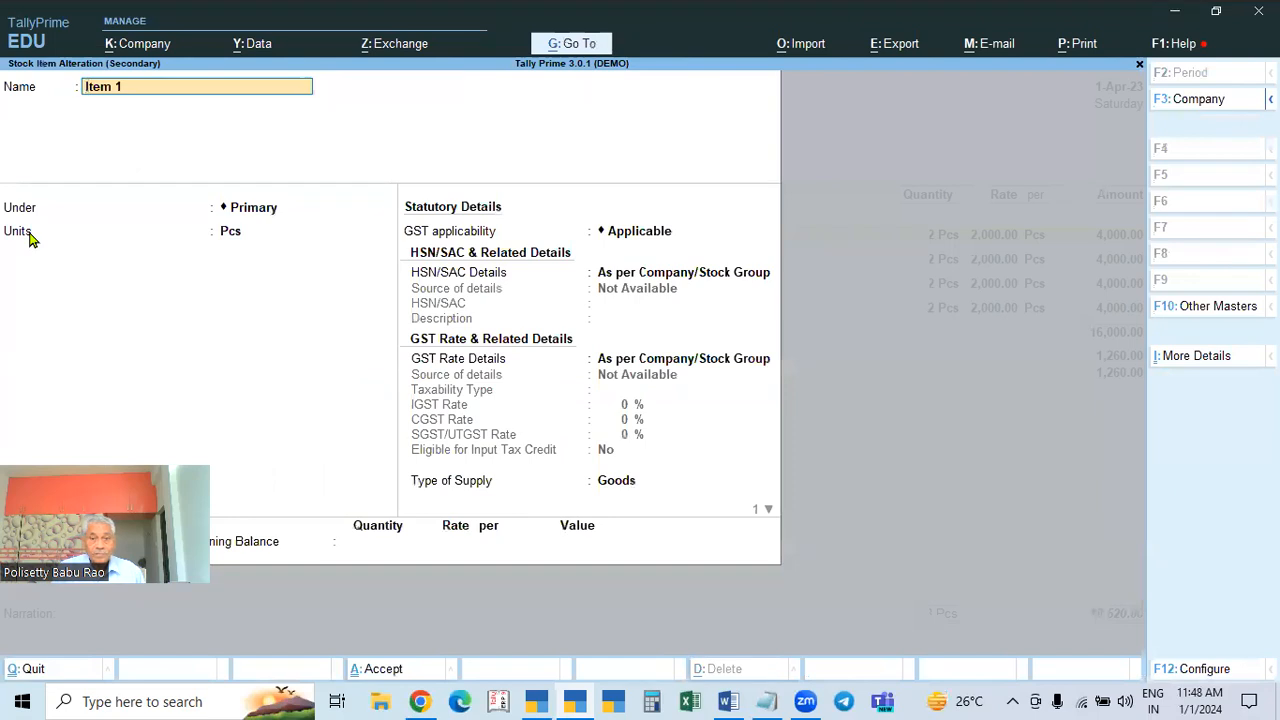
{"action": "key", "text": "BackSpace"}
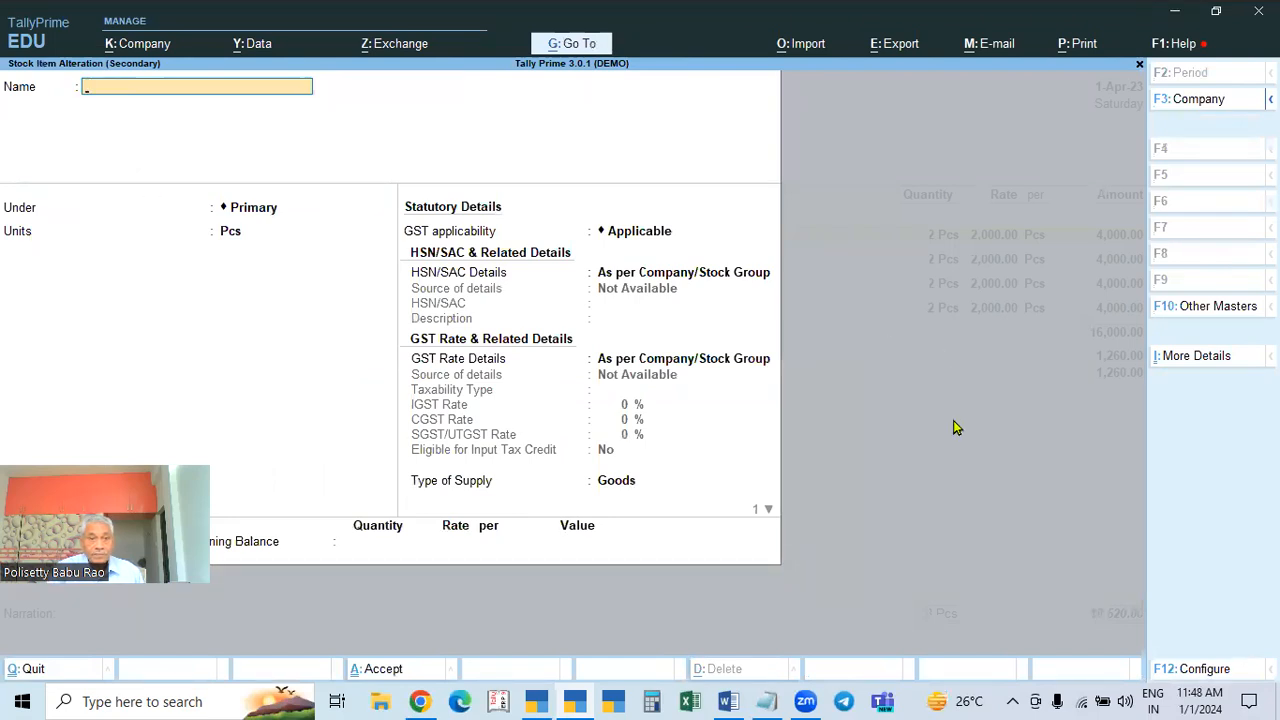
{"action": "key", "text": "Escape"}
{"action": "key", "text": "y"}
{"action": "key", "text": "Escape"}
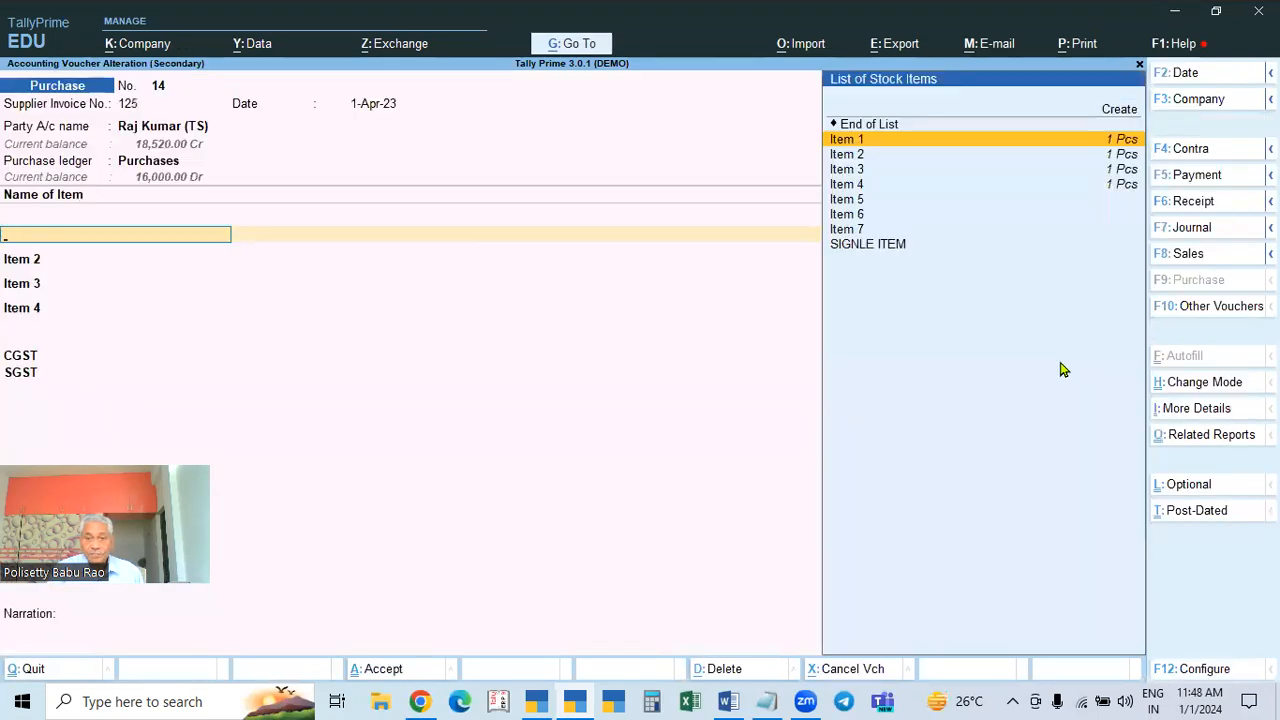
{"action": "key", "text": "Escape"}
Examine the statutory details of Item 1 from Mukul Enterprises (AP) purchase voucher 12, and leave the voucher without saving
{"action": "left_click", "coordinate": [1110, 257]}
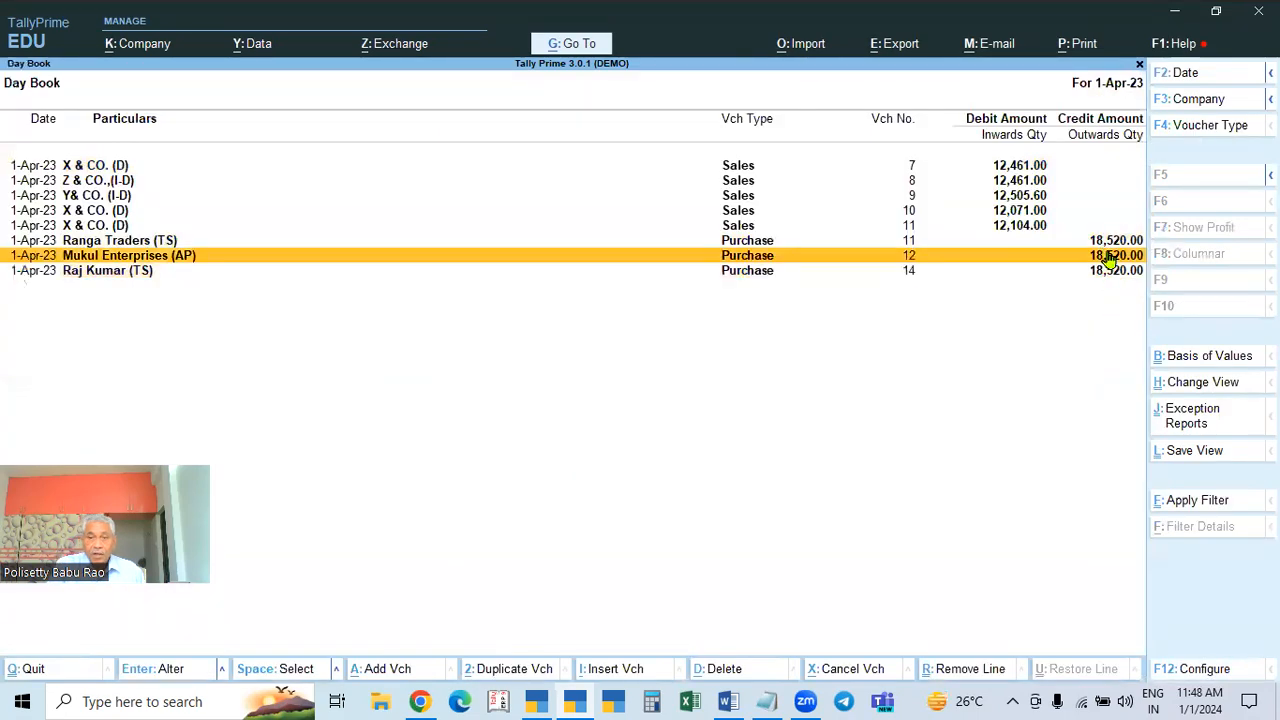
{"action": "left_click", "coordinate": [1108, 257]}
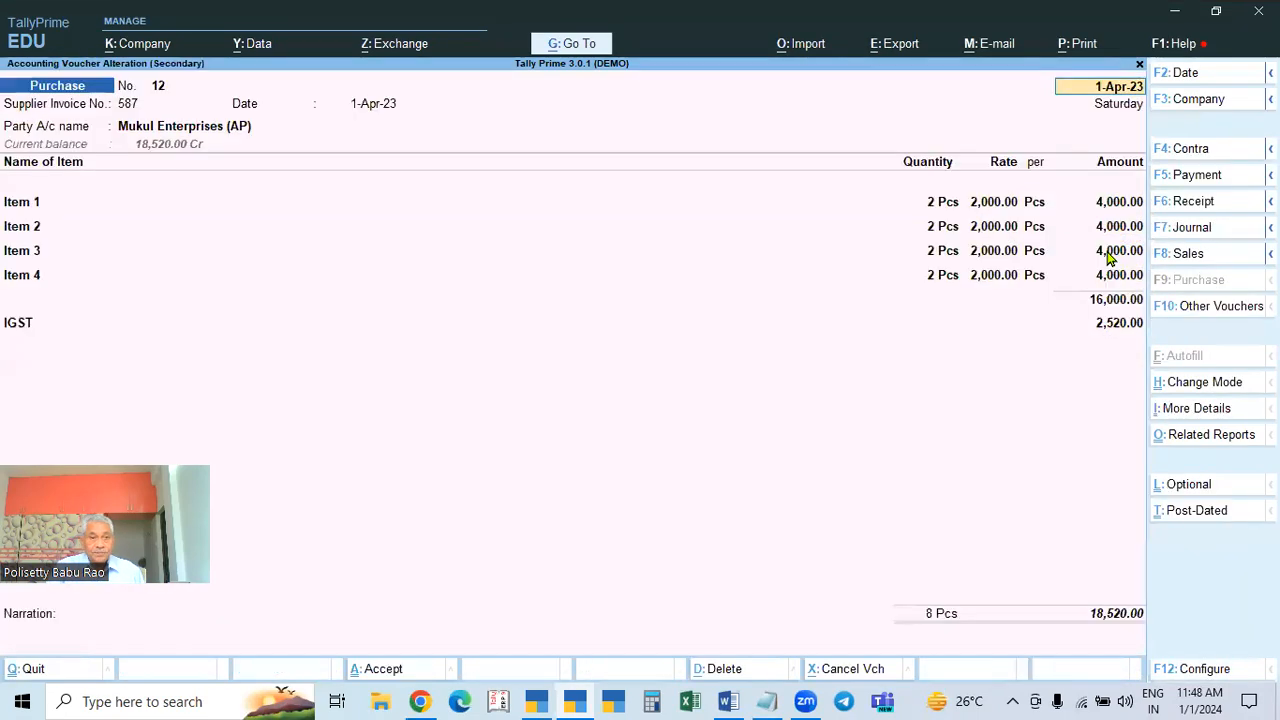
{"action": "left_click", "coordinate": [30, 200]}
{"action": "key", "text": "ctrl+Return"}
{"action": "key", "text": "BackSpace"}
{"action": "key", "text": "Escape"}
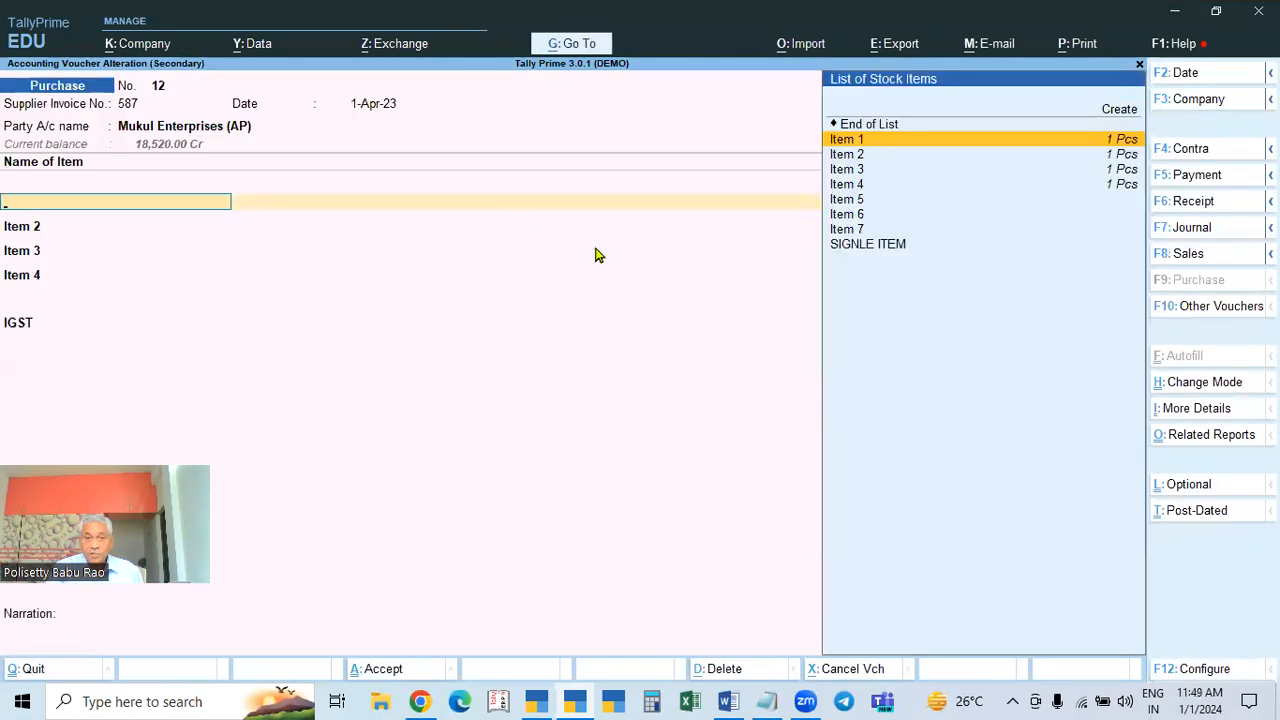
{"action": "key", "text": "Escape"}
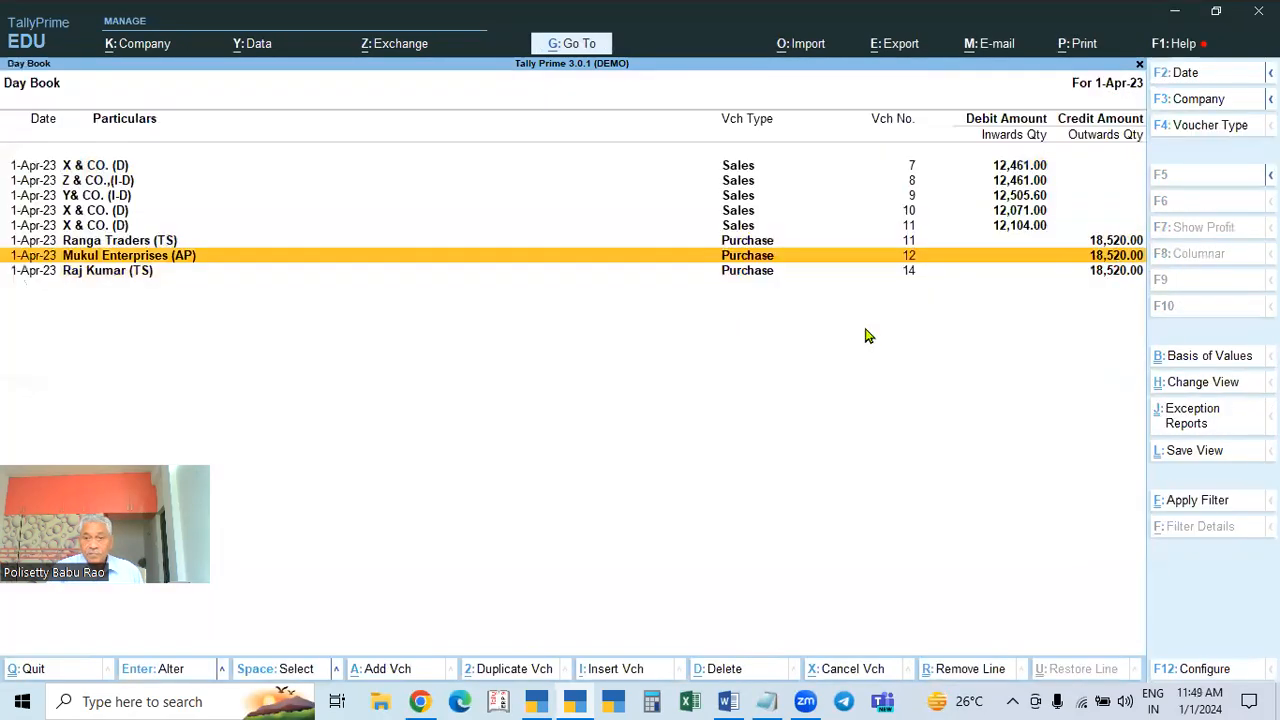
Examine the statutory details of Item 1 from Ranga Traders (TS) purchase voucher 11, and return to the Day Book
{"action": "left_click", "coordinate": [1104, 245]}
{"action": "left_click", "coordinate": [1106, 241]}
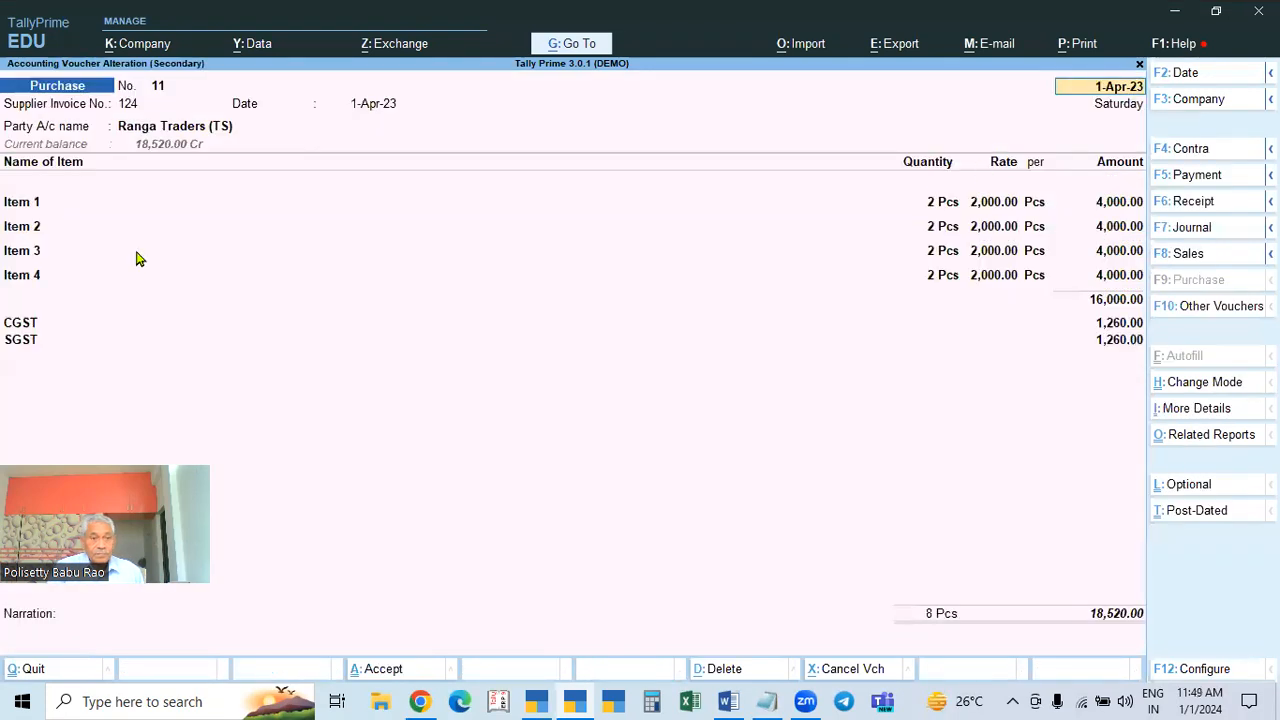
{"action": "left_click", "coordinate": [22, 201]}
{"action": "key", "text": "ctrl+Return"}
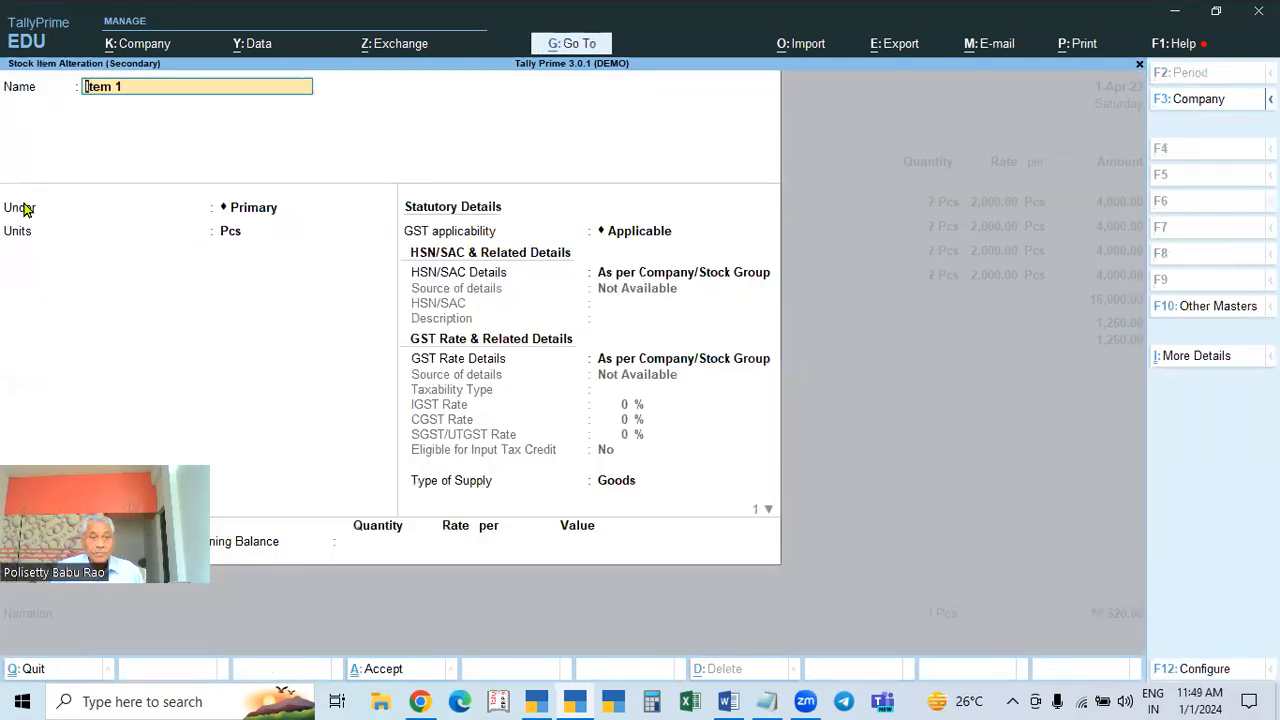
{"action": "key", "text": "Escape"}
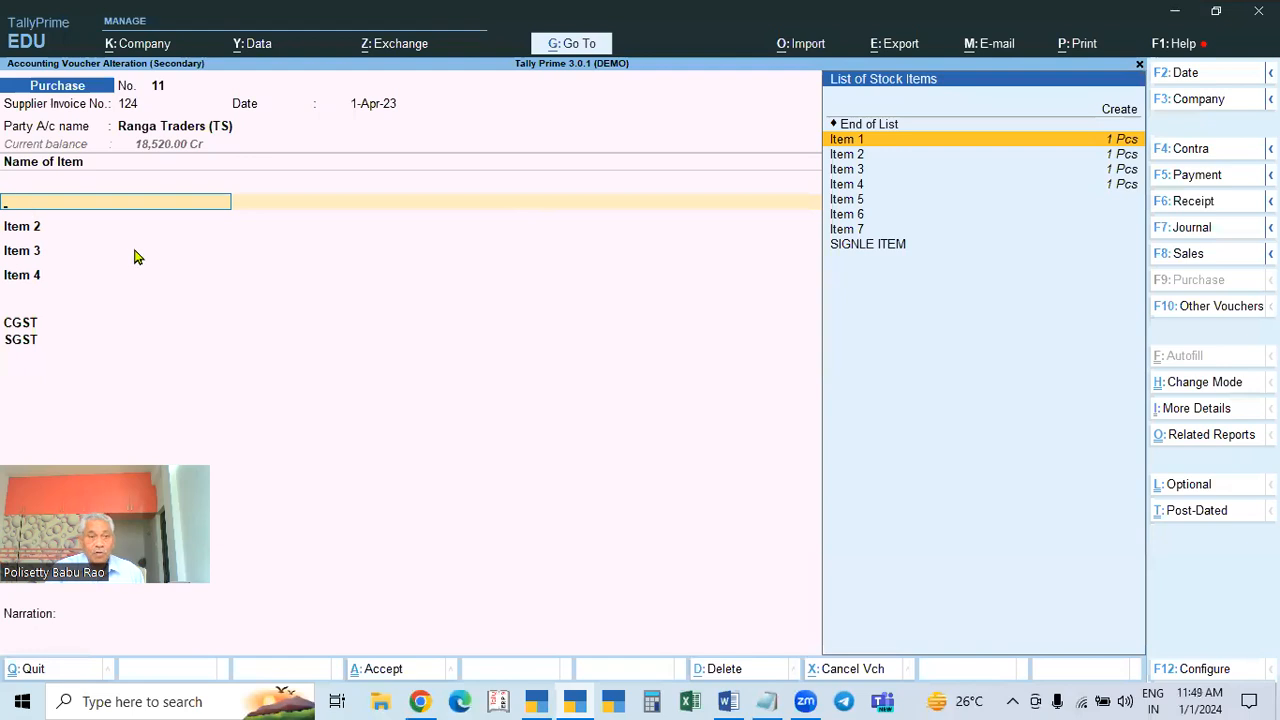
{"action": "key", "text": "Escape"}
{"action": "key", "text": "Escape"}
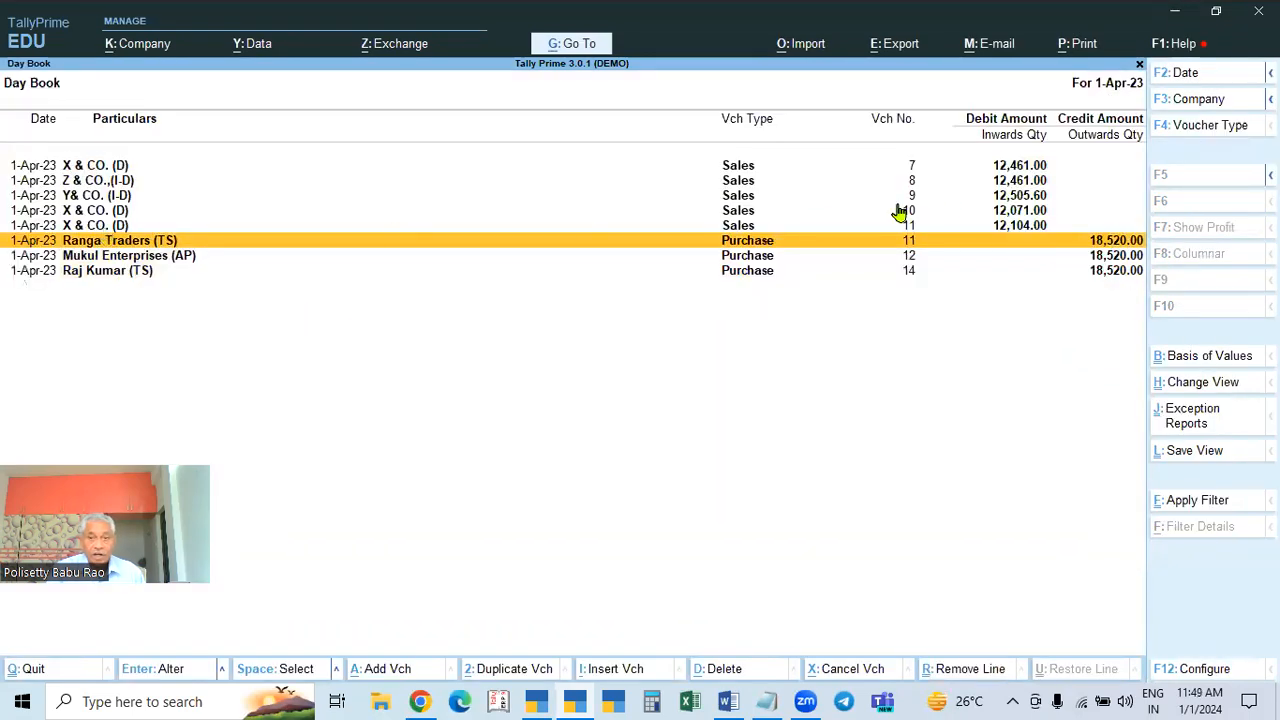
Examine the HSN/SAC and GST rate details of Item 1 from Y& CO. (I-D) sales voucher 9, and leave the voucher without saving
{"action": "left_click", "coordinate": [1020, 197]}
{"action": "key", "text": "Return"}
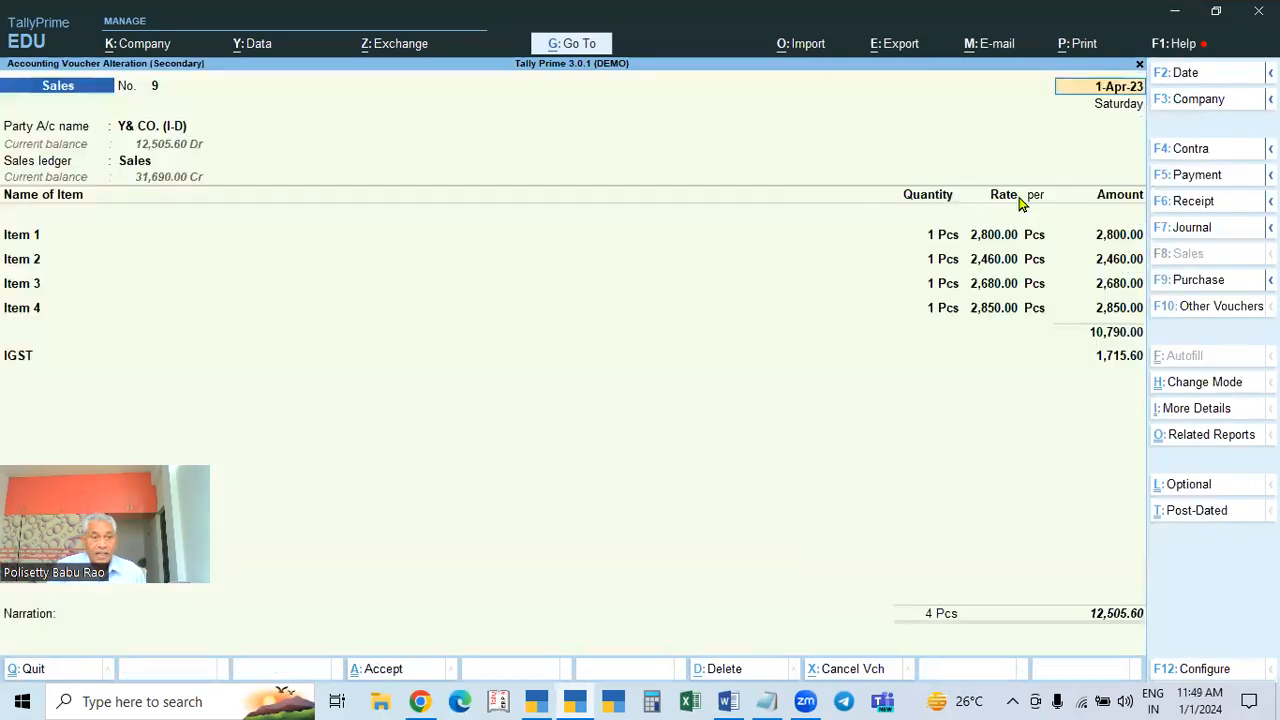
{"action": "left_click", "coordinate": [29, 234]}
{"action": "key", "text": "ctrl"}
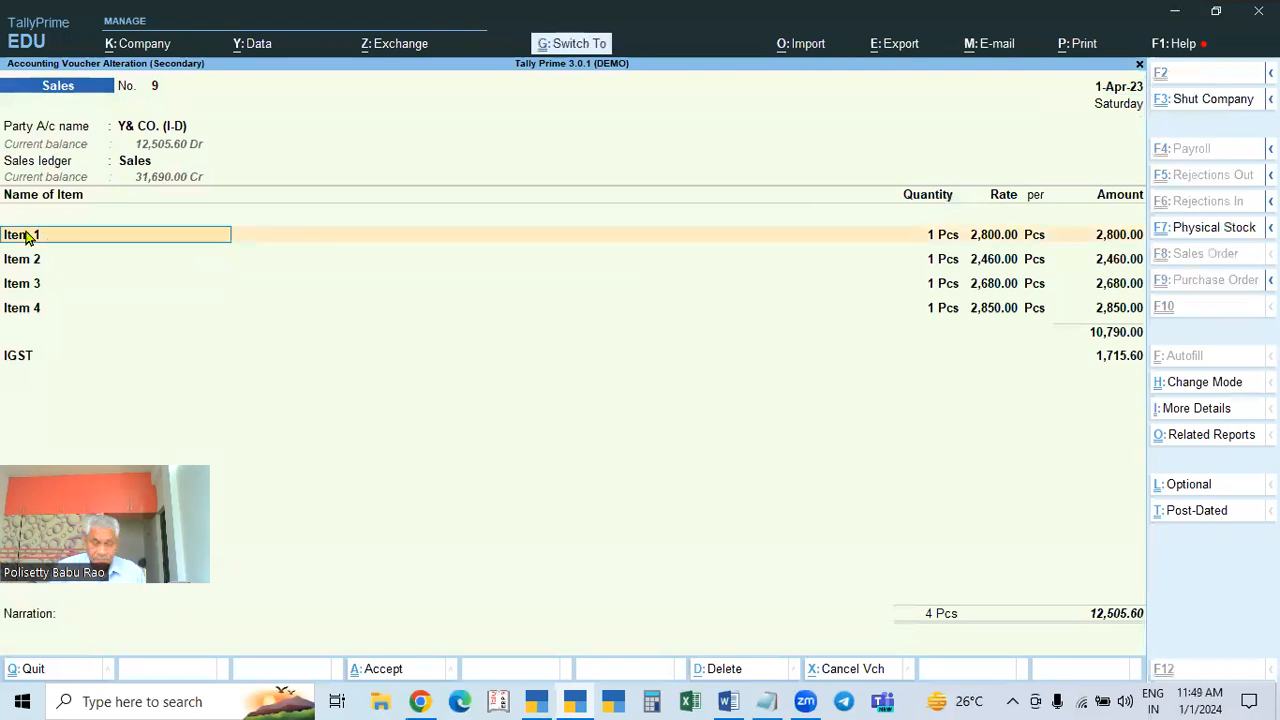
{"action": "key", "text": "ctrl+Return"}
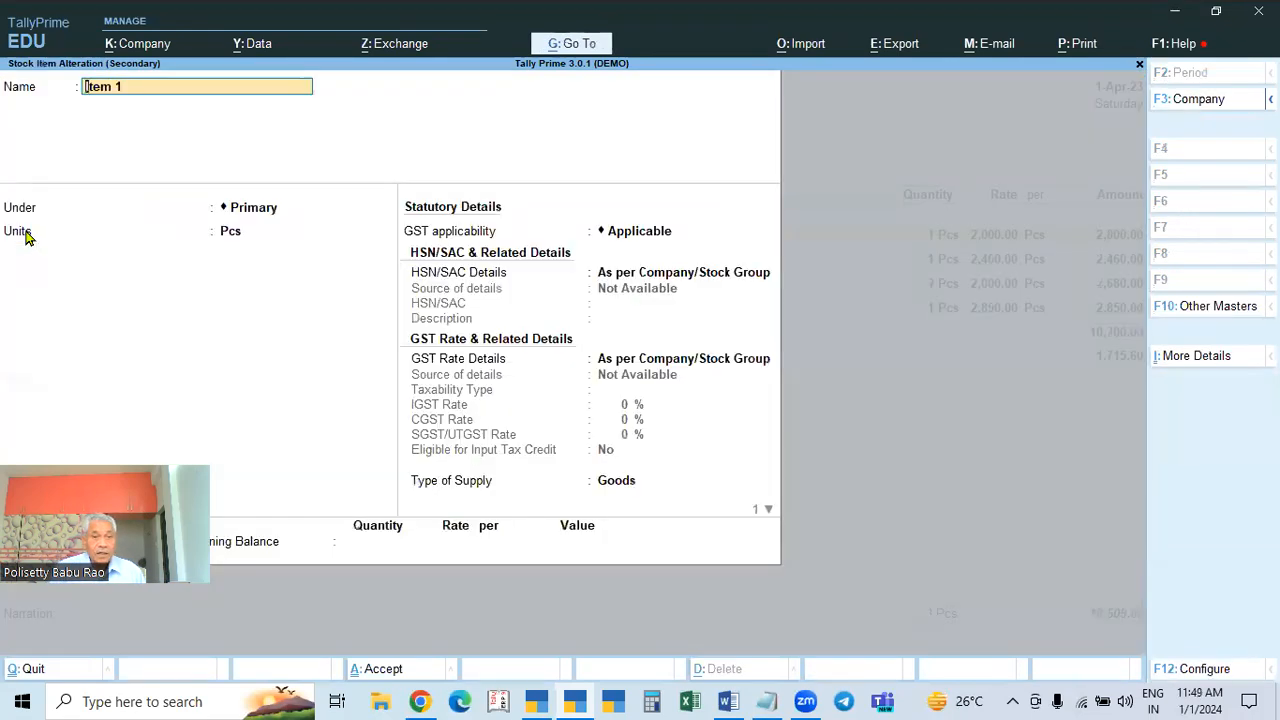
{"action": "key", "text": "Escape"}
{"action": "key", "text": "y"}
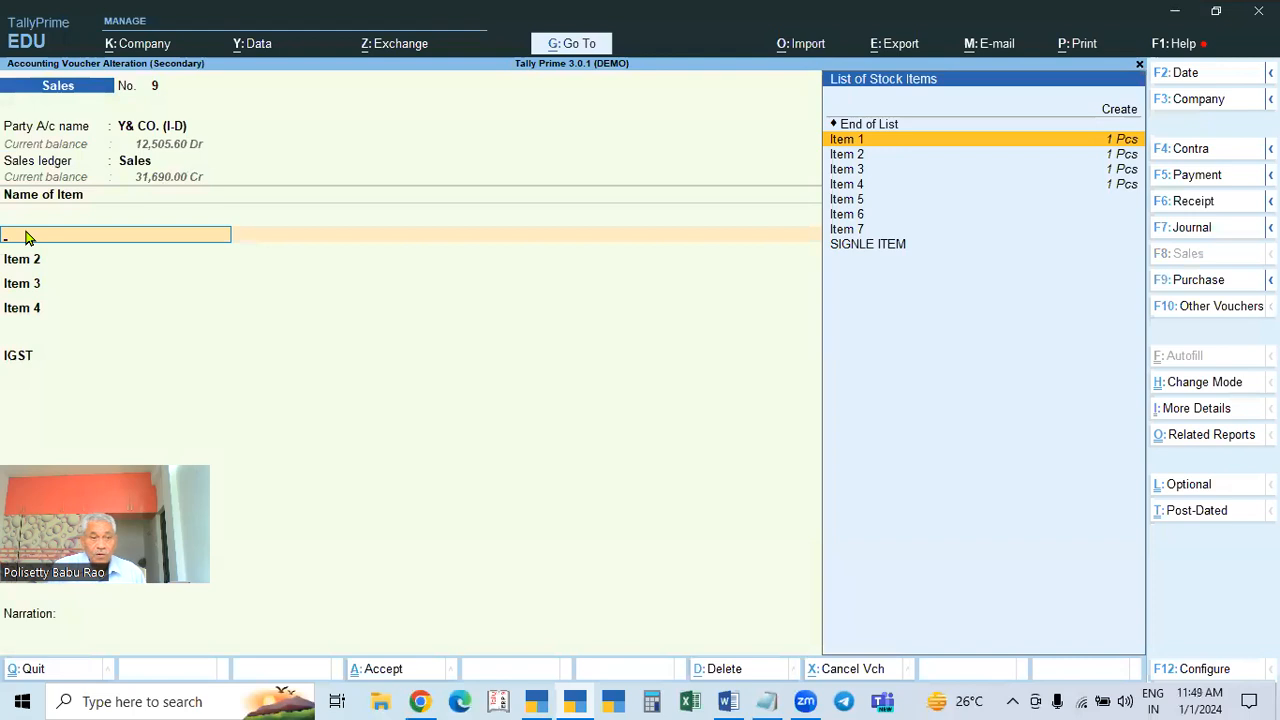
{"action": "key", "text": "Escape"}
{"action": "key", "text": "y"}
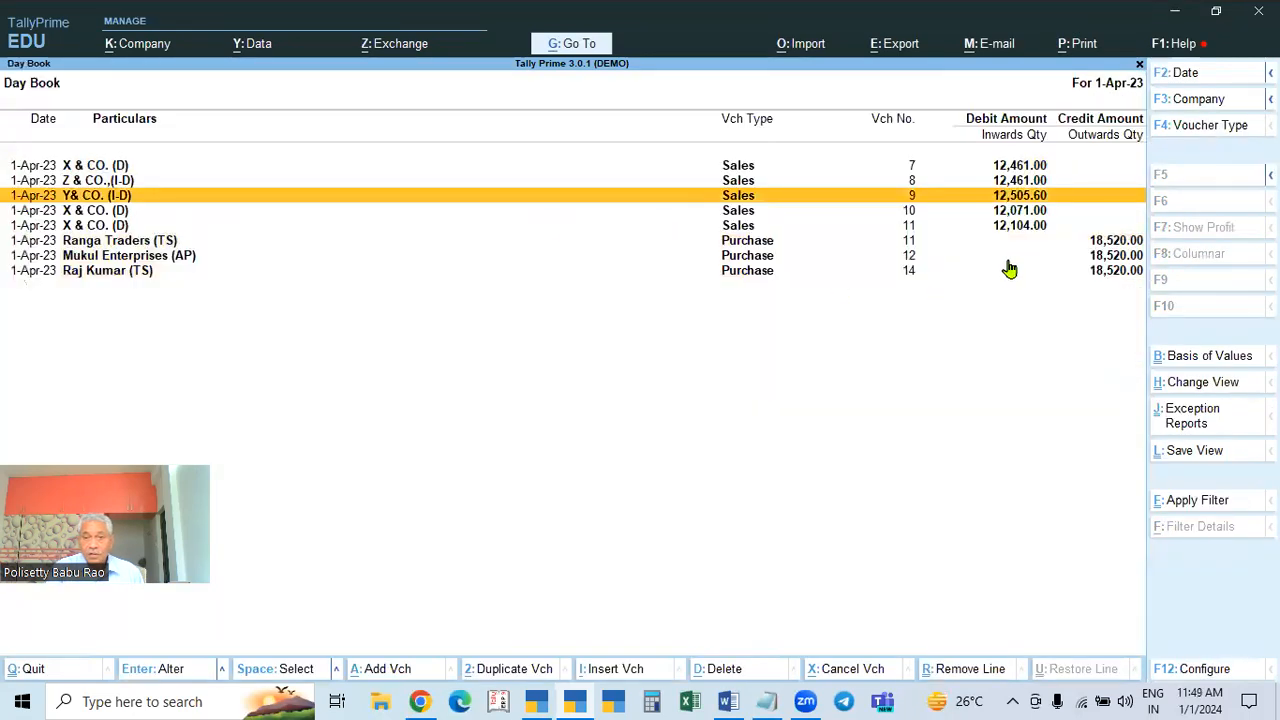
Examine the HSN/SAC and GST rate details of Item 1 from X & CO. (D) sales voucher 11, and leave without saving
{"action": "left_click", "coordinate": [1020, 228]}
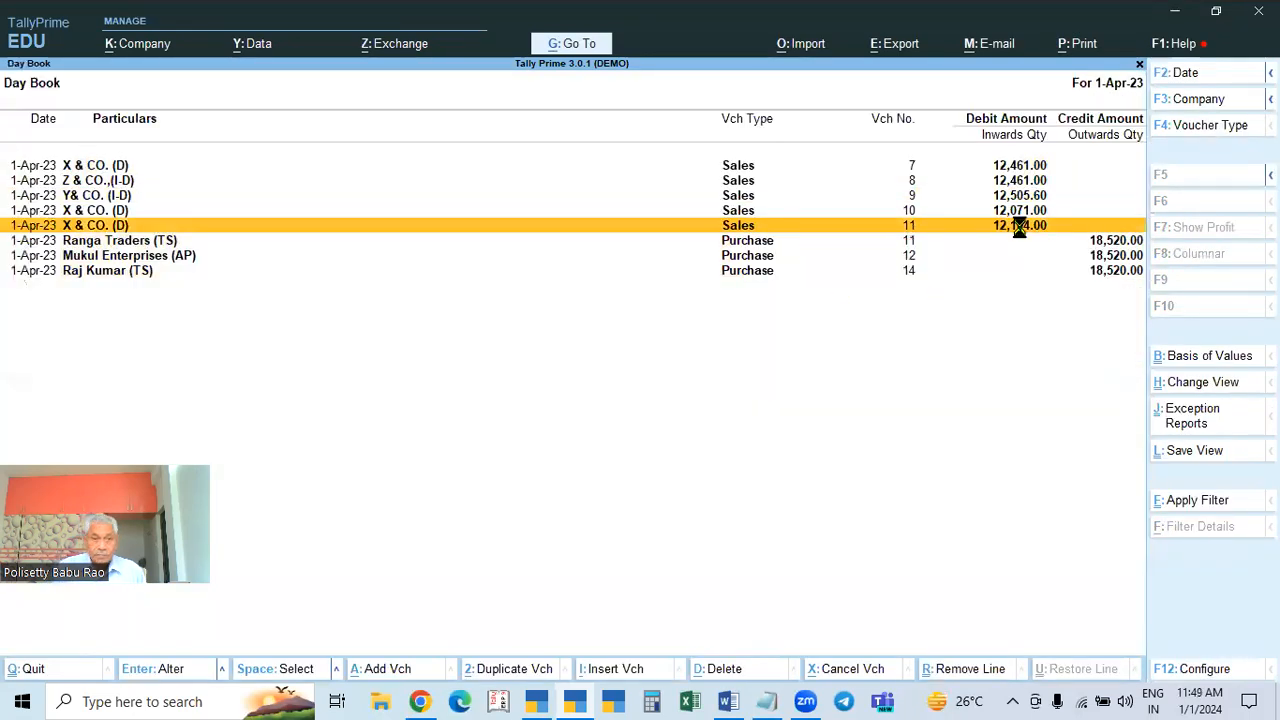
{"action": "left_click", "coordinate": [1020, 230]}
{"action": "left_click", "coordinate": [20, 236]}
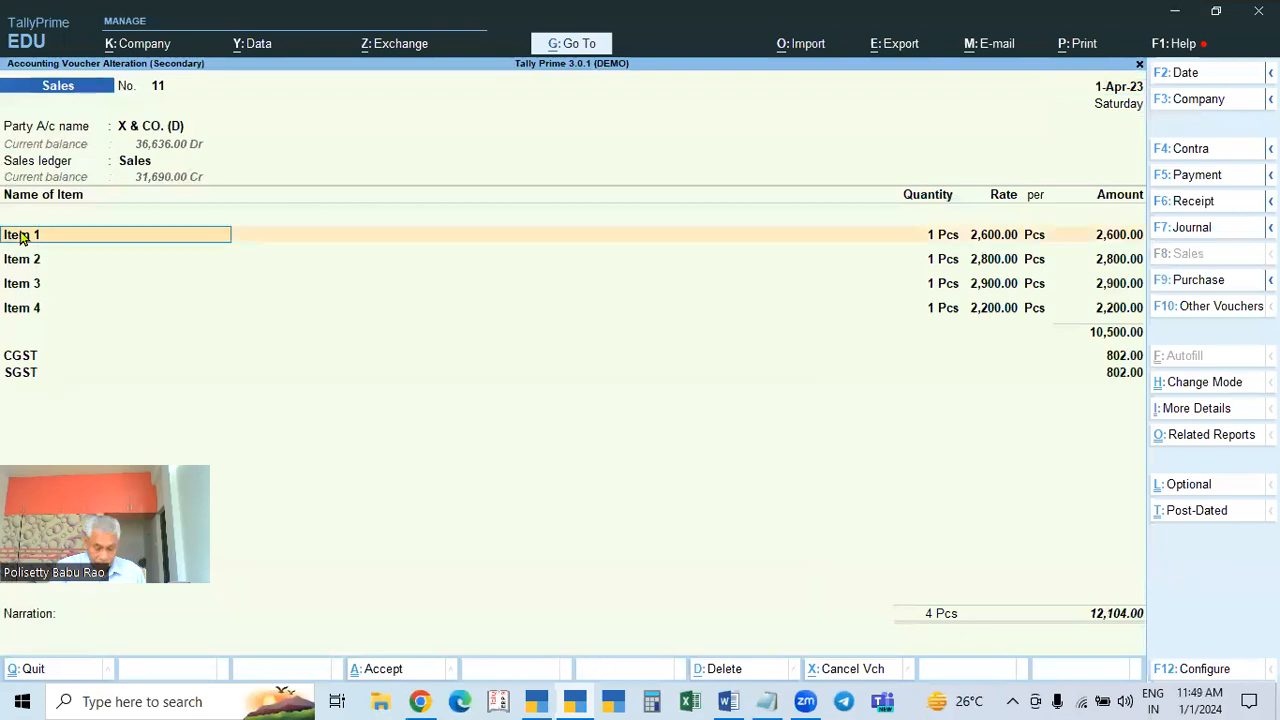
{"action": "key", "text": "ctrl+Return"}
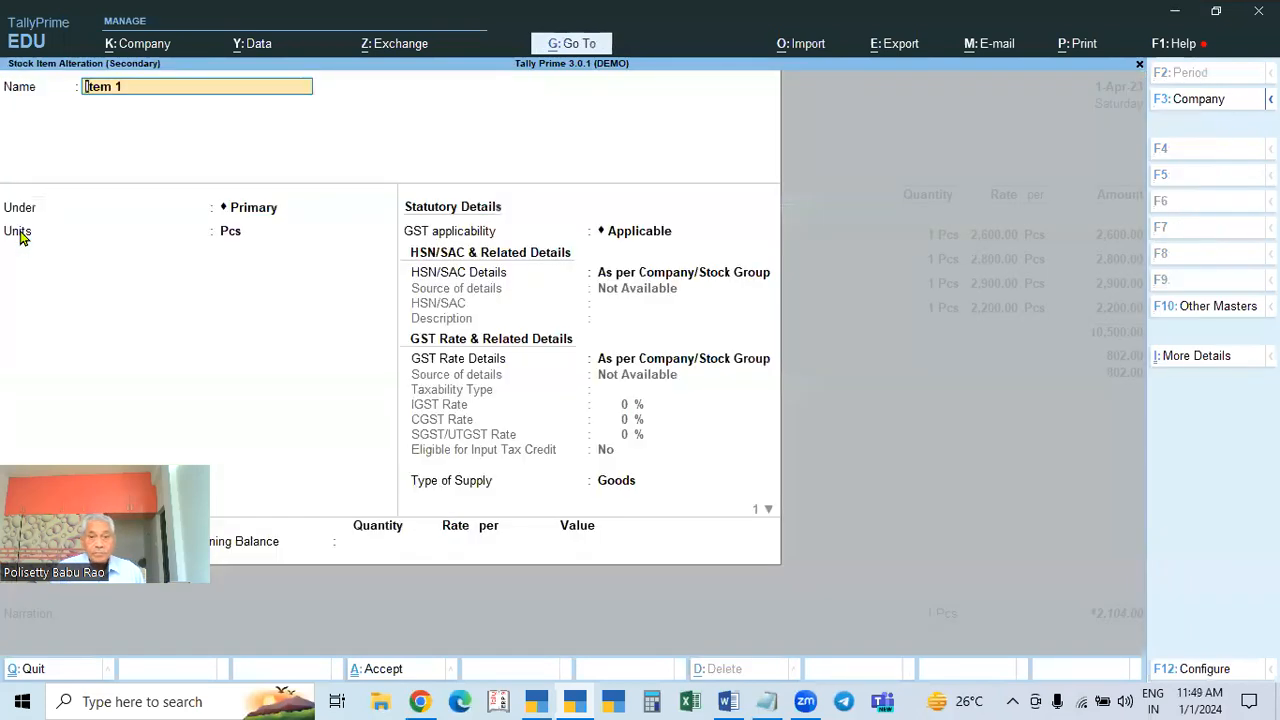
{"action": "key", "text": "Escape"}
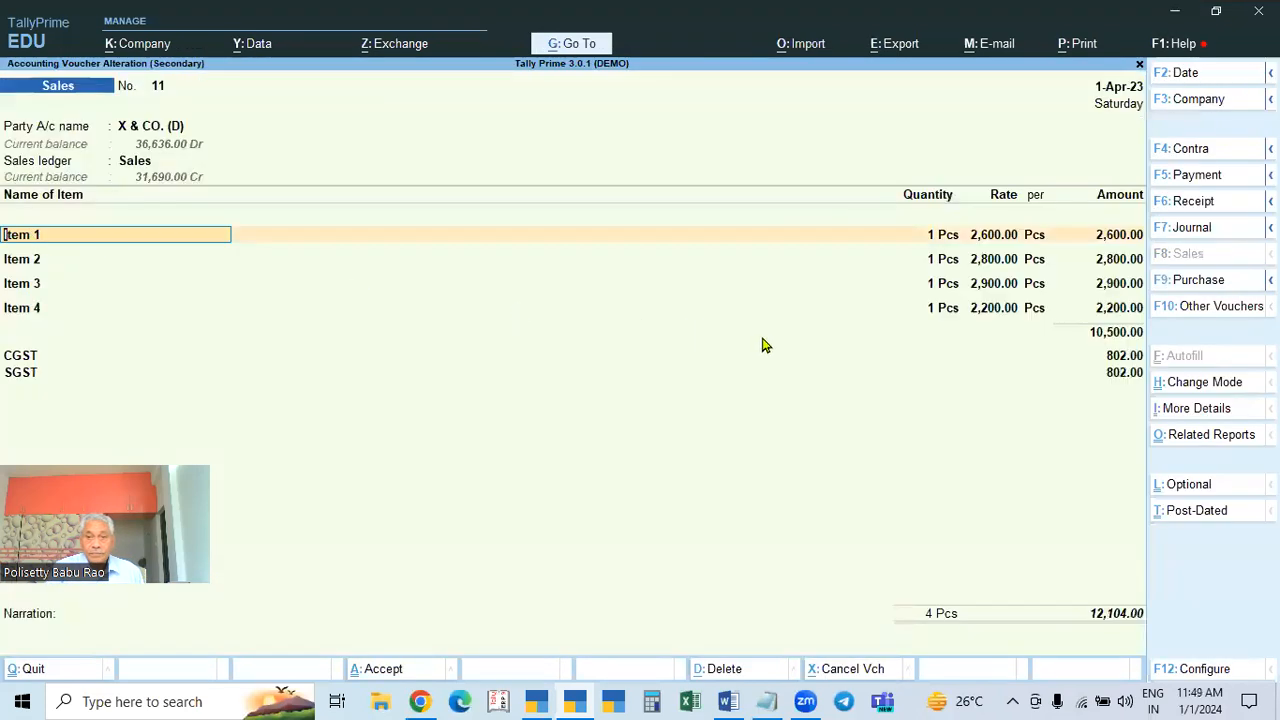
{"action": "key", "text": "BackSpace"}
{"action": "key", "text": "Escape"}
{"action": "key", "text": "y"}
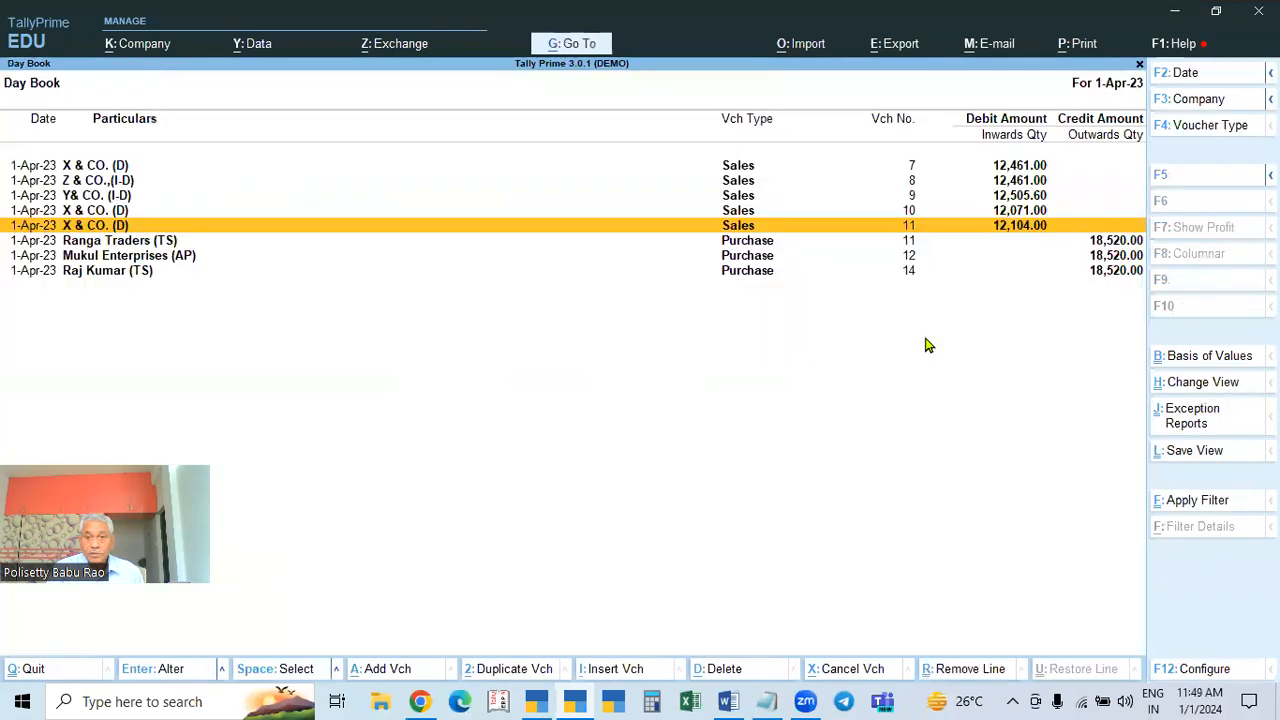
Examine the statutory details of Item 1 from X & CO. (D) sales voucher 7, and return to the Day Book
{"action": "left_click", "coordinate": [1020, 170]}
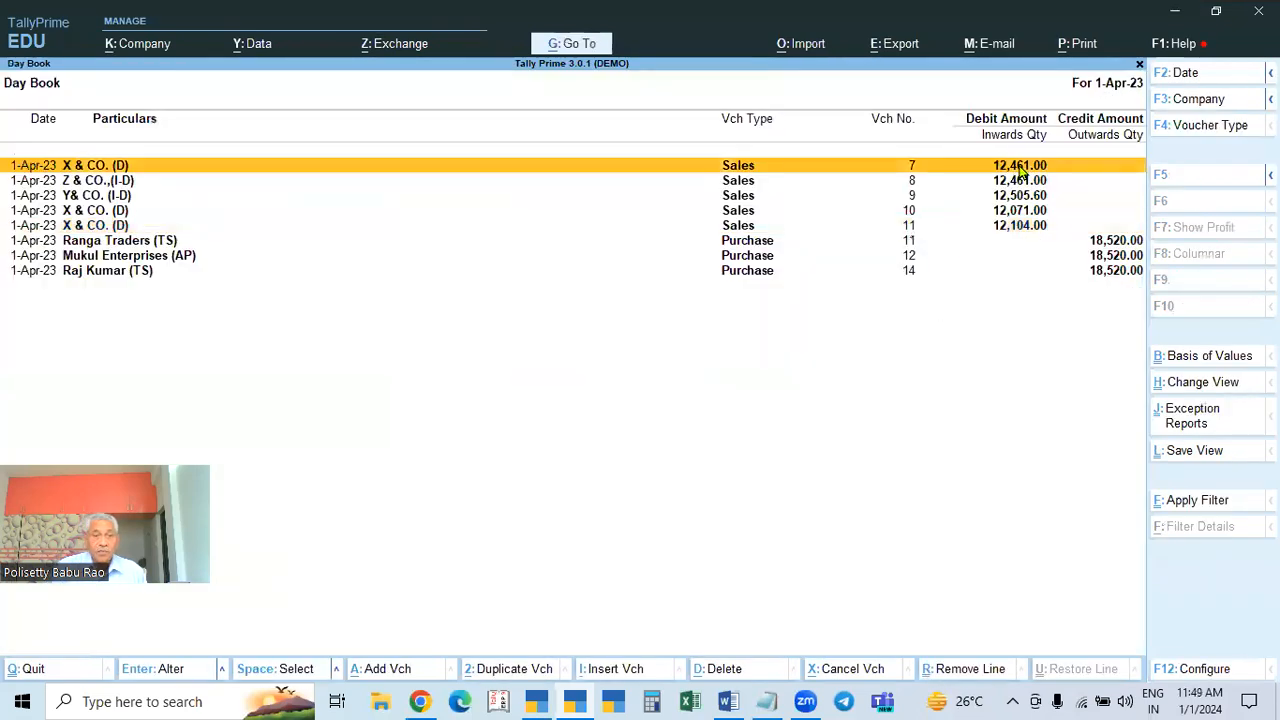
{"action": "left_click", "coordinate": [1020, 172]}
{"action": "left_click", "coordinate": [16, 203]}
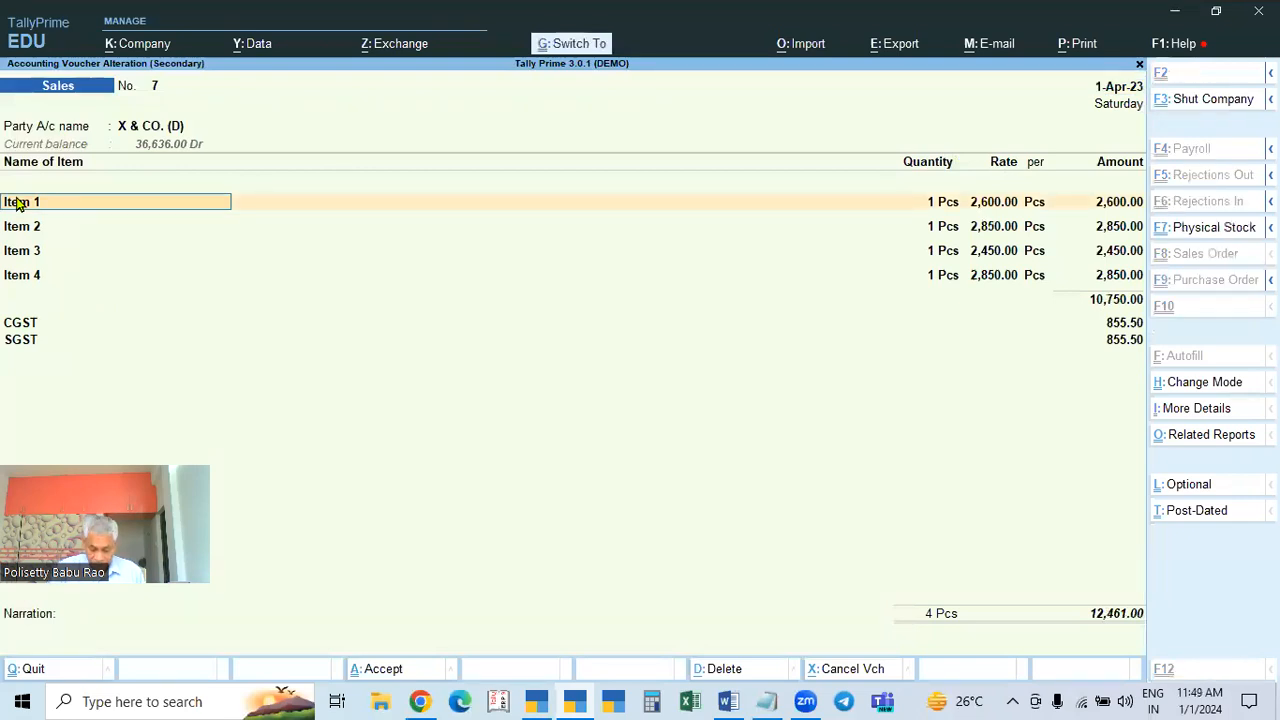
{"action": "key", "text": "ctrl+Return"}
{"action": "key", "text": "Escape"}
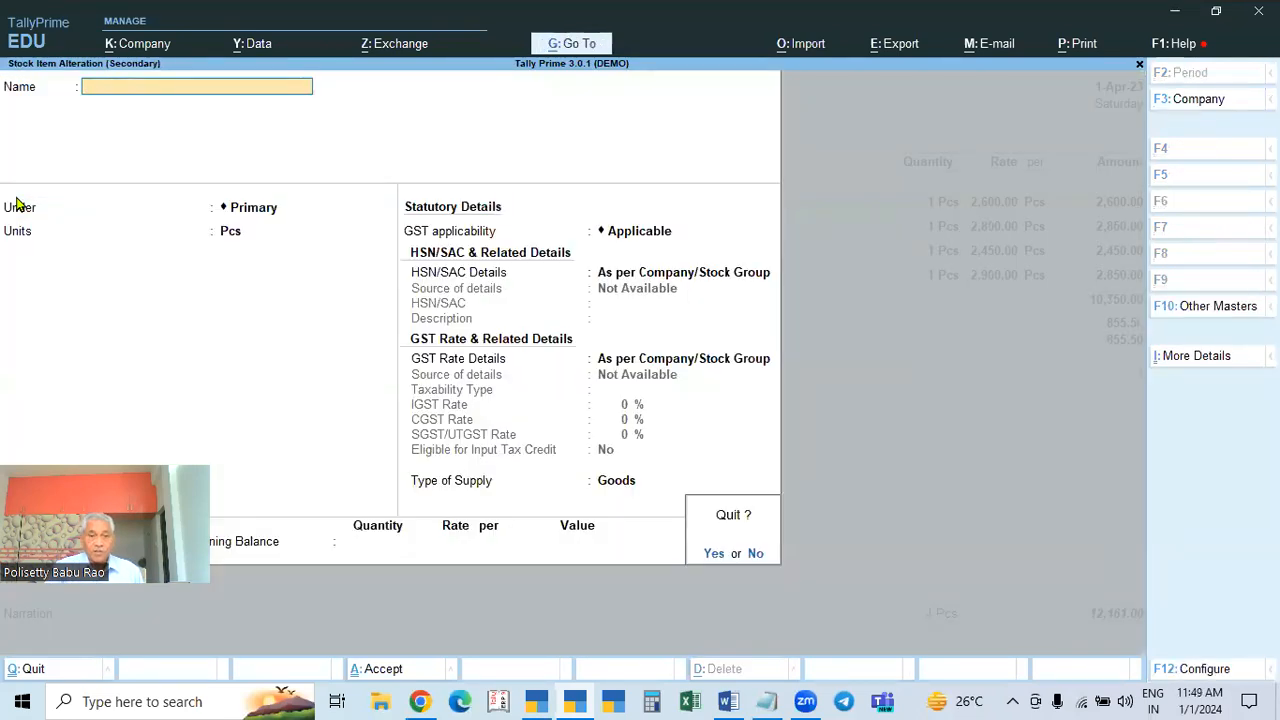
{"action": "key", "text": "y"}
{"action": "key", "text": "Escape"}
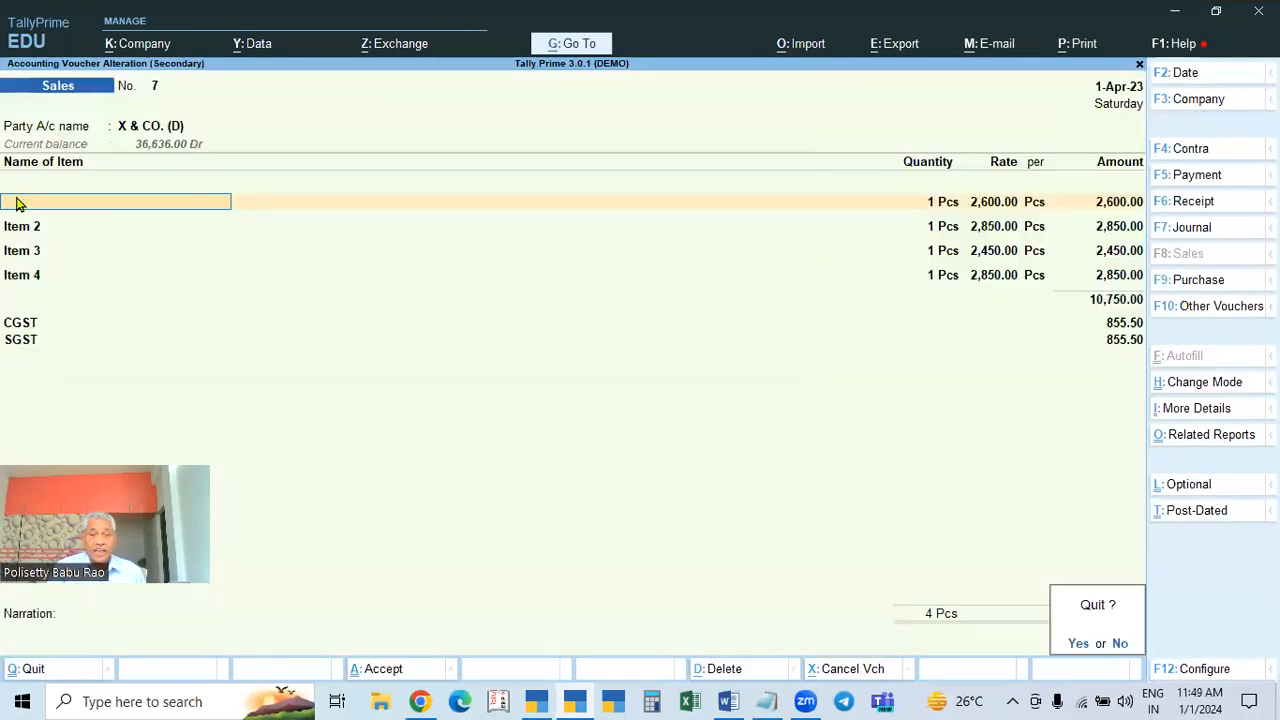
{"action": "key", "text": "y"}
Open Item 1 from sales voucher 7, try Specify Details Here for its HSN/SAC details, and restore As per Company/Stock Group
{"action": "key", "text": "Return"}
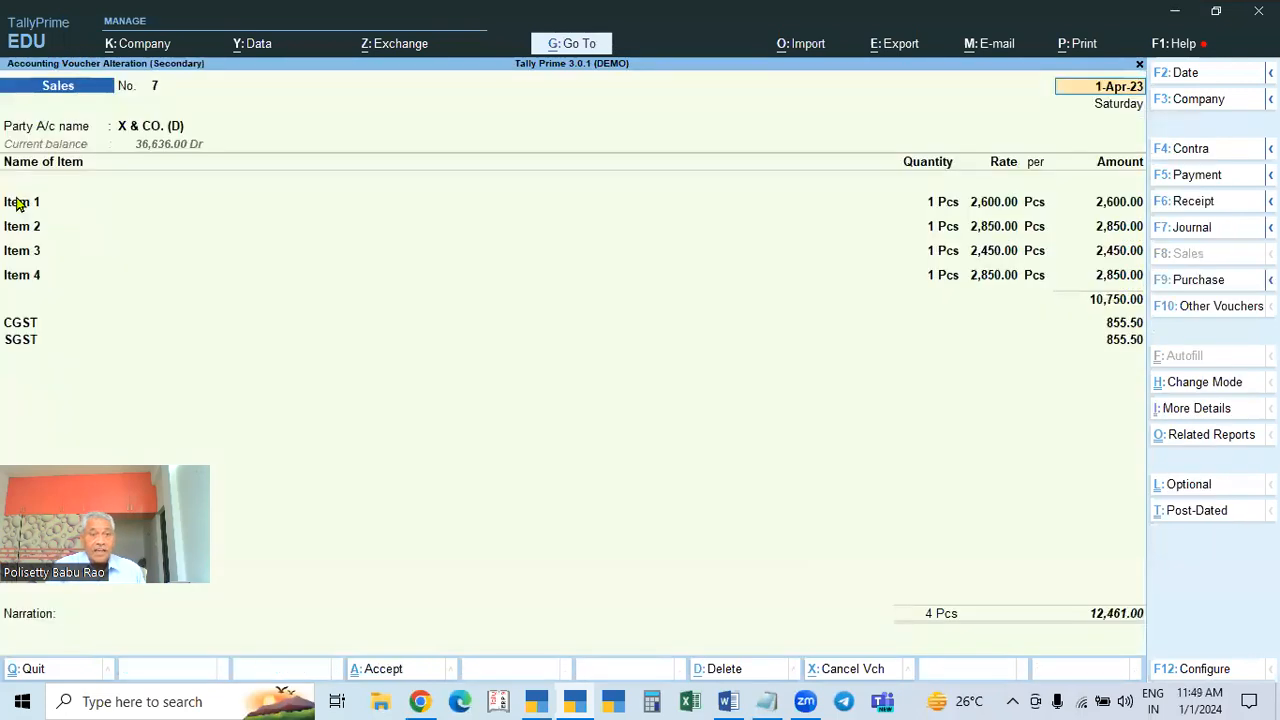
{"action": "left_click", "coordinate": [10, 210]}
{"action": "key", "text": "ctrl+Return"}
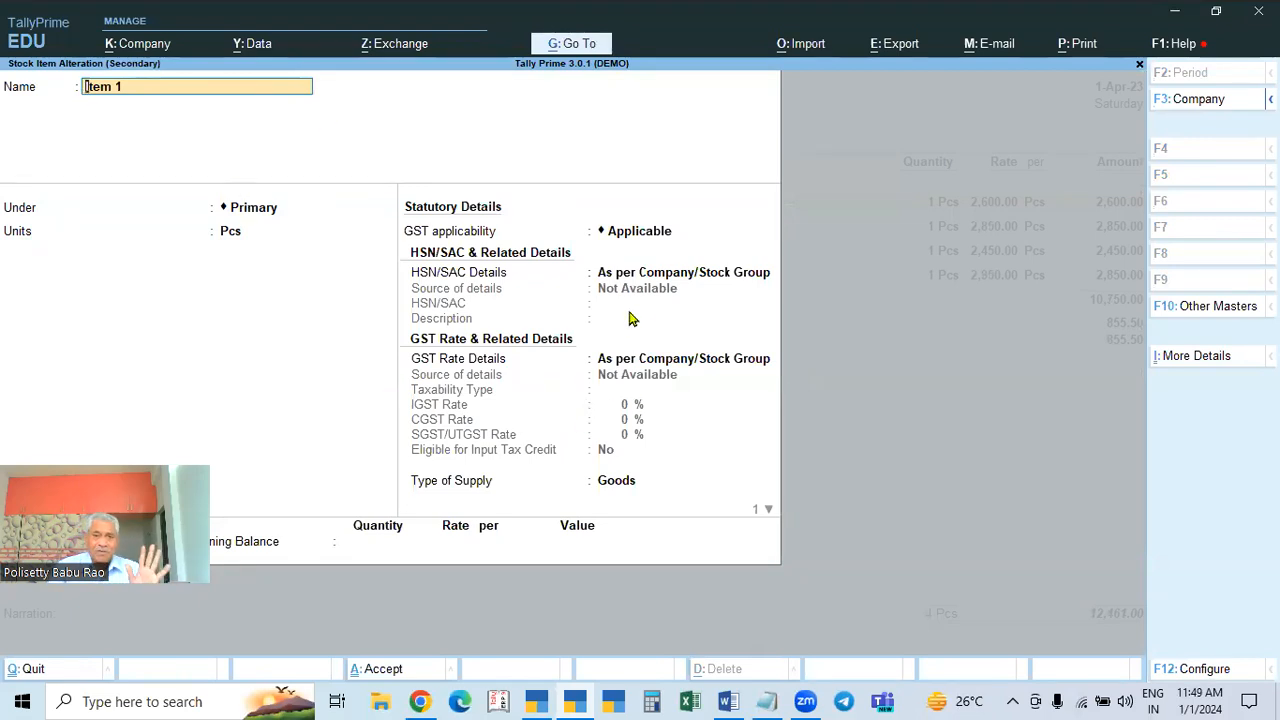
{"action": "left_click", "coordinate": [707, 273]}
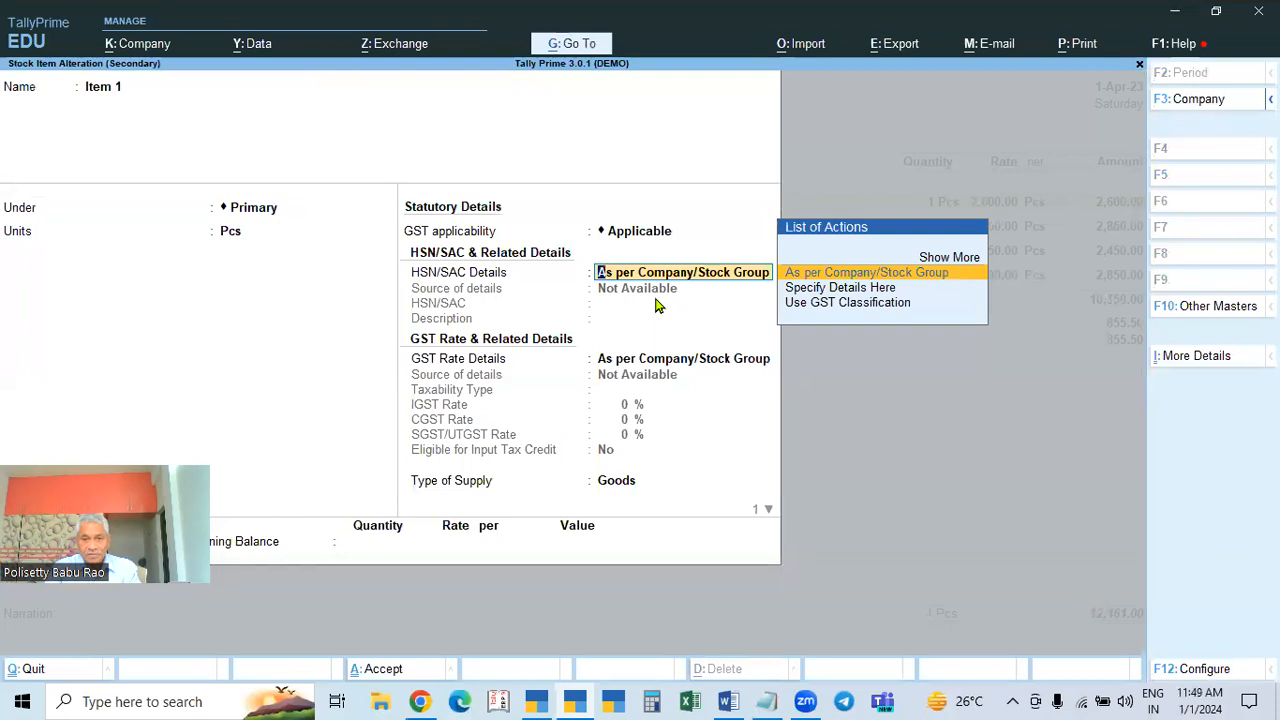
{"action": "left_click", "coordinate": [838, 288]}
{"action": "key", "text": "BackSpace"}
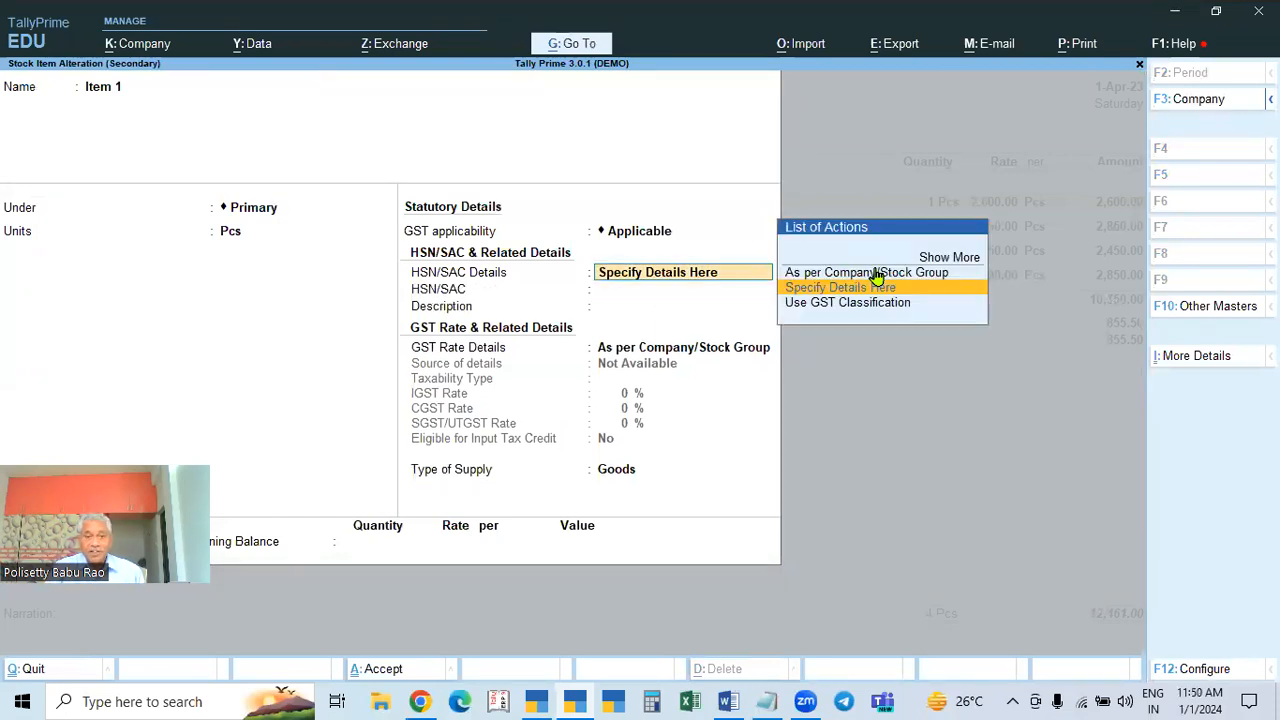
{"action": "key", "text": "Up"}
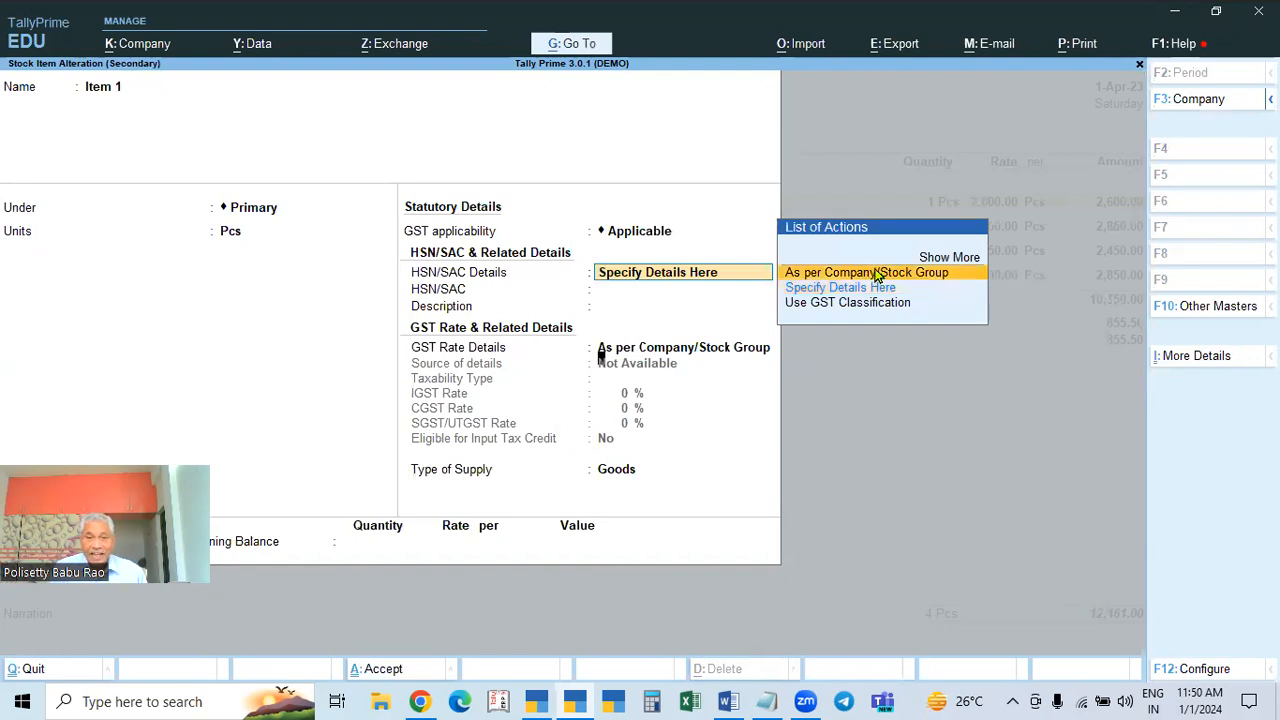
{"action": "left_click", "coordinate": [876, 273]}
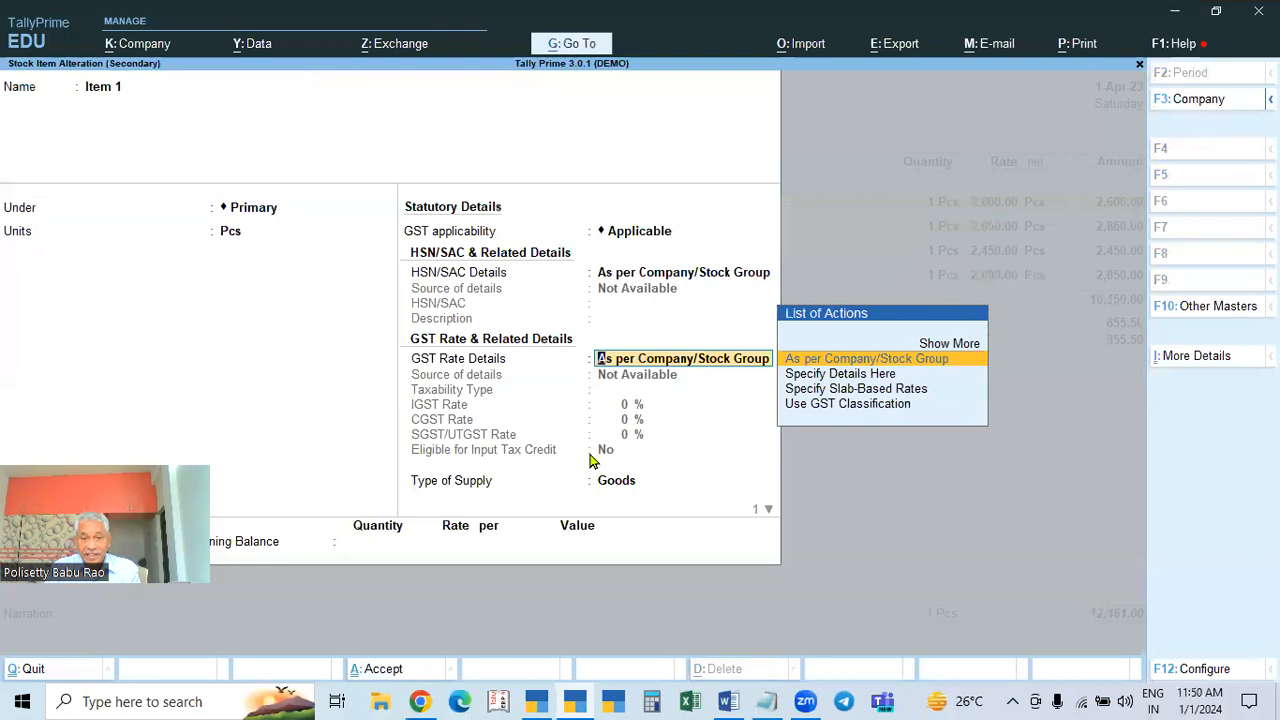
Set Item 1's GST rate details to Specify Details Here with taxability type Taxable, and save both the item and sales voucher 7
{"action": "left_click", "coordinate": [843, 376]}
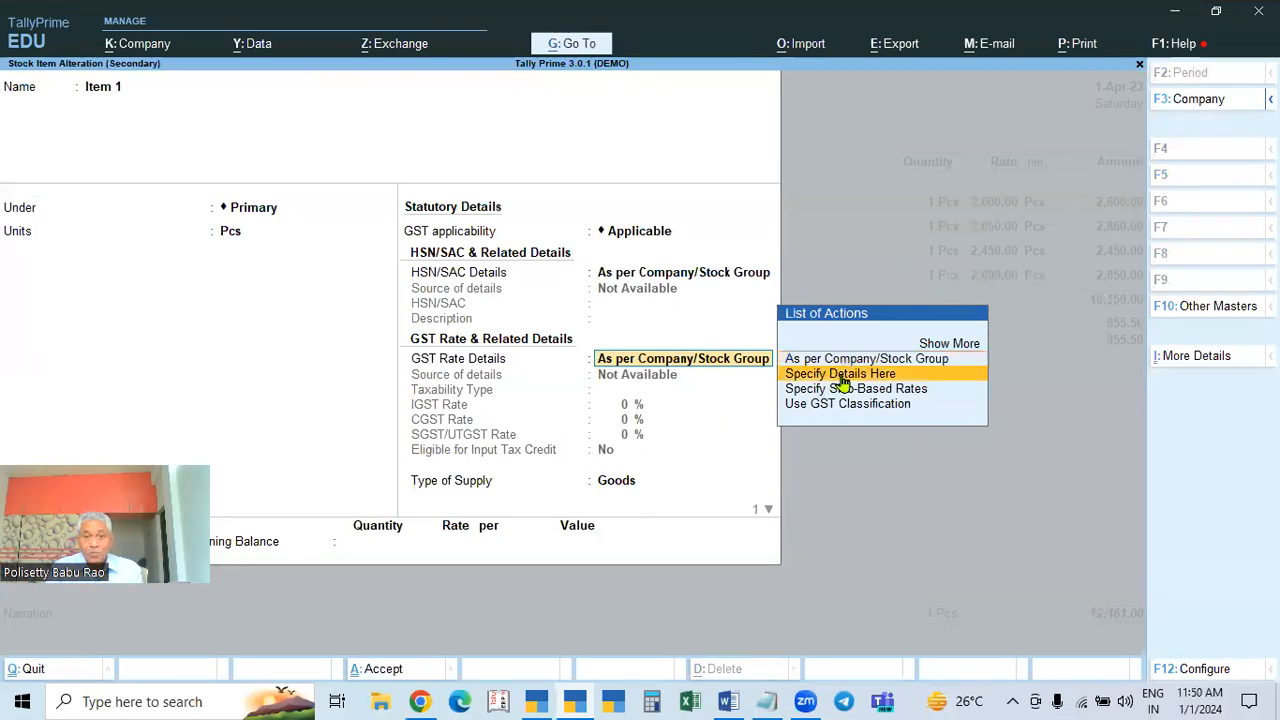
{"action": "left_click", "coordinate": [843, 376]}
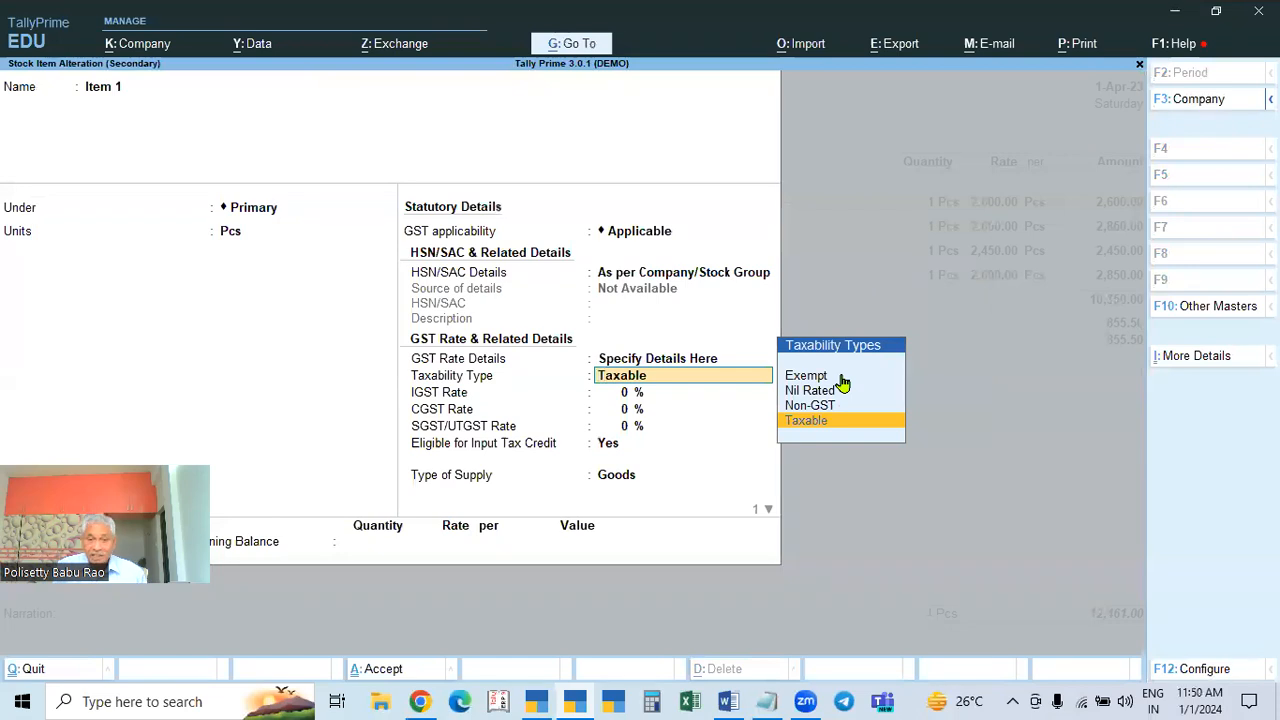
{"action": "key", "text": "ctrl+a"}
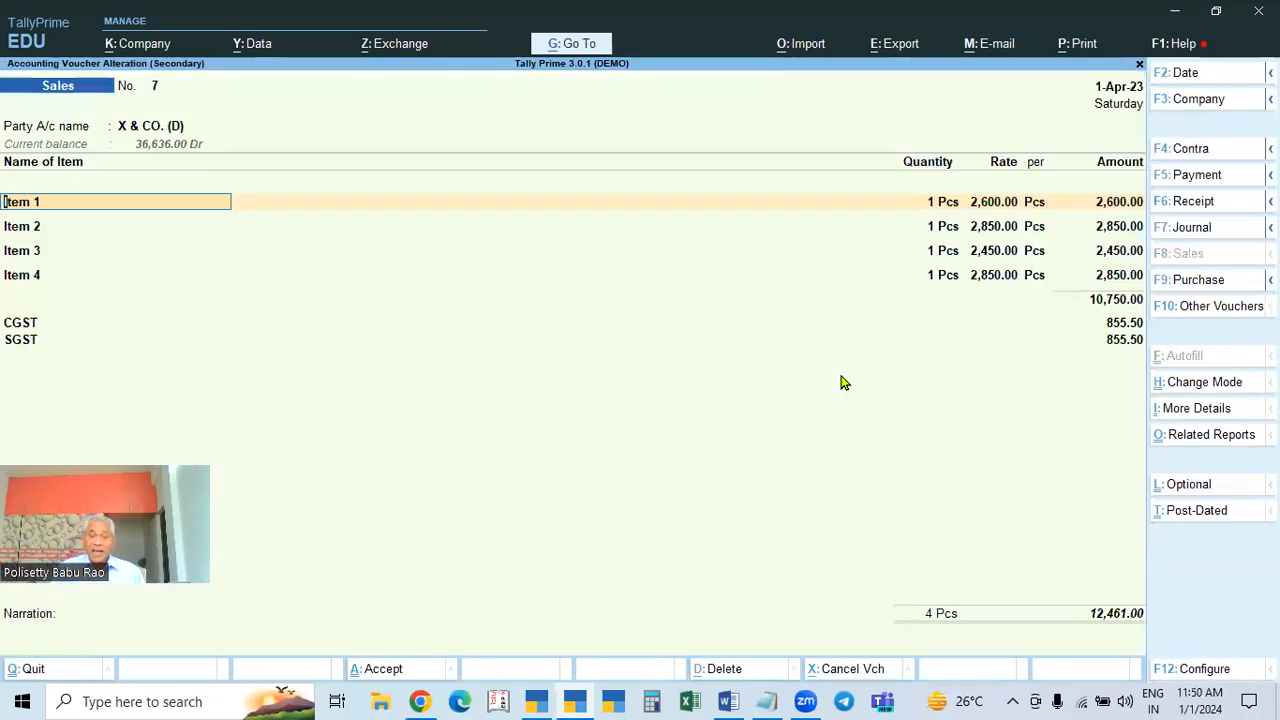
{"action": "key", "text": "ctrl+a"}
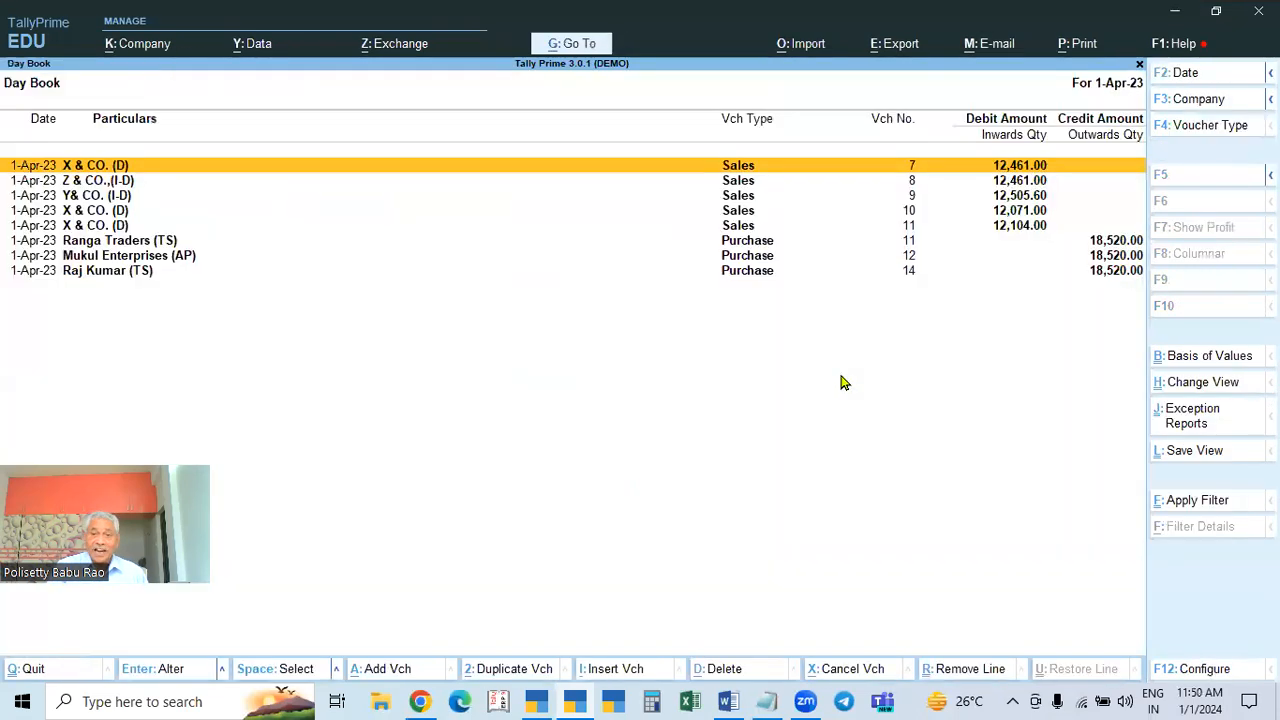
Open X & CO. (D) sales voucher 11, examine Item 1's GST rate and HSN/SAC details, and leave the voucher without saving
{"action": "left_click", "coordinate": [1036, 227]}
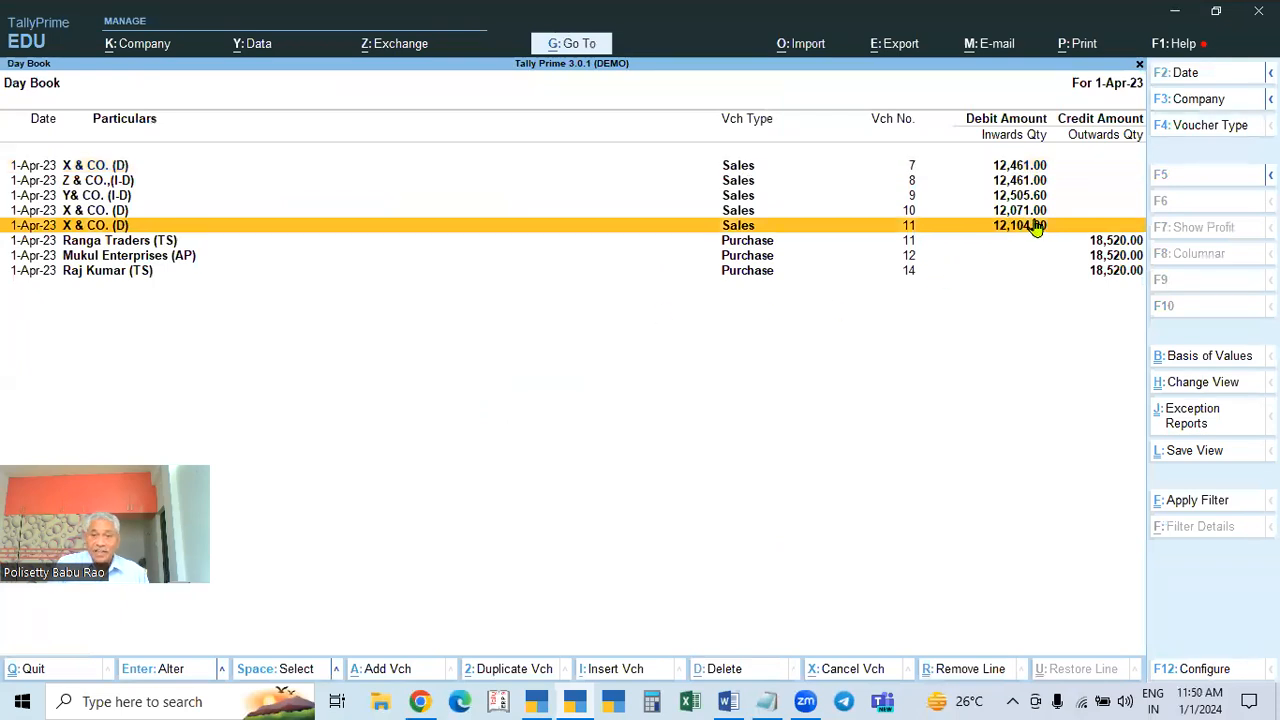
{"action": "left_click", "coordinate": [1036, 227]}
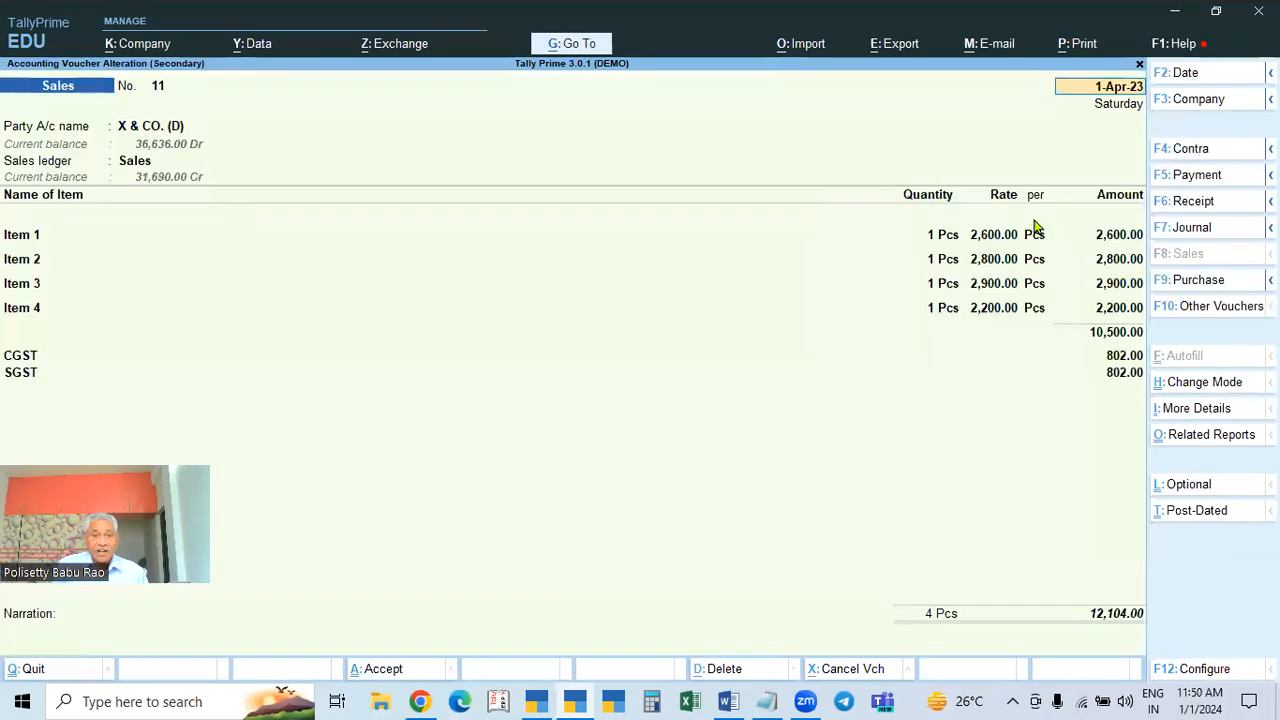
{"action": "left_click", "coordinate": [1114, 240]}
{"action": "key", "text": "Return"}
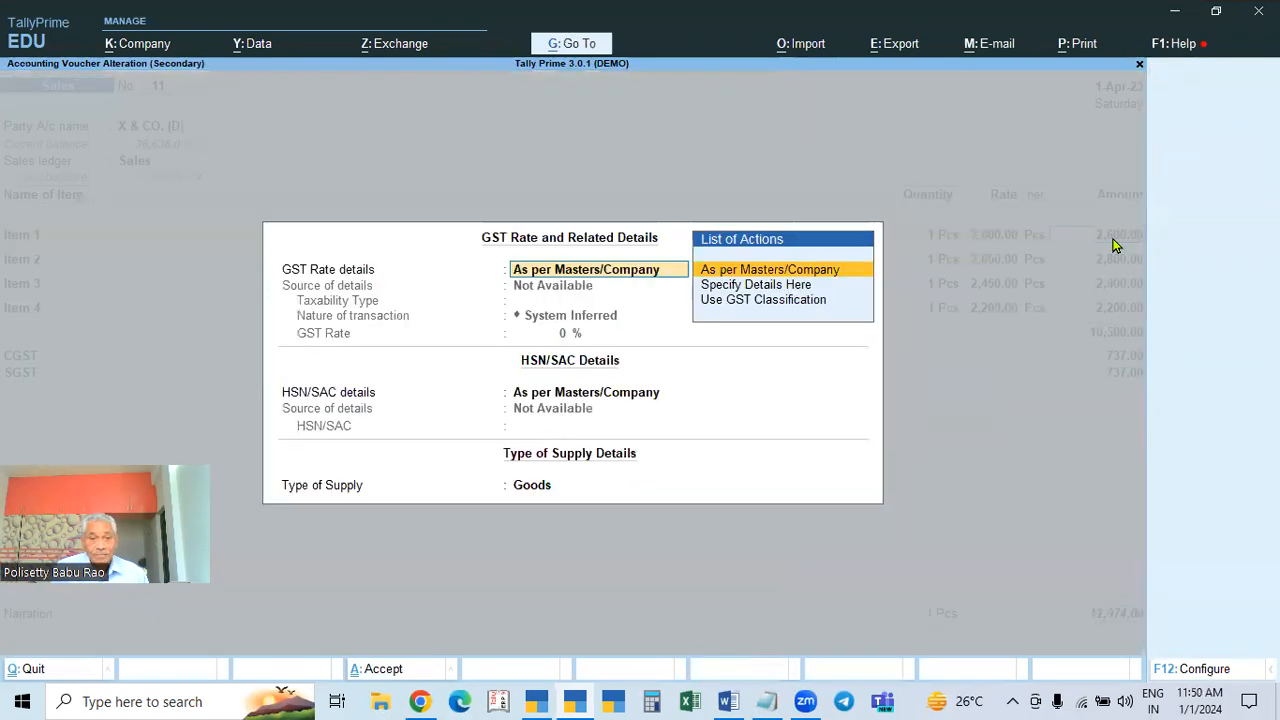
{"action": "key", "text": "y"}
{"action": "key", "text": "y"}
{"action": "key", "text": "y"}
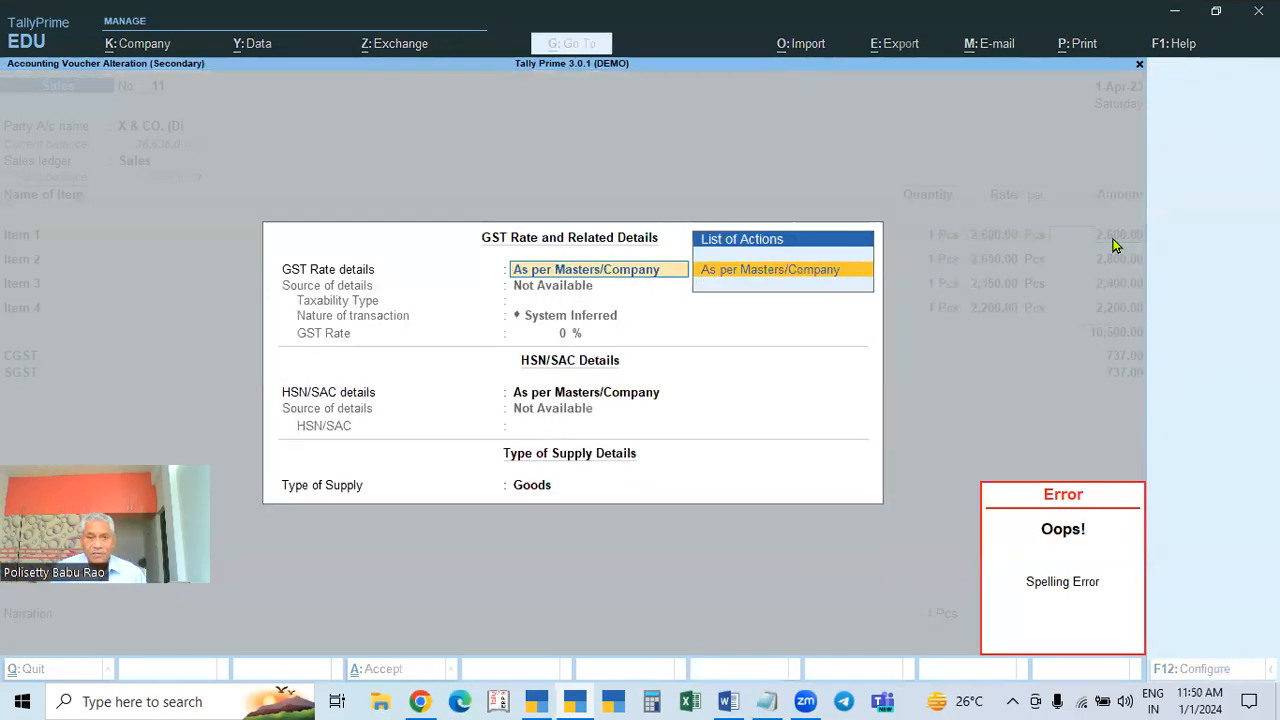
{"action": "key", "text": "Escape"}
{"action": "key", "text": "Escape"}
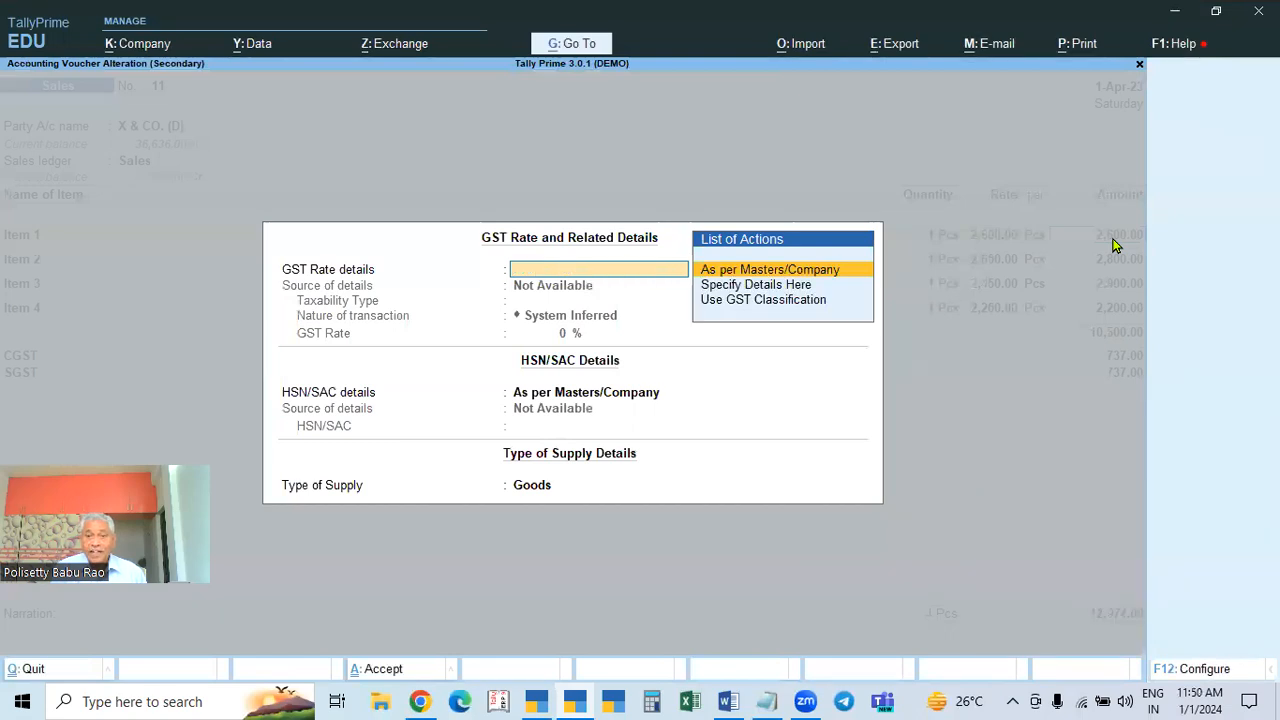
{"action": "key", "text": "y"}
{"action": "key", "text": "BackSpace"}
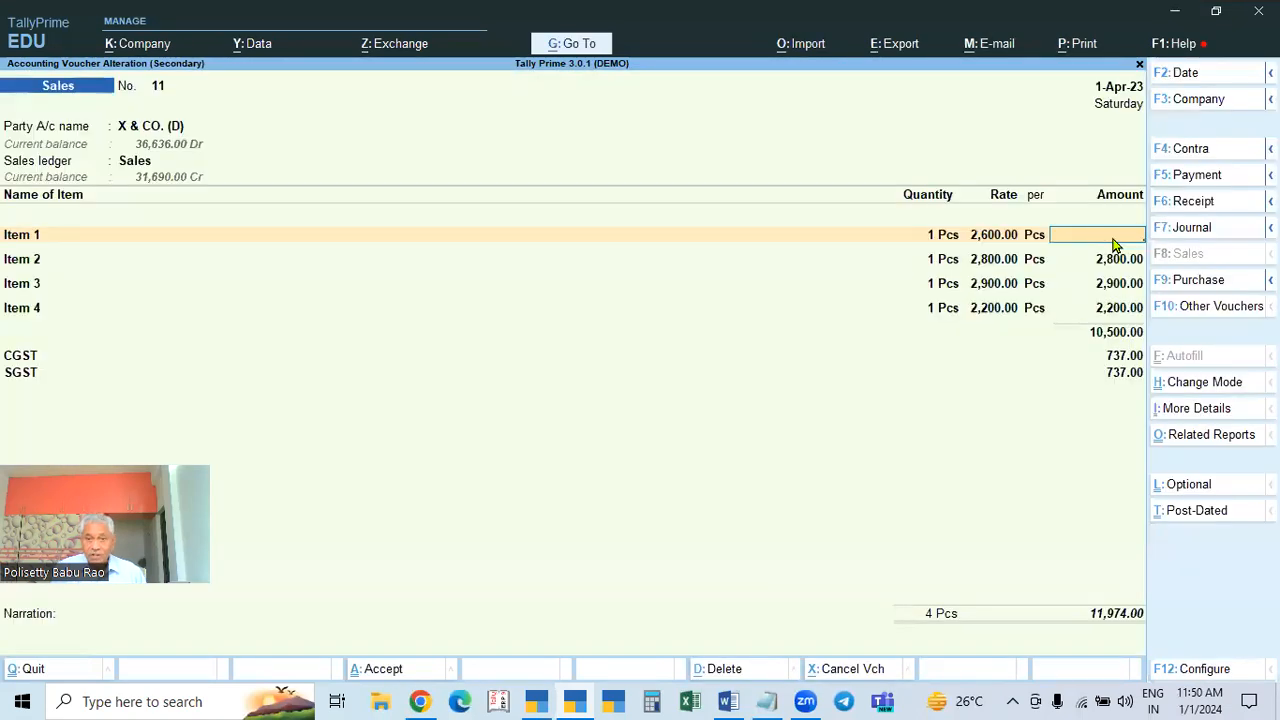
{"action": "key", "text": "Escape"}
{"action": "key", "text": "y"}
Open X & CO. (D) sales voucher 7 and check which sales ledger Item 1's amount is allocated to
{"action": "key", "text": "Down"}
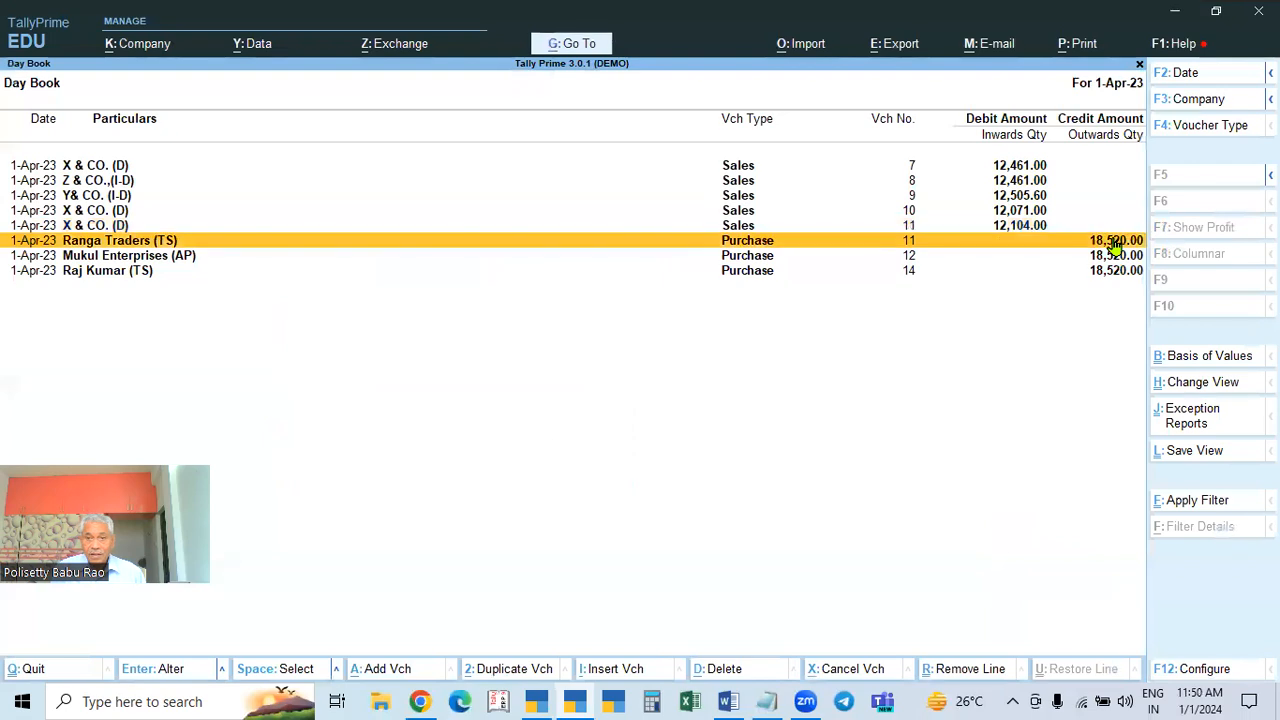
{"action": "key", "text": "Up"}
{"action": "key", "text": "Up"}
{"action": "key", "text": "Up"}
{"action": "key", "text": "Up"}
{"action": "key", "text": "Up"}
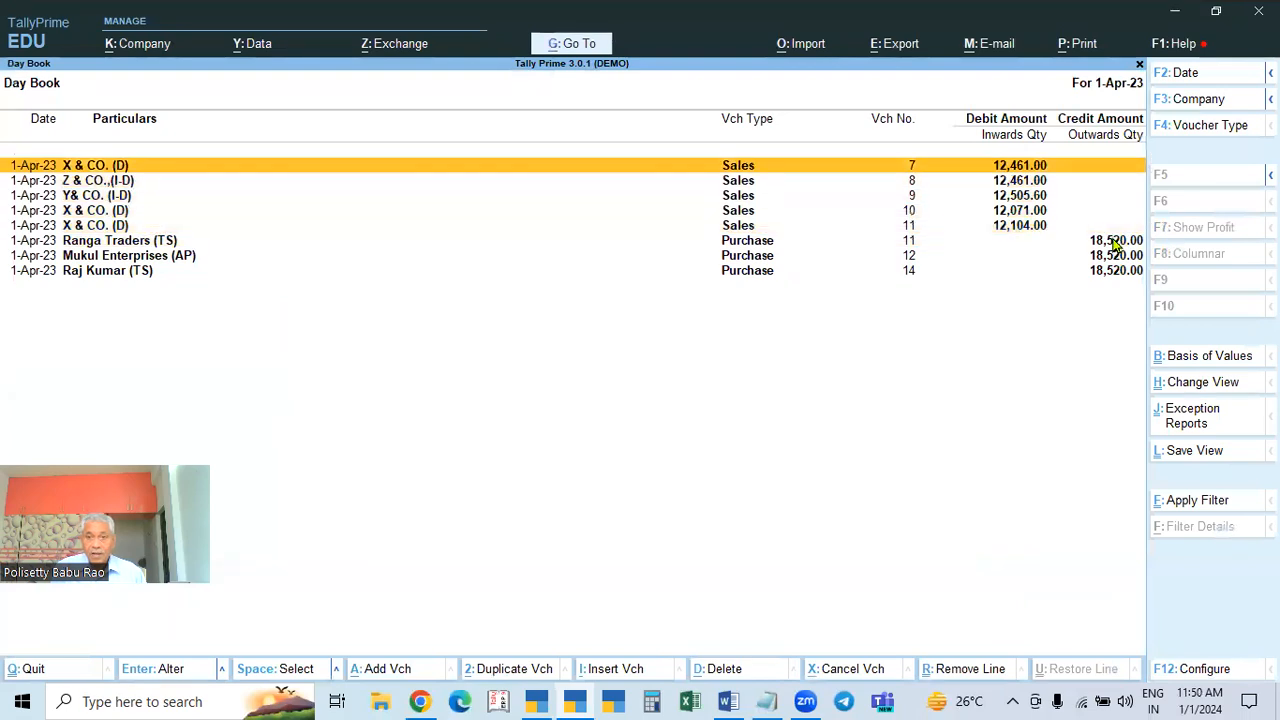
{"action": "key", "text": "Return"}
{"action": "left_click", "coordinate": [1130, 203]}
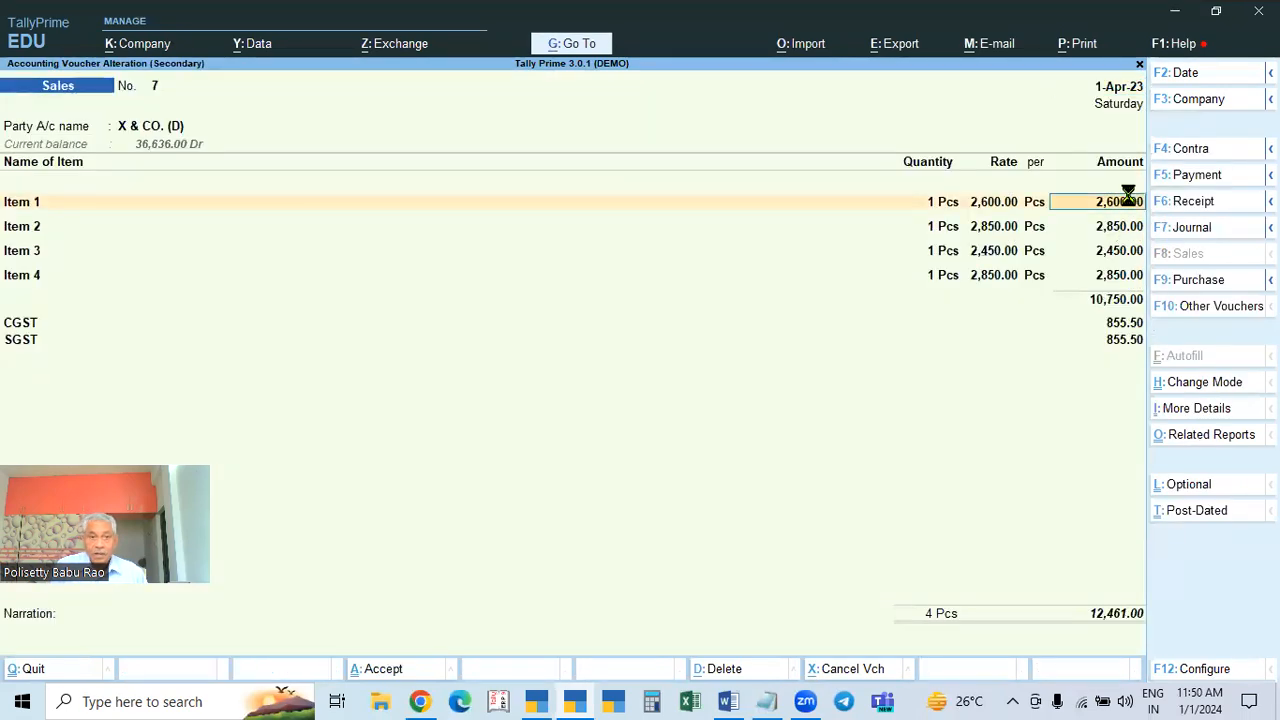
{"action": "key", "text": "Return"}
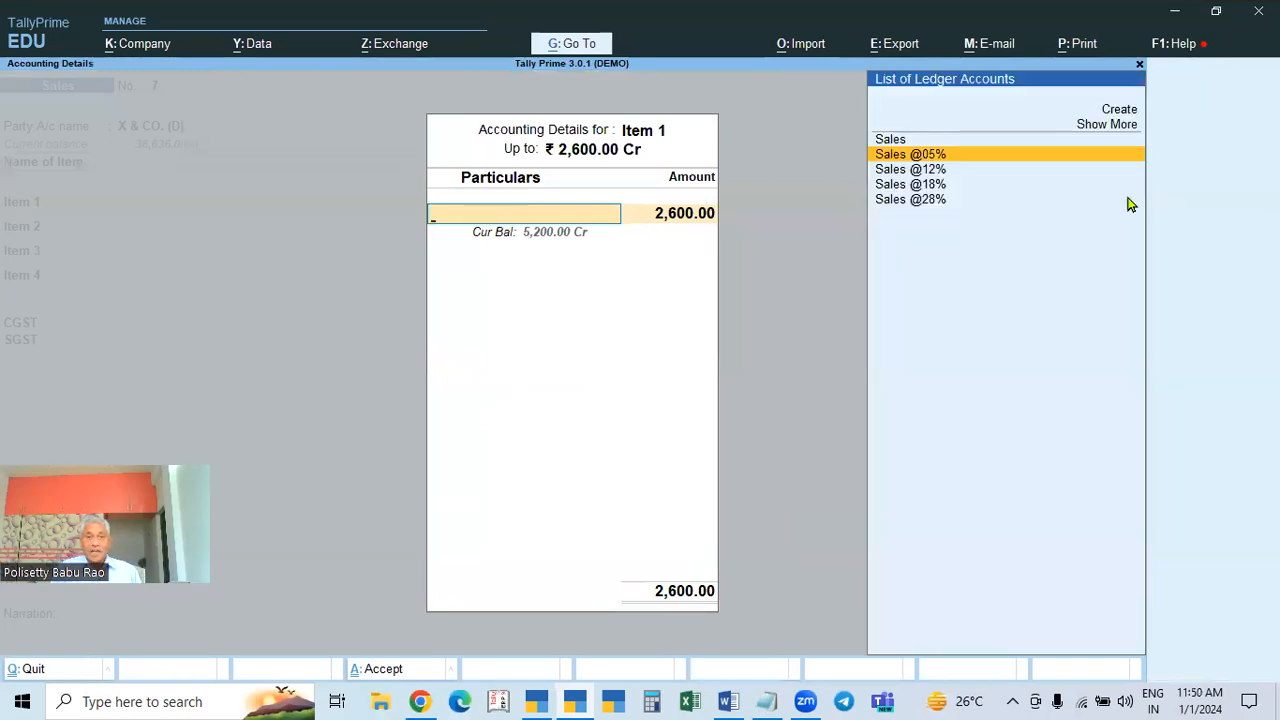
{"action": "key", "text": "Escape"}
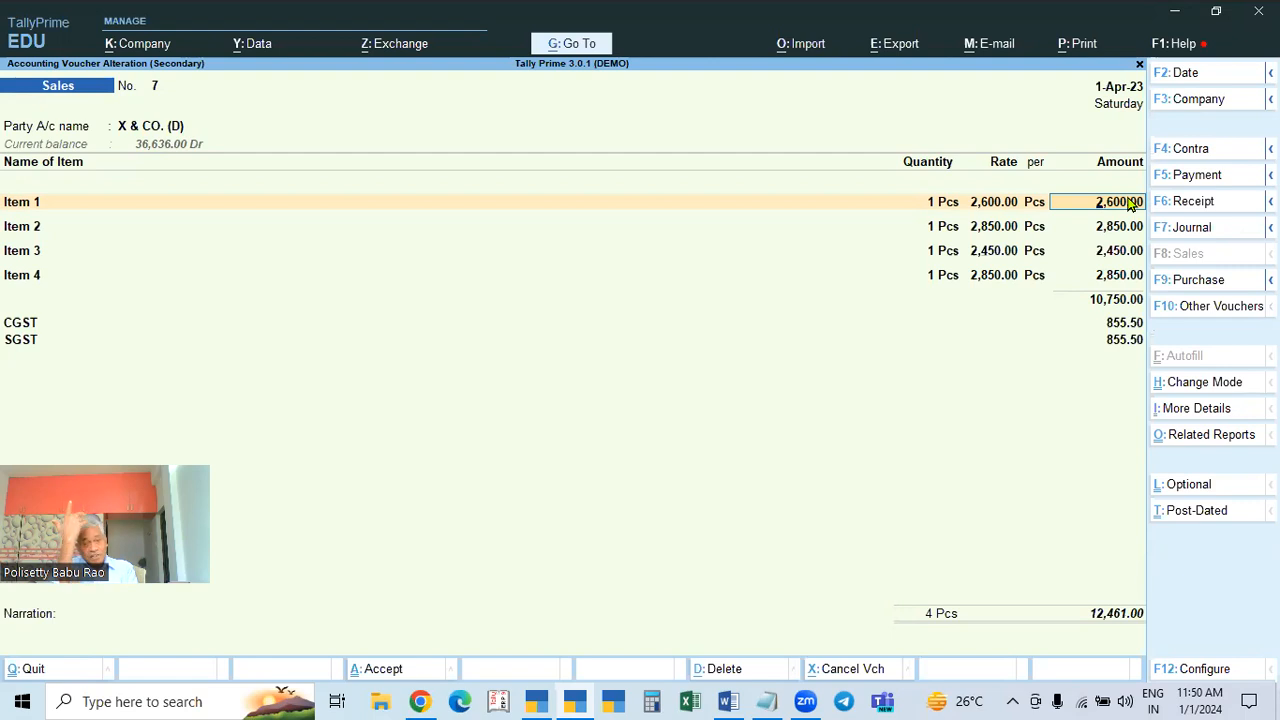
{"action": "key", "text": "Return"}
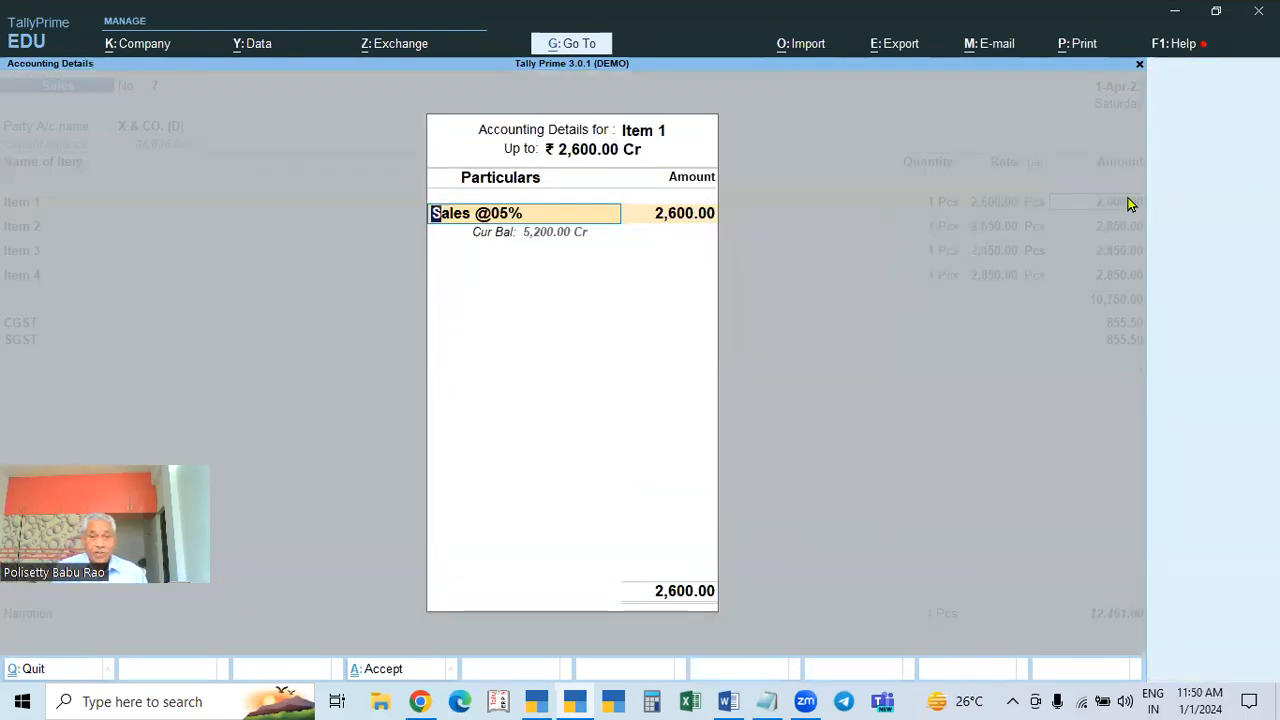
{"action": "key", "text": "Return"}
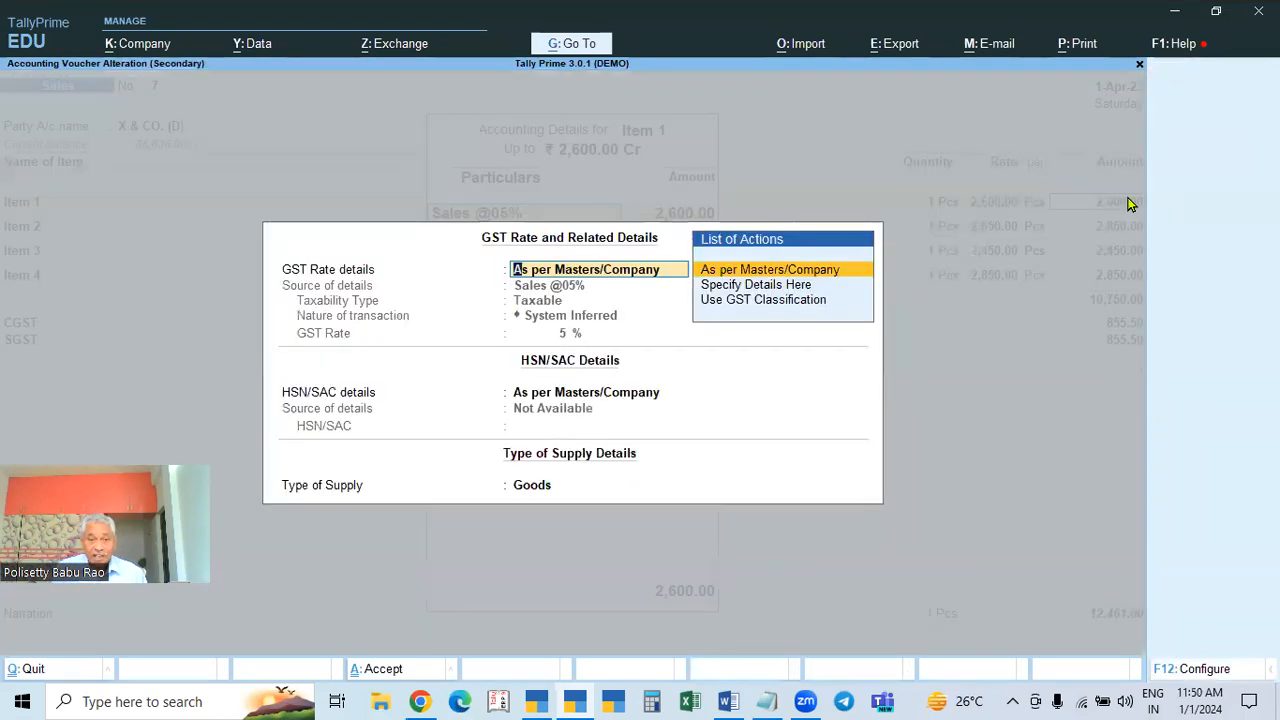
{"action": "key", "text": "Return"}
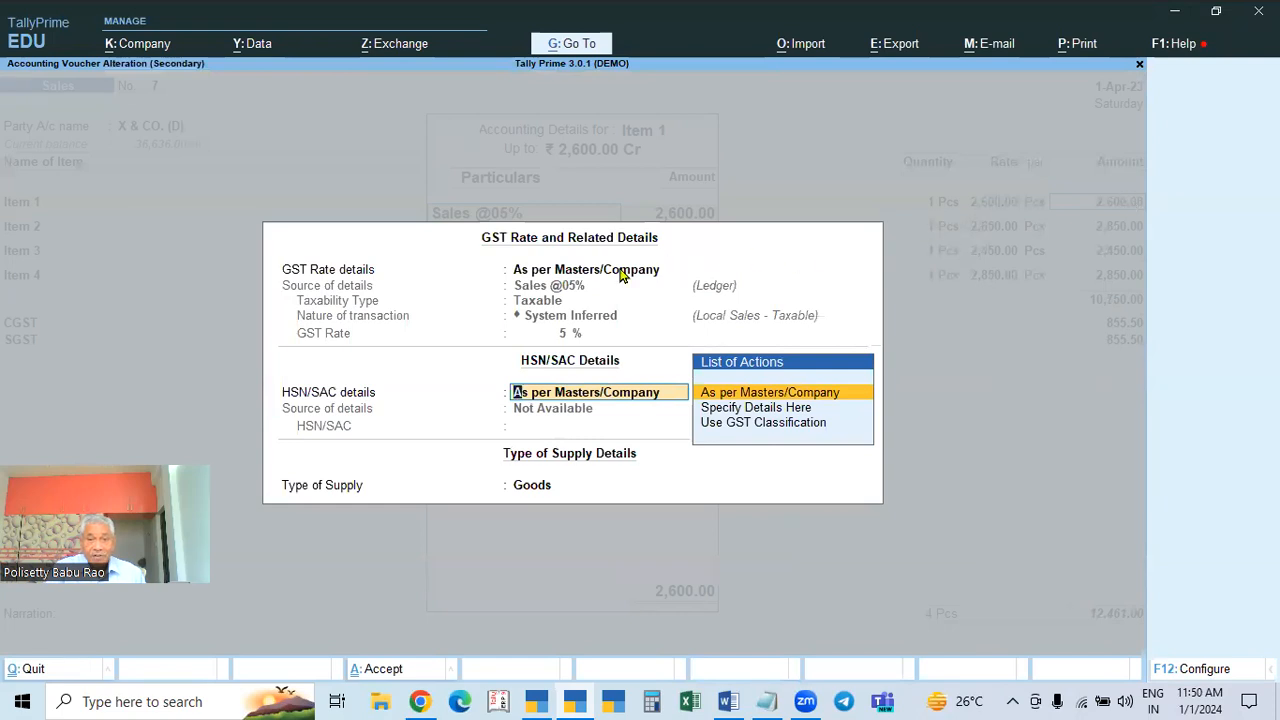
Try Specify Details Here for Item 1's GST rate details in voucher 7, and back out to the item line
{"action": "key", "text": "BackSpace"}
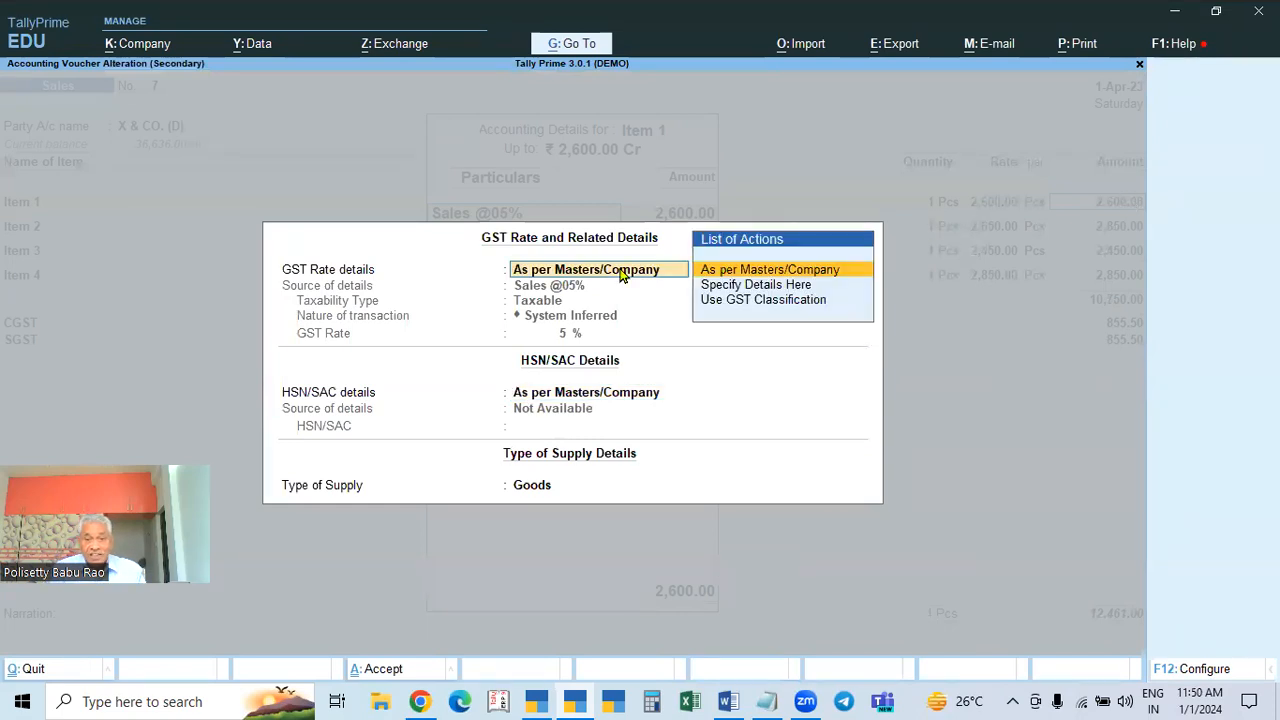
{"action": "key", "text": "Down"}
{"action": "key", "text": "Return"}
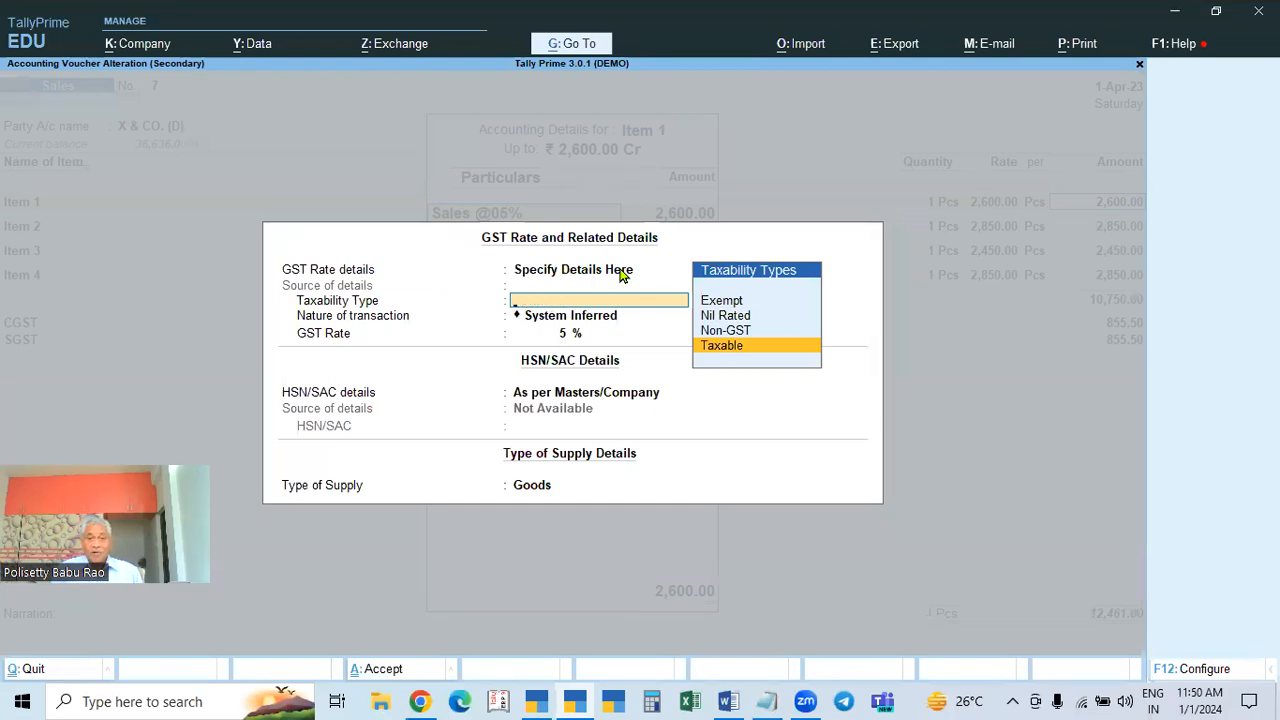
{"action": "key", "text": "Escape"}
{"action": "key", "text": "Escape"}
{"action": "key", "text": "Return"}
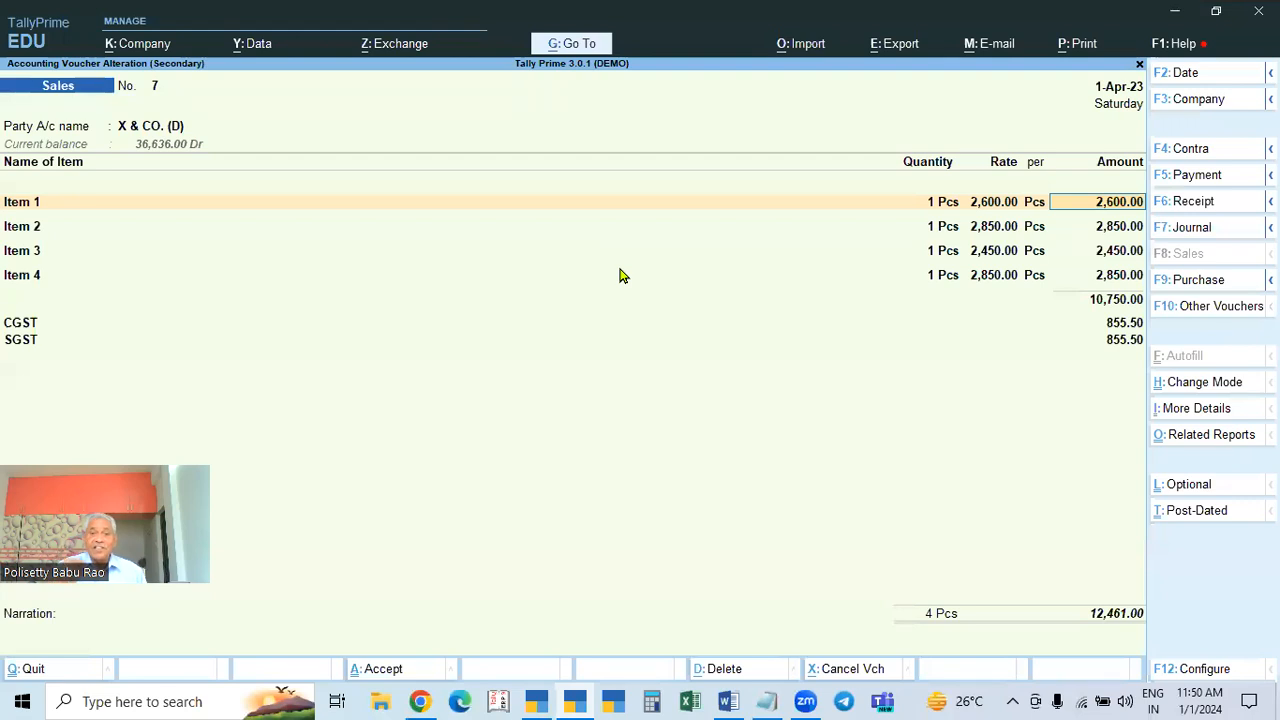
Switch to the TALLY PRIME FULL SUBJECT document in Word and highlight "Voucher Entry Level" in point 9 and "Separate Unique Numbering for Each Registration" in point 10
{"action": "left_click", "coordinate": [728, 701]}
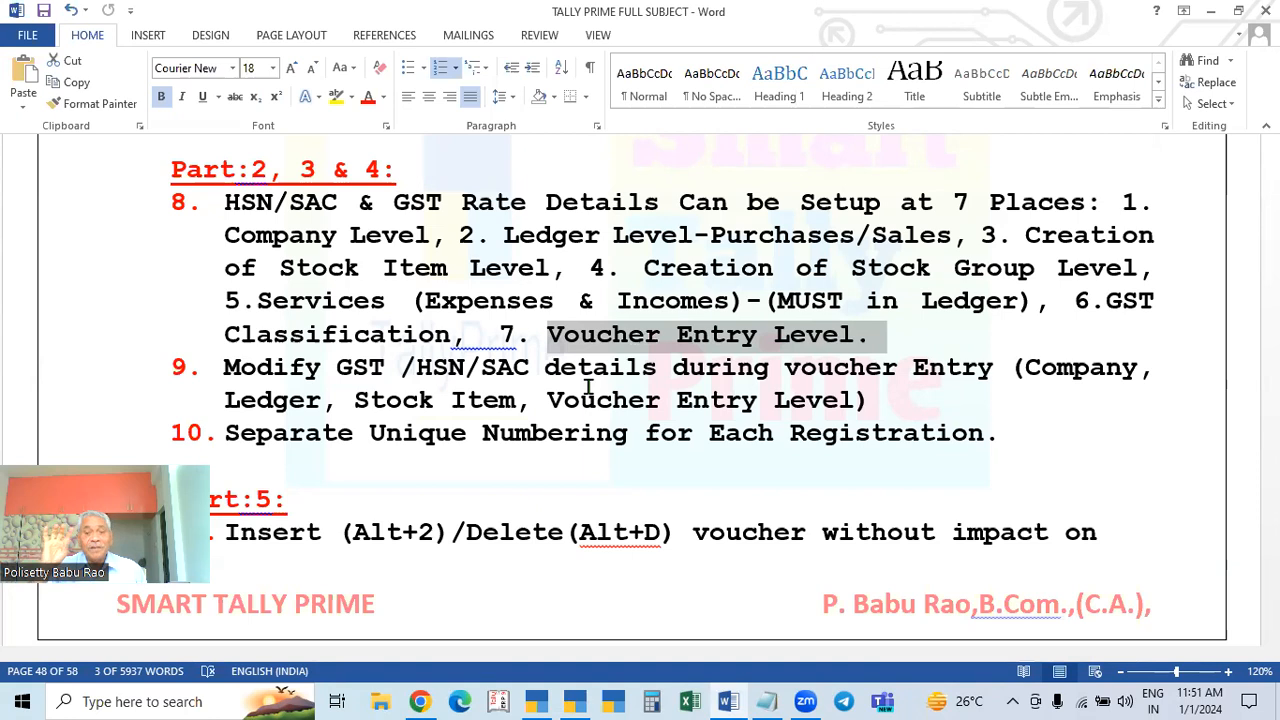
{"action": "left_click_drag", "start_coordinate": [654, 385], "coordinate": [866, 420]}
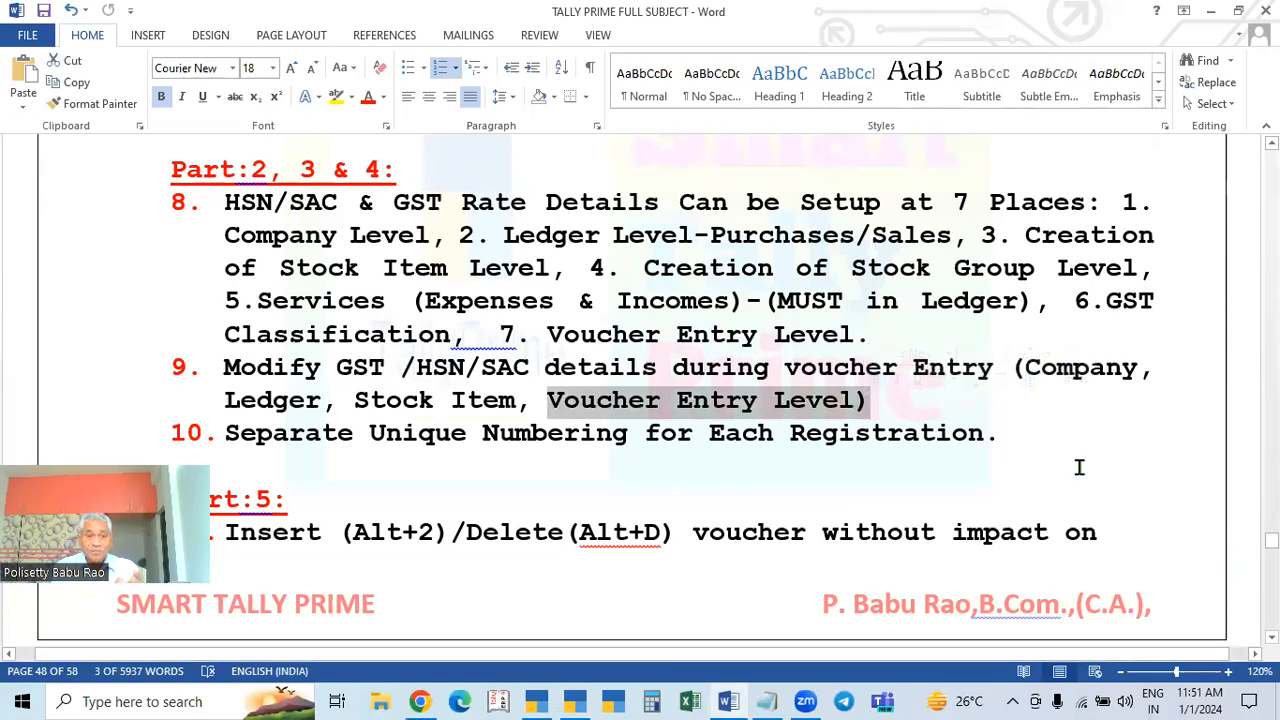
{"action": "scroll", "coordinate": [1079, 467], "scroll_direction": "down", "scroll_amount": 6}
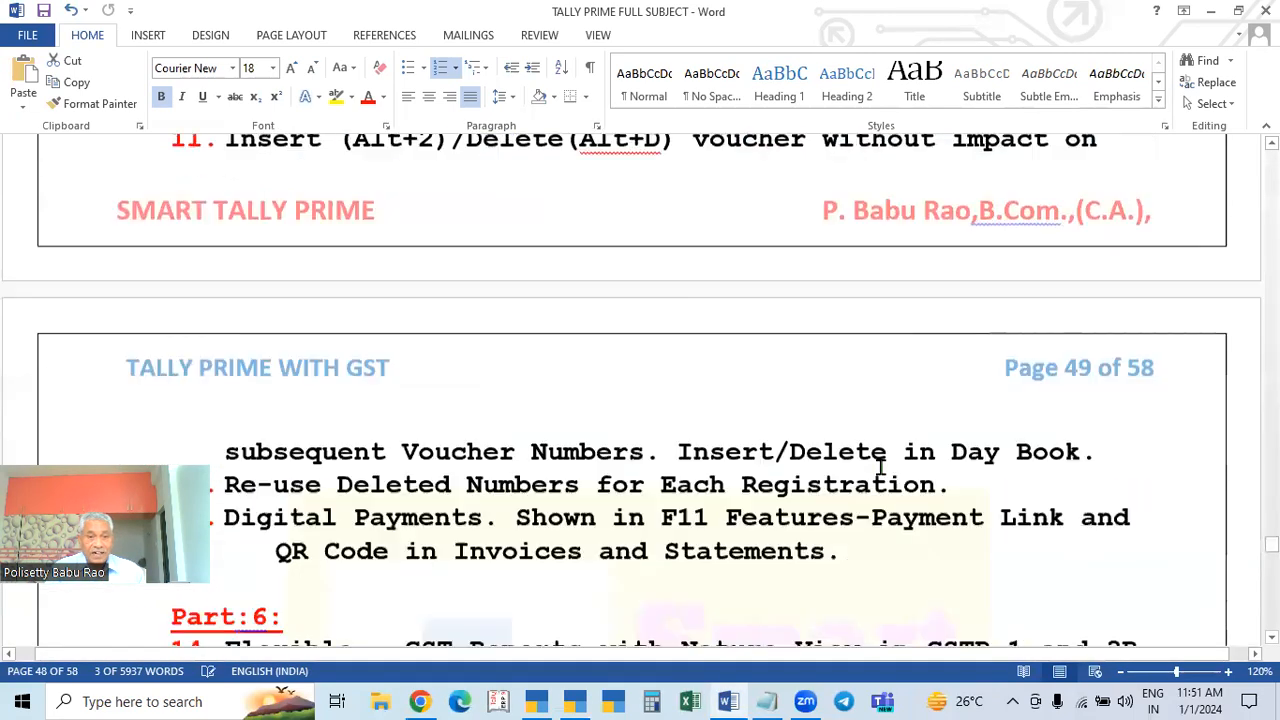
{"action": "scroll", "coordinate": [882, 472], "scroll_direction": "up", "scroll_amount": 5}
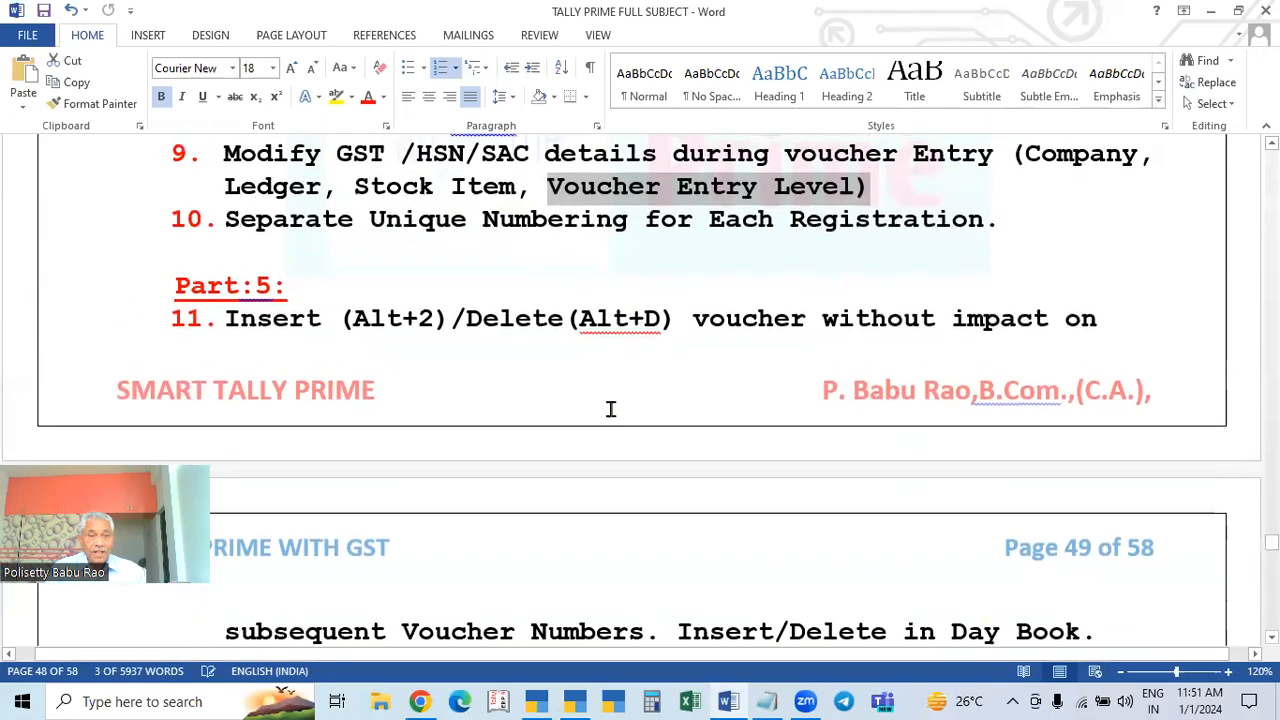
{"action": "scroll", "coordinate": [332, 353], "scroll_direction": "down", "scroll_amount": 2}
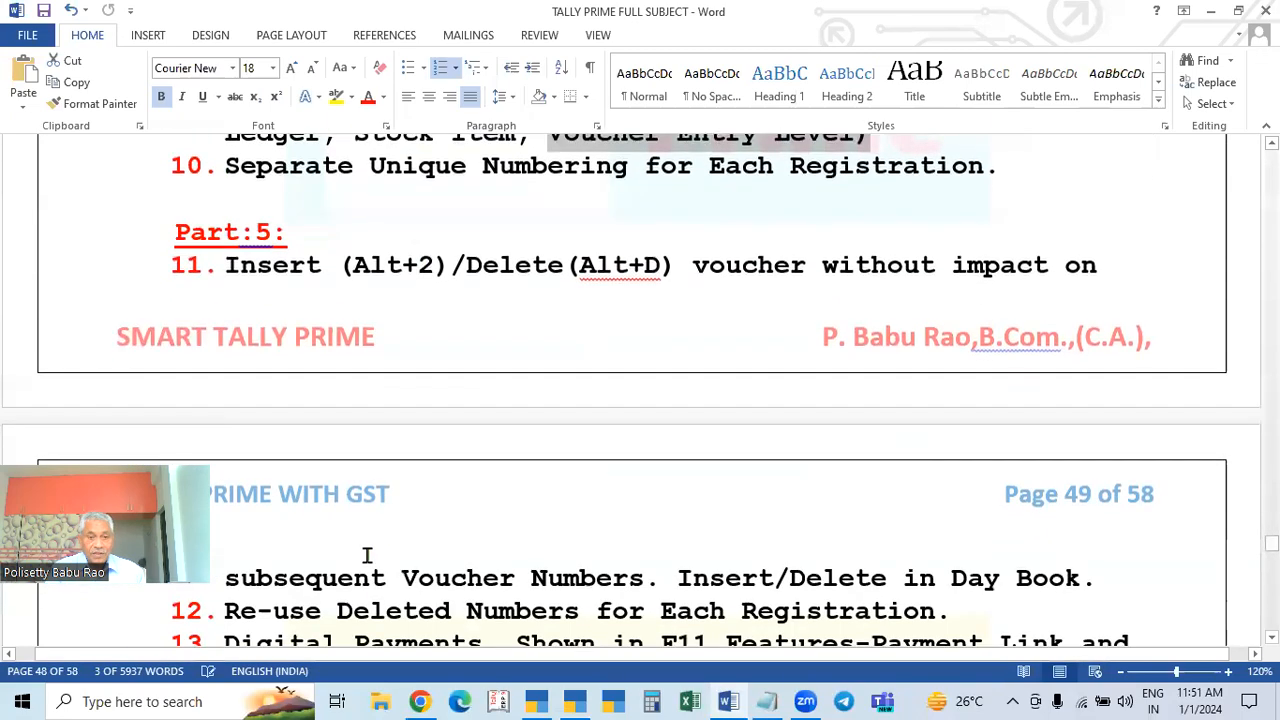
{"action": "scroll", "coordinate": [365, 360], "scroll_direction": "up", "scroll_amount": 3}
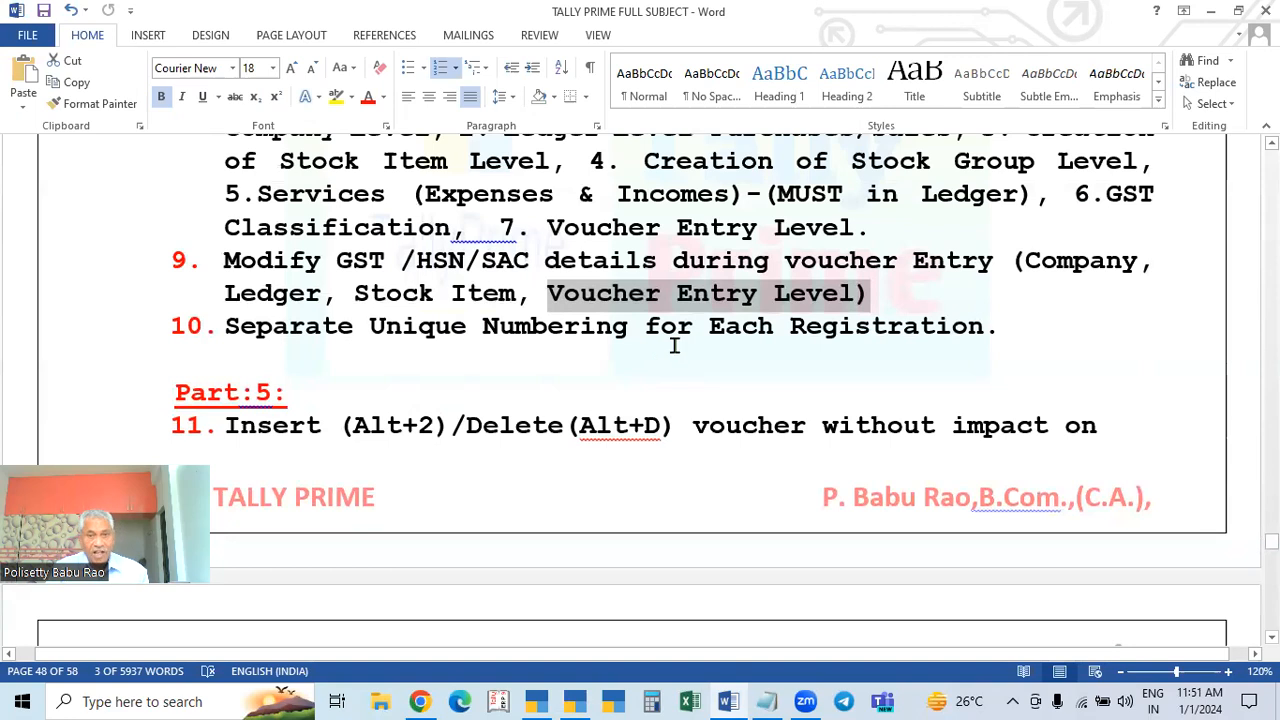
{"action": "left_click_drag", "start_coordinate": [226, 328], "coordinate": [987, 347]}
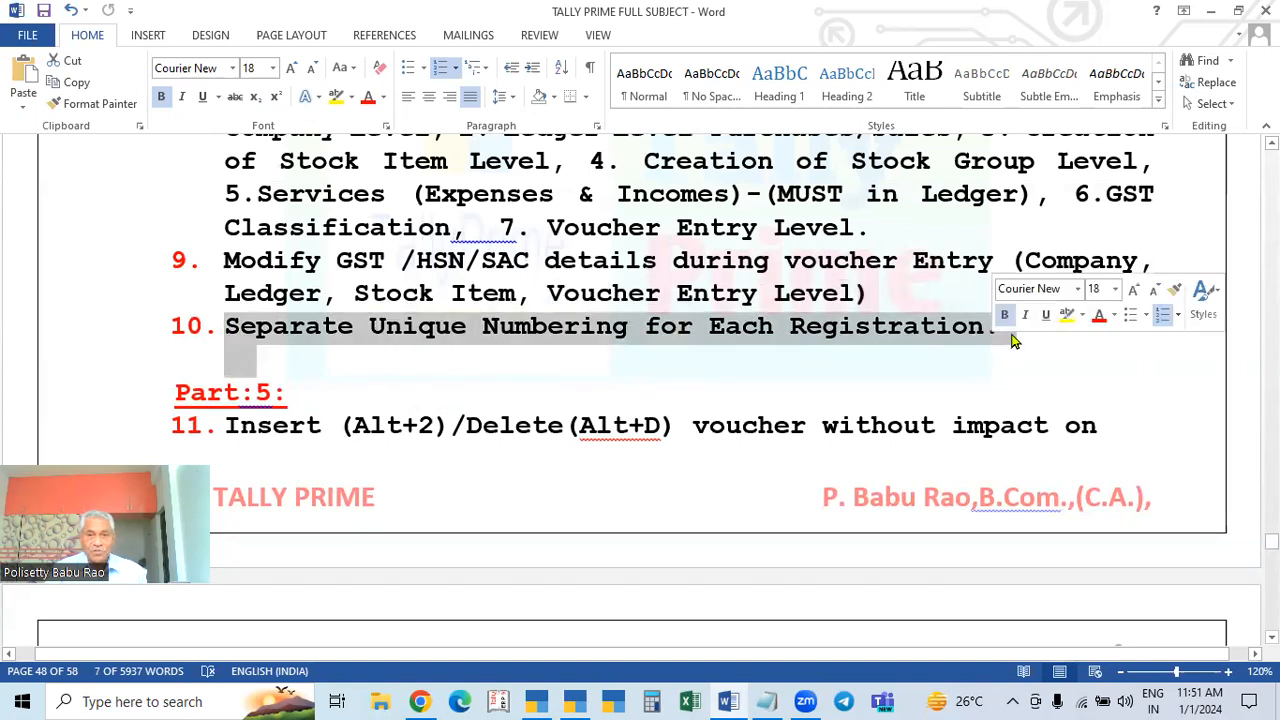
{"action": "scroll", "coordinate": [1069, 357], "scroll_direction": "up", "scroll_amount": 2}
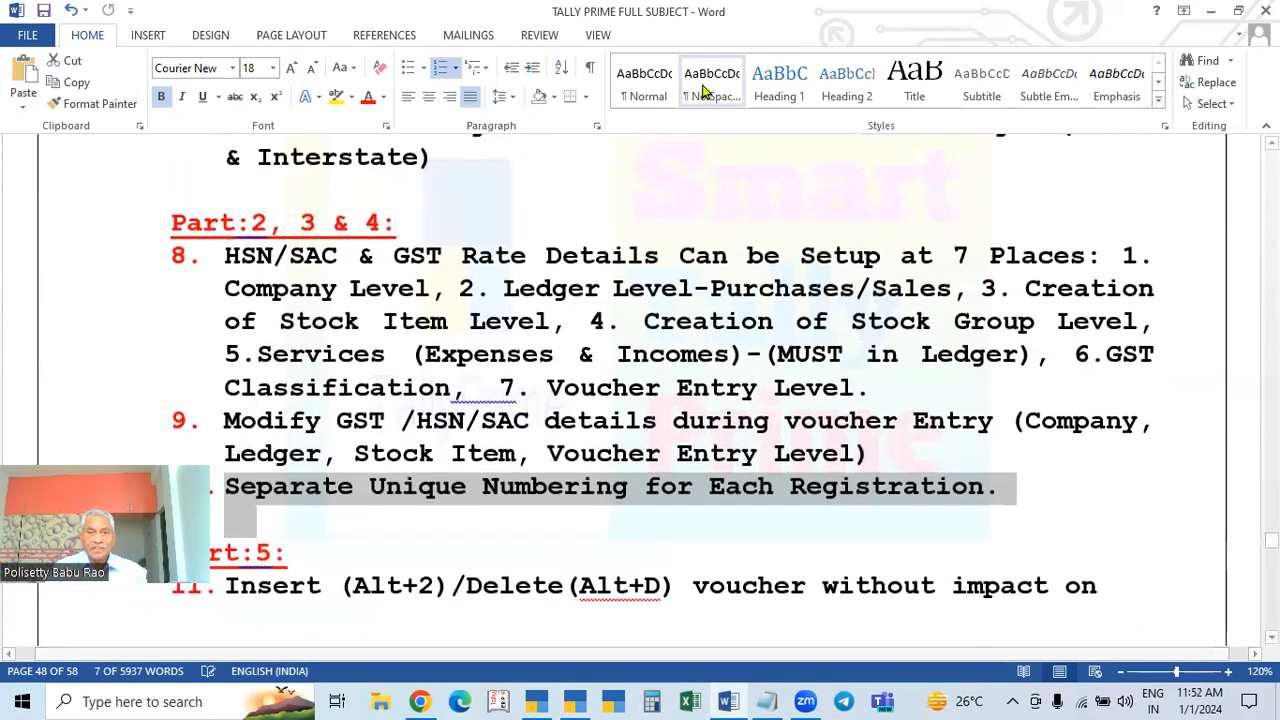